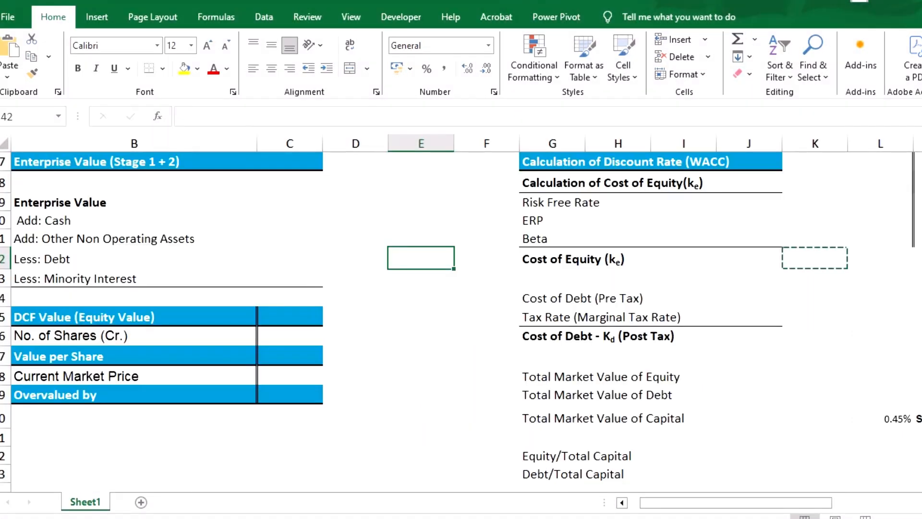
- Review the cost of equity section of the WACC calculation, covering the Risk Free Rate, ERP and Beta rows
{"action": "scroll", "coordinate": [461, 321], "scroll_direction": "up", "scroll_amount": 2}
{"action": "scroll", "coordinate": [461, 322], "scroll_direction": "right", "scroll_amount": 2}
{"action": "scroll", "coordinate": [461, 321], "scroll_direction": "left", "scroll_amount": 2}
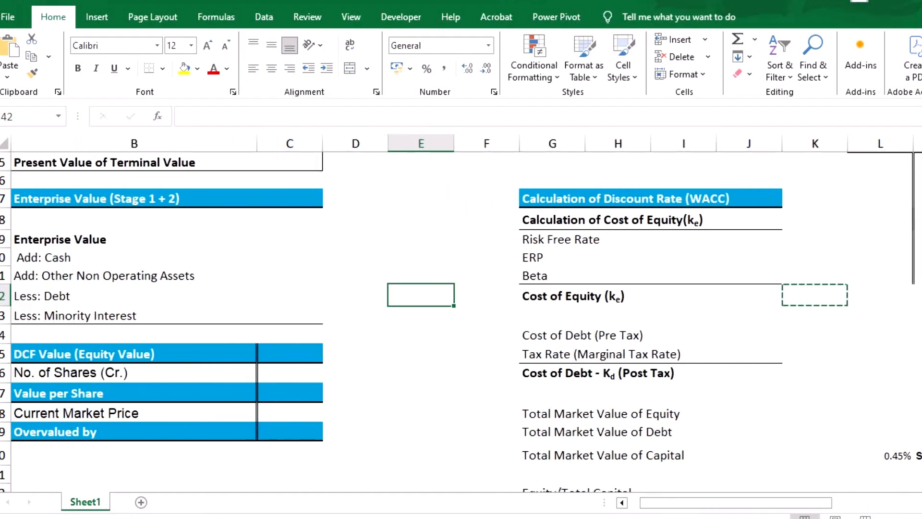
{"action": "scroll", "coordinate": [461, 313], "scroll_direction": "right", "scroll_amount": 4}
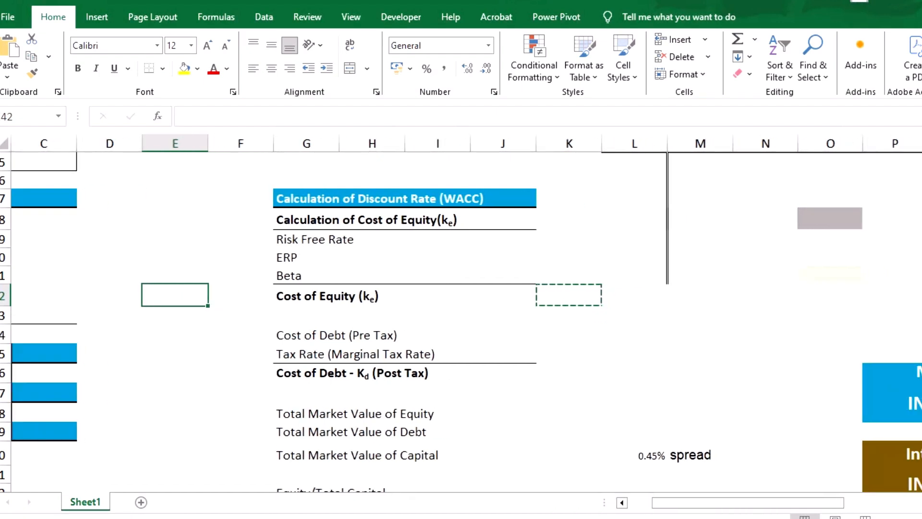
{"action": "left_click_drag", "start_coordinate": [365, 220], "coordinate": [504, 220]}
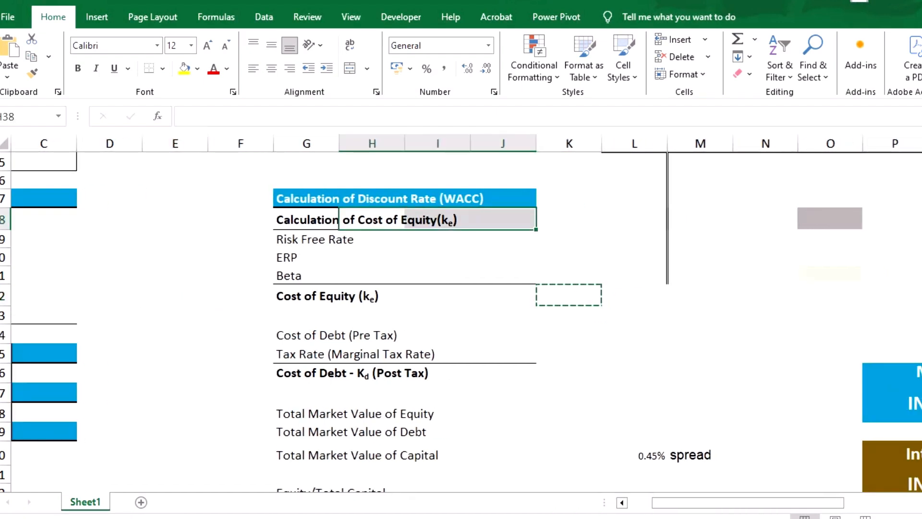
{"action": "left_click_drag", "start_coordinate": [306, 239], "coordinate": [438, 296]}
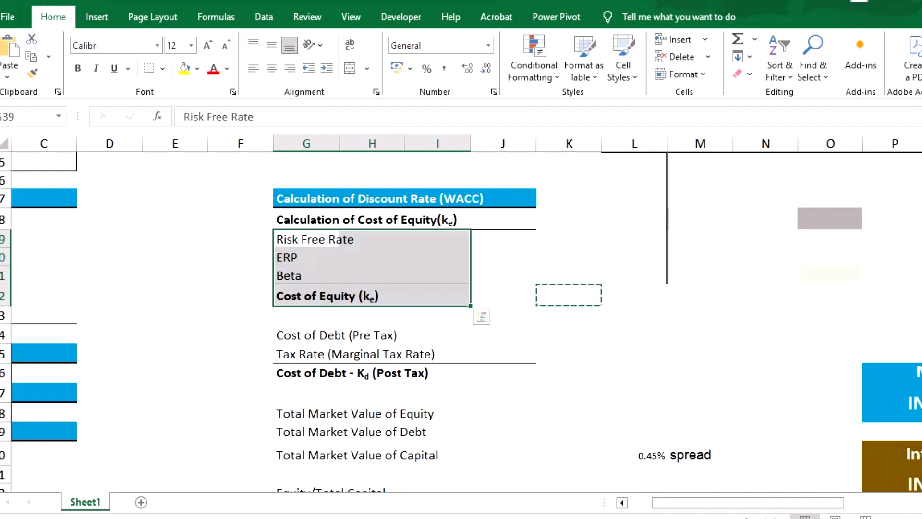
{"action": "left_click", "coordinate": [342, 239]}
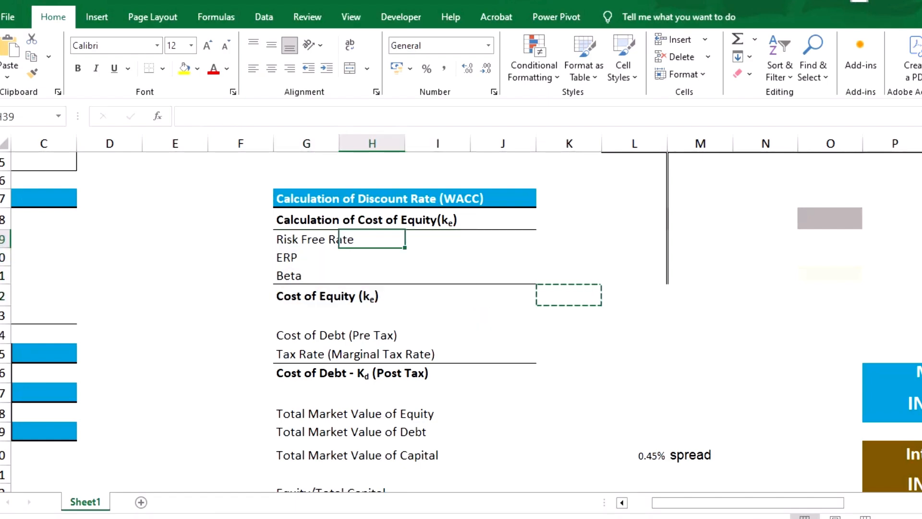
- Switch to the browser, search for "10 years government bond yield" and open the Investing.com India 10-Year Bond Yield Historical Data page
{"action": "key", "text": "alt+Tab"}
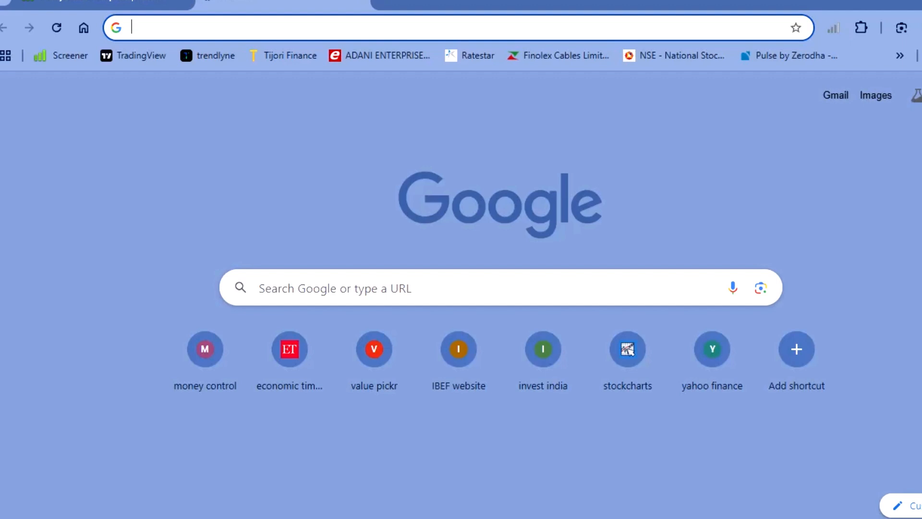
{"action": "type", "text": "10 years government bond yield"}
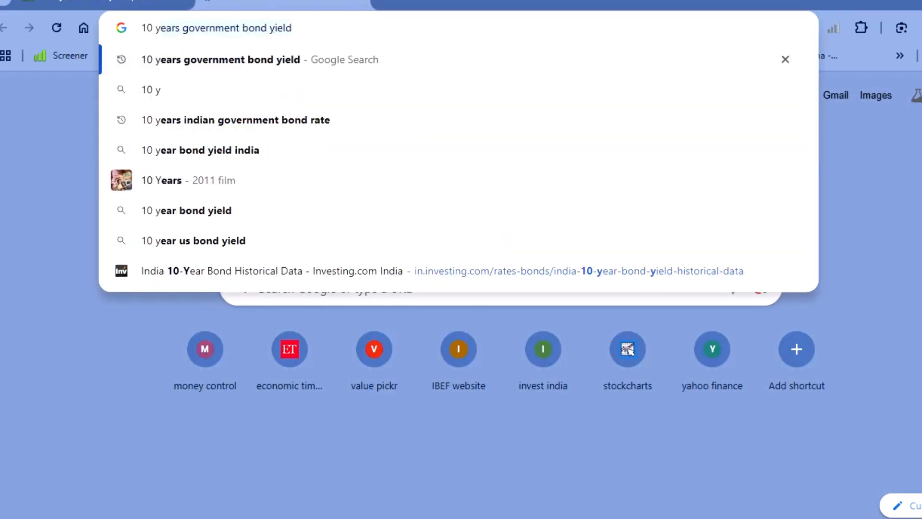
{"action": "key", "text": "Return"}
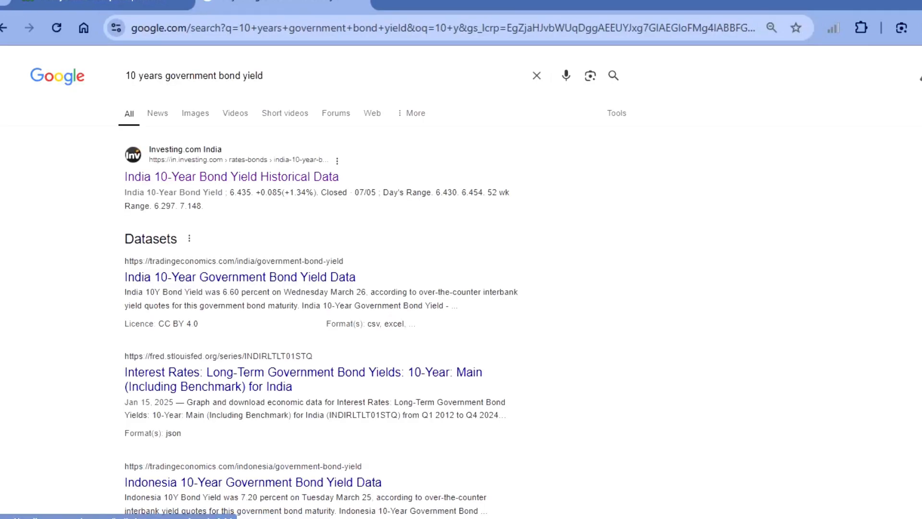
{"action": "scroll", "coordinate": [214, 203], "scroll_direction": "up", "scroll_amount": 5}
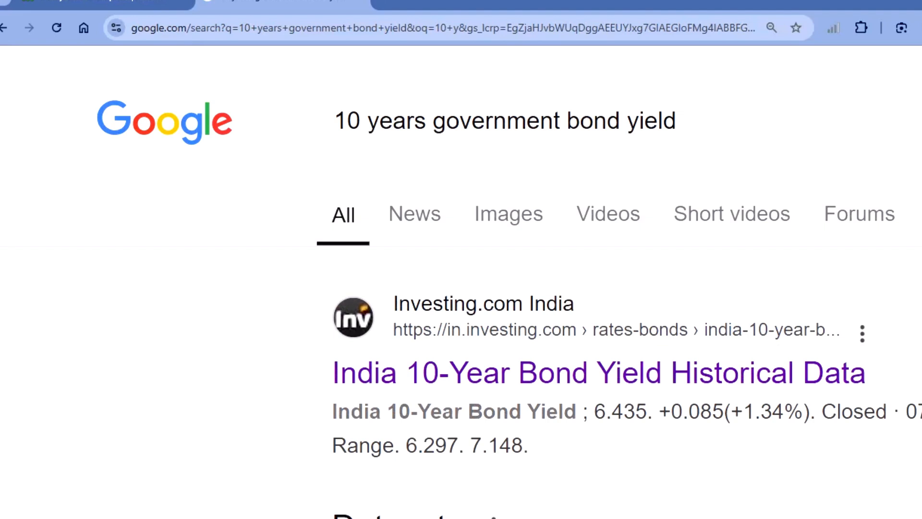
{"action": "left_click", "coordinate": [528, 373]}
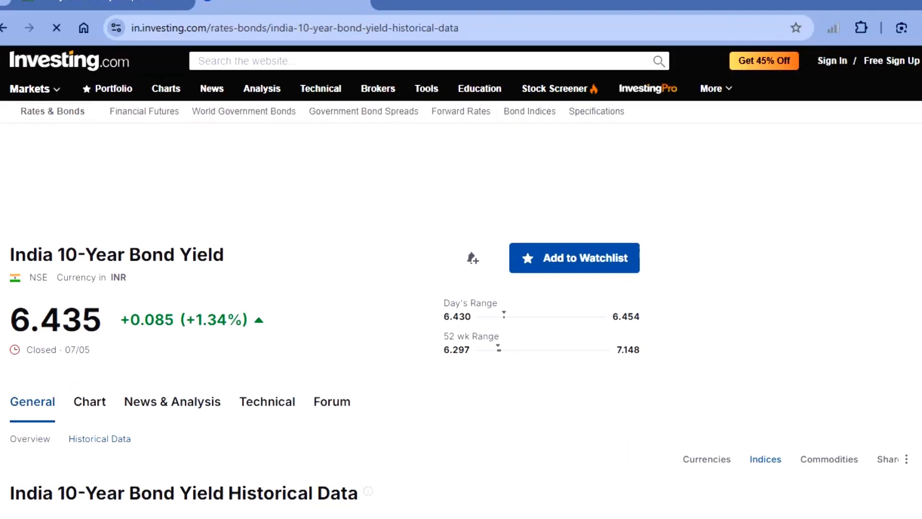
- Copy the India 10-year bond yield of 6.435 into the Risk Free Rate cell J39 of the Excel sheet
{"action": "left_click_drag", "start_coordinate": [11, 319], "coordinate": [82, 320]}
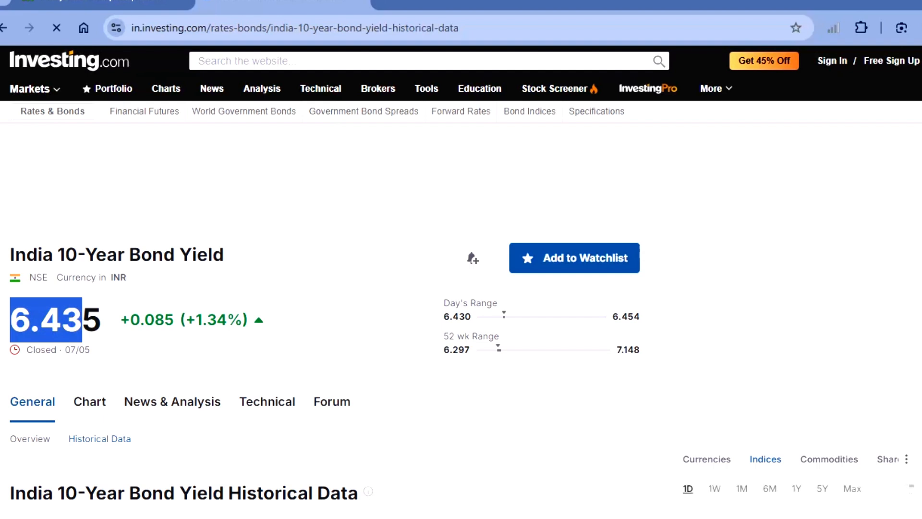
{"action": "left_click", "coordinate": [53, 319]}
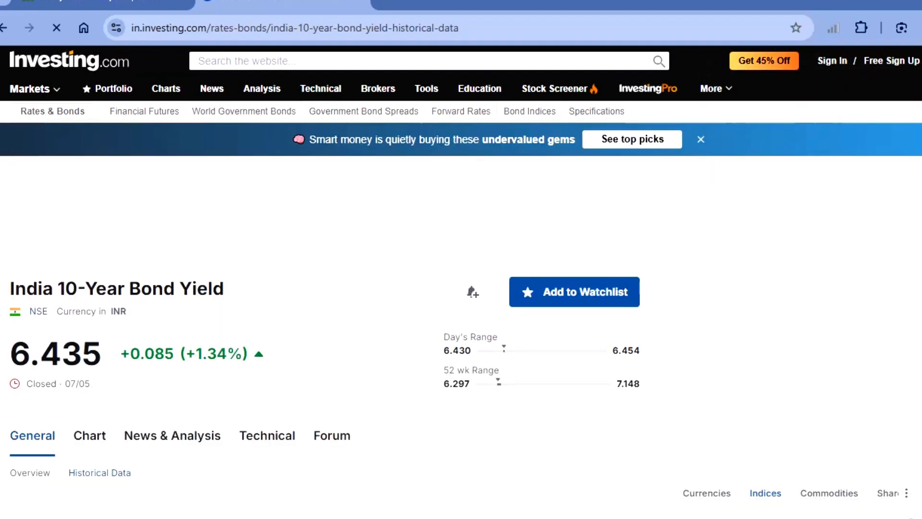
{"action": "left_click_drag", "start_coordinate": [29, 312], "coordinate": [129, 312]}
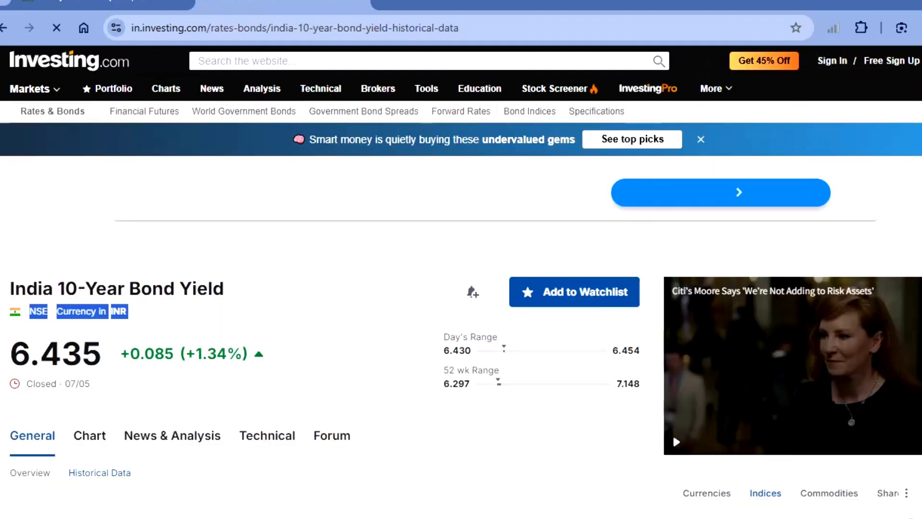
{"action": "left_click", "coordinate": [10, 353]}
{"action": "left_click_drag", "start_coordinate": [11, 353], "coordinate": [82, 354]}
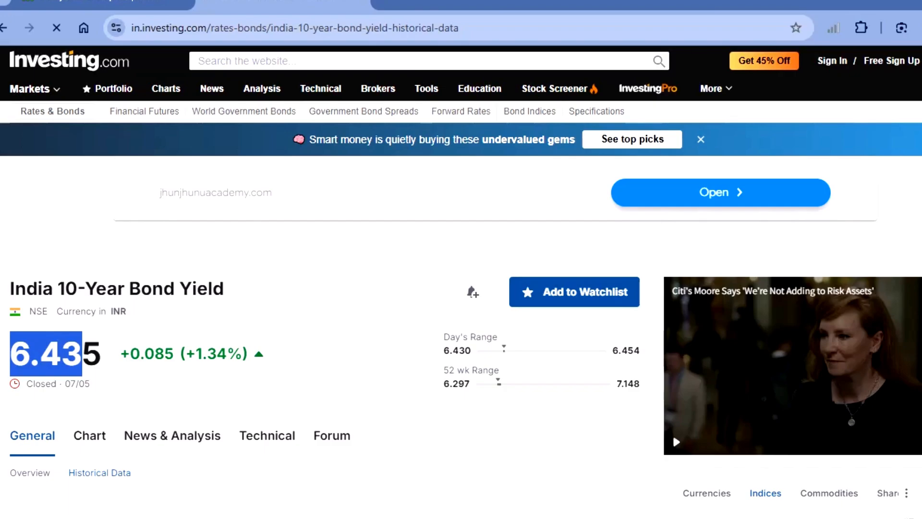
{"action": "key", "text": "alt+Tab"}
{"action": "key", "text": "Right"}
{"action": "key", "text": "Right"}
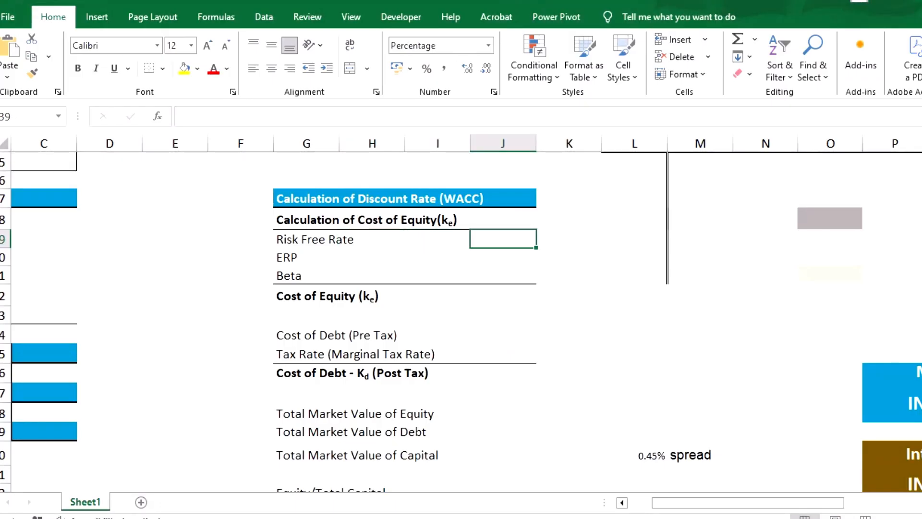
{"action": "type", "text": "6.435"}
{"action": "key", "text": "ctrl"}
{"action": "left_click", "coordinate": [573, 334]}
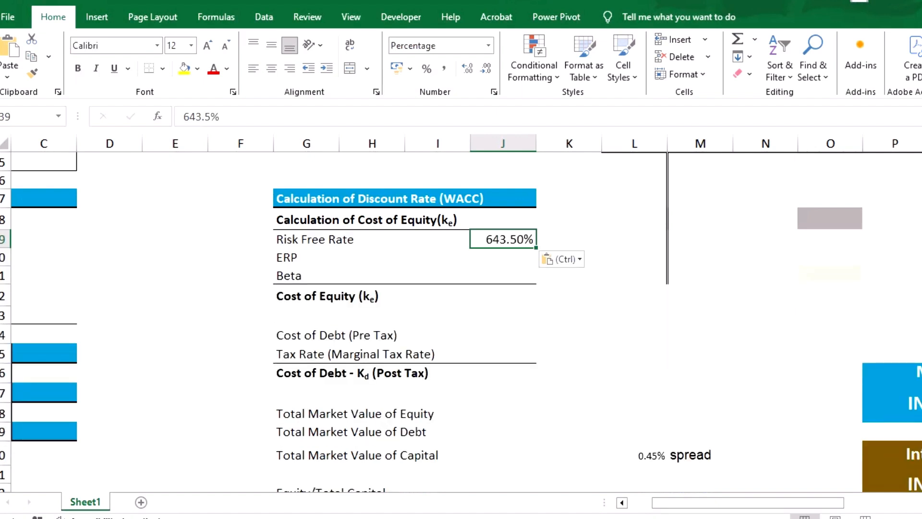
- Enter 100 in helper cell K42 and divide the Risk Free Rate by it using Paste Special with the Divide operation
{"action": "left_click", "coordinate": [568, 295]}
{"action": "type", "text": "100"}
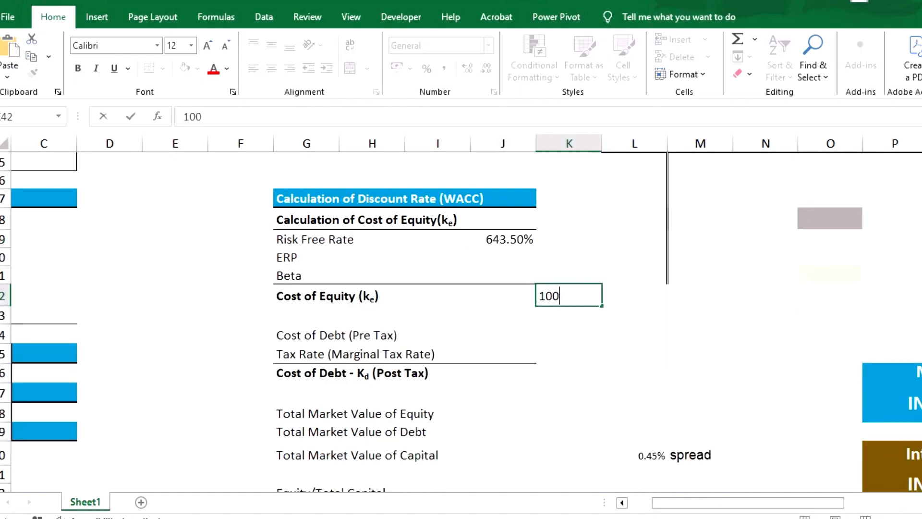
{"action": "key", "text": "Return"}
{"action": "key", "text": "Up"}
{"action": "key", "text": "ctrl+c"}
{"action": "left_click", "coordinate": [503, 239]}
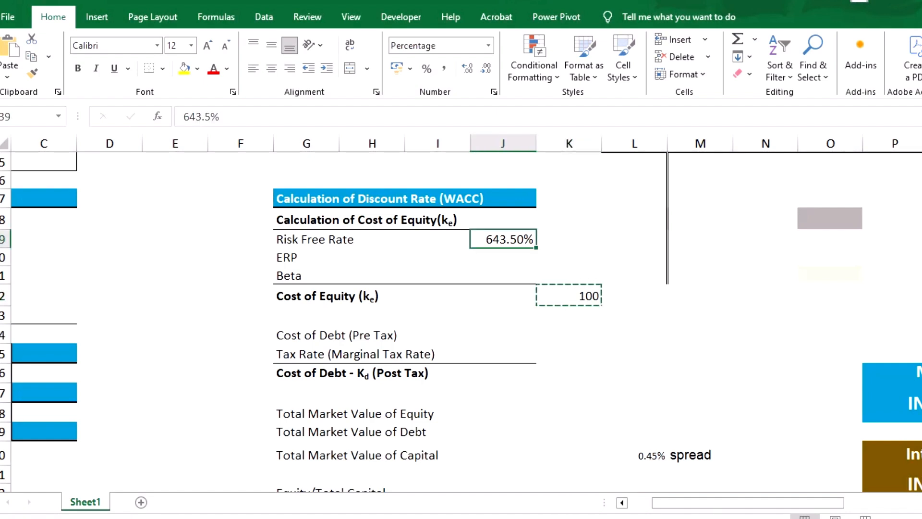
{"action": "key", "text": "ctrl+alt+v"}
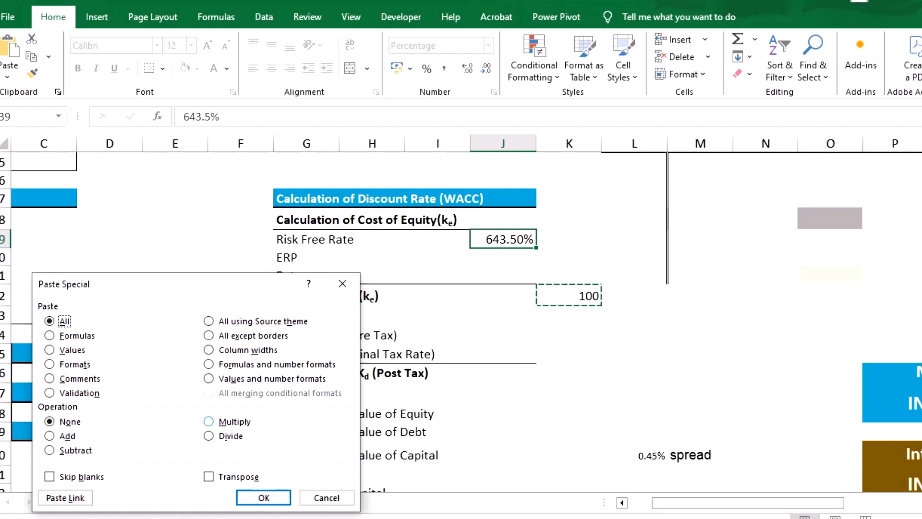
{"action": "left_click", "coordinate": [208, 435]}
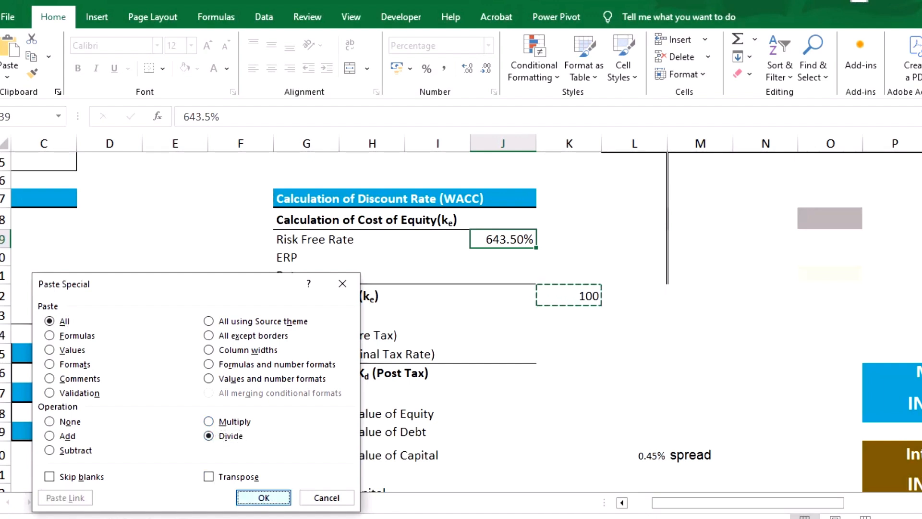
{"action": "left_click", "coordinate": [263, 497]}
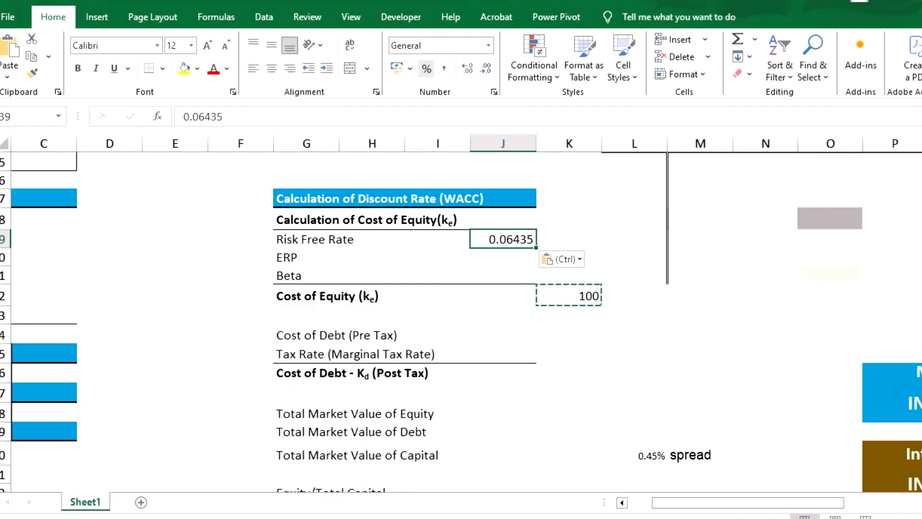
- Format the Risk Free Rate as a percentage with two decimal places and move to the ERP value cell
{"action": "left_click", "coordinate": [426, 68]}
{"action": "left_click", "coordinate": [467, 68]}
{"action": "left_click", "coordinate": [467, 68]}
{"action": "left_click", "coordinate": [503, 257]}
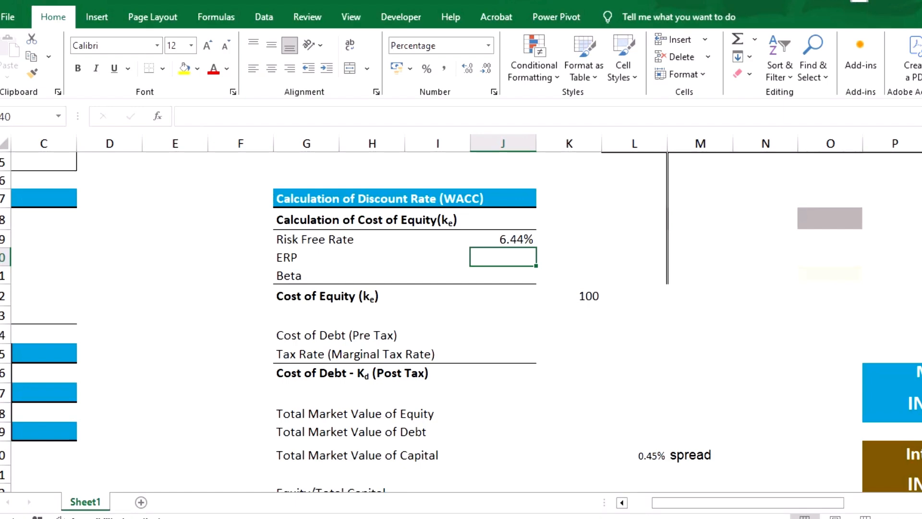
- Switch to the browser, search for "aswath damodaran" and open his NYU Stern home page
{"action": "mouse_move", "coordinate": [665, 518]}
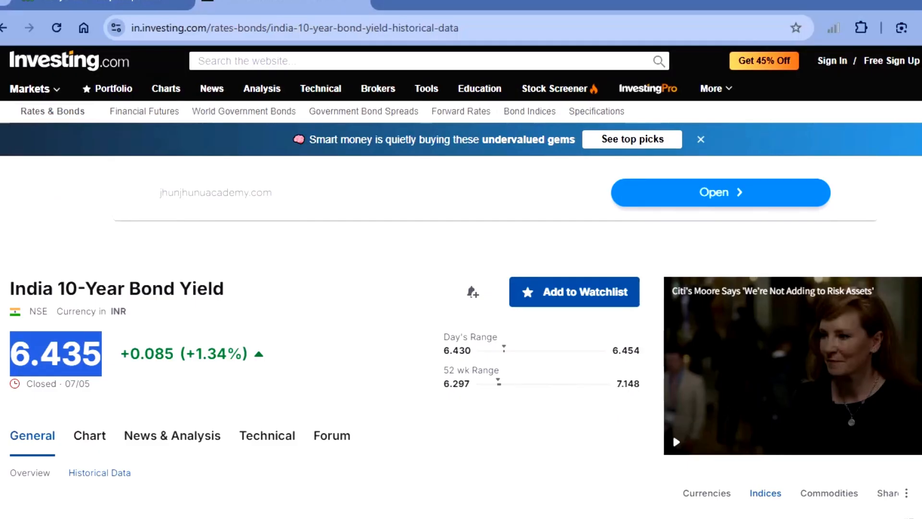
{"action": "left_click", "coordinate": [336, 28]}
{"action": "key", "text": "BackSpace"}
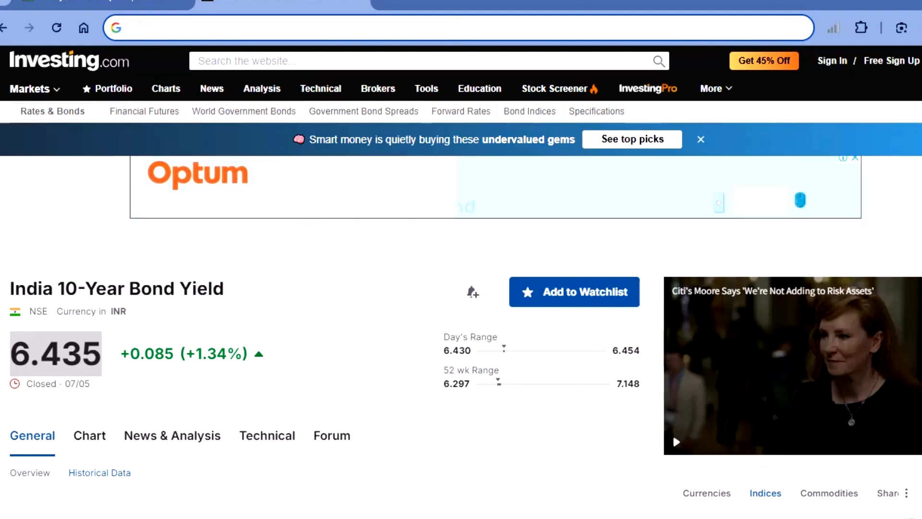
{"action": "type", "text": "ashwathama"}
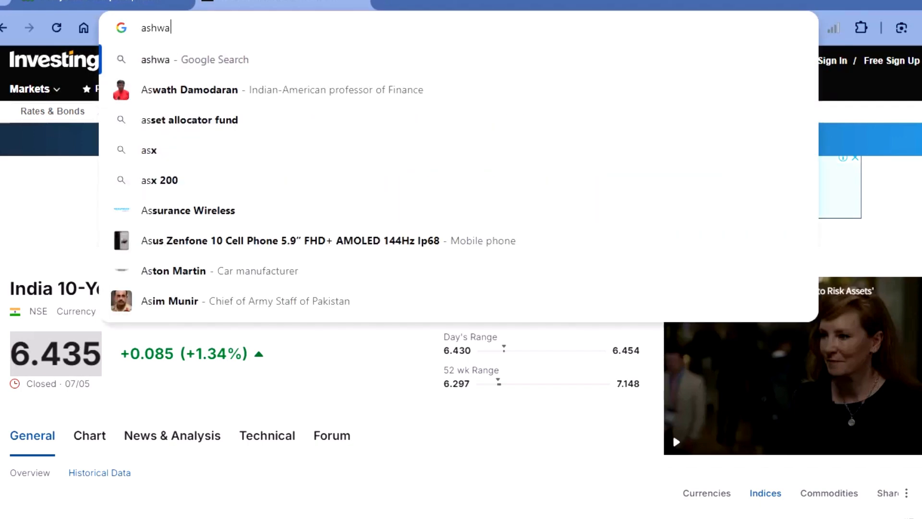
{"action": "key", "text": "BackSpace"}
{"action": "key", "text": "BackSpace"}
{"action": "key", "text": "BackSpace"}
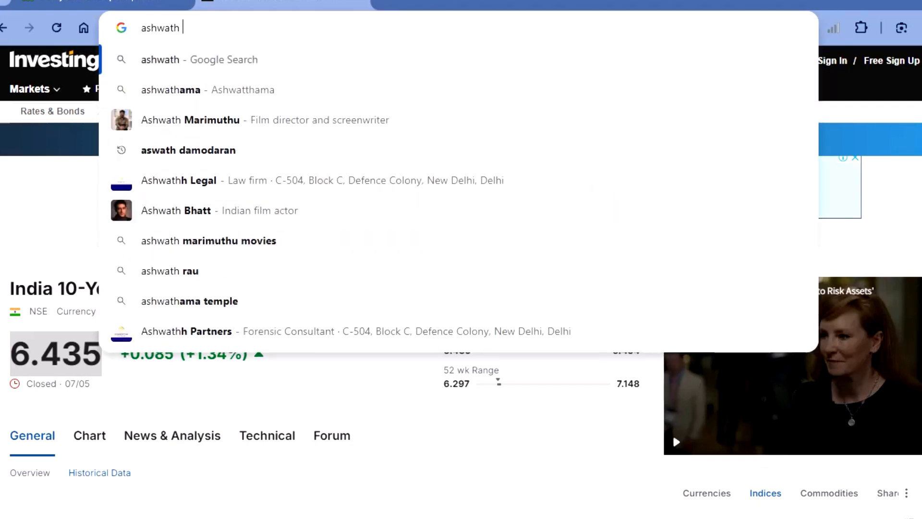
{"action": "key", "text": "Down"}
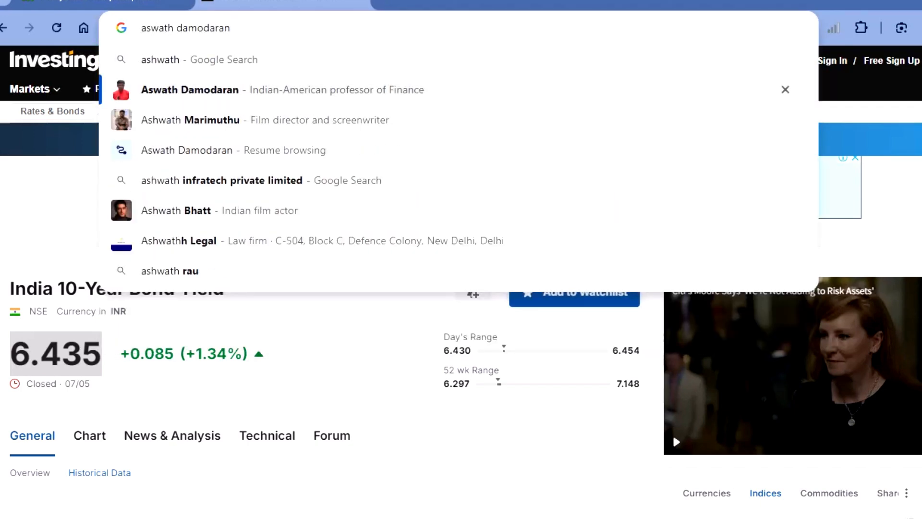
{"action": "key", "text": "Return"}
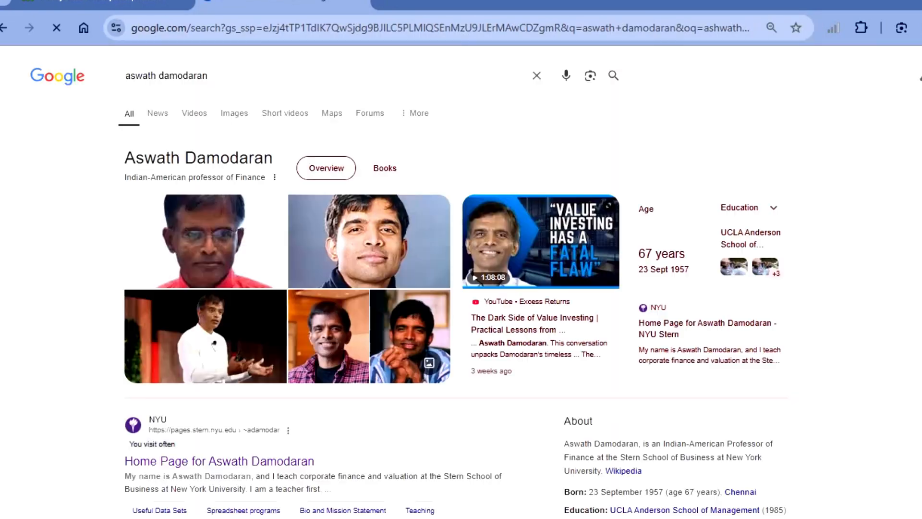
{"action": "scroll", "coordinate": [257, 466], "scroll_direction": "up", "scroll_amount": 5}
{"action": "scroll", "coordinate": [257, 467], "scroll_direction": "left", "scroll_amount": 6}
{"action": "scroll", "coordinate": [257, 365], "scroll_direction": "down", "scroll_amount": 3}
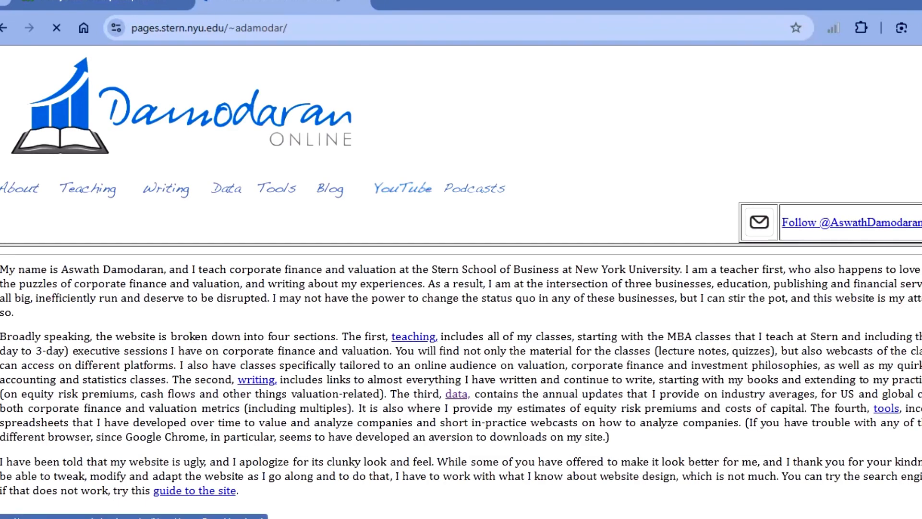
- Go to the Data page of Damodaran Online and open its Current Data section
{"action": "left_click", "coordinate": [227, 188]}
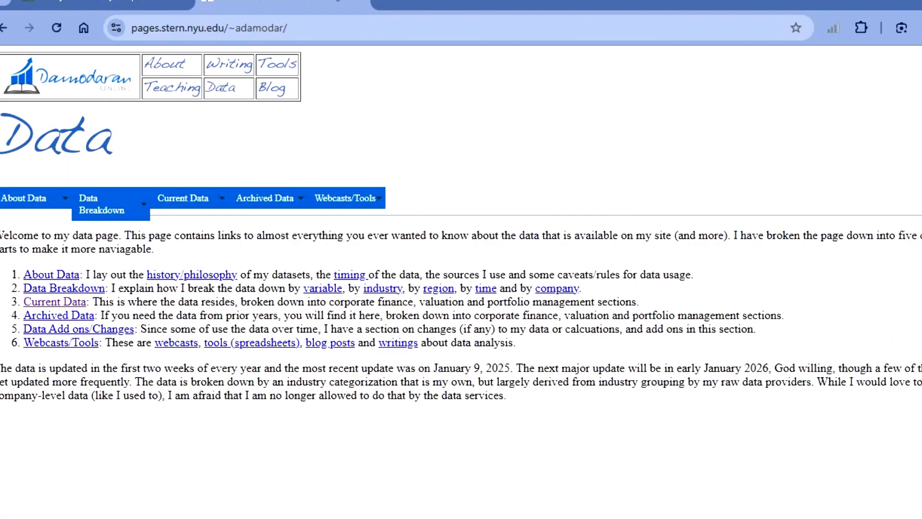
{"action": "mouse_move", "coordinate": [205, 198]}
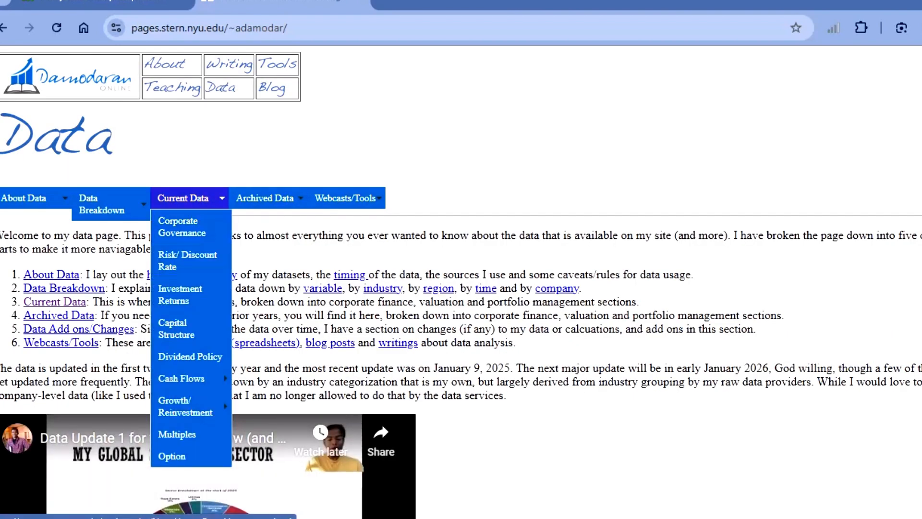
{"action": "left_click", "coordinate": [192, 198]}
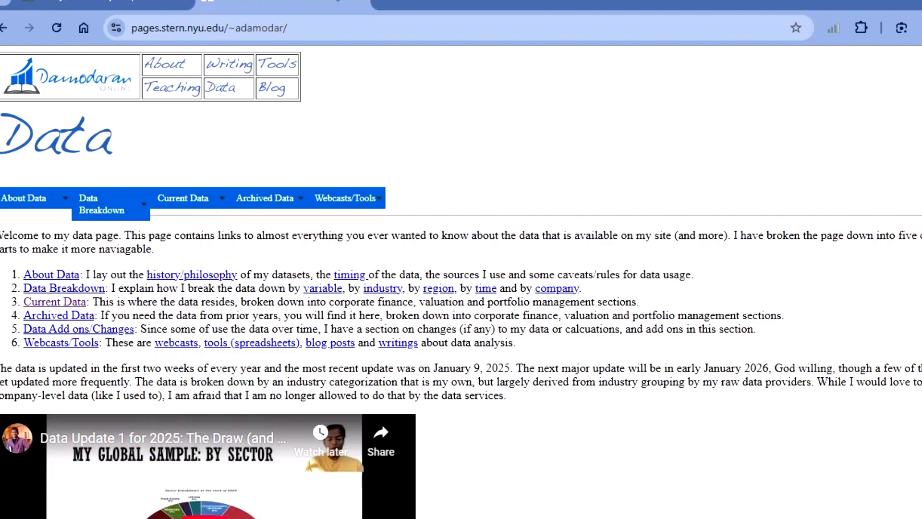
- Find Risk Premiums for Other Markets in the current data listing and open its country default spreads page
{"action": "scroll", "coordinate": [192, 197], "scroll_direction": "down", "scroll_amount": 9}
{"action": "scroll", "coordinate": [192, 198], "scroll_direction": "up", "scroll_amount": 5}
{"action": "scroll", "coordinate": [192, 198], "scroll_direction": "left", "scroll_amount": 4}
{"action": "scroll", "coordinate": [461, 281], "scroll_direction": "up", "scroll_amount": 6}
{"action": "scroll", "coordinate": [461, 282], "scroll_direction": "down", "scroll_amount": 4}
{"action": "scroll", "coordinate": [461, 282], "scroll_direction": "up", "scroll_amount": 3}
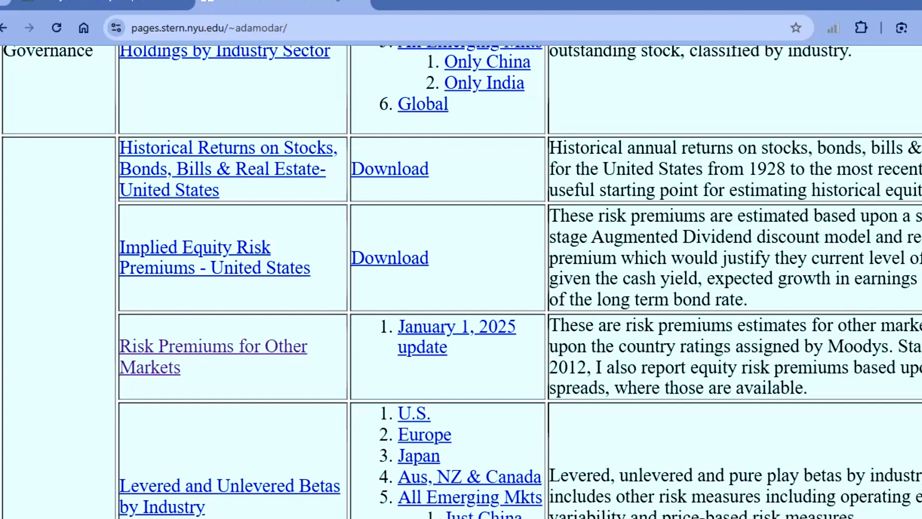
{"action": "left_click", "coordinate": [214, 346]}
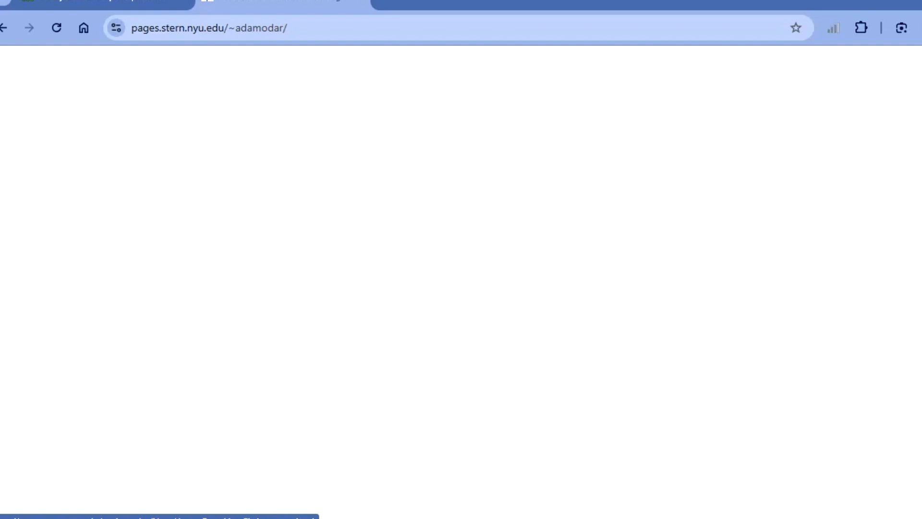
{"action": "scroll", "coordinate": [460, 281], "scroll_direction": "up", "scroll_amount": 4}
{"action": "scroll", "coordinate": [461, 281], "scroll_direction": "right", "scroll_amount": 3}
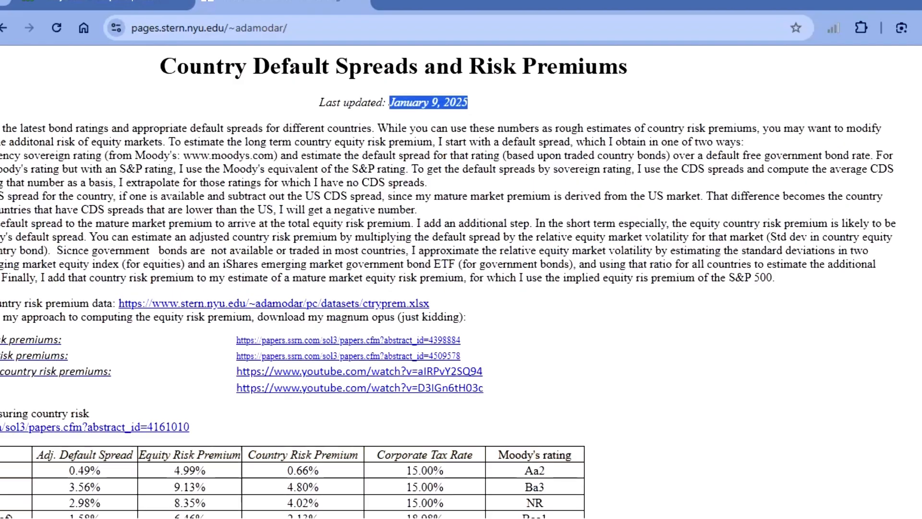
- Find India's row in the country risk premium table and highlight its default spread and equity risk premium
{"action": "scroll", "coordinate": [460, 282], "scroll_direction": "down", "scroll_amount": 5}
{"action": "scroll", "coordinate": [343, 281], "scroll_direction": "down", "scroll_amount": 15}
{"action": "scroll", "coordinate": [344, 281], "scroll_direction": "down", "scroll_amount": 7}
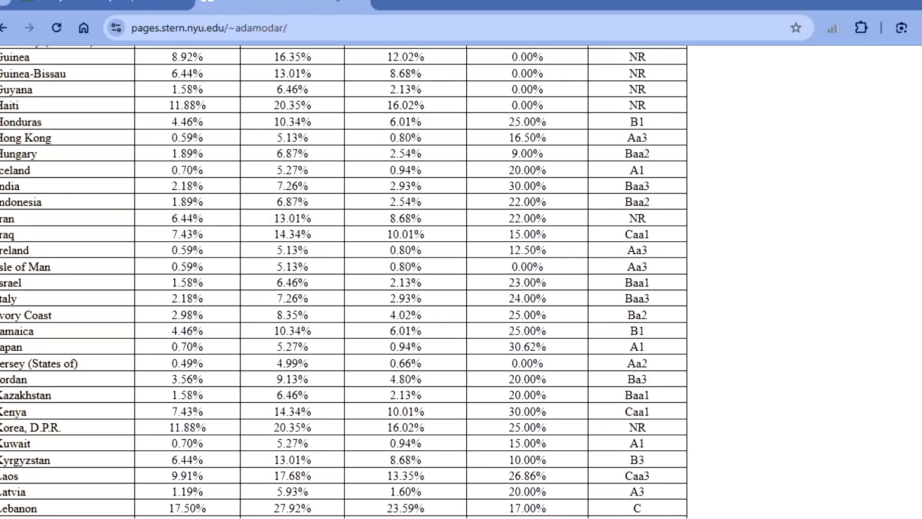
{"action": "left_click_drag", "start_coordinate": [20, 185], "coordinate": [285, 185]}
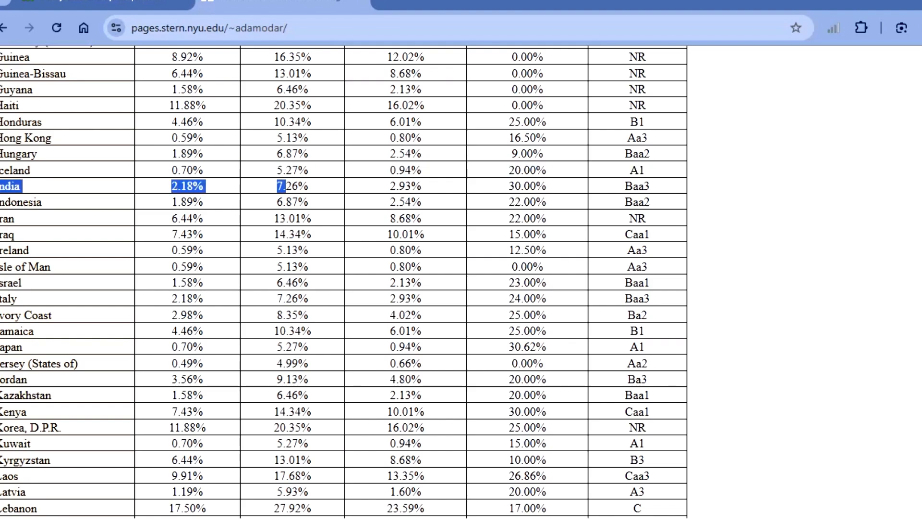
- Look through the equity risk premiums of other countries in the table and return to India's row
{"action": "scroll", "coordinate": [343, 282], "scroll_direction": "up", "scroll_amount": 6}
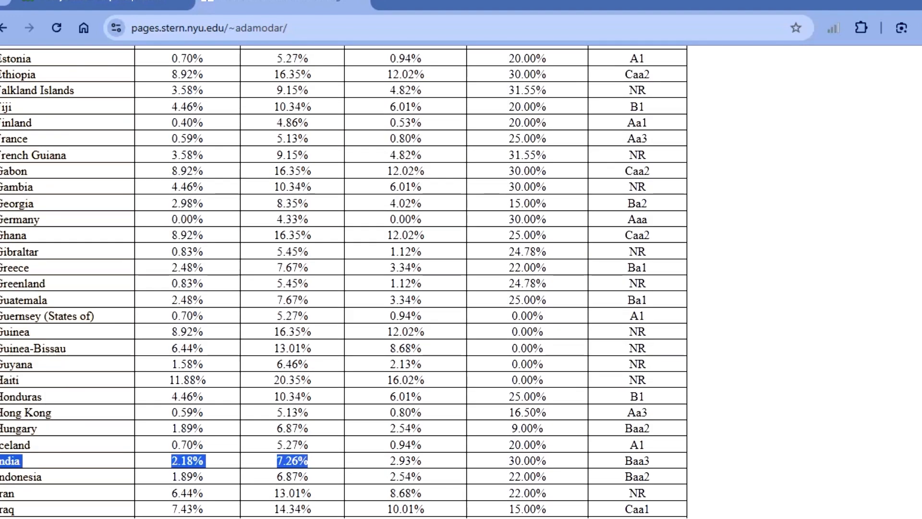
{"action": "scroll", "coordinate": [343, 281], "scroll_direction": "up", "scroll_amount": 18}
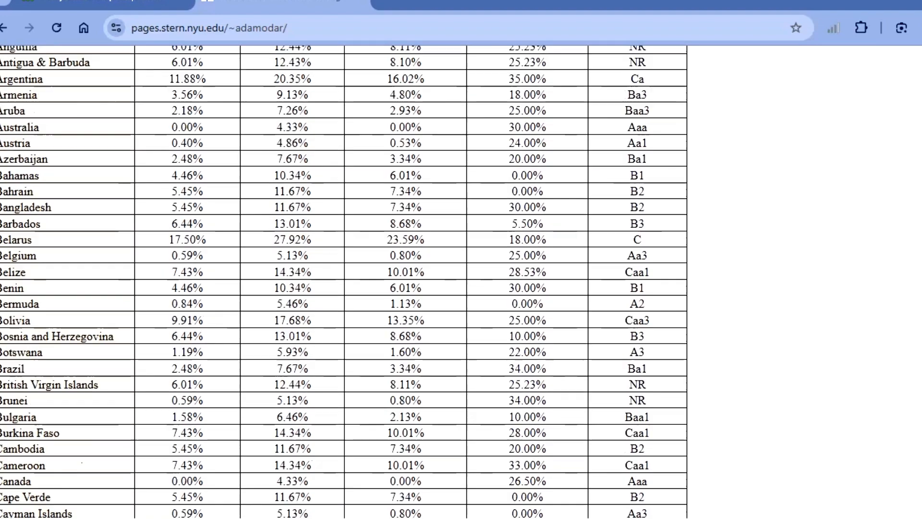
{"action": "left_click_drag", "start_coordinate": [242, 113], "coordinate": [308, 128]}
{"action": "scroll", "coordinate": [308, 129], "scroll_direction": "down", "scroll_amount": 9}
{"action": "scroll", "coordinate": [343, 282], "scroll_direction": "down", "scroll_amount": 12}
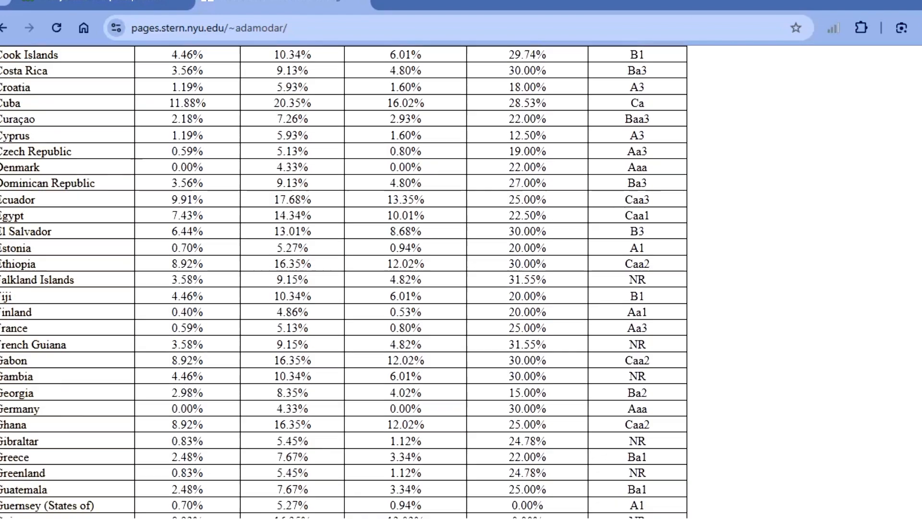
{"action": "scroll", "coordinate": [343, 281], "scroll_direction": "down", "scroll_amount": 1}
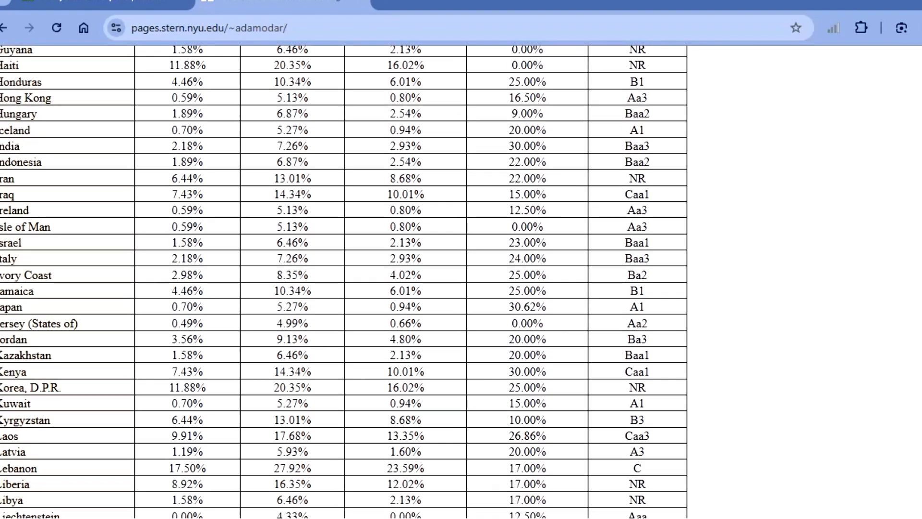
{"action": "scroll", "coordinate": [343, 281], "scroll_direction": "down", "scroll_amount": 2}
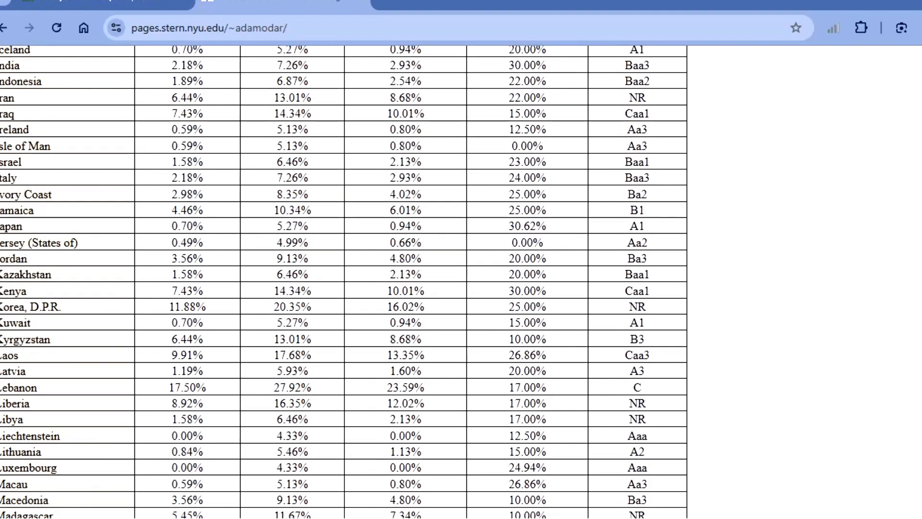
{"action": "scroll", "coordinate": [343, 281], "scroll_direction": "up", "scroll_amount": 11}
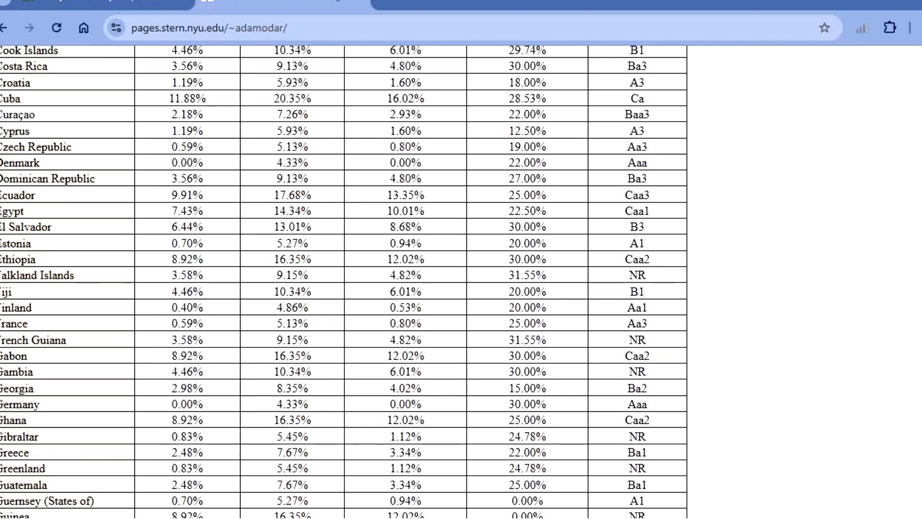
{"action": "scroll", "coordinate": [343, 281], "scroll_direction": "up", "scroll_amount": 3}
{"action": "scroll", "coordinate": [344, 281], "scroll_direction": "down", "scroll_amount": 13}
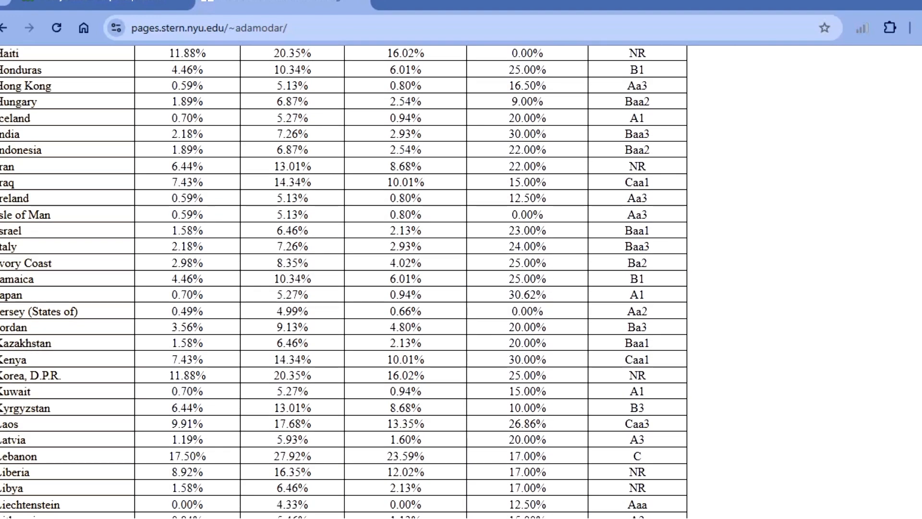
- Copy India's equity risk premium of 7.26% and paste it into the ERP value cell of the Excel model
{"action": "double_click", "coordinate": [292, 134]}
{"action": "key", "text": "ctrl+c"}
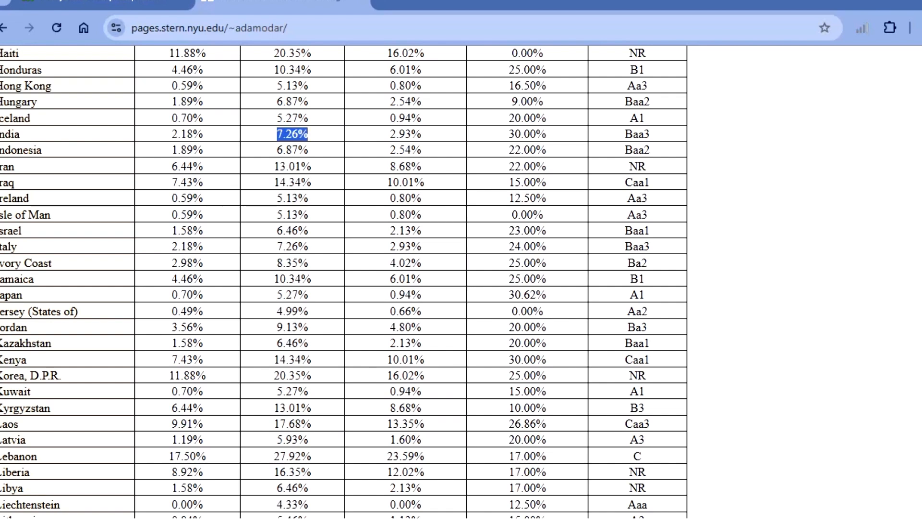
{"action": "mouse_move", "coordinate": [519, 518]}
{"action": "left_click", "coordinate": [603, 471]}
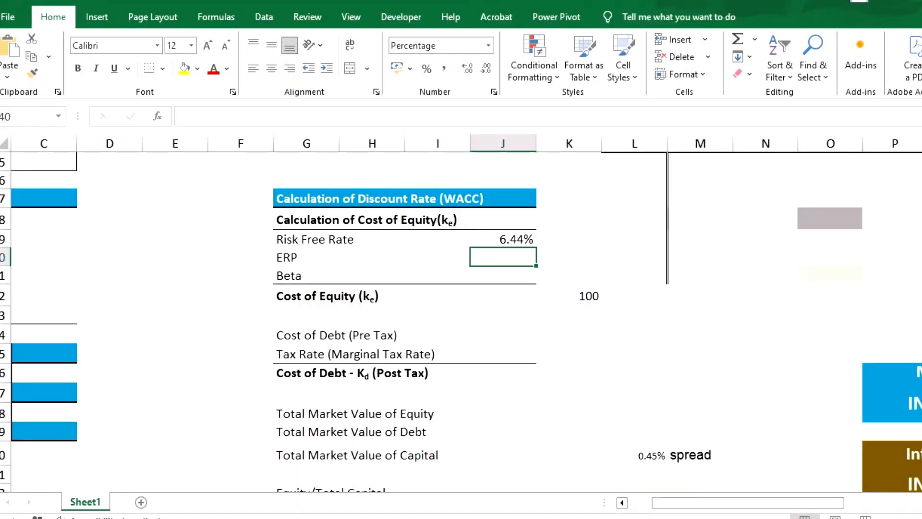
{"action": "key", "text": "ctrl+v"}
{"action": "key", "text": "Return"}
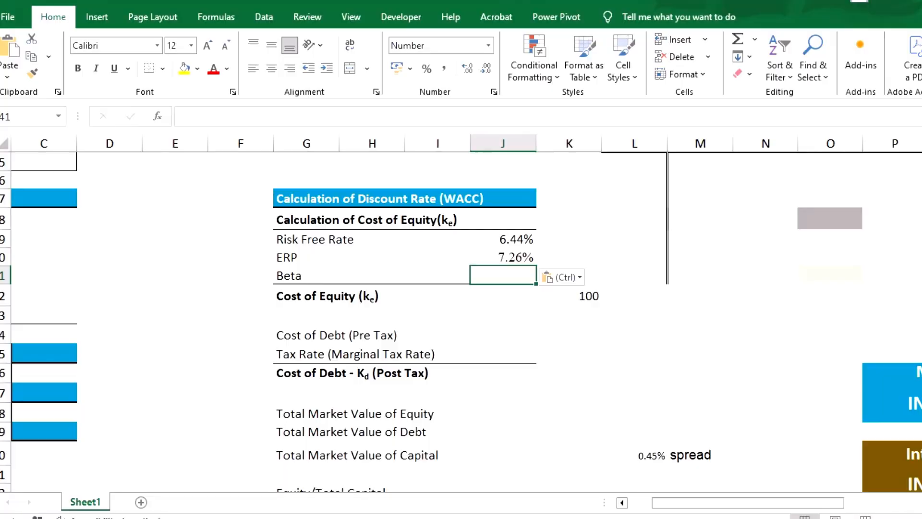
- Switch to the browser and search the web for "infosys beta"
{"action": "key", "text": "alt+Tab"}
{"action": "scroll", "coordinate": [461, 282], "scroll_direction": "up", "scroll_amount": 13}
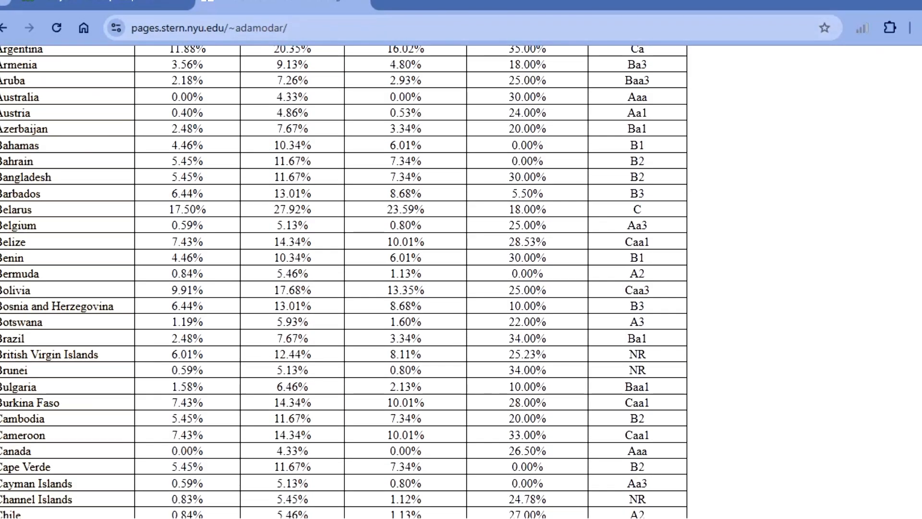
{"action": "key", "text": "ctrl+l"}
{"action": "key", "text": "BackSpace"}
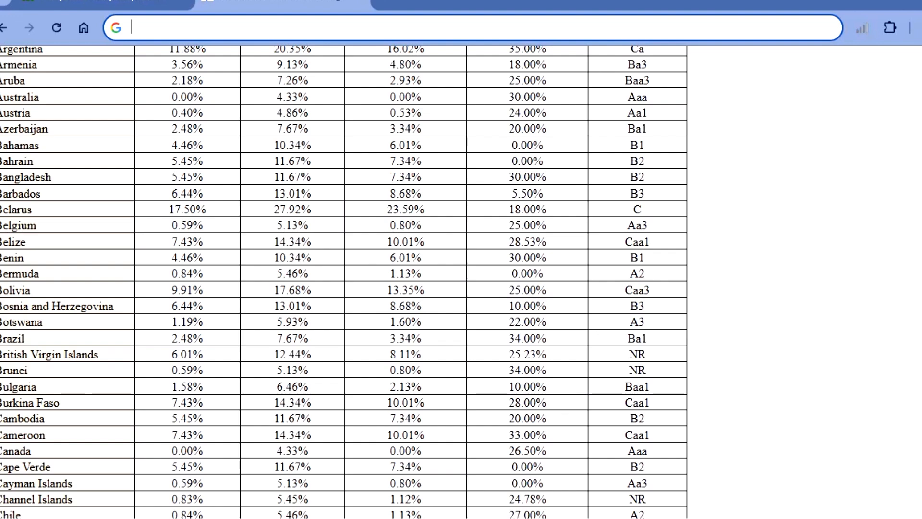
{"action": "type", "text": "infosys"}
{"action": "type", "text": " beta"}
{"action": "key", "text": "Return"}
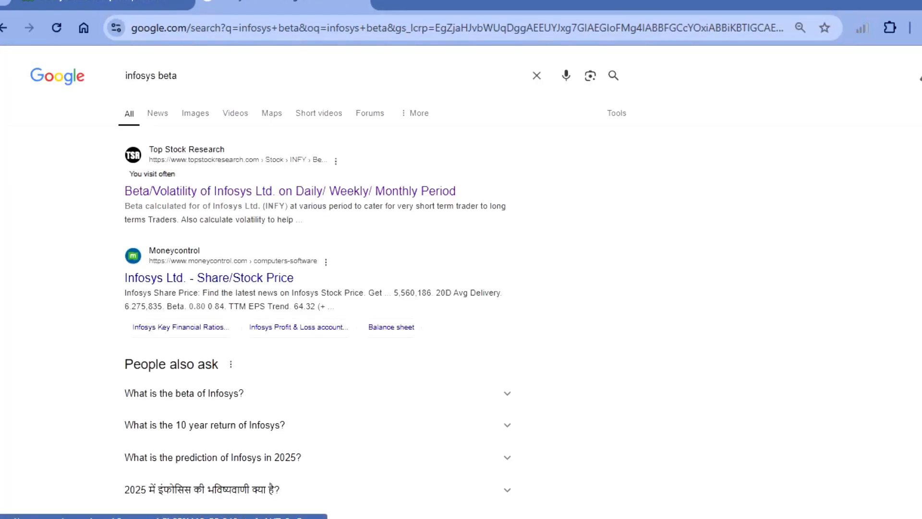
- Open Top Stock Research's Beta/Volatility page for Infosys and select the INFY weekly two-year beta of 0.871
{"action": "scroll", "coordinate": [216, 192], "scroll_direction": "up", "scroll_amount": 5}
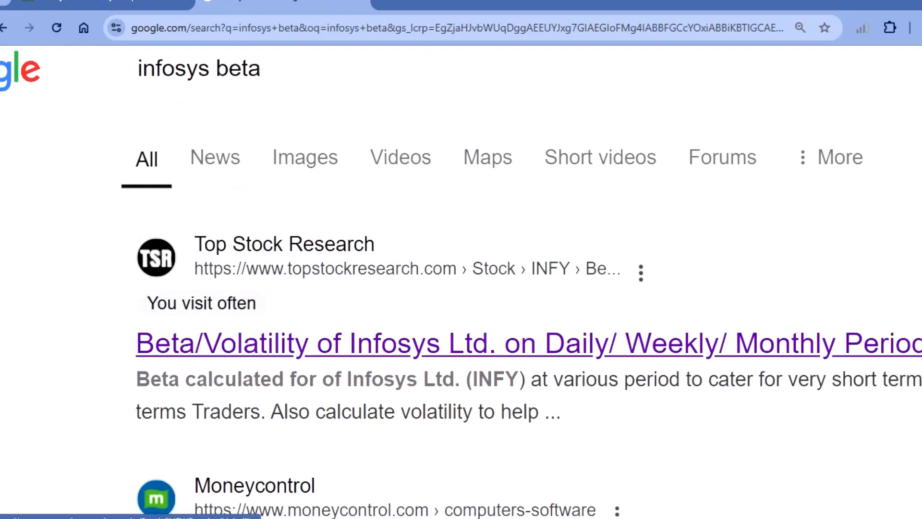
{"action": "left_click", "coordinate": [384, 344]}
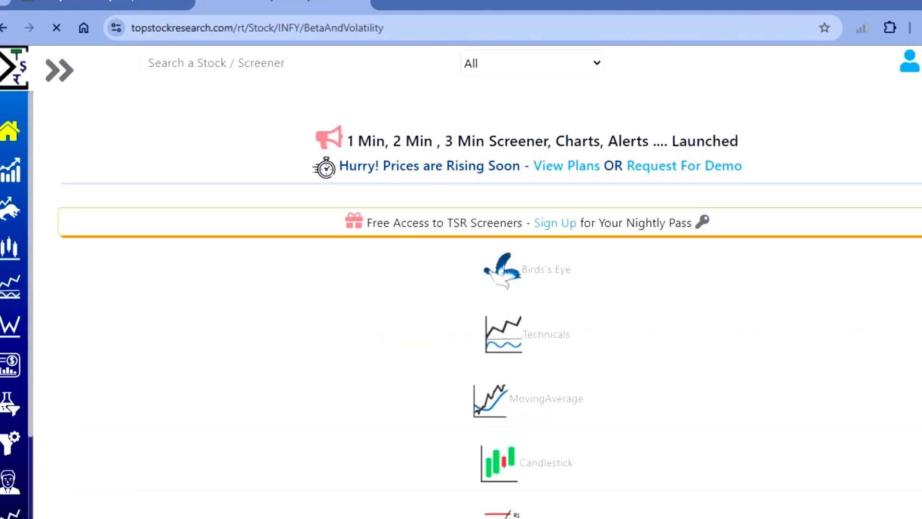
{"action": "scroll", "coordinate": [490, 307], "scroll_direction": "down", "scroll_amount": 4}
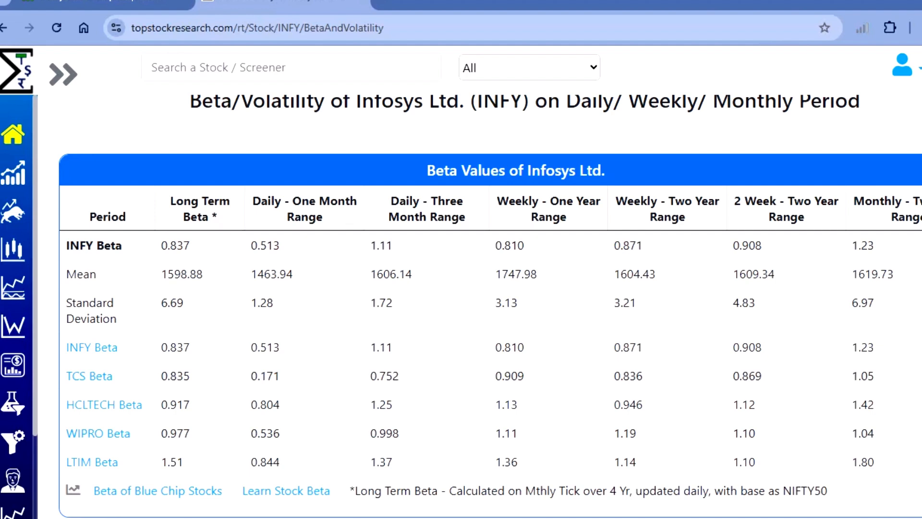
{"action": "double_click", "coordinate": [628, 245]}
{"action": "key", "text": "ctrl+c"}
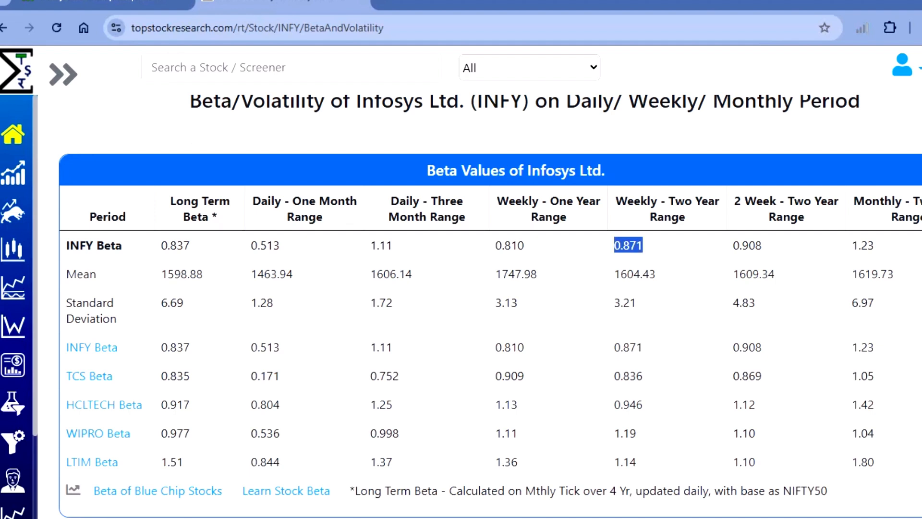
{"action": "mouse_move", "coordinate": [520, 517]}
{"action": "left_click", "coordinate": [600, 483]}
{"action": "key", "text": "F2"}
{"action": "type", "text": "v"}
{"action": "key", "text": "BackSpace"}
{"action": "type", "text": "v"}
{"action": "key", "text": "BackSpace"}
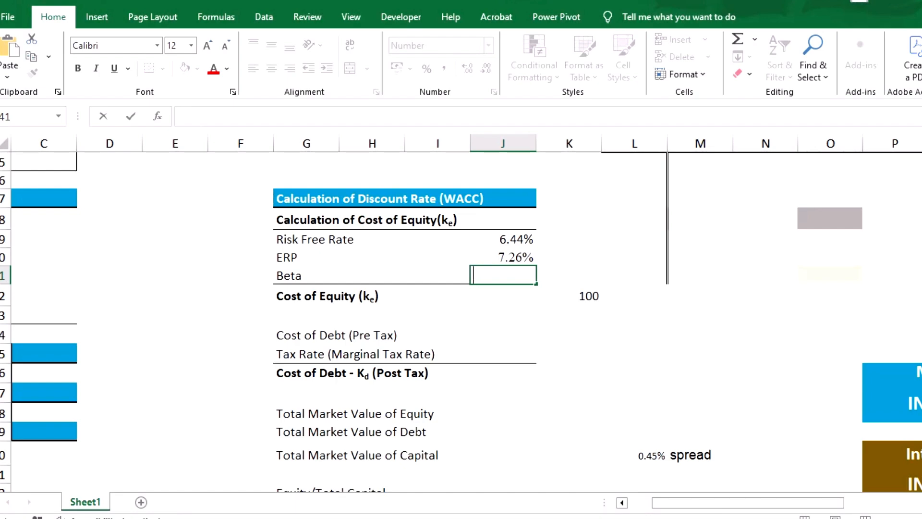
{"action": "key", "text": "Return"}
- Copy the INFY weekly two-year beta of 0.871 from the browser and paste it into the model's Beta cell with the destination formatting
{"action": "key", "text": "alt+Tab"}
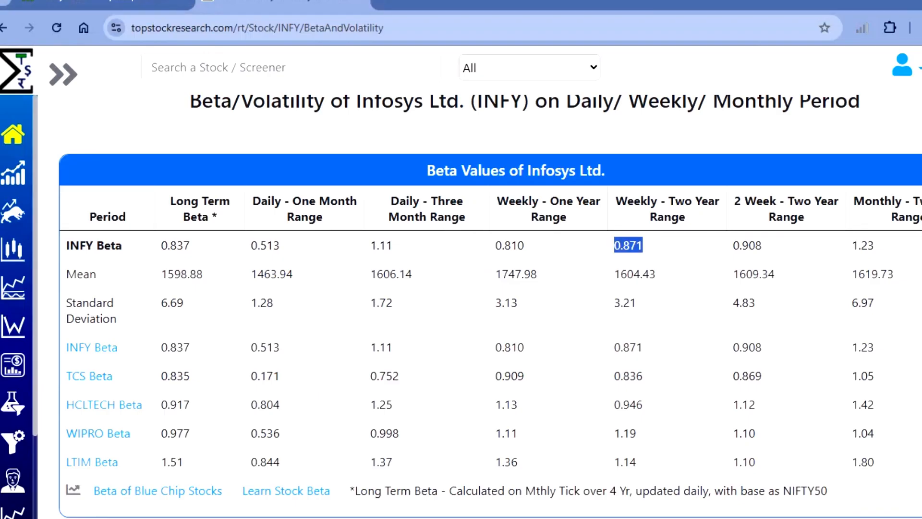
{"action": "key", "text": "alt+Tab"}
{"action": "key", "text": "Up"}
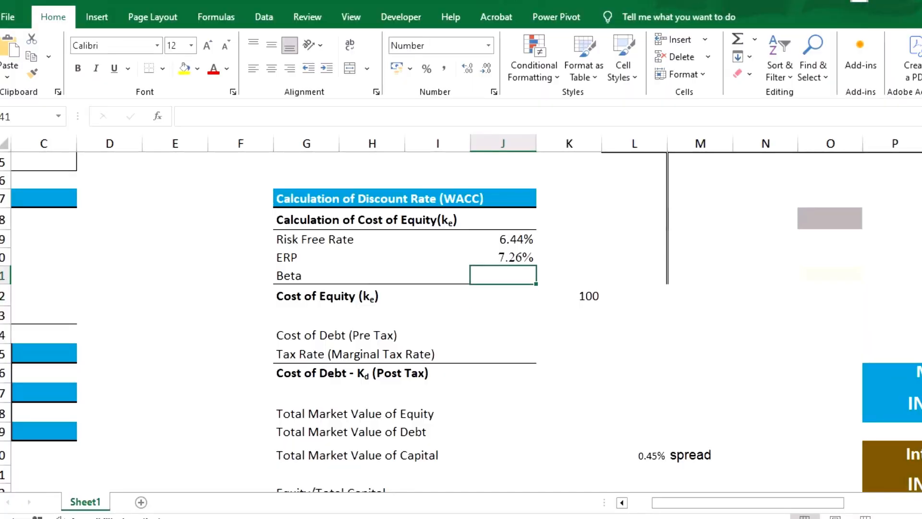
{"action": "key", "text": "ctrl+v"}
{"action": "key", "text": "ctrl"}
{"action": "key", "text": "Right"}
{"action": "key", "text": "Return"}
{"action": "key", "text": "Down"}
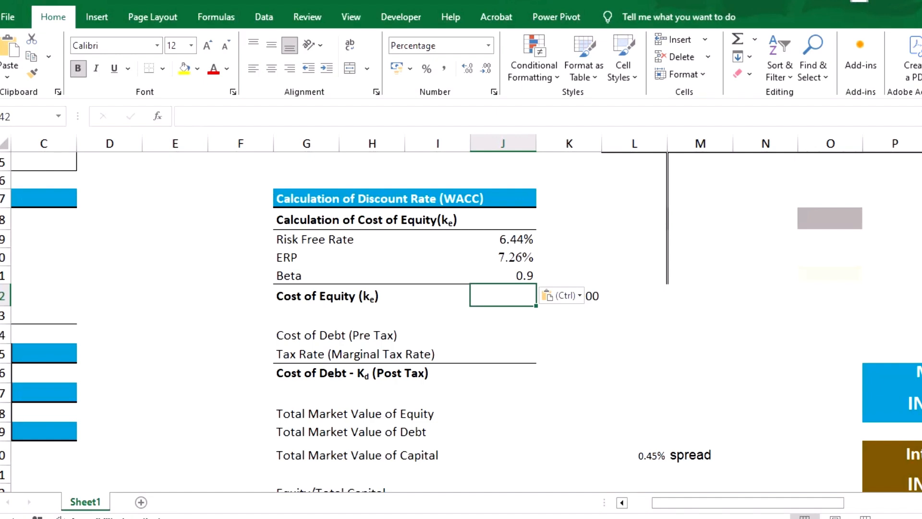
- Calculate the Cost of Equity as Risk Free Rate plus ERP times Beta with the formula =J39+J40*J41
{"action": "type", "text": "="}
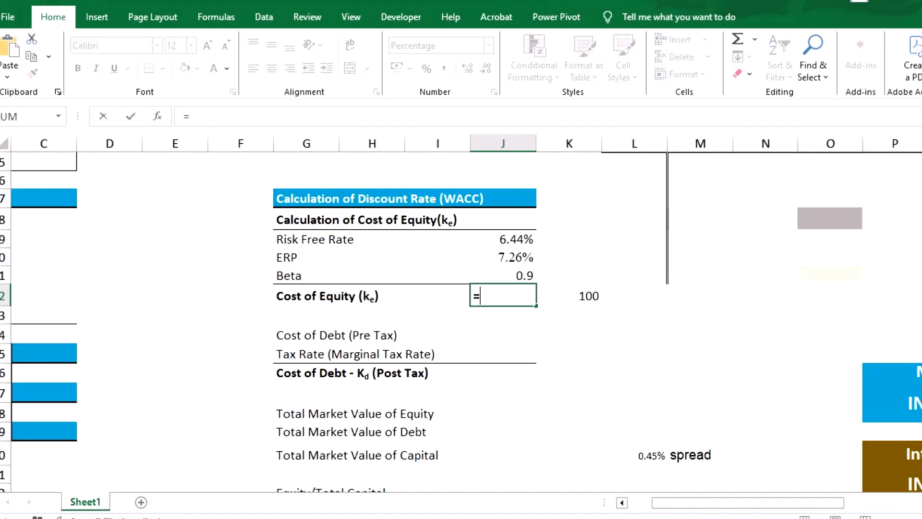
{"action": "key", "text": "Up"}
{"action": "key", "text": "Up"}
{"action": "key", "text": "Up"}
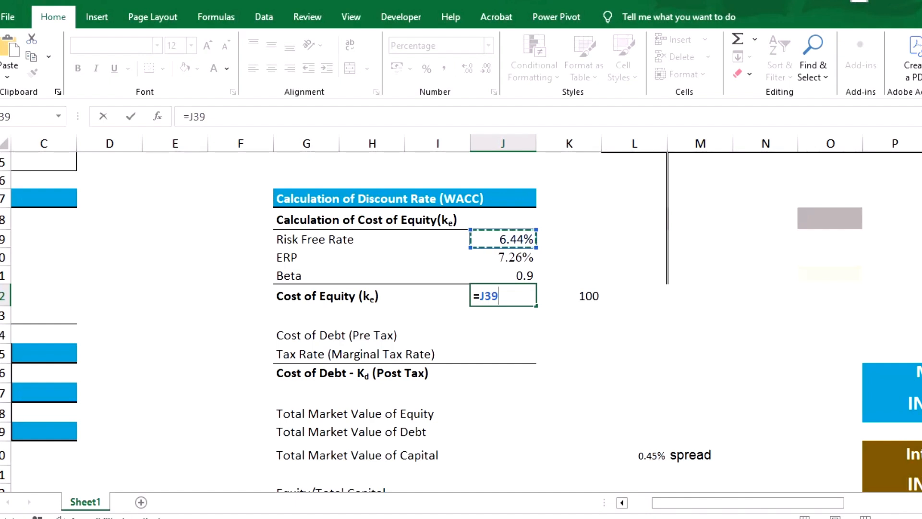
{"action": "type", "text": "+"}
{"action": "key", "text": "Up"}
{"action": "key", "text": "Up"}
{"action": "type", "text": "*"}
{"action": "key", "text": "Up"}
{"action": "key", "text": "Return"}
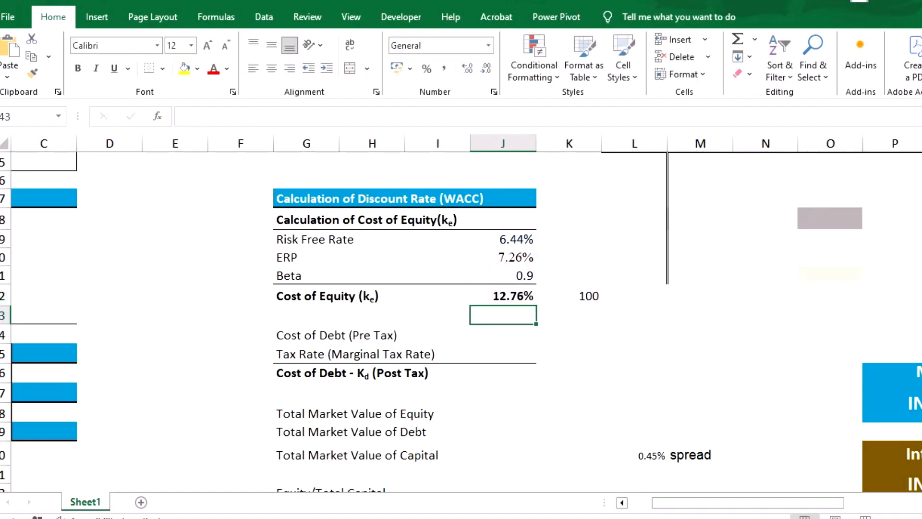
- Clear the stray 100 from the cell beside the Cost of Equity value
{"action": "key", "text": "Up"}
{"action": "key", "text": "Right"}
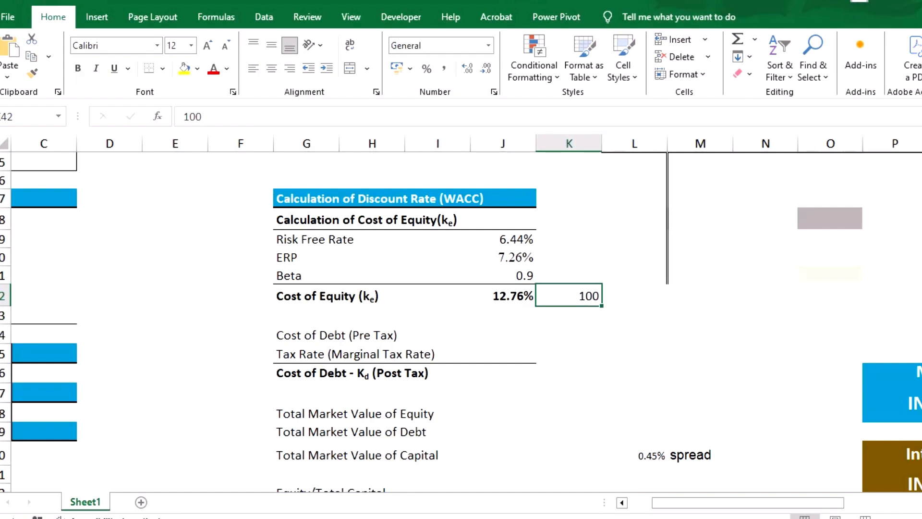
{"action": "key", "text": "Delete"}
- Switch to the browser's Screener page for Infosys and examine its documents, credit ratings and quarterly results
{"action": "scroll", "coordinate": [461, 322], "scroll_direction": "down", "scroll_amount": 1}
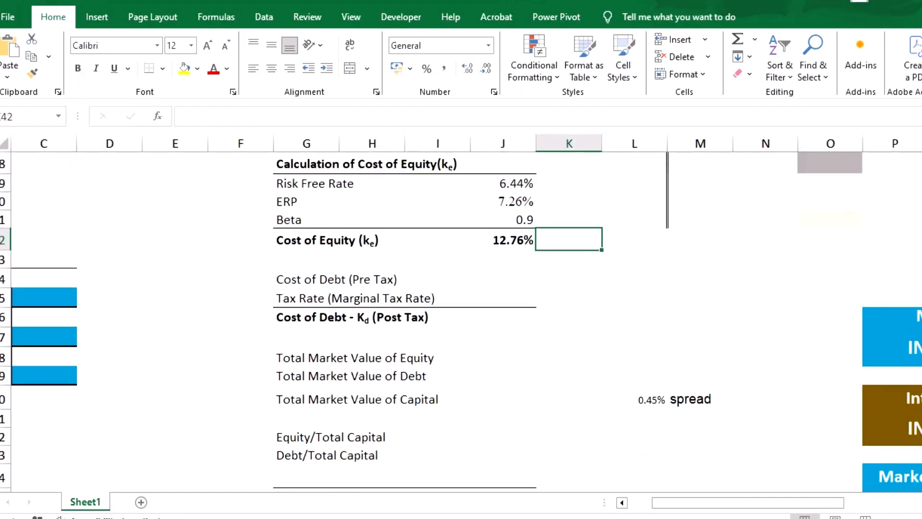
{"action": "scroll", "coordinate": [461, 322], "scroll_direction": "down", "scroll_amount": 1}
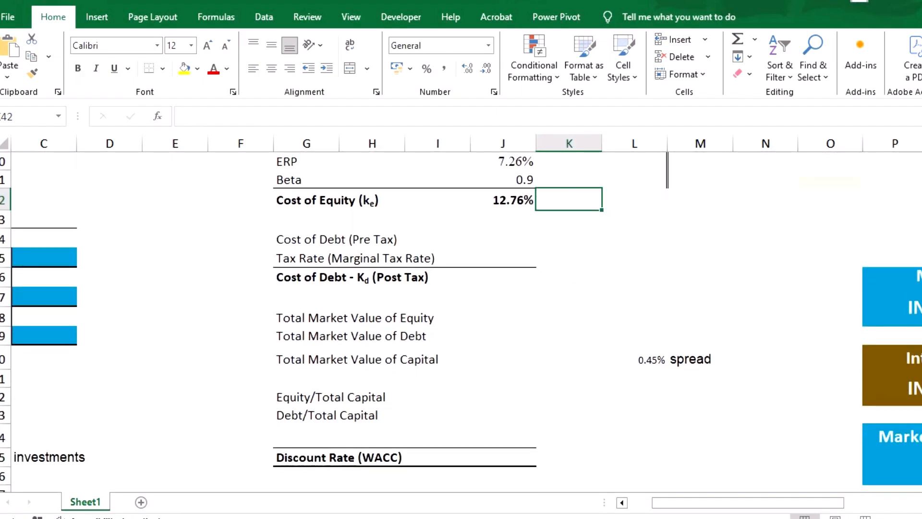
{"action": "mouse_move", "coordinate": [665, 517]}
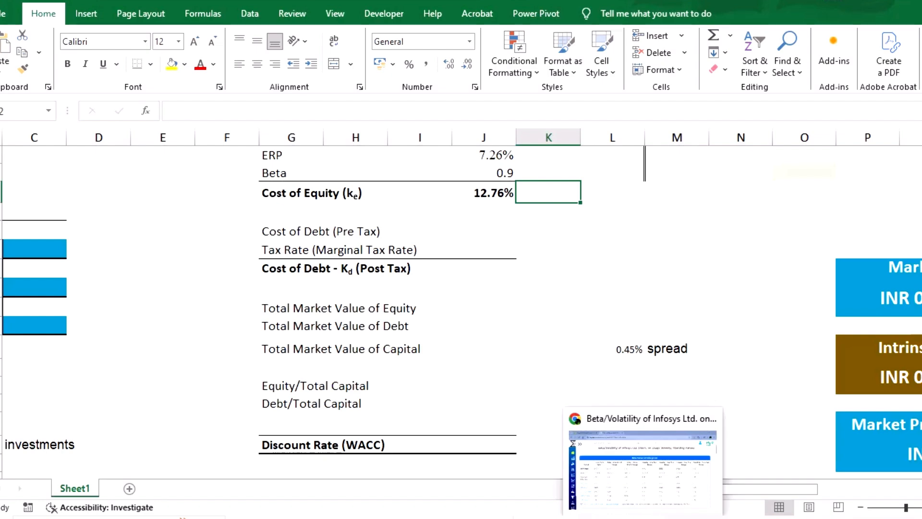
{"action": "left_click", "coordinate": [642, 469]}
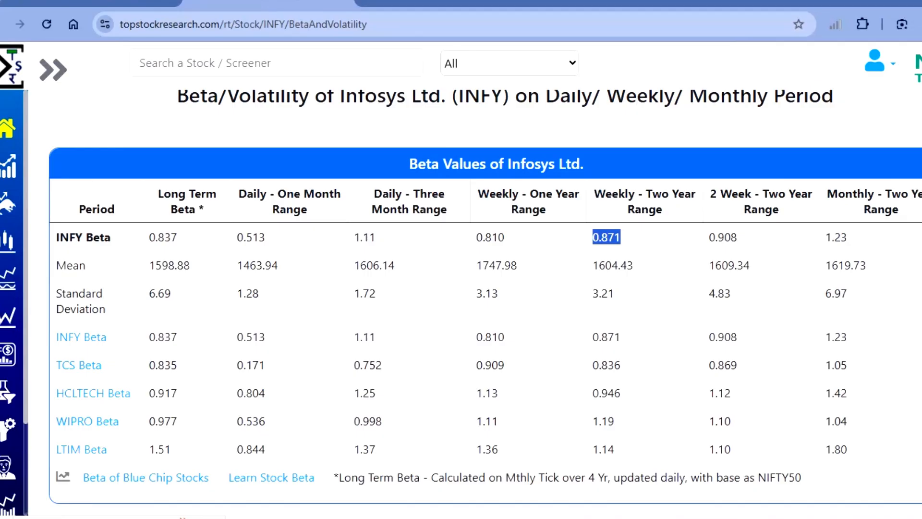
{"action": "left_click", "coordinate": [91, 2]}
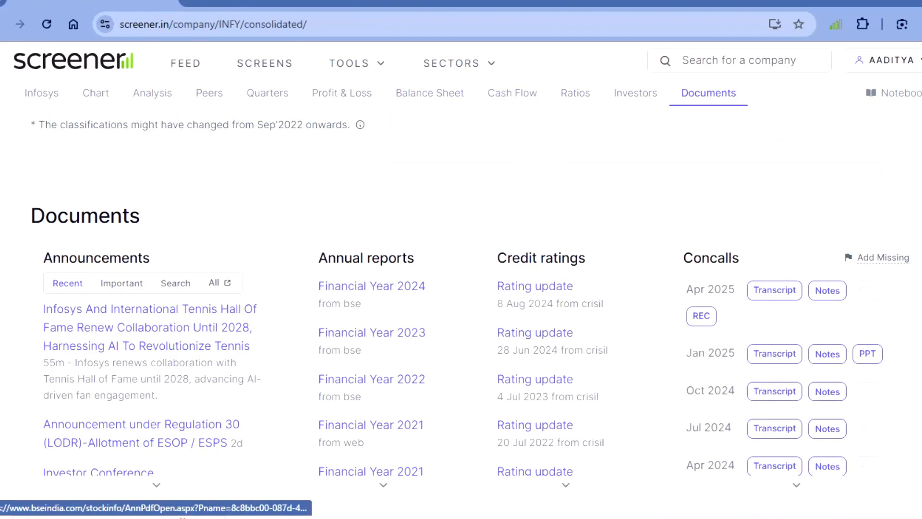
{"action": "scroll", "coordinate": [461, 307], "scroll_direction": "down", "scroll_amount": 2}
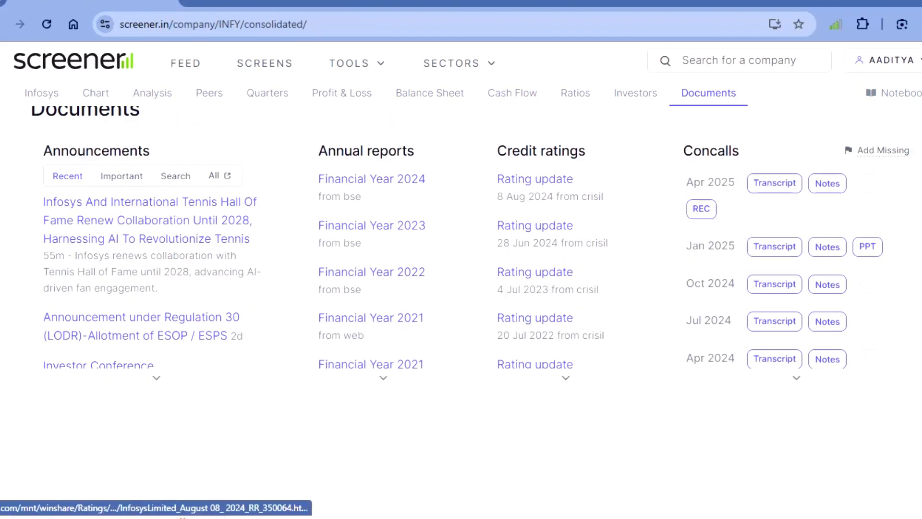
{"action": "scroll", "coordinate": [540, 185], "scroll_direction": "up", "scroll_amount": 20}
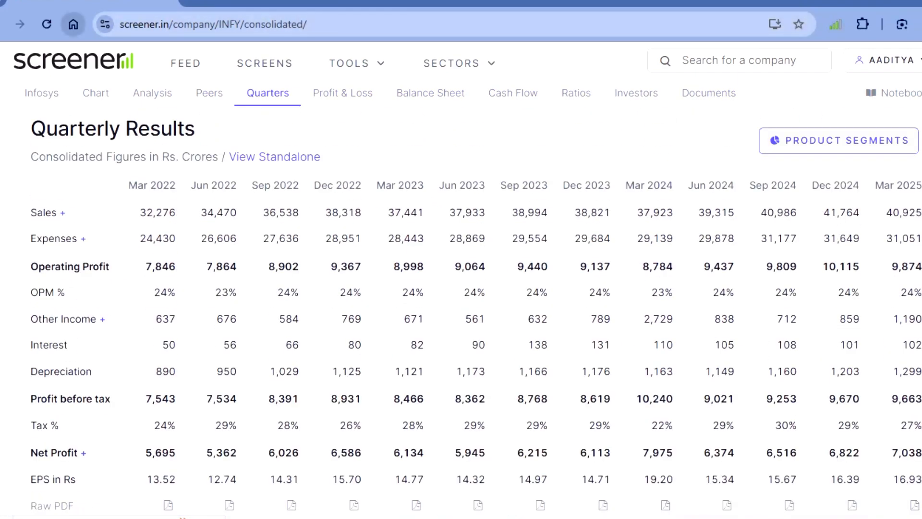
- Search the web for "infosys screener" and open the Infosys Ltd share price page on Screener
{"action": "left_click", "coordinate": [73, 24]}
{"action": "type", "text": "si"}
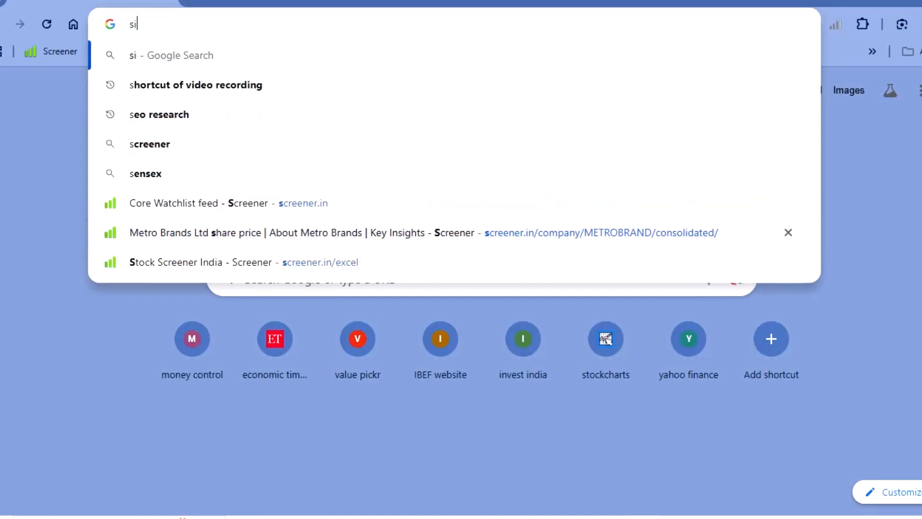
{"action": "type", "text": "nfo"}
{"action": "key", "text": "BackSpace"}
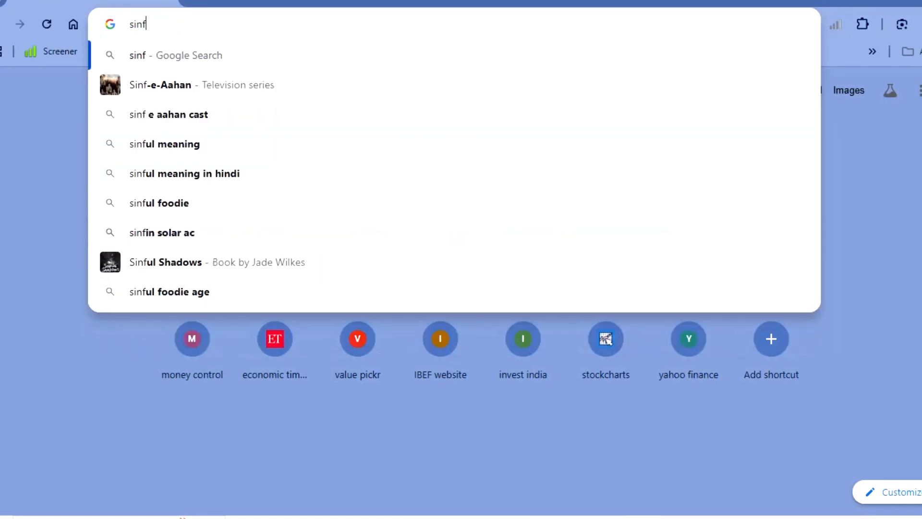
{"action": "key", "text": "Escape"}
{"action": "type", "text": "inof"}
{"action": "key", "text": "BackSpace"}
{"action": "key", "text": "BackSpace"}
{"action": "type", "text": "fo"}
{"action": "type", "text": "s screener"}
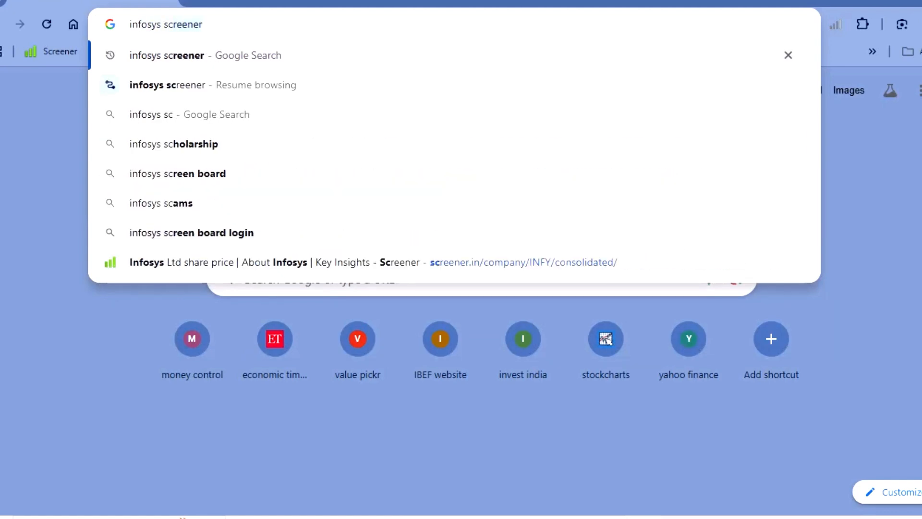
{"action": "key", "text": "Return"}
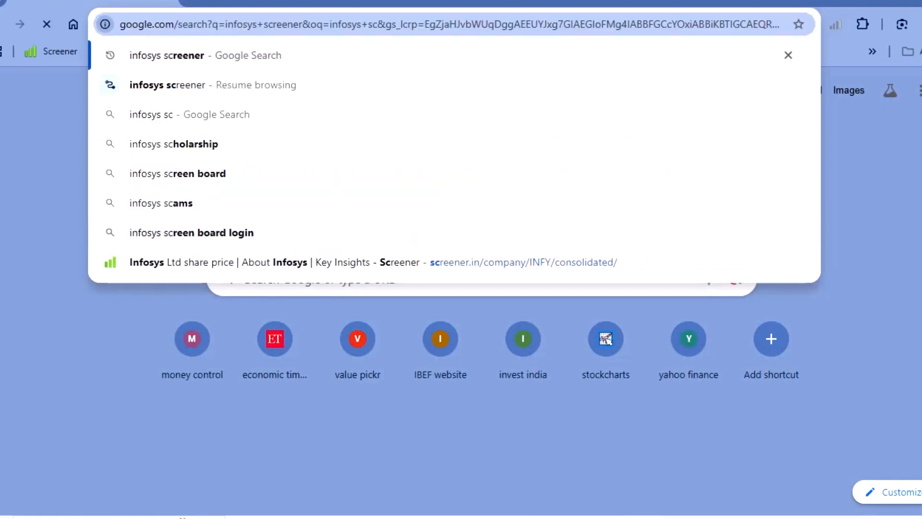
{"action": "left_click", "coordinate": [250, 184]}
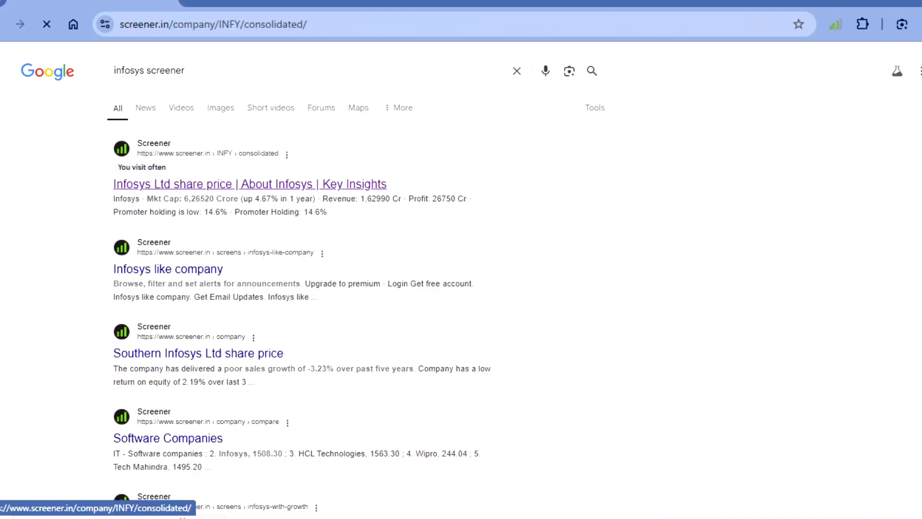
- Open the 8 Aug 2024 CRISIL rating update from the credit ratings in the Infosys Documents section
{"action": "scroll", "coordinate": [250, 185], "scroll_direction": "down", "scroll_amount": 10}
{"action": "scroll", "coordinate": [461, 307], "scroll_direction": "down", "scroll_amount": 20}
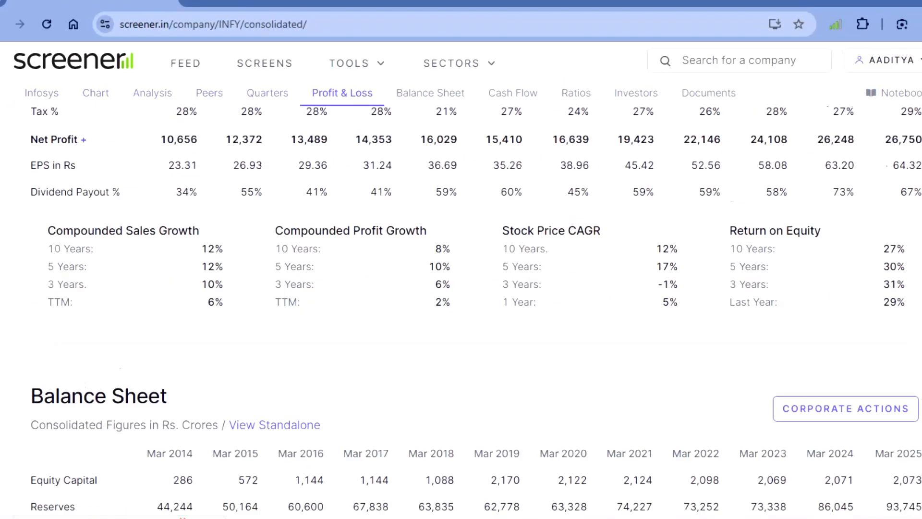
{"action": "scroll", "coordinate": [461, 307], "scroll_direction": "up", "scroll_amount": 6}
{"action": "scroll", "coordinate": [460, 307], "scroll_direction": "down", "scroll_amount": 2}
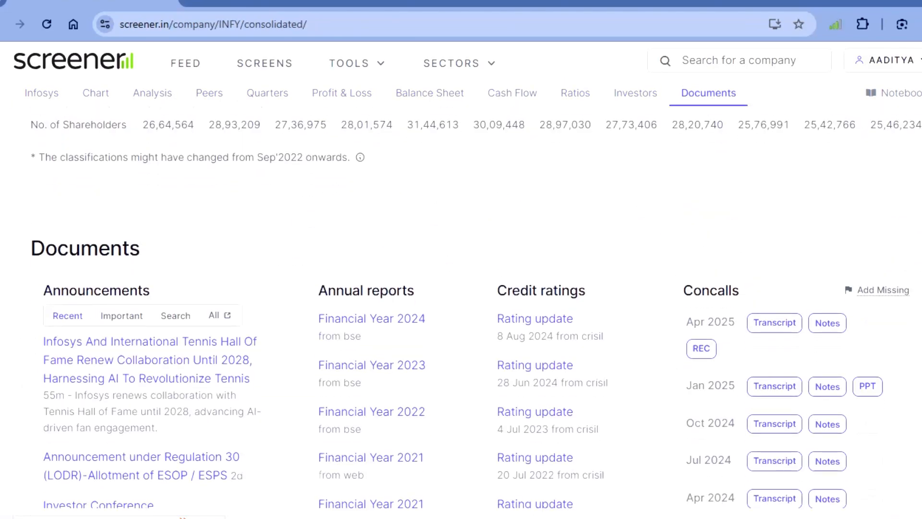
{"action": "scroll", "coordinate": [461, 307], "scroll_direction": "down", "scroll_amount": 2}
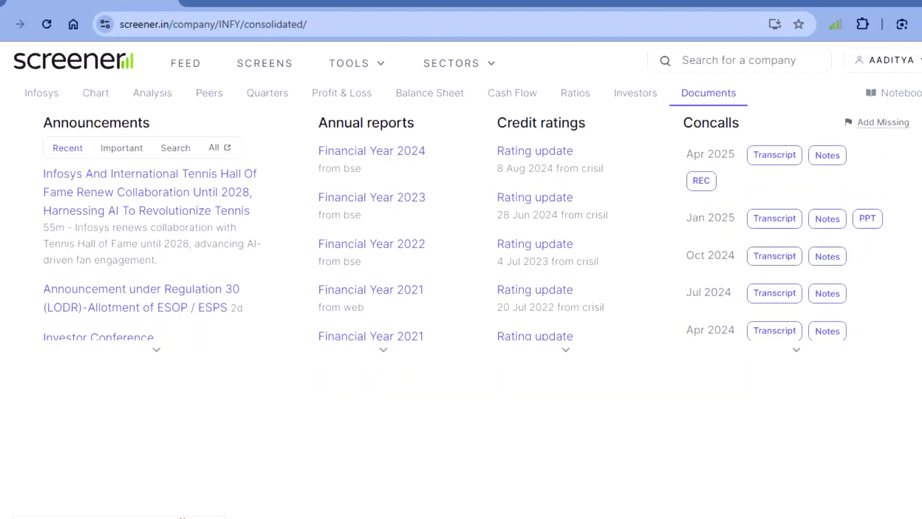
{"action": "scroll", "coordinate": [461, 308], "scroll_direction": "up", "scroll_amount": 4}
{"action": "scroll", "coordinate": [461, 307], "scroll_direction": "down", "scroll_amount": 2}
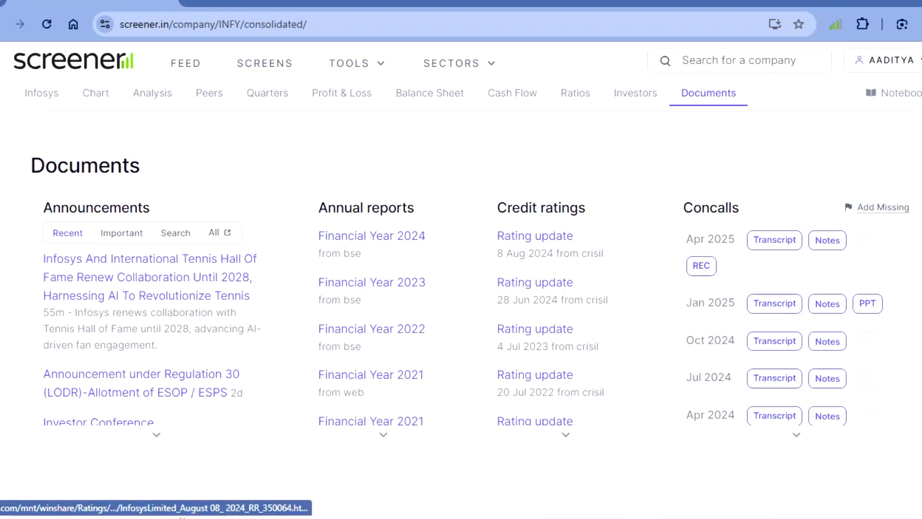
{"action": "left_click", "coordinate": [535, 236]}
- Look through the CRISIL credit bulletin and open the linked previous rating rationale for Infosys Limited
{"action": "scroll", "coordinate": [331, 312], "scroll_direction": "up", "scroll_amount": 1}
{"action": "scroll", "coordinate": [315, 327], "scroll_direction": "up", "scroll_amount": 3}
{"action": "scroll", "coordinate": [314, 327], "scroll_direction": "up", "scroll_amount": 3}
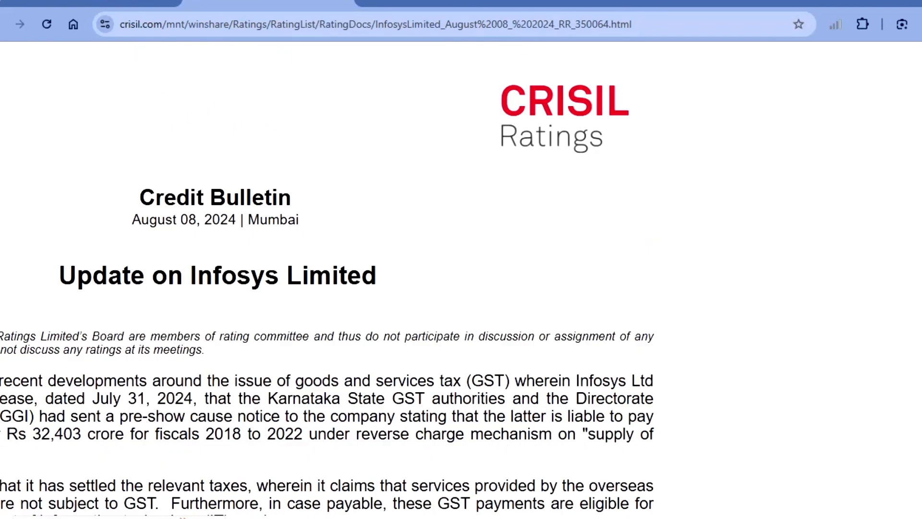
{"action": "scroll", "coordinate": [461, 278], "scroll_direction": "down", "scroll_amount": 5}
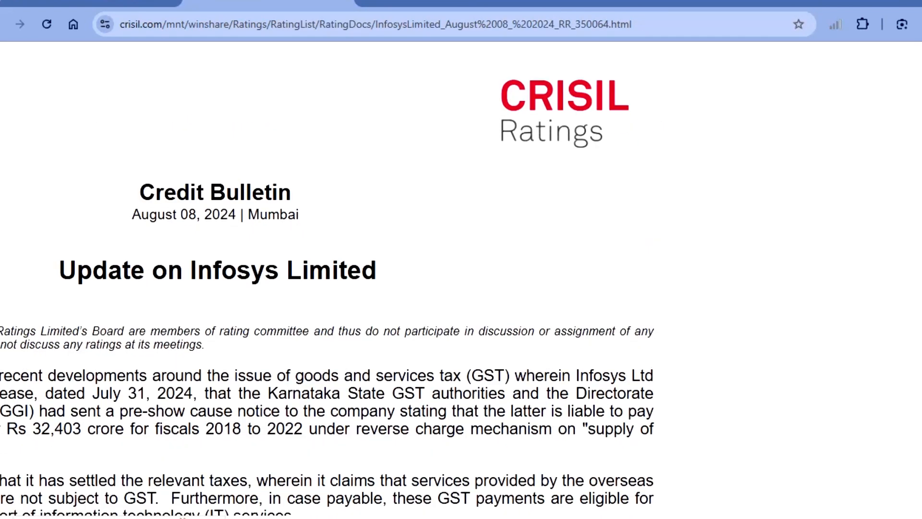
{"action": "scroll", "coordinate": [461, 278], "scroll_direction": "left", "scroll_amount": 4}
{"action": "scroll", "coordinate": [422, 278], "scroll_direction": "down", "scroll_amount": 5}
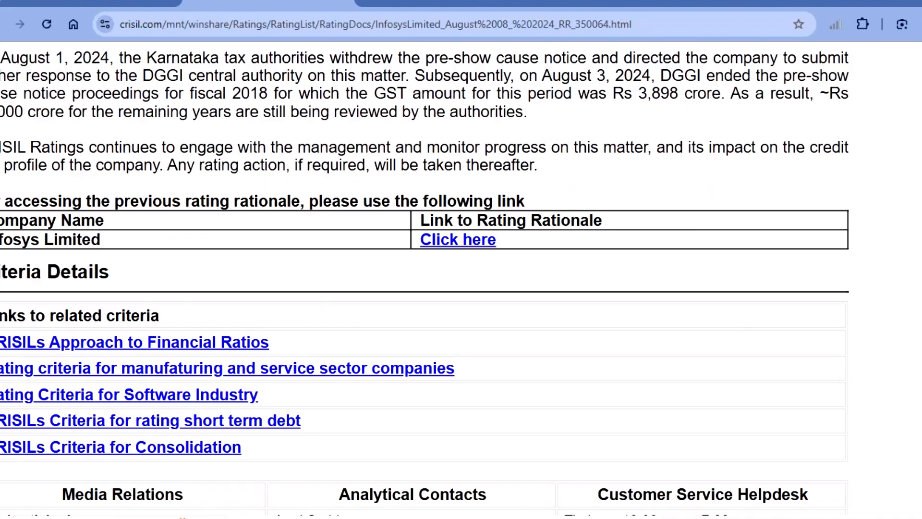
{"action": "scroll", "coordinate": [432, 283], "scroll_direction": "left", "scroll_amount": 1}
{"action": "left_click", "coordinate": [457, 239]}
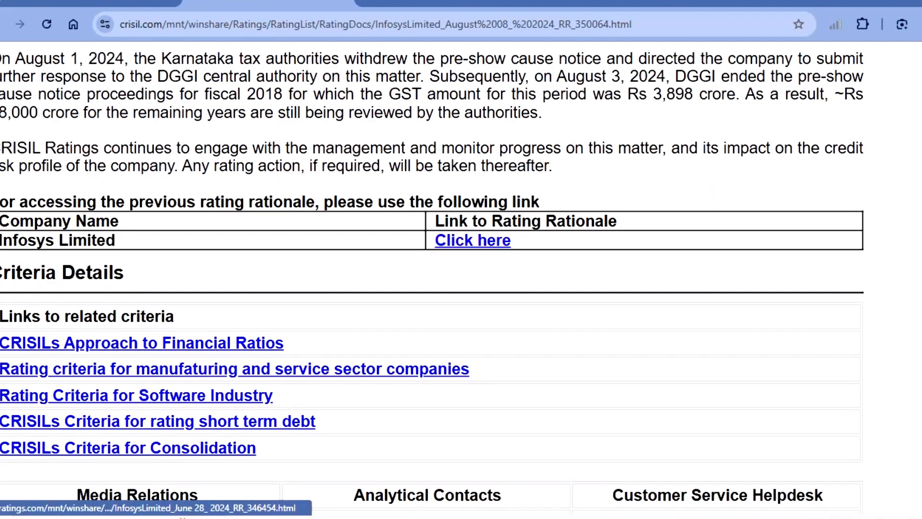
- Check the long-term rating of Infosys in the rating rationale by highlighting CRISIL AAA
{"action": "scroll", "coordinate": [333, 225], "scroll_direction": "up", "scroll_amount": 4}
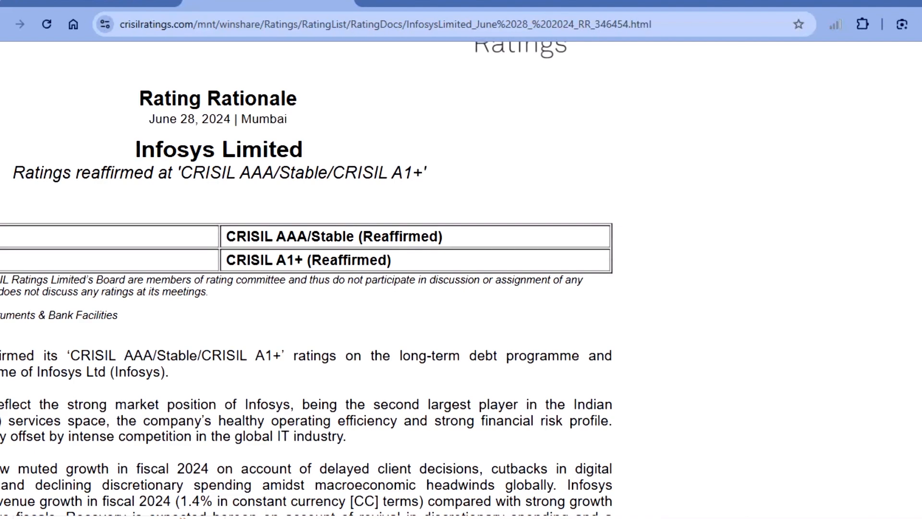
{"action": "left_click_drag", "start_coordinate": [227, 236], "coordinate": [307, 236]}
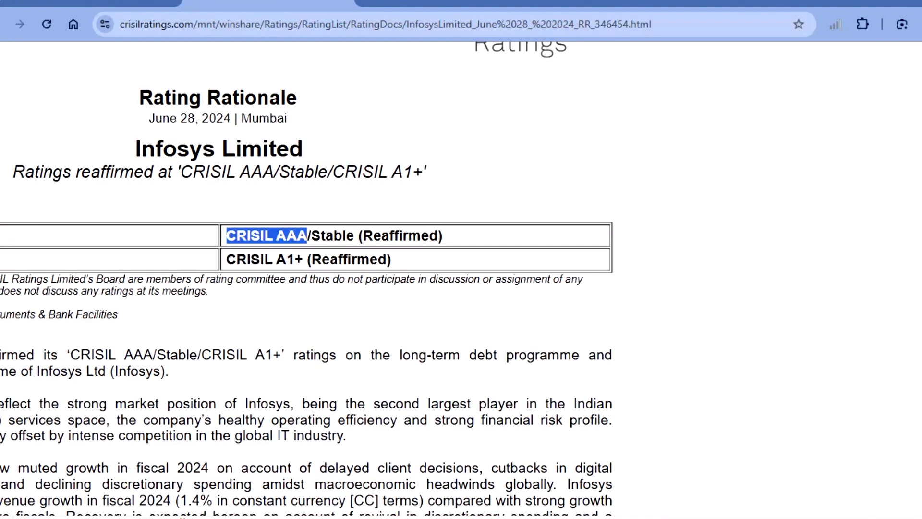
{"action": "left_click", "coordinate": [307, 236]}
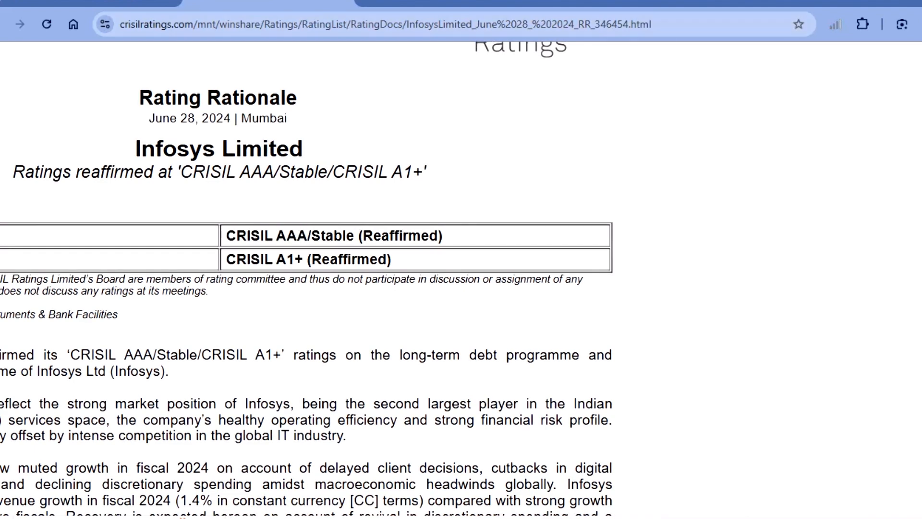
- Search for Aswath Damodaran in a new browser tab and open his NYU Stern home page
{"action": "key", "text": "ctrl+t"}
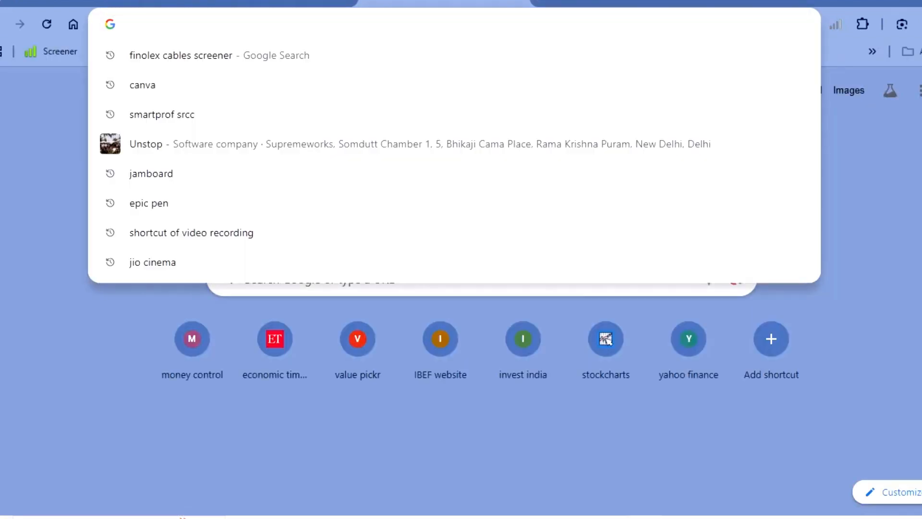
{"action": "type", "text": "as="}
{"action": "key", "text": "BackSpace"}
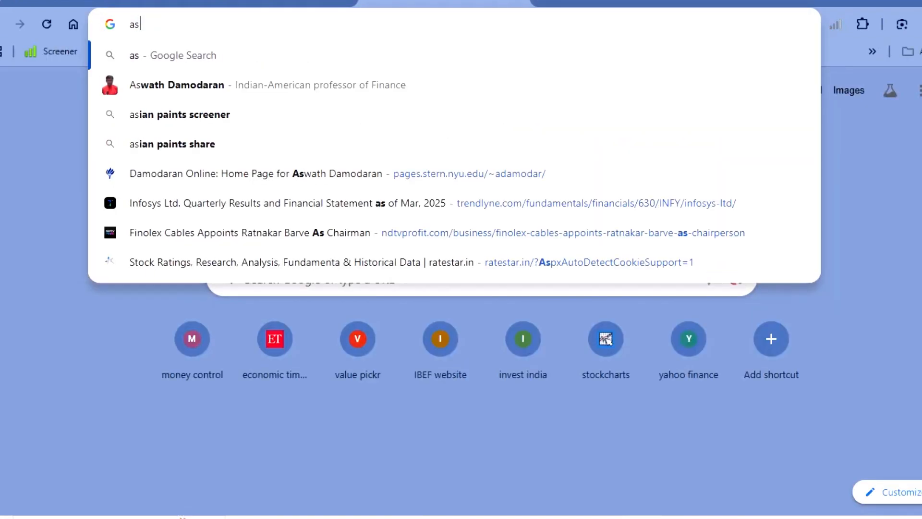
{"action": "key", "text": "BackSpace"}
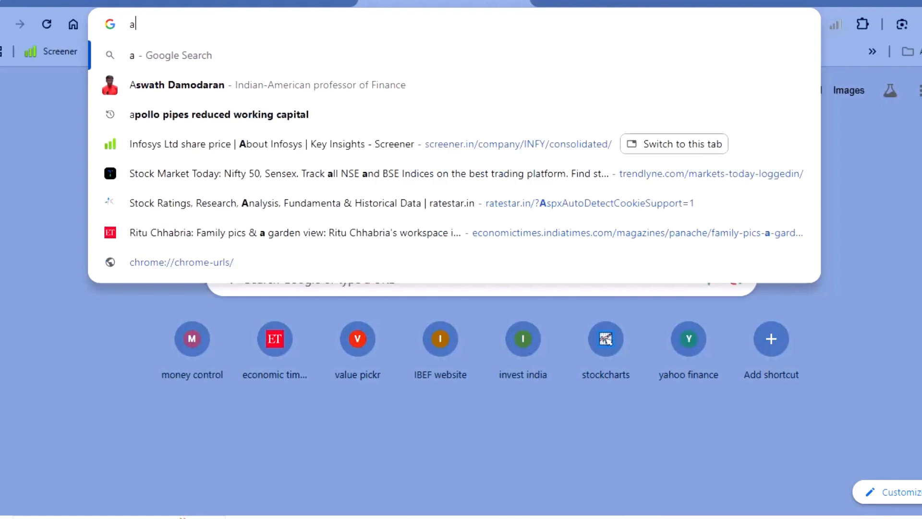
{"action": "type", "text": "swath damodaran"}
{"action": "key", "text": "Return"}
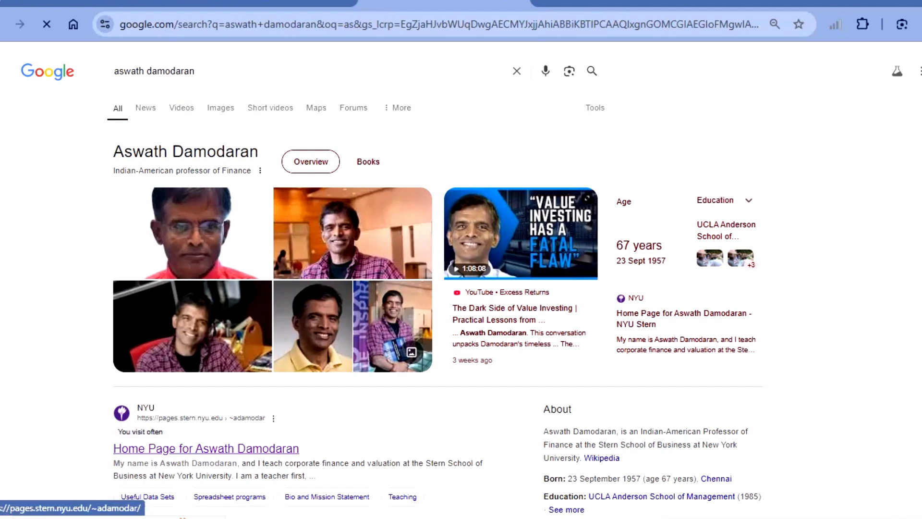
{"action": "left_click", "coordinate": [206, 448]}
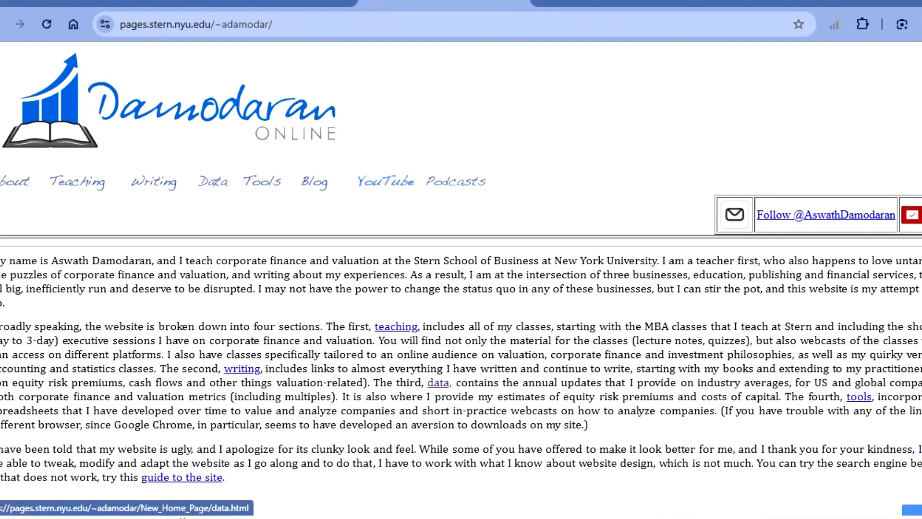
- Open the Ratings, Spreads and Interest Coverage Ratios dataset from the Current Data section of the Damodaran site
{"action": "left_click", "coordinate": [213, 182]}
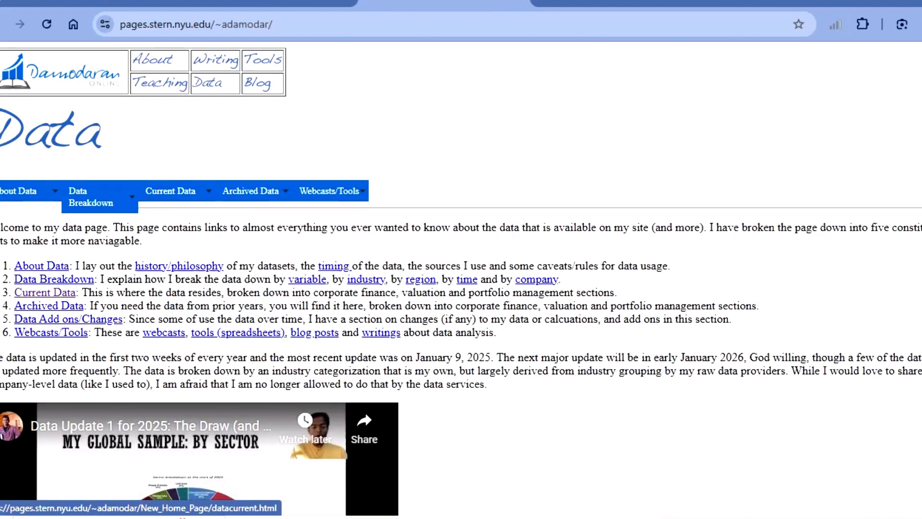
{"action": "left_click", "coordinate": [44, 292]}
{"action": "scroll", "coordinate": [233, 278], "scroll_direction": "down", "scroll_amount": 10}
{"action": "scroll", "coordinate": [233, 278], "scroll_direction": "down", "scroll_amount": 8}
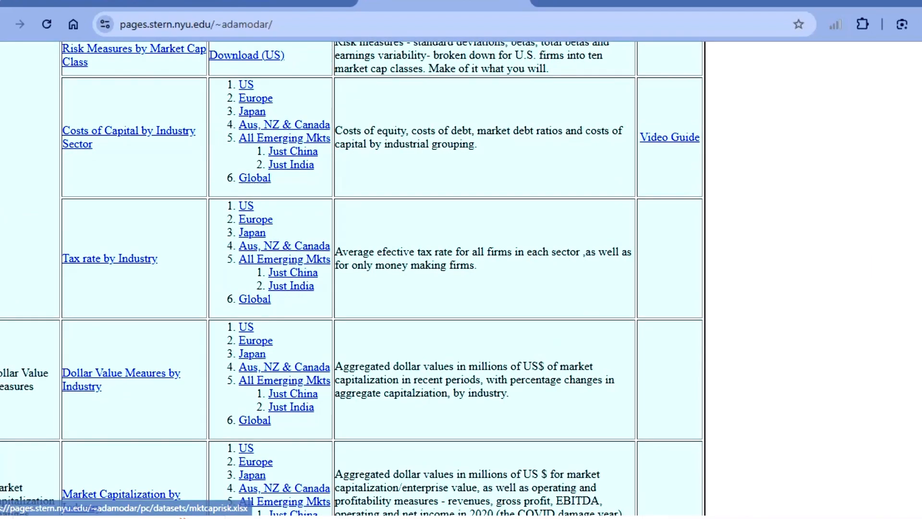
{"action": "scroll", "coordinate": [351, 278], "scroll_direction": "down", "scroll_amount": 12}
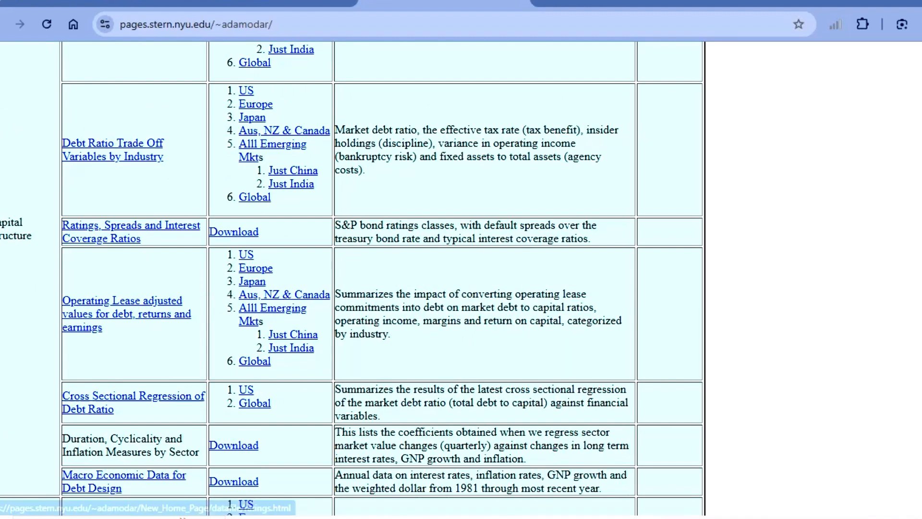
{"action": "scroll", "coordinate": [131, 232], "scroll_direction": "up", "scroll_amount": 5}
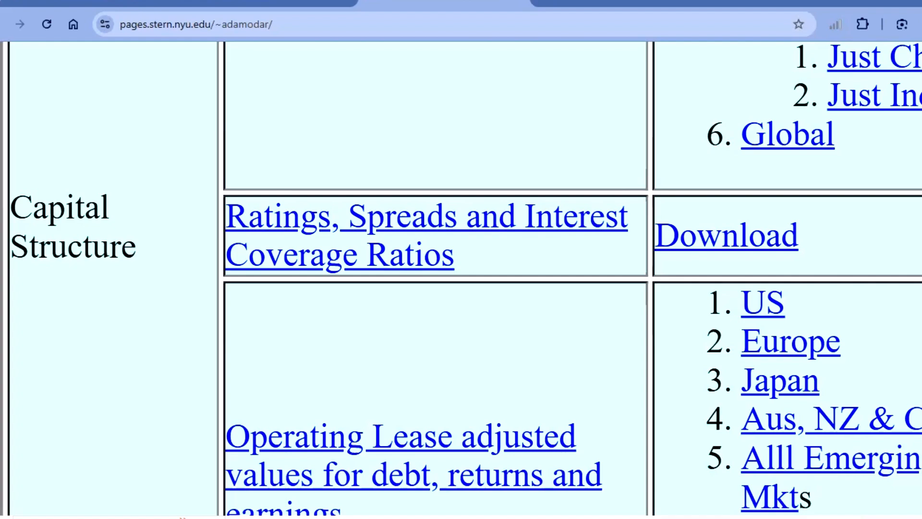
{"action": "scroll", "coordinate": [131, 231], "scroll_direction": "down", "scroll_amount": 4}
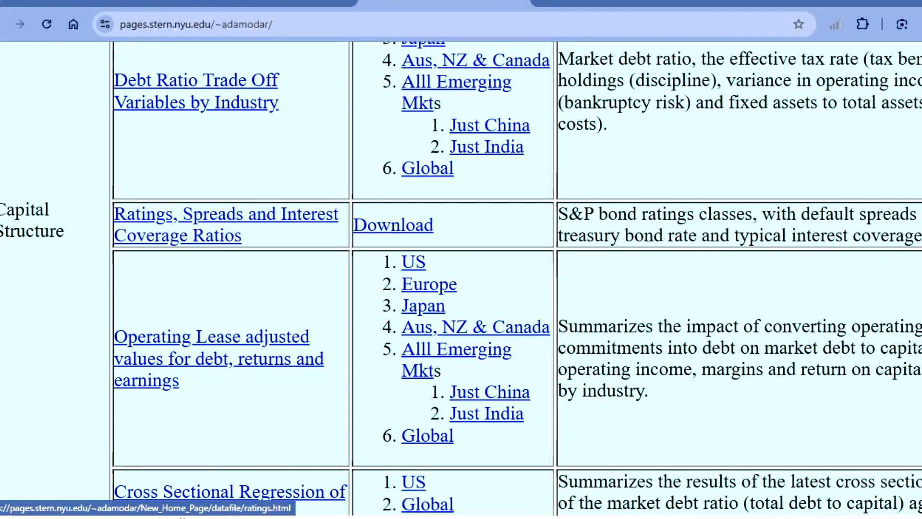
{"action": "left_click", "coordinate": [131, 231]}
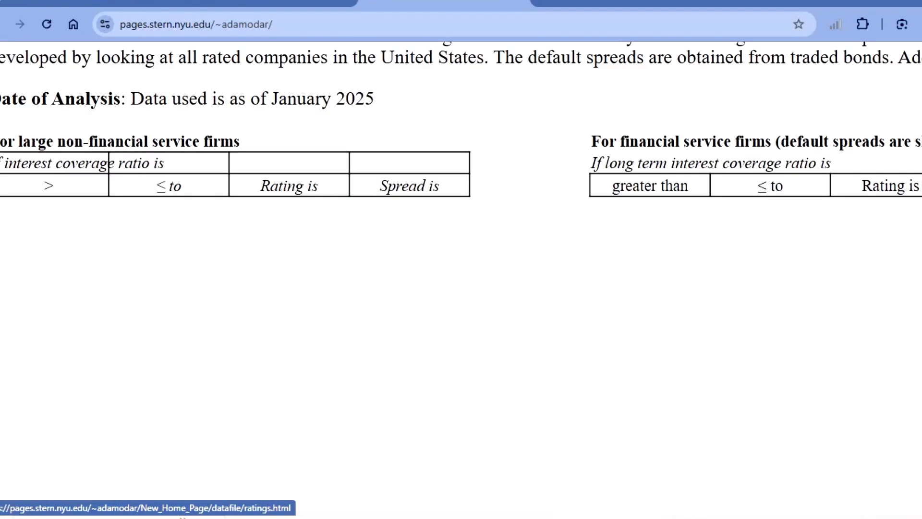
- Examine the default spread table for smaller and riskier non-financial service firms, highlighting its heading
{"action": "scroll", "coordinate": [327, 278], "scroll_direction": "down", "scroll_amount": 5}
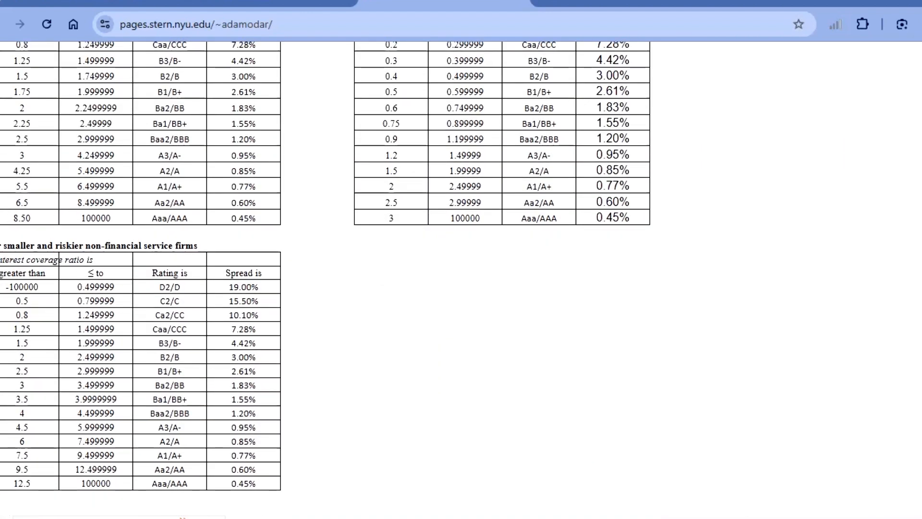
{"action": "left_click_drag", "start_coordinate": [3, 245], "coordinate": [198, 245]}
{"action": "left_click", "coordinate": [240, 245]}
- Switch back to the Infosys Screener page and highlight the company's market cap figure
{"action": "left_click", "coordinate": [91, 3]}
{"action": "scroll", "coordinate": [461, 307], "scroll_direction": "up", "scroll_amount": 20}
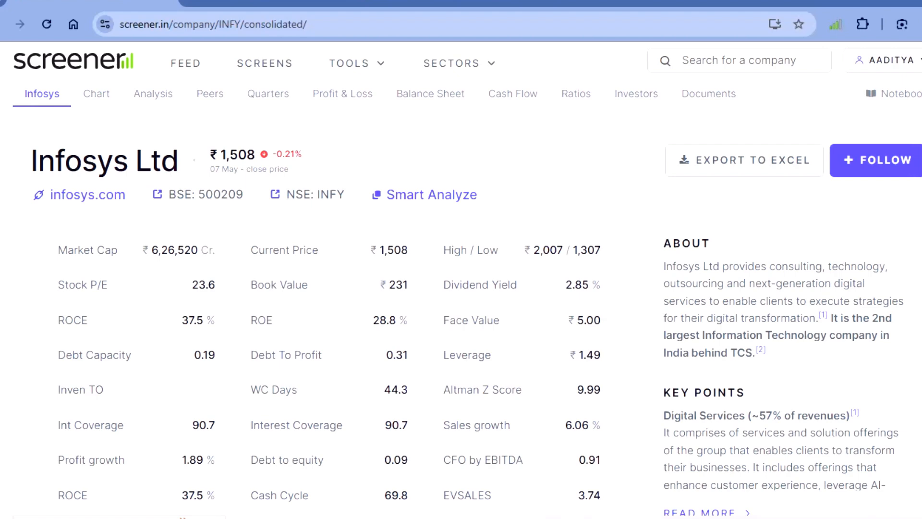
{"action": "left_click_drag", "start_coordinate": [149, 250], "coordinate": [215, 250]}
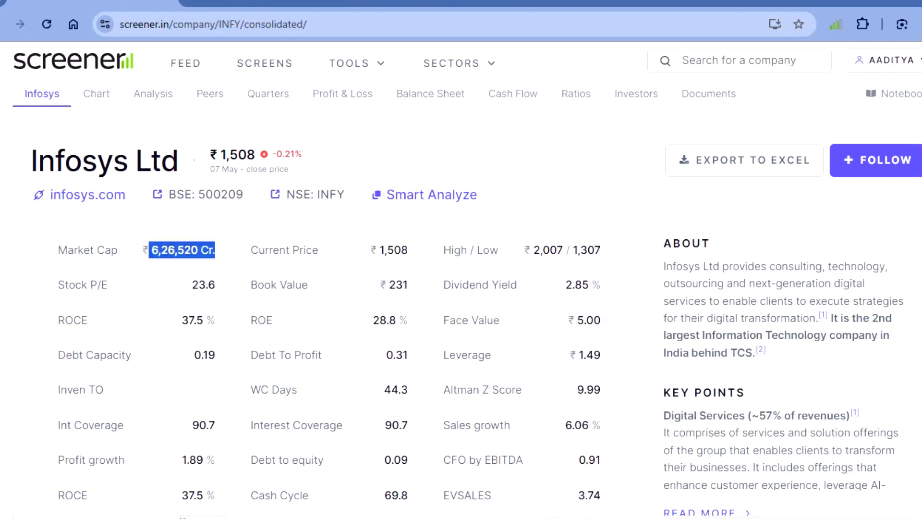
- Return to the Damodaran ratings page and highlight the heading of the large non-financial service firms table
{"action": "left_click", "coordinate": [446, 3]}
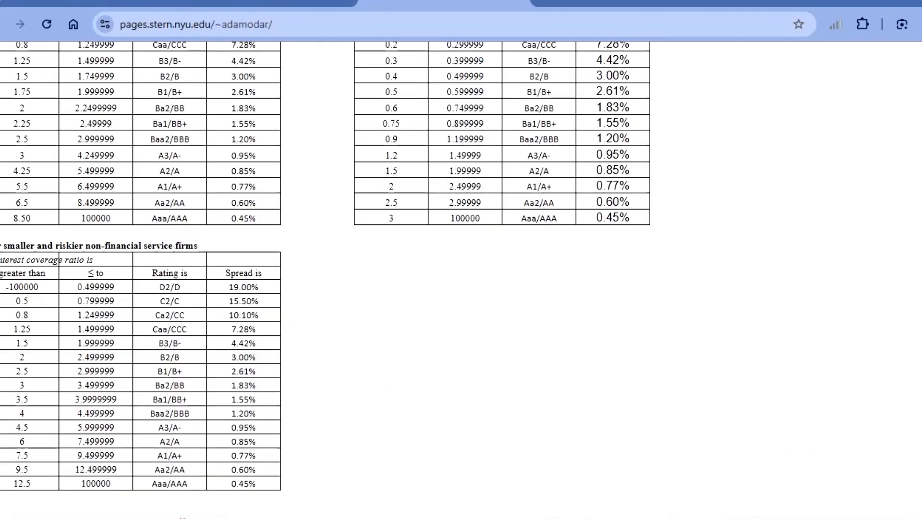
{"action": "scroll", "coordinate": [461, 288], "scroll_direction": "up", "scroll_amount": 5}
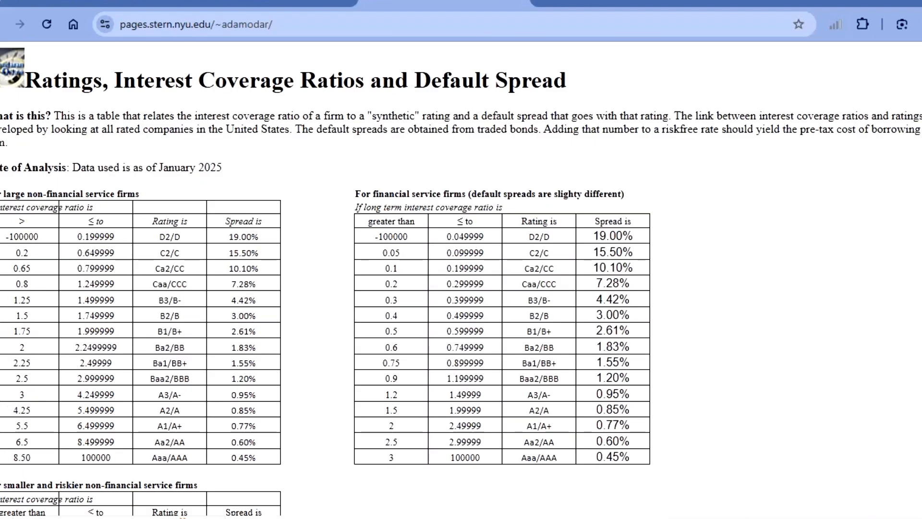
{"action": "left_click_drag", "start_coordinate": [3, 194], "coordinate": [140, 193]}
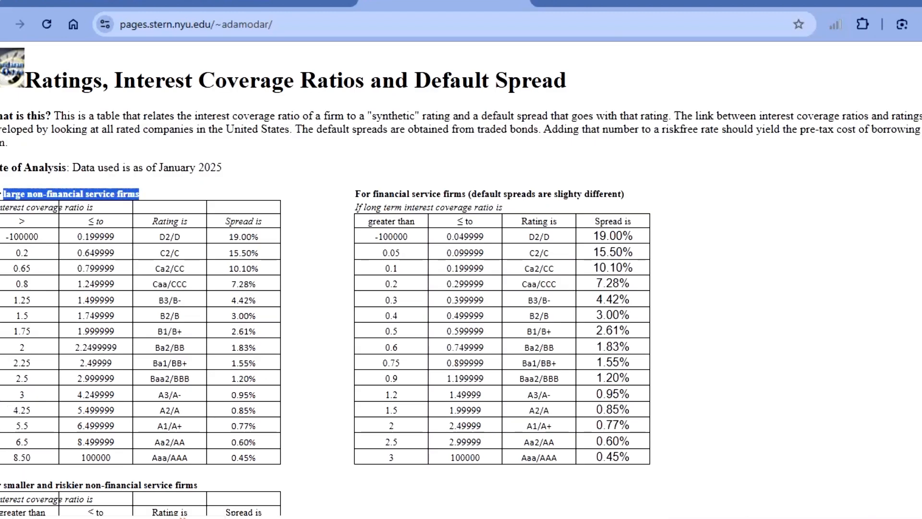
{"action": "scroll", "coordinate": [461, 288], "scroll_direction": "down", "scroll_amount": 2}
{"action": "scroll", "coordinate": [461, 288], "scroll_direction": "up", "scroll_amount": 1}
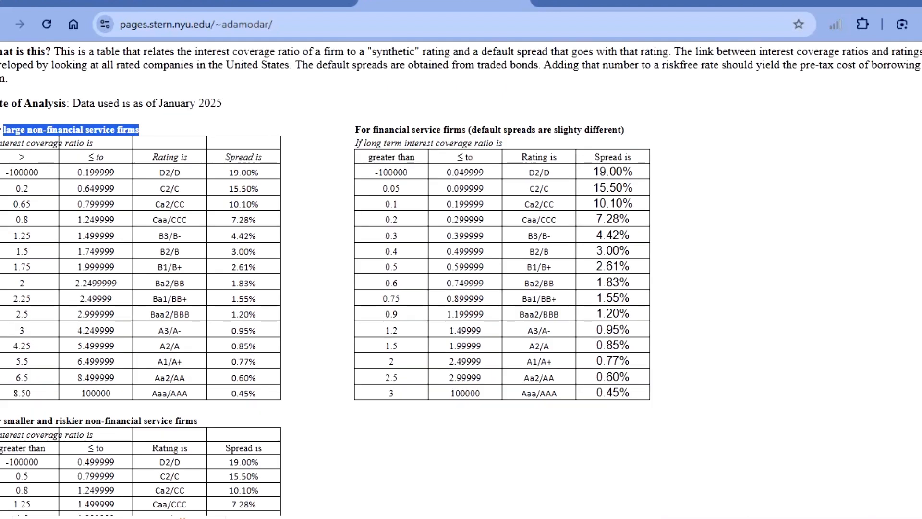
- Find the default spread for the Aaa/AAA rating in the large non-financial service firms table
{"action": "left_click_drag", "start_coordinate": [166, 393], "coordinate": [182, 393]}
{"action": "scroll", "coordinate": [182, 393], "scroll_direction": "up", "scroll_amount": 3}
{"action": "scroll", "coordinate": [181, 393], "scroll_direction": "up", "scroll_amount": 2}
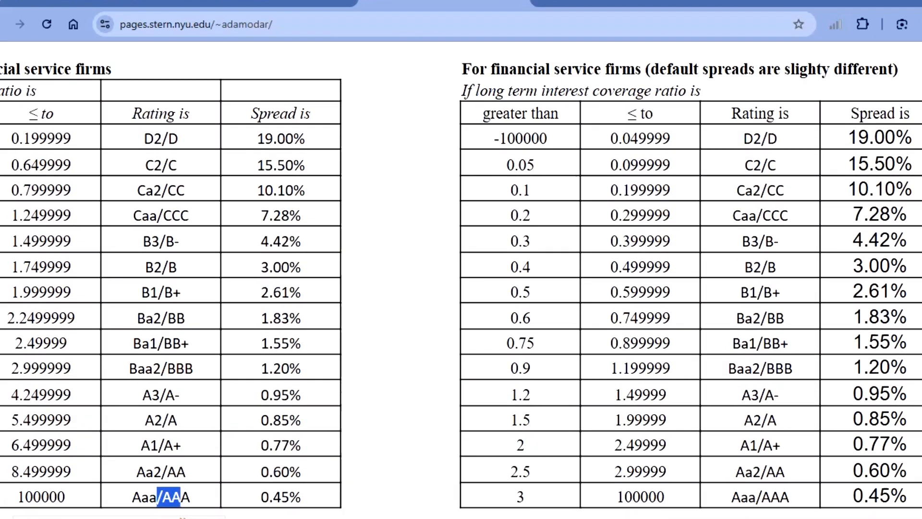
- Select the 0.45% default spread for the Aaa/AAA rating in the large non-financial service firms table
{"action": "scroll", "coordinate": [461, 278], "scroll_direction": "down", "scroll_amount": 1}
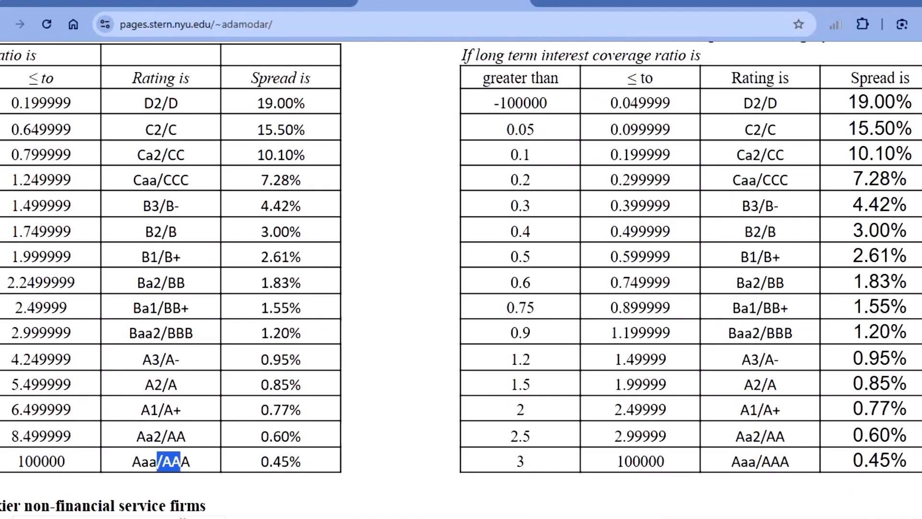
{"action": "left_click_drag", "start_coordinate": [260, 462], "coordinate": [301, 461]}
{"action": "key", "text": "ctrl+c"}
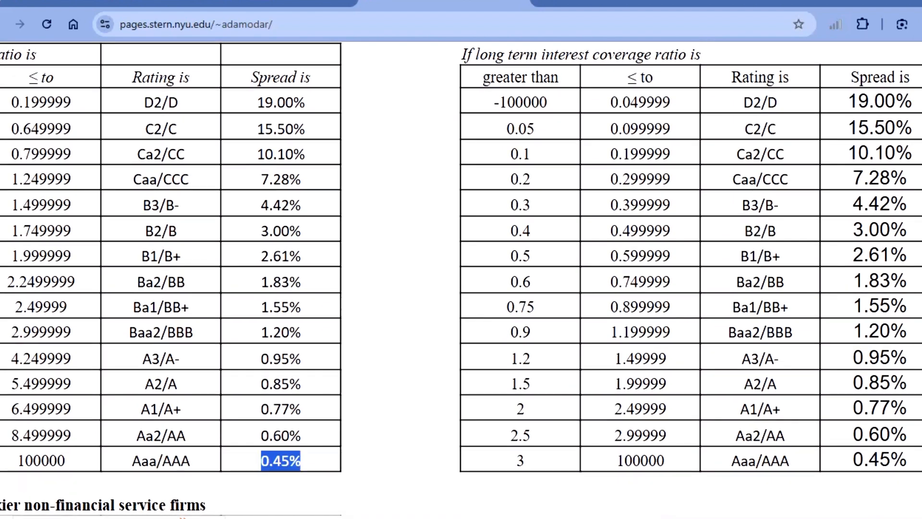
{"action": "scroll", "coordinate": [301, 451], "scroll_direction": "down", "scroll_amount": 5}
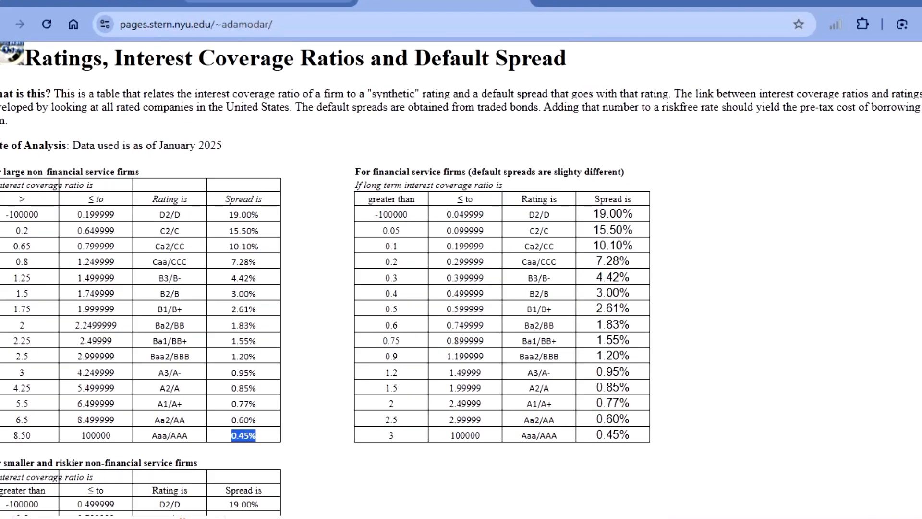
- Look up Infosys's credit rating updates among its Screener documents and return to the Damodaran ratings page
{"action": "left_click", "coordinate": [94, 2]}
{"action": "scroll", "coordinate": [461, 288], "scroll_direction": "down", "scroll_amount": 20}
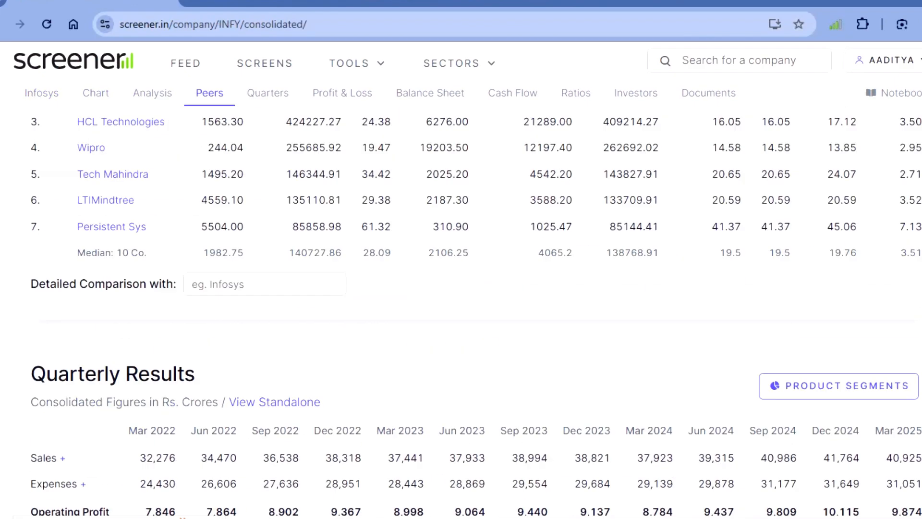
{"action": "scroll", "coordinate": [535, 236], "scroll_direction": "down", "scroll_amount": 10}
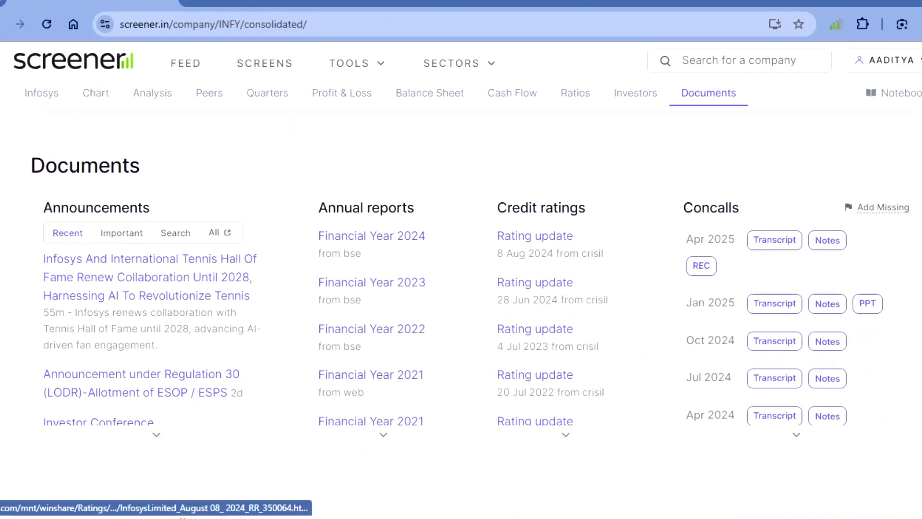
{"action": "left_click", "coordinate": [444, 1]}
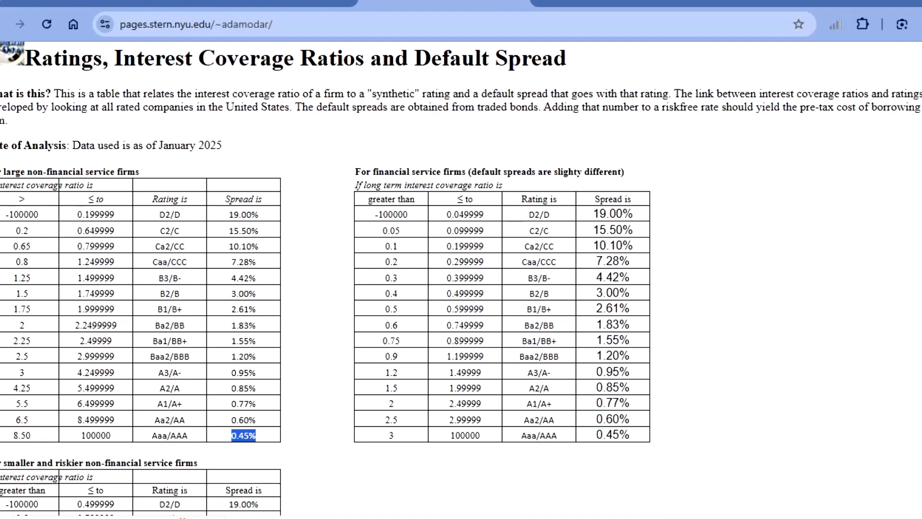
{"action": "scroll", "coordinate": [461, 278], "scroll_direction": "down", "scroll_amount": 1}
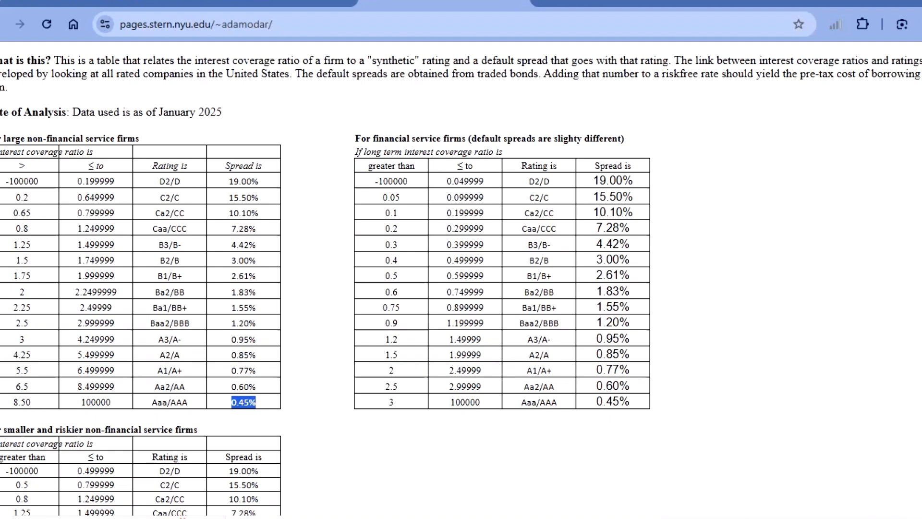
- Switch to the Book2 workbook in Excel and paste the 0.45% spread into K44, beside the pre-tax cost of debt
{"action": "mouse_move", "coordinate": [498, 516]}
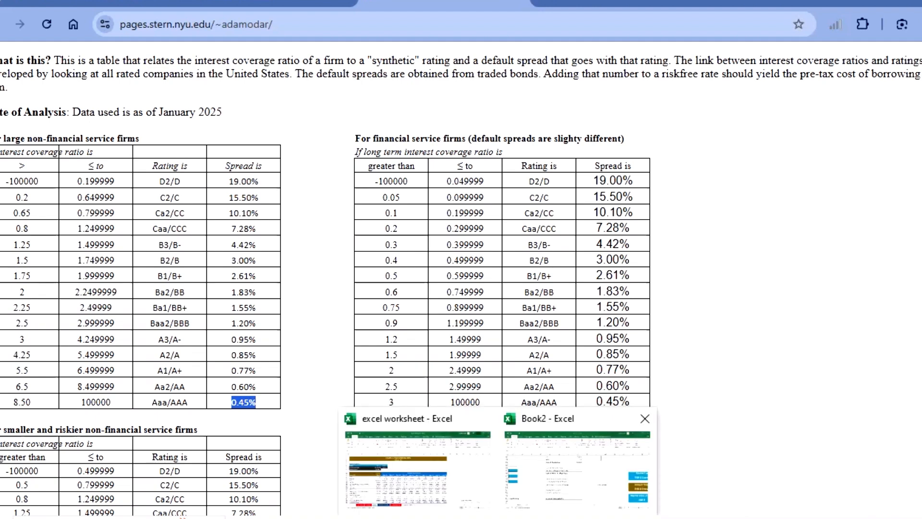
{"action": "left_click", "coordinate": [577, 463]}
{"action": "left_click", "coordinate": [548, 192]}
{"action": "left_click", "coordinate": [548, 249]}
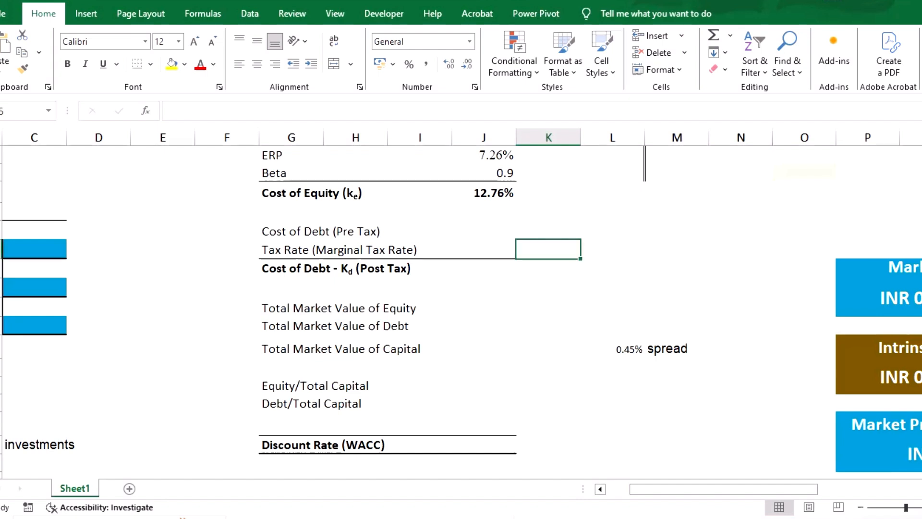
{"action": "left_click", "coordinate": [548, 230]}
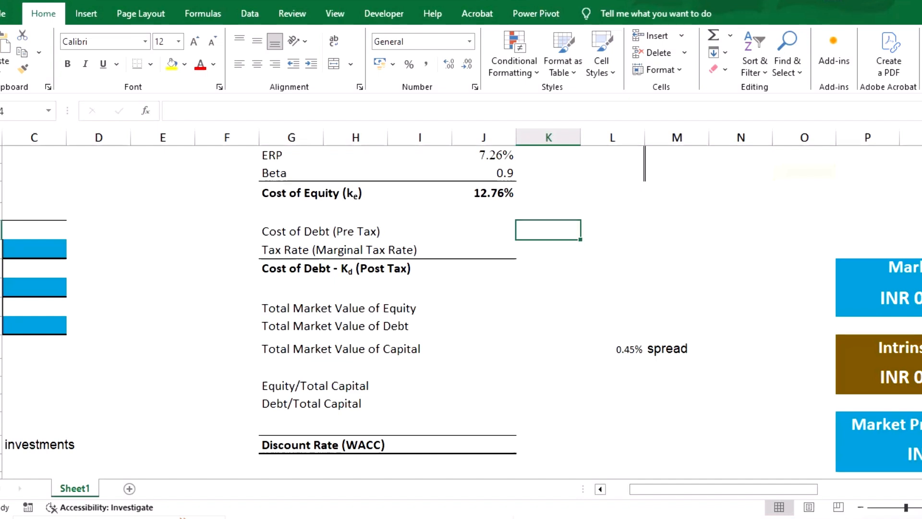
{"action": "key", "text": "ctrl+v"}
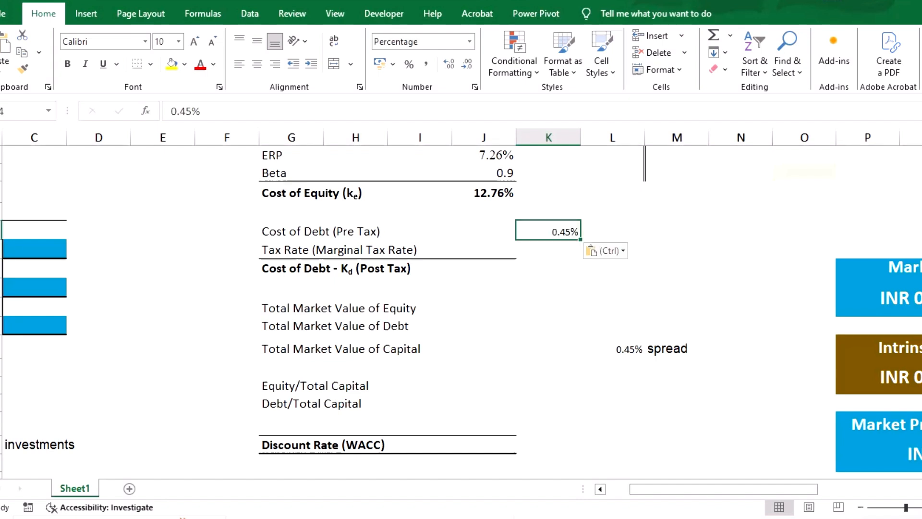
- Calculate the pre-tax cost of debt in J44 by adding the 0.45% spread in K44 to the risk-free rate in J39
{"action": "left_click", "coordinate": [484, 230]}
{"action": "scroll", "coordinate": [461, 312], "scroll_direction": "up", "scroll_amount": 2}
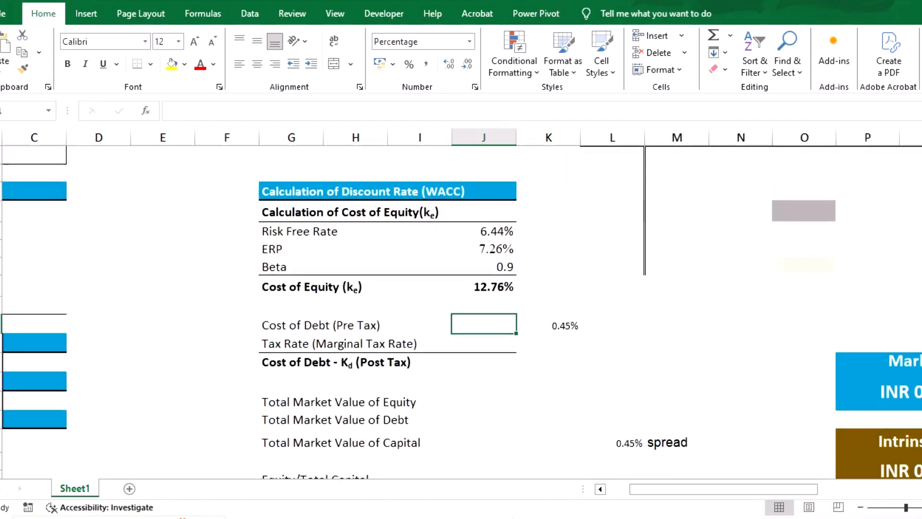
{"action": "type", "text": "="}
{"action": "key", "text": "Up"}
{"action": "key", "text": "Up"}
{"action": "key", "text": "Up"}
{"action": "key", "text": "Up"}
{"action": "key", "text": "Up"}
{"action": "key", "text": "Up"}
{"action": "key", "text": "Down"}
{"action": "type", "text": "+"}
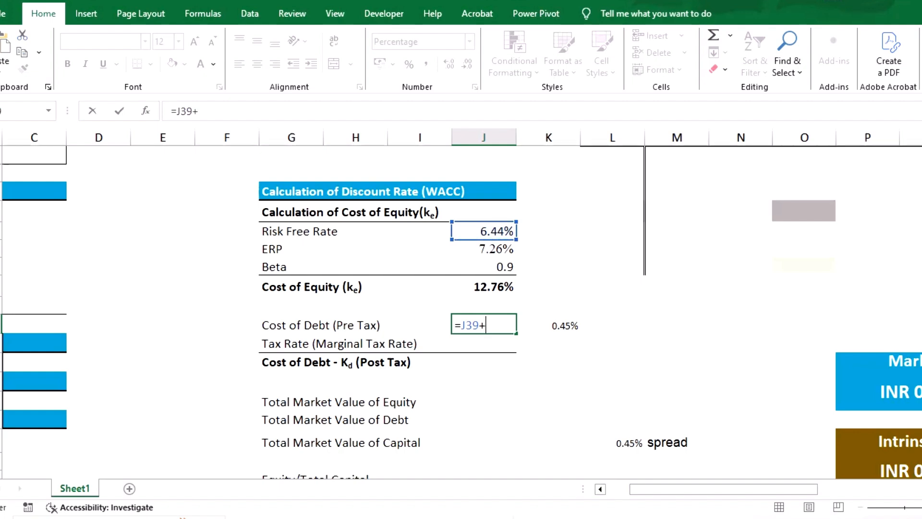
{"action": "key", "text": "Right"}
{"action": "key", "text": "Return"}
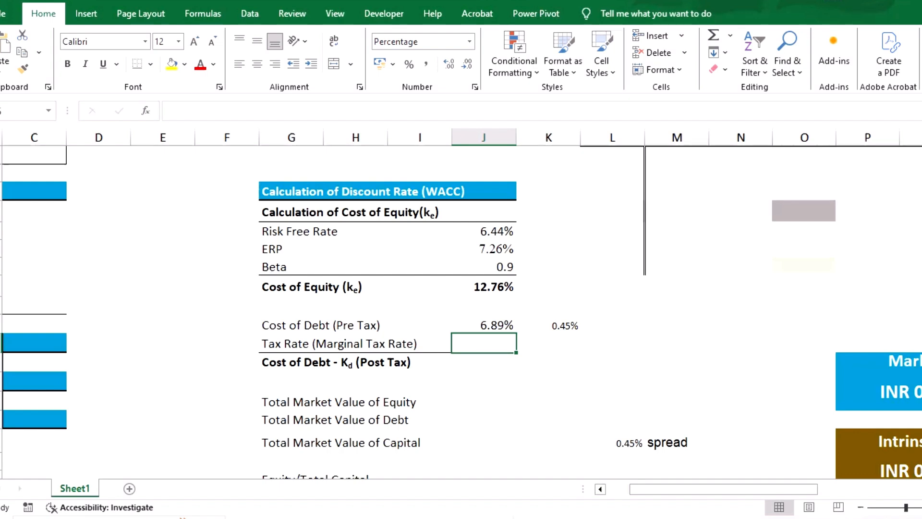
- Enter a marginal tax rate of 25% and fill the post-tax cost of debt with the formula =J44-(1-J45)
{"action": "type", "text": "25"}
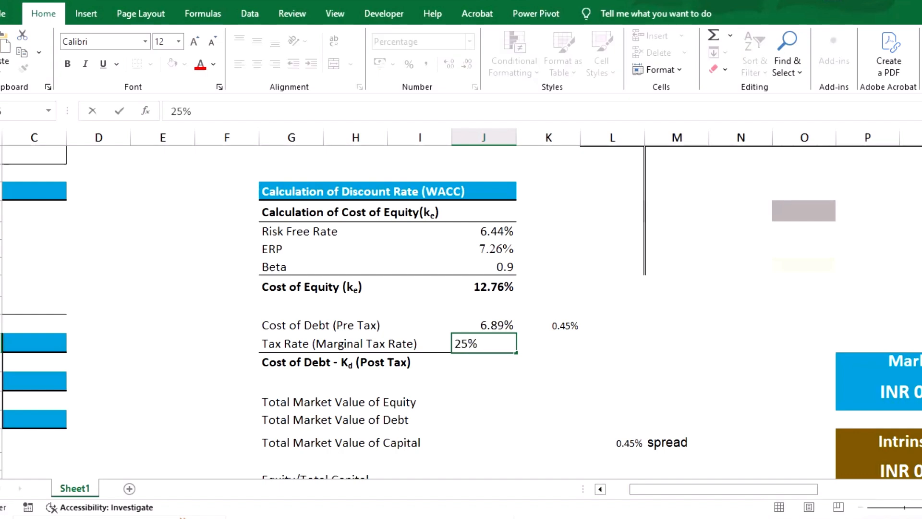
{"action": "key", "text": "Return"}
{"action": "type", "text": "="}
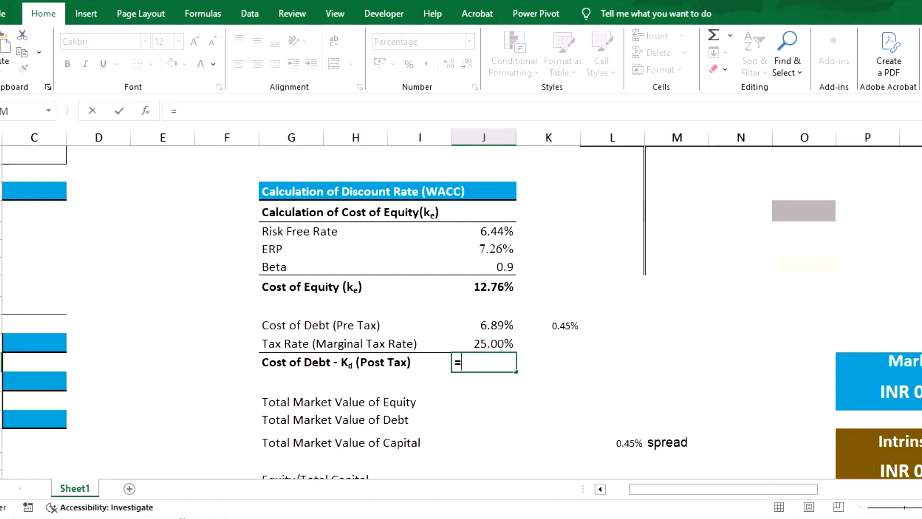
{"action": "key", "text": "Up"}
{"action": "key", "text": "Up"}
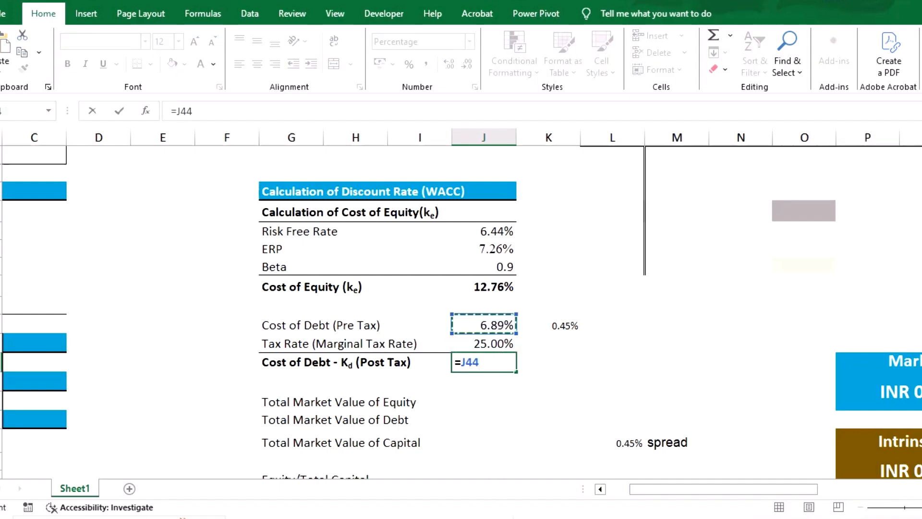
{"action": "type", "text": "-"}
{"action": "key", "text": "Up"}
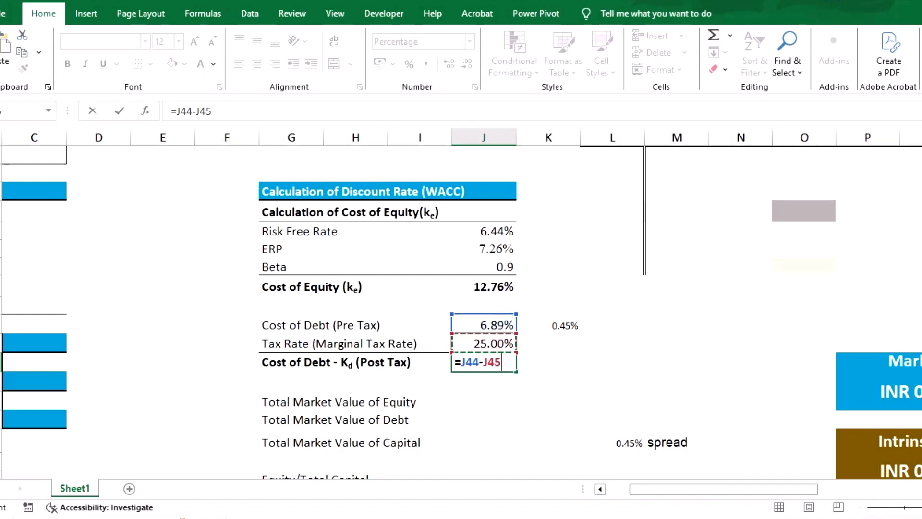
{"action": "key", "text": "BackSpace"}
{"action": "key", "text": "BackSpace"}
{"action": "key", "text": "BackSpace"}
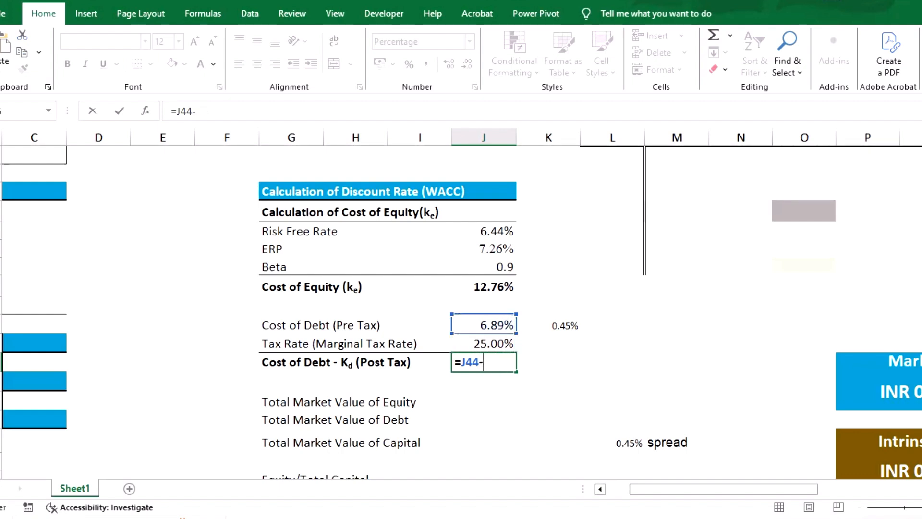
{"action": "type", "text": "(1-"}
{"action": "key", "text": "Up"}
{"action": "type", "text": ")"}
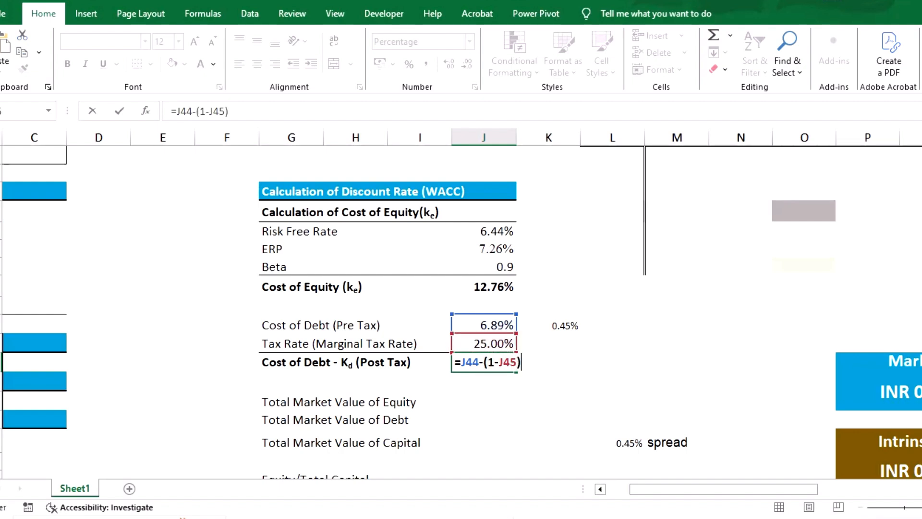
{"action": "key", "text": "Return"}
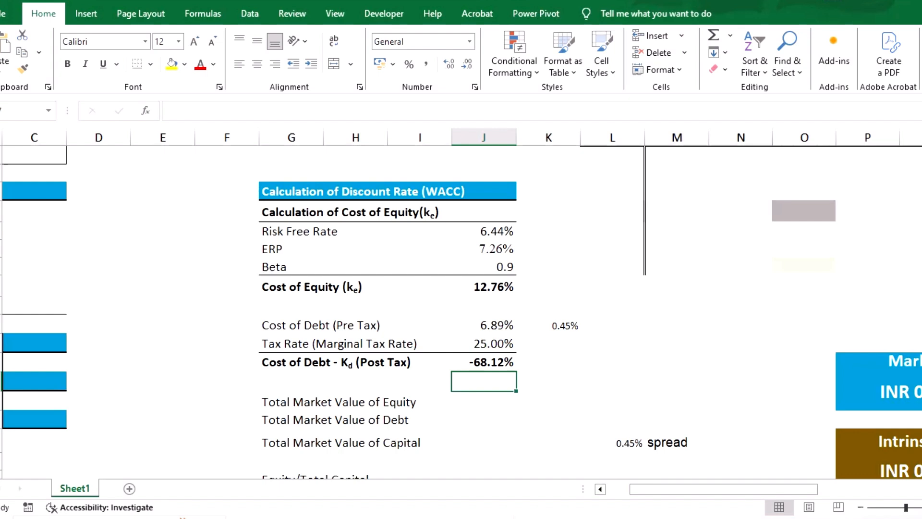
- Correct the post-tax cost of debt formula to =J44*(1-J45) and check its cell references
{"action": "key", "text": "Up"}
{"action": "left_click", "coordinate": [197, 111]}
{"action": "key", "text": "BackSpace"}
{"action": "type", "text": "*"}
{"action": "key", "text": "Return"}
{"action": "key", "text": "Up"}
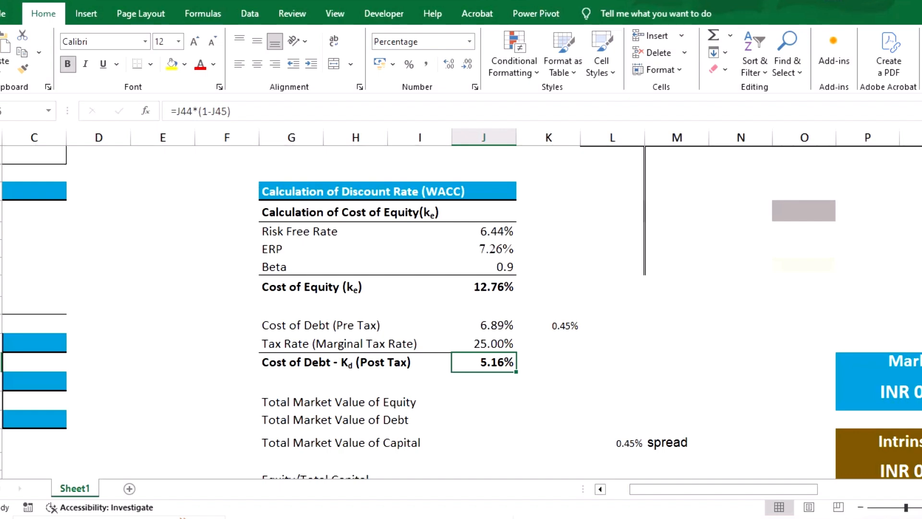
{"action": "double_click", "coordinate": [490, 362]}
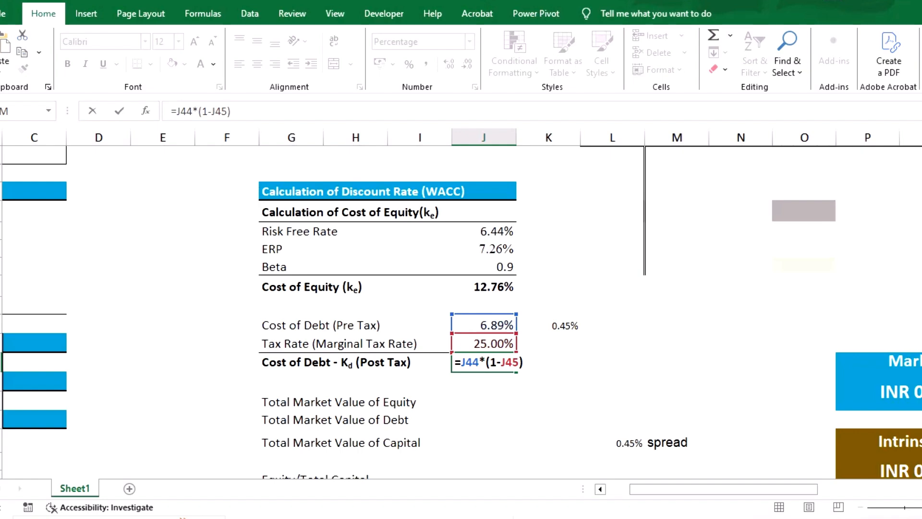
{"action": "key", "text": "Return"}
{"action": "scroll", "coordinate": [461, 303], "scroll_direction": "down", "scroll_amount": 2}
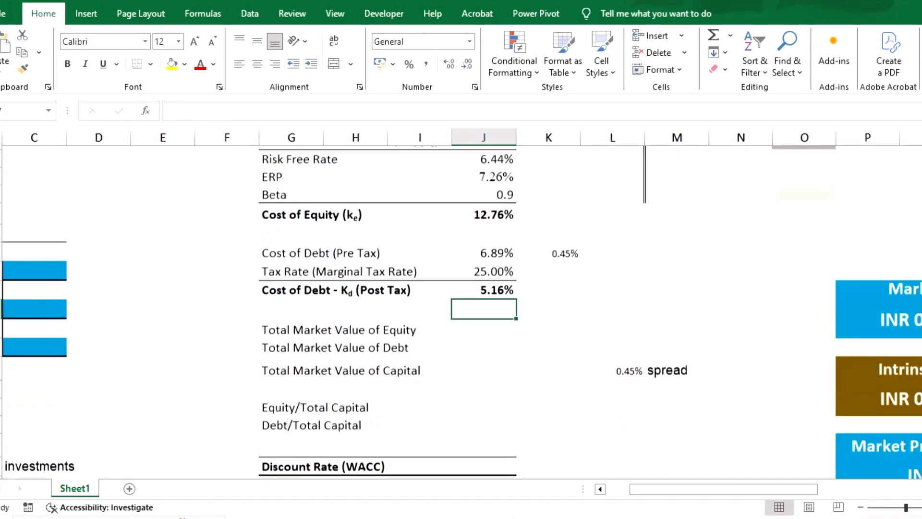
{"action": "scroll", "coordinate": [461, 302], "scroll_direction": "left", "scroll_amount": 1}
{"action": "scroll", "coordinate": [461, 307], "scroll_direction": "up", "scroll_amount": 2}
{"action": "scroll", "coordinate": [461, 307], "scroll_direction": "right", "scroll_amount": 1}
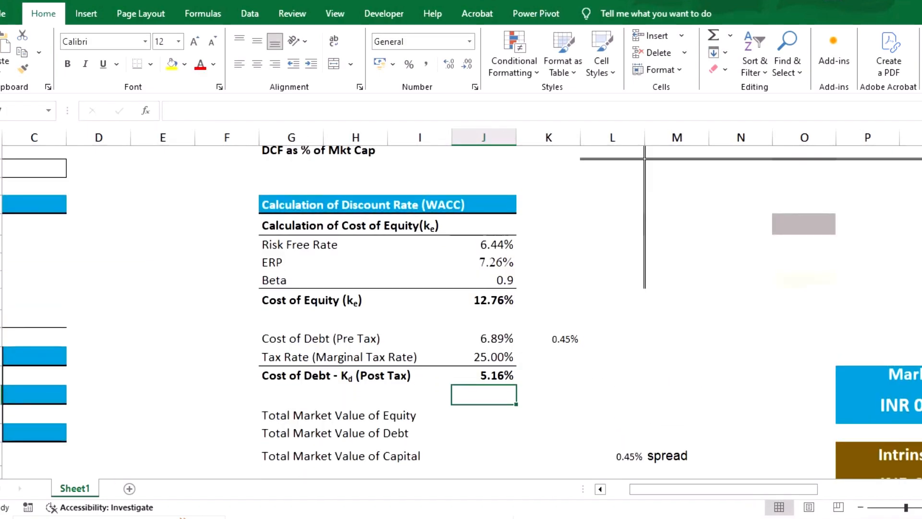
{"action": "scroll", "coordinate": [461, 308], "scroll_direction": "down", "scroll_amount": 2}
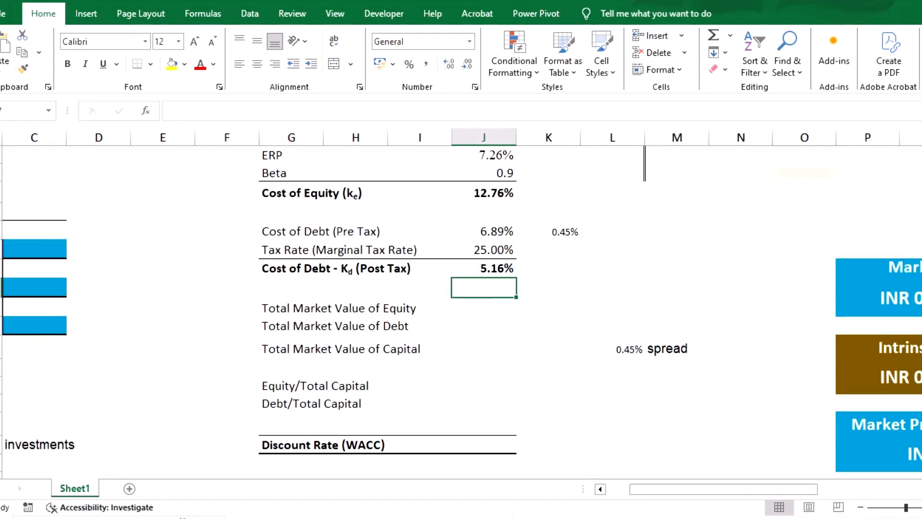
{"action": "scroll", "coordinate": [461, 307], "scroll_direction": "up", "scroll_amount": 1}
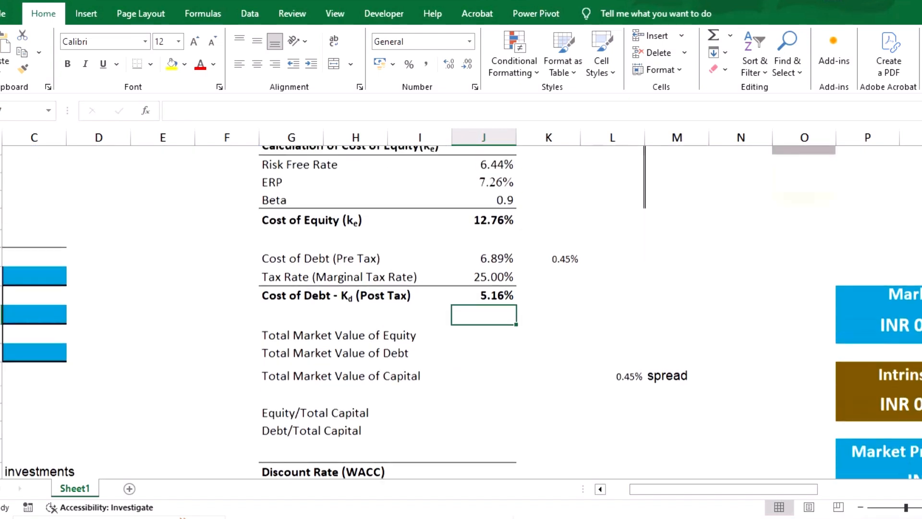
{"action": "left_click", "coordinate": [740, 343]}
{"action": "left_click_drag", "start_coordinate": [740, 343], "coordinate": [613, 387]}
{"action": "left_click", "coordinate": [612, 305]}
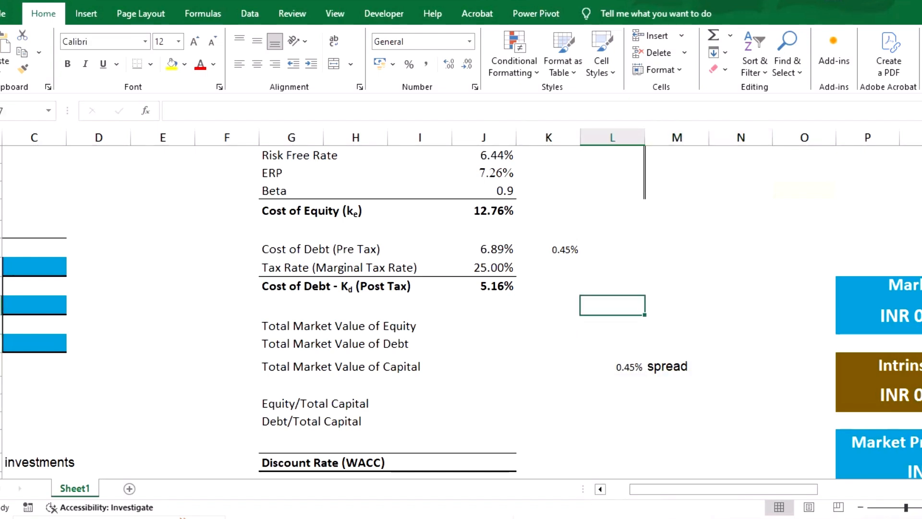
- Copy Infosys's market cap of 6,26,520 from its Screener page into the Total Market Value of Equity cell
{"action": "left_click", "coordinate": [483, 324]}
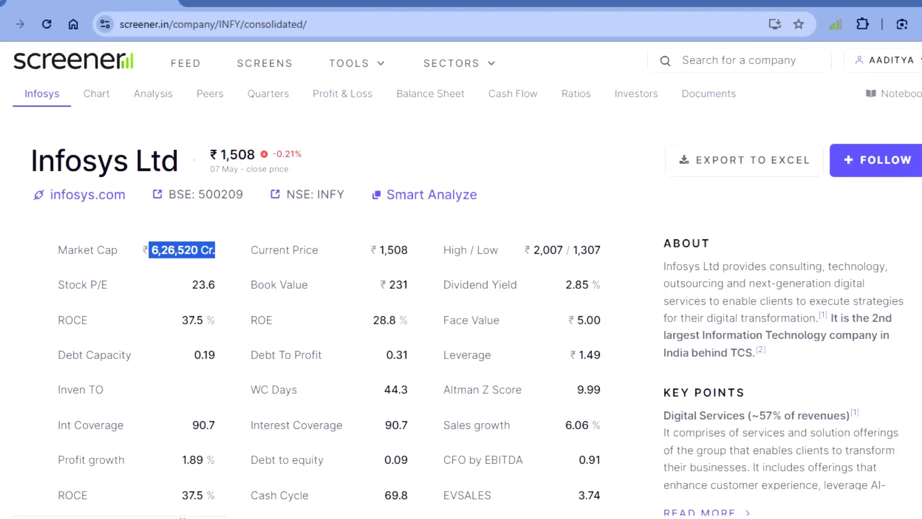
{"action": "left_click", "coordinate": [214, 251]}
{"action": "left_click_drag", "start_coordinate": [151, 251], "coordinate": [198, 250]}
{"action": "mouse_move", "coordinate": [501, 517]}
{"action": "left_click", "coordinate": [581, 468]}
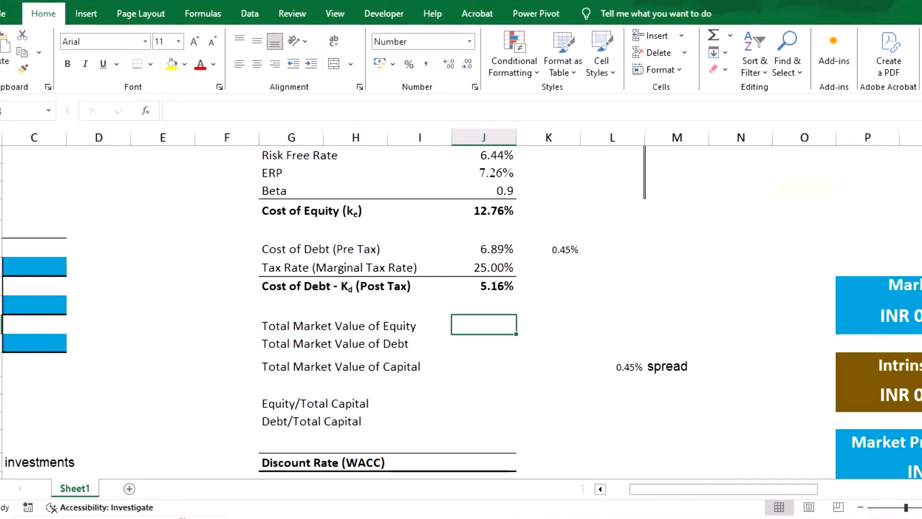
{"action": "key", "text": "ctrl+v"}
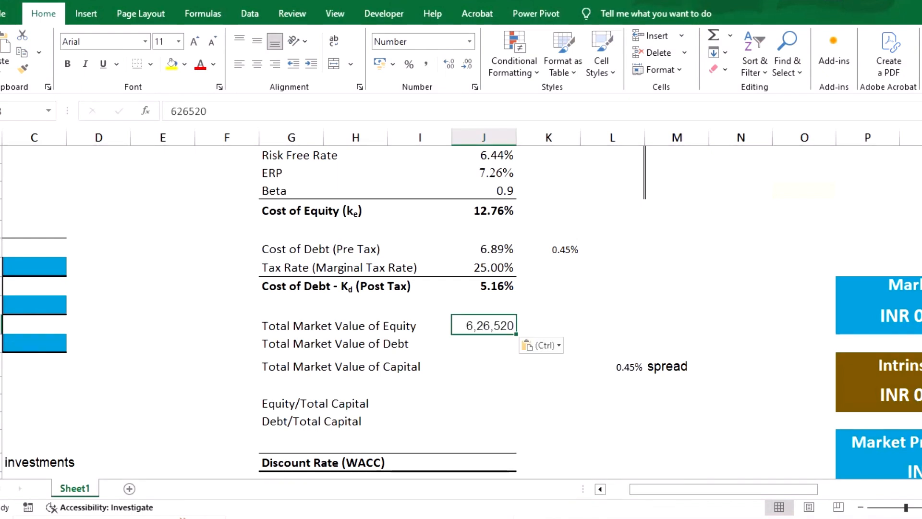
{"action": "left_click", "coordinate": [541, 344]}
{"action": "left_click", "coordinate": [553, 382]}
- Switch to the Infosys Screener page in the browser to look up the company's debt
{"action": "left_click", "coordinate": [484, 344]}
{"action": "scroll", "coordinate": [484, 344], "scroll_direction": "up", "scroll_amount": 6}
{"action": "scroll", "coordinate": [484, 344], "scroll_direction": "left", "scroll_amount": 2}
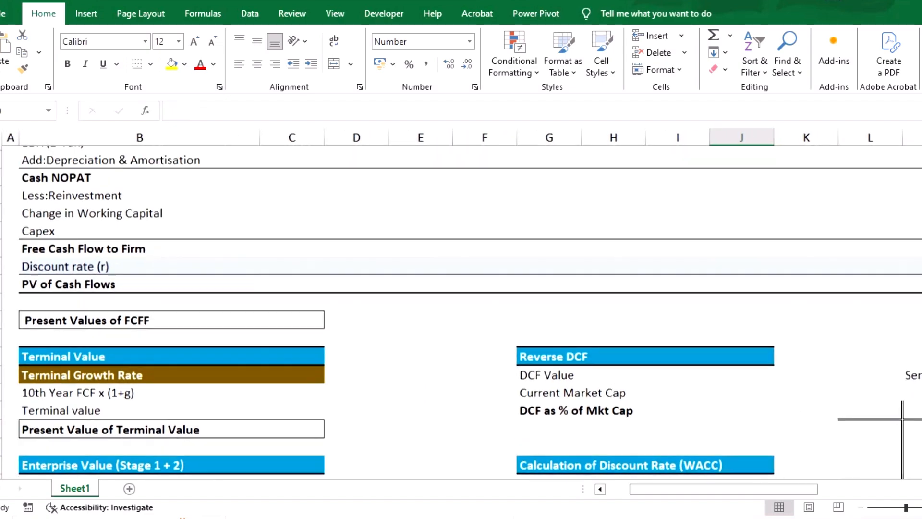
{"action": "scroll", "coordinate": [483, 343], "scroll_direction": "down", "scroll_amount": 5}
{"action": "scroll", "coordinate": [461, 301], "scroll_direction": "up", "scroll_amount": 1}
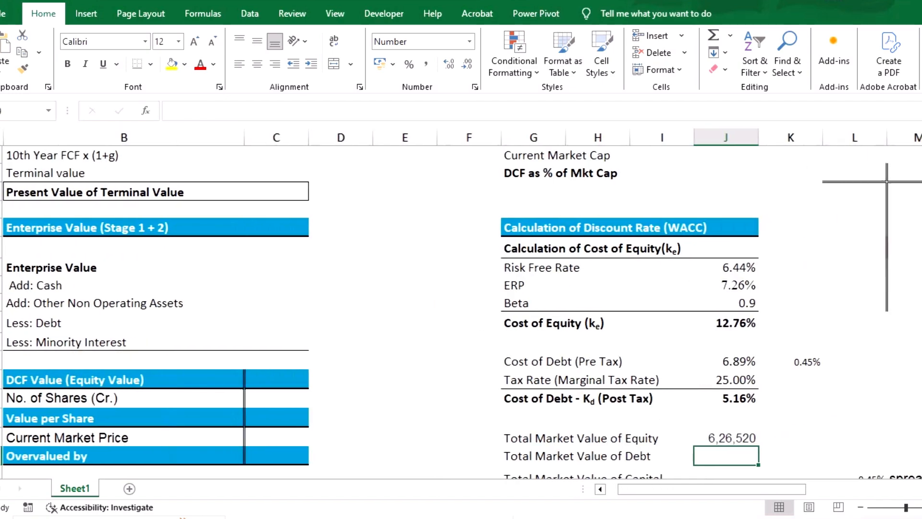
{"action": "mouse_move", "coordinate": [642, 517]}
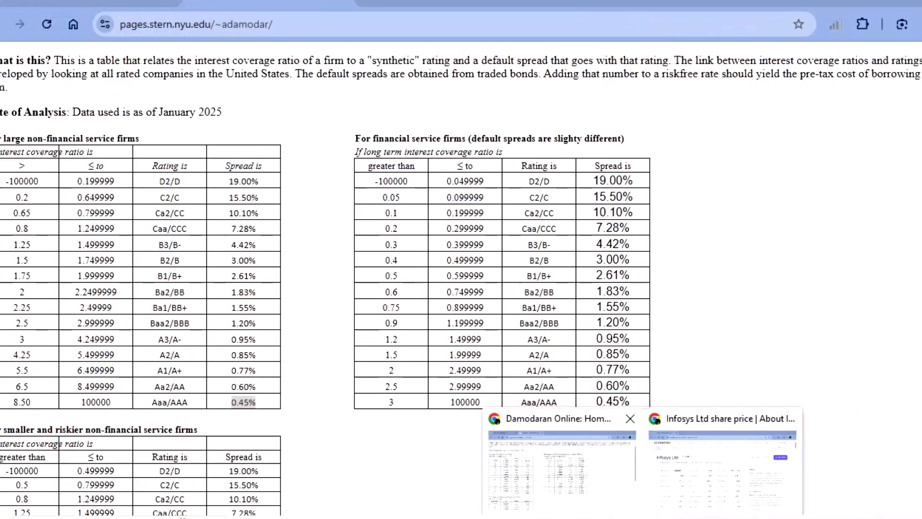
{"action": "left_click", "coordinate": [562, 468]}
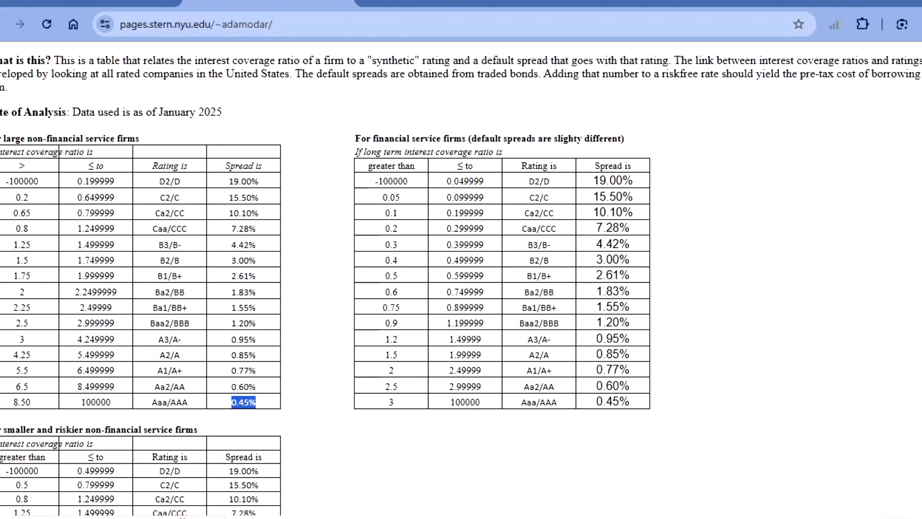
{"action": "mouse_move", "coordinate": [642, 518]}
{"action": "left_click", "coordinate": [724, 468]}
- Expand the Other Liabilities and Borrowings rows in Infosys's consolidated Balance Sheet
{"action": "scroll", "coordinate": [724, 468], "scroll_direction": "down", "scroll_amount": 5}
{"action": "scroll", "coordinate": [724, 468], "scroll_direction": "up", "scroll_amount": 2}
{"action": "scroll", "coordinate": [461, 288], "scroll_direction": "down", "scroll_amount": 15}
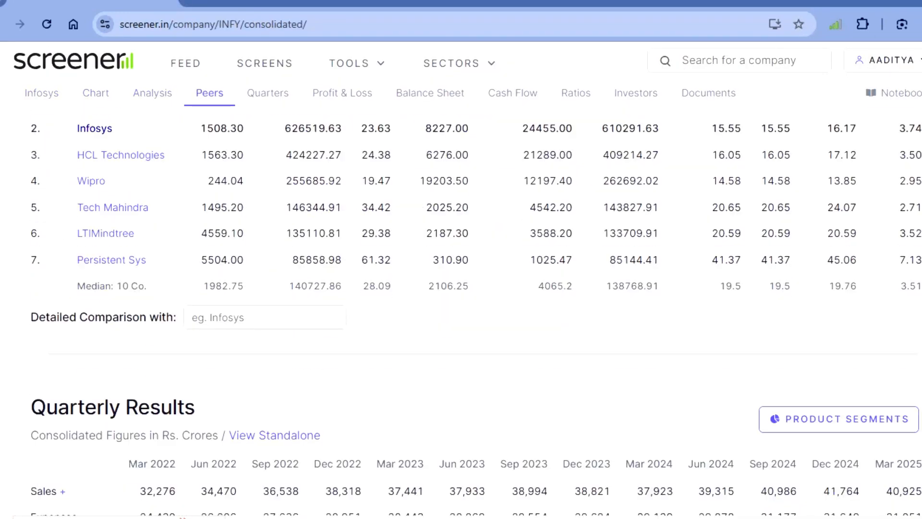
{"action": "scroll", "coordinate": [461, 288], "scroll_direction": "down", "scroll_amount": 15}
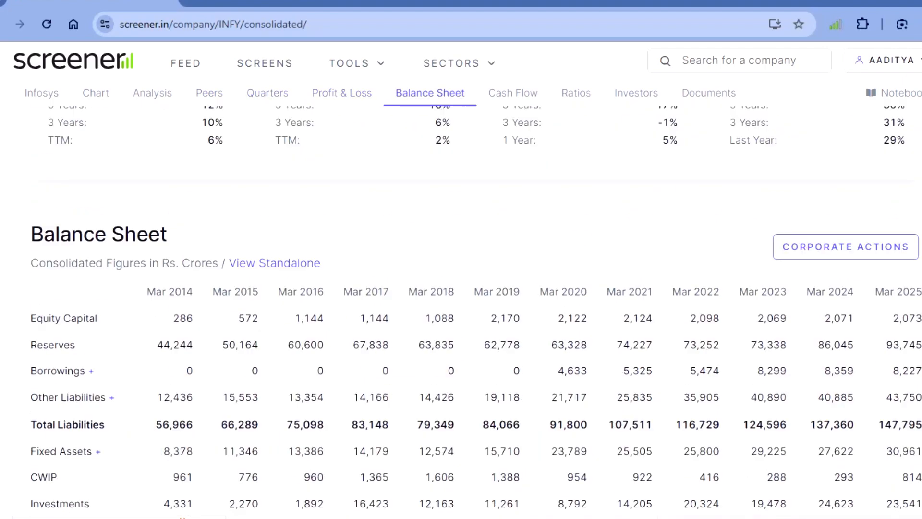
{"action": "scroll", "coordinate": [461, 288], "scroll_direction": "up", "scroll_amount": 3}
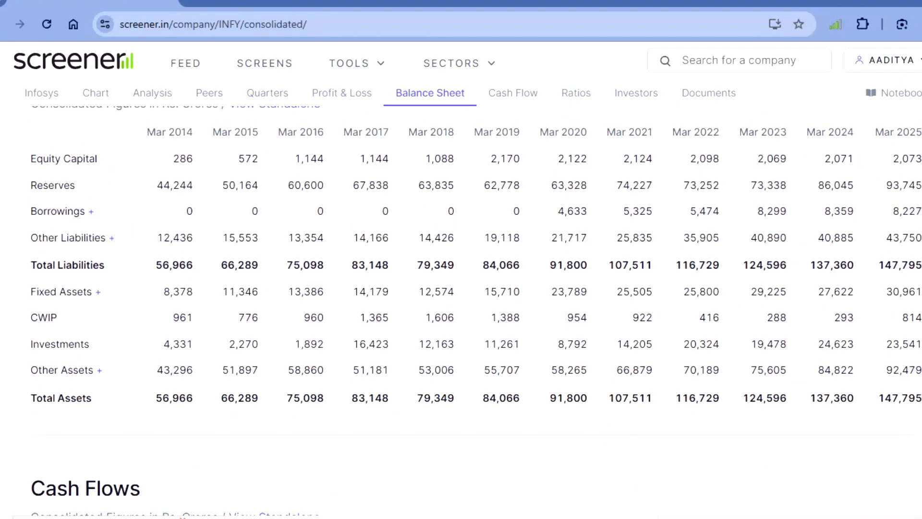
{"action": "left_click", "coordinate": [68, 238]}
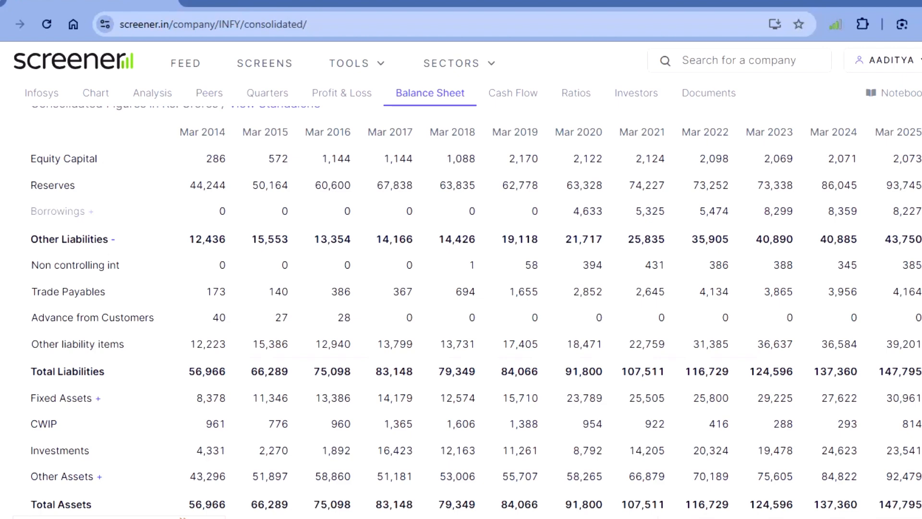
{"action": "left_click", "coordinate": [58, 211]}
{"action": "scroll", "coordinate": [461, 288], "scroll_direction": "up", "scroll_amount": 2}
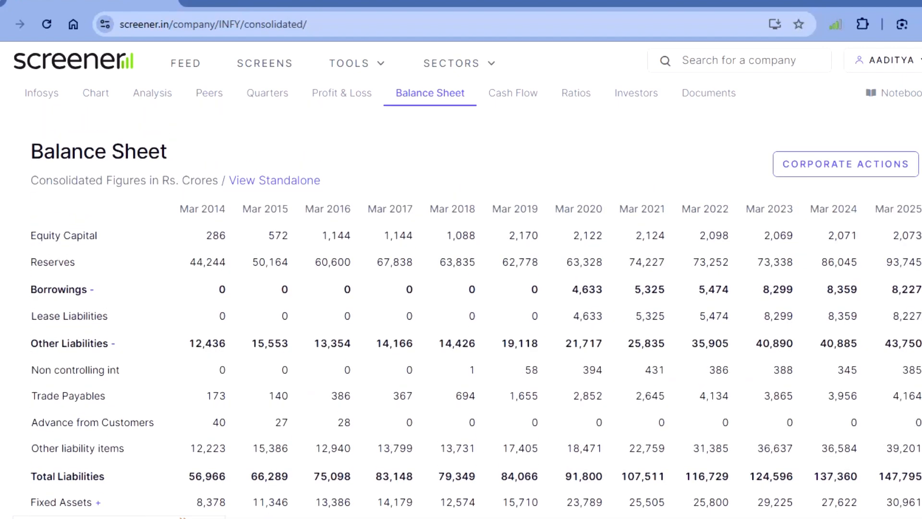
- Copy the Mar 2025 Lease Liabilities figure of 8,227 from Screener into the Total Market Value of Debt cell in Excel
{"action": "double_click", "coordinate": [906, 316]}
{"action": "key", "text": "ctrl+c"}
{"action": "mouse_move", "coordinate": [497, 516]}
{"action": "left_click", "coordinate": [573, 471]}
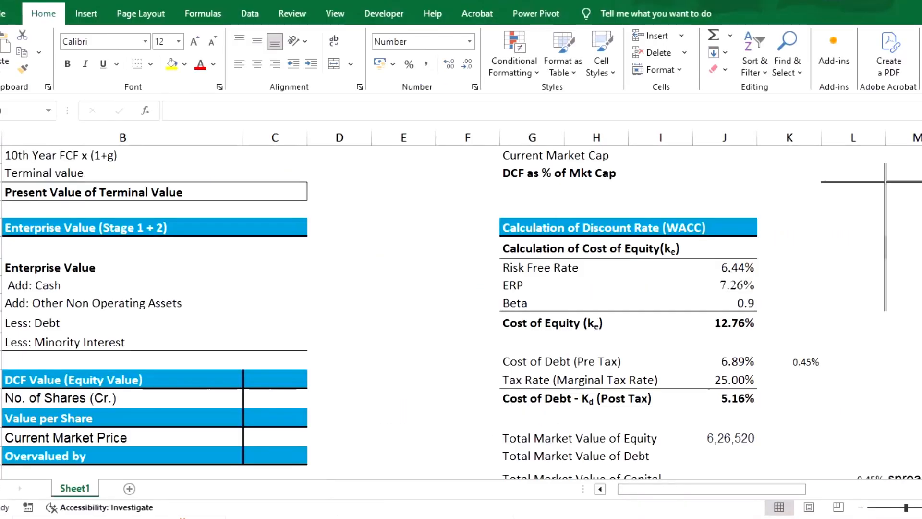
{"action": "left_click", "coordinate": [725, 456]}
{"action": "scroll", "coordinate": [461, 260], "scroll_direction": "down", "scroll_amount": 1}
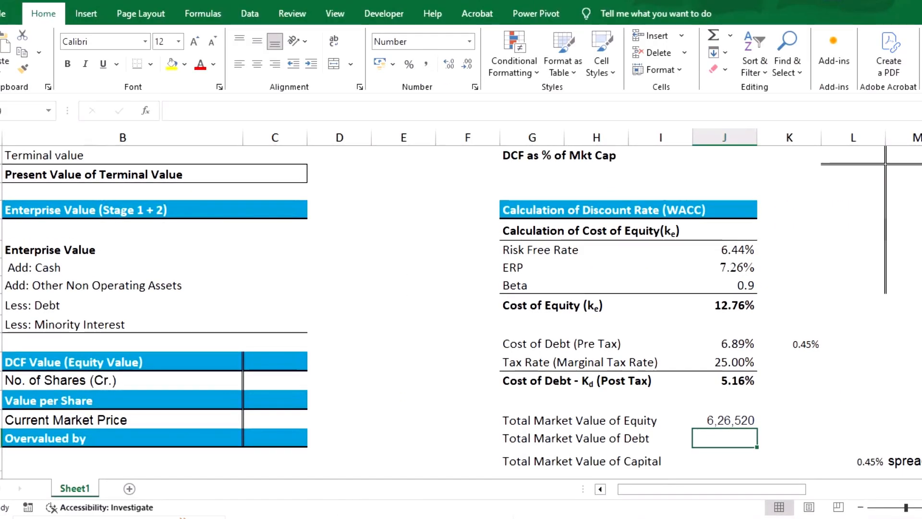
{"action": "key", "text": "ctrl+v"}
- Calculate the Total Market Value of Capital with a SUM formula over the equity and debt values in J48:J49
{"action": "scroll", "coordinate": [461, 260], "scroll_direction": "down", "scroll_amount": 2}
{"action": "scroll", "coordinate": [460, 259], "scroll_direction": "down", "scroll_amount": 1}
{"action": "key", "text": "Return"}
{"action": "type", "text": "=sum"}
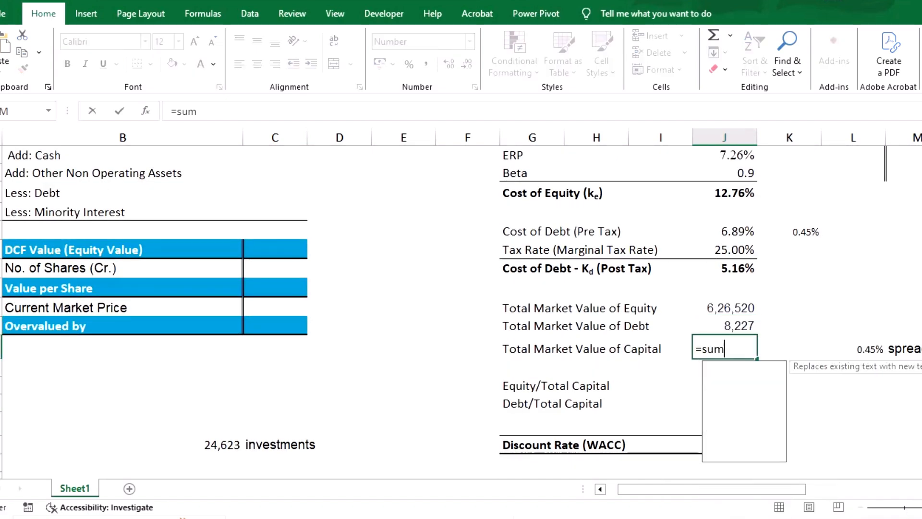
{"action": "key", "text": "Tab"}
{"action": "key", "text": "Up"}
{"action": "key", "text": "Up"}
{"action": "key", "text": "Down"}
{"action": "key", "text": "Up"}
{"action": "key", "text": "shift+Down"}
{"action": "key", "text": "Return"}
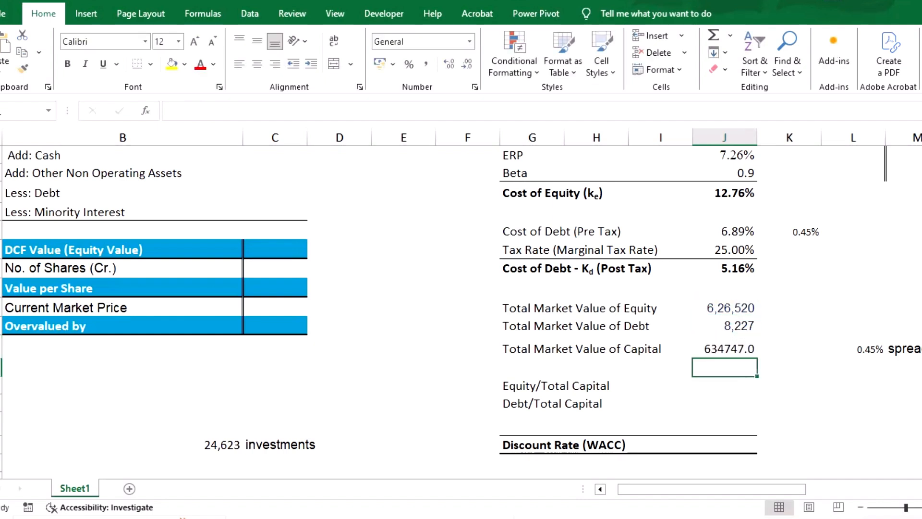
- Calculate the Equity/Total Capital weight in J52 by dividing the equity value in J48 by total capital in J50
{"action": "key", "text": "Down"}
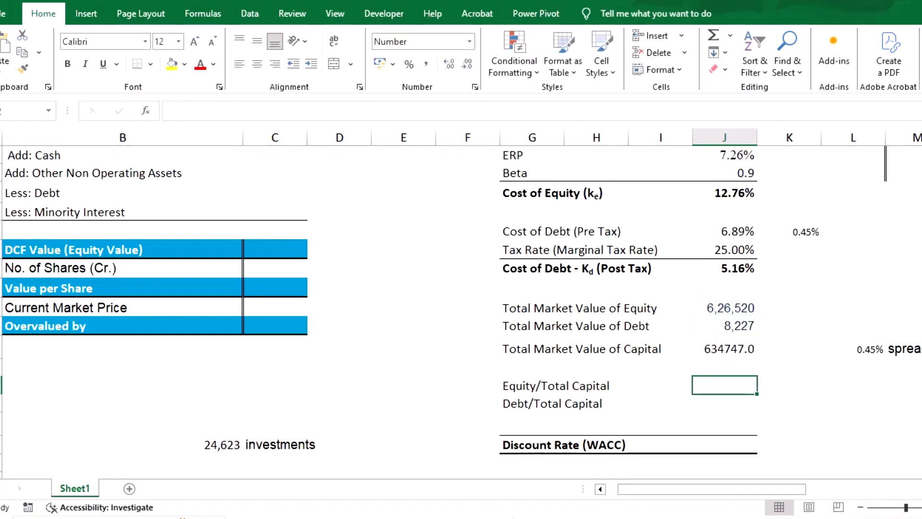
{"action": "type", "text": "="}
{"action": "key", "text": "Up"}
{"action": "key", "text": "Up"}
{"action": "key", "text": "Up"}
{"action": "key", "text": "Up"}
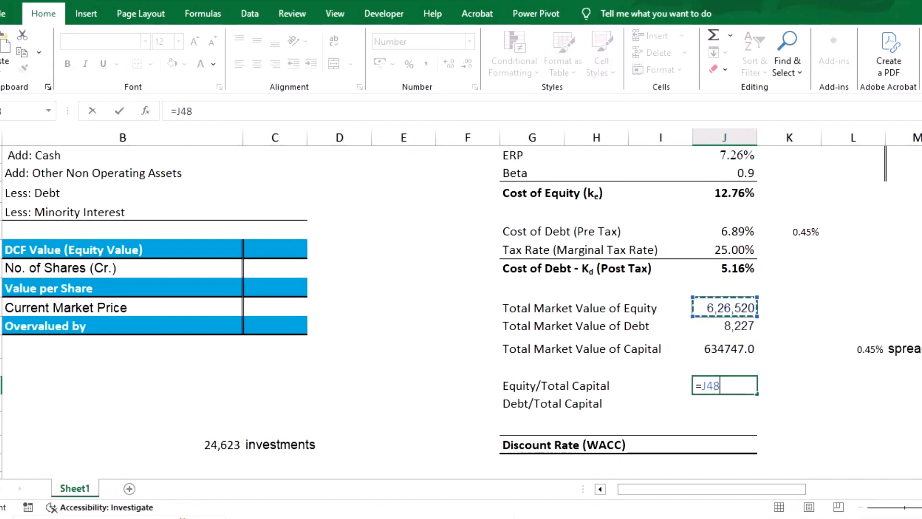
{"action": "type", "text": "/"}
{"action": "key", "text": "Up"}
{"action": "key", "text": "Up"}
{"action": "key", "text": "Return"}
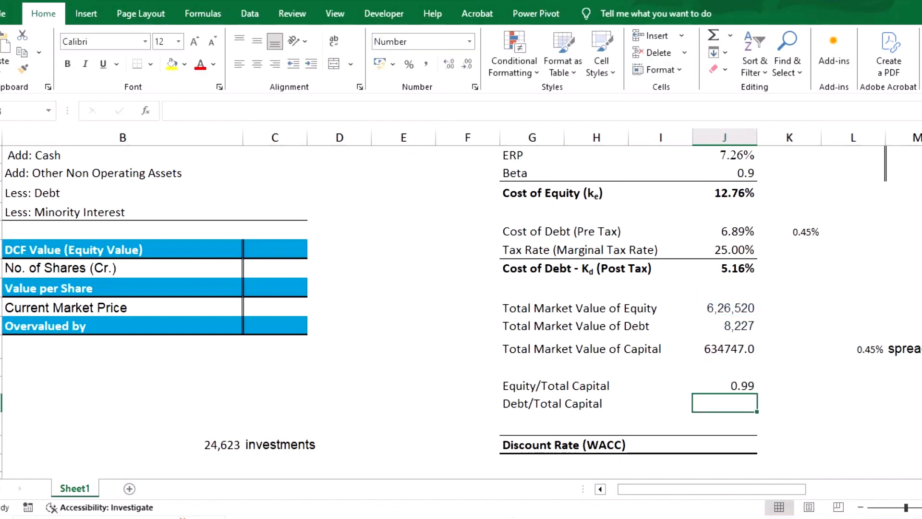
- Calculate the Debt/Total Capital weight in J53 by dividing the debt value in J49 by total capital in J50
{"action": "type", "text": "="}
{"action": "key", "text": "Up"}
{"action": "key", "text": "Up"}
{"action": "key", "text": "Up"}
{"action": "key", "text": "Up"}
{"action": "type", "text": "/"}
{"action": "key", "text": "Up"}
{"action": "key", "text": "Up"}
{"action": "key", "text": "Up"}
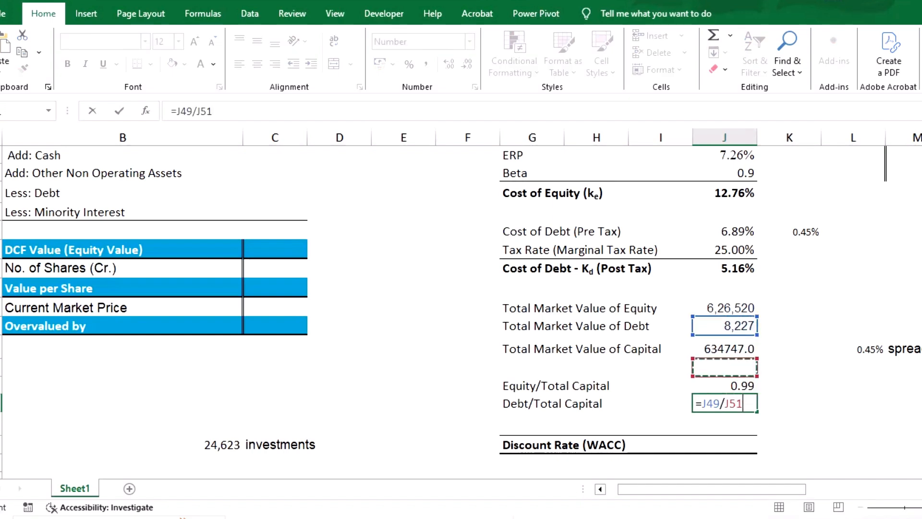
{"action": "key", "text": "Return"}
- Calculate the Discount Rate (WACC) as equity weight J52 times cost of equity J42 plus debt weight J53 times post-tax cost of debt J46
{"action": "key", "text": "Down"}
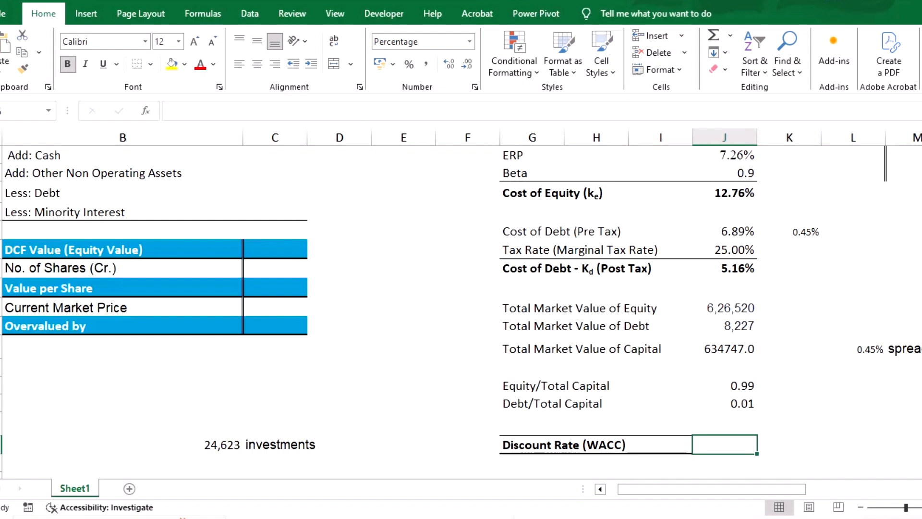
{"action": "type", "text": "="}
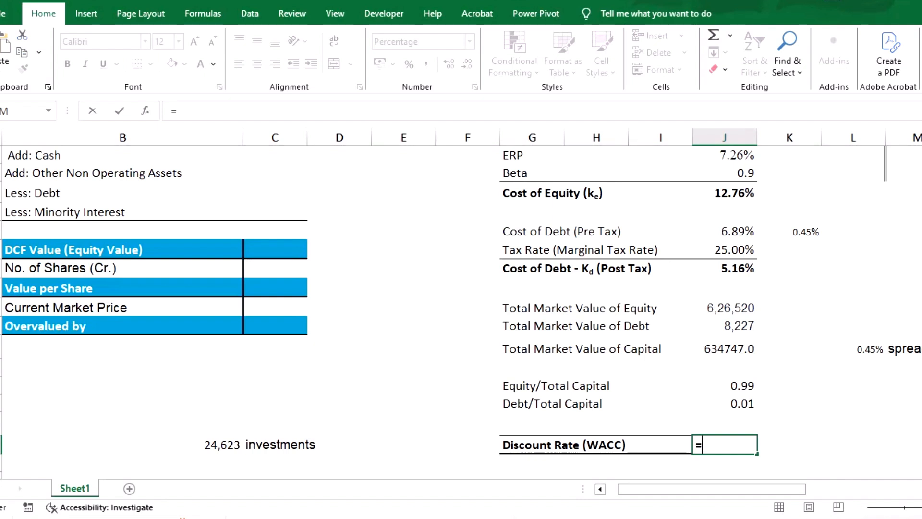
{"action": "left_click", "coordinate": [724, 386]}
{"action": "type", "text": "*"}
{"action": "left_click", "coordinate": [724, 193]}
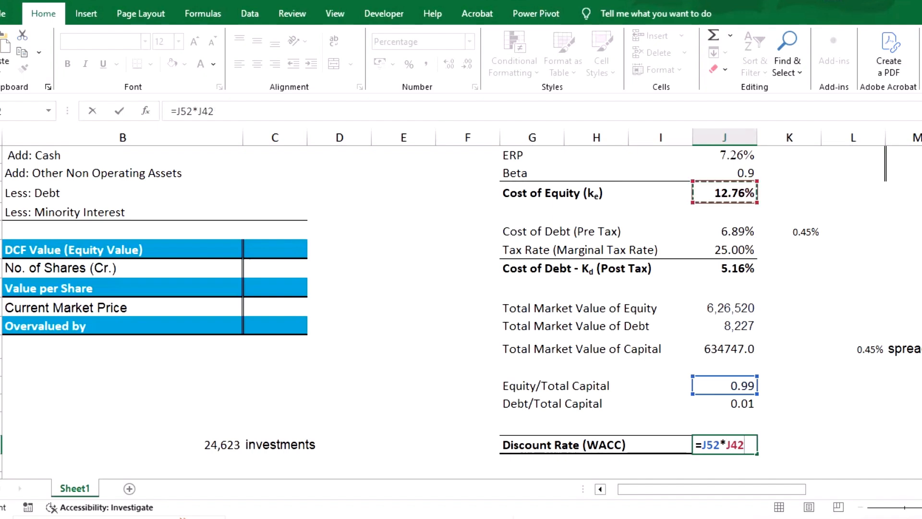
{"action": "type", "text": "+"}
{"action": "left_click", "coordinate": [724, 403]}
{"action": "type", "text": "*"}
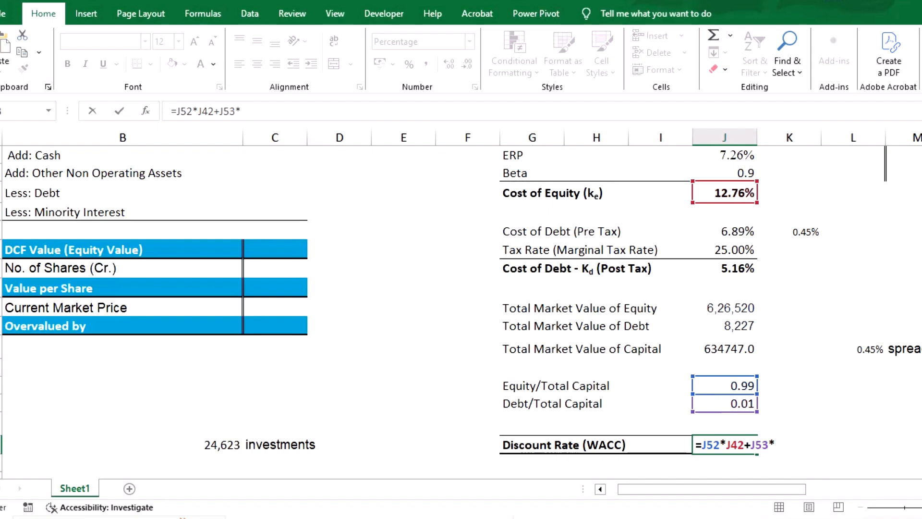
{"action": "left_click", "coordinate": [724, 269]}
{"action": "key", "text": "Return"}
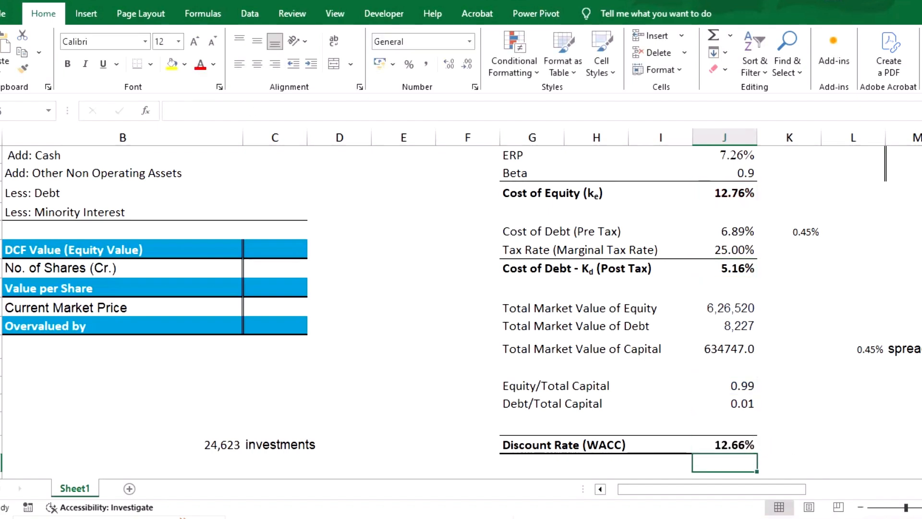
{"action": "left_click", "coordinate": [724, 444]}
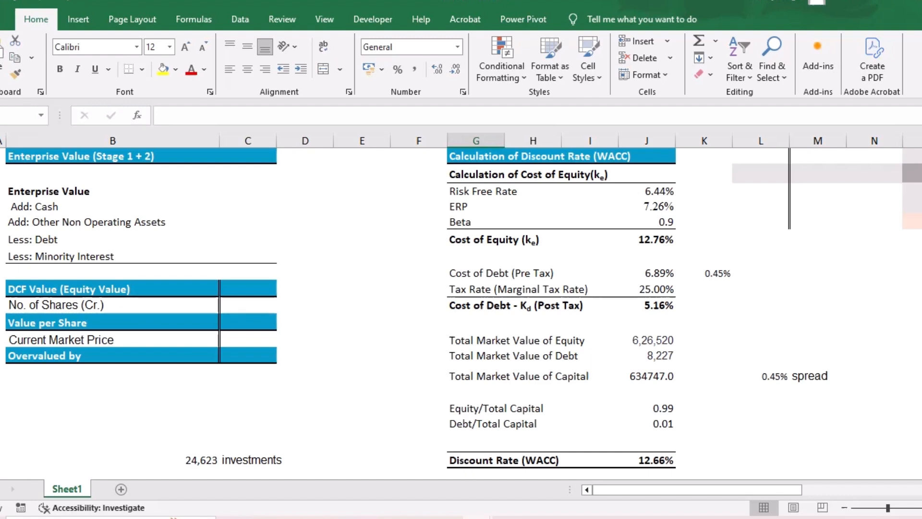
- Export Infosys's financial data from Screener to Excel and enable editing in the downloaded workbook
{"action": "scroll", "coordinate": [461, 312], "scroll_direction": "up", "scroll_amount": 10}
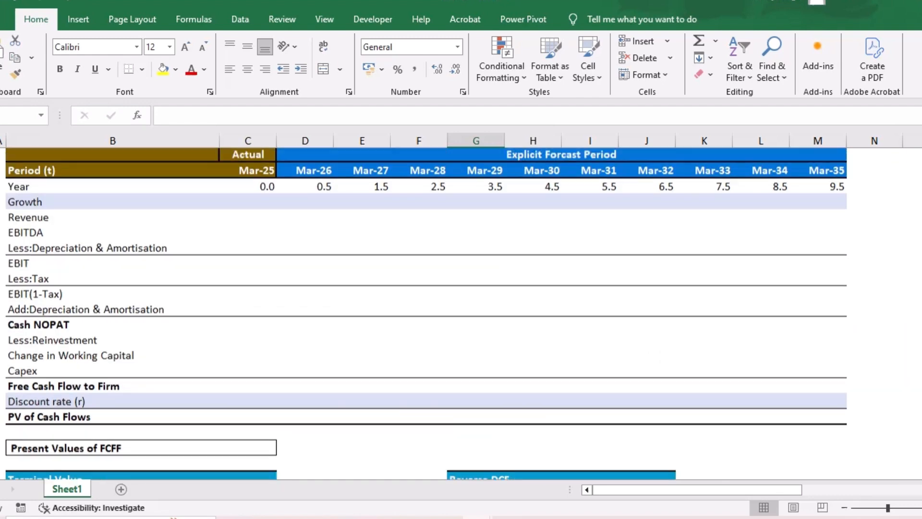
{"action": "scroll", "coordinate": [461, 312], "scroll_direction": "up", "scroll_amount": 3}
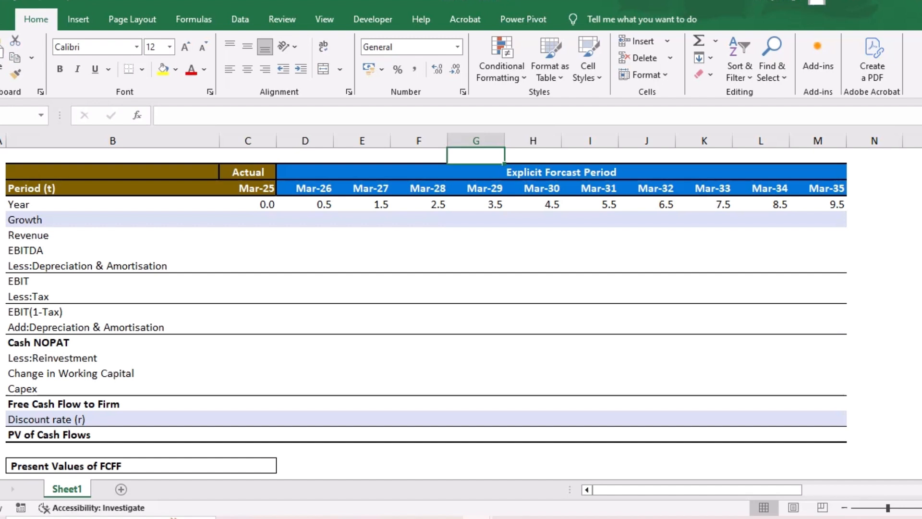
{"action": "left_click", "coordinate": [598, 517]}
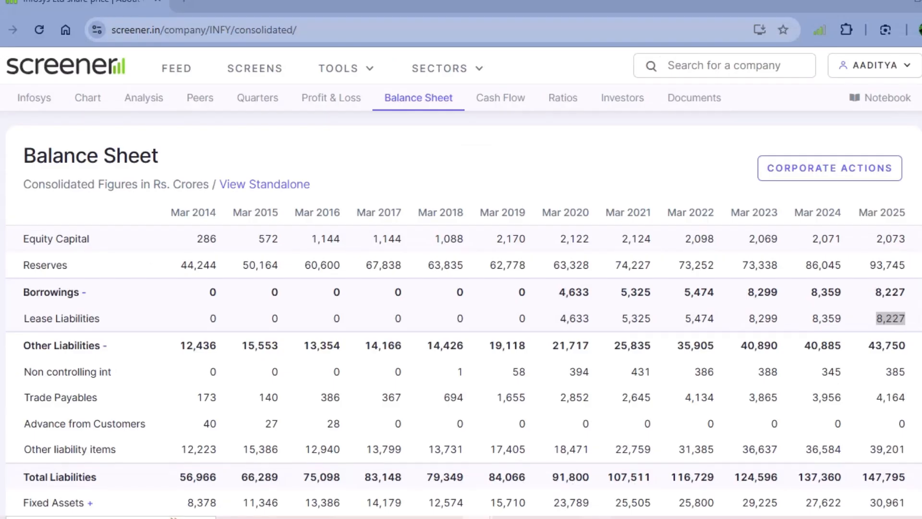
{"action": "scroll", "coordinate": [461, 312], "scroll_direction": "up", "scroll_amount": 20}
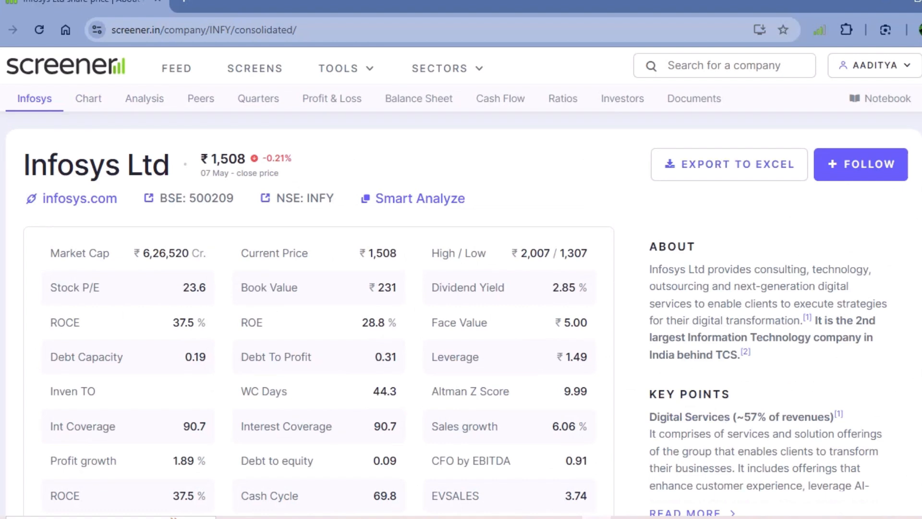
{"action": "left_click", "coordinate": [670, 164]}
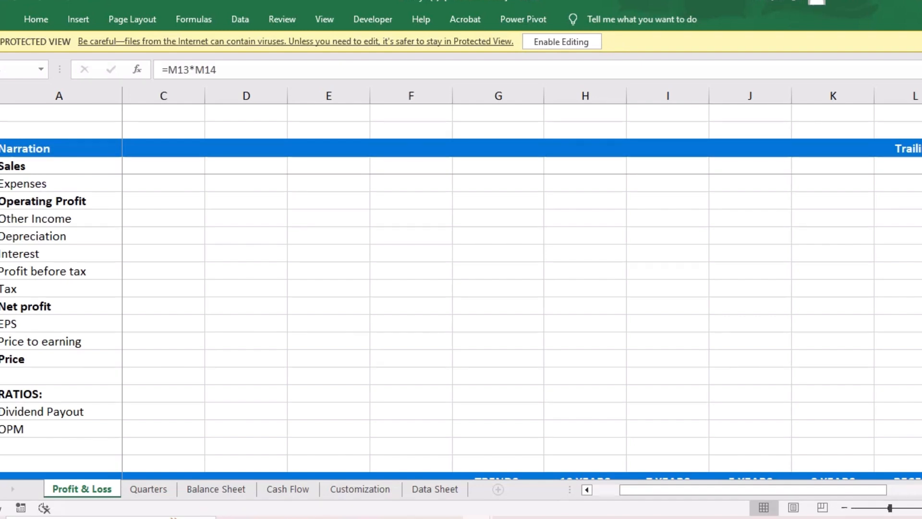
{"action": "left_click", "coordinate": [561, 41]}
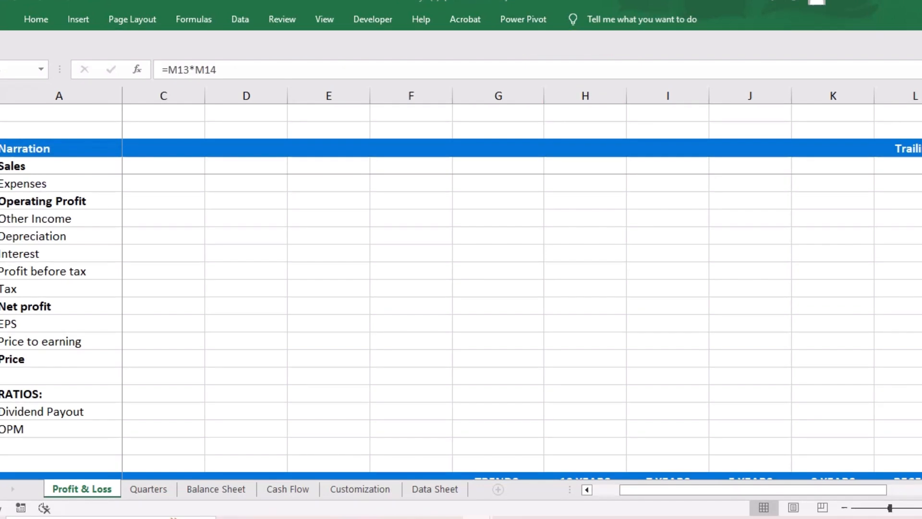
- Copy the Mar-25 Sales figure from the Profit & Loss sheet into the DCF model's Mar-25 Revenue cell as a value only
{"action": "scroll", "coordinate": [522, 307], "scroll_direction": "right", "scroll_amount": 3}
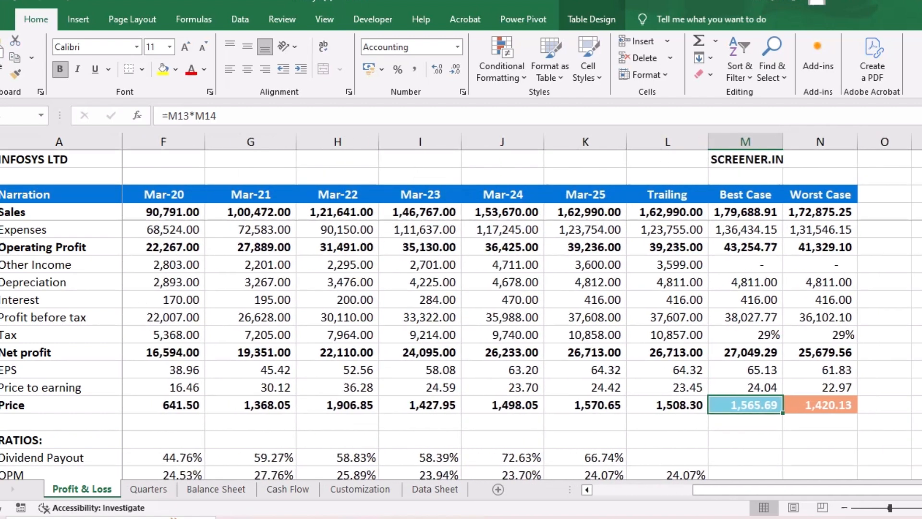
{"action": "left_click", "coordinate": [585, 211]}
{"action": "key", "text": "ctrl+c"}
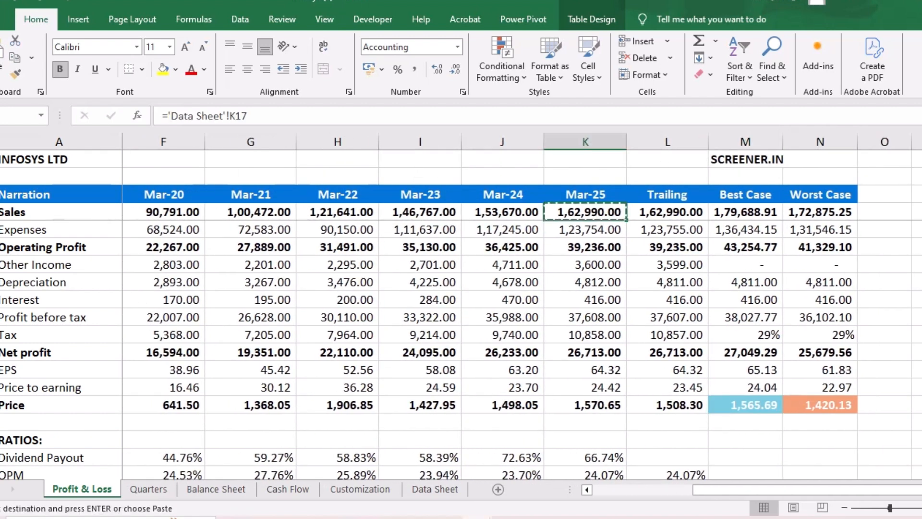
{"action": "key", "text": "alt+Tab"}
{"action": "left_click", "coordinate": [247, 235]}
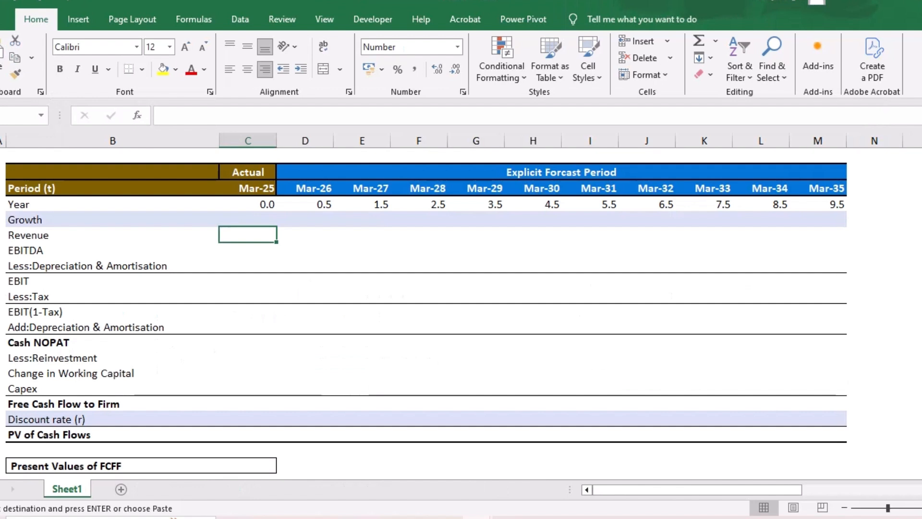
{"action": "key", "text": "ctrl+v"}
{"action": "left_click", "coordinate": [301, 252]}
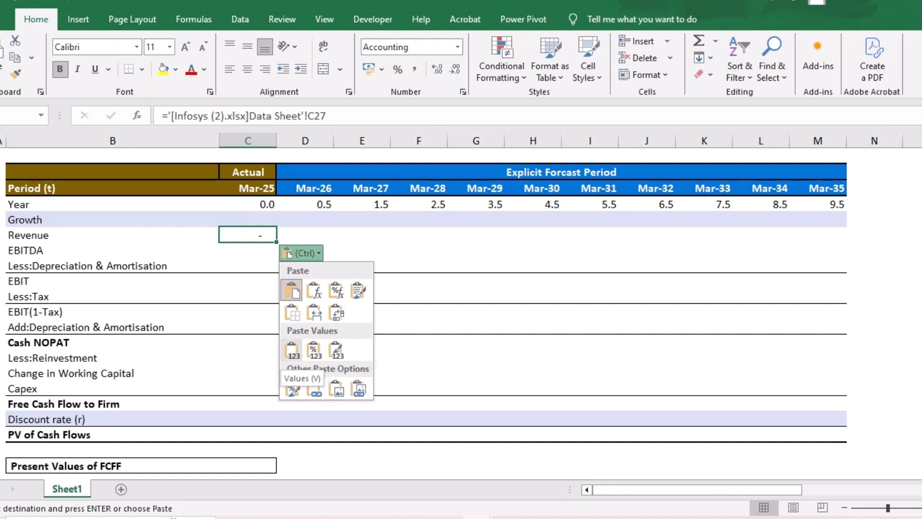
{"action": "left_click", "coordinate": [315, 349]}
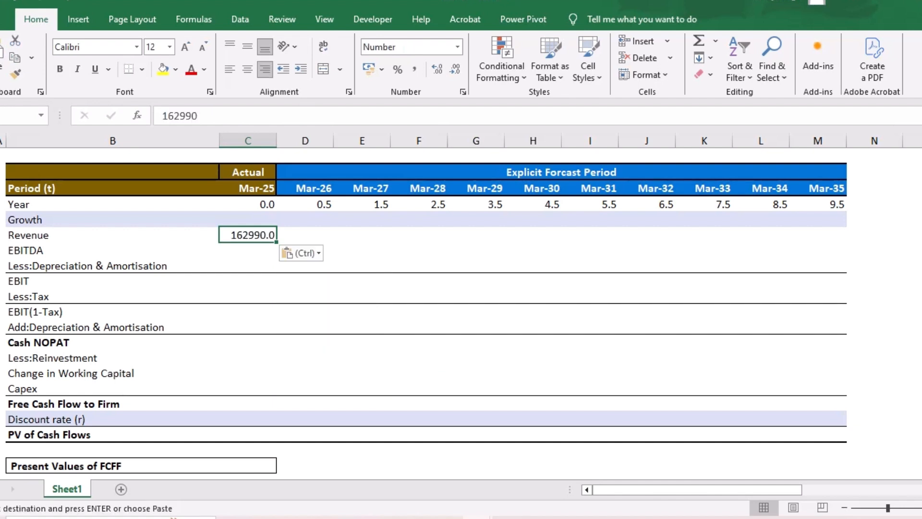
{"action": "key", "text": "Down"}
{"action": "key", "text": "Down"}
{"action": "key", "text": "Down"}
{"action": "key", "text": "Down"}
{"action": "key", "text": "Down"}
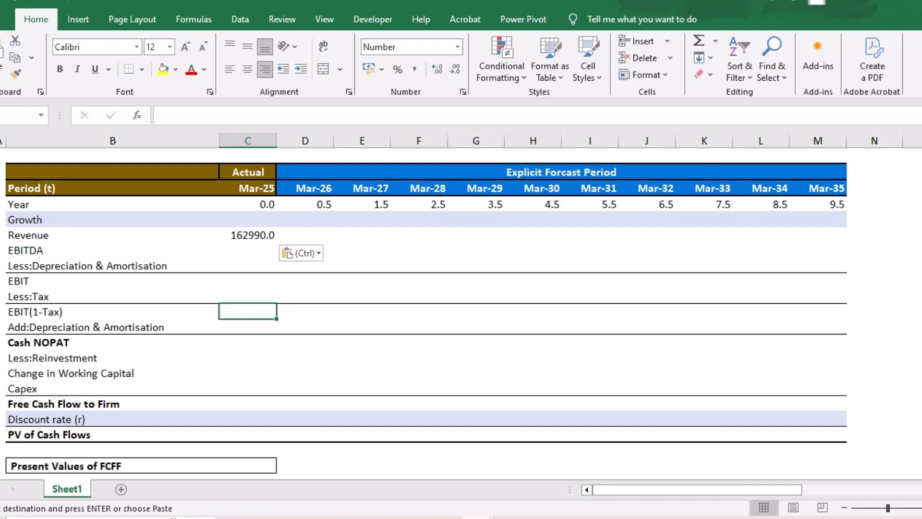
- In the Profit & Loss sheet, insert one blank row above Expenses, one above Other Income and two above Interest
{"action": "mouse_move", "coordinate": [477, 517]}
{"action": "left_click", "coordinate": [641, 468]}
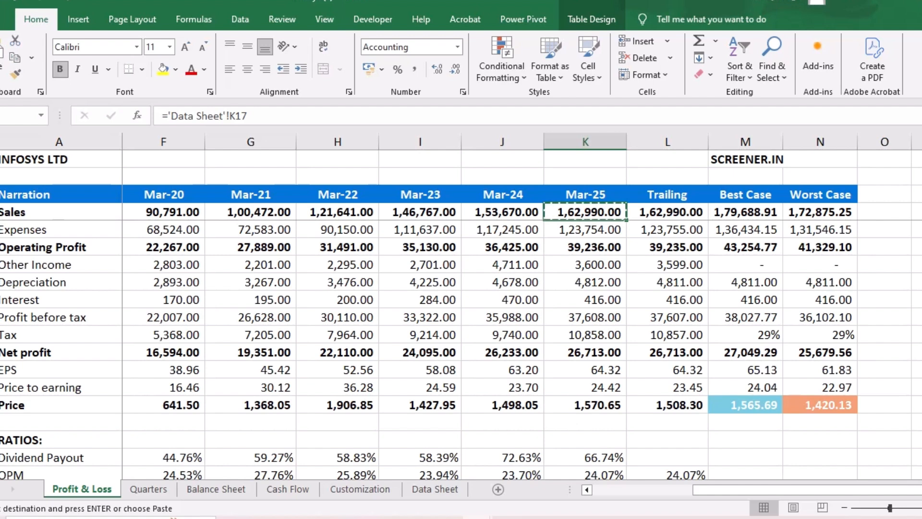
{"action": "left_click", "coordinate": [1, 230]}
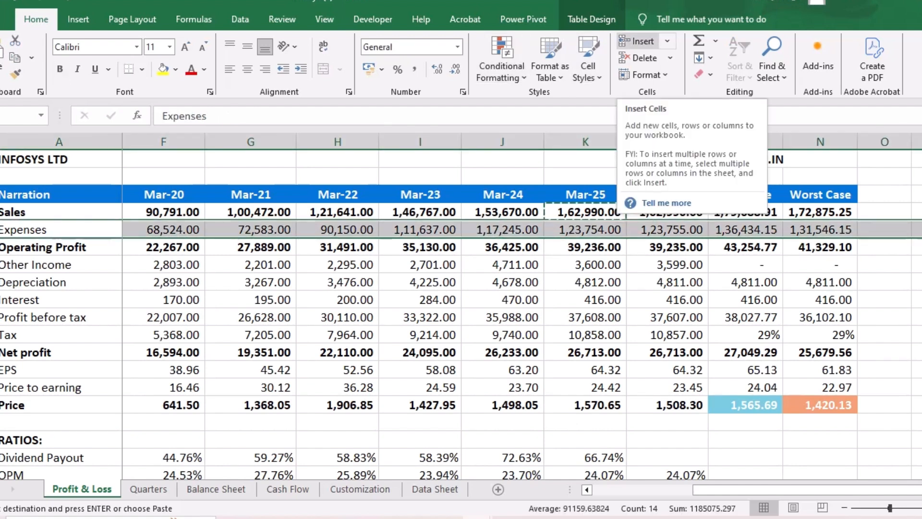
{"action": "left_click", "coordinate": [636, 41]}
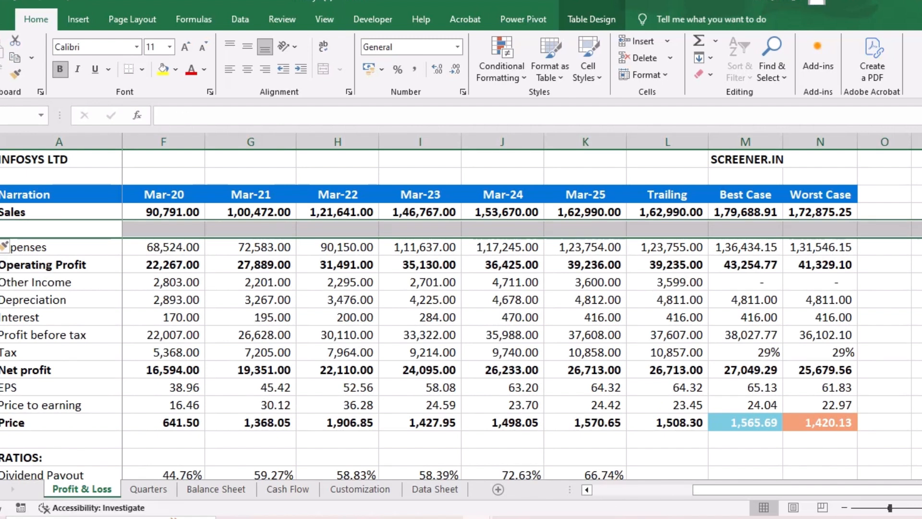
{"action": "left_click", "coordinate": [1, 281]}
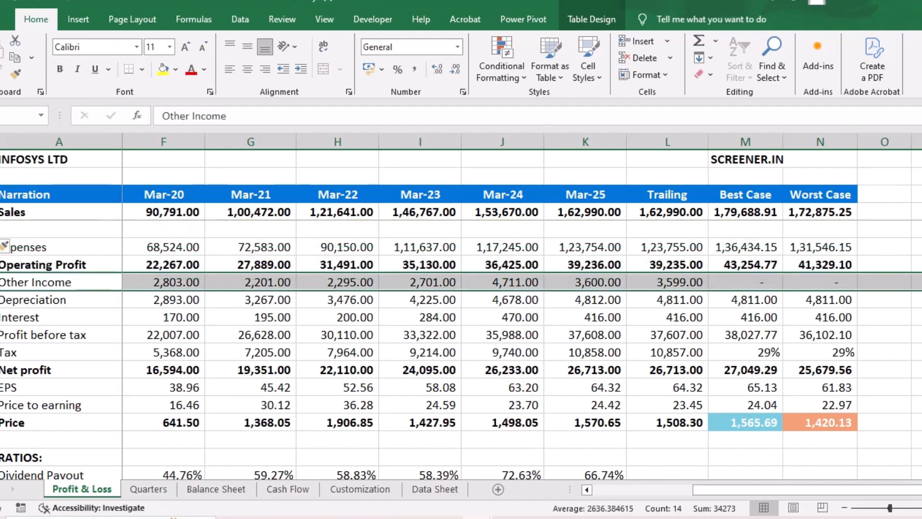
{"action": "key", "text": "ctrl+shift+plus"}
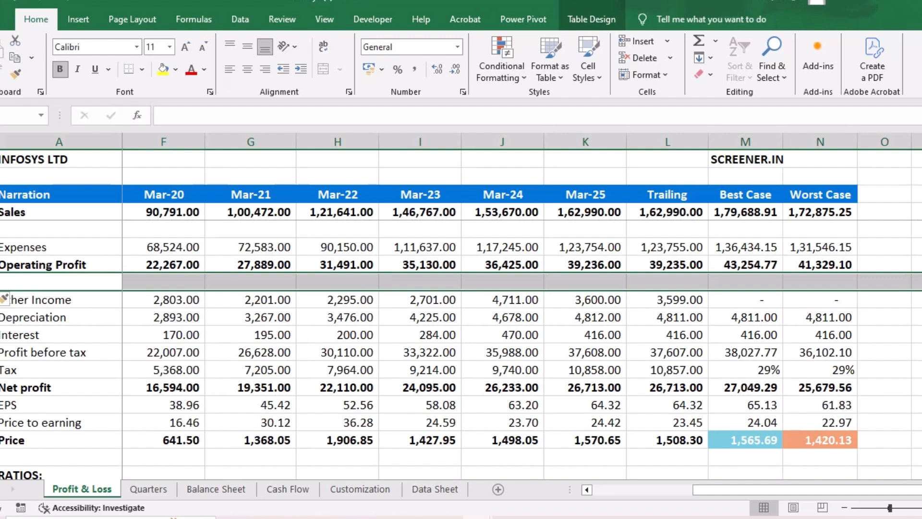
{"action": "left_click", "coordinate": [1, 335]}
{"action": "key", "text": "ctrl+shift+plus"}
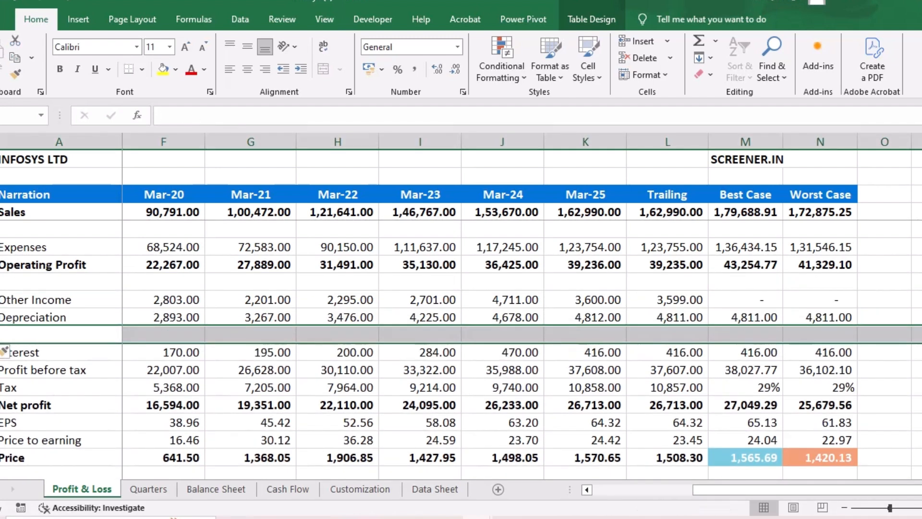
{"action": "key", "text": "ctrl+shift+plus"}
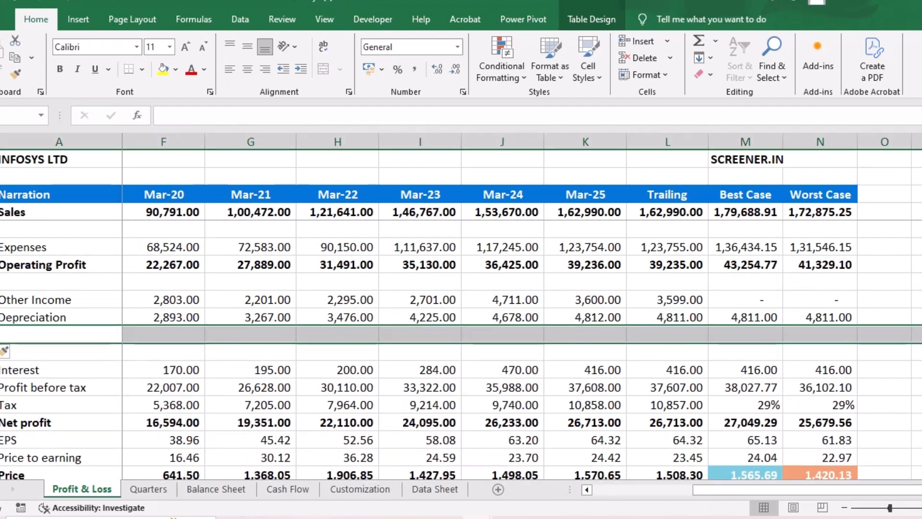
- Label the blank row under Sales "growth" and calculate Mar-17 growth in it as =C4/B4-1
{"action": "left_click", "coordinate": [59, 229]}
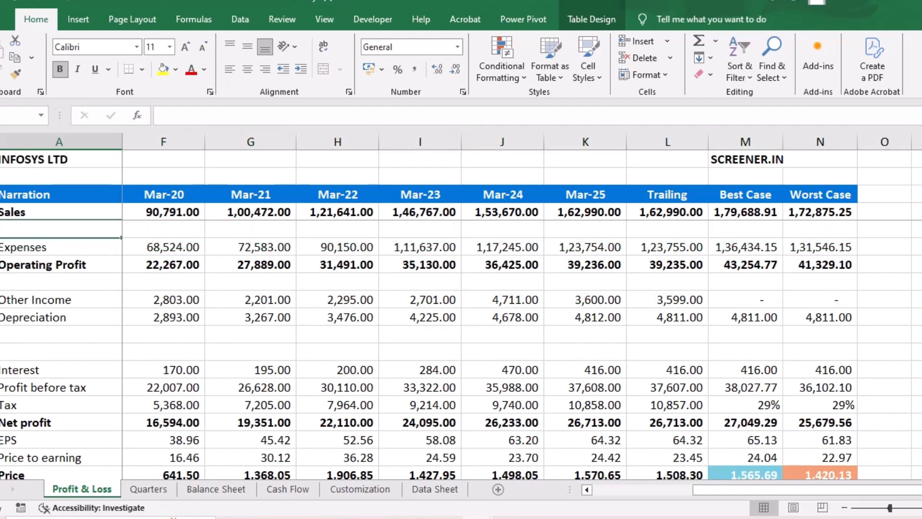
{"action": "type", "text": "growth"}
{"action": "key", "text": "Tab"}
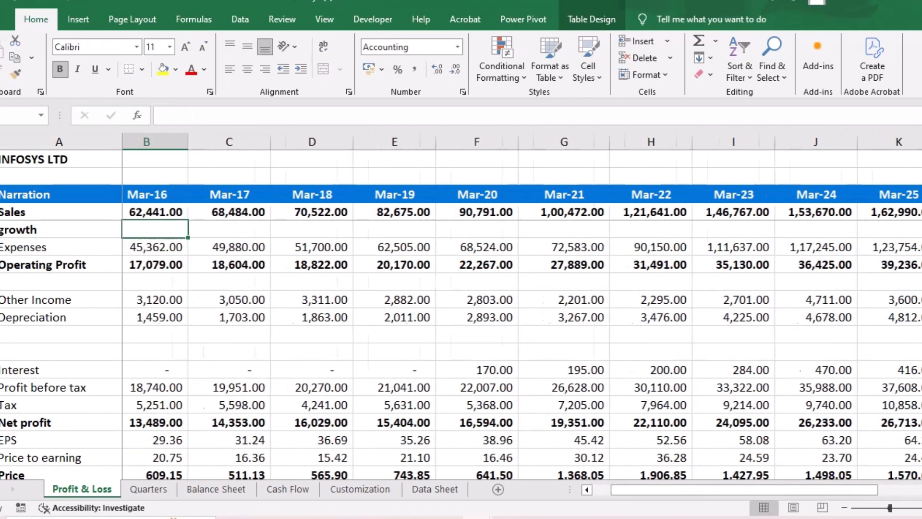
{"action": "key", "text": "Right"}
{"action": "key", "text": "F2"}
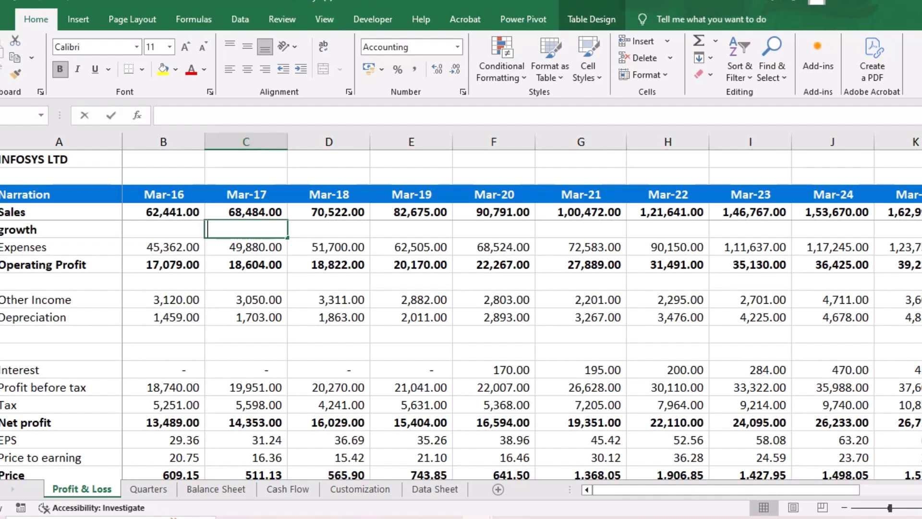
{"action": "type", "text": "="}
{"action": "key", "text": "Up"}
{"action": "type", "text": "/"}
{"action": "key", "text": "Up"}
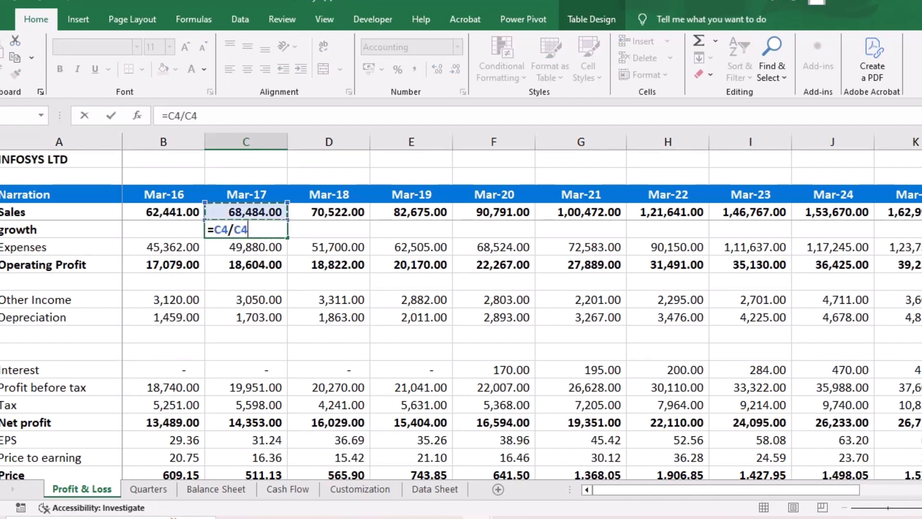
{"action": "key", "text": "Left"}
{"action": "type", "text": "-1"}
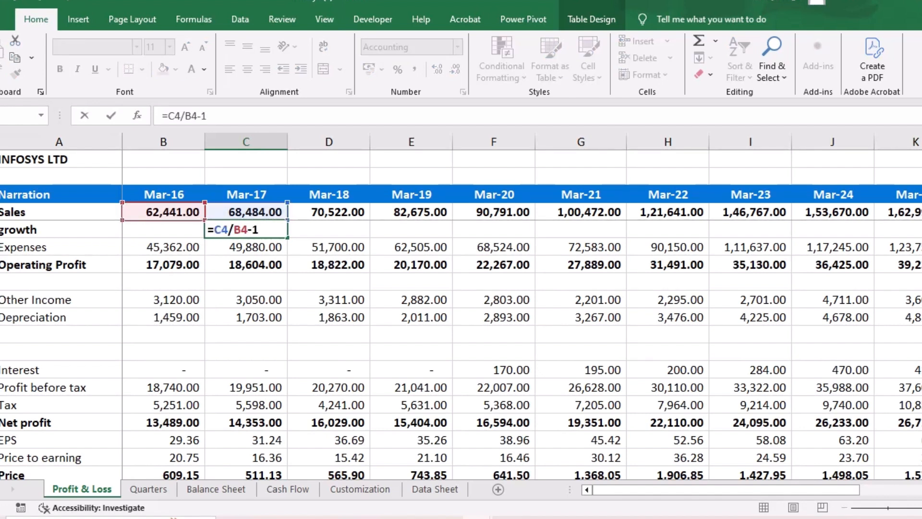
{"action": "key", "text": "Return"}
{"action": "key", "text": "Up"}
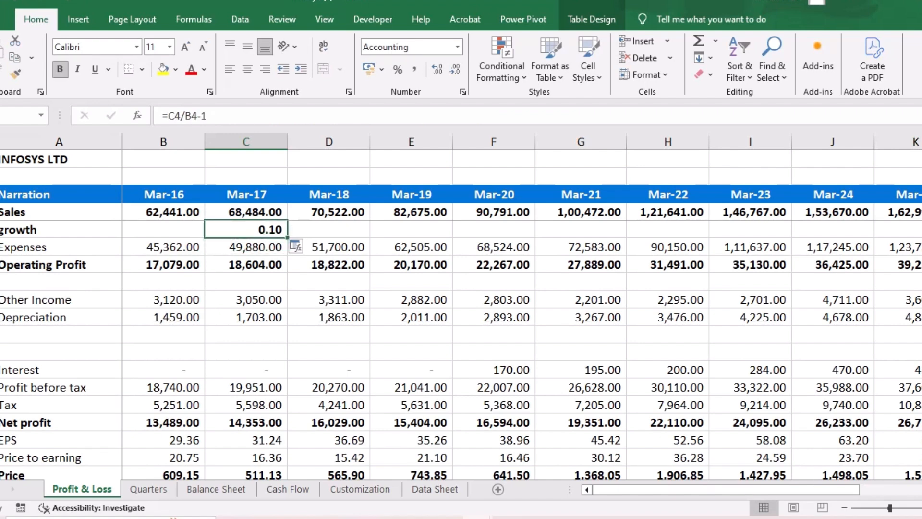
- Fill the growth formula across through Mar-25 and format the row as percentages with one decimal place
{"action": "left_click_drag", "start_coordinate": [287, 237], "coordinate": [787, 231]}
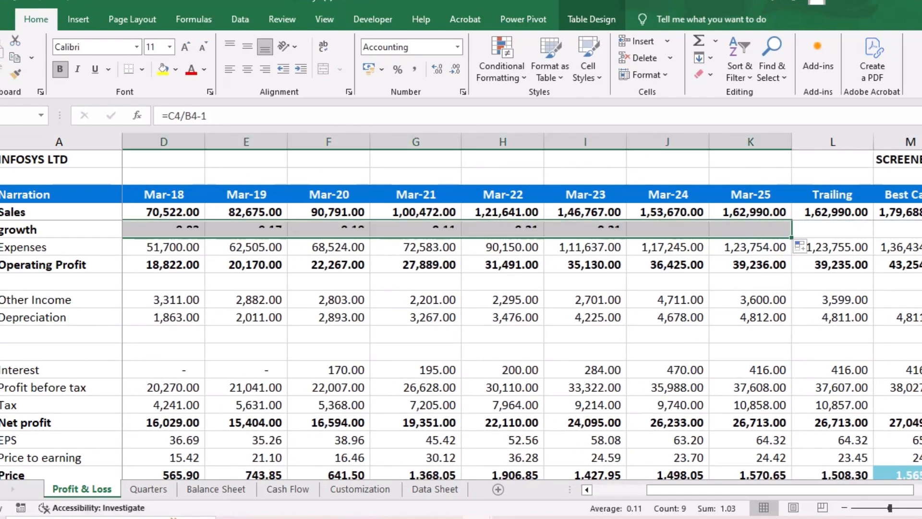
{"action": "left_click", "coordinate": [398, 68]}
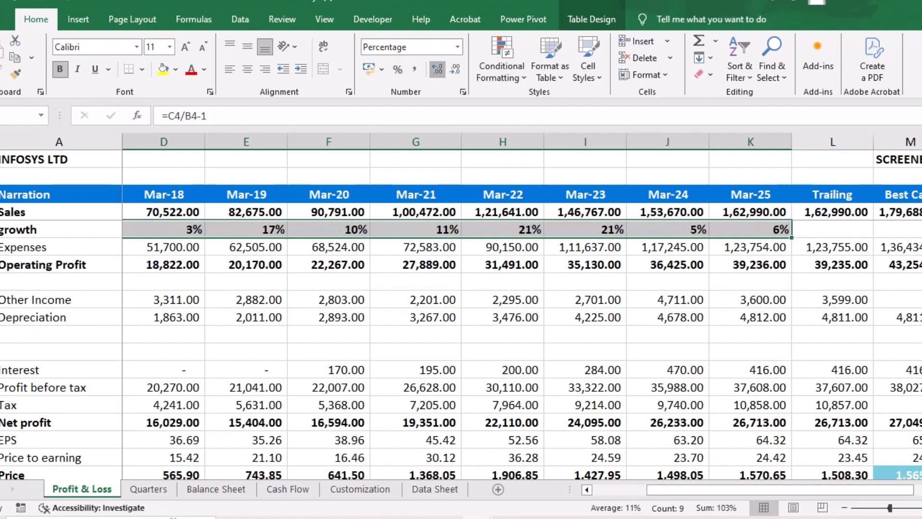
{"action": "left_click", "coordinate": [437, 68]}
{"action": "left_click", "coordinate": [416, 264]}
- Examine the yearly sales growth rates across all years, focusing on Mar-22 and Mar-23
{"action": "scroll", "coordinate": [416, 264], "scroll_direction": "left", "scroll_amount": 2}
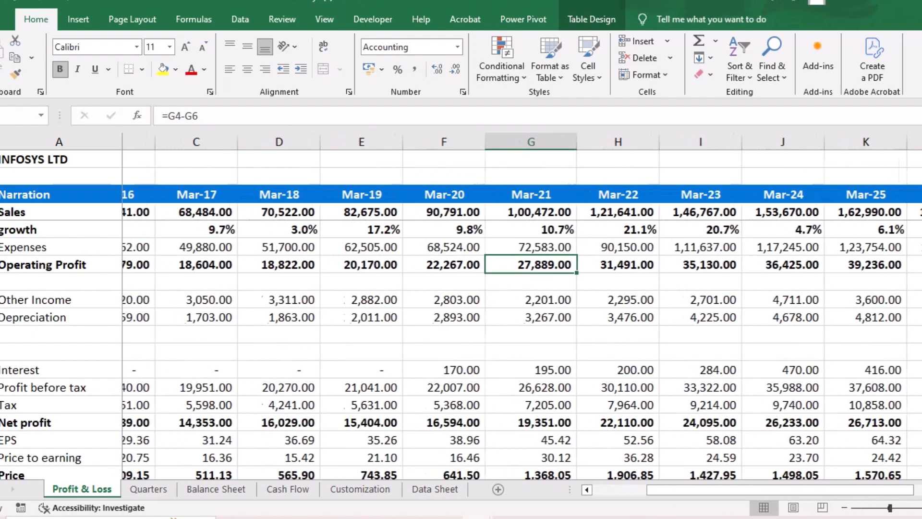
{"action": "left_click_drag", "start_coordinate": [667, 230], "coordinate": [750, 229]}
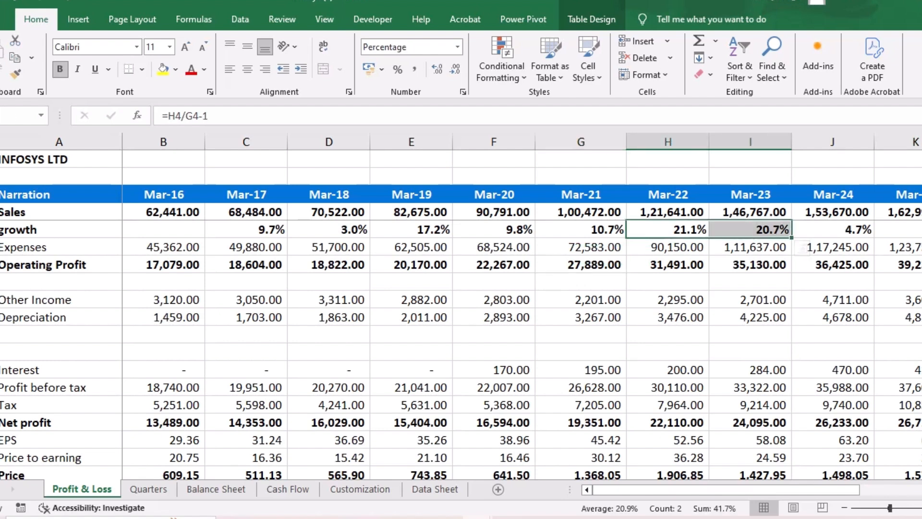
{"action": "scroll", "coordinate": [524, 305], "scroll_direction": "right", "scroll_amount": 2}
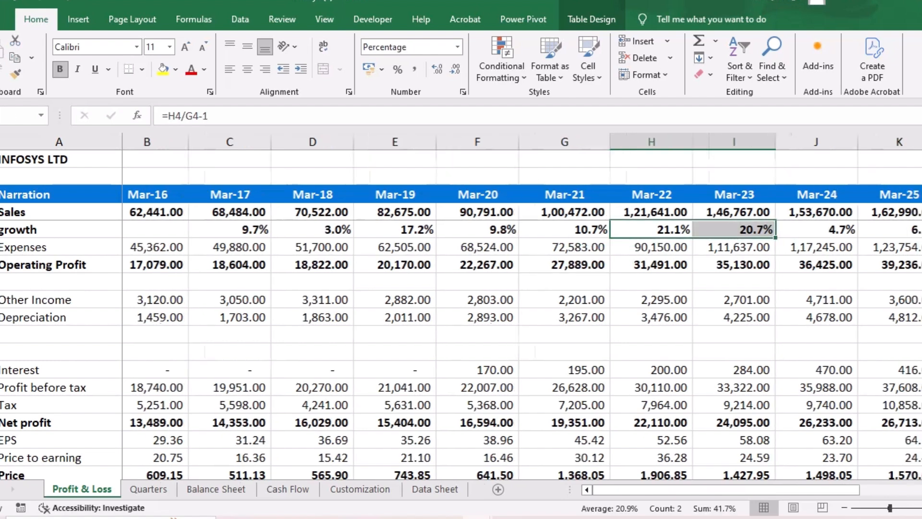
{"action": "scroll", "coordinate": [522, 306], "scroll_direction": "left", "scroll_amount": 1}
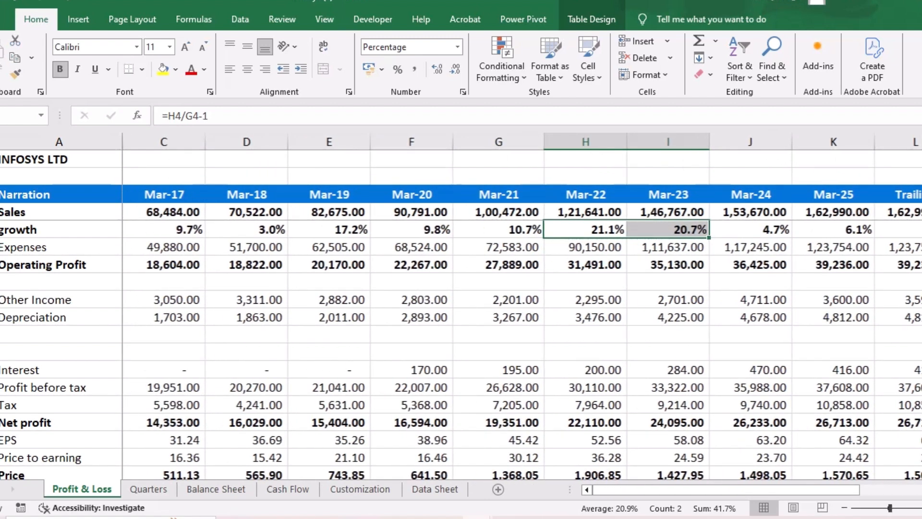
{"action": "scroll", "coordinate": [522, 305], "scroll_direction": "right", "scroll_amount": 1}
{"action": "scroll", "coordinate": [522, 306], "scroll_direction": "right", "scroll_amount": 3}
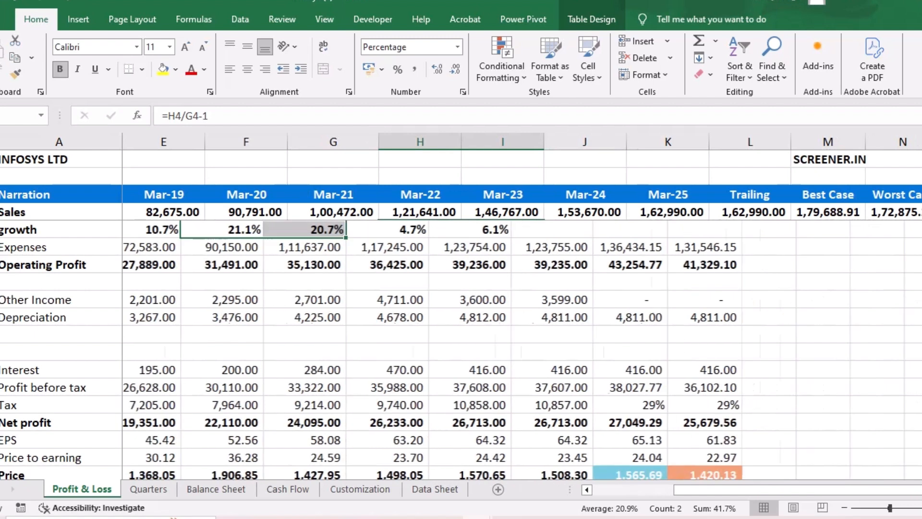
{"action": "scroll", "coordinate": [522, 306], "scroll_direction": "left", "scroll_amount": 3}
{"action": "scroll", "coordinate": [522, 305], "scroll_direction": "right", "scroll_amount": 1}
- Inspect the 10-, 7- and 5-year Sales Growth formulas in the Trends table against the yearly figures
{"action": "scroll", "coordinate": [522, 305], "scroll_direction": "down", "scroll_amount": 6}
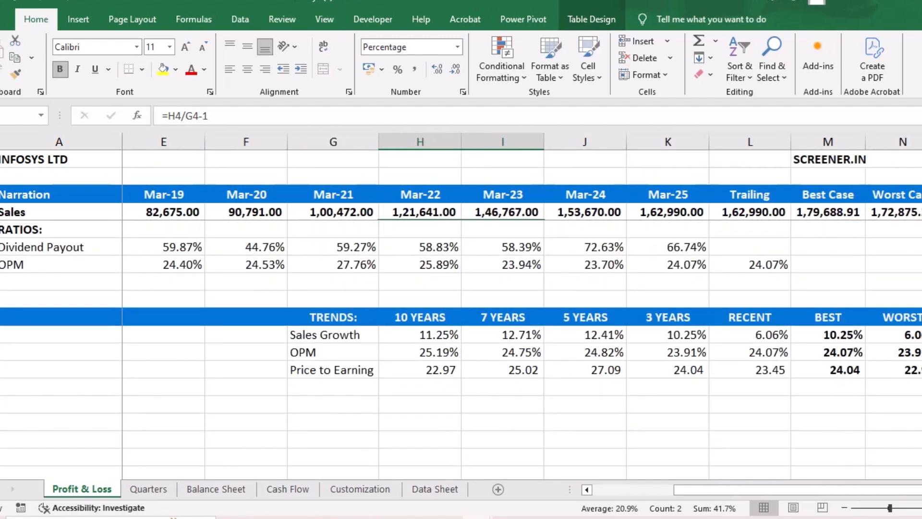
{"action": "left_click", "coordinate": [420, 334]}
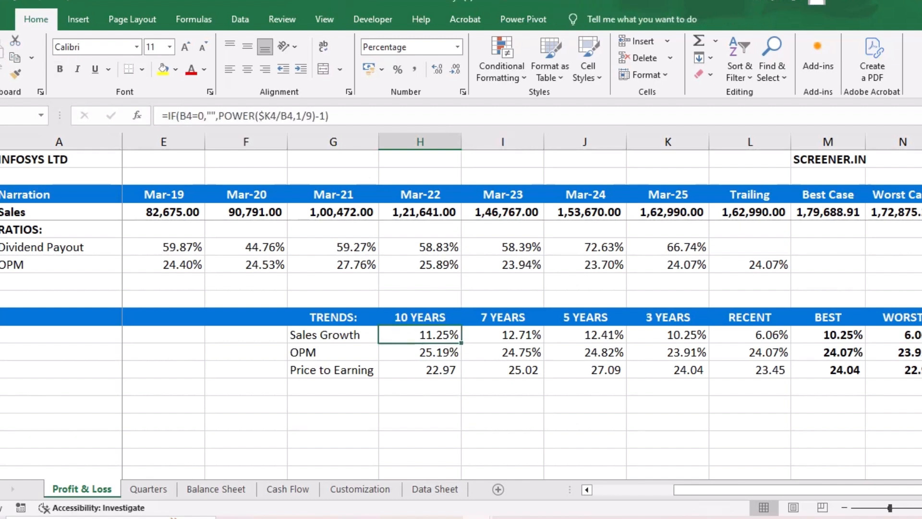
{"action": "left_click", "coordinate": [502, 335]}
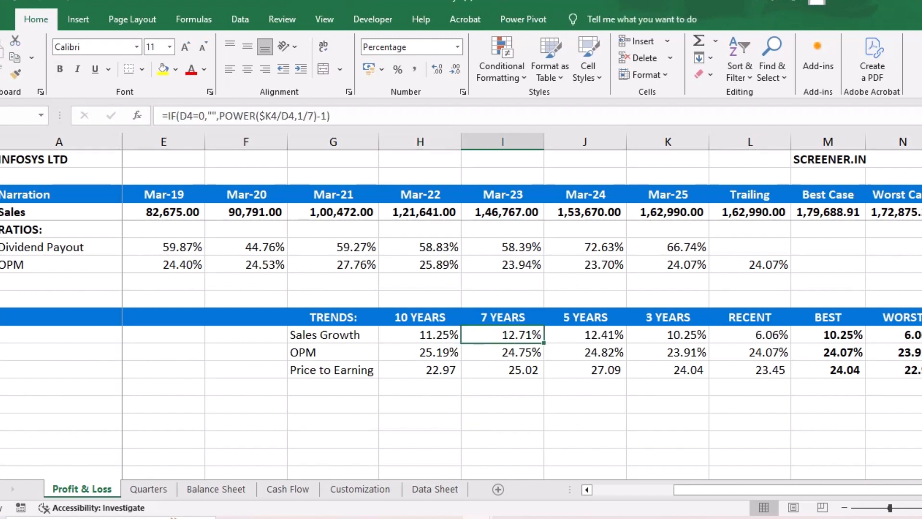
{"action": "key", "text": "Right"}
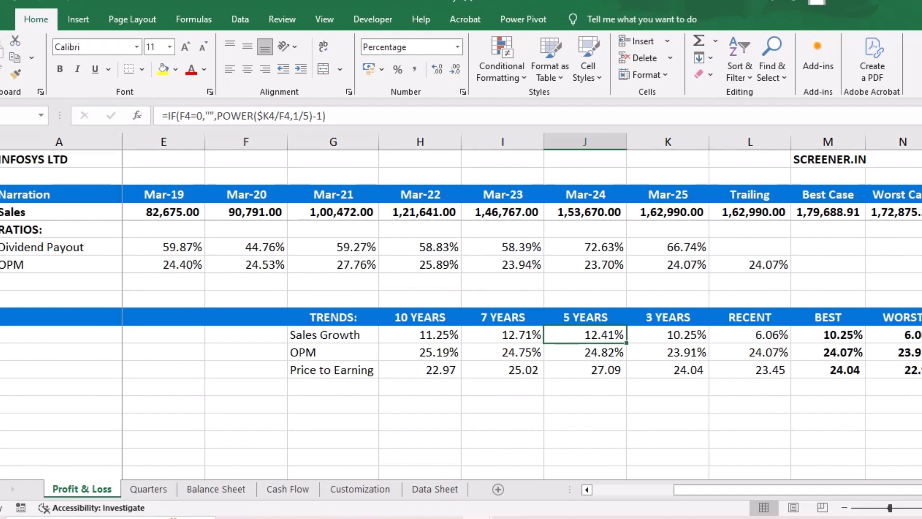
{"action": "scroll", "coordinate": [461, 350], "scroll_direction": "up", "scroll_amount": 6}
{"action": "scroll", "coordinate": [461, 350], "scroll_direction": "left", "scroll_amount": 3}
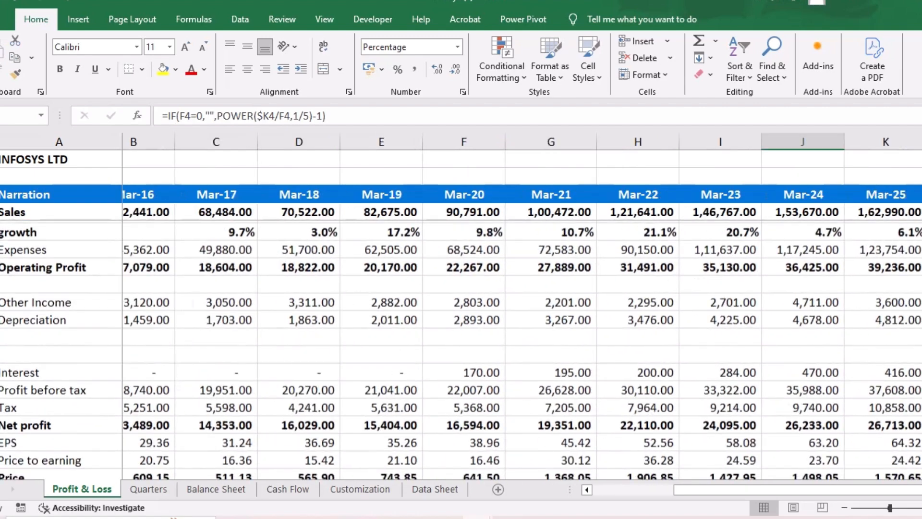
{"action": "scroll", "coordinate": [460, 350], "scroll_direction": "up", "scroll_amount": 2}
{"action": "scroll", "coordinate": [461, 351], "scroll_direction": "left", "scroll_amount": 2}
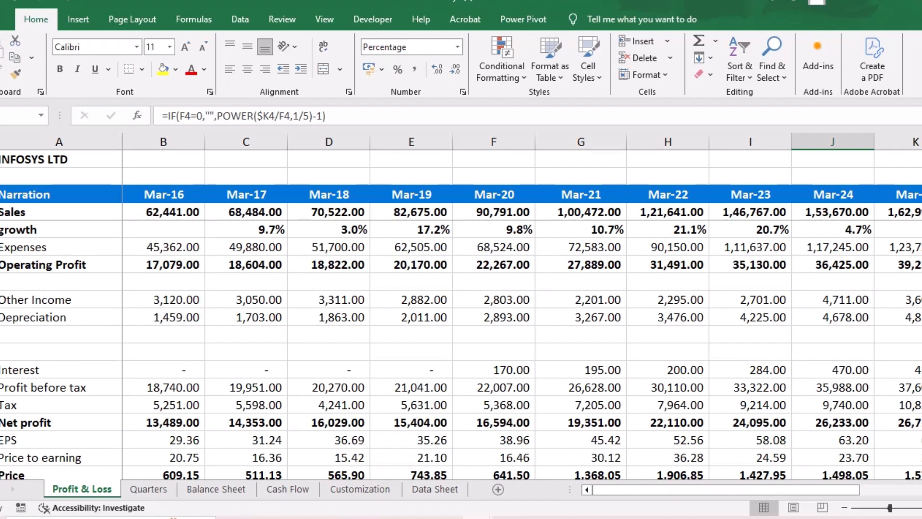
{"action": "scroll", "coordinate": [461, 350], "scroll_direction": "down", "scroll_amount": 5}
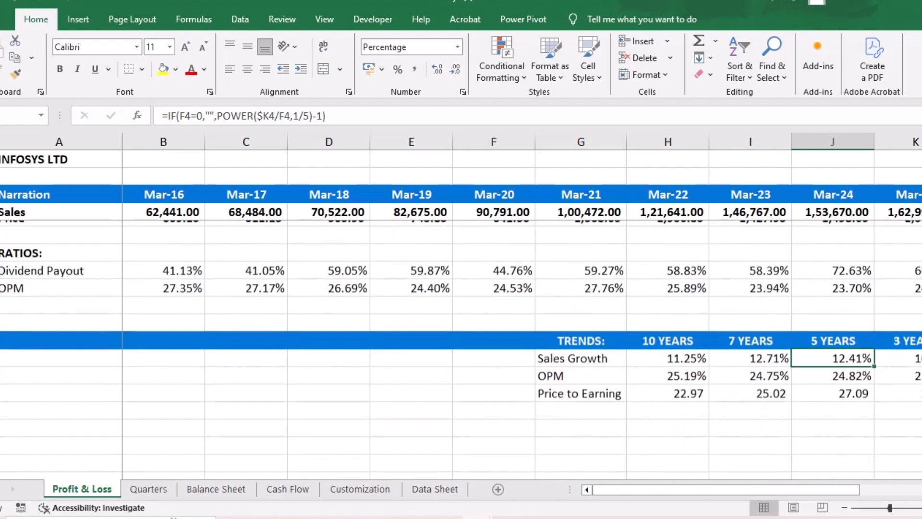
{"action": "scroll", "coordinate": [461, 351], "scroll_direction": "right", "scroll_amount": 1}
{"action": "scroll", "coordinate": [460, 350], "scroll_direction": "right", "scroll_amount": 2}
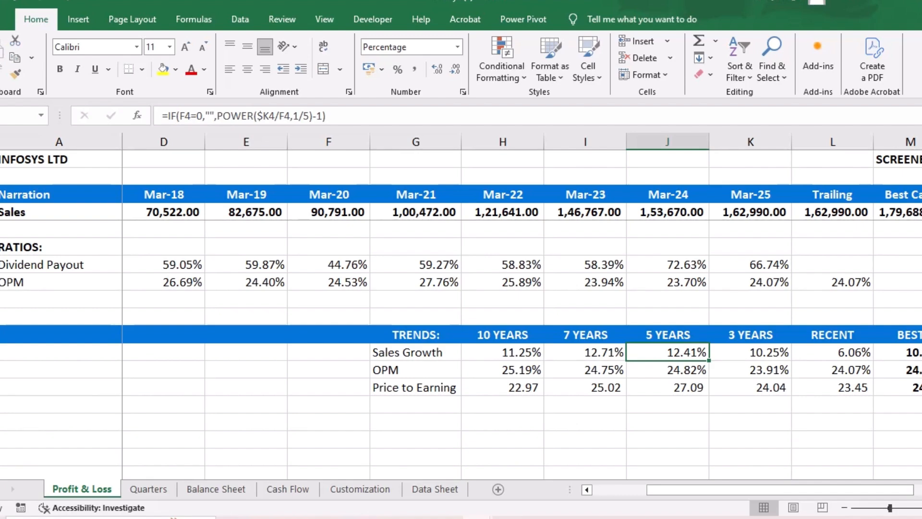
- Compare the Trends table with the annual growth row, checking the Mar-22 and Mar-24 growth cells
{"action": "scroll", "coordinate": [522, 349], "scroll_direction": "up", "scroll_amount": 5}
{"action": "scroll", "coordinate": [522, 350], "scroll_direction": "left", "scroll_amount": 3}
{"action": "scroll", "coordinate": [522, 350], "scroll_direction": "down", "scroll_amount": 1}
{"action": "scroll", "coordinate": [522, 349], "scroll_direction": "right", "scroll_amount": 1}
{"action": "scroll", "coordinate": [523, 349], "scroll_direction": "right", "scroll_amount": 1}
{"action": "scroll", "coordinate": [523, 350], "scroll_direction": "down", "scroll_amount": 1}
{"action": "scroll", "coordinate": [522, 349], "scroll_direction": "up", "scroll_amount": 1}
{"action": "scroll", "coordinate": [523, 350], "scroll_direction": "down", "scroll_amount": 1}
{"action": "scroll", "coordinate": [523, 349], "scroll_direction": "down", "scroll_amount": 1}
{"action": "scroll", "coordinate": [522, 350], "scroll_direction": "up", "scroll_amount": 1}
{"action": "left_click", "coordinate": [667, 230]}
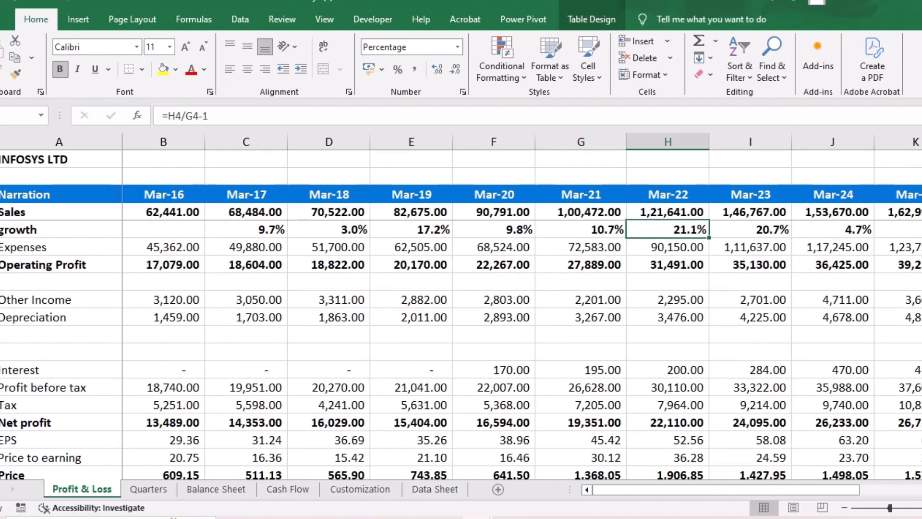
{"action": "scroll", "coordinate": [523, 341], "scroll_direction": "right", "scroll_amount": 1}
{"action": "left_click", "coordinate": [750, 229]}
{"action": "scroll", "coordinate": [522, 341], "scroll_direction": "left", "scroll_amount": 1}
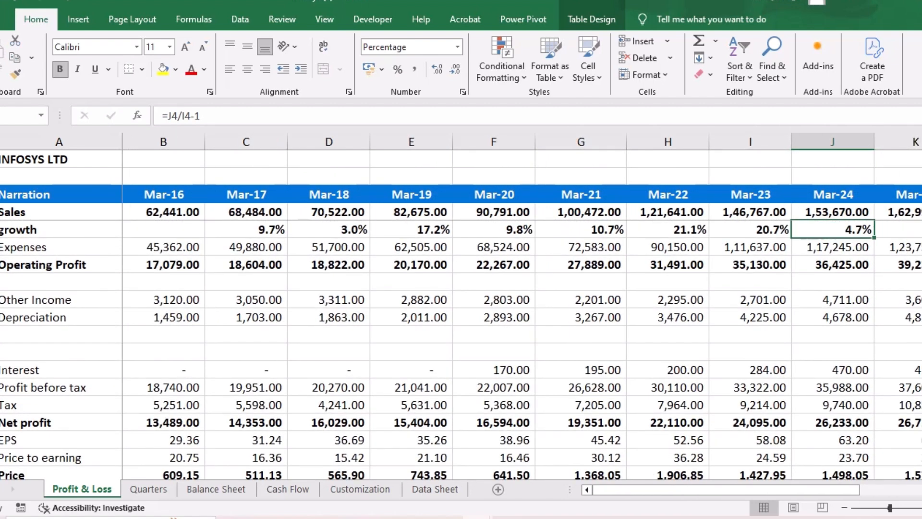
- Label the blank row under Operating Profit "margin" and calculate the Mar-16 margin as =B7/B4
{"action": "left_click", "coordinate": [60, 282]}
{"action": "type", "text": "margin"}
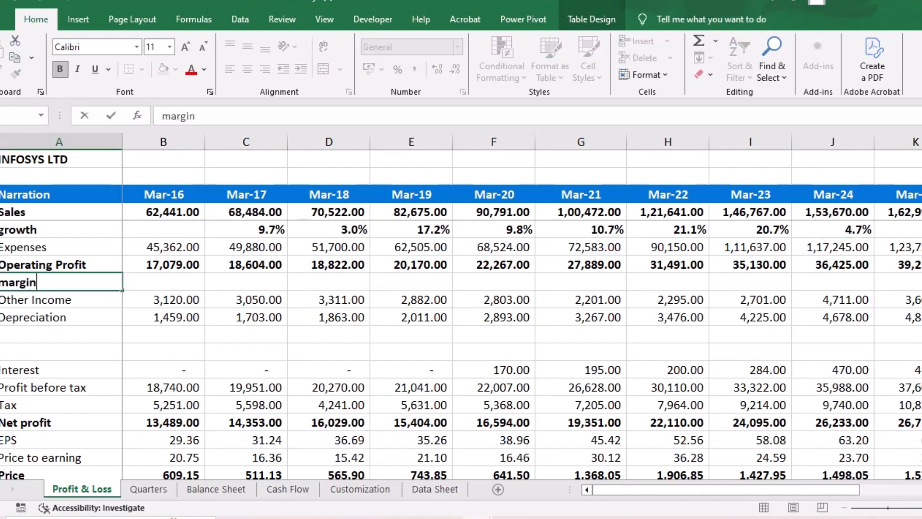
{"action": "key", "text": "Tab"}
{"action": "type", "text": "="}
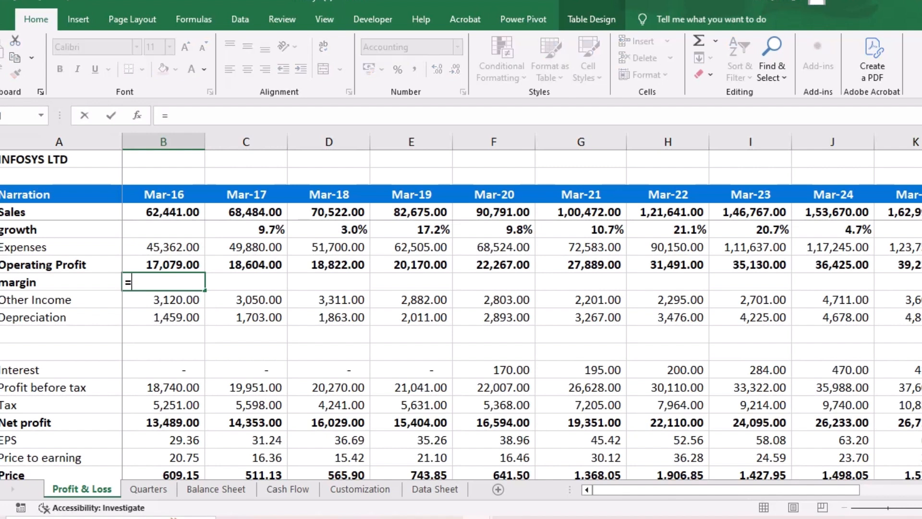
{"action": "key", "text": "Up"}
{"action": "type", "text": "/"}
{"action": "key", "text": "Up"}
{"action": "key", "text": "Up"}
{"action": "key", "text": "Up"}
{"action": "key", "text": "Up"}
{"action": "key", "text": "Return"}
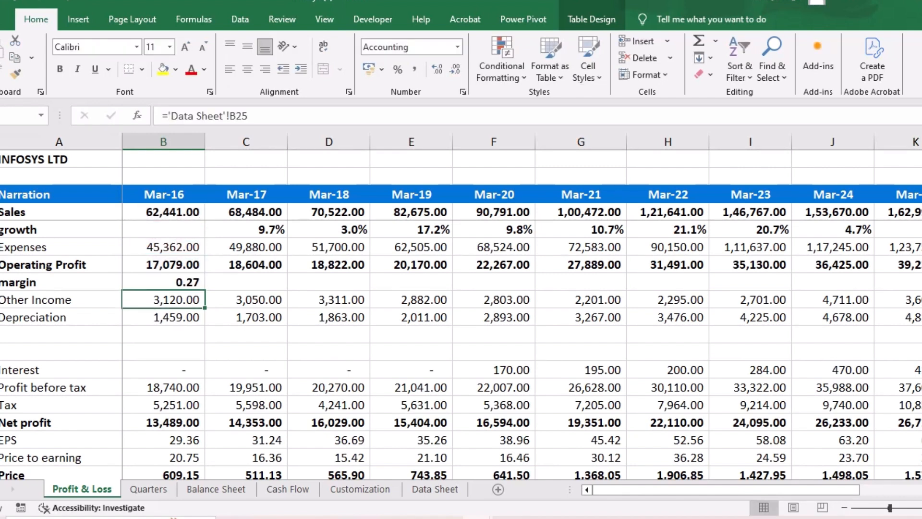
- Fill the margin formula across through Mar-25 and format the row as percentages
{"action": "key", "text": "Up"}
{"action": "left_click_drag", "start_coordinate": [205, 290], "coordinate": [783, 287]}
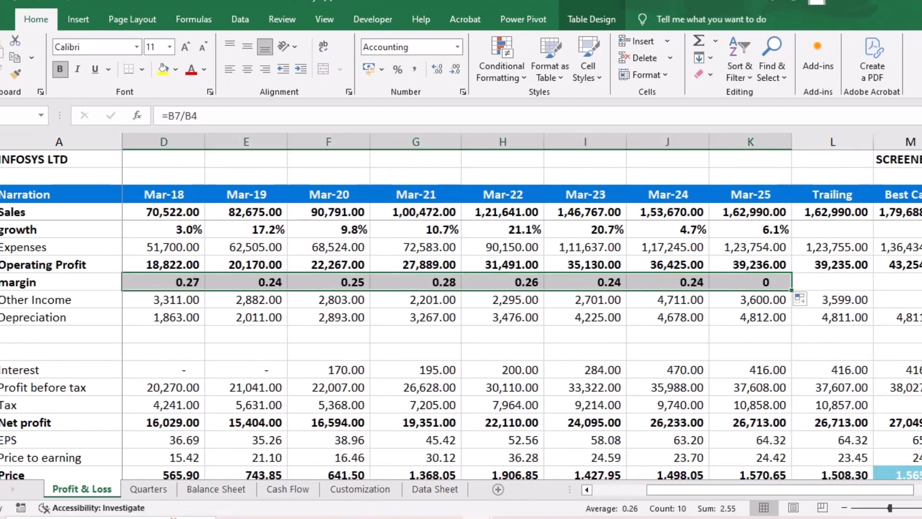
{"action": "left_click", "coordinate": [398, 69]}
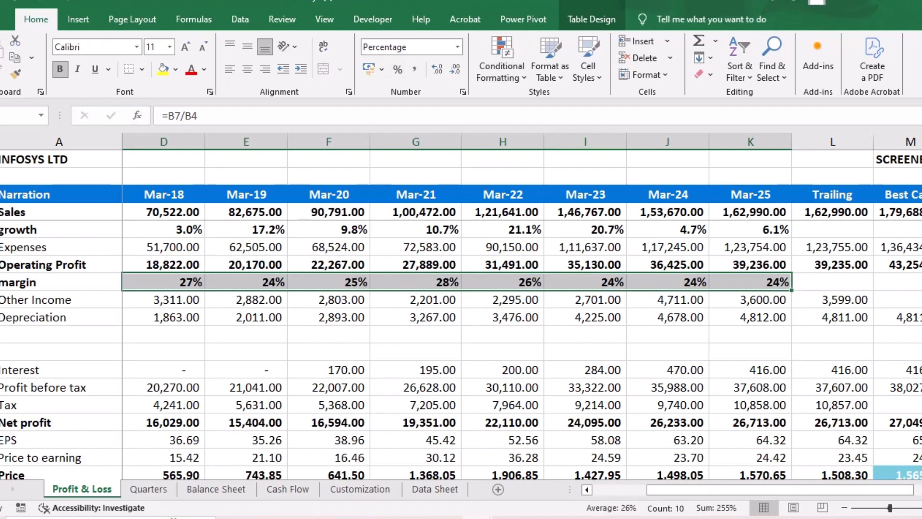
- Show the operating profit margin row with one decimal place and check it across the years
{"action": "left_click", "coordinate": [438, 69]}
{"action": "scroll", "coordinate": [416, 288], "scroll_direction": "left", "scroll_amount": 3}
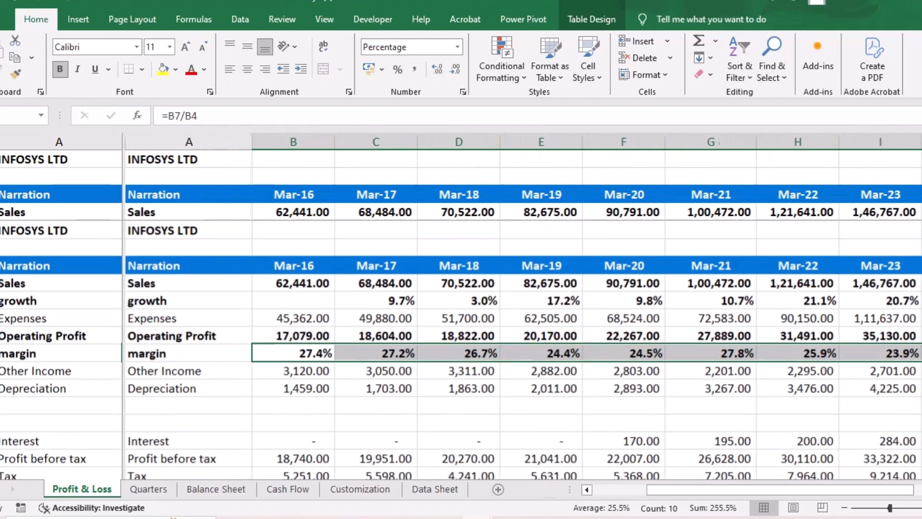
{"action": "scroll", "coordinate": [416, 288], "scroll_direction": "right", "scroll_amount": 1}
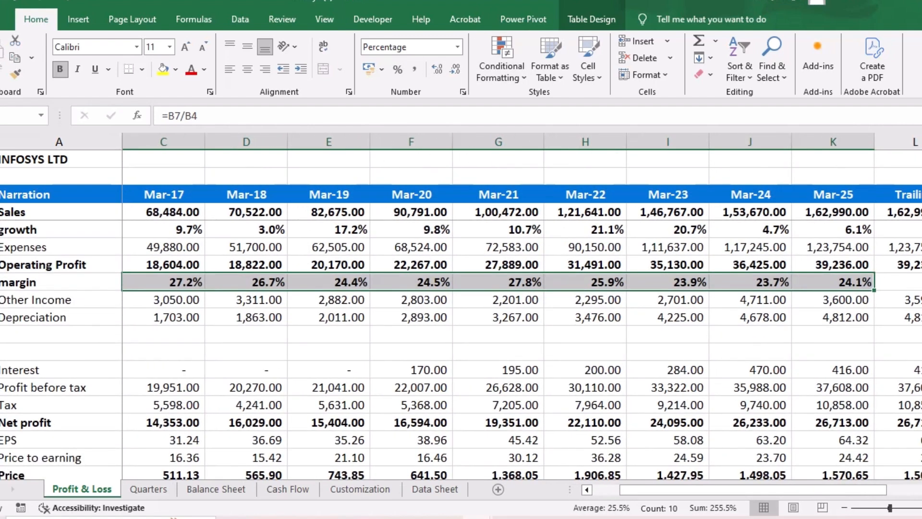
{"action": "scroll", "coordinate": [461, 308], "scroll_direction": "right", "scroll_amount": 1}
{"action": "scroll", "coordinate": [461, 308], "scroll_direction": "left", "scroll_amount": 2}
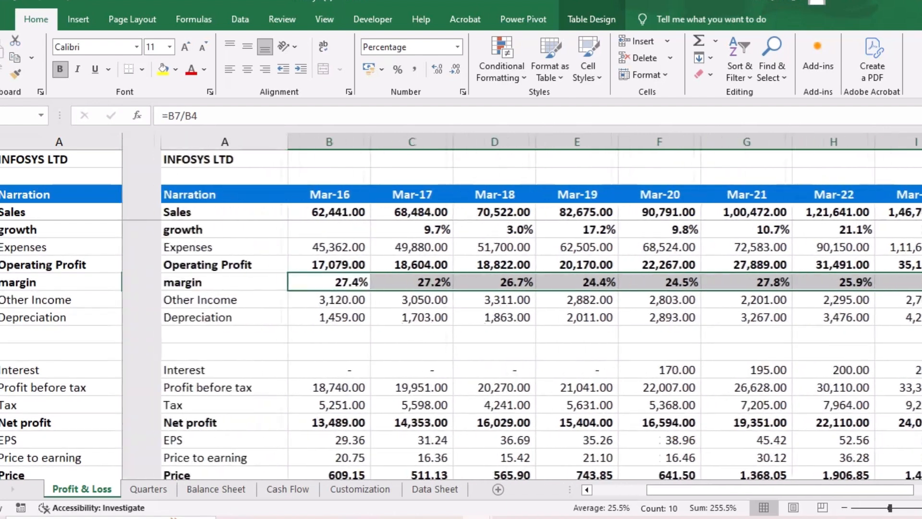
- Label the blank row under Depreciation "ebit" and calculate the Mar-16 value as =B7-B10
{"action": "left_click", "coordinate": [60, 334]}
{"action": "type", "text": "ebut"}
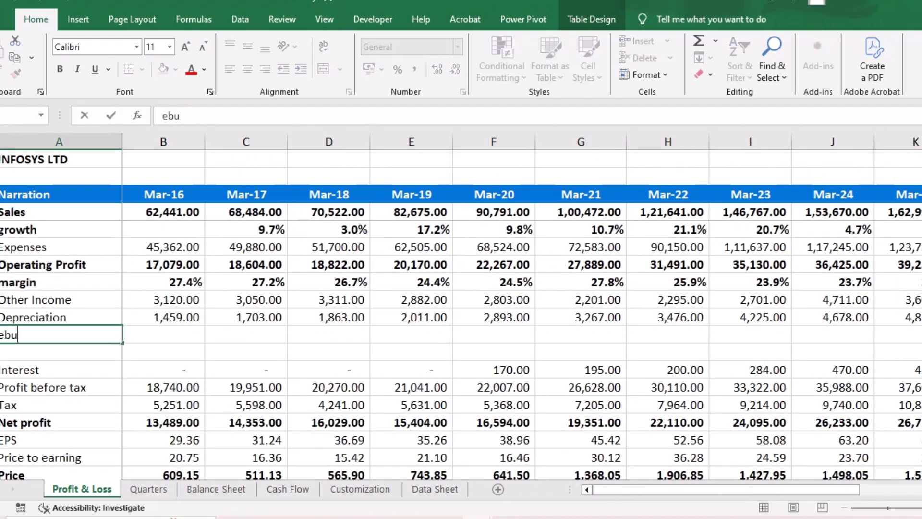
{"action": "key", "text": "BackSpace"}
{"action": "key", "text": "BackSpace"}
{"action": "type", "text": "it"}
{"action": "key", "text": "Tab"}
{"action": "type", "text": "="}
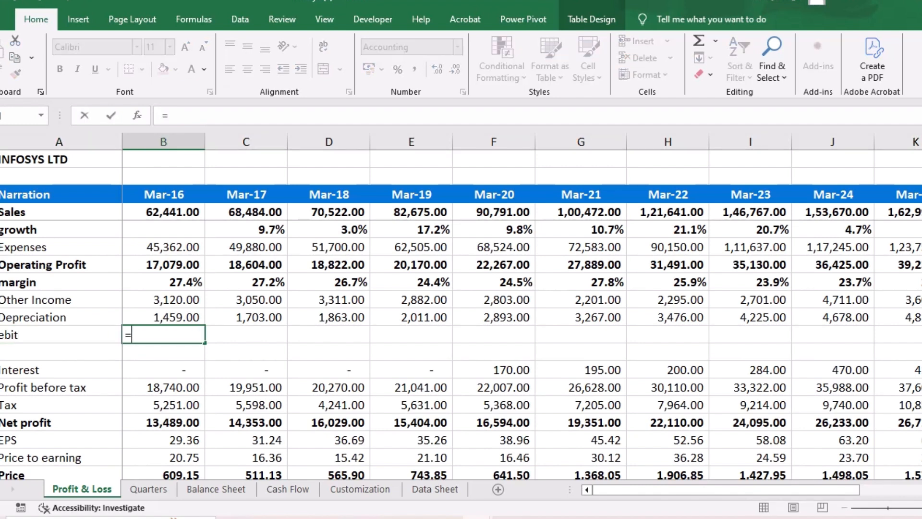
{"action": "key", "text": "Up"}
{"action": "key", "text": "Up"}
{"action": "key", "text": "Up"}
{"action": "key", "text": "Up"}
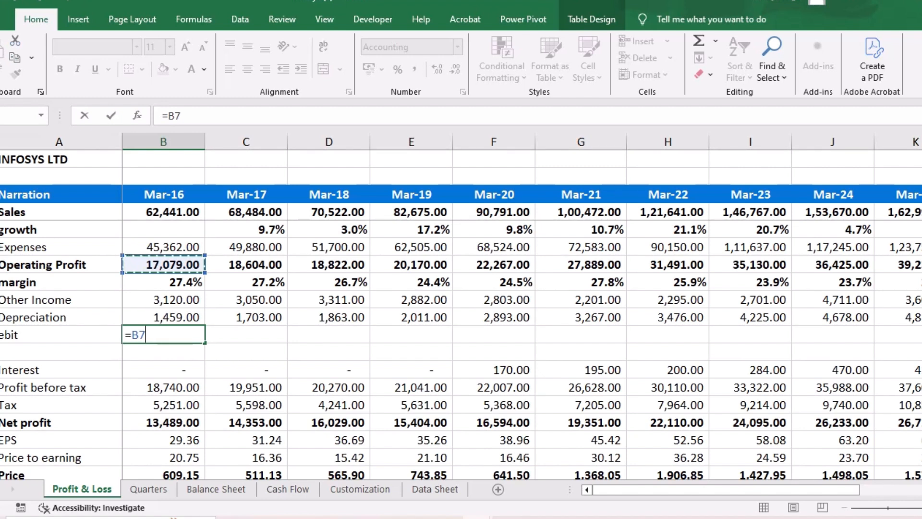
{"action": "type", "text": "-B10"}
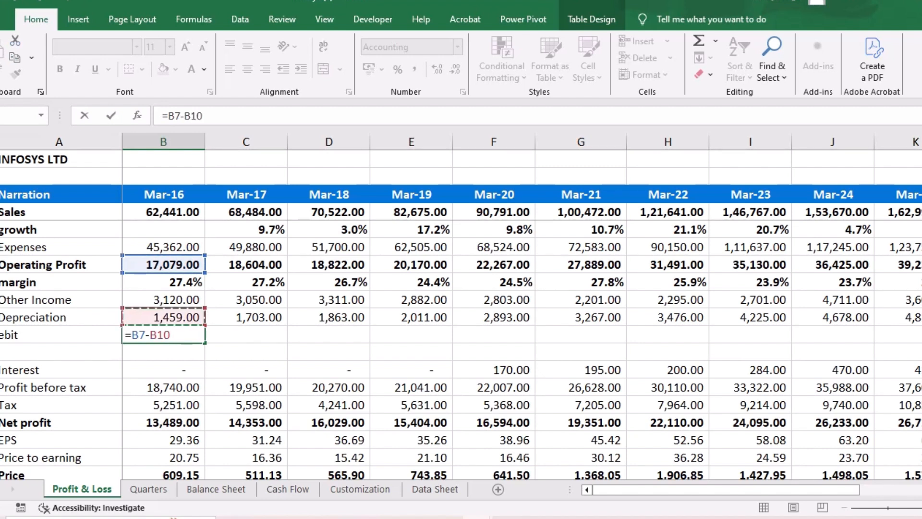
{"action": "key", "text": "Return"}
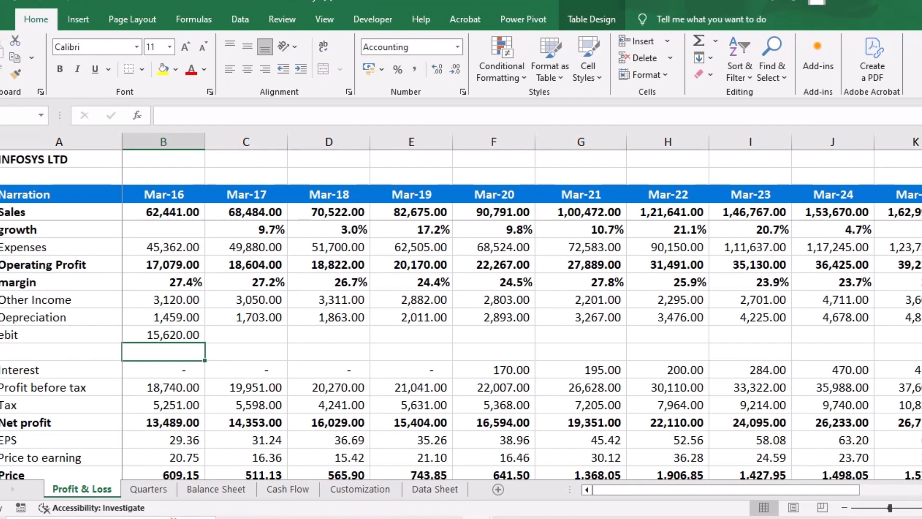
- Rename the Operating Profit row label as "ebitda'"
{"action": "left_click", "coordinate": [58, 265]}
{"action": "type", "text": "ebitda'"}
{"action": "key", "text": "Return"}
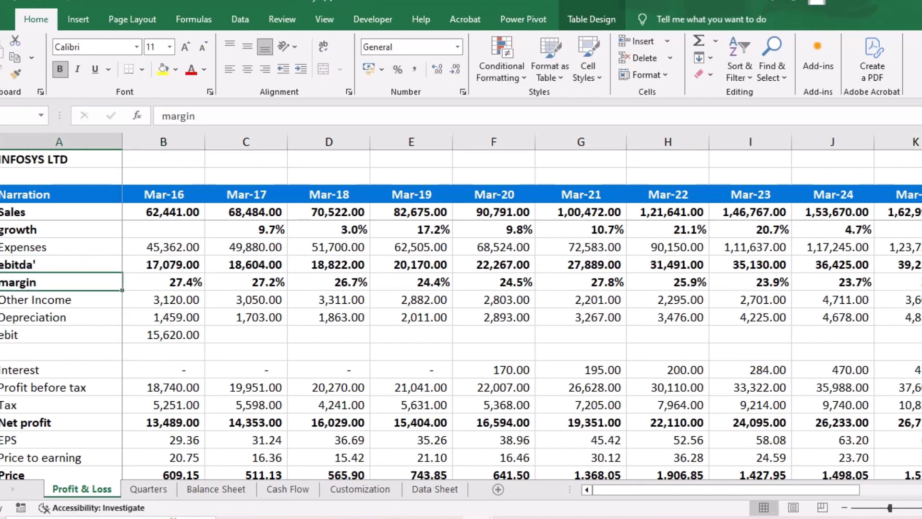
{"action": "key", "text": "Down"}
{"action": "key", "text": "Down"}
{"action": "key", "text": "Down"}
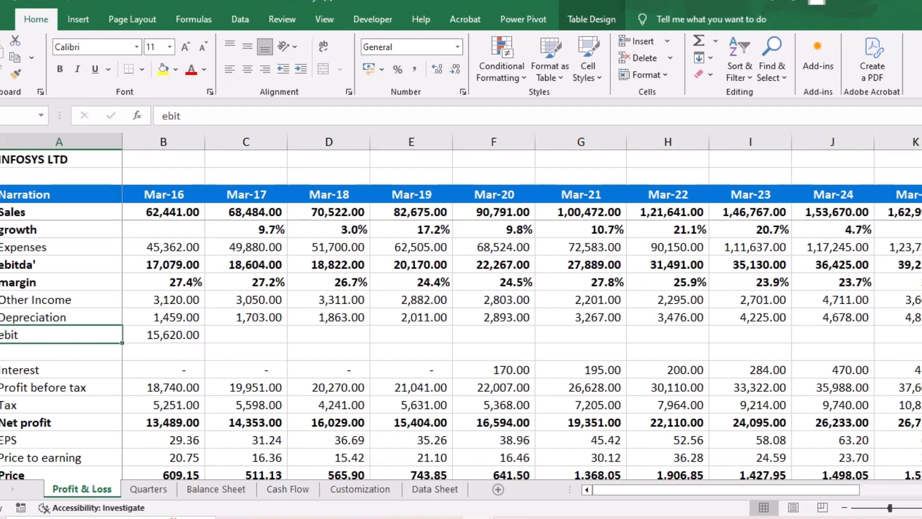
- Fill the Mar-16 ebit formula across the row through Mar-25
{"action": "left_click", "coordinate": [163, 335]}
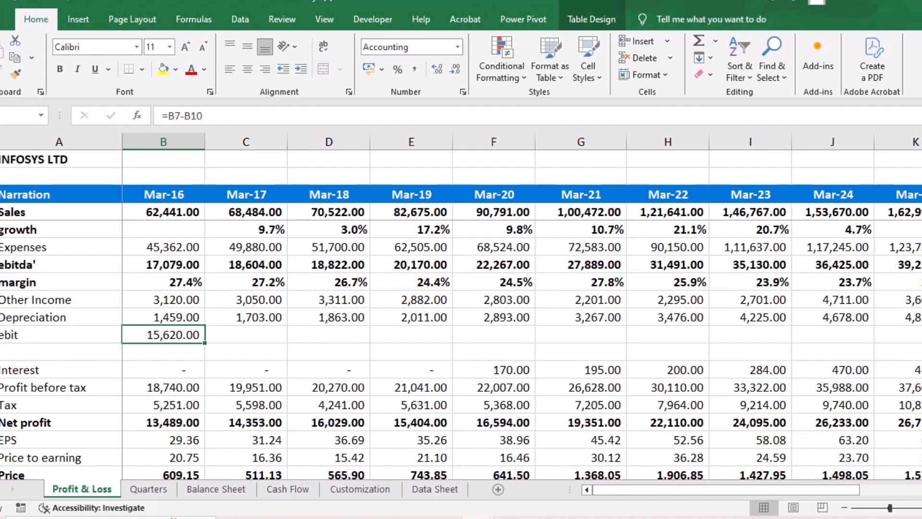
{"action": "left_click_drag", "start_coordinate": [205, 342], "coordinate": [794, 342]}
{"action": "scroll", "coordinate": [787, 338], "scroll_direction": "left", "scroll_amount": 3}
{"action": "scroll", "coordinate": [787, 339], "scroll_direction": "down", "scroll_amount": 1}
- Label the blank row under ebit "margin" and calculate the Mar-16 EBIT margin as =B11/B4
{"action": "left_click", "coordinate": [60, 334]}
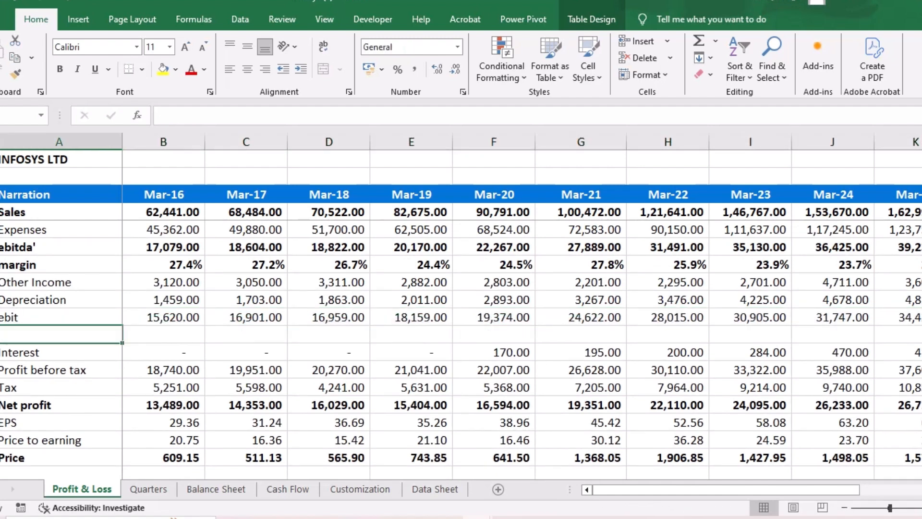
{"action": "type", "text": "margin"}
{"action": "key", "text": "Tab"}
{"action": "type", "text": "=B11"}
{"action": "key", "text": "Up"}
{"action": "key", "text": "Up"}
{"action": "key", "text": "Up"}
{"action": "key", "text": "Up"}
{"action": "key", "text": "Up"}
{"action": "key", "text": "Up"}
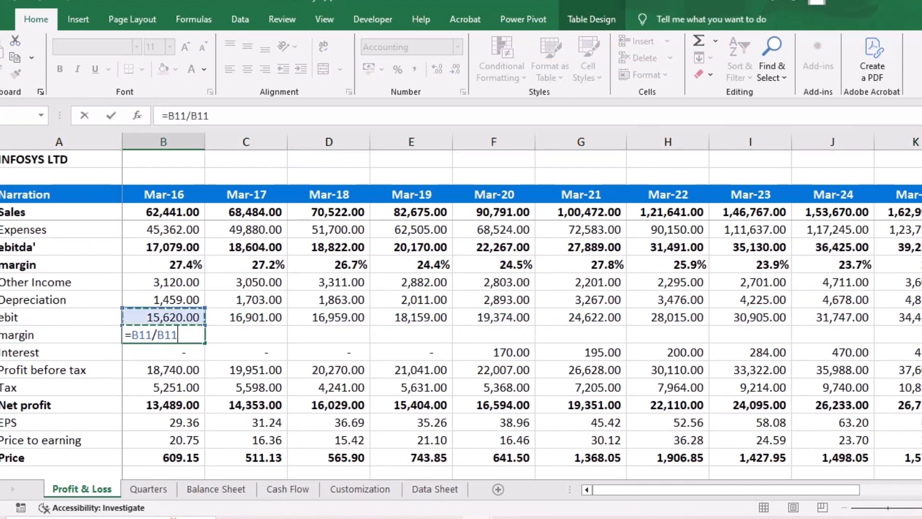
{"action": "key", "text": "Up"}
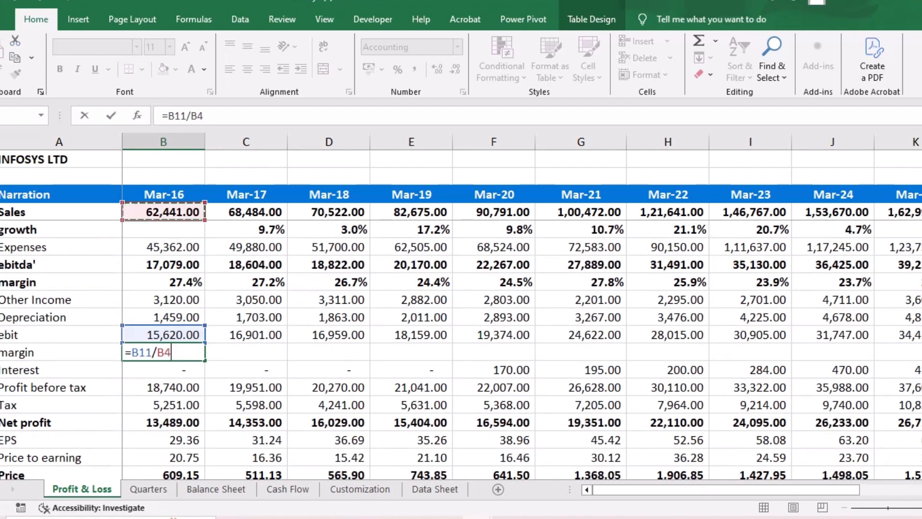
{"action": "key", "text": "Down"}
{"action": "key", "text": "Down"}
{"action": "key", "text": "Return"}
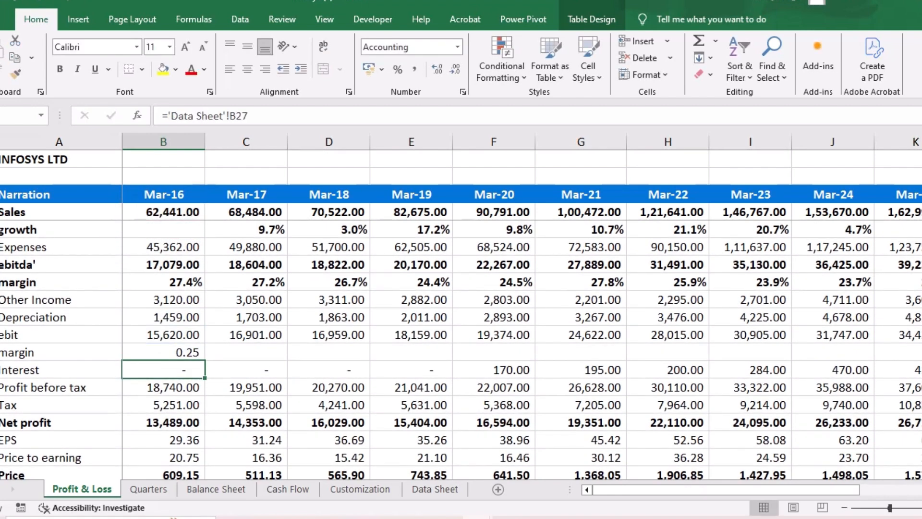
- Fill the EBIT margin formula across through Mar-25 and format the row as percentages with one decimal place
{"action": "key", "text": "Up"}
{"action": "left_click_drag", "start_coordinate": [204, 360], "coordinate": [691, 355]}
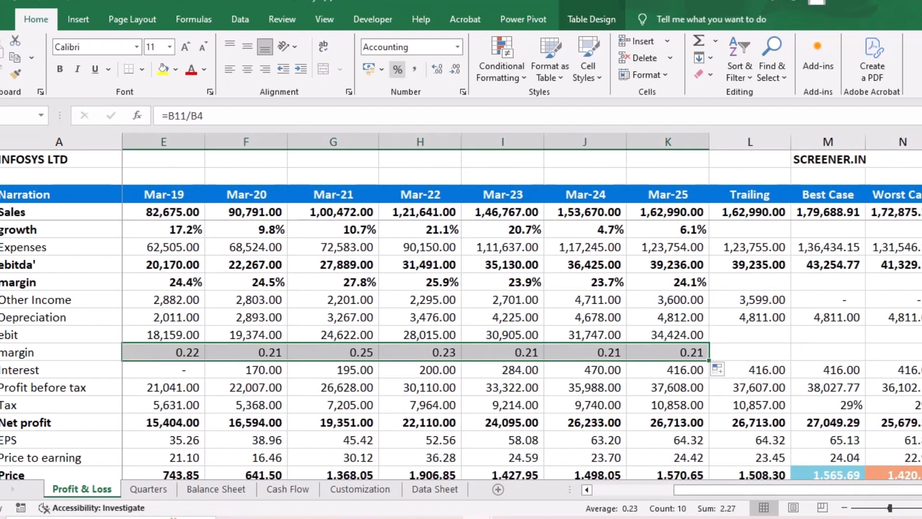
{"action": "left_click", "coordinate": [397, 69]}
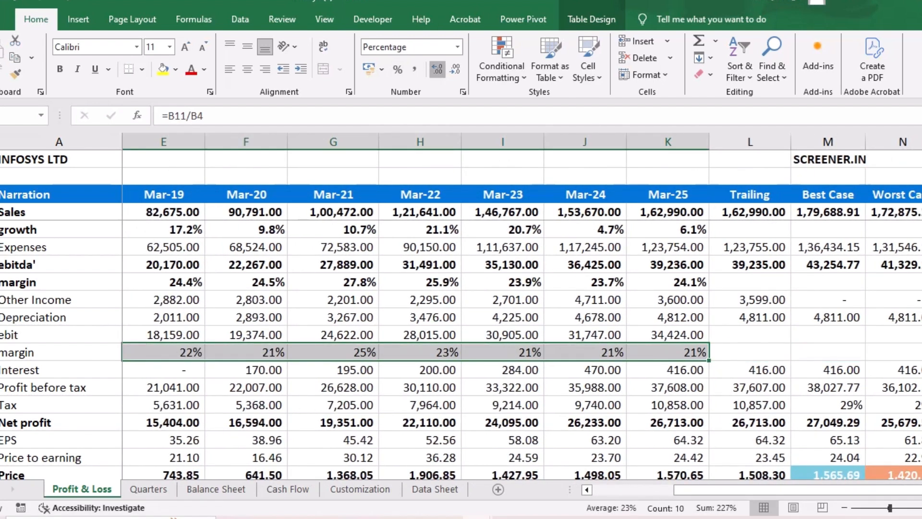
{"action": "left_click", "coordinate": [437, 69]}
- Review the growth, EBITDA margin and EBIT margin rows from Mar-16 through Mar-25
{"action": "key", "text": "ctrl+Right"}
{"action": "key", "text": "ctrl+Left"}
{"action": "key", "text": "Right"}
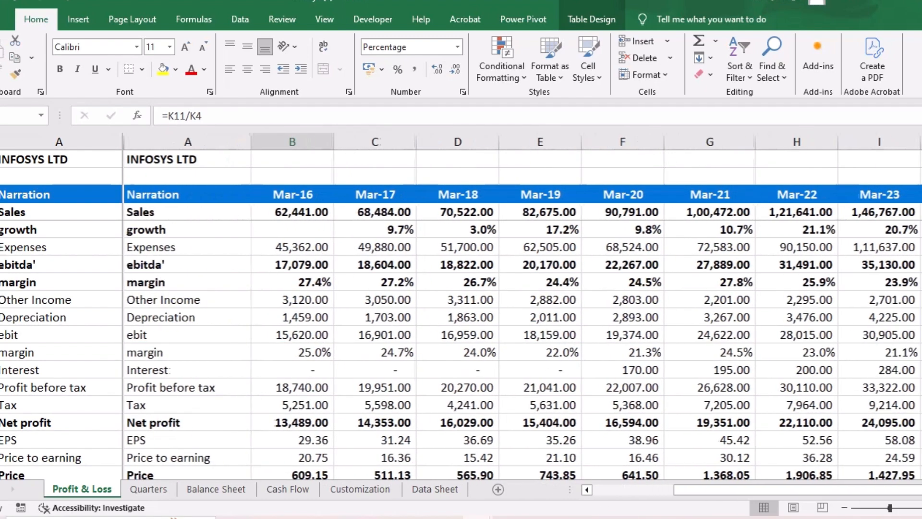
{"action": "scroll", "coordinate": [461, 336], "scroll_direction": "down", "scroll_amount": 1}
{"action": "scroll", "coordinate": [461, 336], "scroll_direction": "up", "scroll_amount": 1}
{"action": "scroll", "coordinate": [461, 336], "scroll_direction": "up", "scroll_amount": 1}
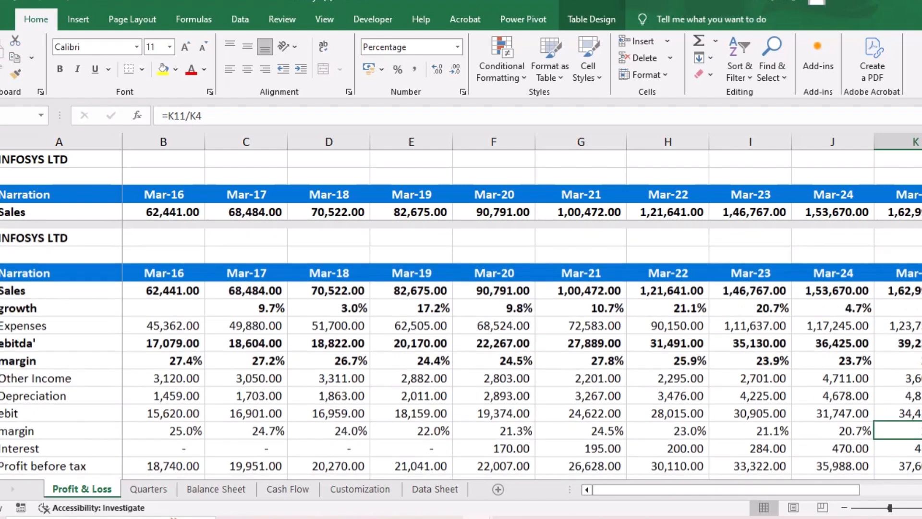
{"action": "scroll", "coordinate": [461, 336], "scroll_direction": "right", "scroll_amount": 1}
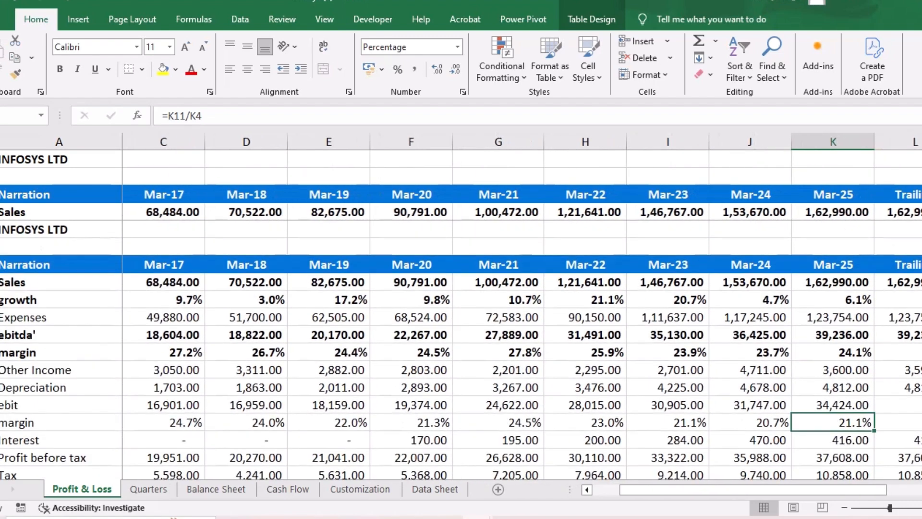
{"action": "scroll", "coordinate": [461, 336], "scroll_direction": "up", "scroll_amount": 1}
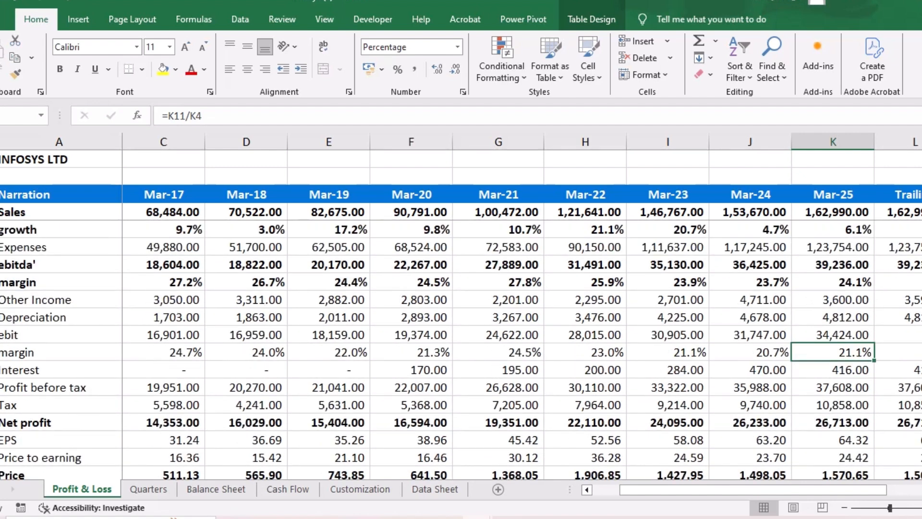
- Copy the Mar-25 EBITDA from the Profit & Loss sheet into the DCF model's actual EBITDA cell as a value
{"action": "left_click", "coordinate": [833, 265]}
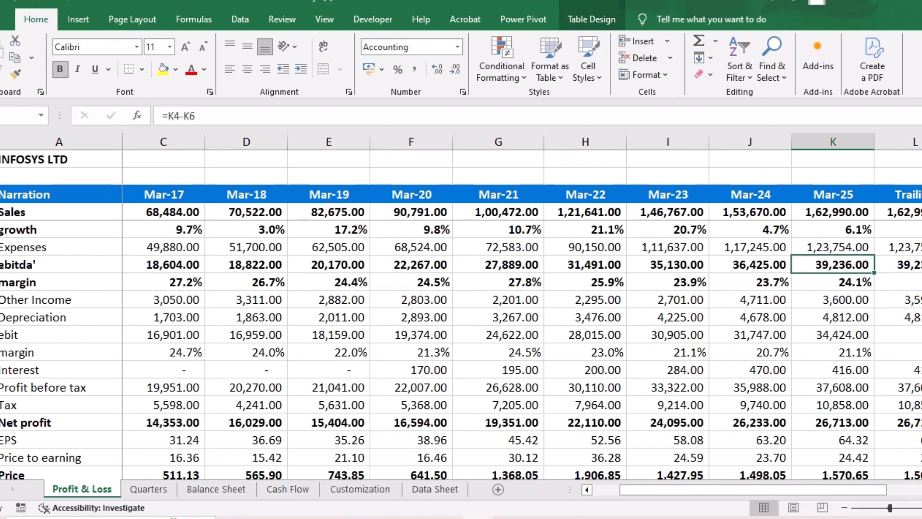
{"action": "key", "text": "ctrl+c"}
{"action": "key", "text": "alt+Tab"}
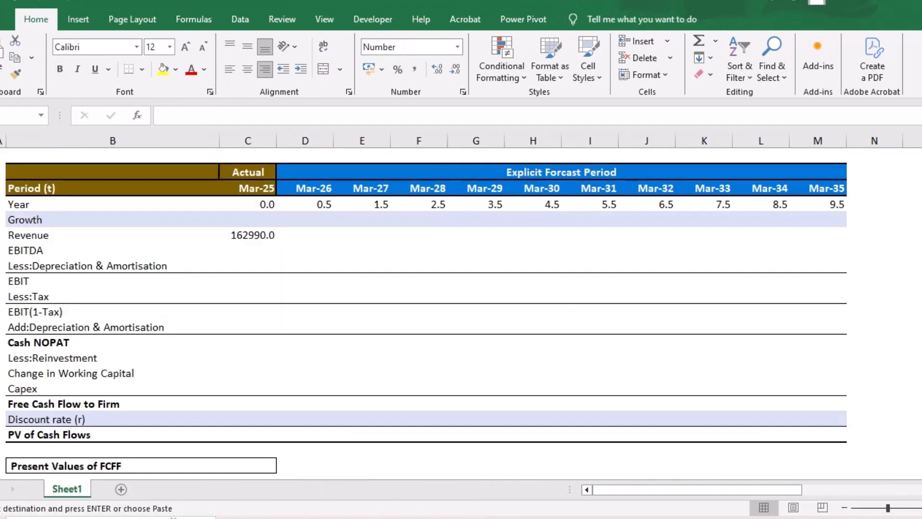
{"action": "key", "text": "Up"}
{"action": "key", "text": "Up"}
{"action": "key", "text": "Up"}
{"action": "key", "text": "Up"}
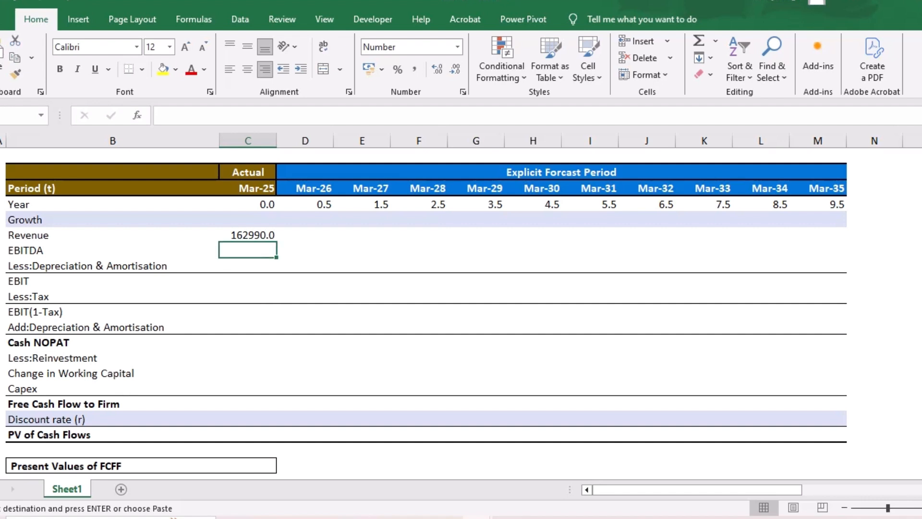
{"action": "key", "text": "ctrl+v"}
{"action": "key", "text": "ctrl"}
{"action": "key", "text": "v"}
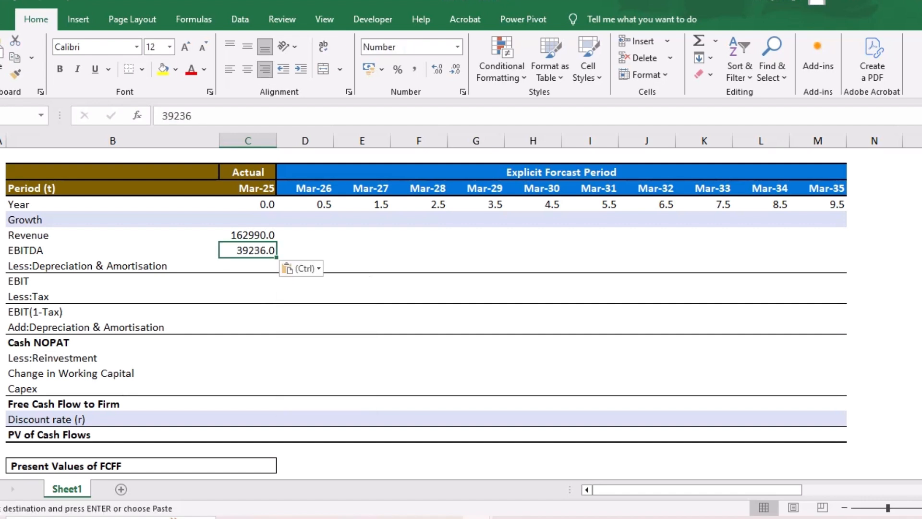
- Copy the Mar-25 depreciation from the Profit & Loss sheet into the DCF model's Less:Depreciation & Amortisation cell as a value
{"action": "key", "text": "Down"}
{"action": "key", "text": "alt+Tab"}
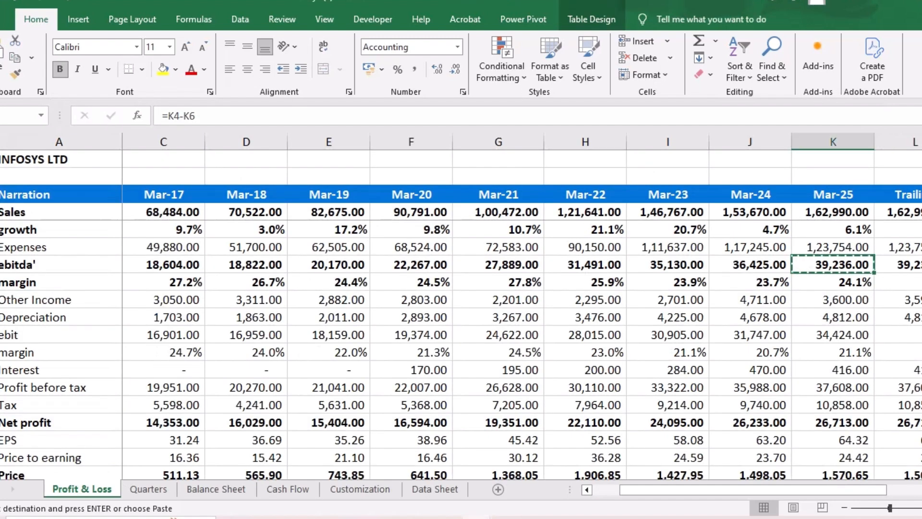
{"action": "left_click", "coordinate": [833, 317]}
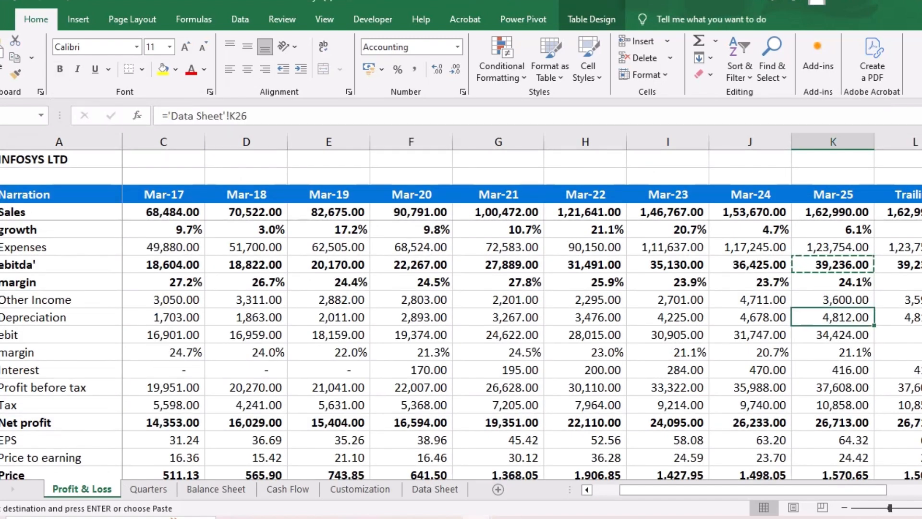
{"action": "key", "text": "ctrl+c"}
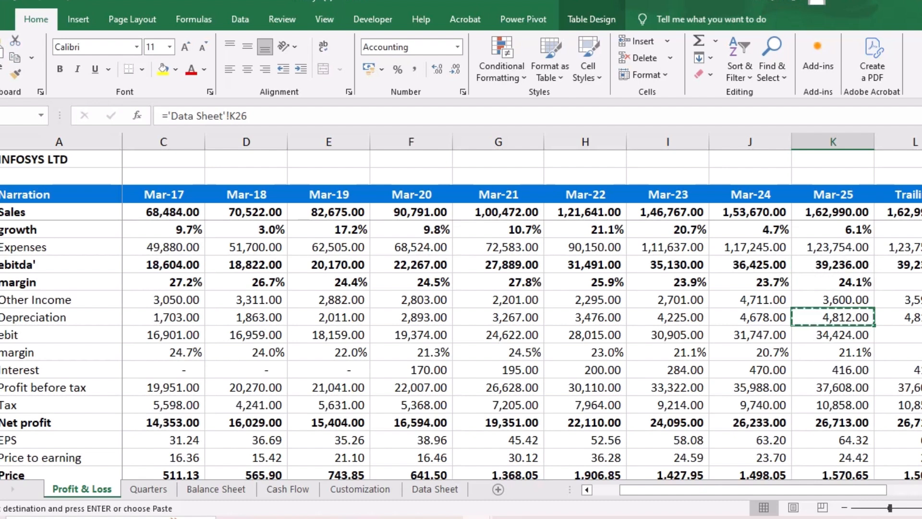
{"action": "key", "text": "alt+Tab"}
{"action": "key", "text": "ctrl+v"}
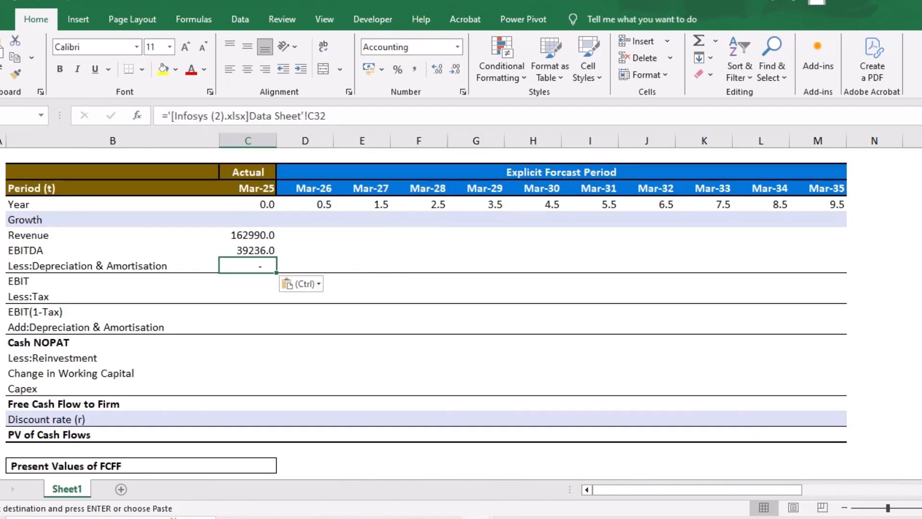
{"action": "left_click", "coordinate": [301, 284]}
{"action": "left_click", "coordinate": [291, 380]}
- Calculate the Mar-25 EBIT in the DCF model as =C15-C16, EBITDA less depreciation and amortisation
{"action": "key", "text": "Down"}
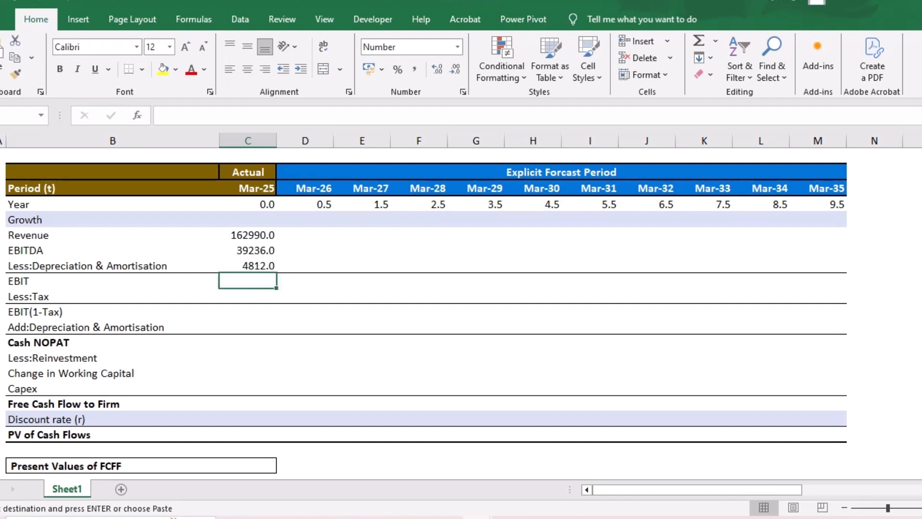
{"action": "key", "text": "Escape"}
{"action": "type", "text": "="}
{"action": "key", "text": "Up"}
{"action": "key", "text": "Up"}
{"action": "type", "text": "-"}
{"action": "key", "text": "Up"}
{"action": "key", "text": "ctrl+Return"}
{"action": "key", "text": "Return"}
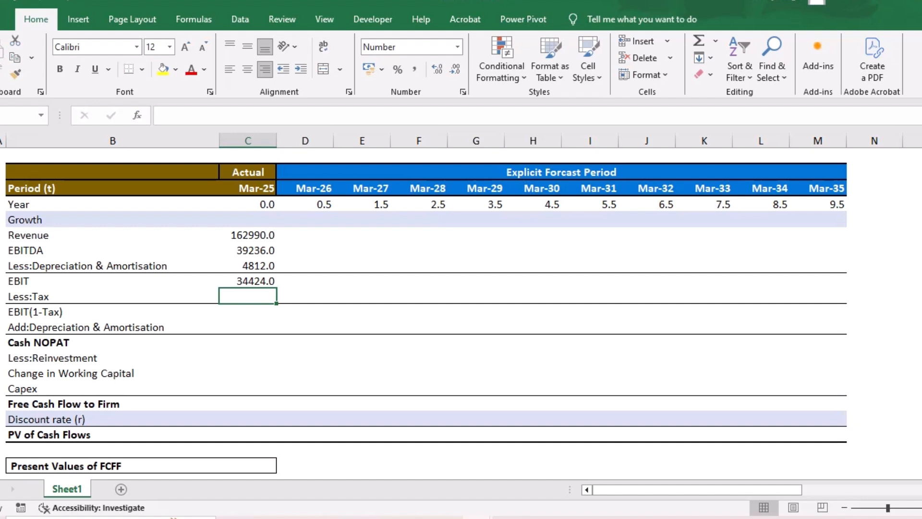
{"action": "key", "text": "Up"}
{"action": "scroll", "coordinate": [426, 288], "scroll_direction": "down", "scroll_amount": 1}
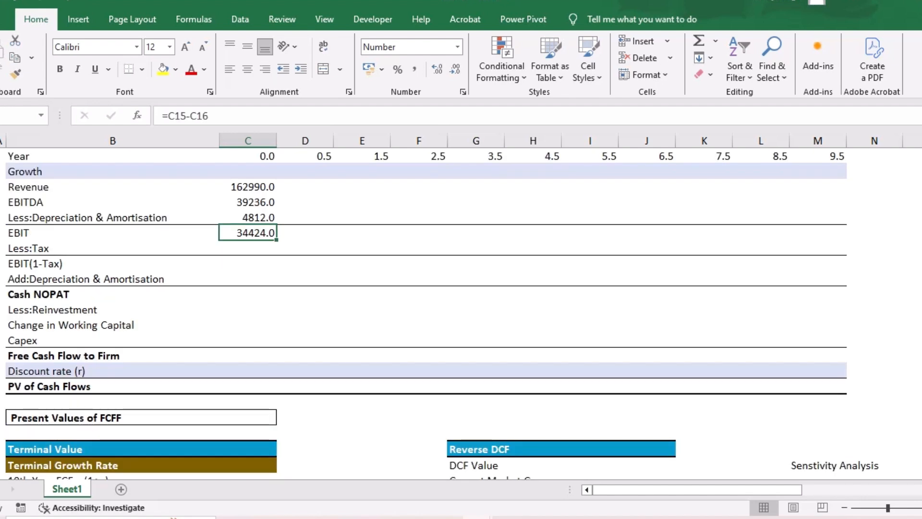
- Calculate the Mar-25 tax on EBIT at a 25% rate as =C17*0.25
{"action": "key", "text": "Down"}
{"action": "type", "text": "="}
{"action": "key", "text": "Up"}
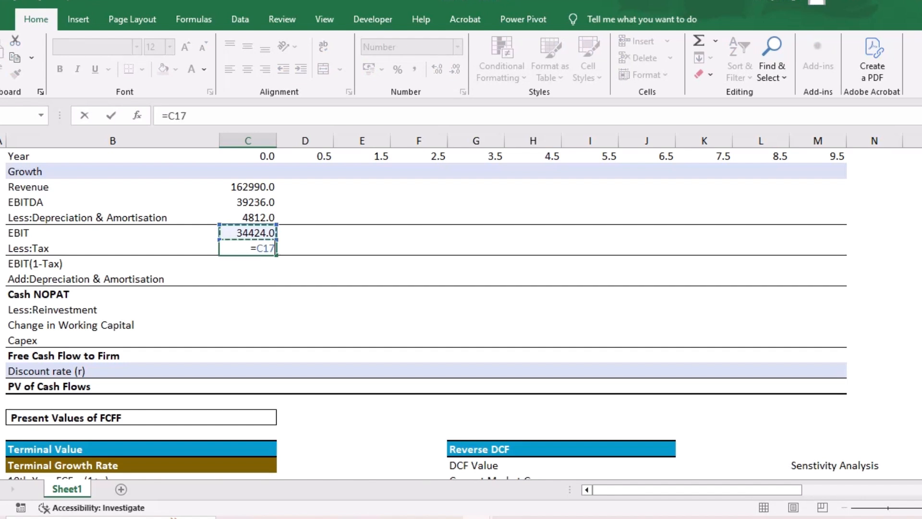
{"action": "type", "text": "*0.25"}
{"action": "key", "text": "Return"}
- Calculate the Mar-25 EBIT(1-Tax) by subtracting the tax from EBIT
{"action": "type", "text": "="}
{"action": "key", "text": "Up"}
{"action": "key", "text": "Up"}
{"action": "type", "text": "-"}
{"action": "key", "text": "Up"}
{"action": "key", "text": "Return"}
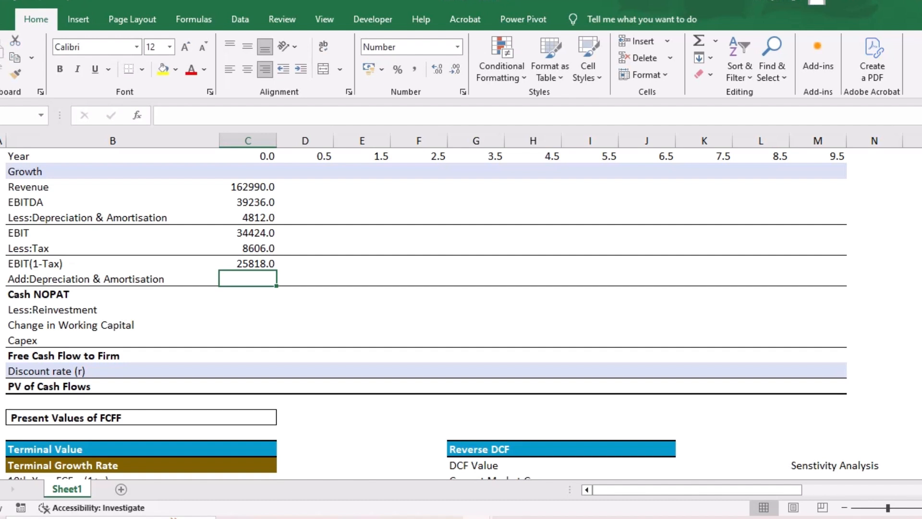
- Link the Mar-25 Add:Depreciation & Amortisation cell to the depreciation amount deducted above EBIT
{"action": "type", "text": "="}
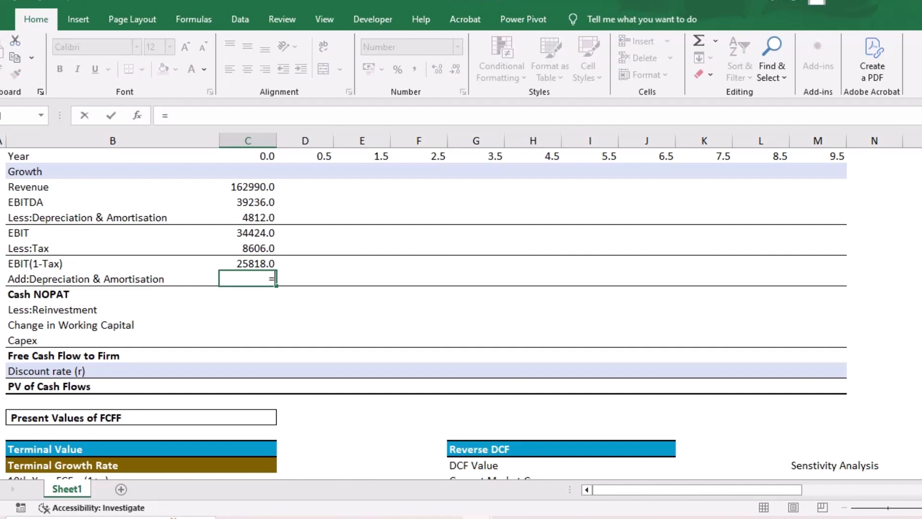
{"action": "key", "text": "Up"}
{"action": "key", "text": "Up"}
{"action": "key", "text": "Up"}
{"action": "key", "text": "Up"}
{"action": "key", "text": "Return"}
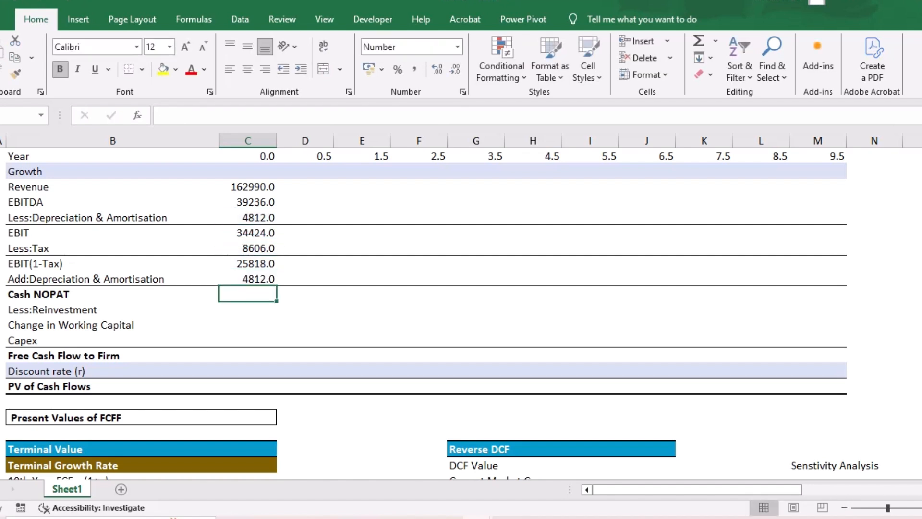
- Calculate the Mar-25 Cash NOPAT as =C19+C20
{"action": "type", "text": "="}
{"action": "key", "text": "Up"}
{"action": "key", "text": "Up"}
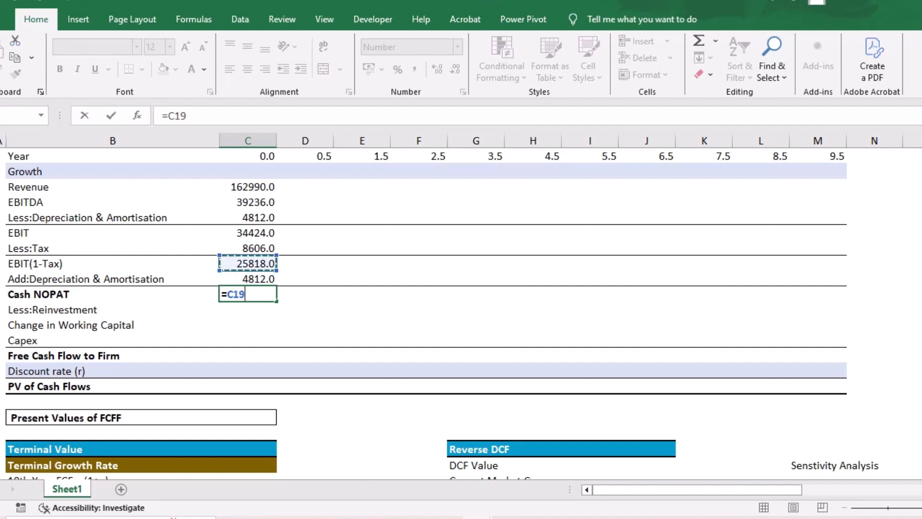
{"action": "type", "text": "+"}
{"action": "key", "text": "Up"}
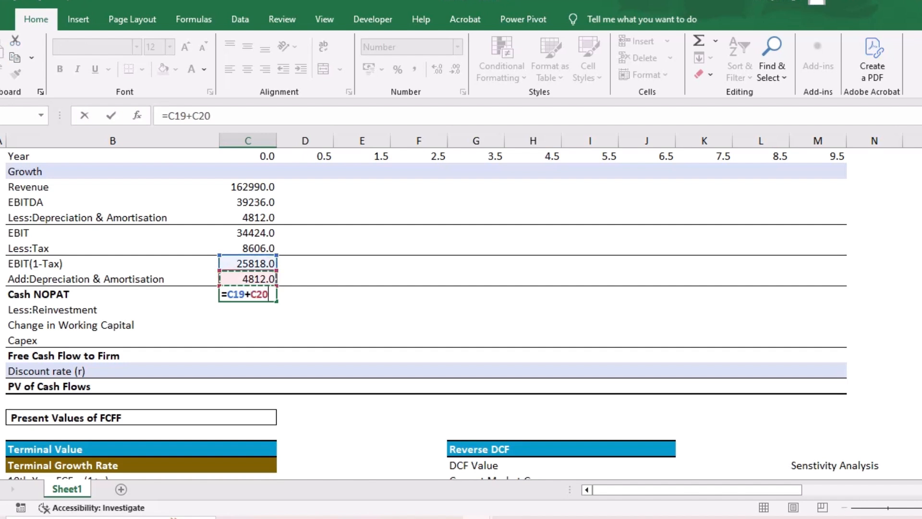
{"action": "key", "text": "Return"}
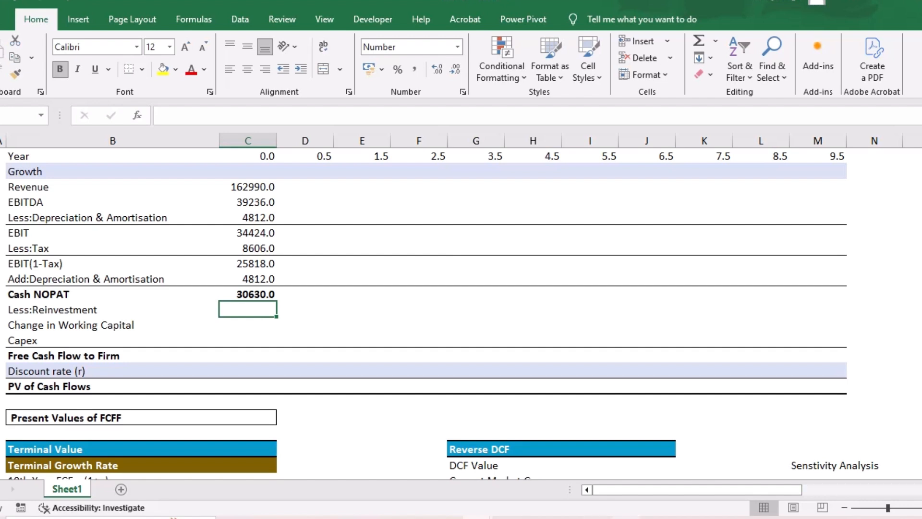
- Switch to the Infosys page on Screener and expand Cash from Investing Activity in the Cash Flows table
{"action": "mouse_move", "coordinate": [626, 518]}
{"action": "mouse_move", "coordinate": [595, 517]}
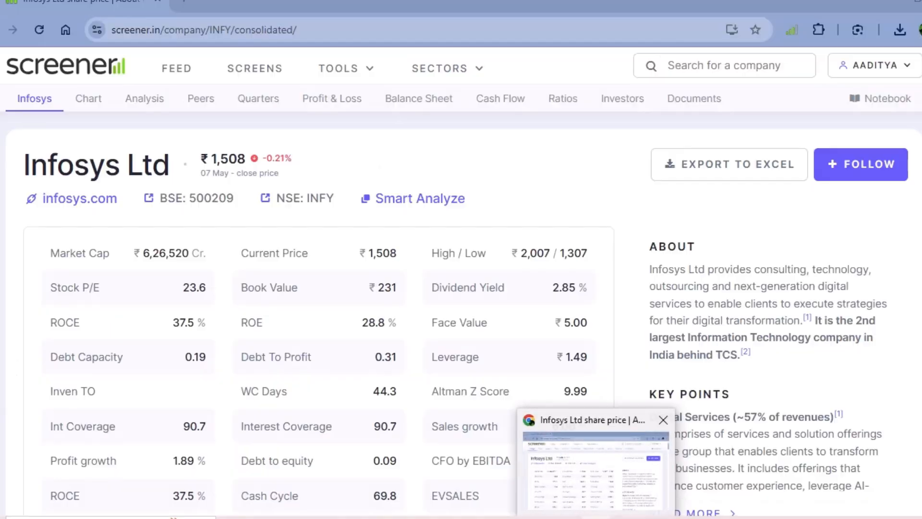
{"action": "left_click", "coordinate": [596, 469]}
{"action": "scroll", "coordinate": [461, 307], "scroll_direction": "down", "scroll_amount": 20}
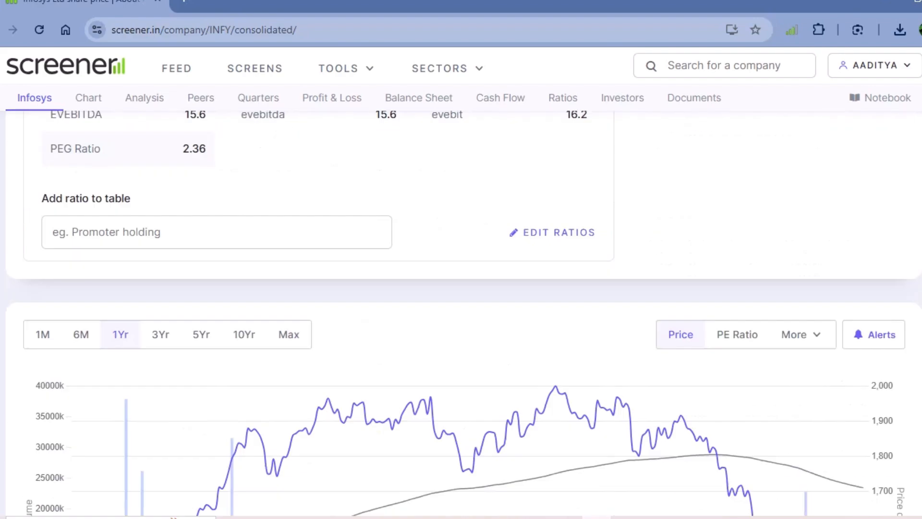
{"action": "scroll", "coordinate": [461, 308], "scroll_direction": "down", "scroll_amount": 6}
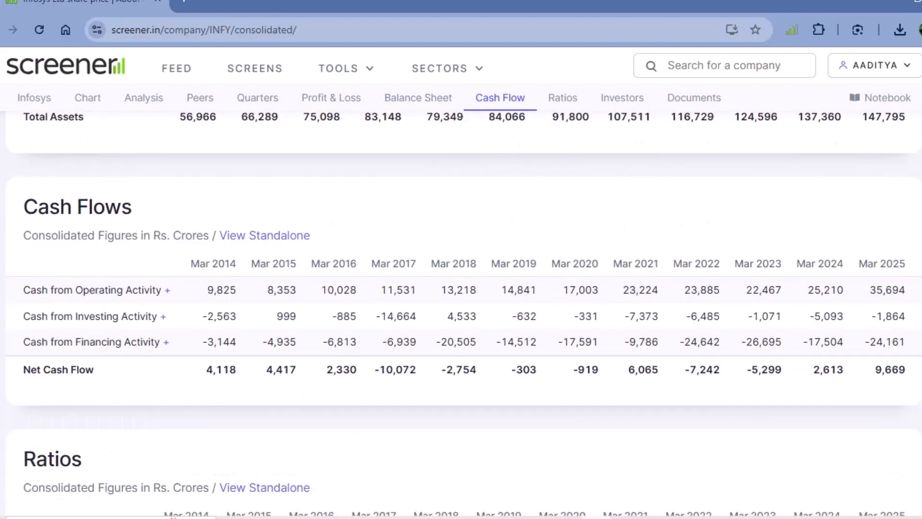
{"action": "left_click", "coordinate": [94, 230]}
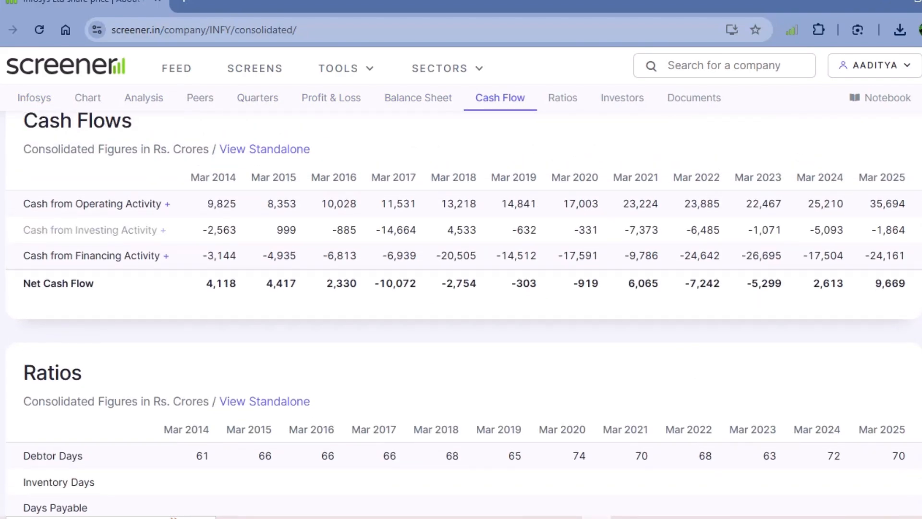
{"action": "scroll", "coordinate": [461, 307], "scroll_direction": "down", "scroll_amount": 1}
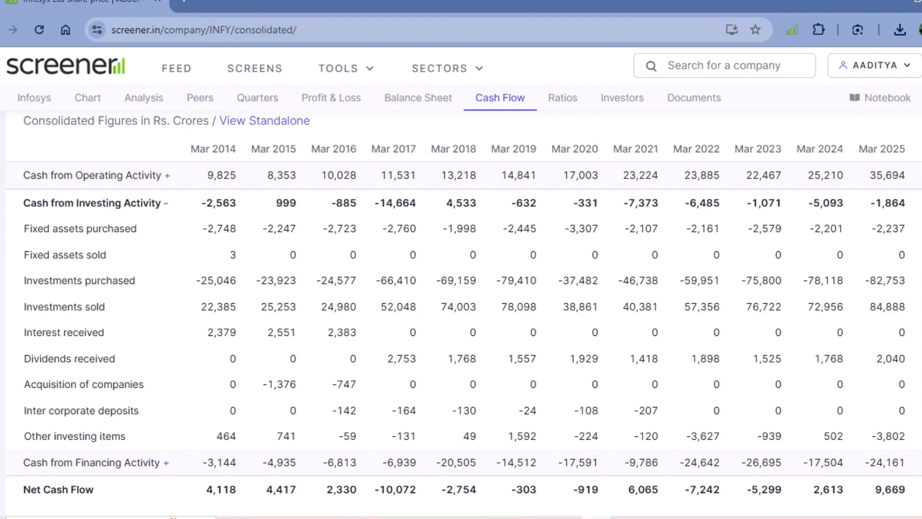
{"action": "scroll", "coordinate": [463, 307], "scroll_direction": "up", "scroll_amount": 2}
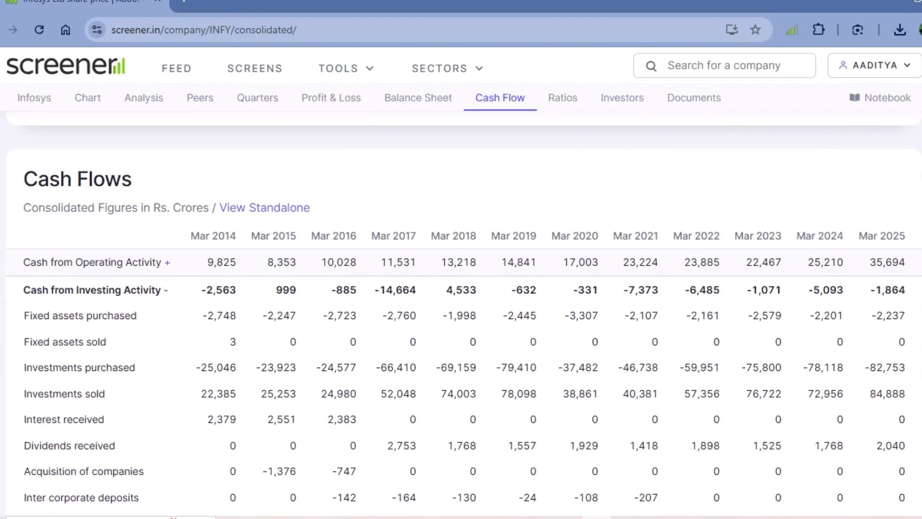
{"action": "scroll", "coordinate": [463, 307], "scroll_direction": "down", "scroll_amount": 1}
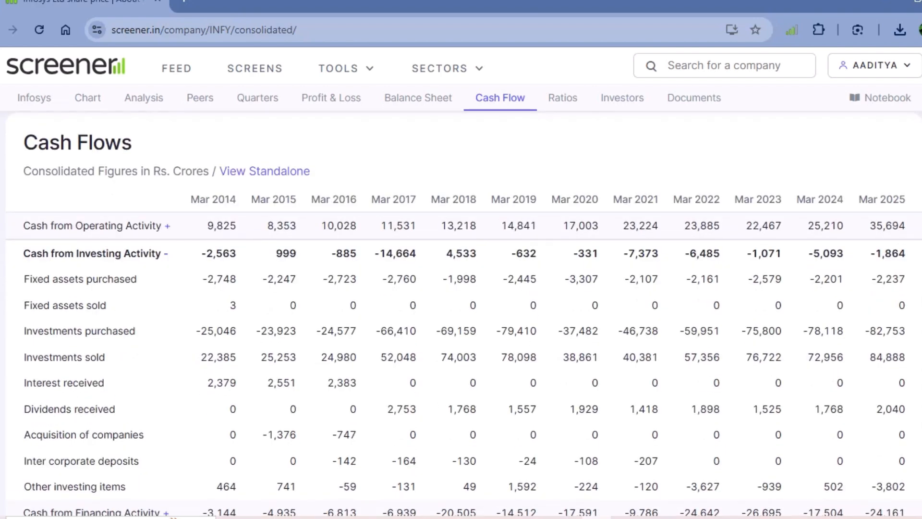
- Copy the Mar 2021 to Mar 2025 Fixed assets purchased figures into the DCF sheet, starting in column P of the Add:Depreciation & Amortisation row
{"action": "left_click_drag", "start_coordinate": [24, 279], "coordinate": [136, 279]}
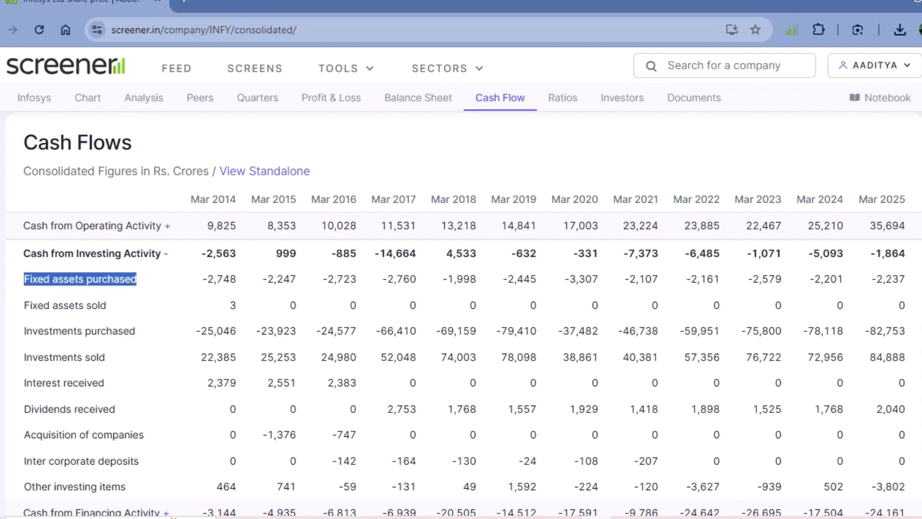
{"action": "left_click_drag", "start_coordinate": [24, 305], "coordinate": [107, 305]}
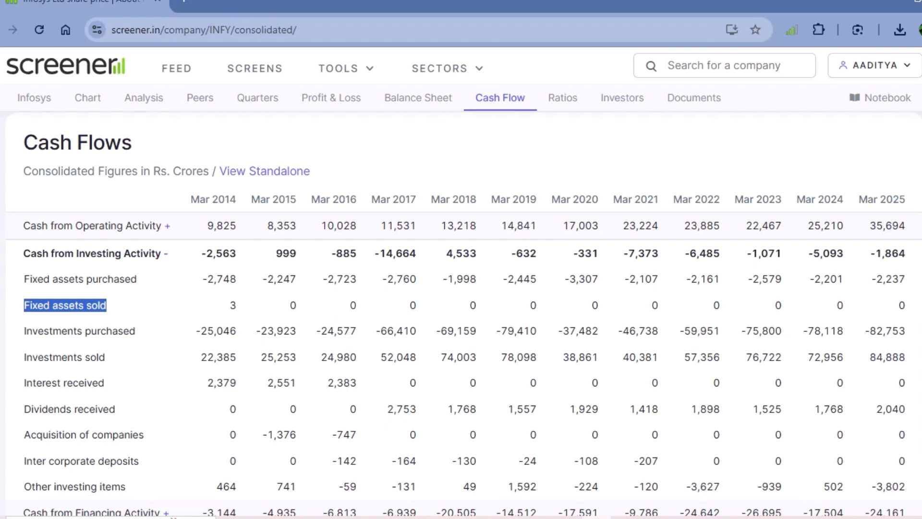
{"action": "left_click_drag", "start_coordinate": [527, 306], "coordinate": [907, 305]}
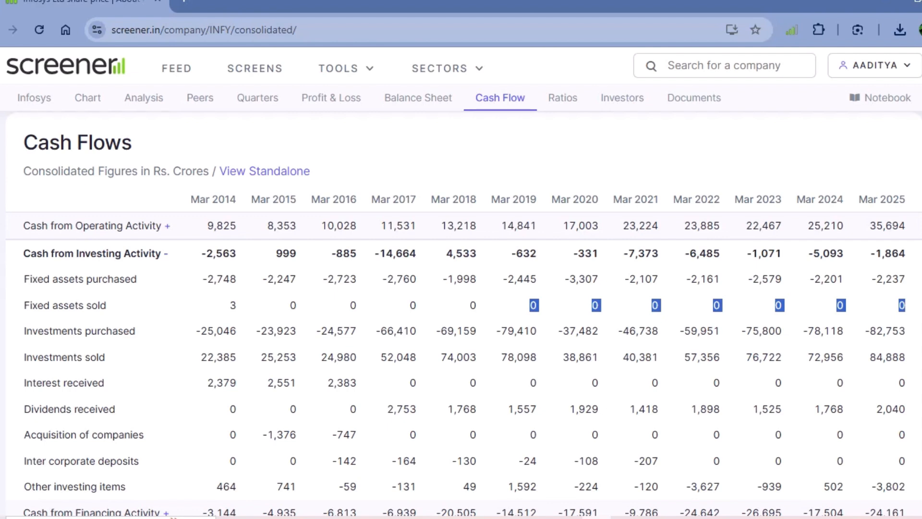
{"action": "left_click_drag", "start_coordinate": [628, 279], "coordinate": [905, 279]}
{"action": "key", "text": "ctrl+c"}
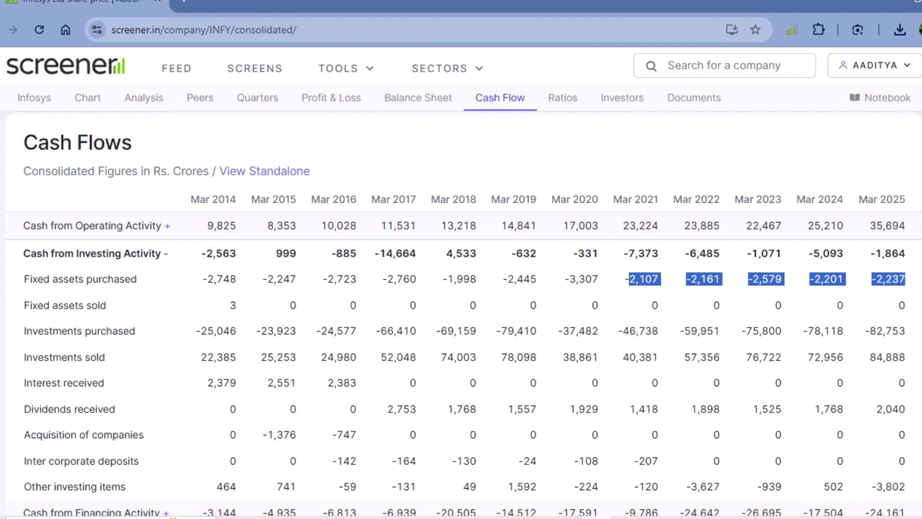
{"action": "key", "text": "super+space"}
{"action": "key", "text": "alt+Tab"}
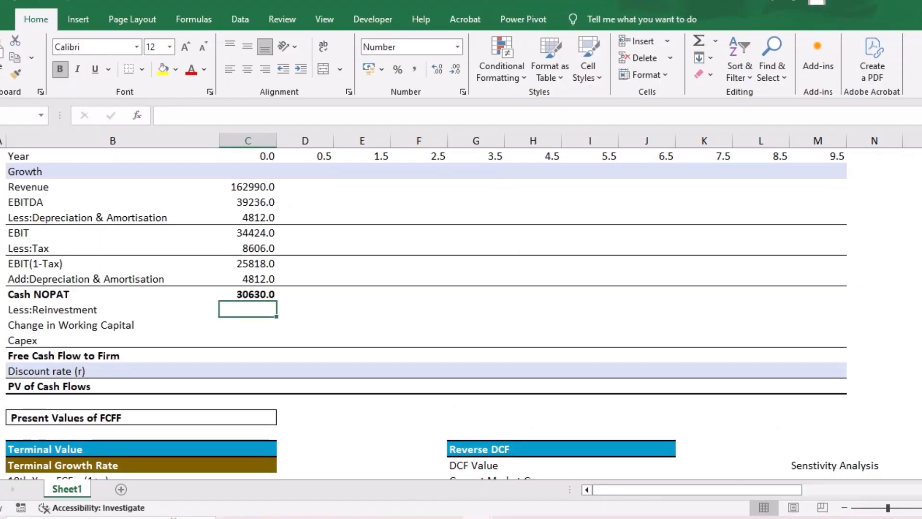
{"action": "scroll", "coordinate": [759, 279], "scroll_direction": "right", "scroll_amount": 2}
{"action": "left_click", "coordinate": [758, 278]}
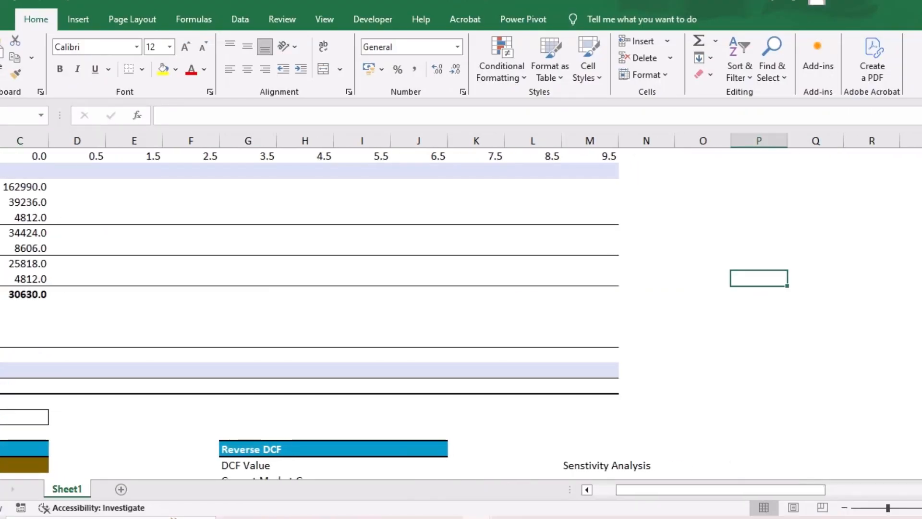
{"action": "key", "text": "ctrl+v"}
- Enter -1 in a helper cell two rows below the last pasted capex figure and copy it
{"action": "scroll", "coordinate": [165, 134], "scroll_direction": "down", "scroll_amount": 3}
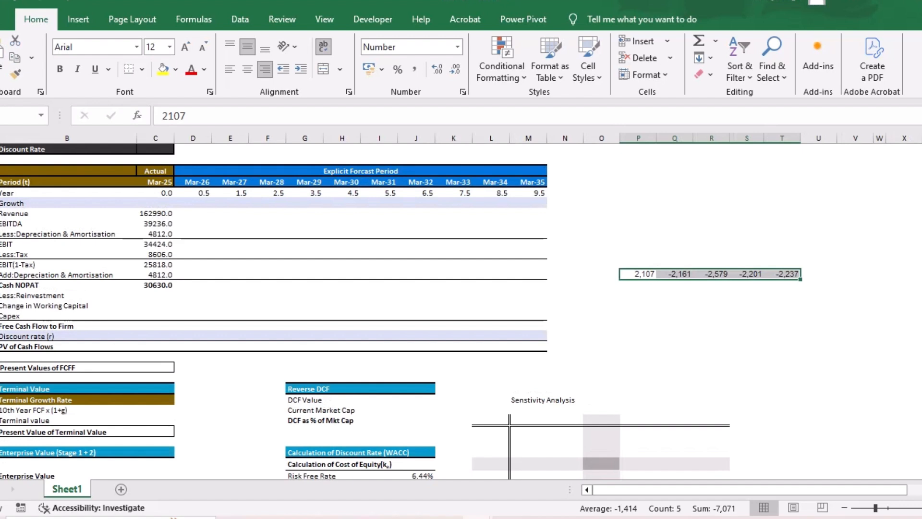
{"action": "left_click", "coordinate": [781, 295]}
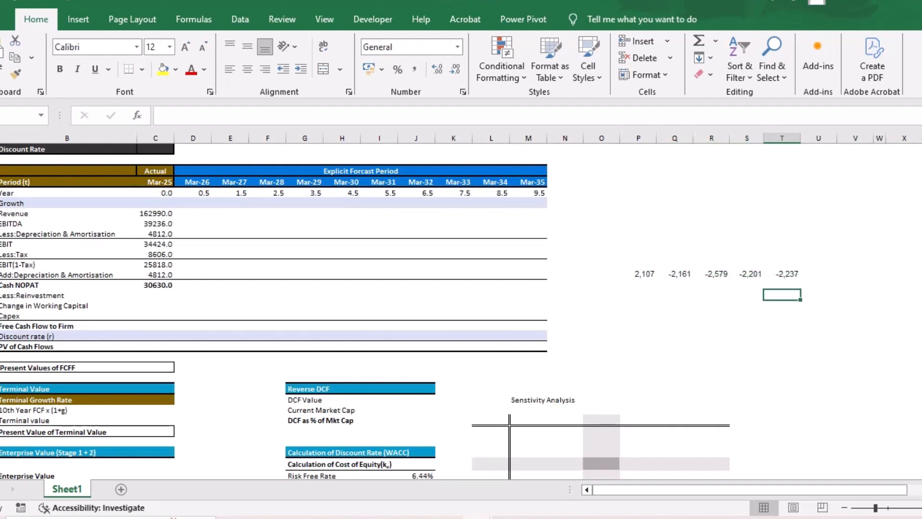
{"action": "type", "text": "-1"}
{"action": "key", "text": "ctrl+Return"}
{"action": "key", "text": "ctrl+c"}
{"action": "left_click_drag", "start_coordinate": [643, 273], "coordinate": [795, 274]}
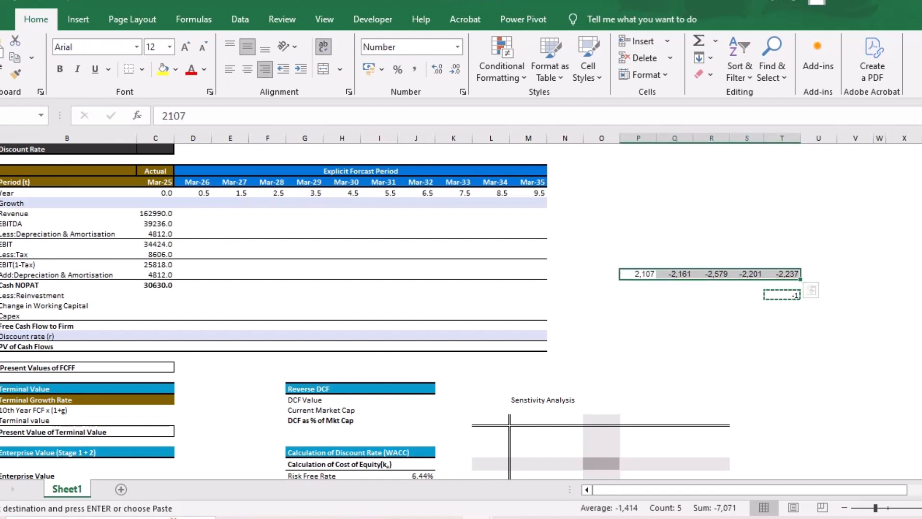
{"action": "key", "text": "alt+Tab"}
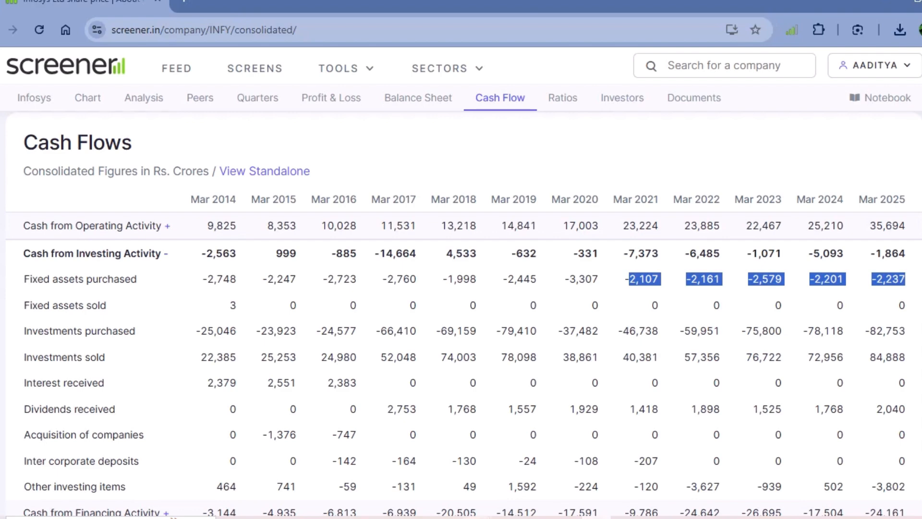
{"action": "key", "text": "alt+Tab"}
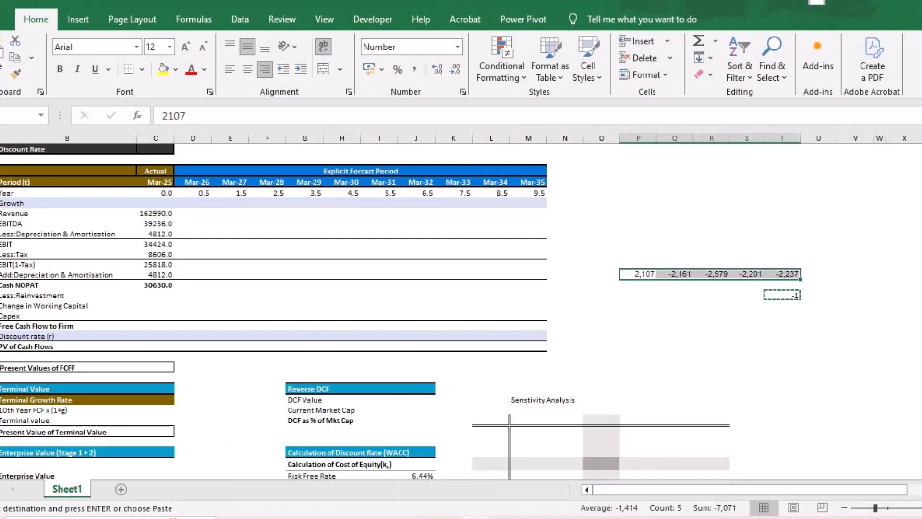
- Multiply the four negative capex figures by the copied -1 using Paste Special
{"action": "left_click", "coordinate": [746, 315]}
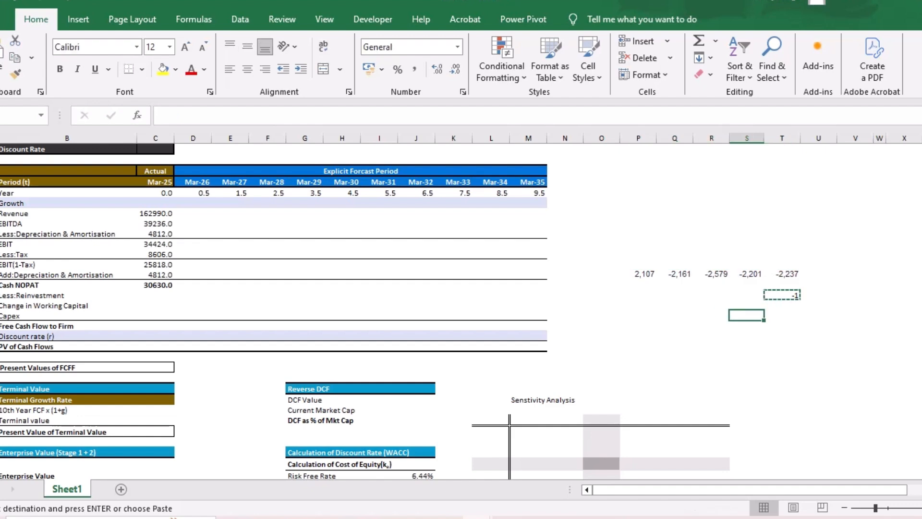
{"action": "left_click_drag", "start_coordinate": [675, 274], "coordinate": [781, 274]}
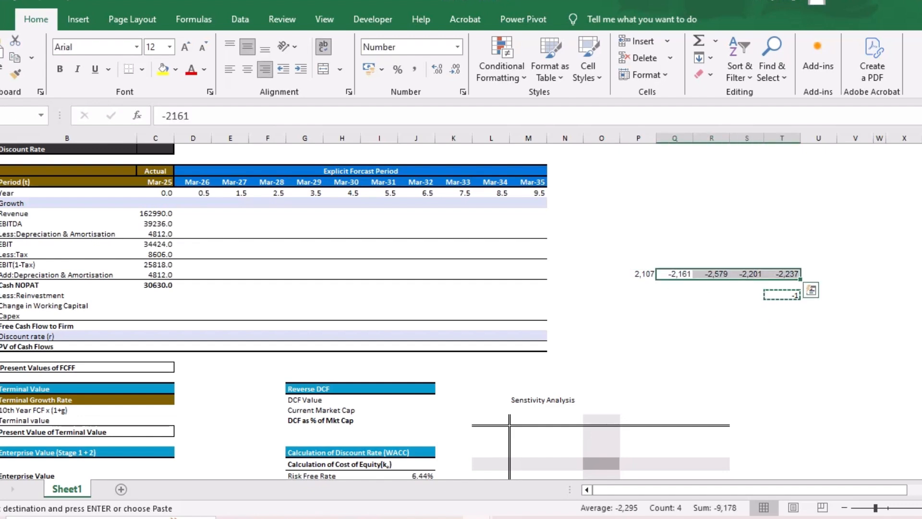
{"action": "key", "text": "ctrl+alt+v"}
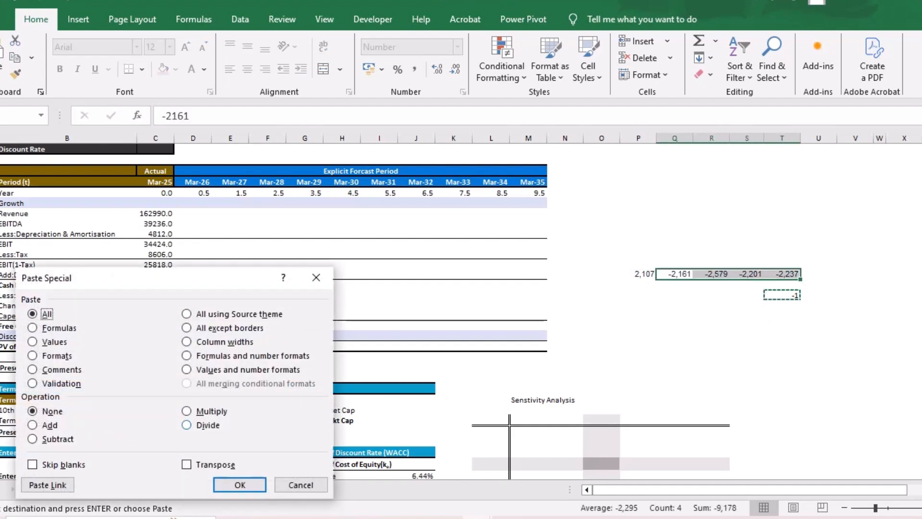
{"action": "key", "text": "m"}
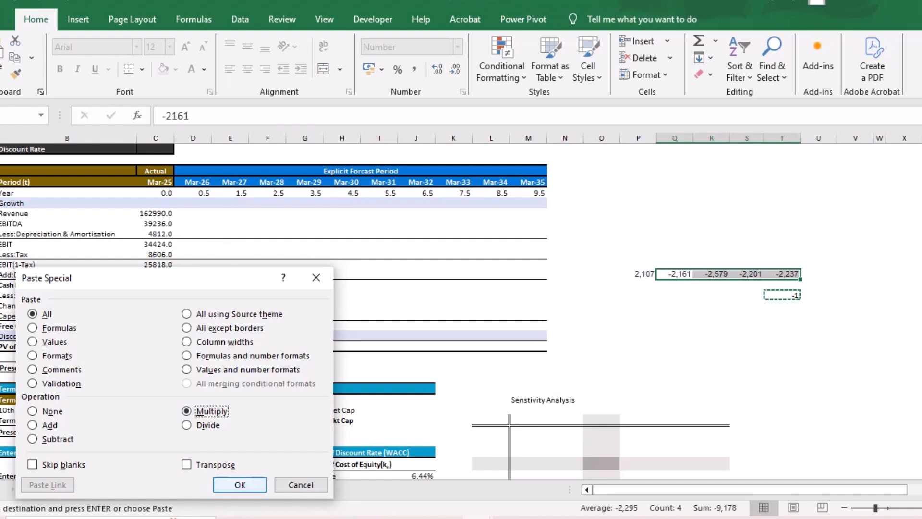
{"action": "key", "text": "Return"}
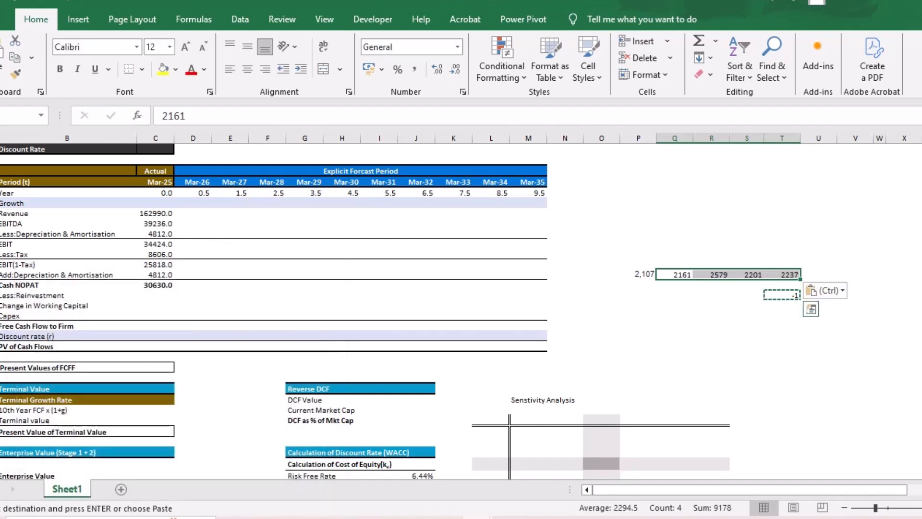
- Copy the latest capex figure, 2237, into the Mar-25 Capex cell of the DCF table
{"action": "key", "text": "ctrl+Right"}
{"action": "key", "text": "ctrl+c"}
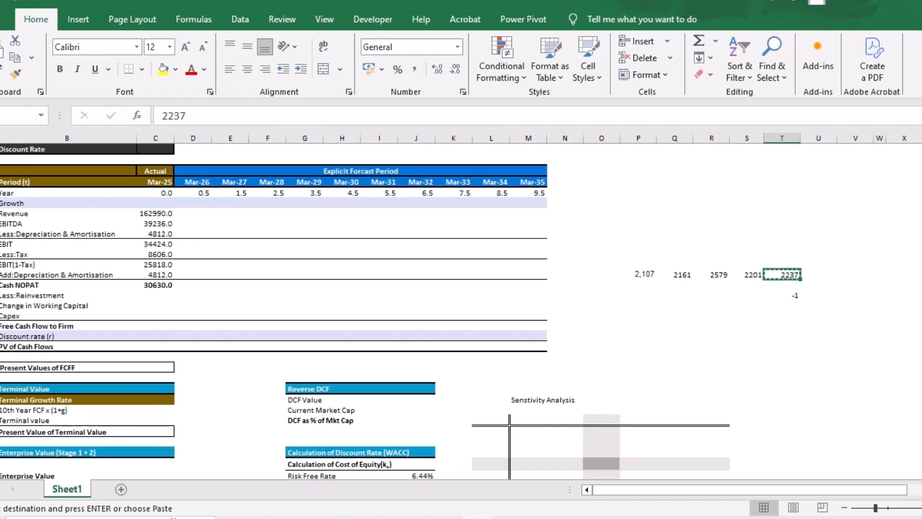
{"action": "left_click", "coordinate": [155, 316]}
{"action": "key", "text": "ctrl+v"}
{"action": "scroll", "coordinate": [461, 312], "scroll_direction": "up", "scroll_amount": 1}
{"action": "scroll", "coordinate": [461, 312], "scroll_direction": "up", "scroll_amount": 1}
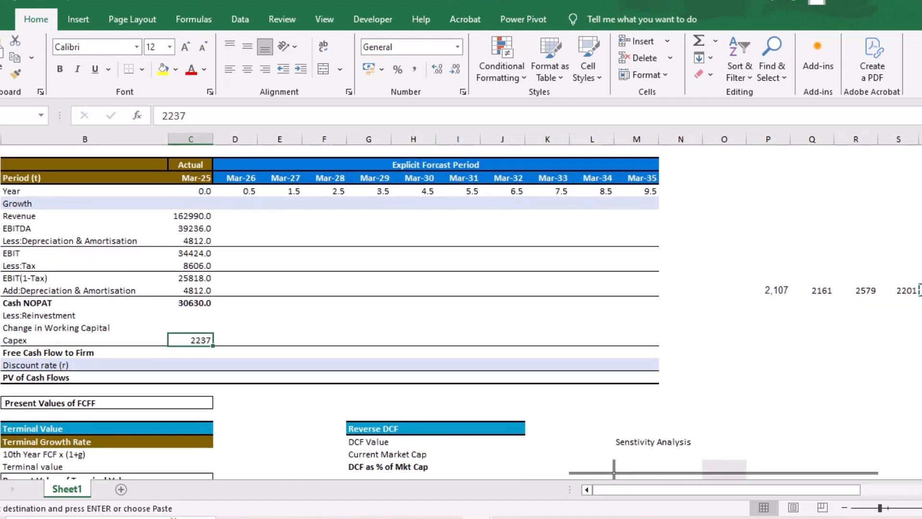
- Label the pasted row of figures "last 5 yrs capex" in the cell above its first value
{"action": "scroll", "coordinate": [461, 312], "scroll_direction": "right", "scroll_amount": 1}
{"action": "scroll", "coordinate": [461, 312], "scroll_direction": "left", "scroll_amount": 1}
{"action": "left_click", "coordinate": [756, 278]}
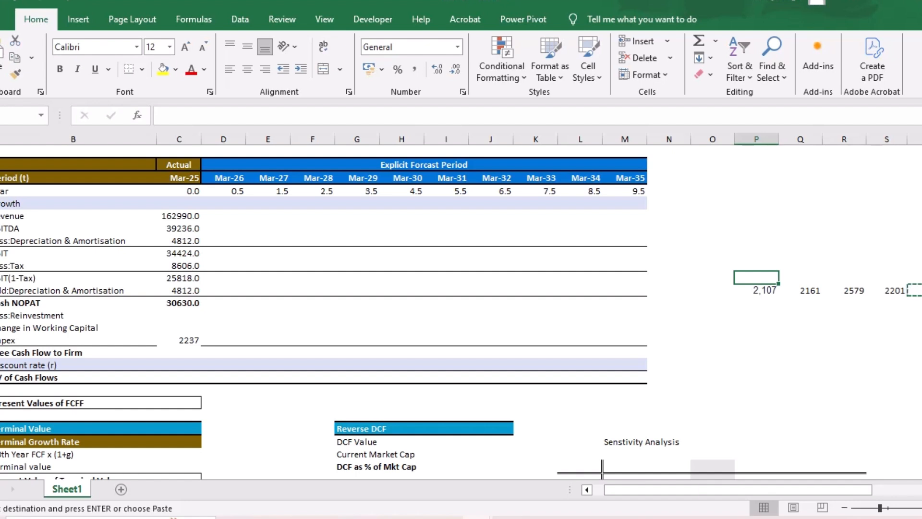
{"action": "type", "text": "last 5 yrs cacpex"}
{"action": "key", "text": "BackSpace"}
{"action": "key", "text": "BackSpace"}
{"action": "key", "text": "BackSpace"}
{"action": "key", "text": "BackSpace"}
{"action": "key", "text": "BackSpace"}
{"action": "key", "text": "BackSpace"}
{"action": "type", "text": "capes"}
{"action": "key", "text": "BackSpace"}
{"action": "type", "text": "x"}
{"action": "key", "text": "Return"}
{"action": "scroll", "coordinate": [461, 307], "scroll_direction": "left", "scroll_amount": 1}
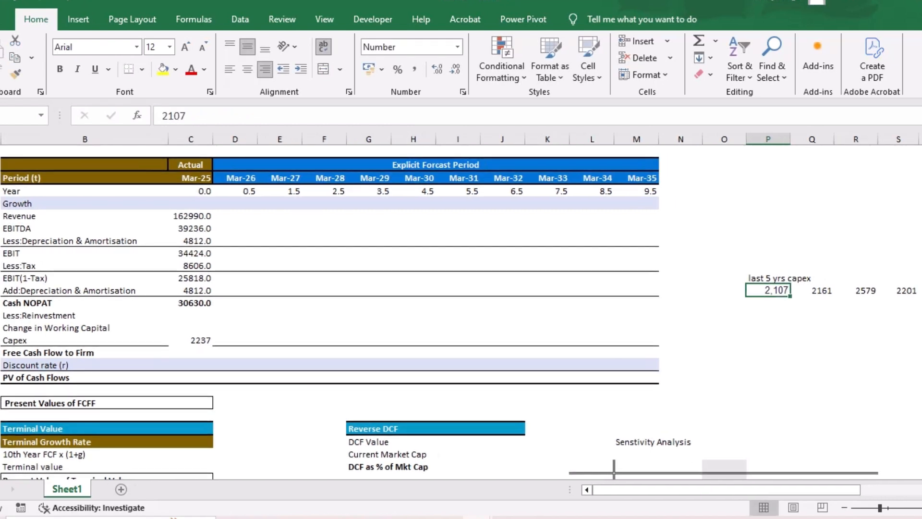
{"action": "left_click", "coordinate": [191, 340]}
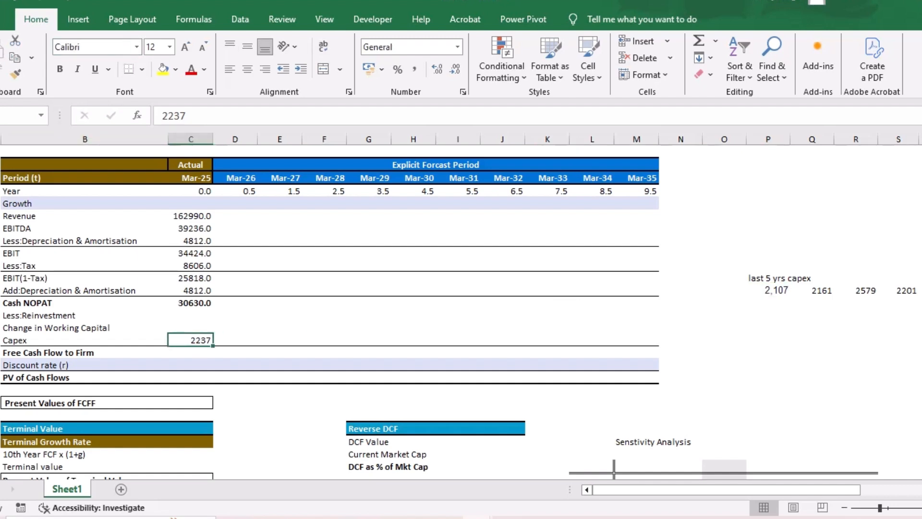
{"action": "left_click", "coordinate": [235, 327]}
{"action": "left_click", "coordinate": [324, 303]}
{"action": "scroll", "coordinate": [324, 303], "scroll_direction": "down", "scroll_amount": 2}
{"action": "scroll", "coordinate": [324, 303], "scroll_direction": "up", "scroll_amount": 1}
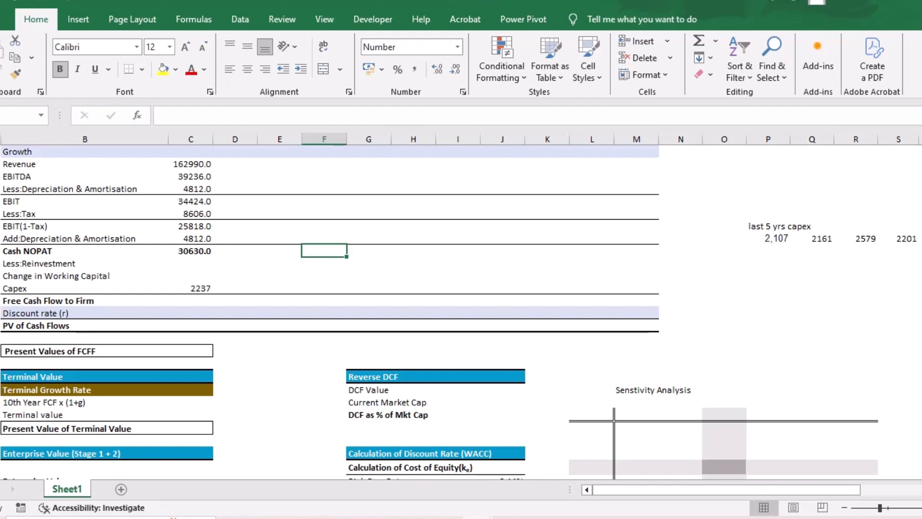
- Enter the note "working captial= debtor+inventory- payables" in column D above the Change in Working Capital Calculation table
{"action": "scroll", "coordinate": [440, 288], "scroll_direction": "down", "scroll_amount": 15}
{"action": "scroll", "coordinate": [439, 288], "scroll_direction": "down", "scroll_amount": 1}
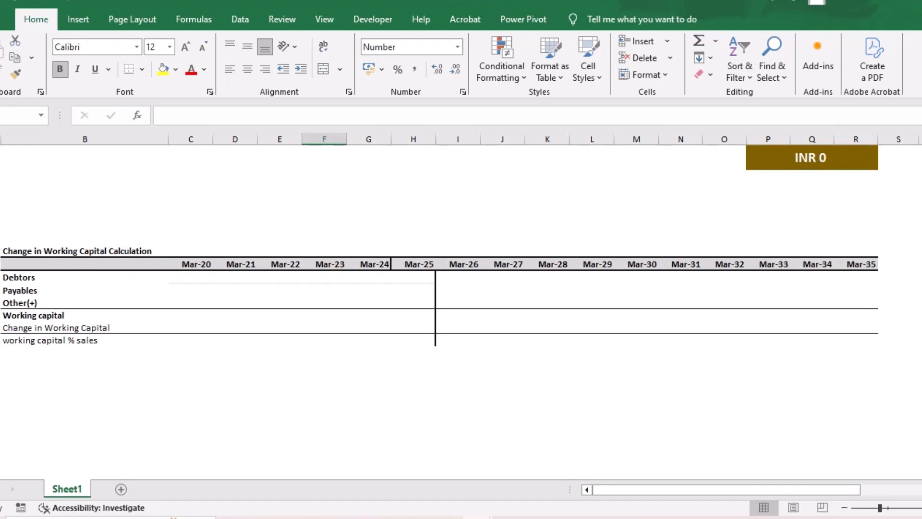
{"action": "left_click", "coordinate": [234, 213]}
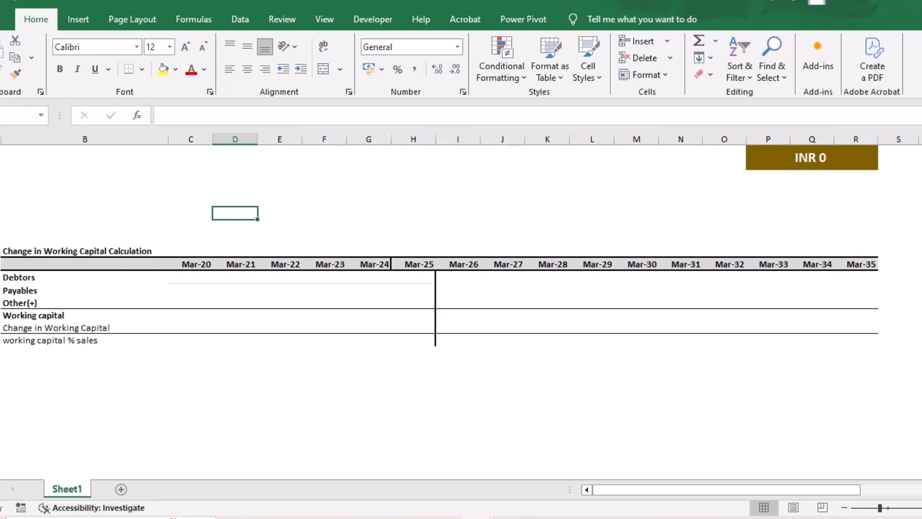
{"action": "type", "text": "working captial"}
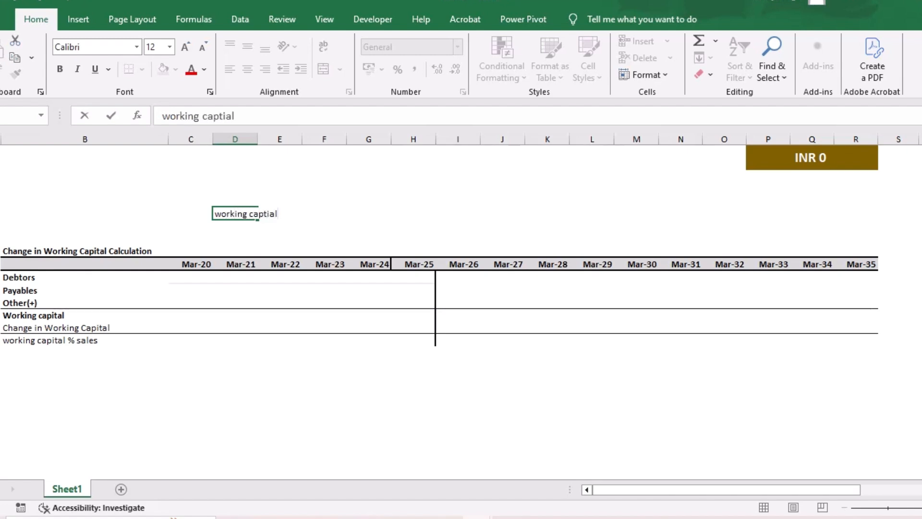
{"action": "key", "text": "BackSpace"}
{"action": "type", "text": "= re"}
{"action": "key", "text": "BackSpace"}
{"action": "key", "text": "BackSpace"}
{"action": "type", "text": "debtor+inventoer"}
{"action": "key", "text": "BackSpace"}
{"action": "key", "text": "BackSpace"}
{"action": "type", "text": "ry"}
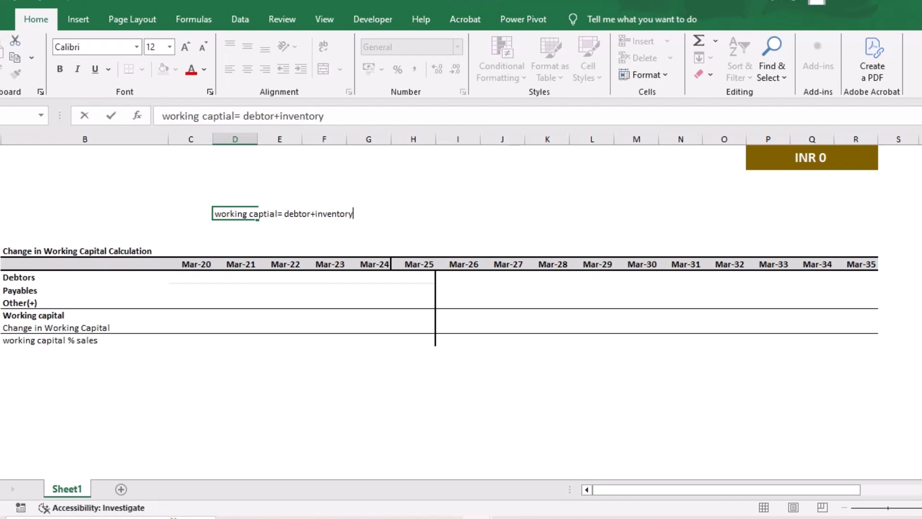
{"action": "type", "text": "- payables"}
{"action": "key", "text": "Return"}
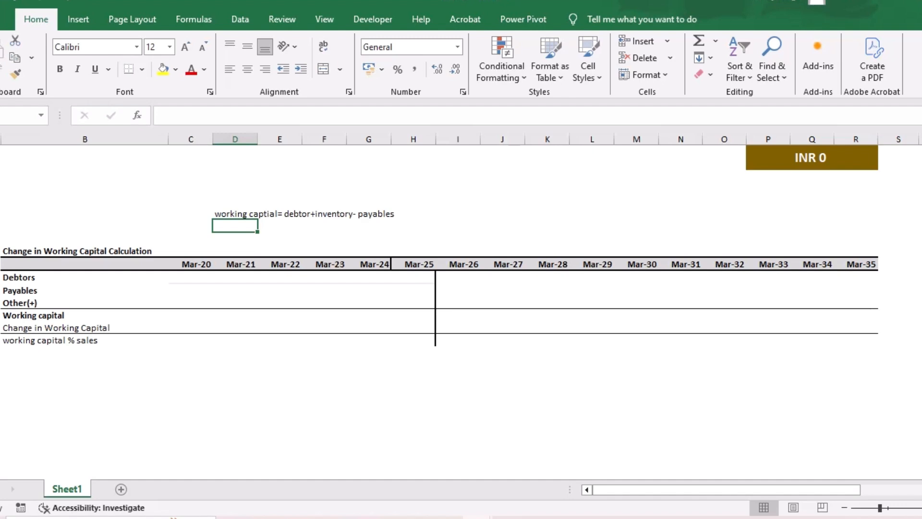
- Switch to the Infosys page on Screener and expand the Other Assets breakdown in the balance sheet
{"action": "key", "text": "alt+Tab"}
{"action": "scroll", "coordinate": [461, 308], "scroll_direction": "down", "scroll_amount": 1}
{"action": "scroll", "coordinate": [461, 307], "scroll_direction": "up", "scroll_amount": 1}
{"action": "scroll", "coordinate": [460, 308], "scroll_direction": "up", "scroll_amount": 8}
{"action": "scroll", "coordinate": [461, 307], "scroll_direction": "down", "scroll_amount": 1}
{"action": "scroll", "coordinate": [461, 312], "scroll_direction": "down", "scroll_amount": 3}
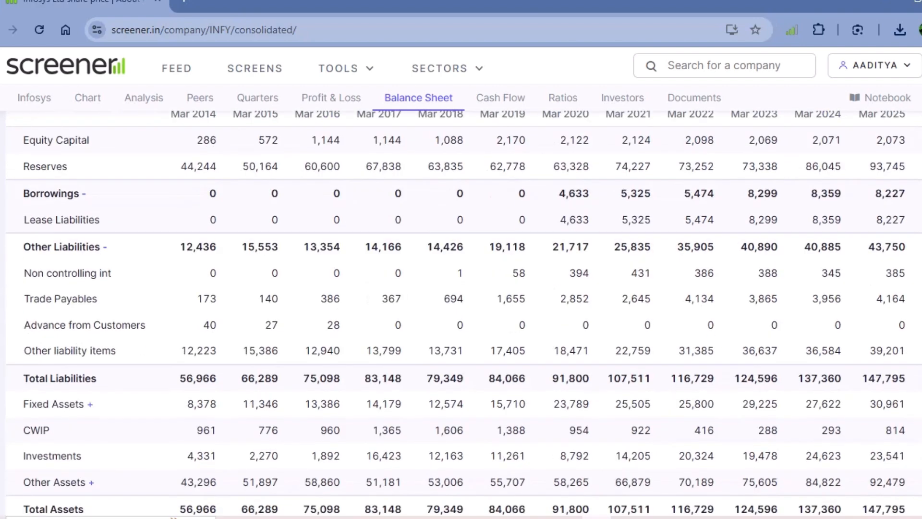
{"action": "scroll", "coordinate": [461, 310], "scroll_direction": "down", "scroll_amount": 1}
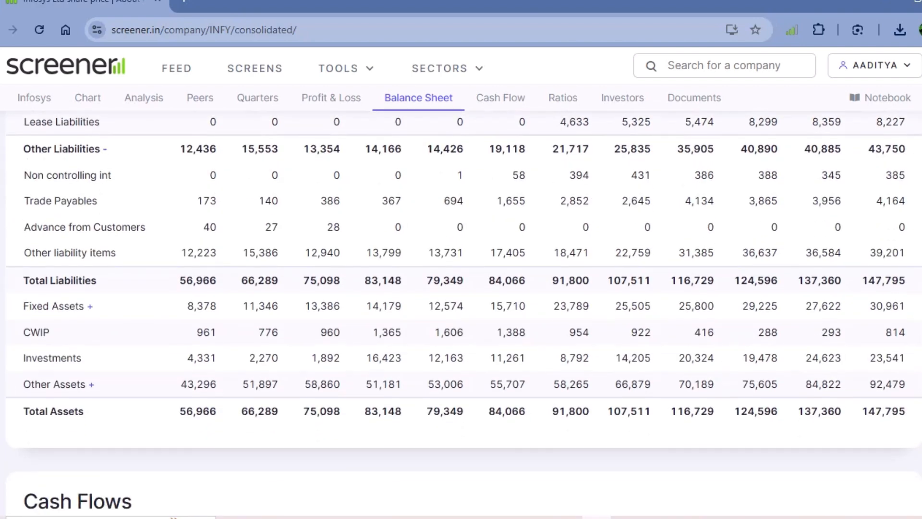
{"action": "left_click", "coordinate": [54, 384]}
{"action": "scroll", "coordinate": [461, 307], "scroll_direction": "down", "scroll_amount": 4}
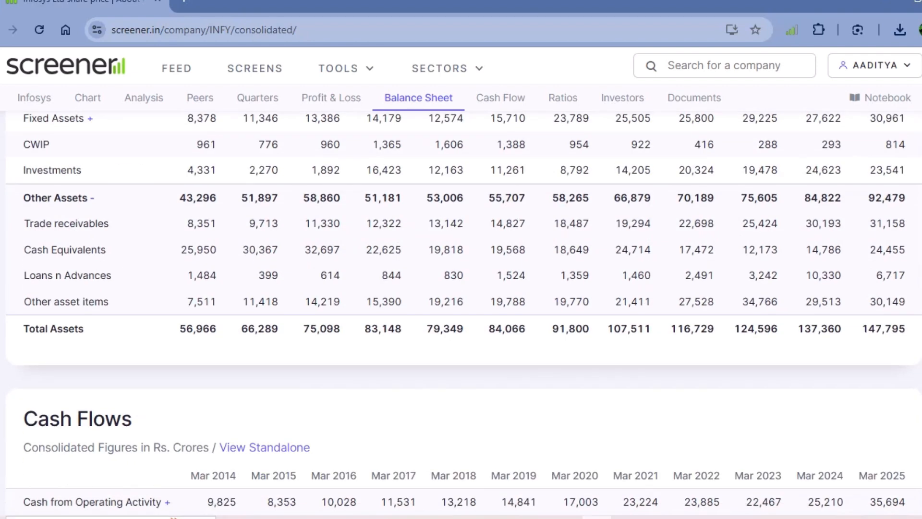
- Copy the trade receivables figures for Mar 2014 to Mar 2025 into the Excel model, starting in column C below the working capital table
{"action": "left_click_drag", "start_coordinate": [185, 223], "coordinate": [906, 223]}
{"action": "key", "text": "ctrl+c"}
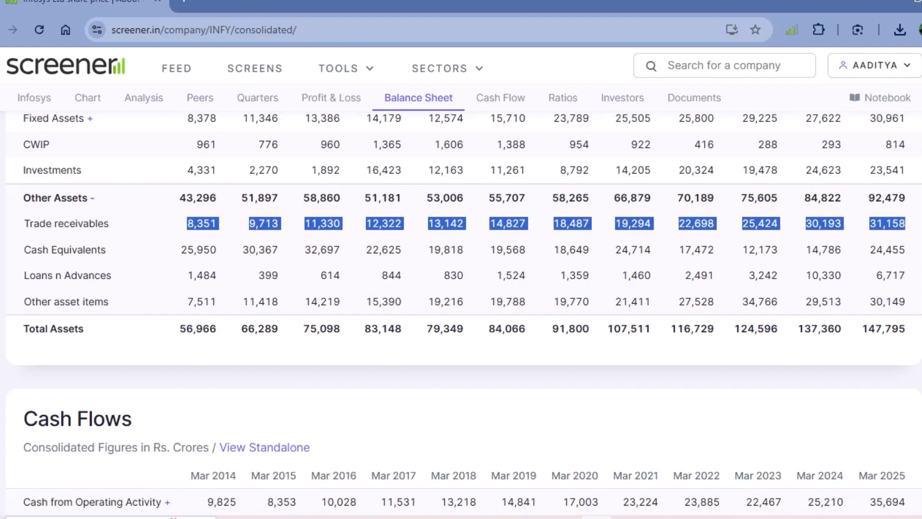
{"action": "key", "text": "alt+Tab"}
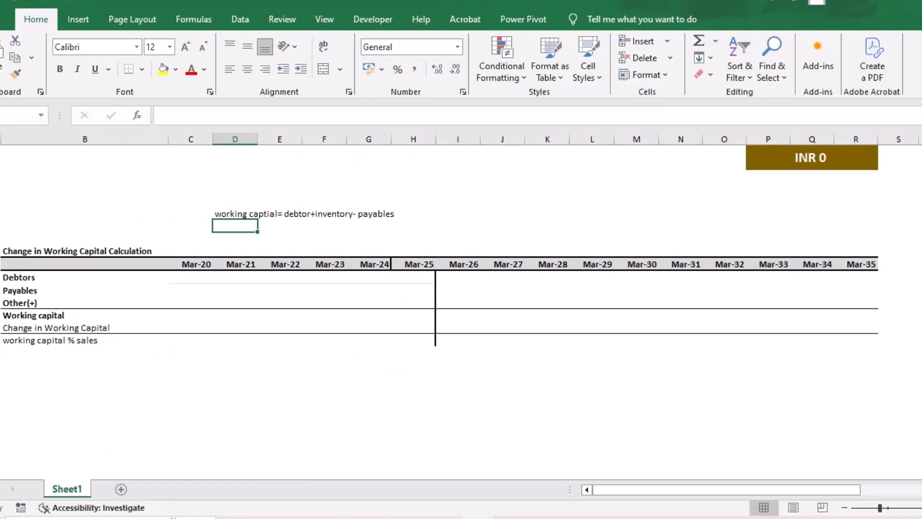
{"action": "left_click", "coordinate": [85, 423]}
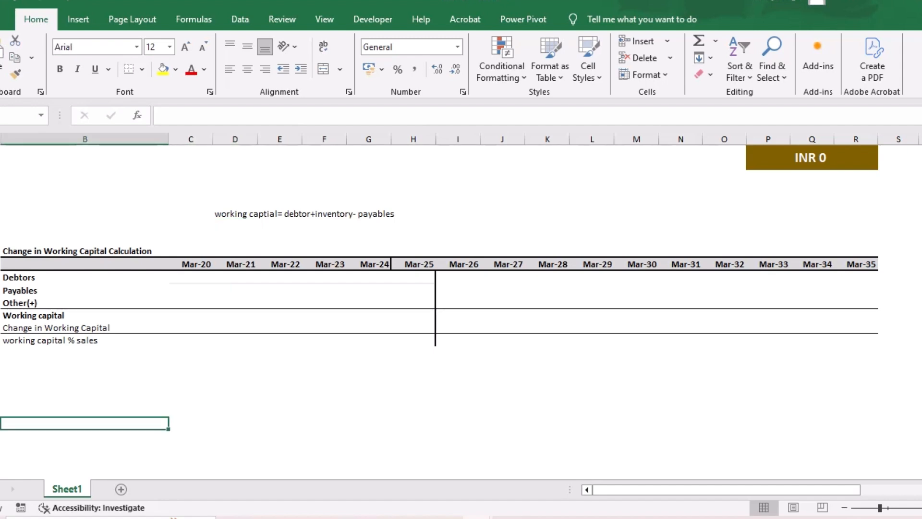
{"action": "left_click", "coordinate": [190, 423]}
{"action": "key", "text": "ctrl+v"}
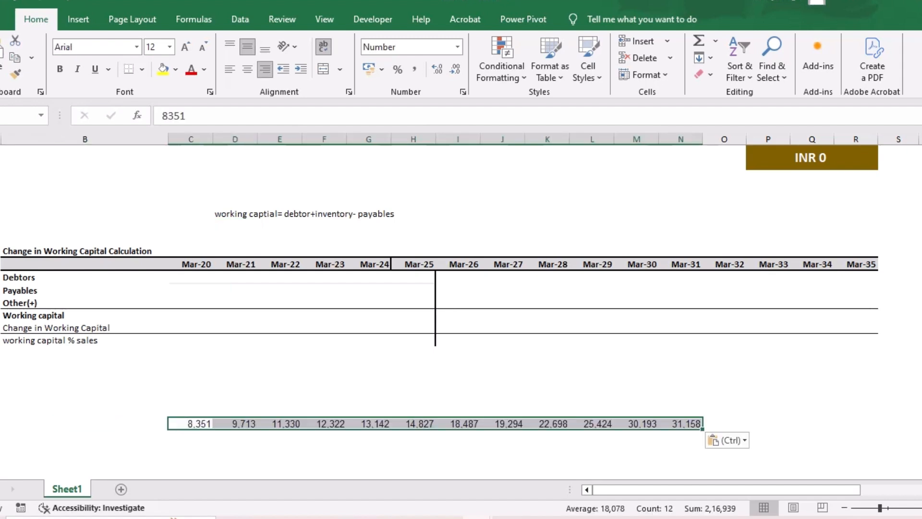
- Copy the last six receivables figures, 18,487 to 31,158, into the Debtors row as values, and clear the pasted source row
{"action": "left_click", "coordinate": [458, 423]}
{"action": "left_click_drag", "start_coordinate": [457, 423], "coordinate": [680, 423]}
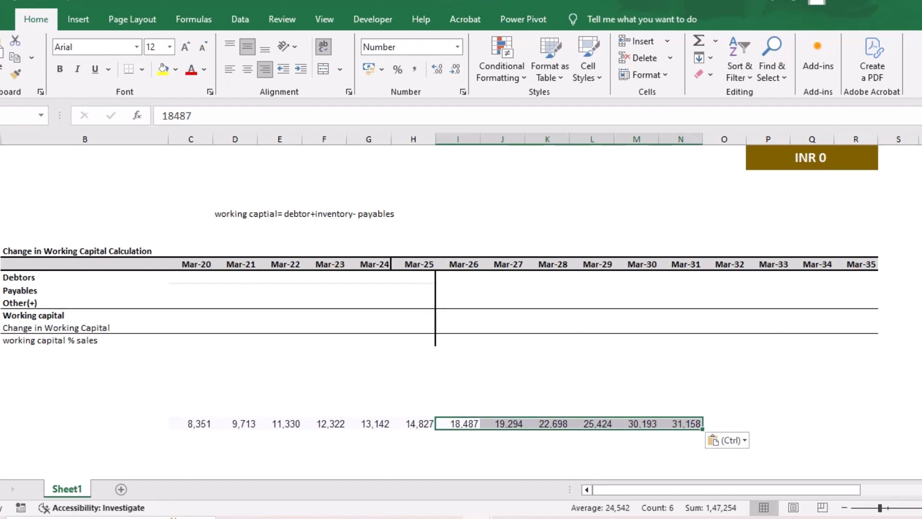
{"action": "key", "text": "ctrl+c"}
{"action": "key", "text": "ctrl+q"}
{"action": "left_click", "coordinate": [190, 277]}
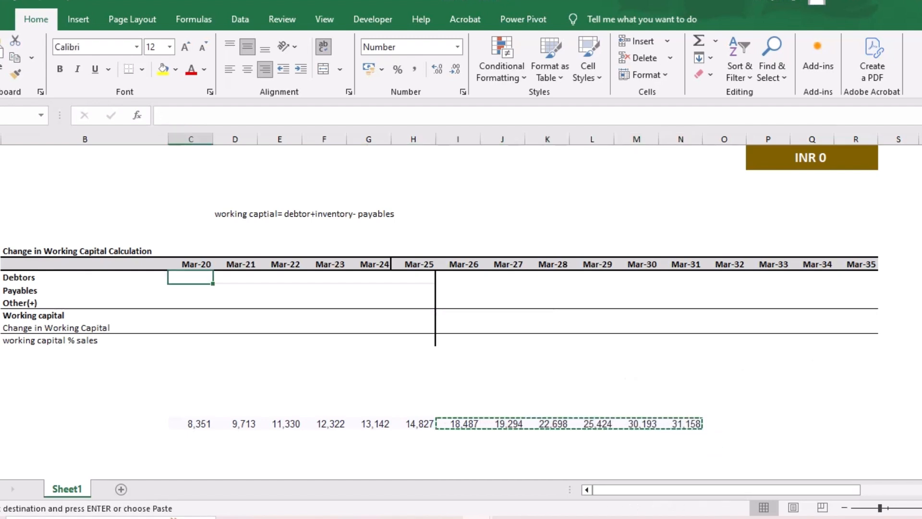
{"action": "key", "text": "ctrl+v"}
{"action": "left_click", "coordinate": [461, 295]}
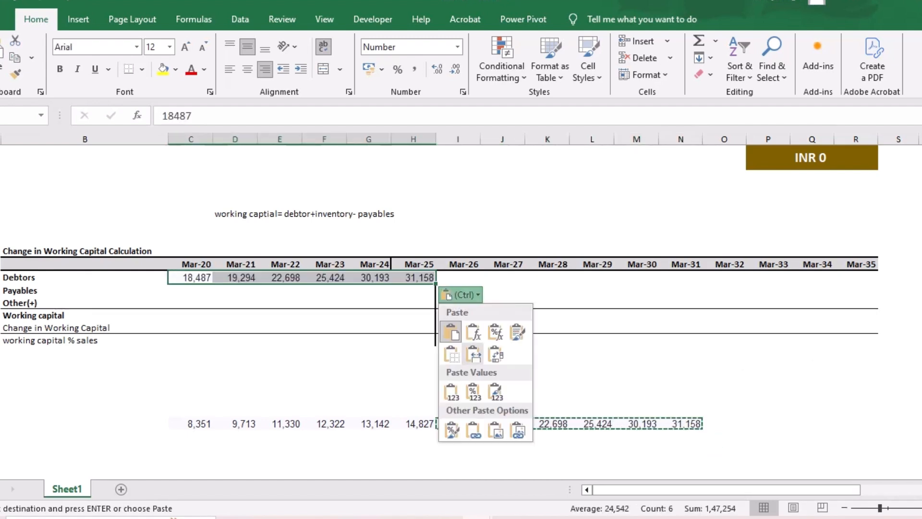
{"action": "left_click", "coordinate": [451, 391]}
{"action": "left_click_drag", "start_coordinate": [192, 423], "coordinate": [768, 422]}
{"action": "key", "text": "Delete"}
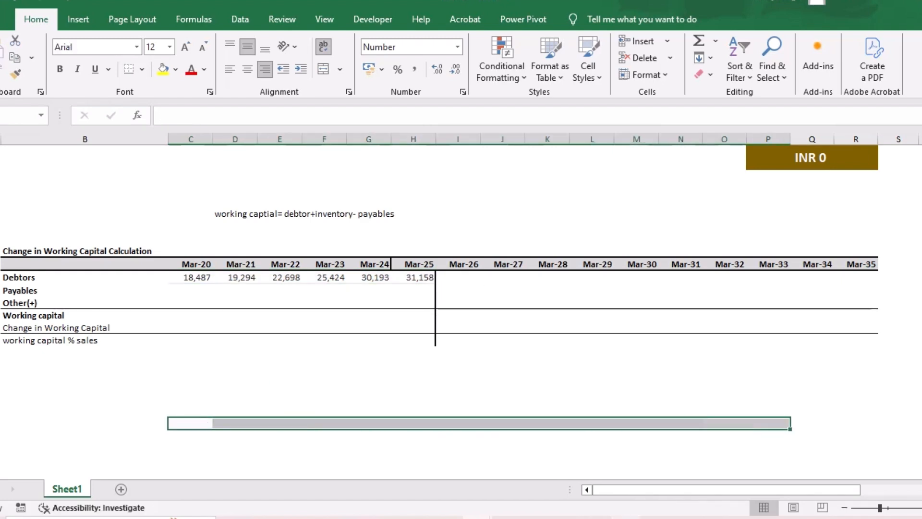
- Copy Screener's trade payables for Mar 2020 to Mar 2025 into the Payables row, matching the destination formatting
{"action": "left_click", "coordinate": [595, 517]}
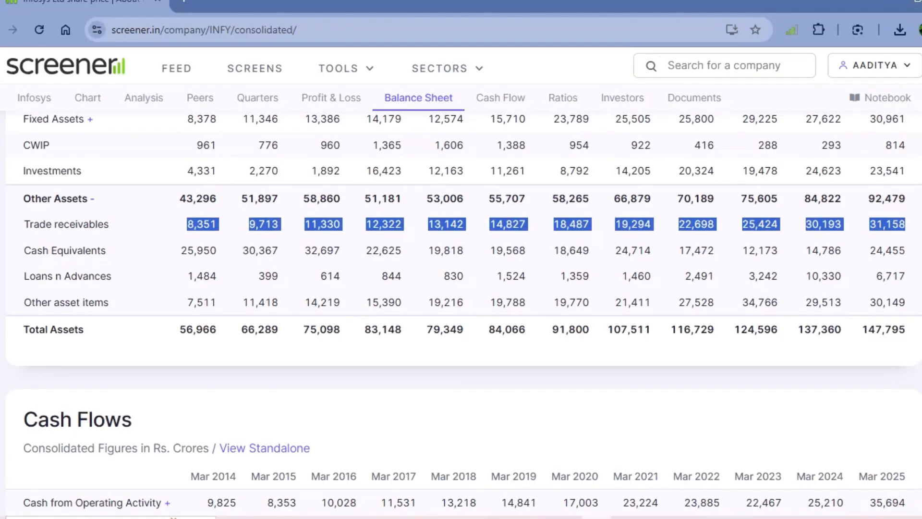
{"action": "scroll", "coordinate": [461, 312], "scroll_direction": "up", "scroll_amount": 4}
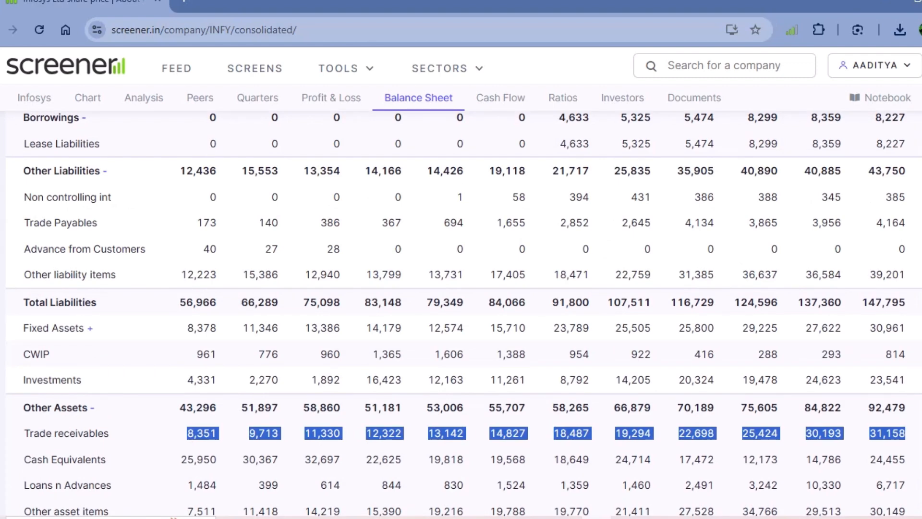
{"action": "left_click_drag", "start_coordinate": [559, 223], "coordinate": [905, 223]}
{"action": "key", "text": "alt+Tab"}
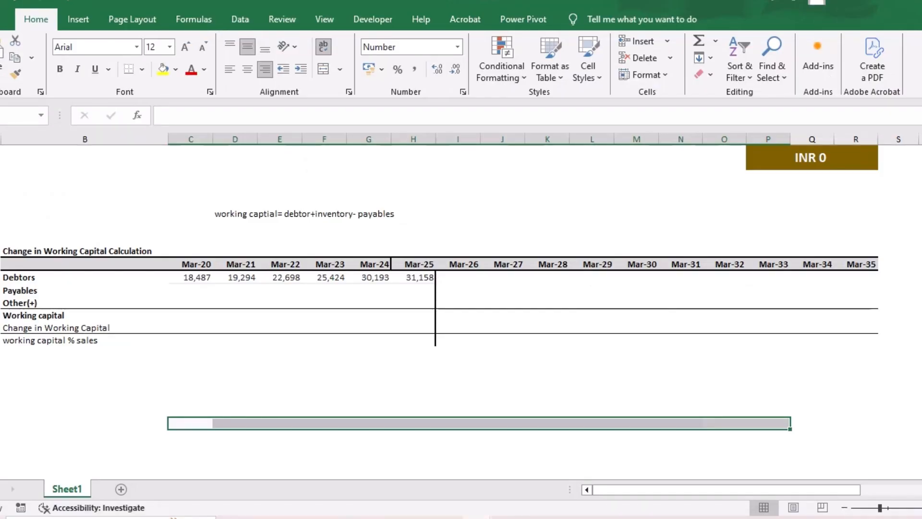
{"action": "left_click", "coordinate": [190, 290]}
{"action": "key", "text": "ctrl+v"}
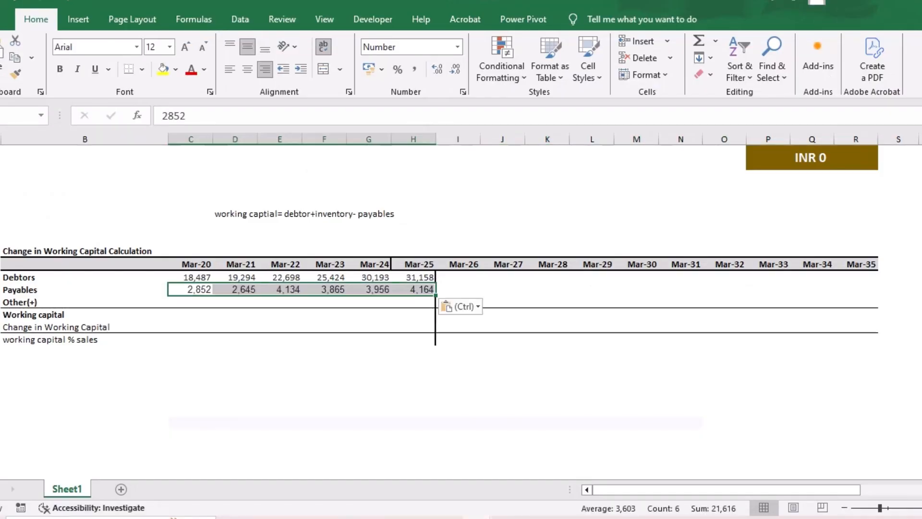
{"action": "left_click", "coordinate": [460, 306]}
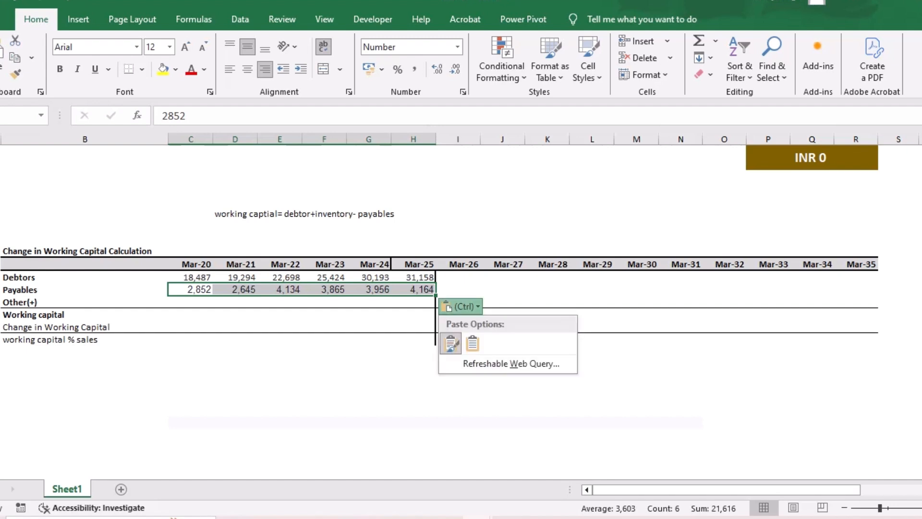
{"action": "left_click", "coordinate": [472, 343]}
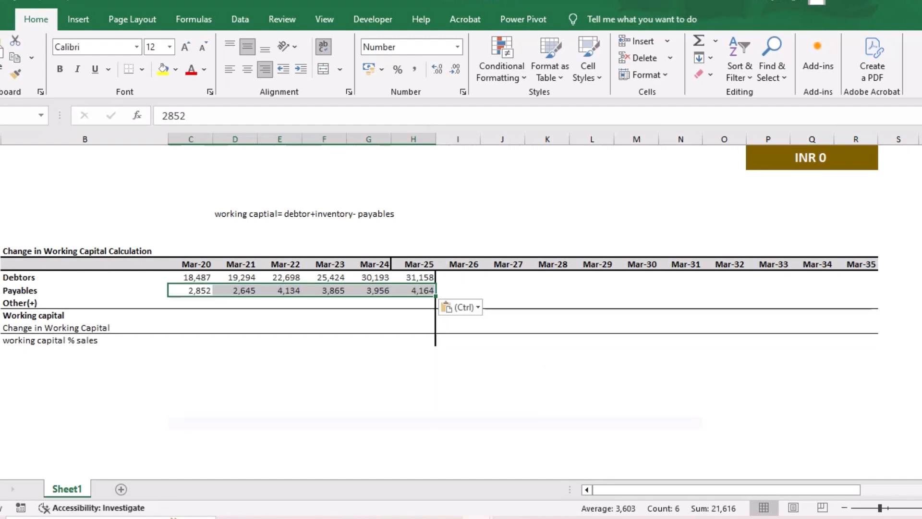
- Calculate Mar-20 working capital as debtors minus payables with =C69-C70, and fill the formula across to Mar-25
{"action": "key", "text": "Down"}
{"action": "key", "text": "Down"}
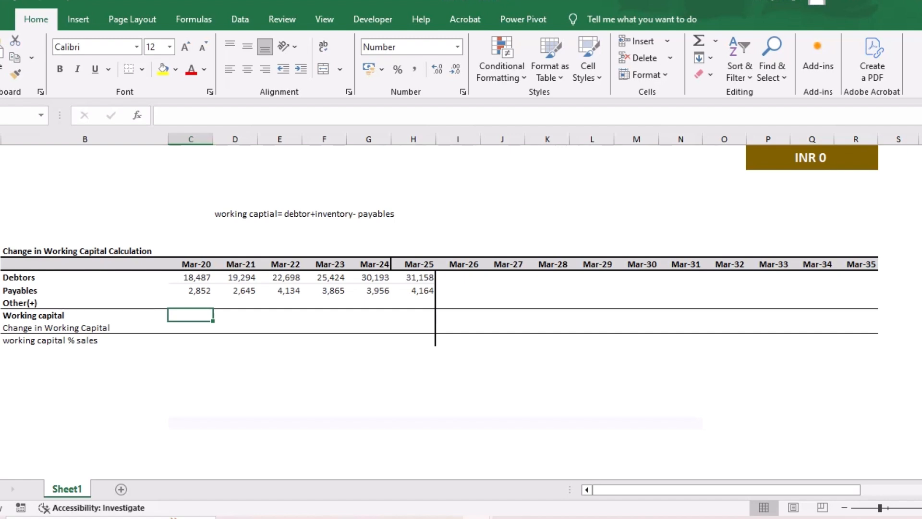
{"action": "type", "text": "="}
{"action": "key", "text": "Up"}
{"action": "key", "text": "Up"}
{"action": "key", "text": "Up"}
{"action": "type", "text": "-"}
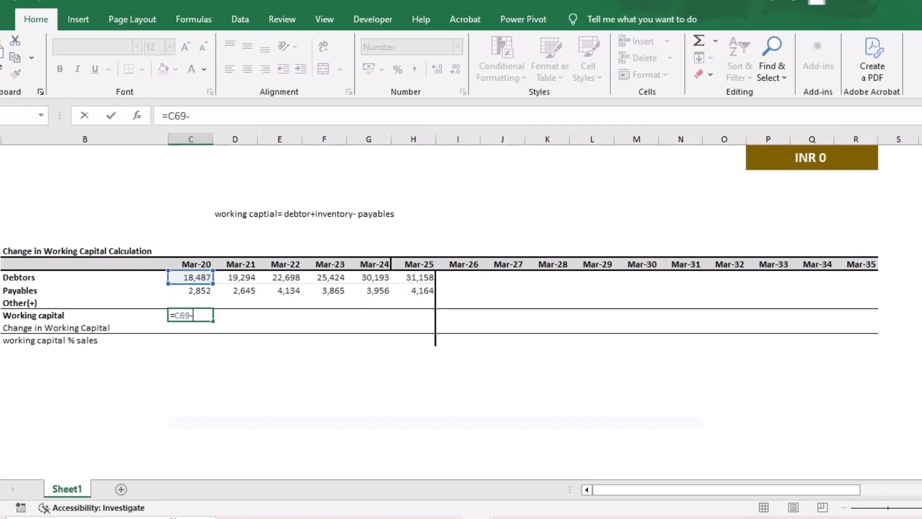
{"action": "key", "text": "Up"}
{"action": "key", "text": "Up"}
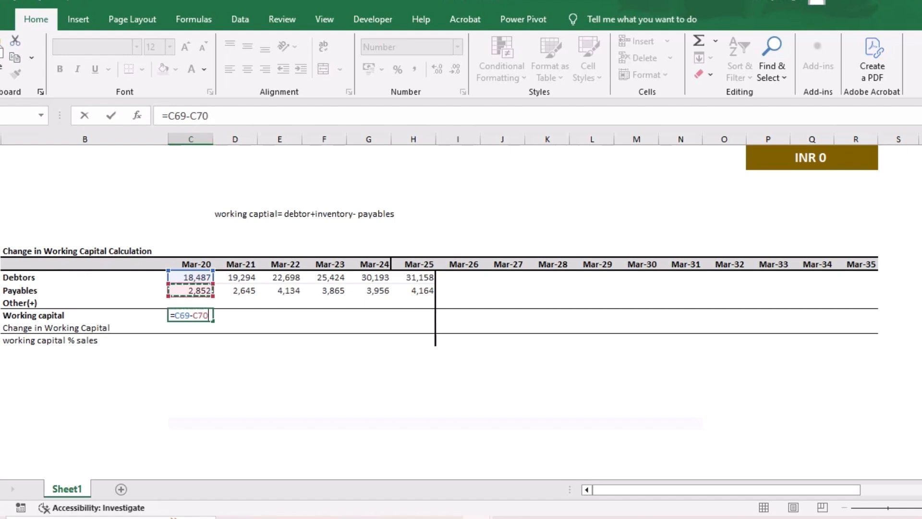
{"action": "key", "text": "Return"}
{"action": "left_click", "coordinate": [191, 316]}
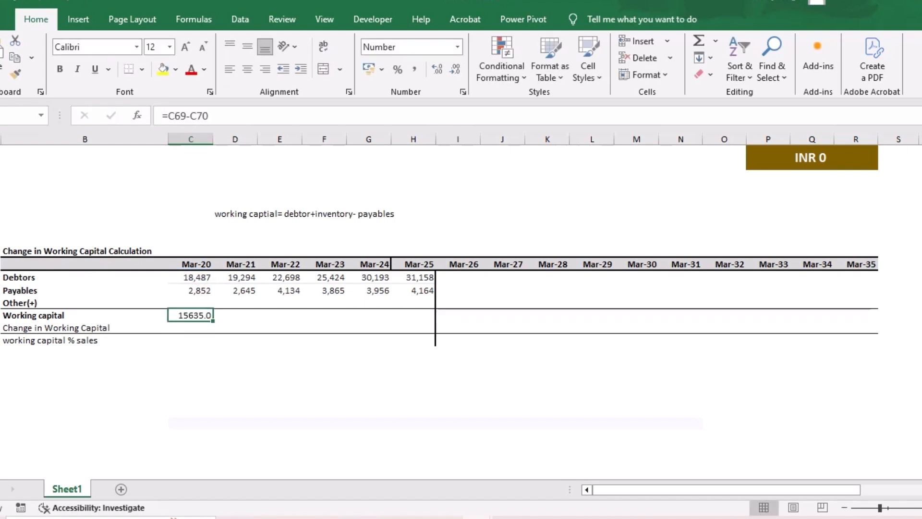
{"action": "left_click_drag", "start_coordinate": [212, 321], "coordinate": [432, 321]}
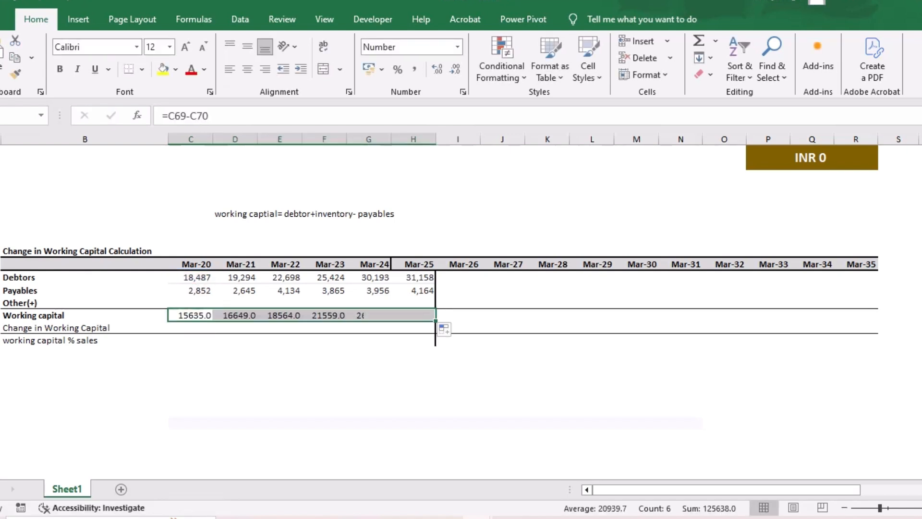
- Calculate the Mar-21 change in working capital with =D72-C72, and fill the formula across to Mar-25
{"action": "left_click", "coordinate": [235, 328]}
{"action": "type", "text": "="}
{"action": "key", "text": "Up"}
{"action": "type", "text": "-"}
{"action": "key", "text": "Up"}
{"action": "key", "text": "Left"}
{"action": "key", "text": "Return"}
{"action": "left_click", "coordinate": [235, 328]}
{"action": "left_click_drag", "start_coordinate": [258, 333], "coordinate": [432, 331]}
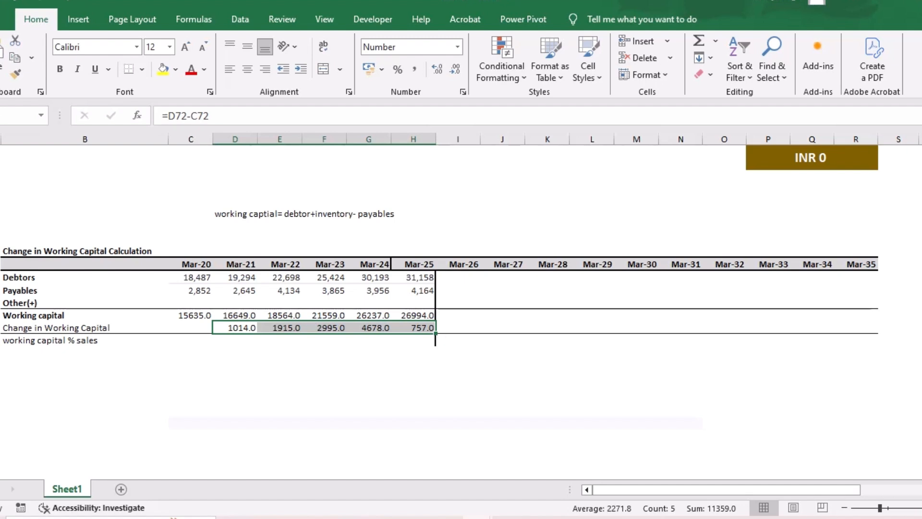
- Copy the Mar-20 to Mar-25 Sales figures from the Infosys (2) workbook as values, starting in column C below the working capital table
{"action": "scroll", "coordinate": [440, 288], "scroll_direction": "down", "scroll_amount": 1}
{"action": "left_click", "coordinate": [413, 388]}
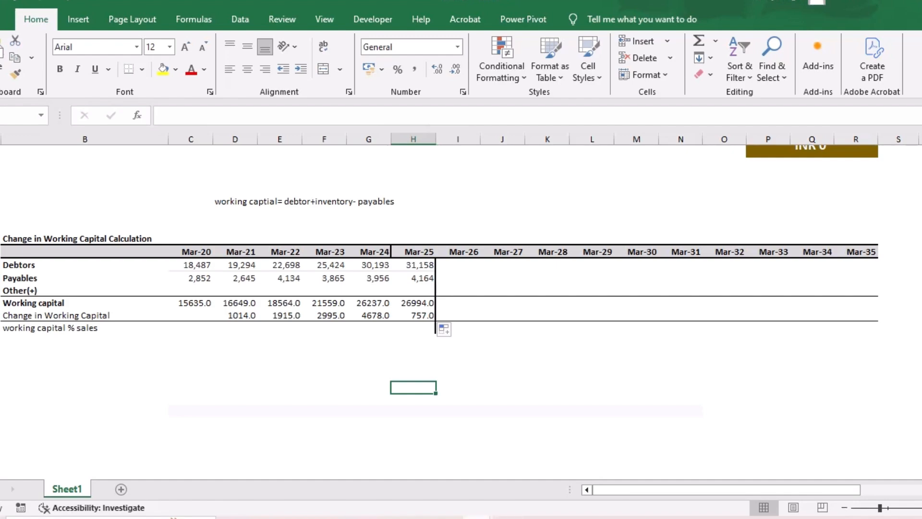
{"action": "mouse_move", "coordinate": [476, 517]}
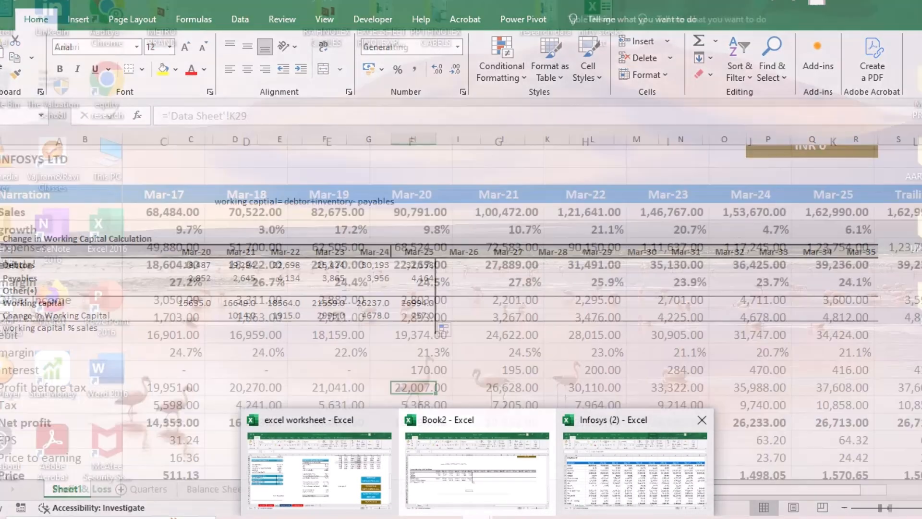
{"action": "left_click", "coordinate": [635, 461]}
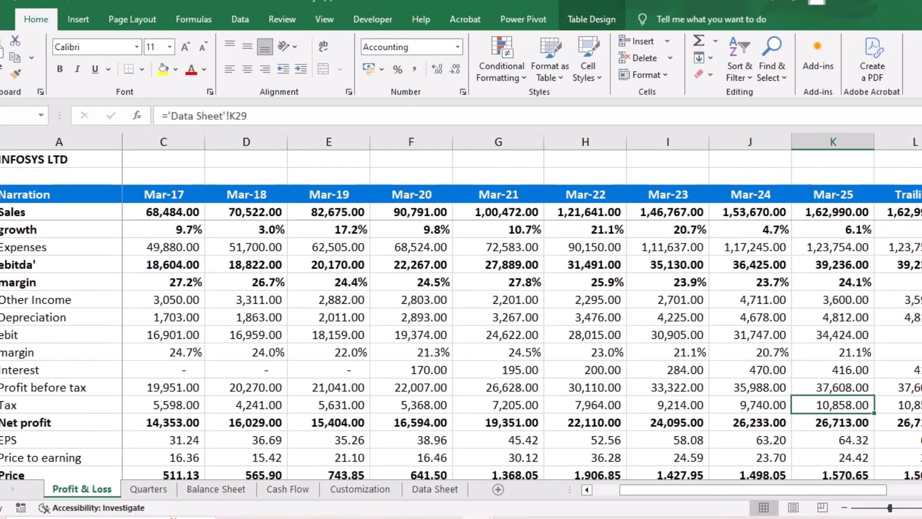
{"action": "left_click_drag", "start_coordinate": [411, 212], "coordinate": [833, 212]}
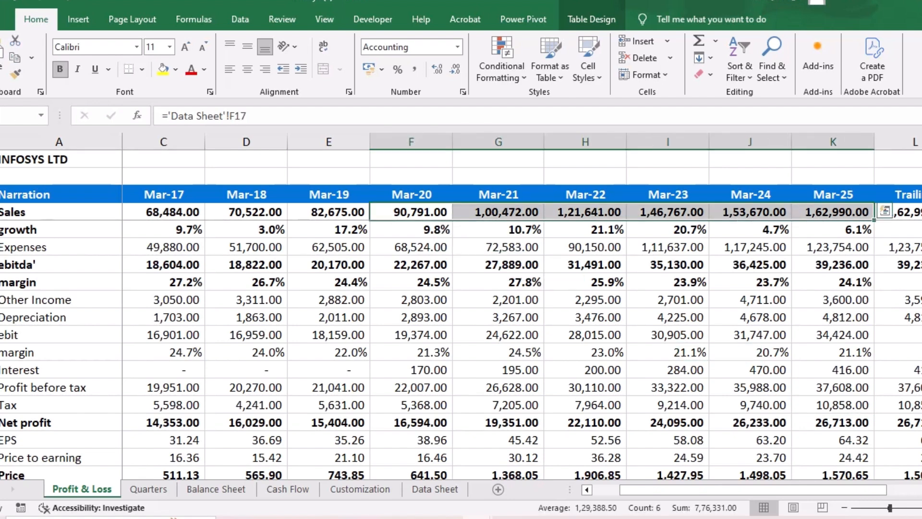
{"action": "key", "text": "ctrl+c"}
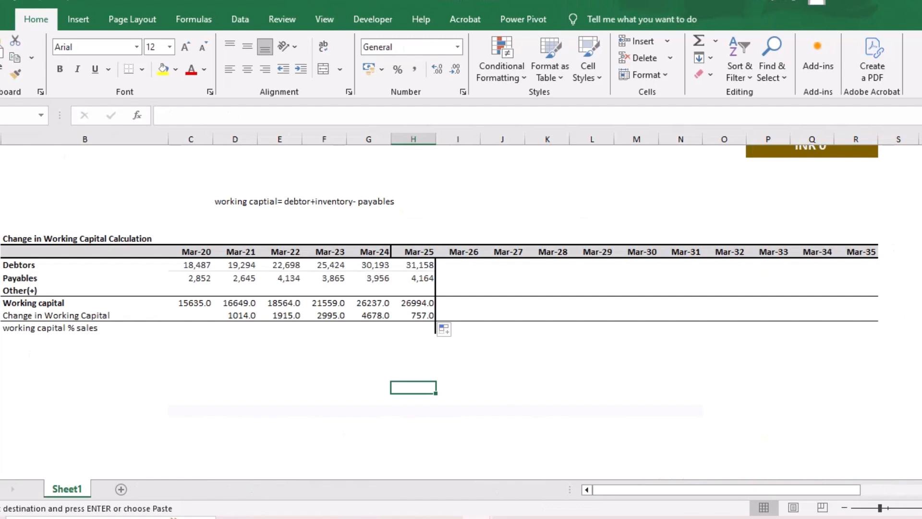
{"action": "left_click", "coordinate": [191, 375]}
{"action": "key", "text": "ctrl+v"}
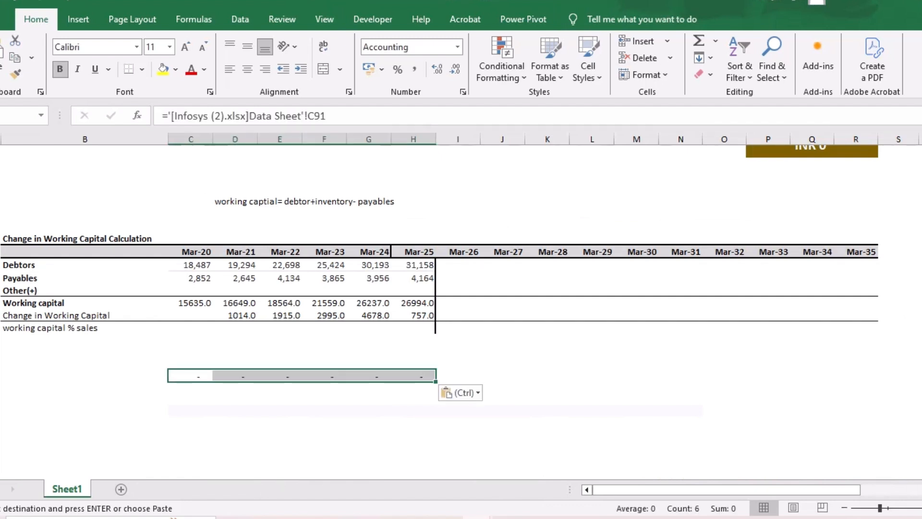
{"action": "key", "text": "ctrl"}
{"action": "key", "text": "v"}
- Calculate working capital % sales for Mar-20 as working capital divided by the pasted sales, and fill it across to Mar-25
{"action": "left_click", "coordinate": [458, 340]}
{"action": "left_click", "coordinate": [191, 340]}
{"action": "left_click", "coordinate": [191, 327]}
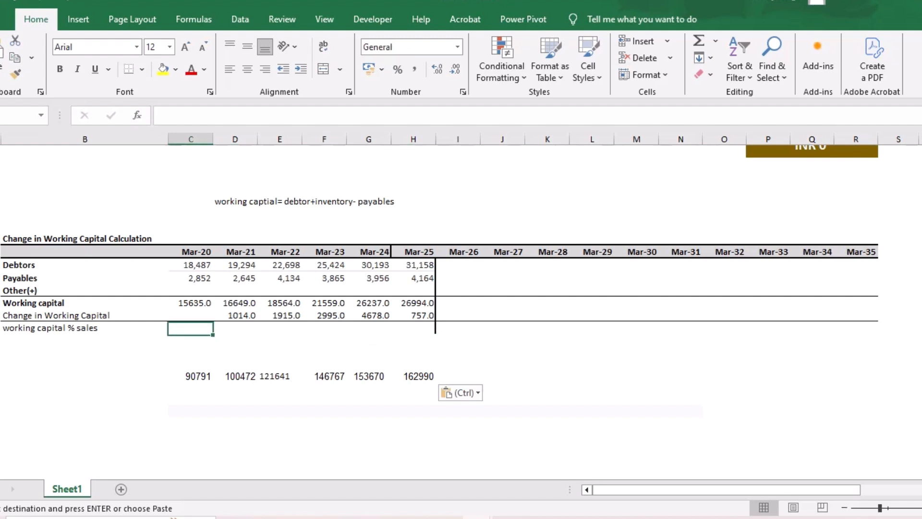
{"action": "type", "text": "="}
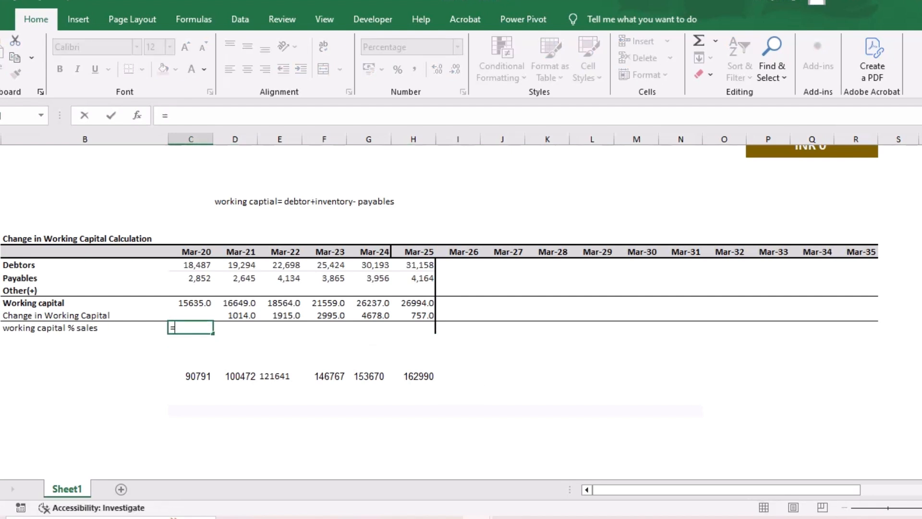
{"action": "left_click", "coordinate": [191, 303]}
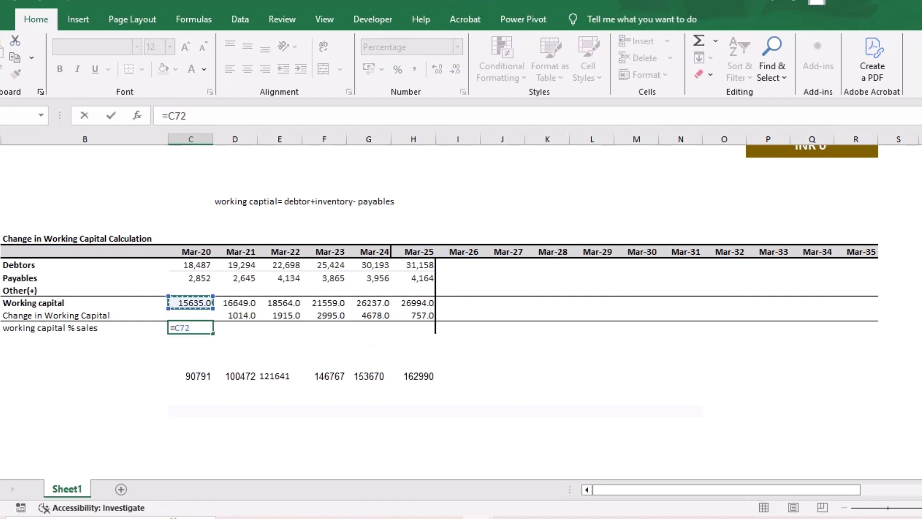
{"action": "type", "text": "/"}
{"action": "key", "text": "Down"}
{"action": "key", "text": "Down"}
{"action": "key", "text": "Down"}
{"action": "key", "text": "Down"}
{"action": "key", "text": "Return"}
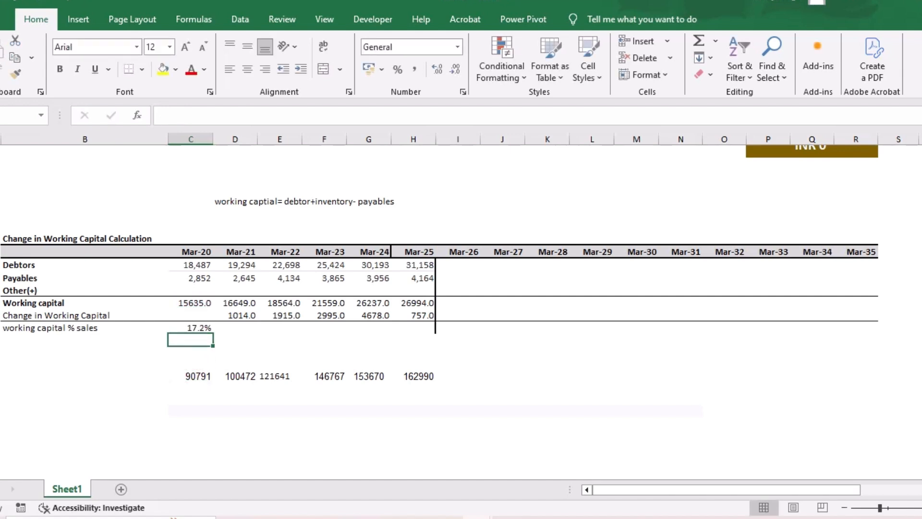
{"action": "left_click", "coordinate": [190, 328]}
{"action": "left_click_drag", "start_coordinate": [212, 333], "coordinate": [421, 331]}
- Calculate the median of the Mar-20 to Mar-25 working capital % sales values below the Mar-25 percentage
{"action": "left_click", "coordinate": [413, 352]}
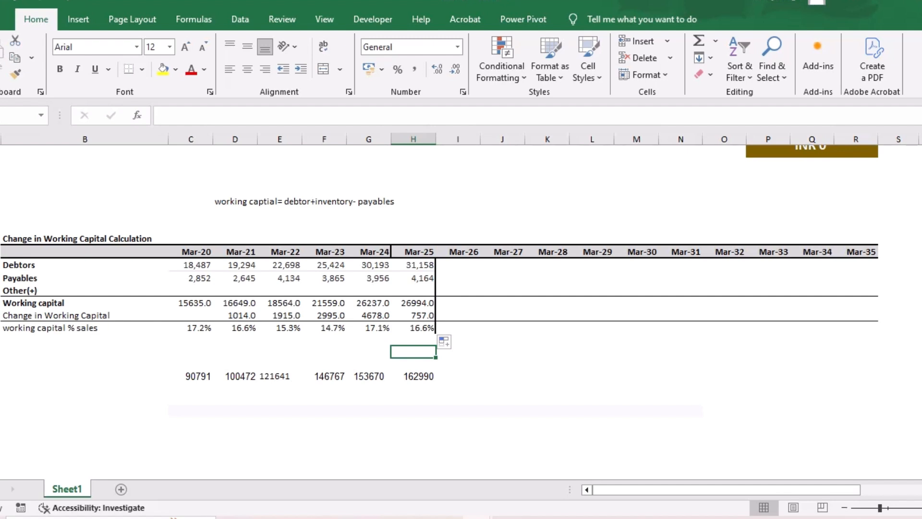
{"action": "type", "text": "=medina"}
{"action": "key", "text": "BackSpace"}
{"action": "key", "text": "BackSpace"}
{"action": "key", "text": "Tab"}
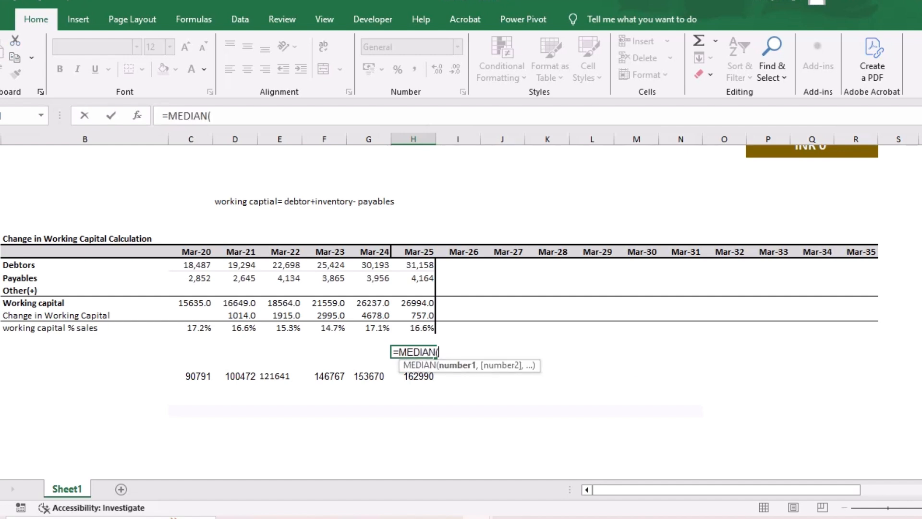
{"action": "left_click_drag", "start_coordinate": [192, 328], "coordinate": [415, 328]}
{"action": "key", "text": "Return"}
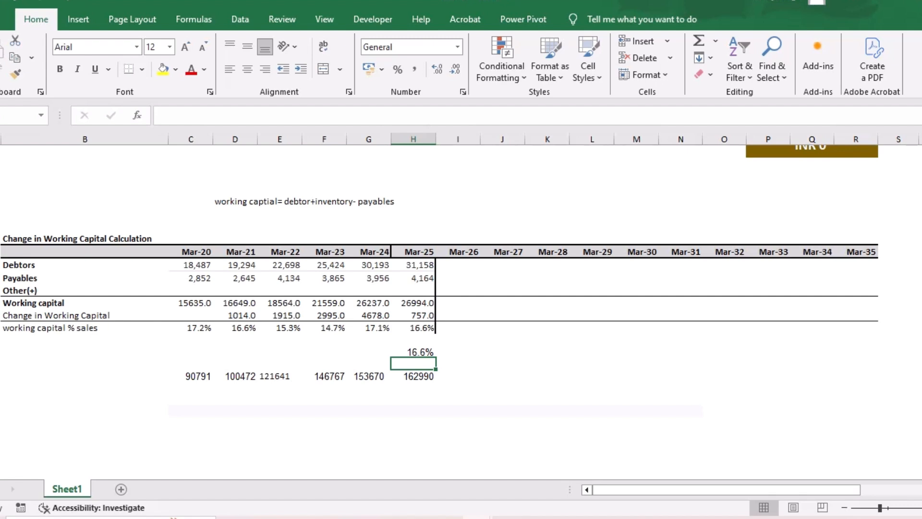
- Try to copy the Mar-25 working capital cell into the Mar-25 Change in Working Capital cell of the cash flow table
{"action": "key", "text": "Up"}
{"action": "key", "text": "Up"}
{"action": "key", "text": "Up"}
{"action": "key", "text": "Up"}
{"action": "key", "text": "Up"}
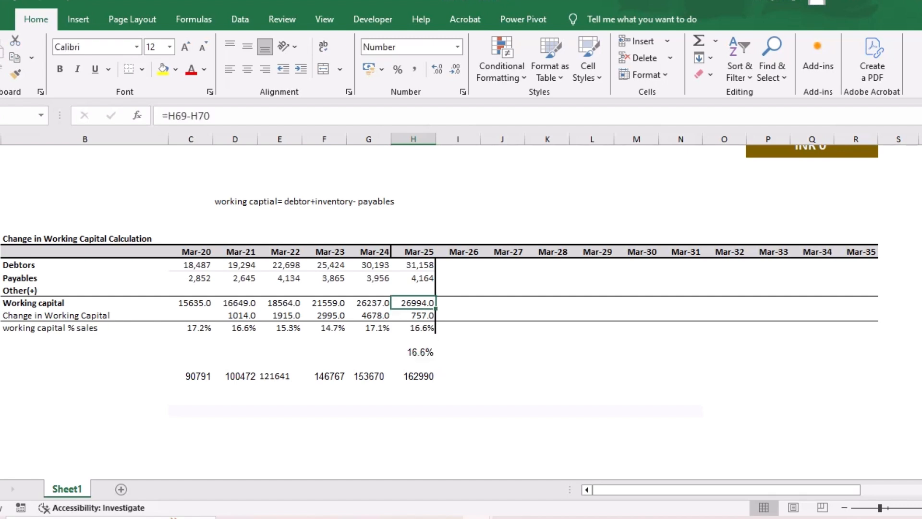
{"action": "scroll", "coordinate": [458, 312], "scroll_direction": "up", "scroll_amount": 10}
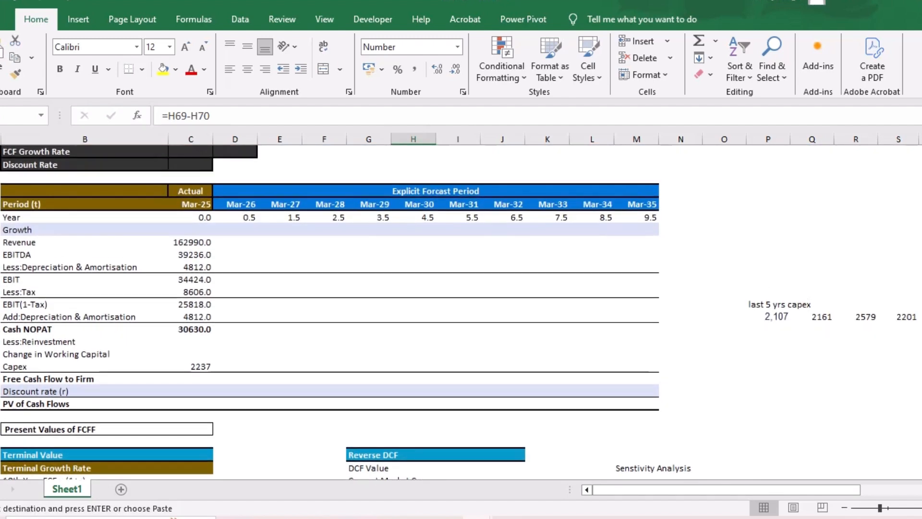
{"action": "left_click", "coordinate": [190, 353]}
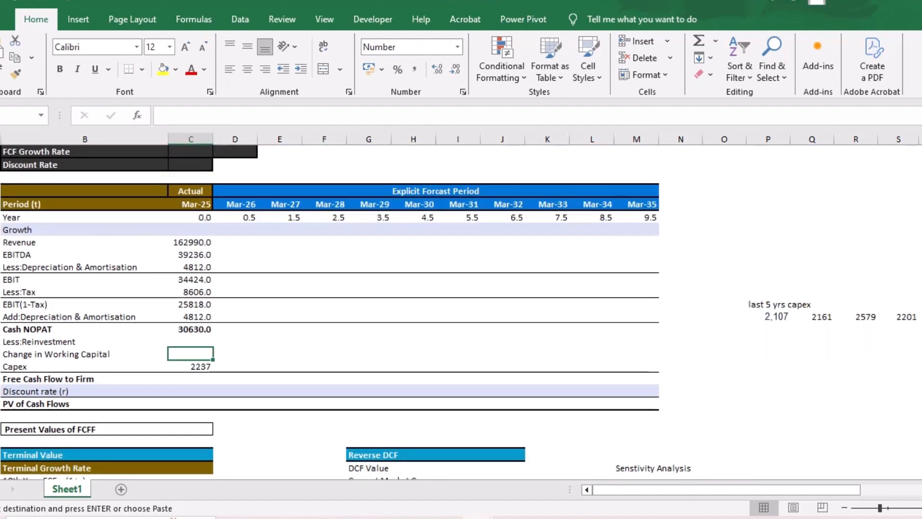
{"action": "key", "text": "ctrl+v"}
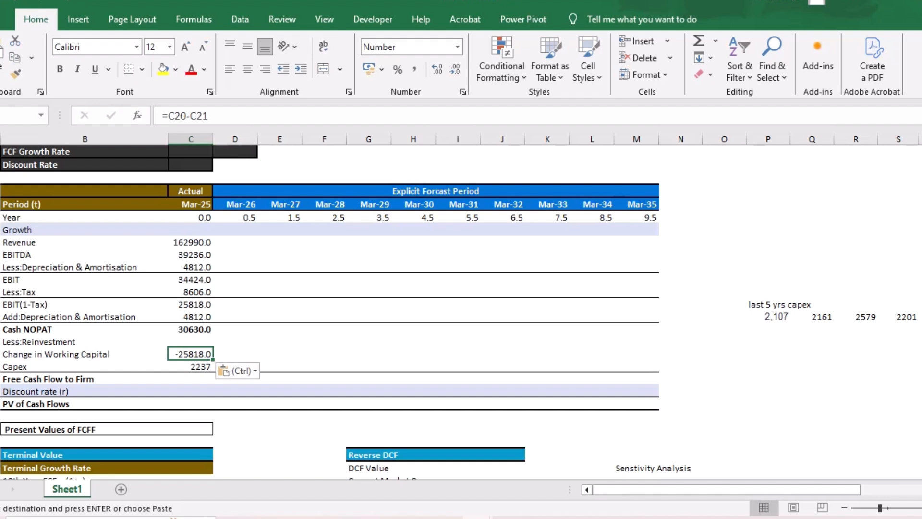
{"action": "left_click", "coordinate": [238, 370]}
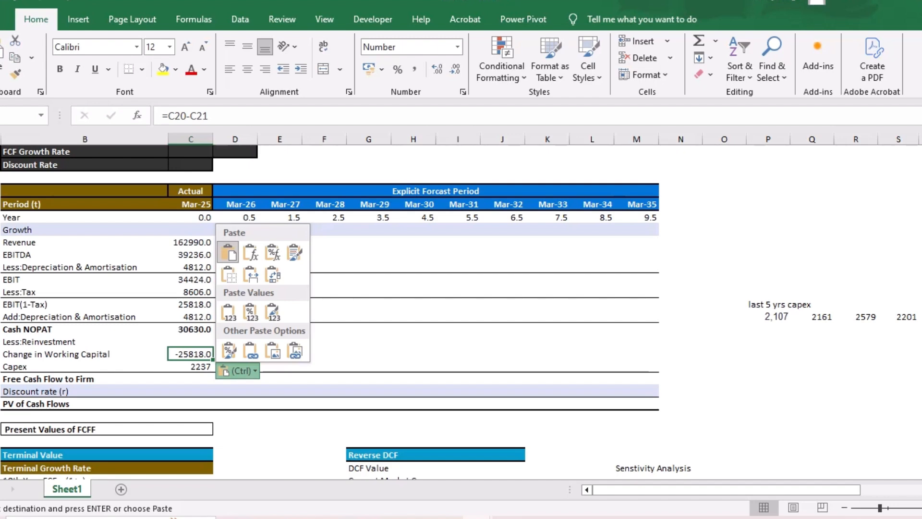
{"action": "key", "text": "Escape"}
{"action": "key", "text": "Escape"}
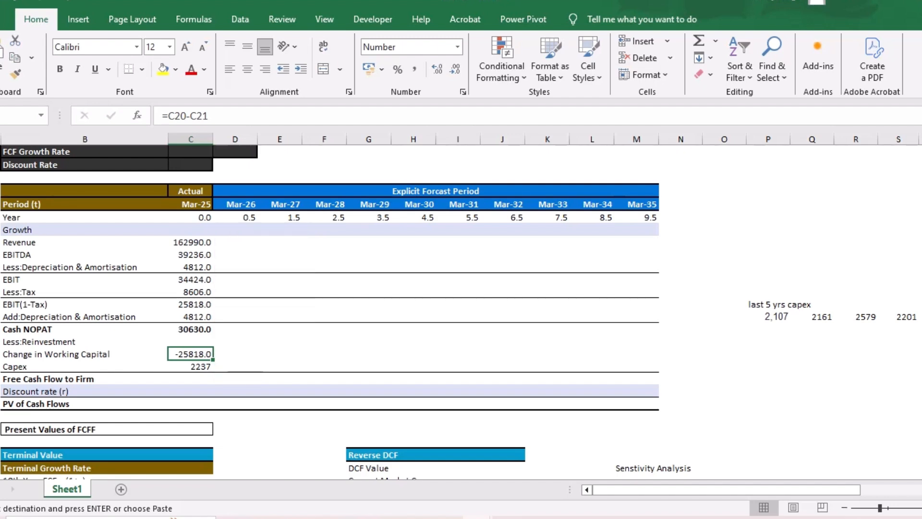
- Link the cash flow table's Mar-25 Change in Working Capital to the working capital table's Mar-25 change with =H73
{"action": "scroll", "coordinate": [432, 307], "scroll_direction": "down", "scroll_amount": 15}
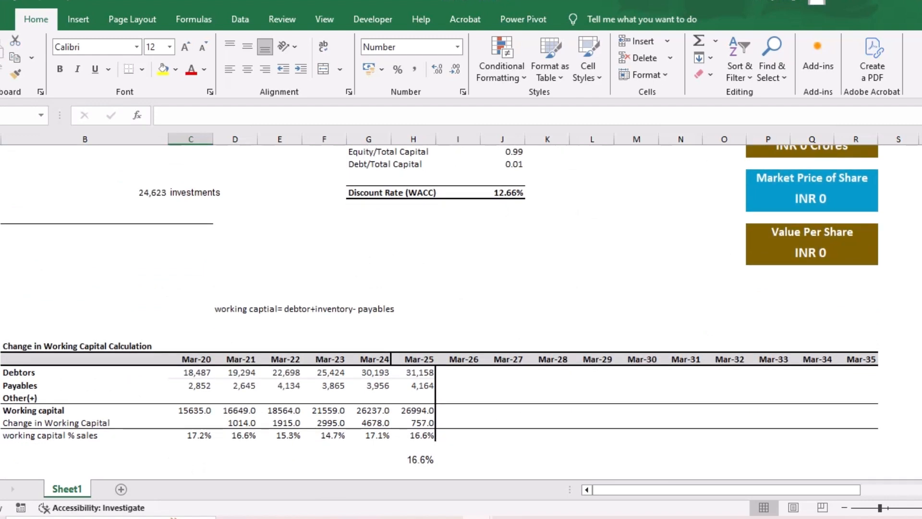
{"action": "scroll", "coordinate": [440, 298], "scroll_direction": "up", "scroll_amount": 12}
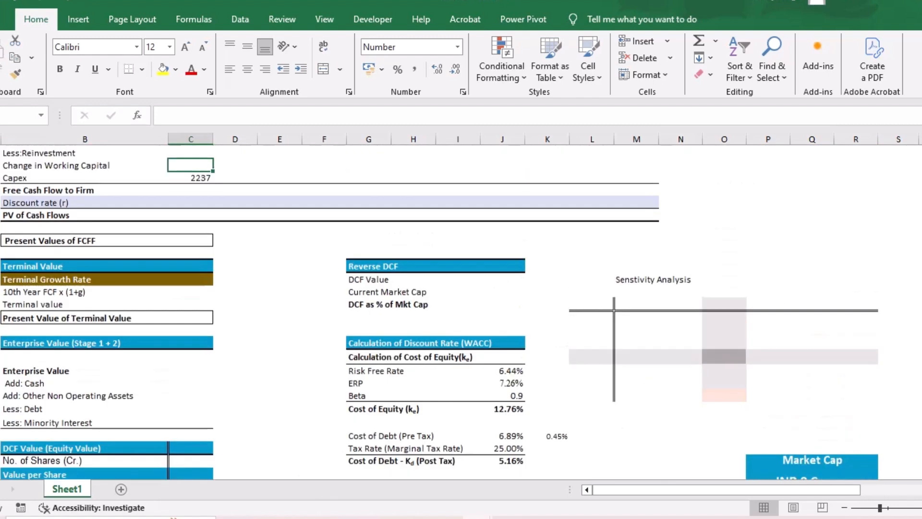
{"action": "scroll", "coordinate": [441, 312], "scroll_direction": "up", "scroll_amount": 1}
{"action": "type", "text": "="}
{"action": "scroll", "coordinate": [442, 312], "scroll_direction": "down", "scroll_amount": 5}
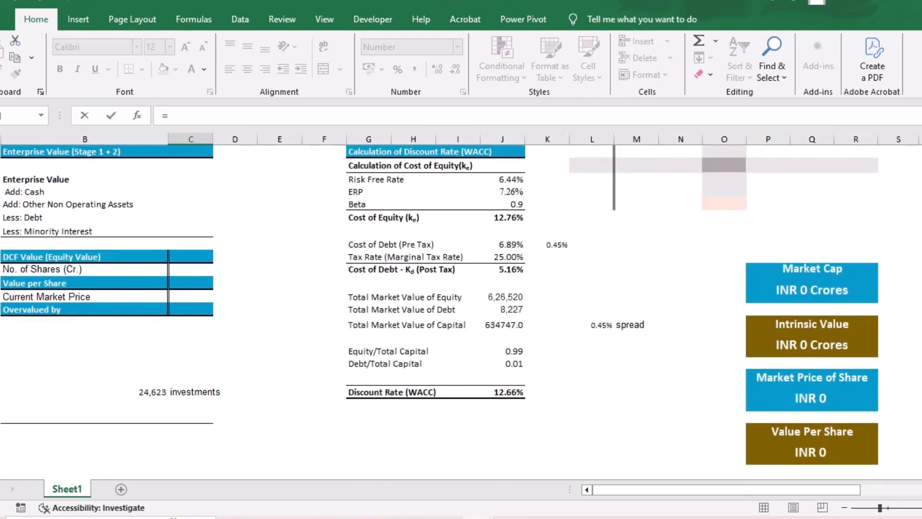
{"action": "scroll", "coordinate": [432, 317], "scroll_direction": "down", "scroll_amount": 7}
{"action": "left_click", "coordinate": [414, 344]}
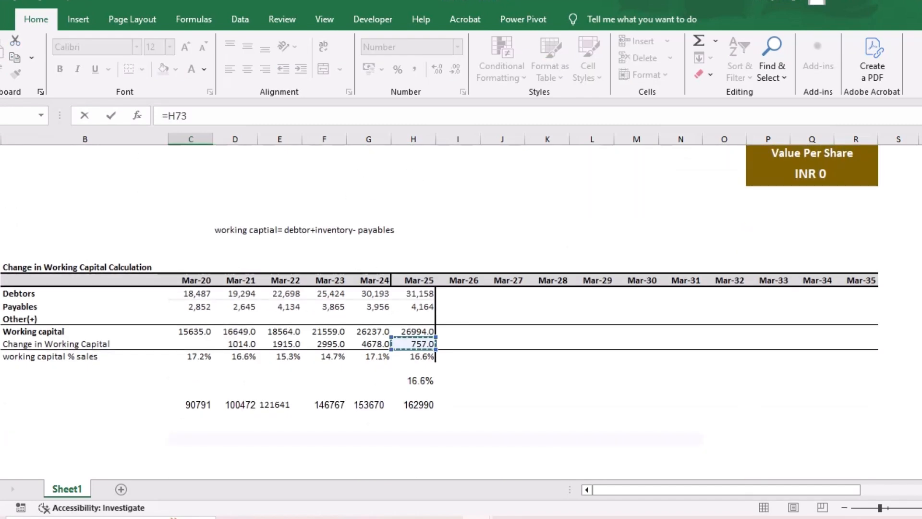
{"action": "key", "text": "Return"}
- Clear the formatting of the cash flow table's Mar-25 Change in Working Capital cell and show its value with one decimal place
{"action": "scroll", "coordinate": [459, 312], "scroll_direction": "up", "scroll_amount": 7}
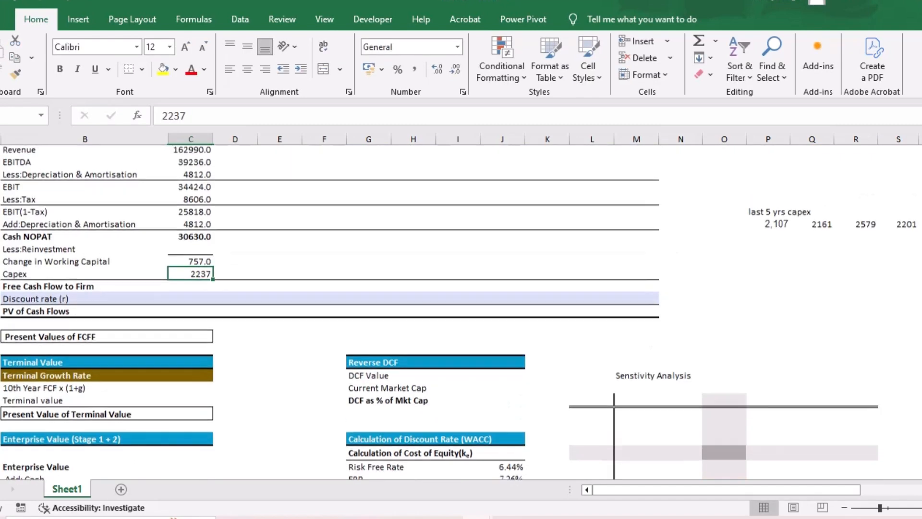
{"action": "scroll", "coordinate": [459, 312], "scroll_direction": "up", "scroll_amount": 1}
{"action": "left_click", "coordinate": [191, 302]}
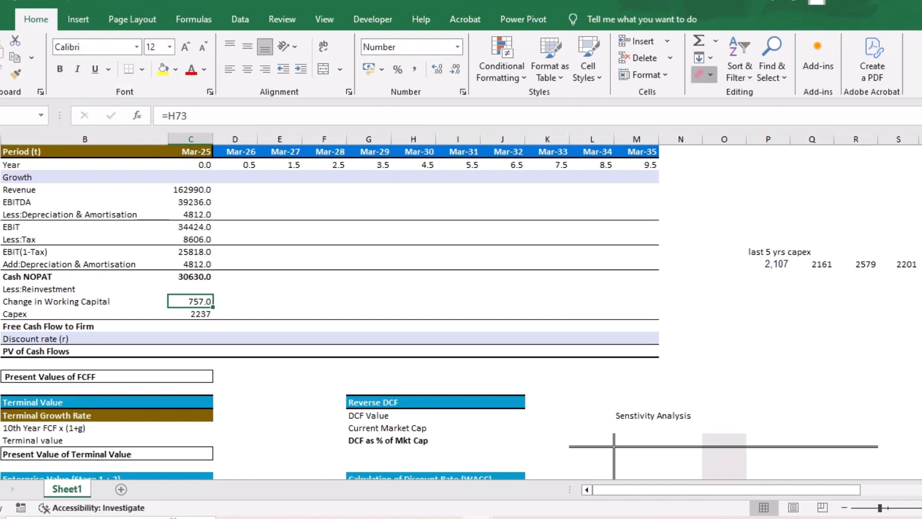
{"action": "left_click", "coordinate": [703, 73]}
{"action": "left_click", "coordinate": [742, 111]}
{"action": "left_click", "coordinate": [280, 288]}
{"action": "left_click", "coordinate": [250, 292]}
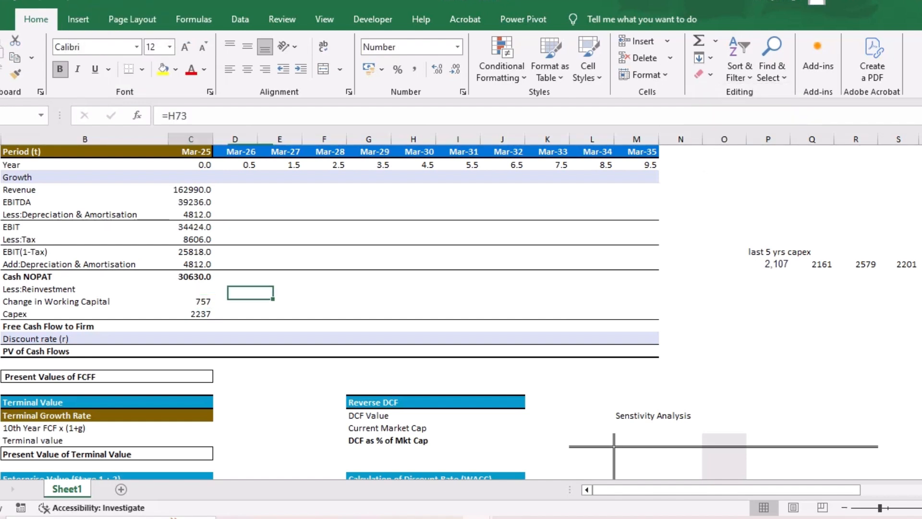
{"action": "left_click", "coordinate": [437, 69]}
- Calculate Mar-25 Free Cash Flow to Firm as Cash NOPAT minus change in working capital and capex with =C21-C23-C24
{"action": "key", "text": "Down"}
{"action": "key", "text": "Down"}
{"action": "type", "text": "="}
{"action": "key", "text": "Up"}
{"action": "key", "text": "Up"}
{"action": "key", "text": "Up"}
{"action": "key", "text": "Up"}
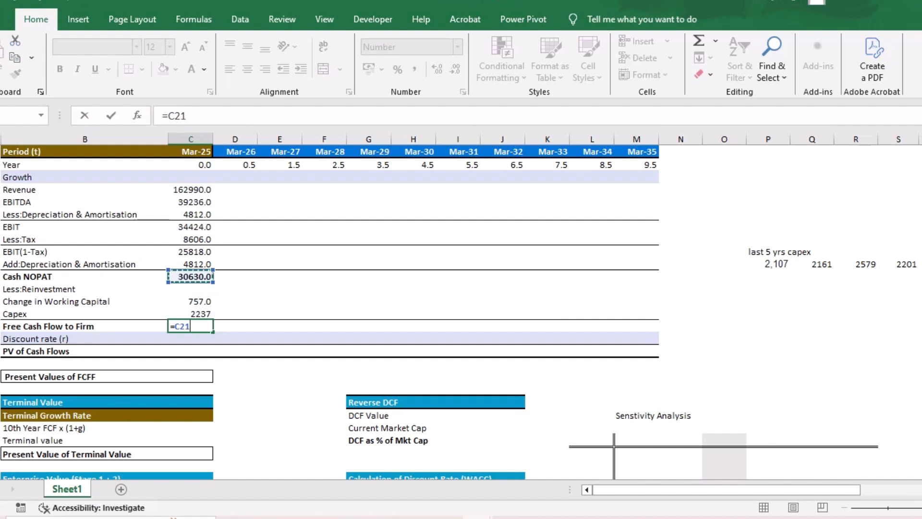
{"action": "type", "text": "-"}
{"action": "key", "text": "Up"}
{"action": "key", "text": "Up"}
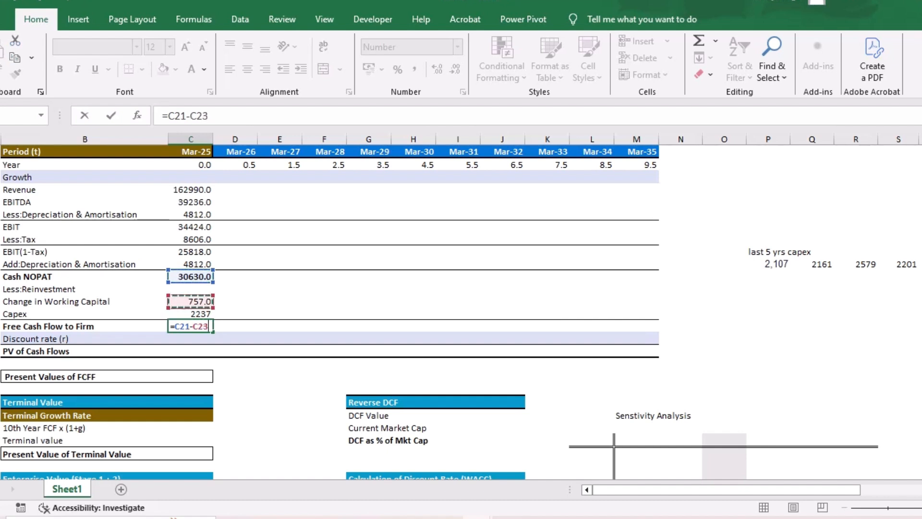
{"action": "type", "text": "-"}
{"action": "key", "text": "Down"}
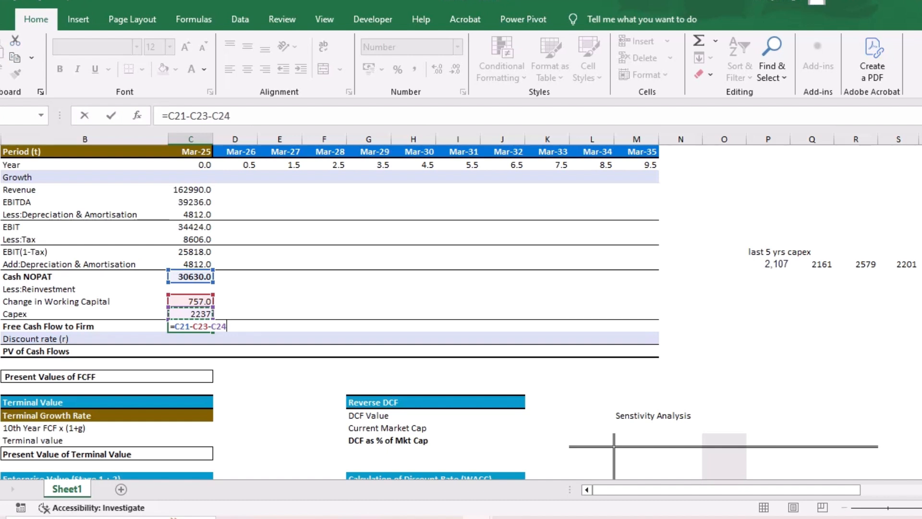
{"action": "key", "text": "Return"}
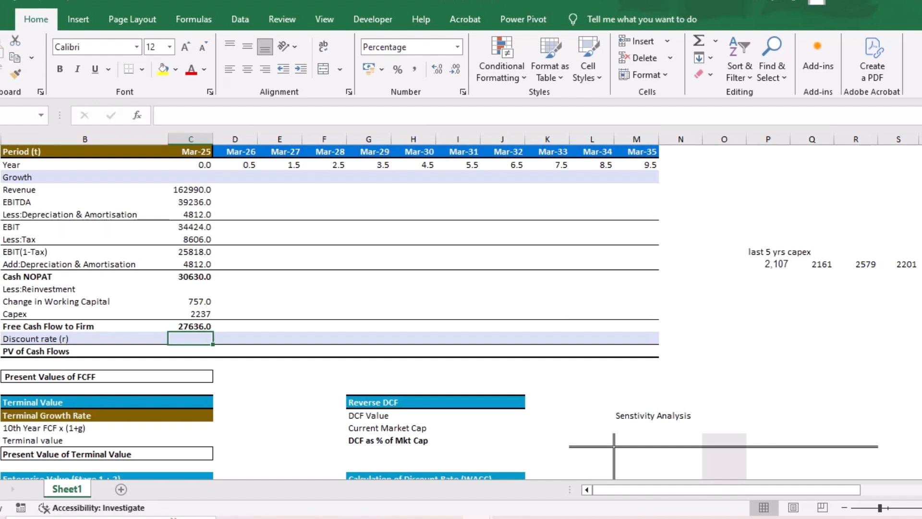
- Switch to the Screener page for Infosys and review its balance sheet and compounded sales growth figures
{"action": "scroll", "coordinate": [330, 298], "scroll_direction": "up", "scroll_amount": 3}
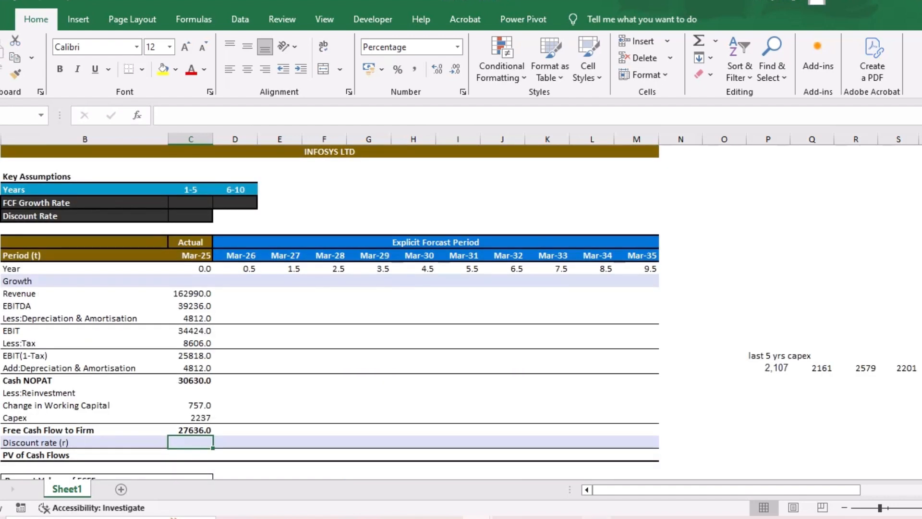
{"action": "key", "text": "alt+Tab"}
{"action": "left_click", "coordinate": [636, 223]}
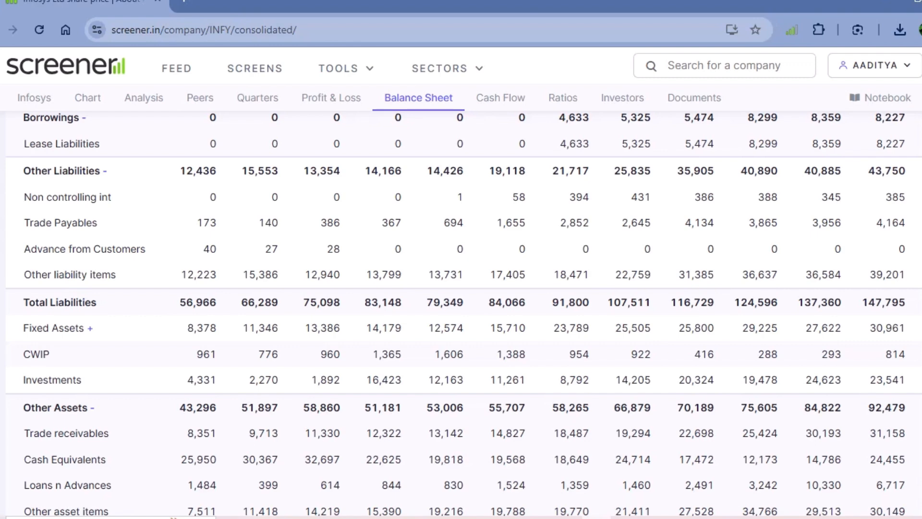
{"action": "scroll", "coordinate": [463, 313], "scroll_direction": "down", "scroll_amount": 2}
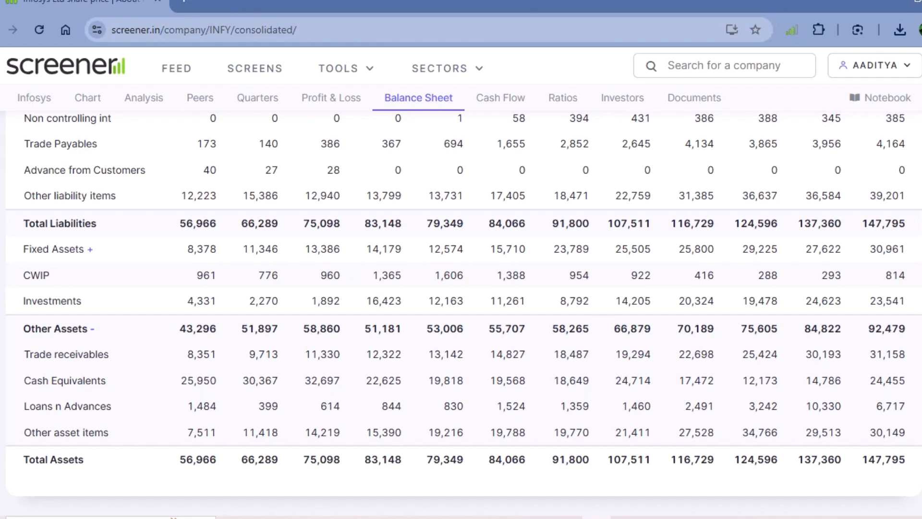
{"action": "scroll", "coordinate": [464, 314], "scroll_direction": "down", "scroll_amount": 5}
{"action": "scroll", "coordinate": [464, 314], "scroll_direction": "up", "scroll_amount": 15}
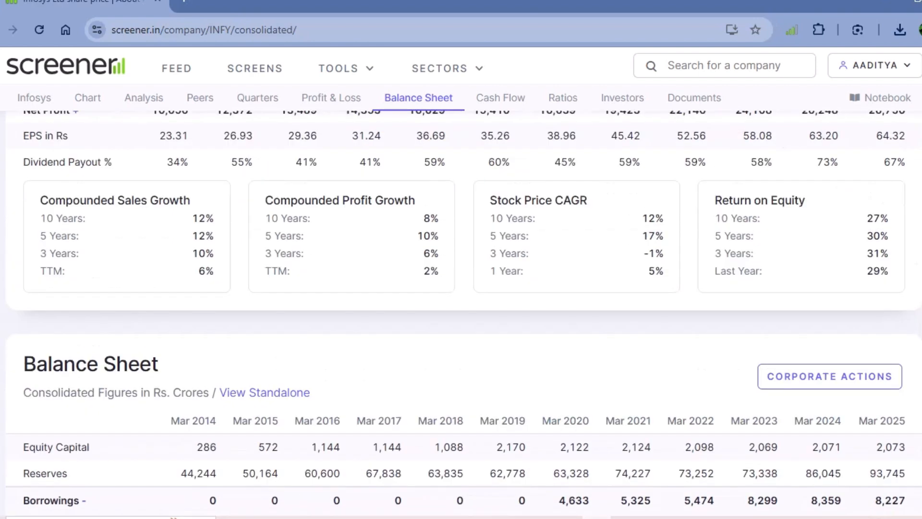
{"action": "scroll", "coordinate": [464, 314], "scroll_direction": "up", "scroll_amount": 3}
{"action": "left_click_drag", "start_coordinate": [40, 315], "coordinate": [206, 387]}
{"action": "scroll", "coordinate": [206, 387], "scroll_direction": "down", "scroll_amount": 9}
{"action": "scroll", "coordinate": [464, 314], "scroll_direction": "down", "scroll_amount": 12}
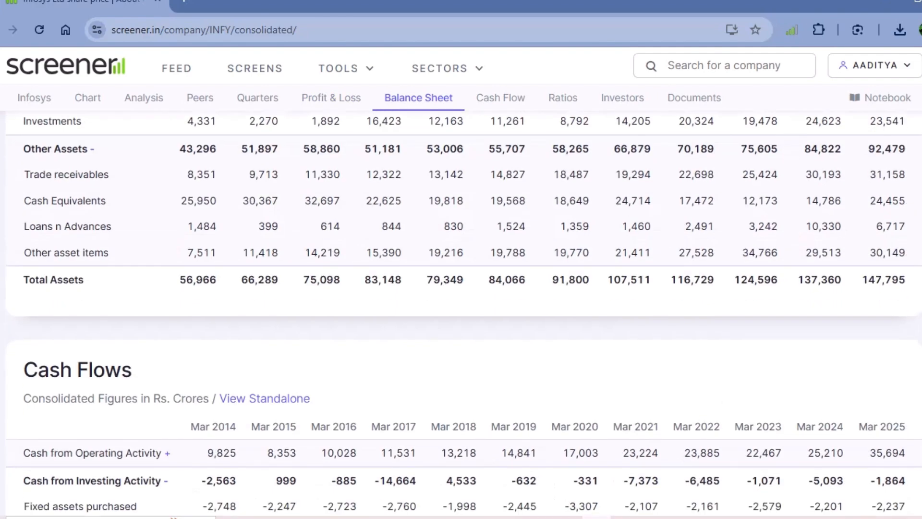
- View the Apr 2025 concall notes in the Documents section and close them again
{"action": "scroll", "coordinate": [464, 314], "scroll_direction": "down", "scroll_amount": 15}
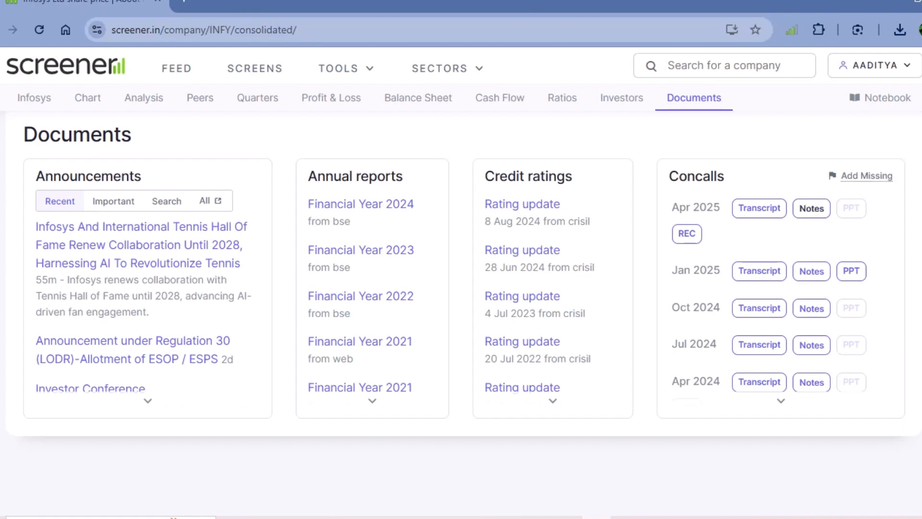
{"action": "left_click", "coordinate": [811, 208]}
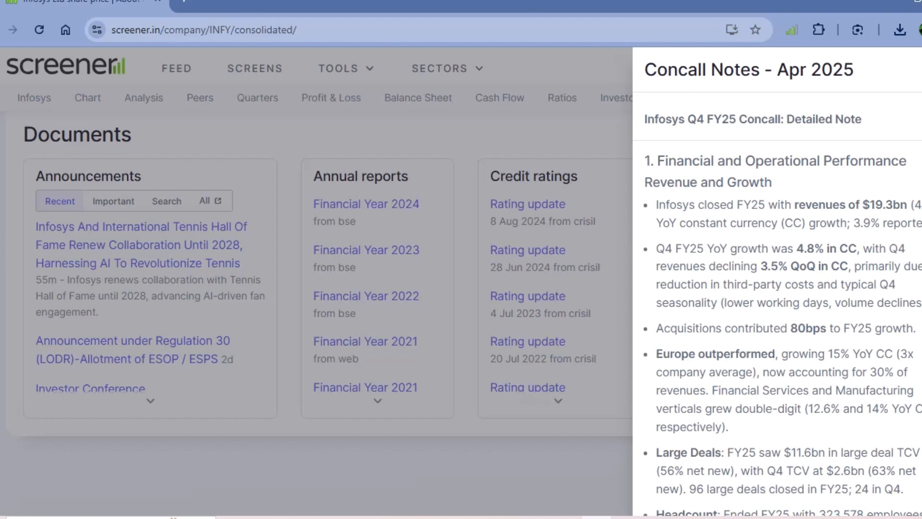
{"action": "key", "text": "Escape"}
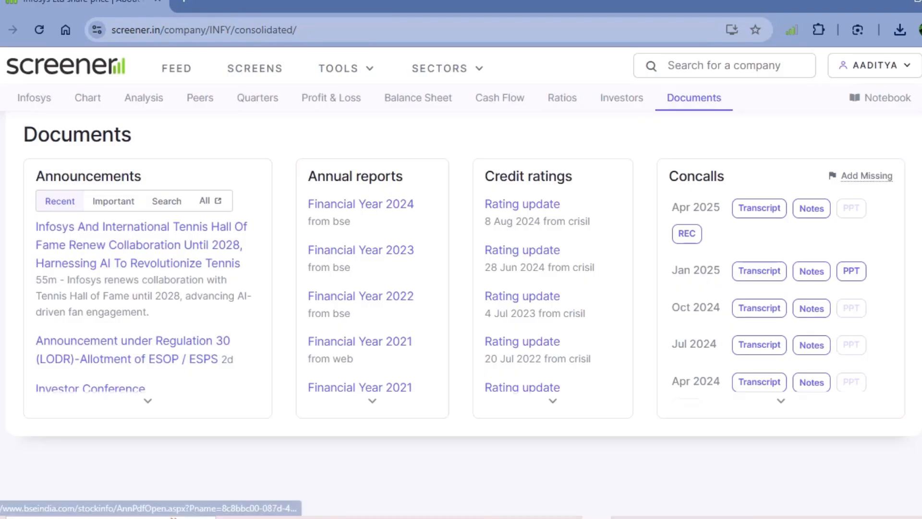
- Open the Apr 2025 concall transcript and examine what the question-and-answer section says about growth guidance
{"action": "left_click", "coordinate": [851, 271]}
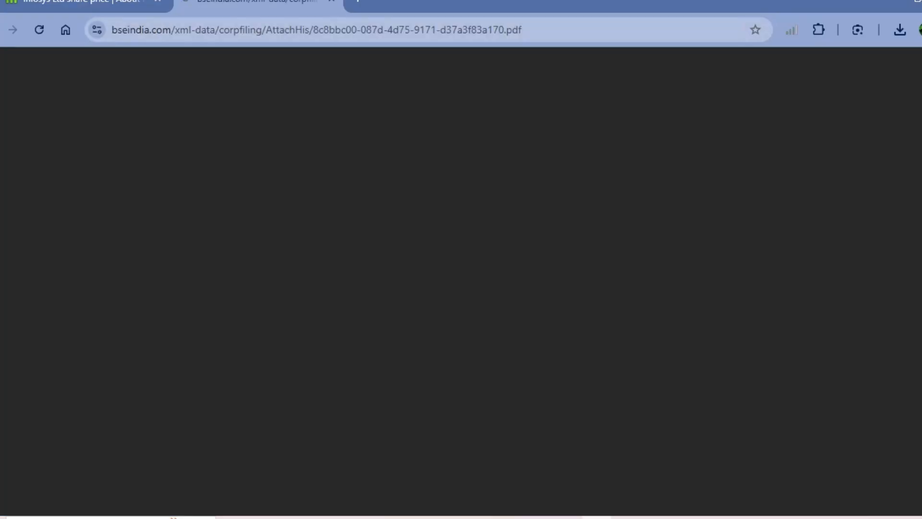
{"action": "scroll", "coordinate": [464, 288], "scroll_direction": "down", "scroll_amount": 6}
{"action": "scroll", "coordinate": [464, 302], "scroll_direction": "down", "scroll_amount": 20}
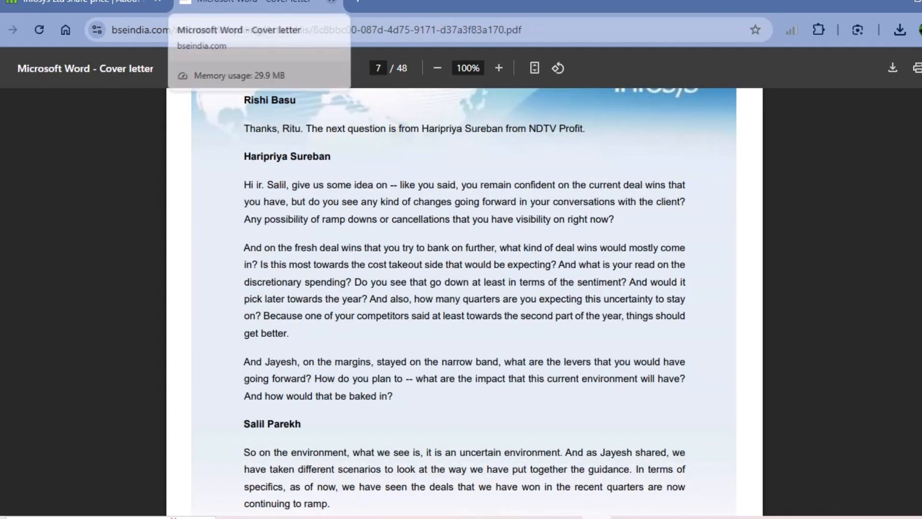
{"action": "scroll", "coordinate": [464, 301], "scroll_direction": "down", "scroll_amount": 10}
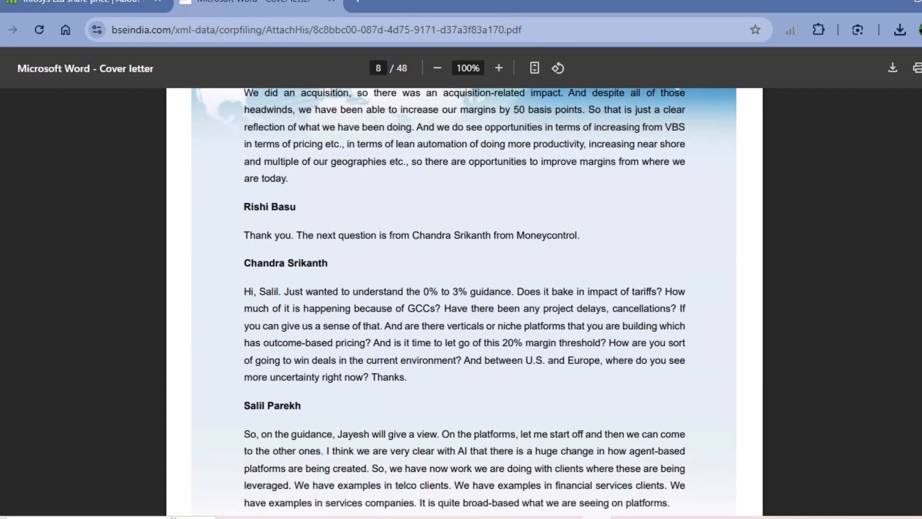
{"action": "scroll", "coordinate": [464, 301], "scroll_direction": "down", "scroll_amount": 7}
{"action": "scroll", "coordinate": [464, 302], "scroll_direction": "up", "scroll_amount": 4}
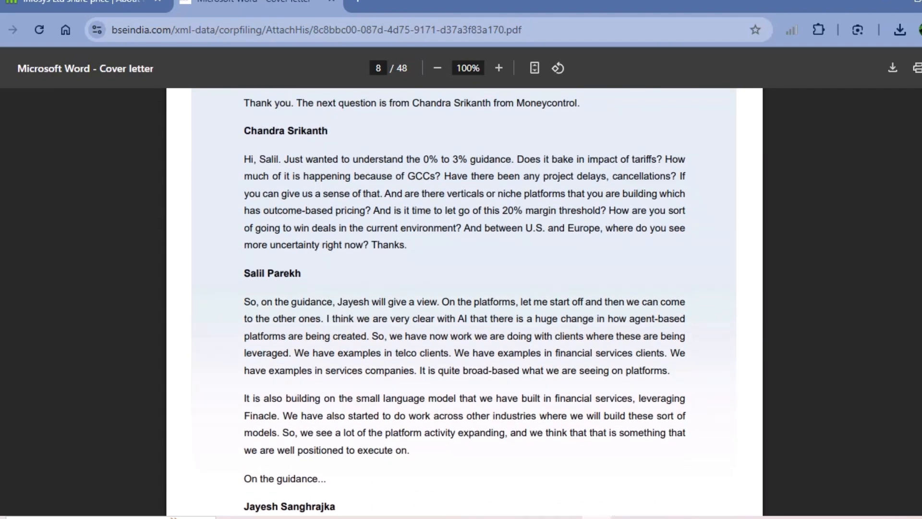
{"action": "left_click_drag", "start_coordinate": [244, 159], "coordinate": [513, 159]}
- Go back to the opening remarks in the transcript and highlight the financial year 2026 growth and margin guidance
{"action": "scroll", "coordinate": [512, 159], "scroll_direction": "up", "scroll_amount": 10}
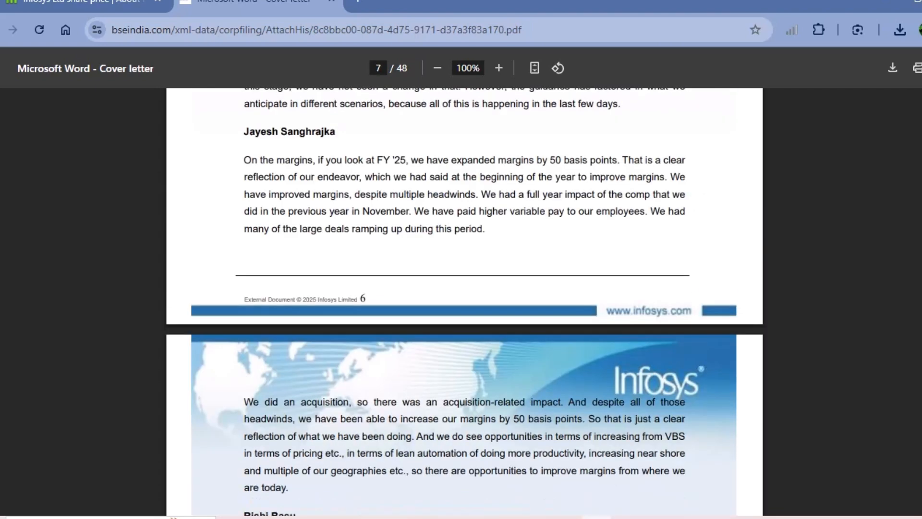
{"action": "scroll", "coordinate": [464, 301], "scroll_direction": "up", "scroll_amount": 7}
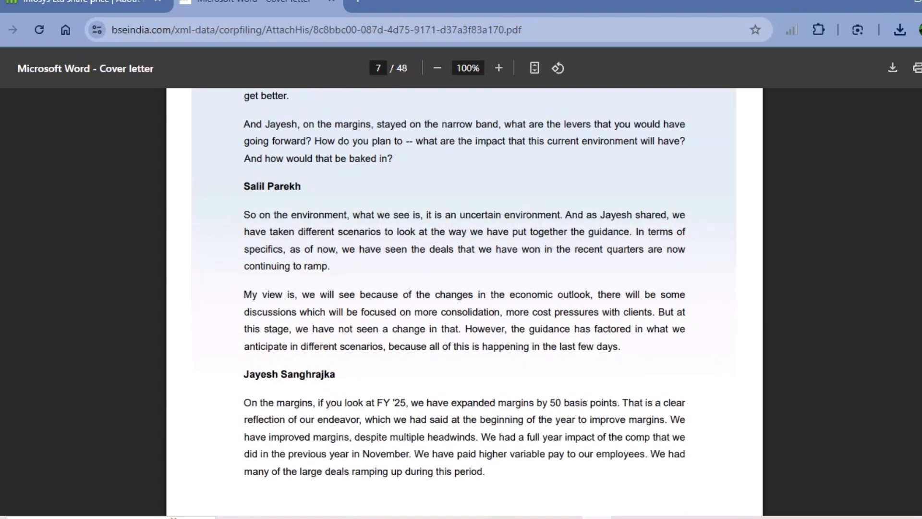
{"action": "scroll", "coordinate": [465, 301], "scroll_direction": "up", "scroll_amount": 3}
{"action": "scroll", "coordinate": [464, 302], "scroll_direction": "up", "scroll_amount": 13}
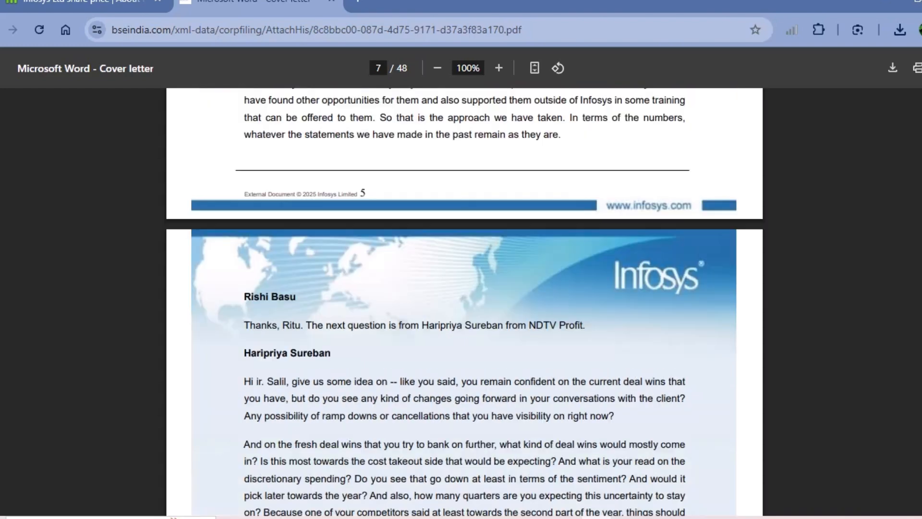
{"action": "scroll", "coordinate": [464, 302], "scroll_direction": "up", "scroll_amount": 18}
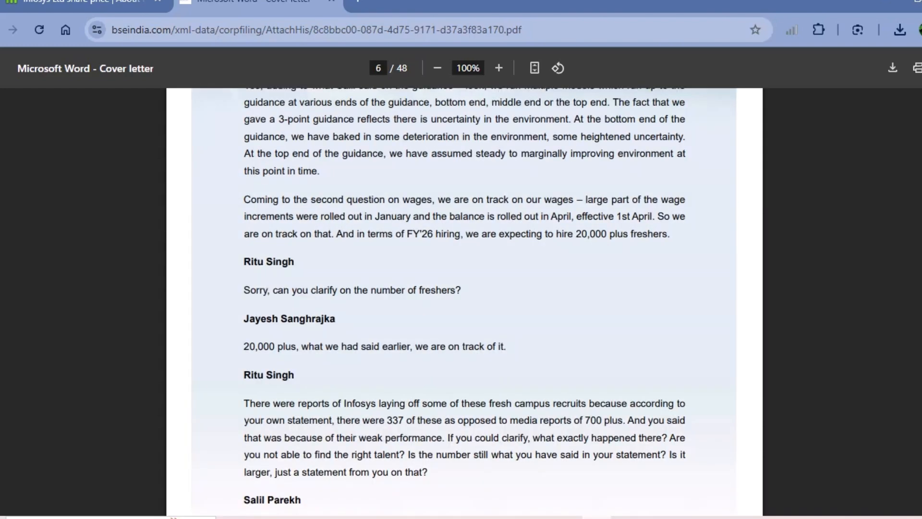
{"action": "scroll", "coordinate": [464, 301], "scroll_direction": "up", "scroll_amount": 13}
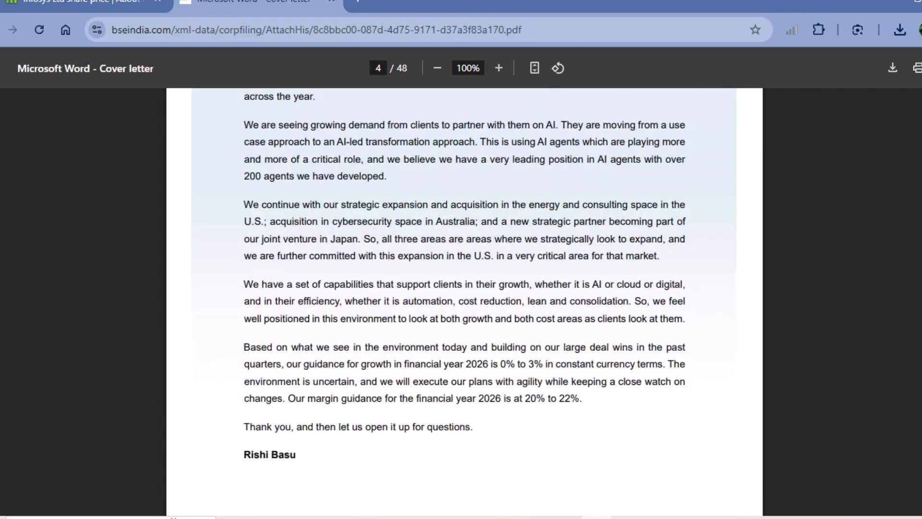
{"action": "left_click_drag", "start_coordinate": [287, 364], "coordinate": [646, 364]}
{"action": "left_click_drag", "start_coordinate": [358, 398], "coordinate": [585, 398]}
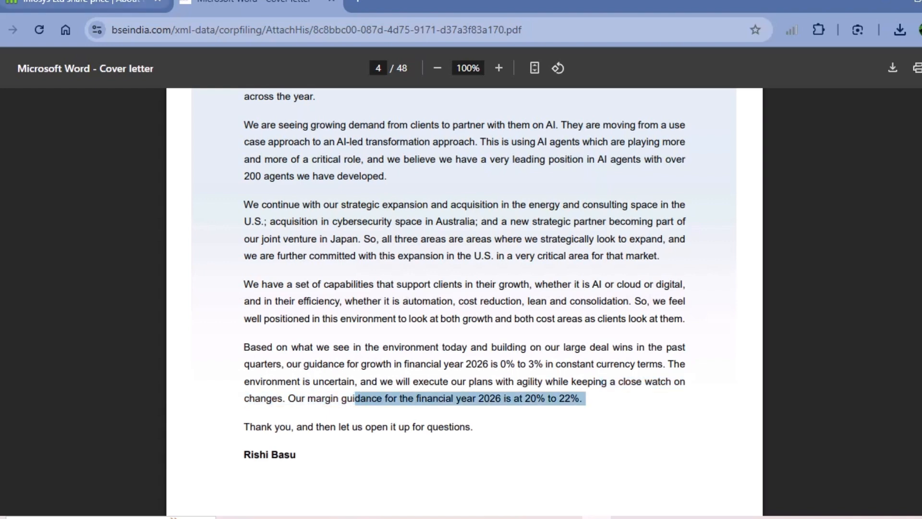
- Return to Screener and check the FY26 revenue growth and operating margin guidance in the Apr 2025 concall notes, then close them
{"action": "left_click", "coordinate": [82, 3]}
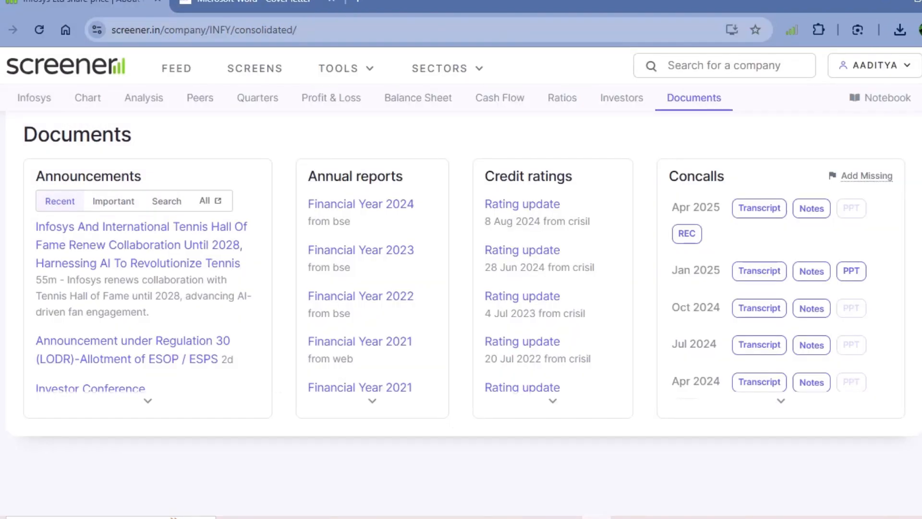
{"action": "left_click", "coordinate": [811, 207]}
{"action": "scroll", "coordinate": [778, 288], "scroll_direction": "down", "scroll_amount": 3}
{"action": "scroll", "coordinate": [777, 288], "scroll_direction": "down", "scroll_amount": 10}
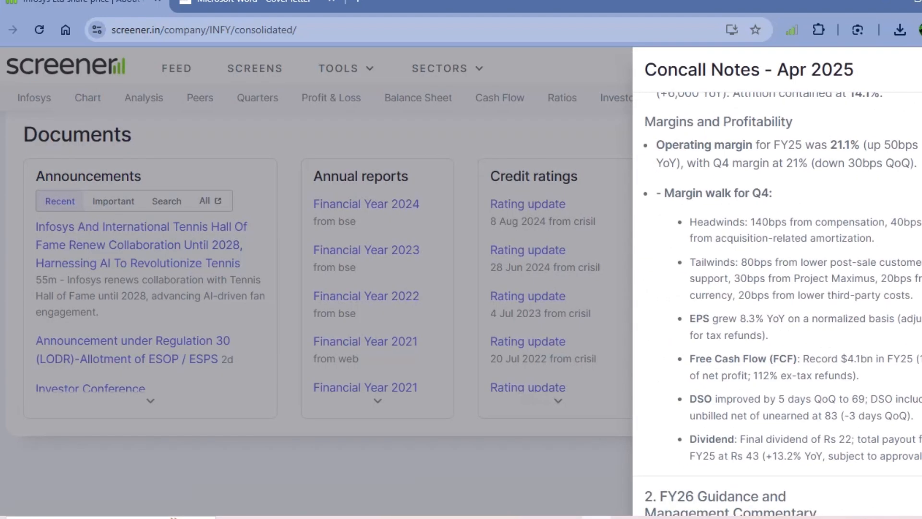
{"action": "scroll", "coordinate": [777, 288], "scroll_direction": "down", "scroll_amount": 1}
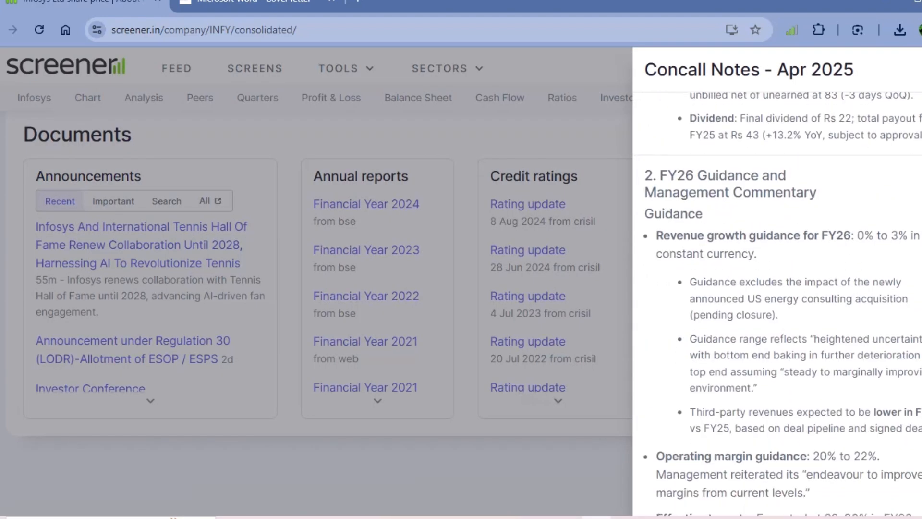
{"action": "left_click_drag", "start_coordinate": [656, 235], "coordinate": [851, 236]}
{"action": "scroll", "coordinate": [777, 288], "scroll_direction": "down", "scroll_amount": 7}
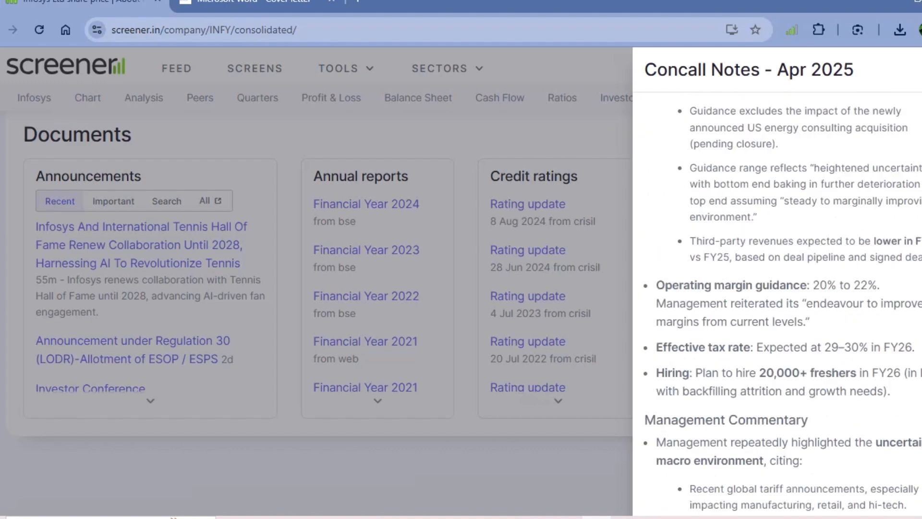
{"action": "left_click_drag", "start_coordinate": [812, 285], "coordinate": [880, 284]}
{"action": "scroll", "coordinate": [778, 288], "scroll_direction": "down", "scroll_amount": 6}
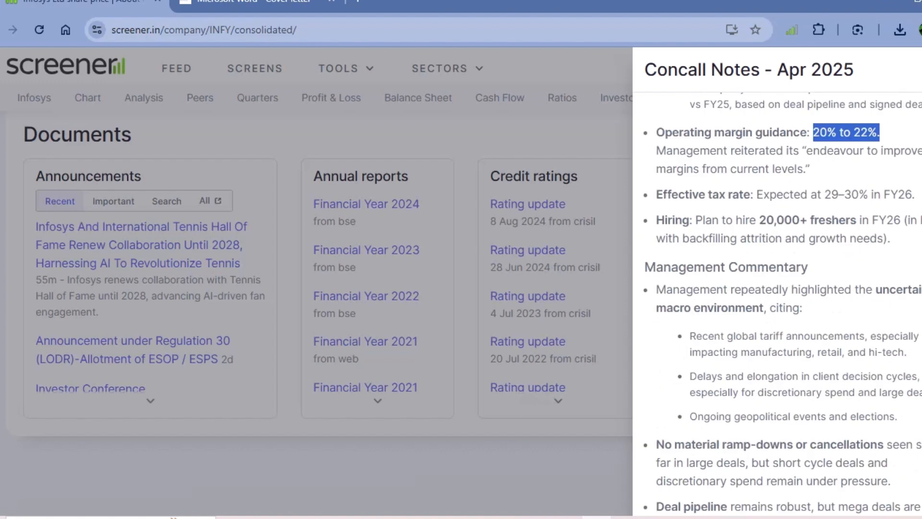
{"action": "key", "text": "Escape"}
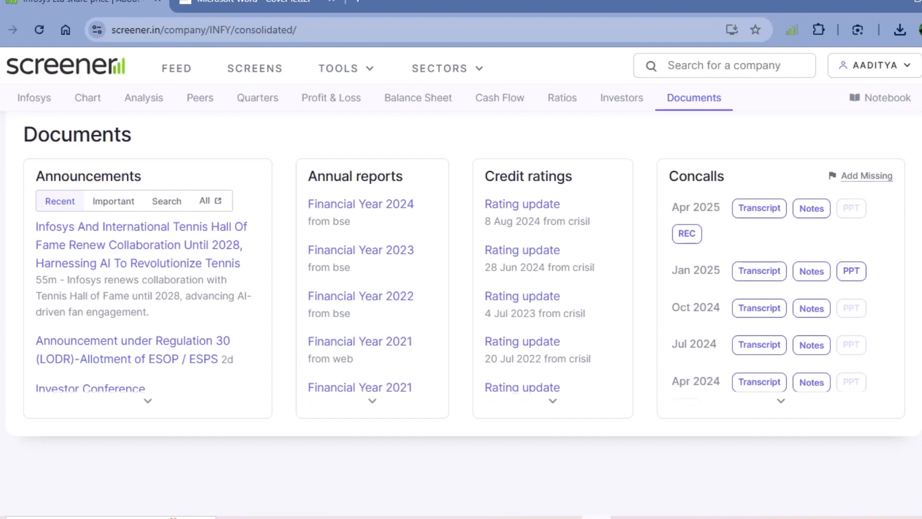
- Switch to the Book2 workbook in Excel and select the Mar-26 Growth cell
{"action": "mouse_move", "coordinate": [477, 516]}
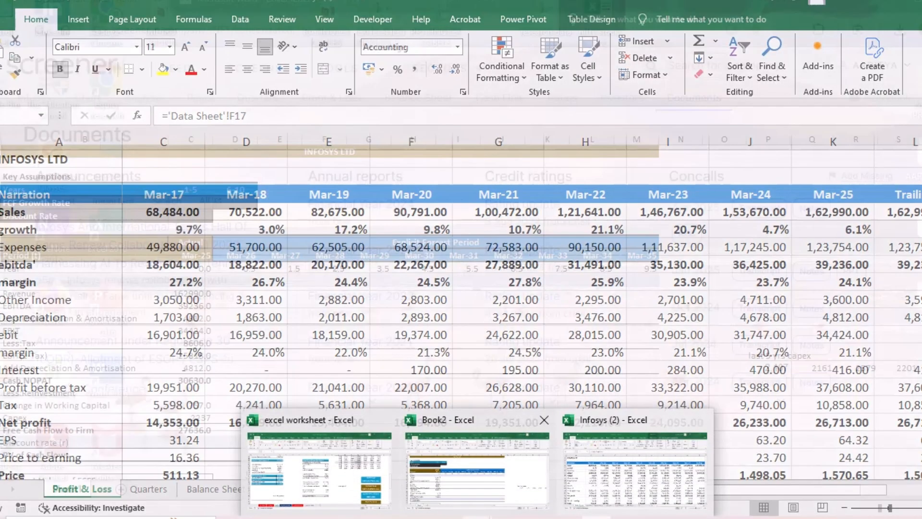
{"action": "left_click", "coordinate": [480, 470]}
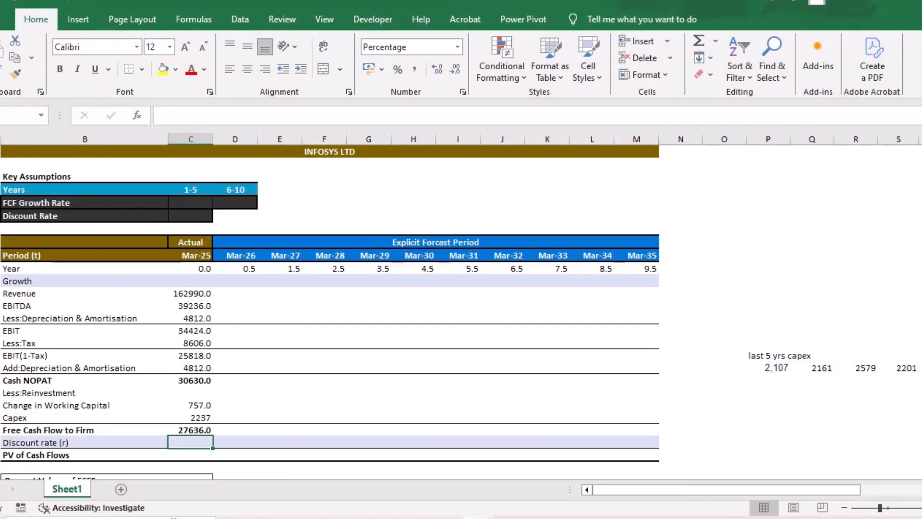
{"action": "left_click", "coordinate": [235, 281]}
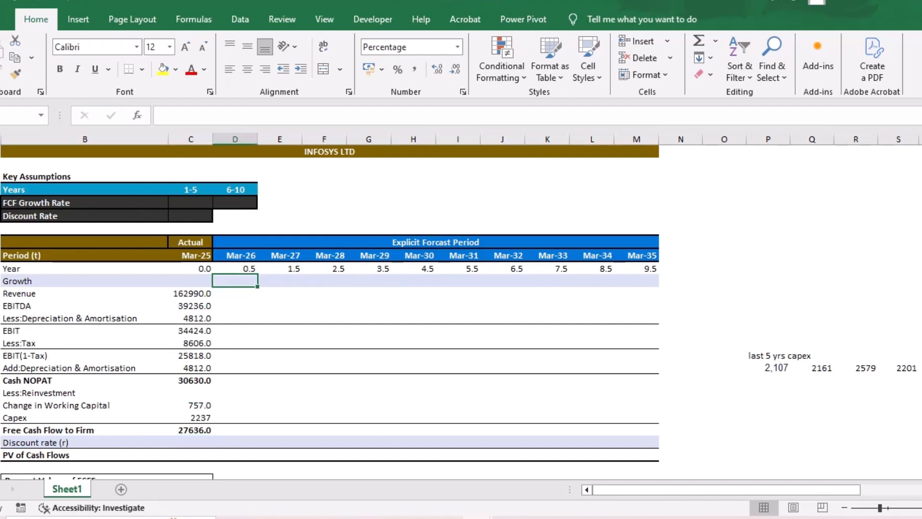
{"action": "type", "text": ".25"}
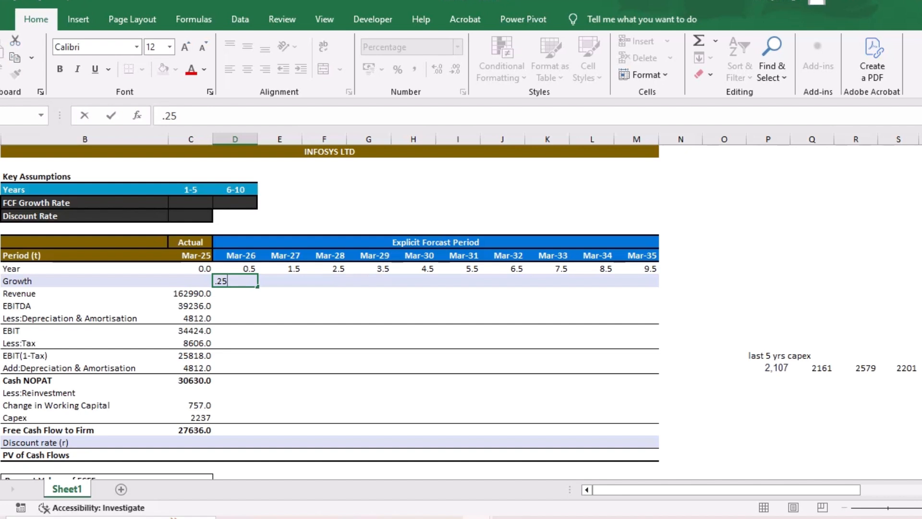
{"action": "key", "text": "BackSpace"}
{"action": "key", "text": "BackSpace"}
{"action": "key", "text": "BackSpace"}
{"action": "type", "text": "2.5"}
{"action": "key", "text": "Return"}
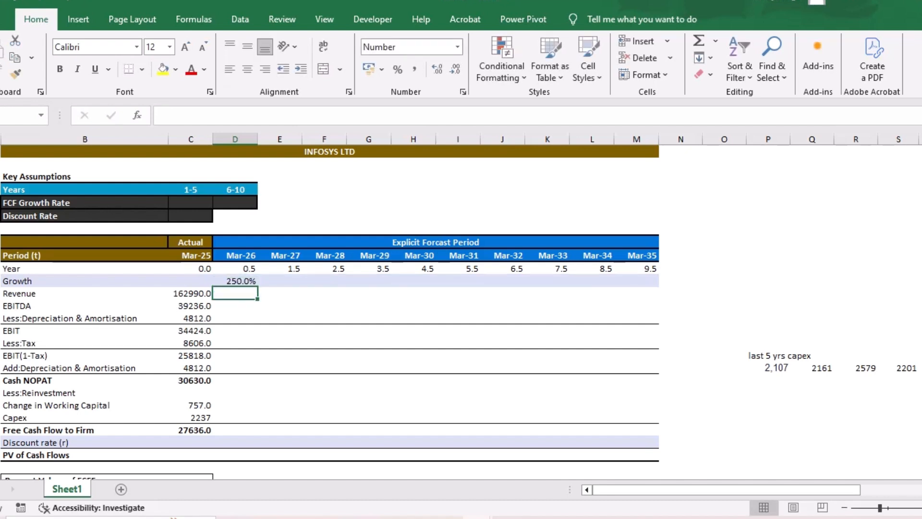
- Set the Mar-26 Growth rate to 2.5%
{"action": "key", "text": "Up"}
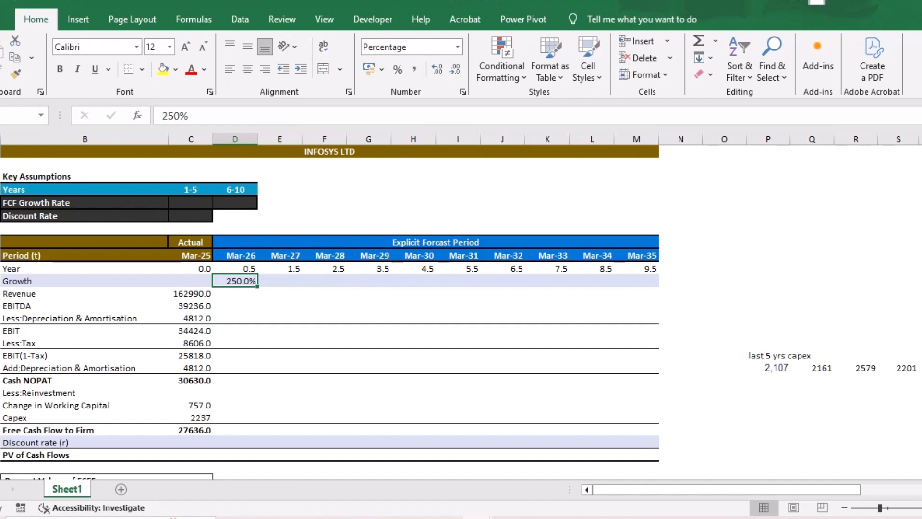
{"action": "type", "text": "2.5"}
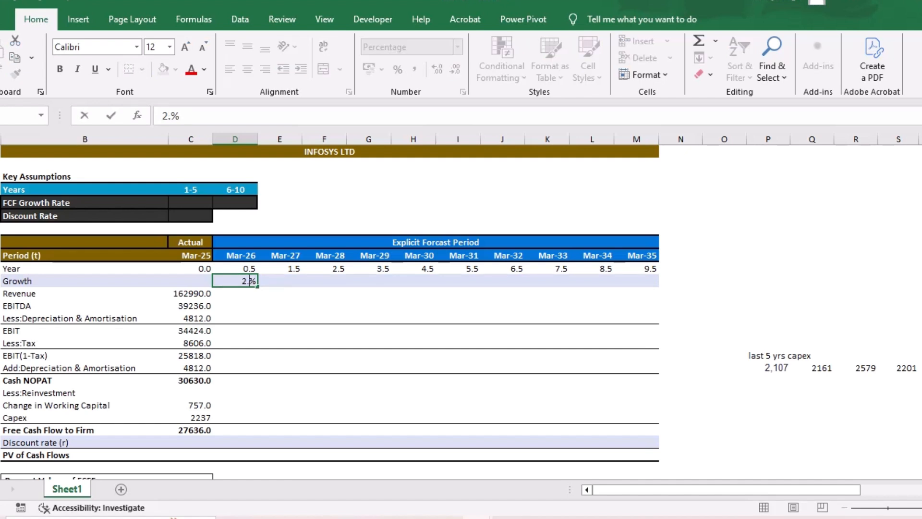
{"action": "key", "text": "Return"}
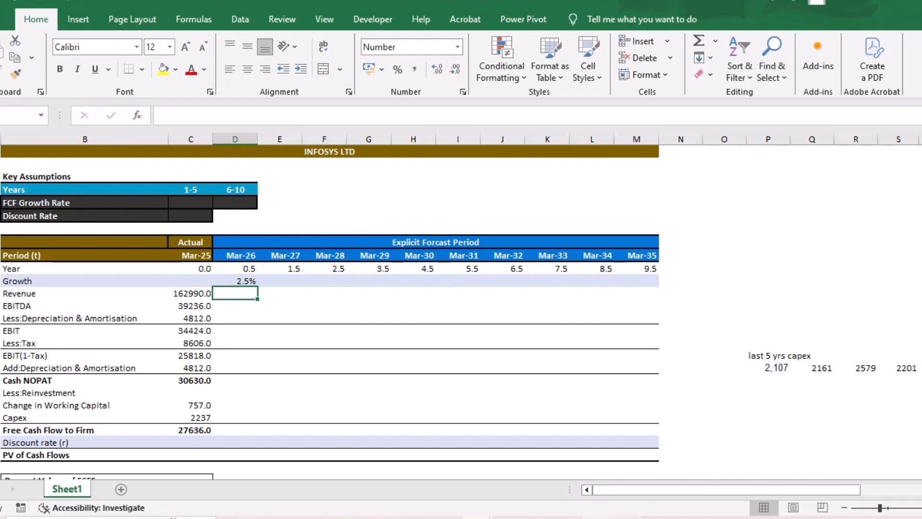
- Switch to Screener and examine the 10-, 5- and 3-year compounded sales growth of Infosys
{"action": "left_click", "coordinate": [597, 517]}
{"action": "scroll", "coordinate": [460, 307], "scroll_direction": "up", "scroll_amount": 20}
{"action": "scroll", "coordinate": [461, 307], "scroll_direction": "down", "scroll_amount": 1}
{"action": "scroll", "coordinate": [461, 307], "scroll_direction": "up", "scroll_amount": 4}
{"action": "scroll", "coordinate": [460, 312], "scroll_direction": "up", "scroll_amount": 5}
{"action": "scroll", "coordinate": [461, 312], "scroll_direction": "down", "scroll_amount": 5}
{"action": "scroll", "coordinate": [460, 312], "scroll_direction": "up", "scroll_amount": 11}
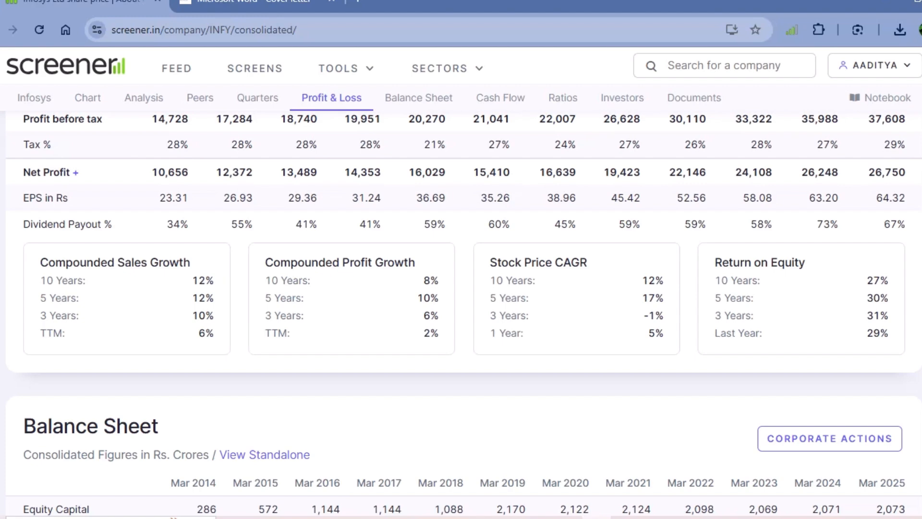
{"action": "left_click_drag", "start_coordinate": [192, 280], "coordinate": [215, 316]}
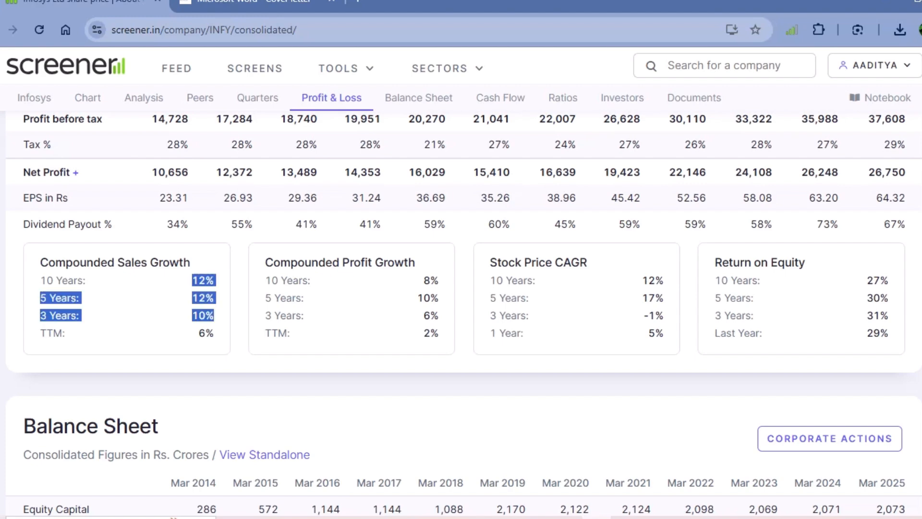
- Switch back to Book2 in Excel, set the Mar-31 Growth rate to 11% and copy it across to Mar-35
{"action": "mouse_move", "coordinate": [477, 517]}
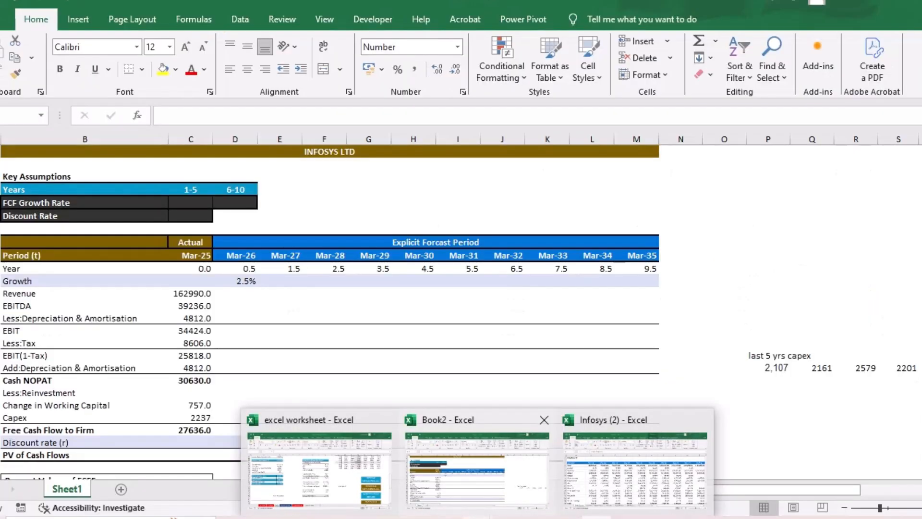
{"action": "left_click", "coordinate": [477, 469]}
{"action": "left_click", "coordinate": [235, 293]}
{"action": "left_click", "coordinate": [458, 281]}
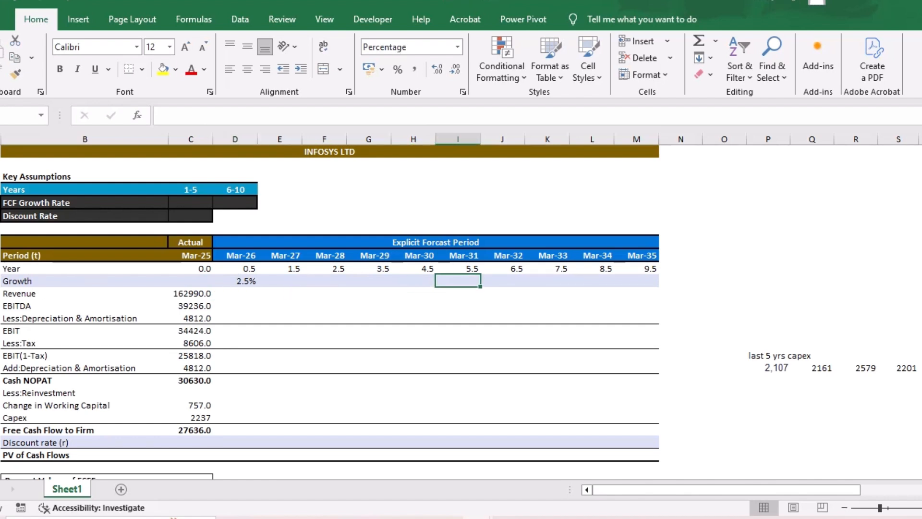
{"action": "type", "text": "11"}
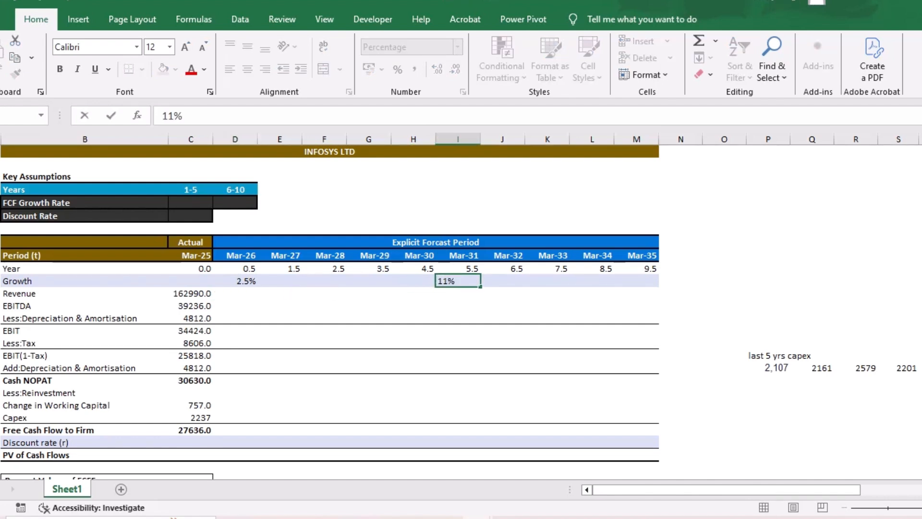
{"action": "key", "text": "Return"}
{"action": "left_click", "coordinate": [475, 282]}
{"action": "left_click_drag", "start_coordinate": [480, 286], "coordinate": [656, 286]}
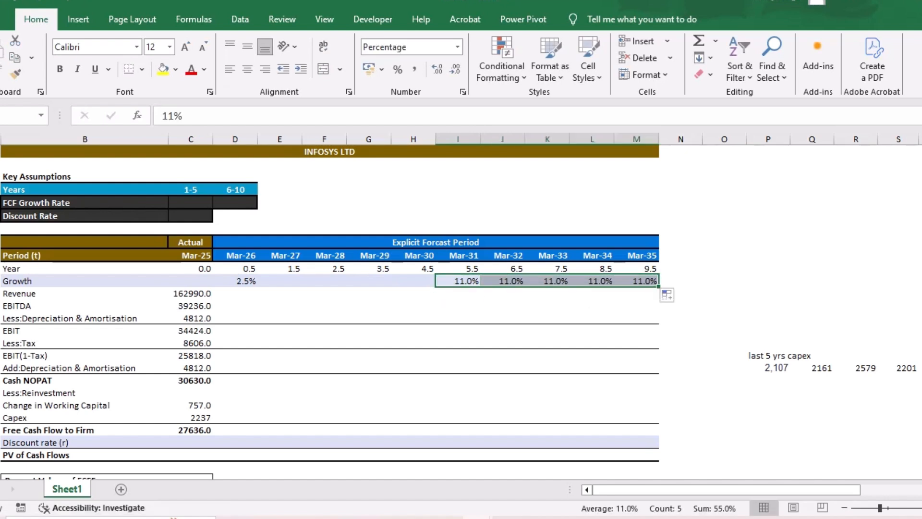
{"action": "key", "text": "Left"}
{"action": "key", "text": "Left"}
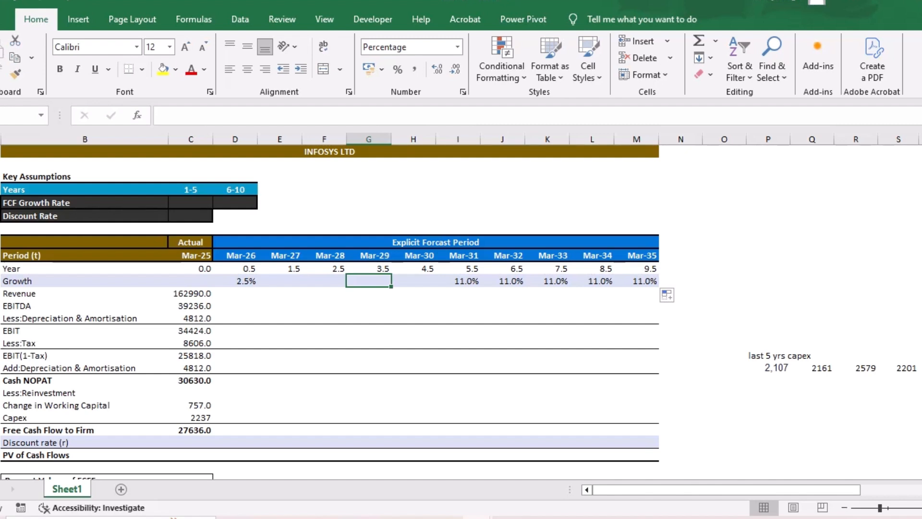
{"action": "key", "text": "Left"}
{"action": "key", "text": "Left"}
{"action": "key", "text": "shift+Right"}
{"action": "key", "text": "shift+Right"}
{"action": "key", "text": "shift+Right"}
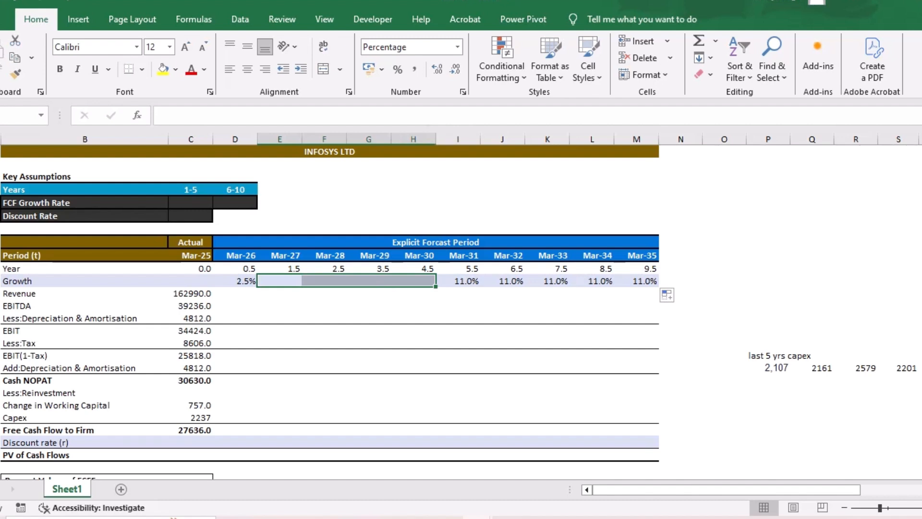
{"action": "left_click", "coordinate": [324, 293]}
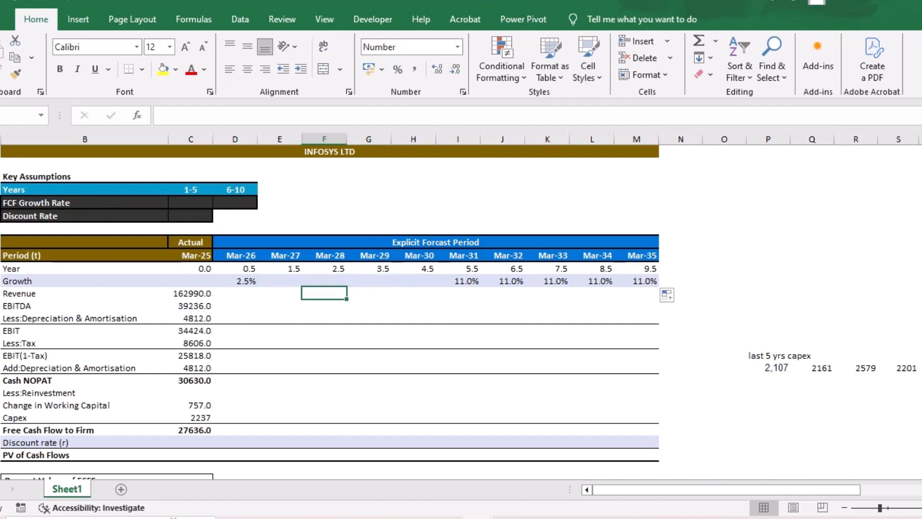
- Set the Growth rate to 3% for Mar-27 and 5% for Mar-28
{"action": "left_click", "coordinate": [279, 281]}
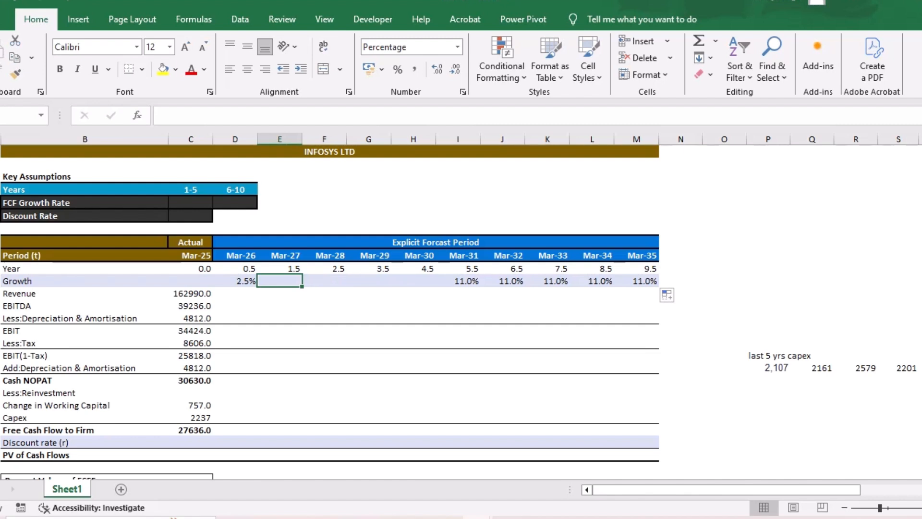
{"action": "type", "text": "3%"}
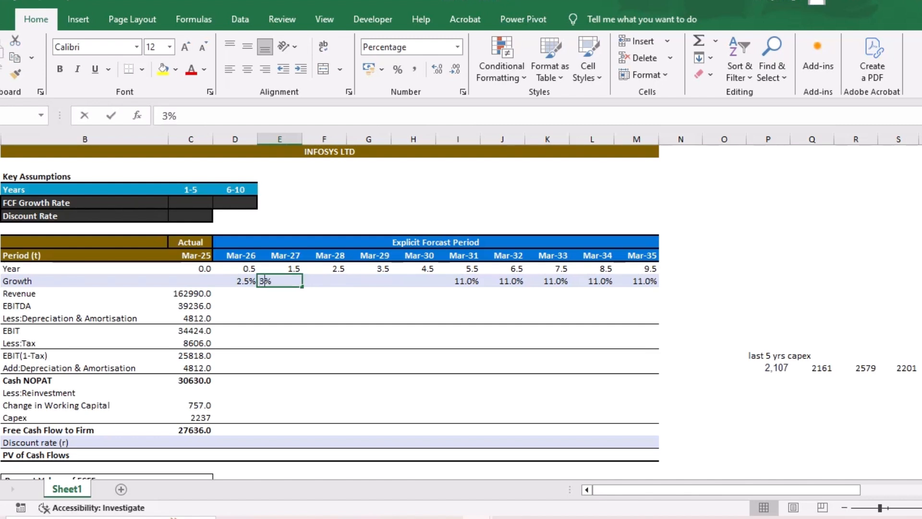
{"action": "key", "text": "Tab"}
{"action": "type", "text": "5%"}
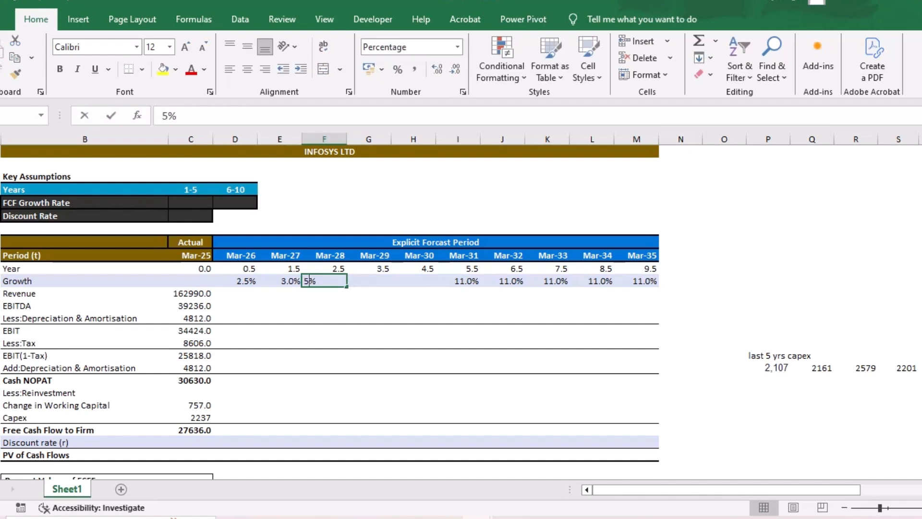
{"action": "key", "text": "Tab"}
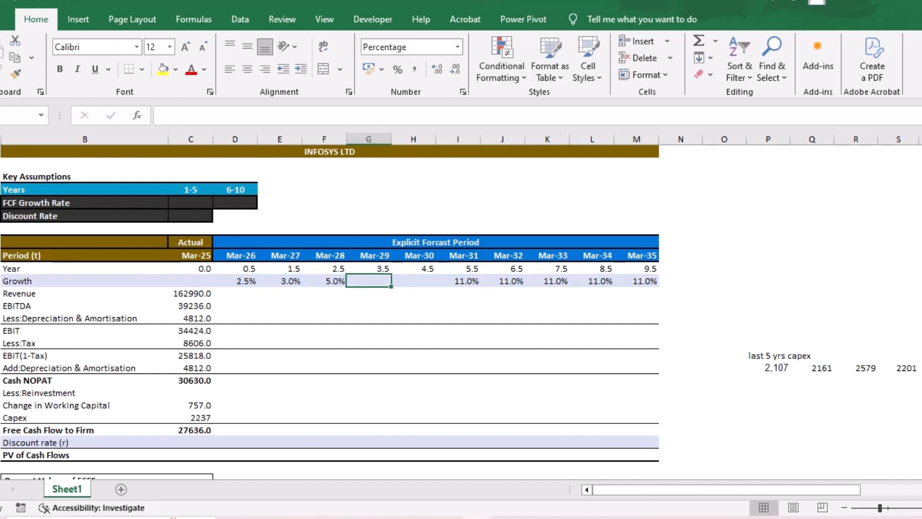
- Examine the Growth row on the DCF sheet of the "excel worksheet" workbook and return to Book2
{"action": "mouse_move", "coordinate": [477, 517]}
{"action": "left_click", "coordinate": [316, 467]}
{"action": "scroll", "coordinate": [461, 312], "scroll_direction": "up", "scroll_amount": 11}
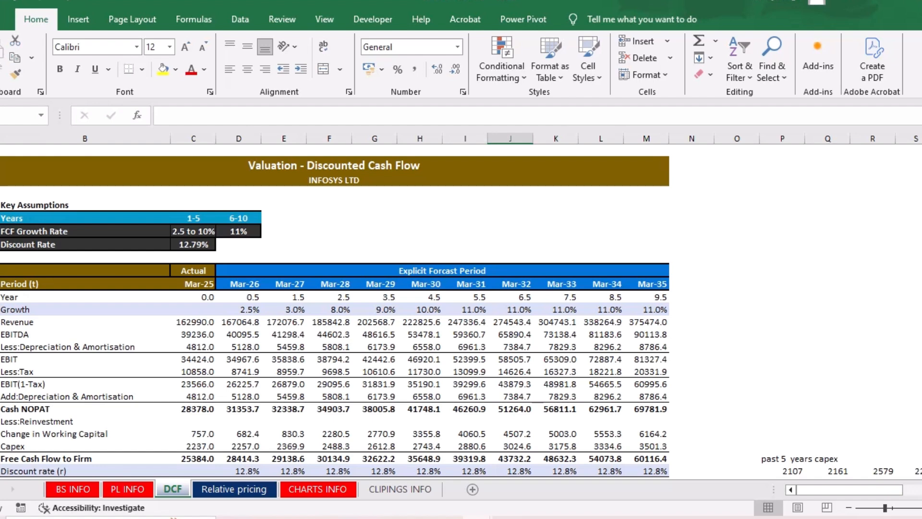
{"action": "mouse_move", "coordinate": [477, 517]}
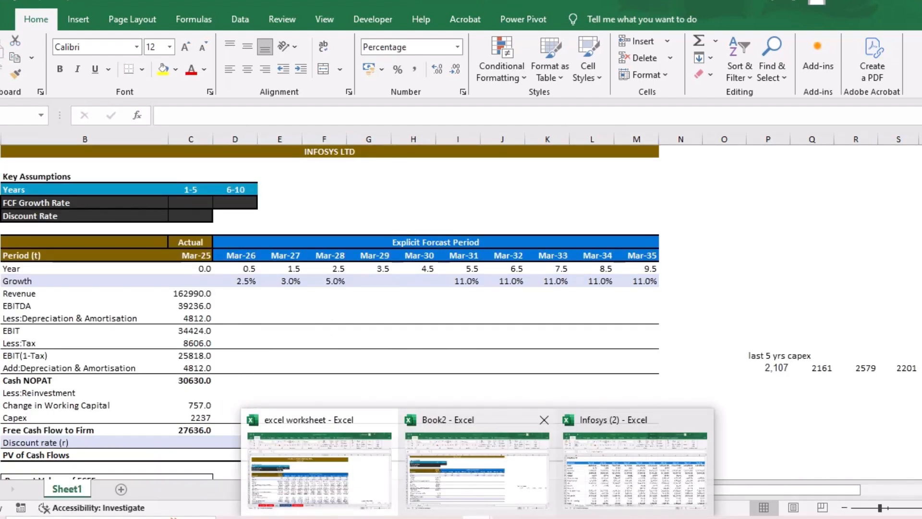
{"action": "left_click", "coordinate": [476, 466]}
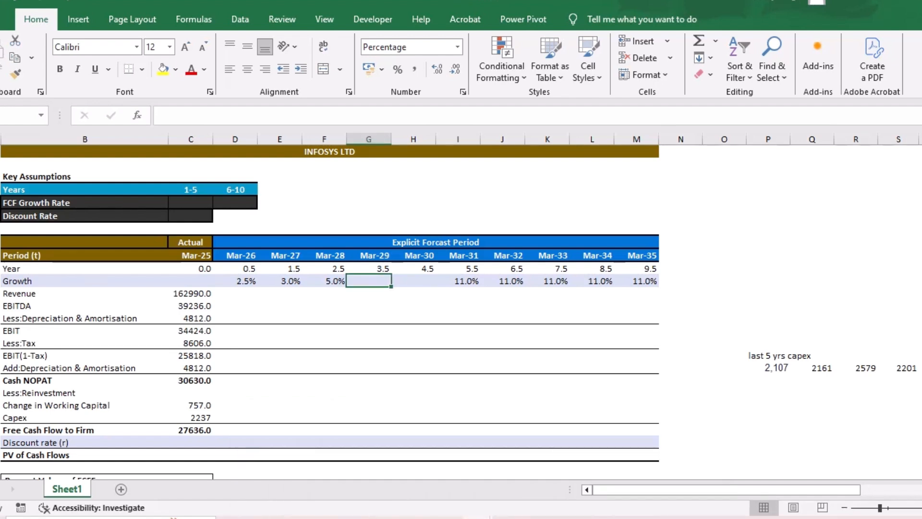
- Set the Growth rate to 8% for Mar-29 and 10% for Mar-30
{"action": "left_click", "coordinate": [324, 281]}
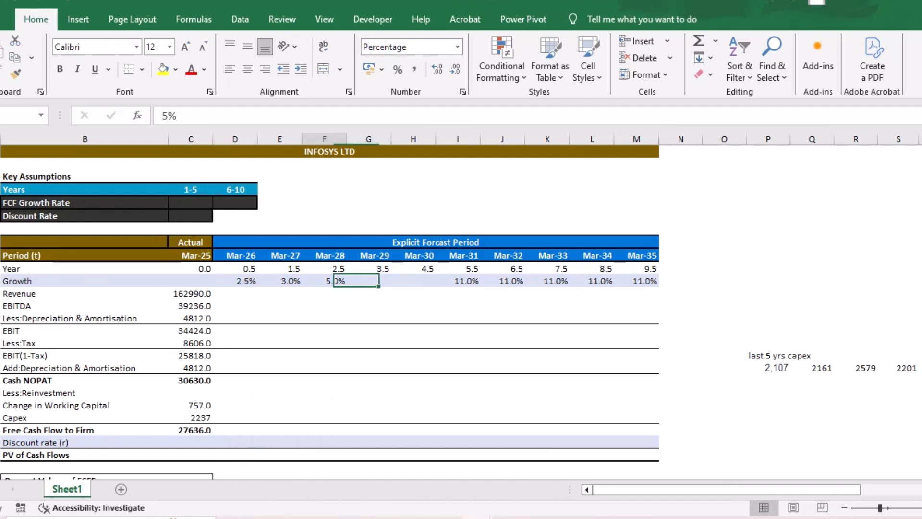
{"action": "left_click", "coordinate": [369, 281]}
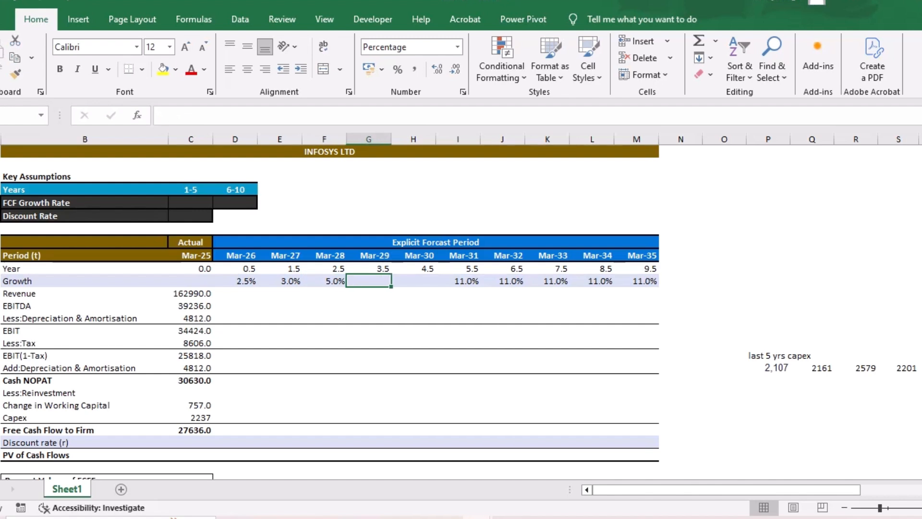
{"action": "type", "text": "8"}
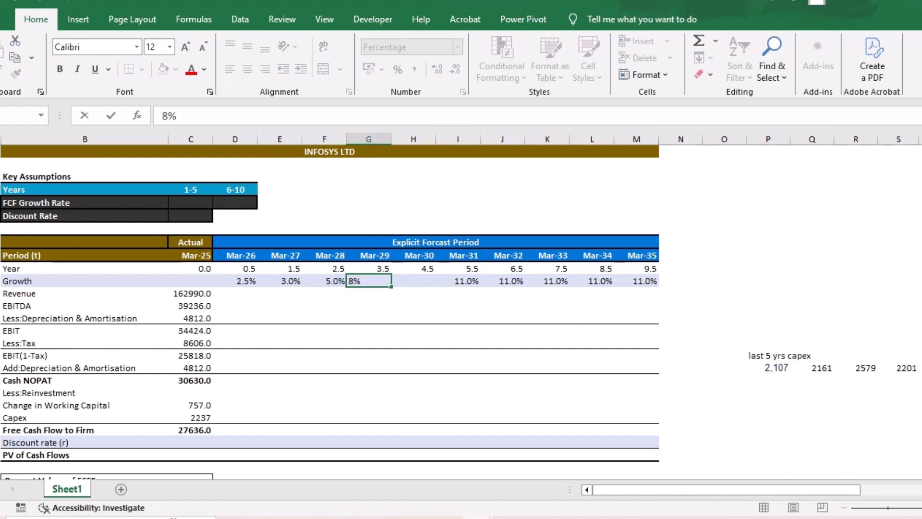
{"action": "left_click", "coordinate": [398, 281]}
{"action": "type", "text": "10"}
{"action": "key", "text": "Return"}
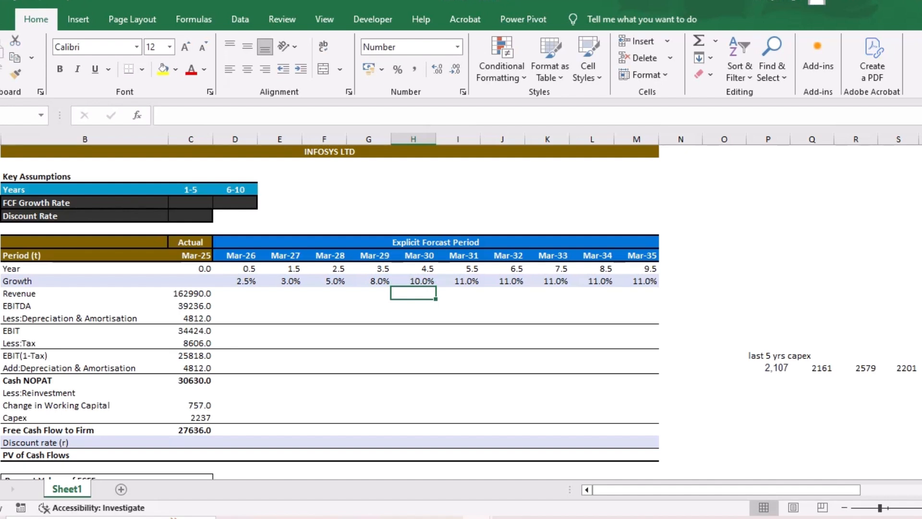
- Enter the Mar-26 Revenue formula =C14*(1-D13), based on the Mar-25 revenue and the Mar-26 growth rate
{"action": "key", "text": "Left"}
{"action": "key", "text": "Left"}
{"action": "key", "text": "Left"}
{"action": "key", "text": "Left"}
{"action": "type", "text": "="}
{"action": "key", "text": "Left"}
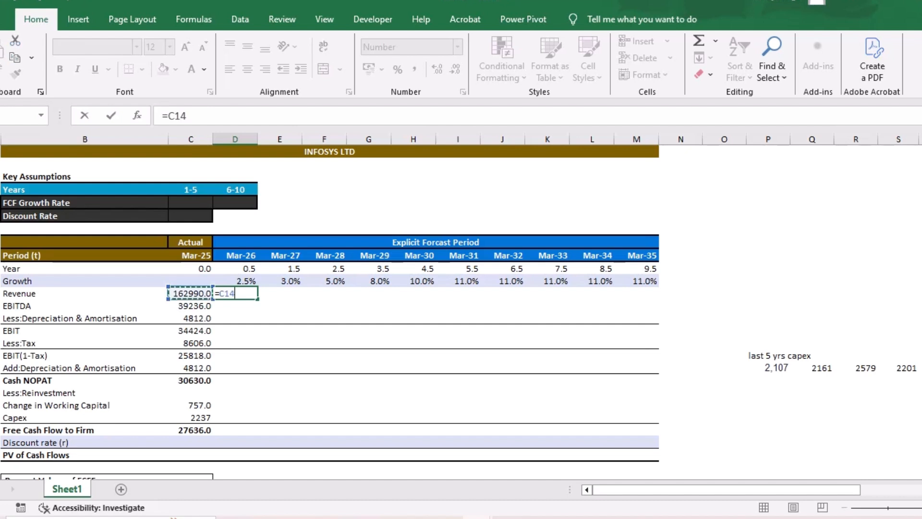
{"action": "type", "text": "*91-"}
{"action": "key", "text": "Up"}
{"action": "type", "text": ")"}
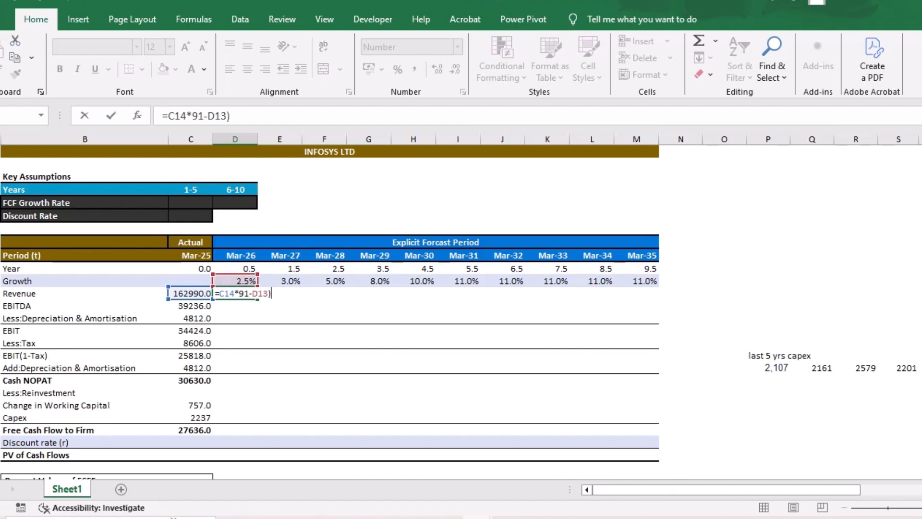
{"action": "key", "text": "BackSpace"}
{"action": "type", "text": "("}
{"action": "key", "text": "Return"}
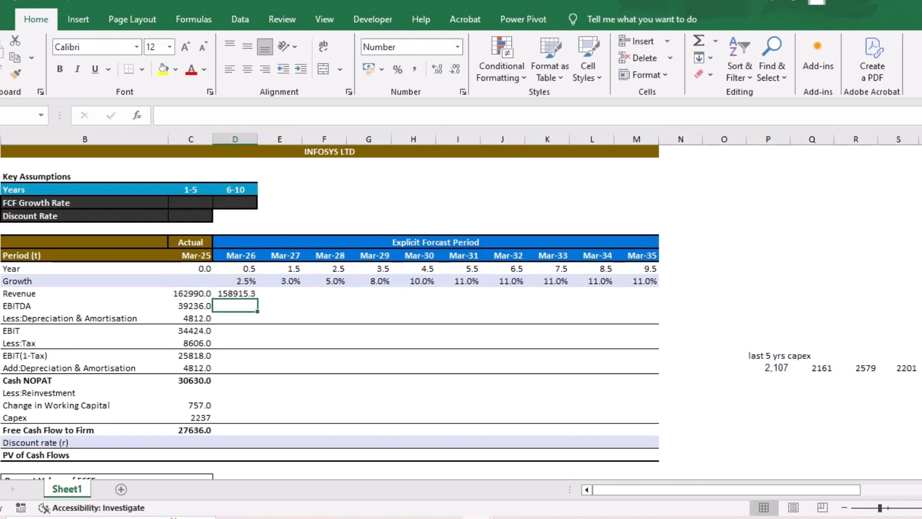
- Copy the Mar-26 Revenue formula across to Mar-35 and select the Mar-26 EBITDA cell
{"action": "left_click", "coordinate": [235, 293]}
{"action": "left_click_drag", "start_coordinate": [257, 300], "coordinate": [643, 298]}
{"action": "left_click", "coordinate": [235, 306]}
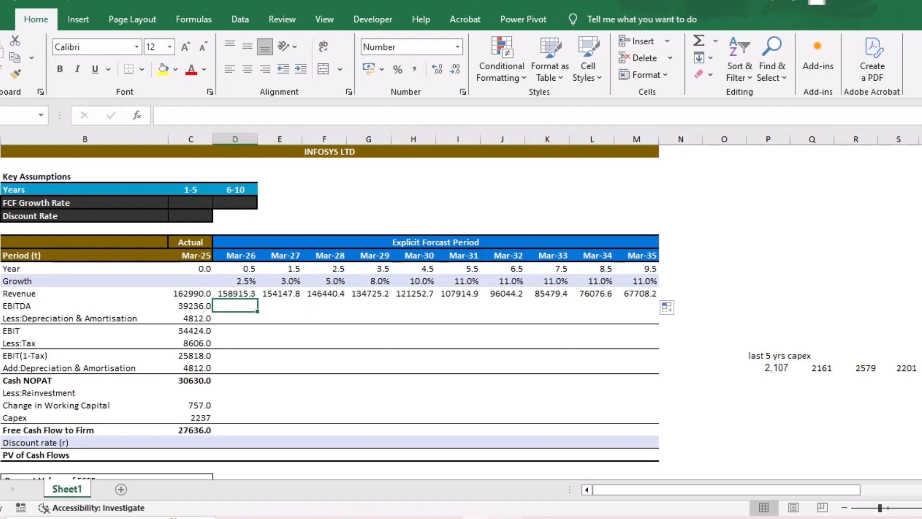
- Examine the EBITDA margin row on the Profit & Loss sheet of the Infosys (2) workbook and return to Book2
{"action": "mouse_move", "coordinate": [477, 517]}
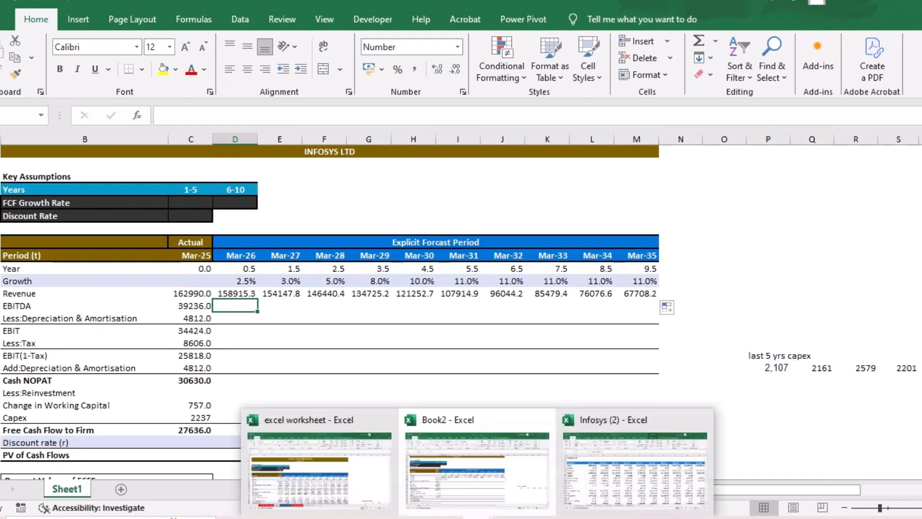
{"action": "left_click", "coordinate": [634, 468]}
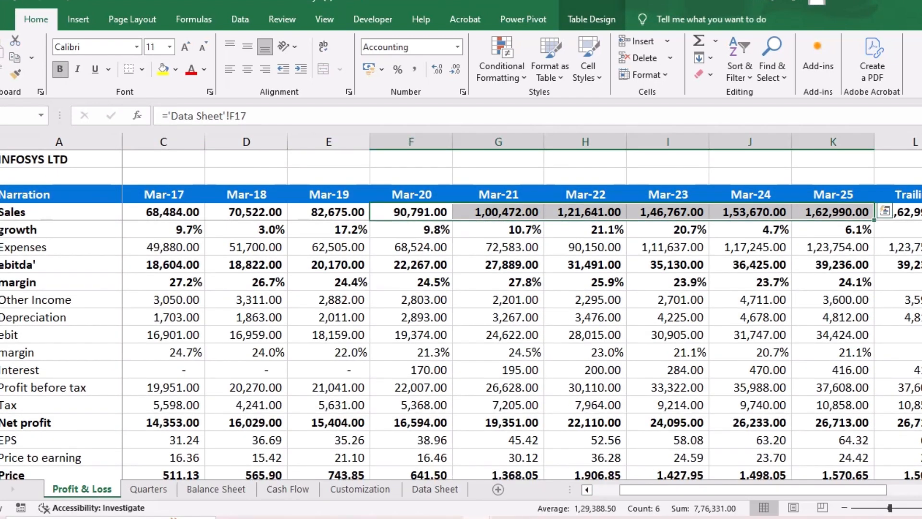
{"action": "left_click", "coordinate": [1, 282]}
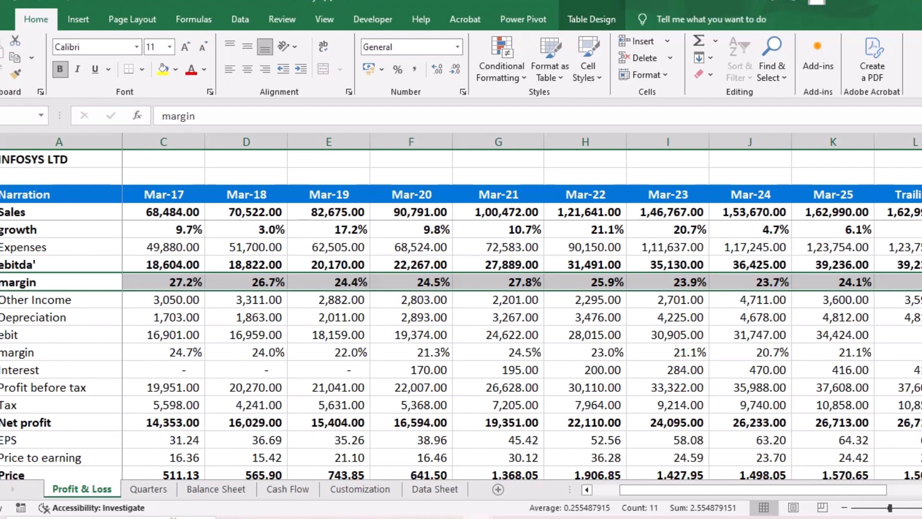
{"action": "mouse_move", "coordinate": [477, 517]}
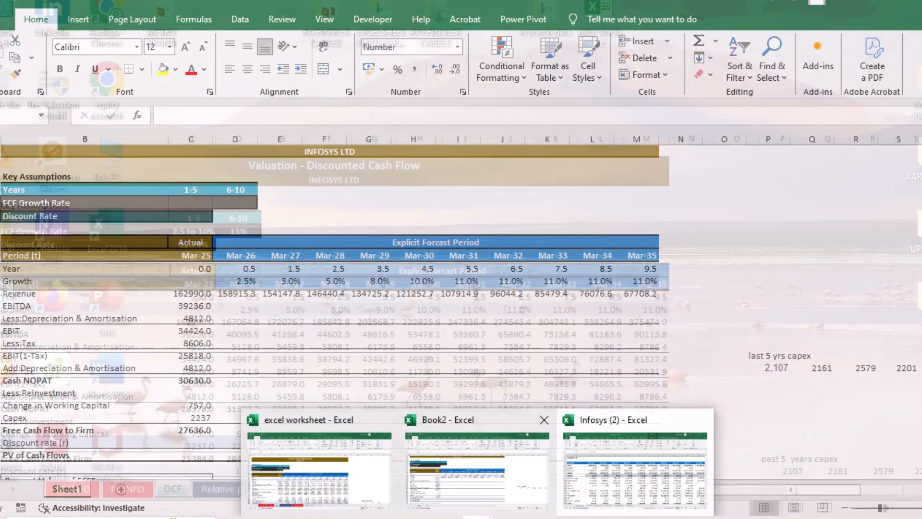
{"action": "left_click", "coordinate": [634, 468]}
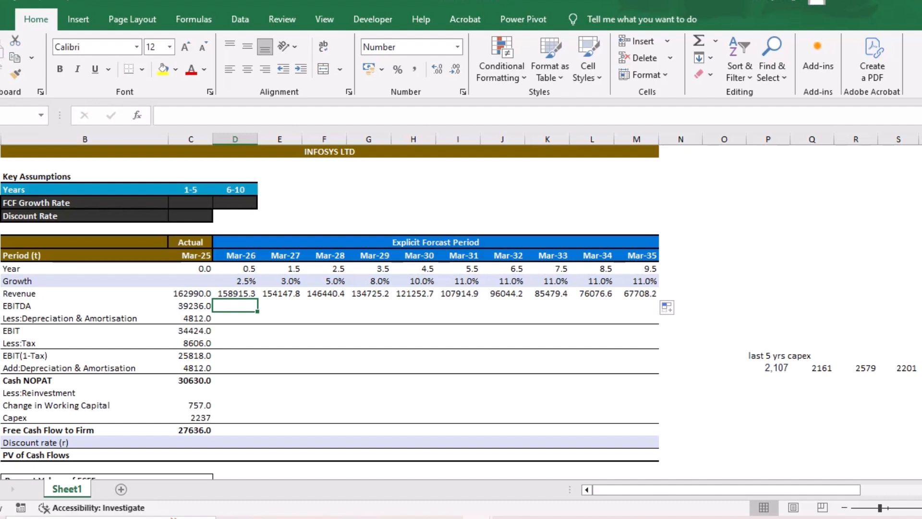
- Calculate Mar-26 EBITDA as revenue times 0.24 with =D14*0.24 and copy the formula across to Mar-35
{"action": "type", "text": "="}
{"action": "key", "text": "Up"}
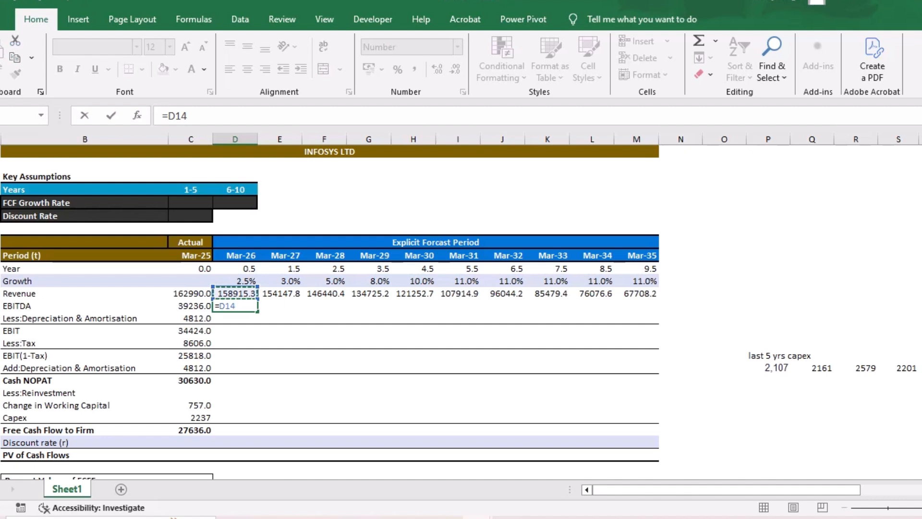
{"action": "type", "text": "*0.24"}
{"action": "key", "text": "Return"}
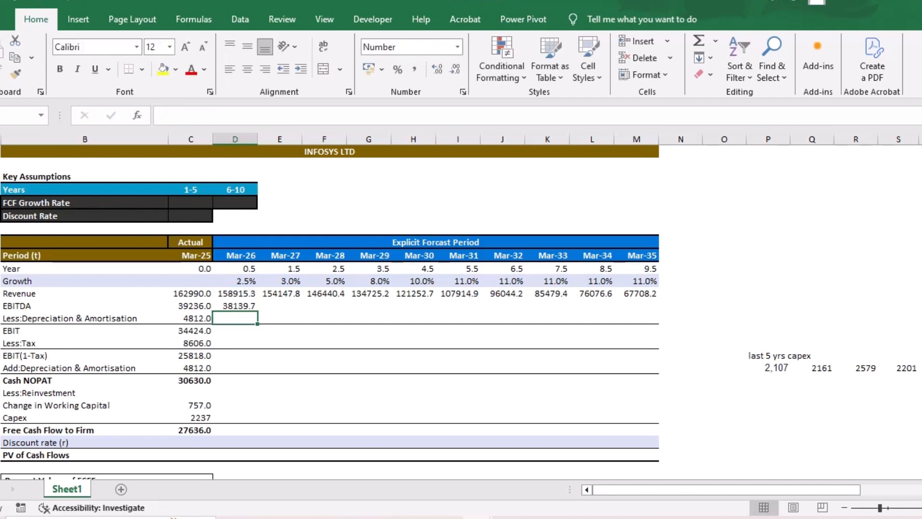
{"action": "key", "text": "Up"}
{"action": "left_click_drag", "start_coordinate": [258, 311], "coordinate": [653, 312]}
{"action": "left_click", "coordinate": [236, 319]}
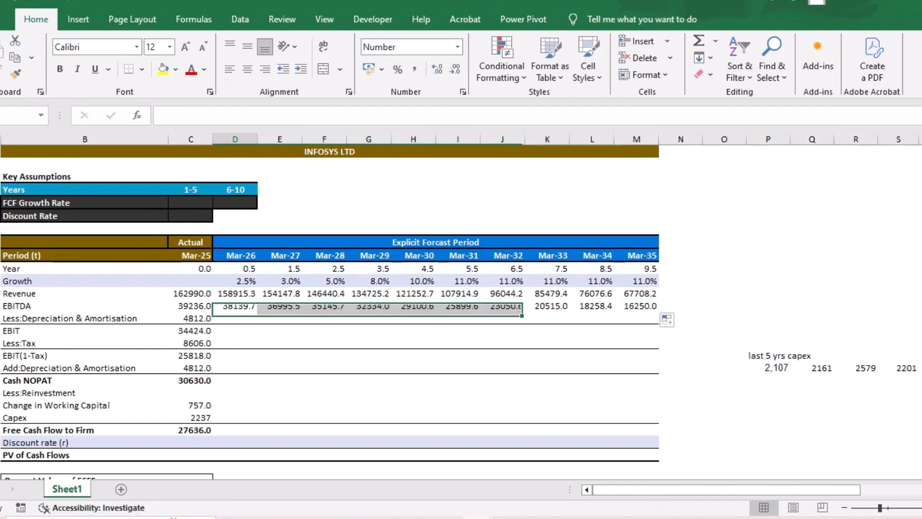
- Calculate the year-on-year capex growth below the 2161 value in the last 5 yrs capex data with =Q20/P20-1
{"action": "scroll", "coordinate": [461, 312], "scroll_direction": "down", "scroll_amount": 1}
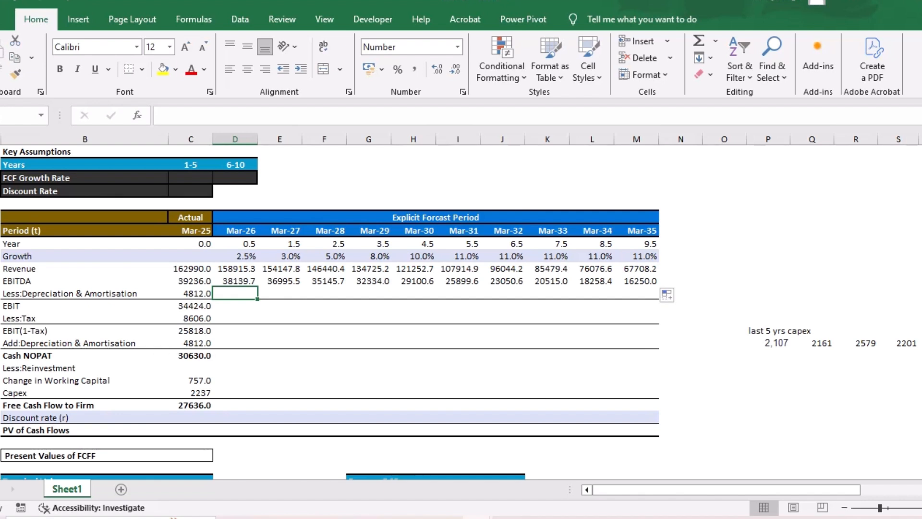
{"action": "scroll", "coordinate": [461, 308], "scroll_direction": "right", "scroll_amount": 2}
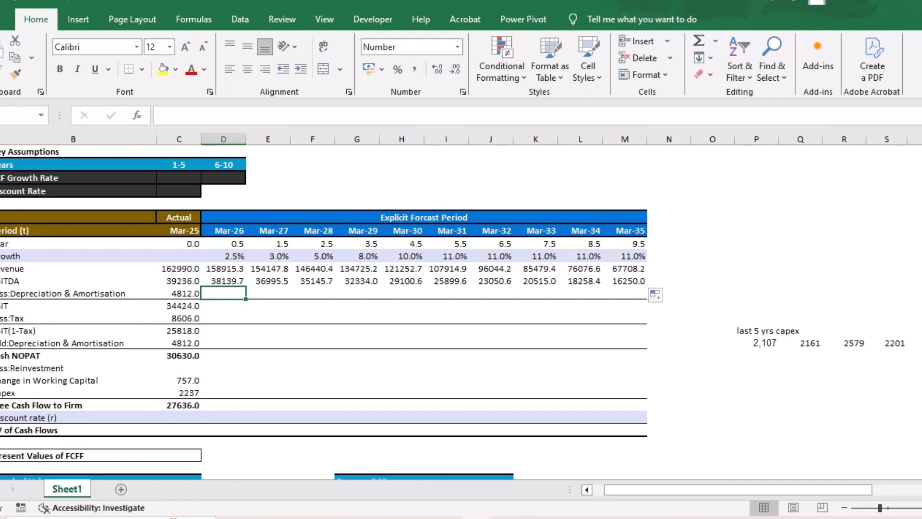
{"action": "scroll", "coordinate": [461, 307], "scroll_direction": "right", "scroll_amount": 3}
{"action": "scroll", "coordinate": [461, 308], "scroll_direction": "right", "scroll_amount": 3}
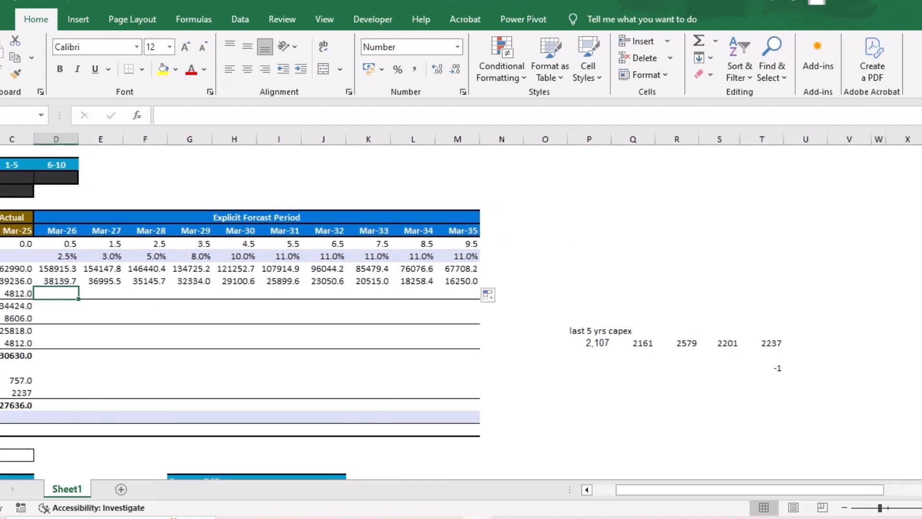
{"action": "left_click", "coordinate": [633, 355]}
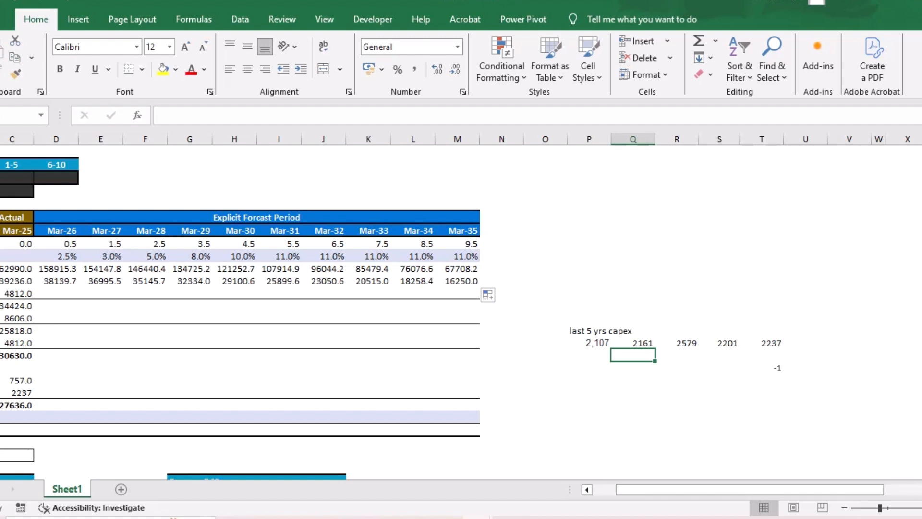
{"action": "type", "text": "="}
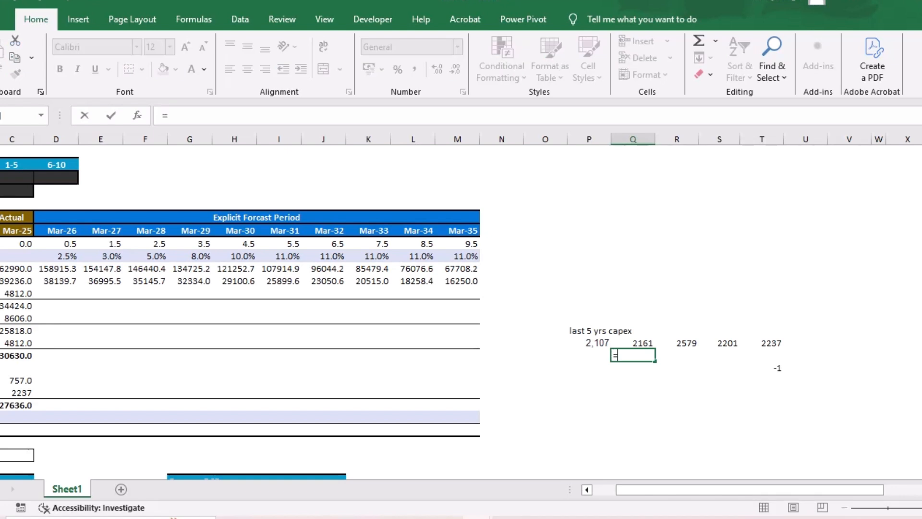
{"action": "key", "text": "Up"}
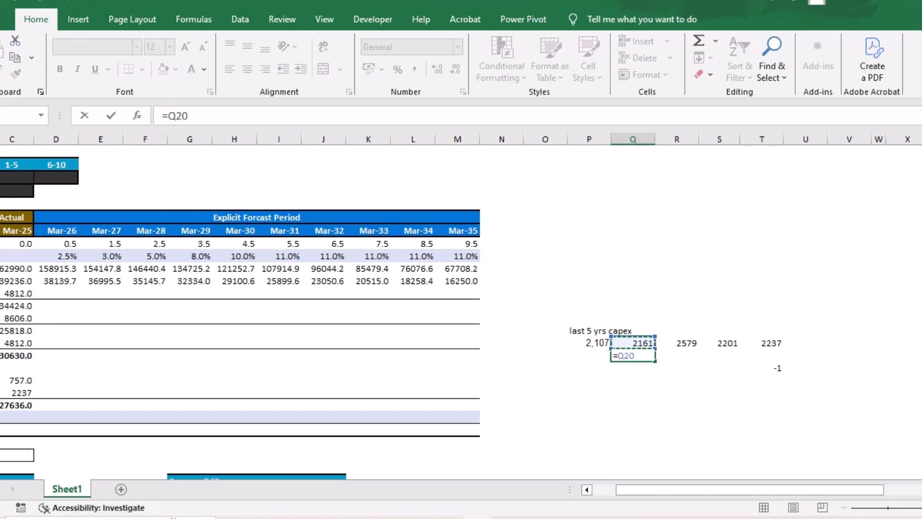
{"action": "type", "text": "/"}
{"action": "key", "text": "Left"}
{"action": "key", "text": "Up"}
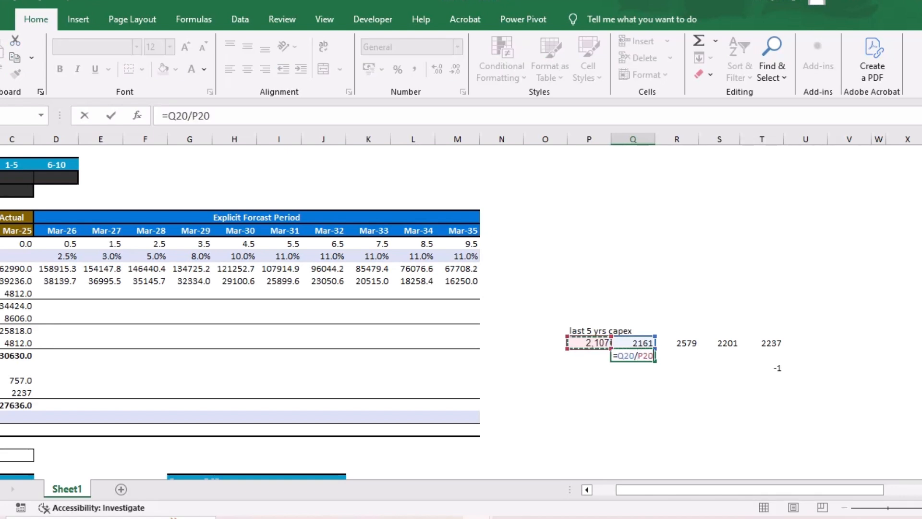
{"action": "type", "text": "-1"}
{"action": "key", "text": "Return"}
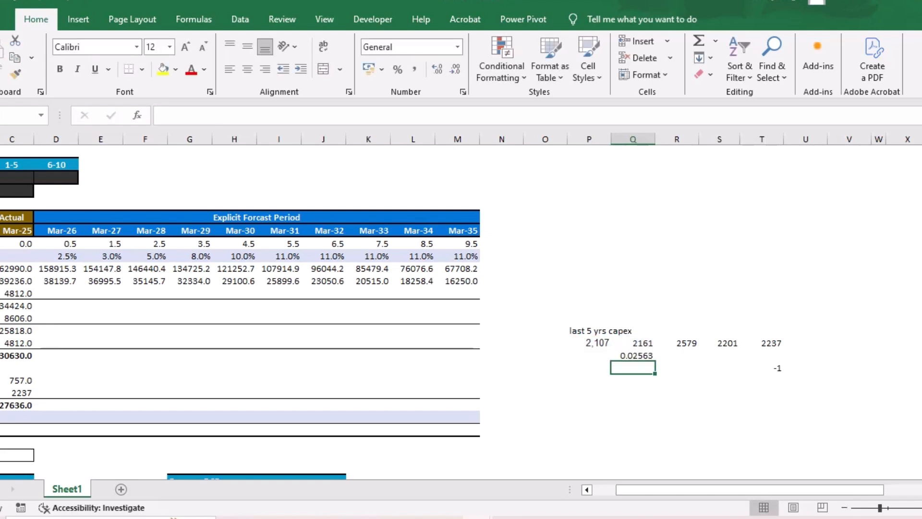
- Copy the capex growth formula across to column T and format the results as percentages with one decimal
{"action": "key", "text": "Up"}
{"action": "left_click_drag", "start_coordinate": [655, 360], "coordinate": [783, 360]}
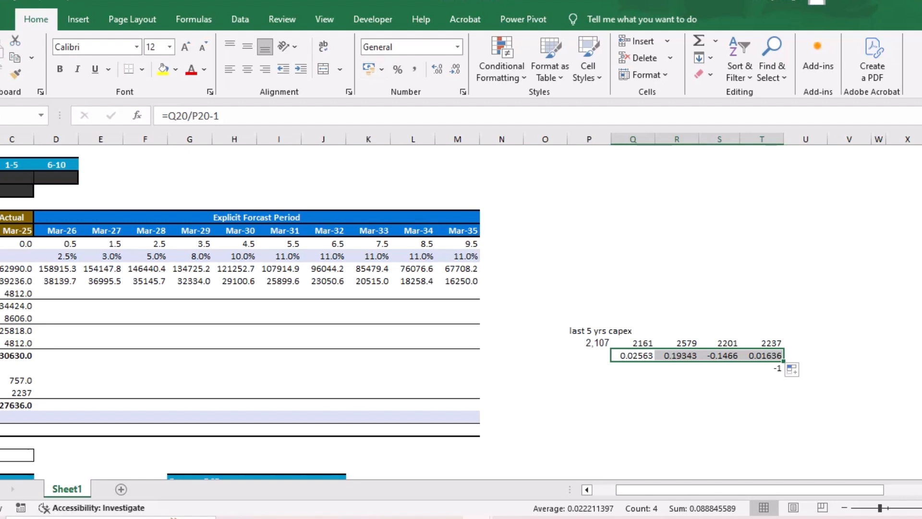
{"action": "left_click", "coordinate": [397, 69]}
{"action": "left_click", "coordinate": [438, 70]}
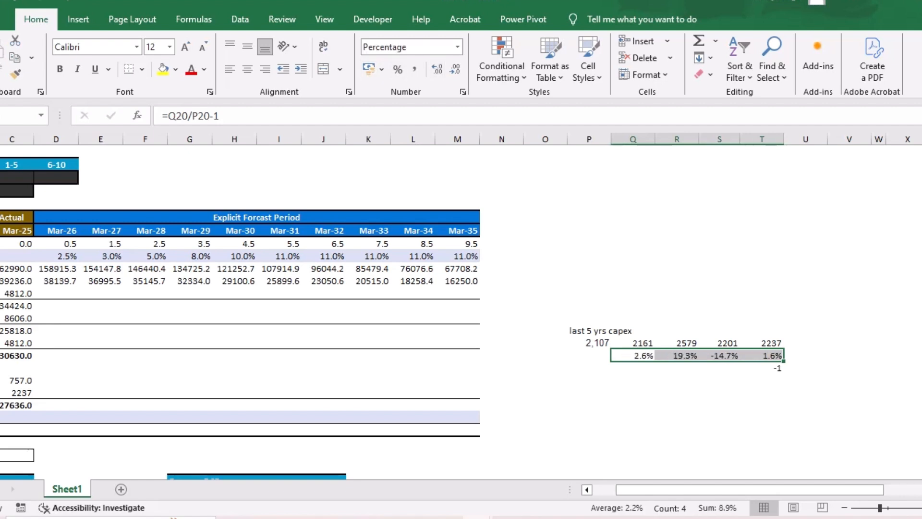
{"action": "left_click", "coordinate": [677, 269]}
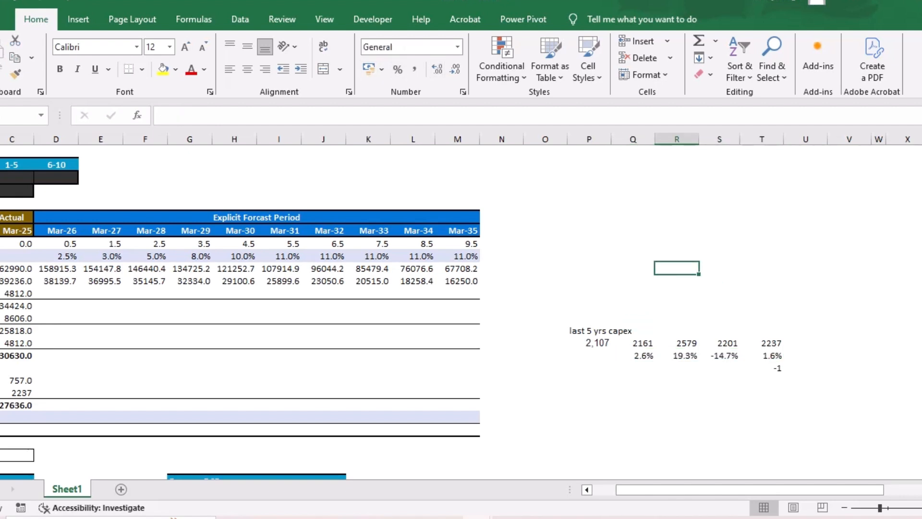
{"action": "left_click", "coordinate": [633, 356]}
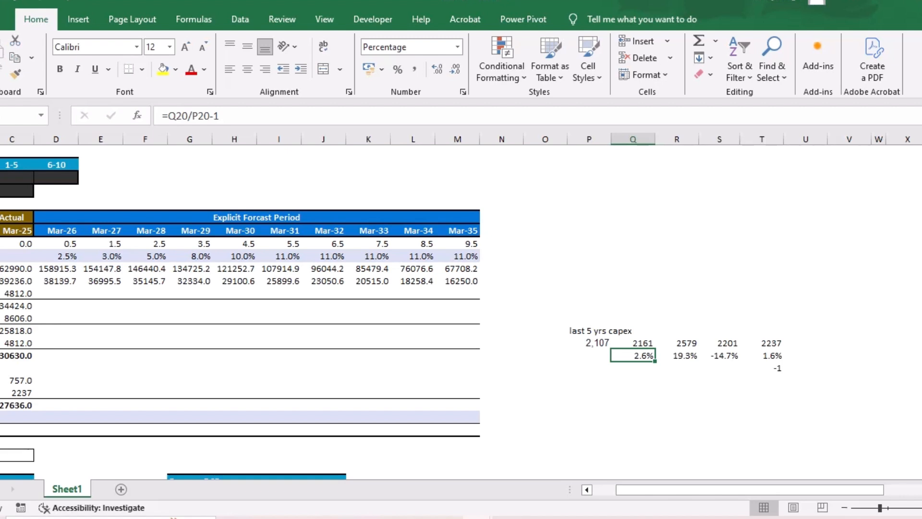
{"action": "key", "text": "Right"}
{"action": "key", "text": "Right"}
{"action": "key", "text": "Right"}
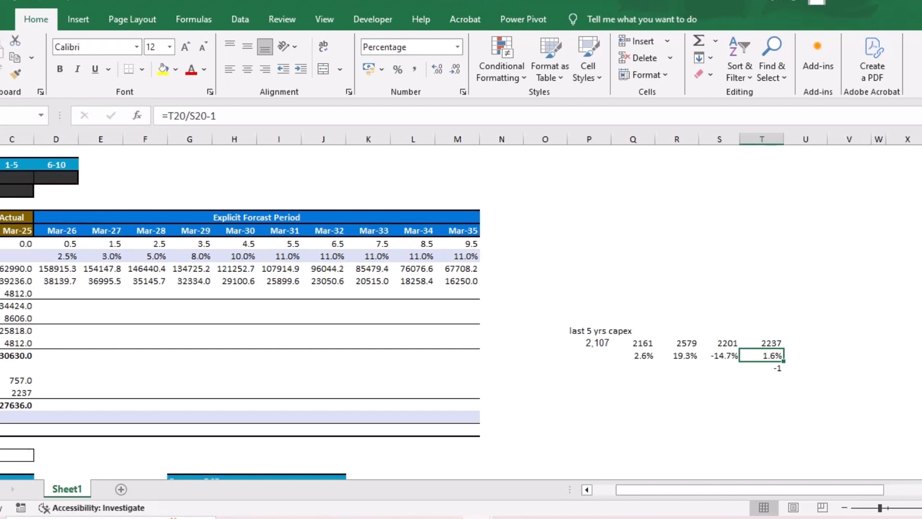
{"action": "left_click", "coordinate": [762, 380]}
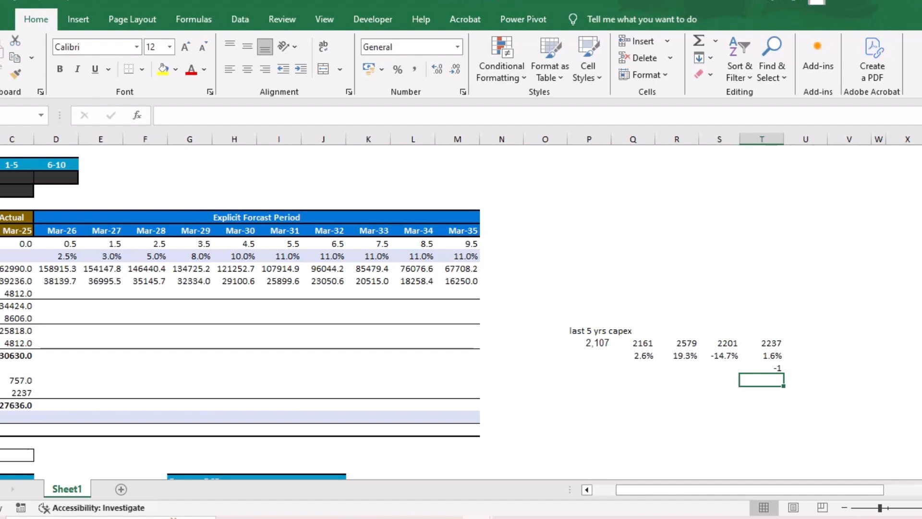
- Calculate Mar-26 capex as the median of the last 5 yrs capex figures with =MEDIAN(P20:T20)
{"action": "scroll", "coordinate": [461, 307], "scroll_direction": "left", "scroll_amount": 3}
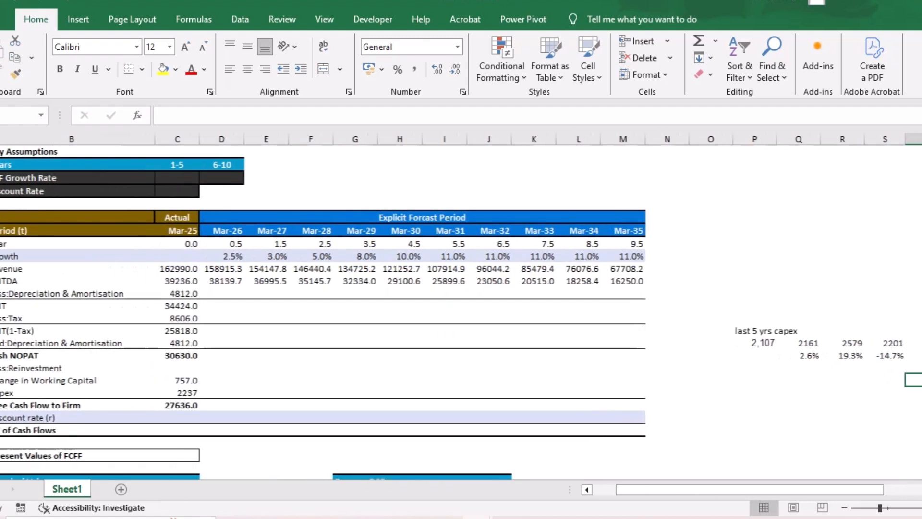
{"action": "left_click", "coordinate": [235, 392]}
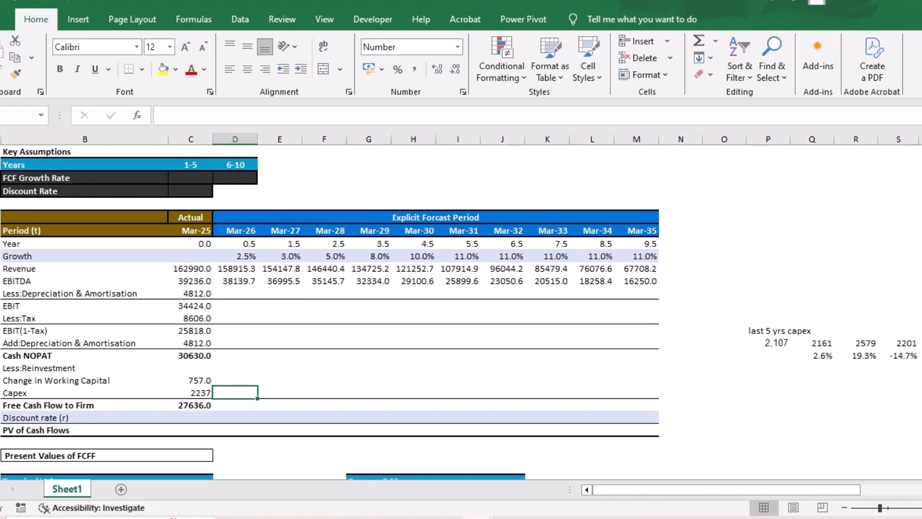
{"action": "type", "text": "="}
{"action": "type", "text": "meid"}
{"action": "key", "text": "BackSpace"}
{"action": "key", "text": "BackSpace"}
{"action": "key", "text": "BackSpace"}
{"action": "type", "text": "edina"}
{"action": "key", "text": "BackSpace"}
{"action": "key", "text": "BackSpace"}
{"action": "type", "text": "a"}
{"action": "key", "text": "Tab"}
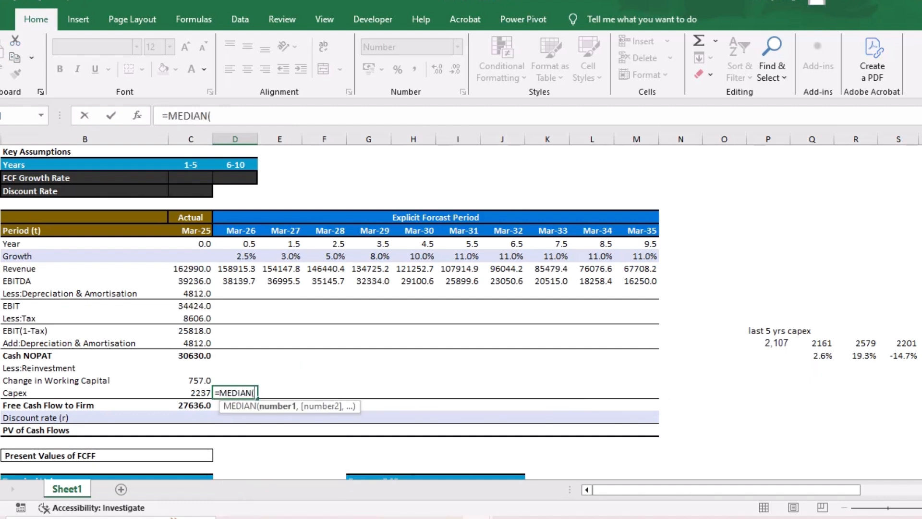
{"action": "left_click_drag", "start_coordinate": [769, 342], "coordinate": [907, 343]}
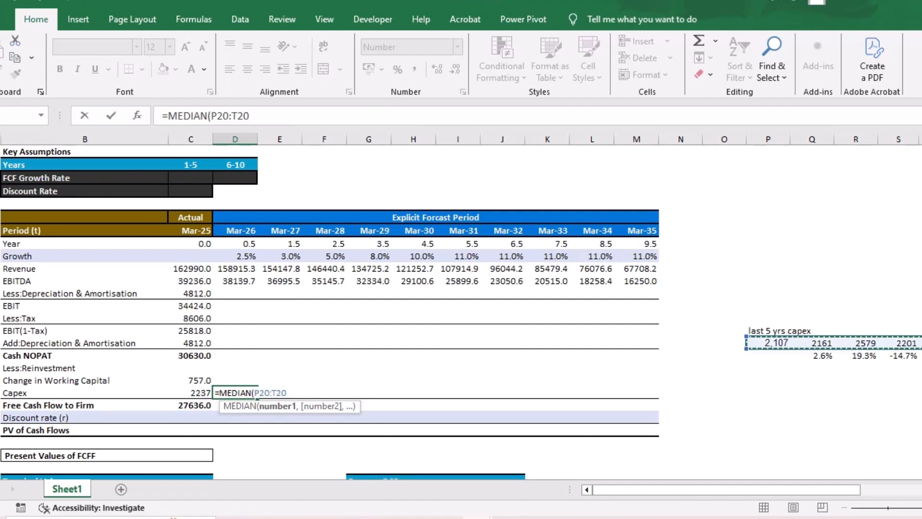
{"action": "key", "text": "Return"}
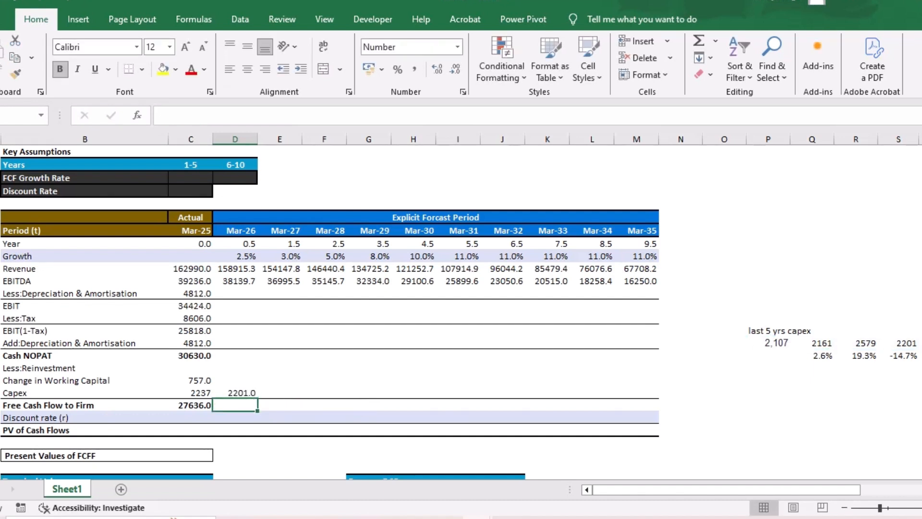
{"action": "left_click", "coordinate": [279, 392]}
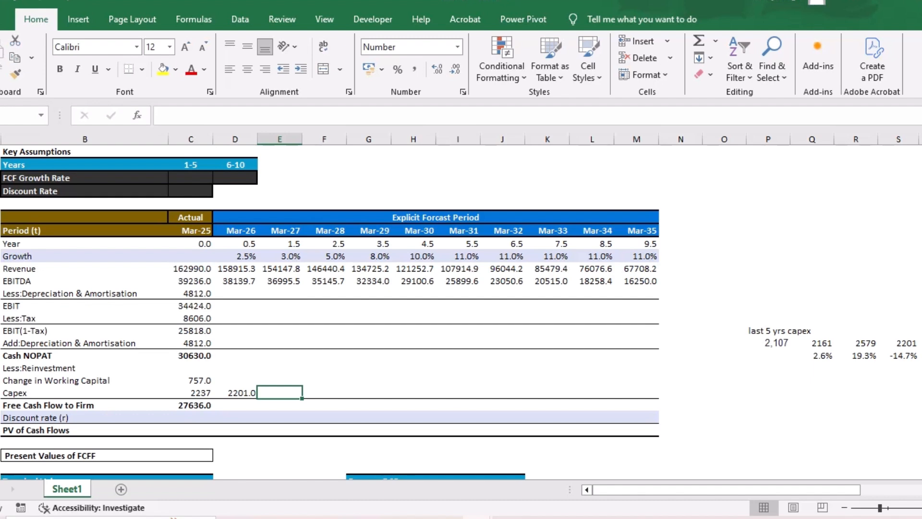
{"action": "scroll", "coordinate": [461, 307], "scroll_direction": "right", "scroll_amount": 3}
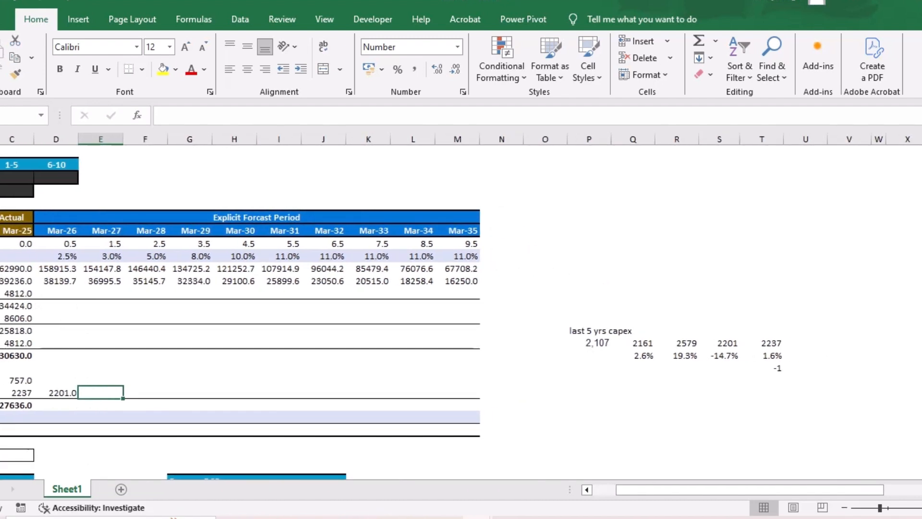
{"action": "key", "text": "Left"}
{"action": "key", "text": "F2"}
{"action": "key", "text": "Return"}
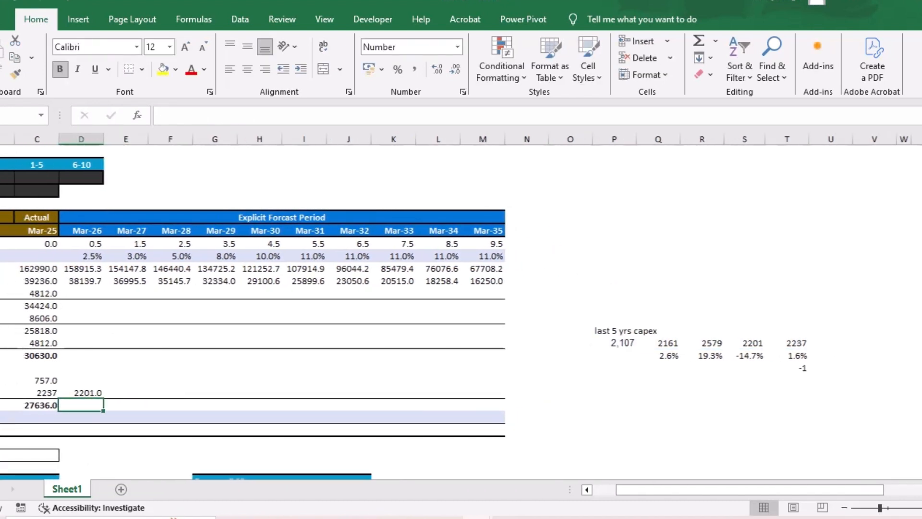
- Calculate Mar-27 capex with 4% growth using =D24*(1+0.04) and copy the formula across to Mar-35
{"action": "key", "text": "Up"}
{"action": "key", "text": "Right"}
{"action": "scroll", "coordinate": [461, 307], "scroll_direction": "left", "scroll_amount": 3}
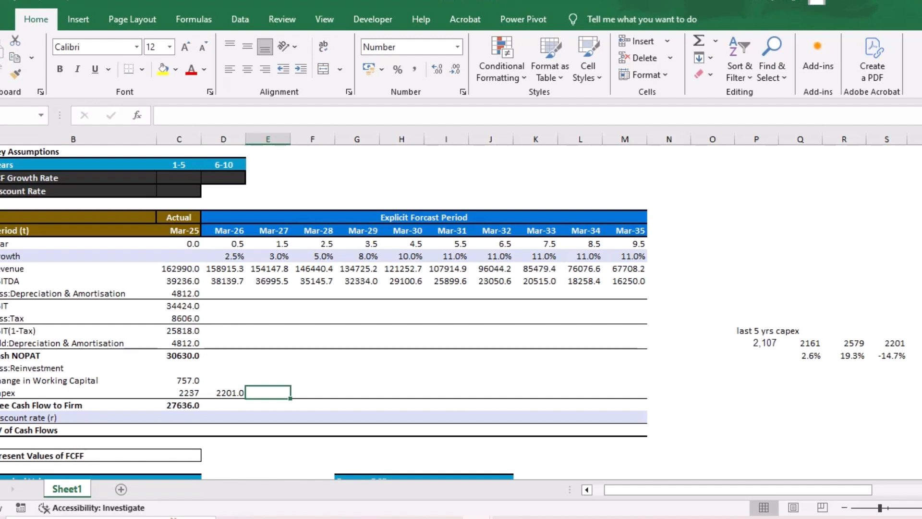
{"action": "type", "text": "="}
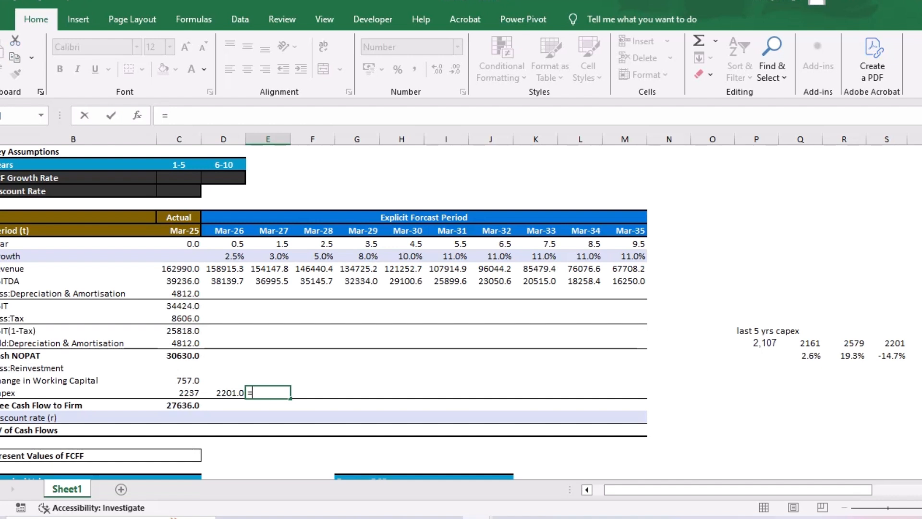
{"action": "key", "text": "Left"}
{"action": "type", "text": "*9"}
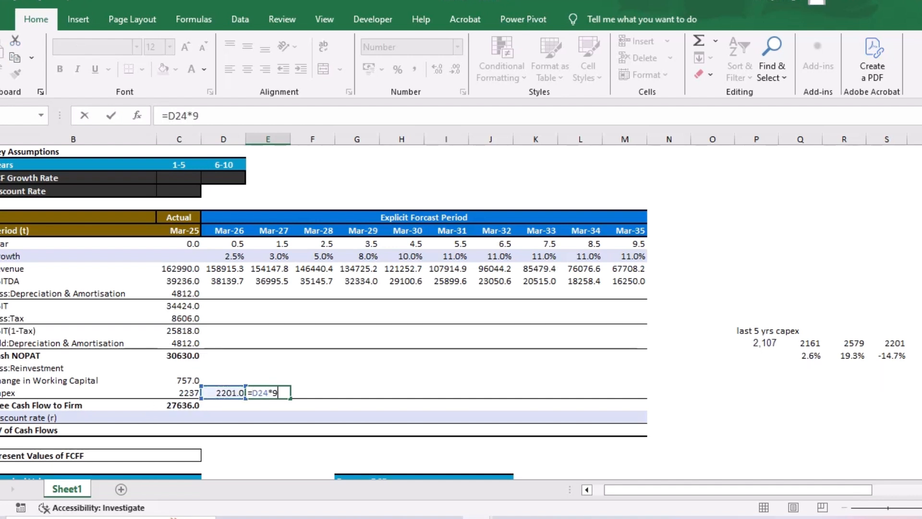
{"action": "type", "text": "("}
{"action": "key", "text": "Left"}
{"action": "key", "text": "BackSpace"}
{"action": "type", "text": "1+0.04)"}
{"action": "key", "text": "Return"}
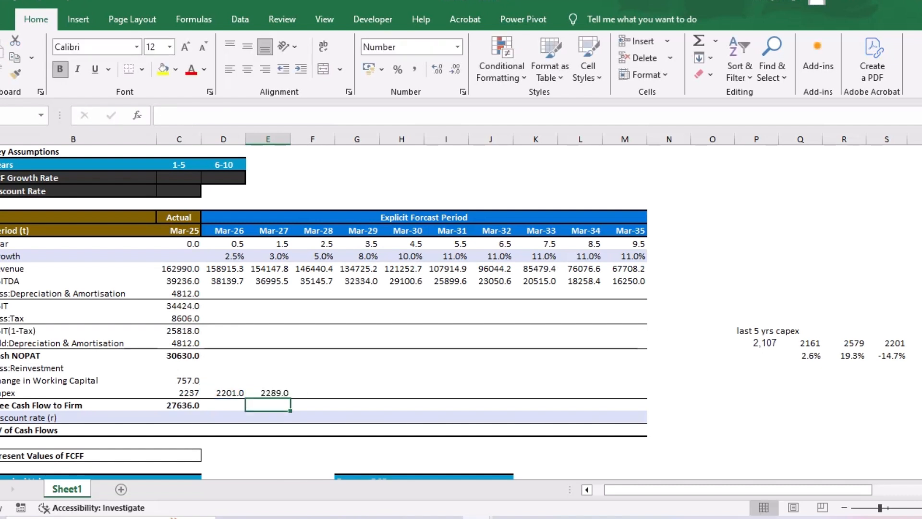
{"action": "key", "text": "Up"}
{"action": "left_click_drag", "start_coordinate": [290, 398], "coordinate": [636, 393]}
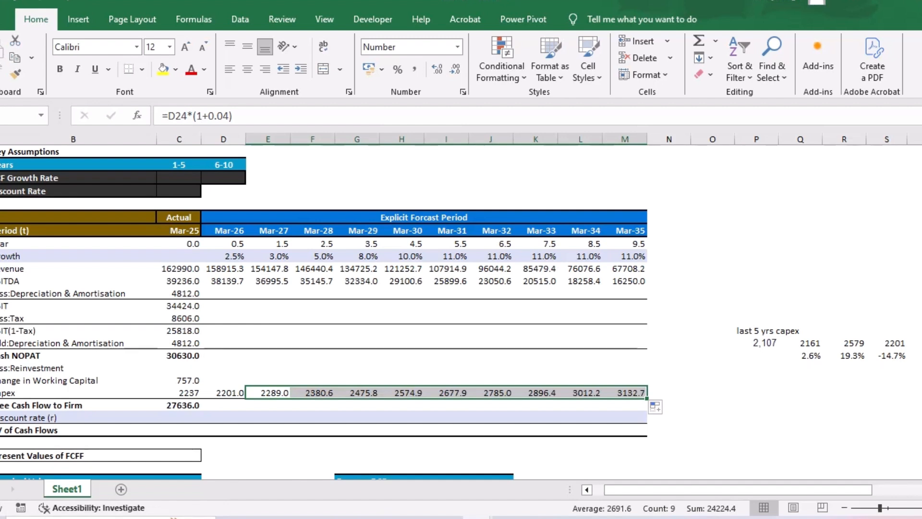
{"action": "left_click", "coordinate": [227, 292]}
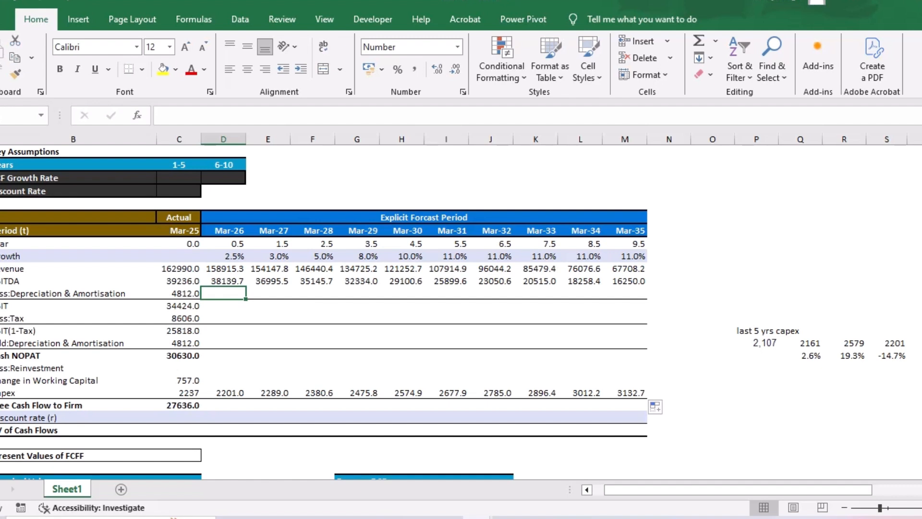
{"action": "type", "text": "="}
{"action": "key", "text": "Left"}
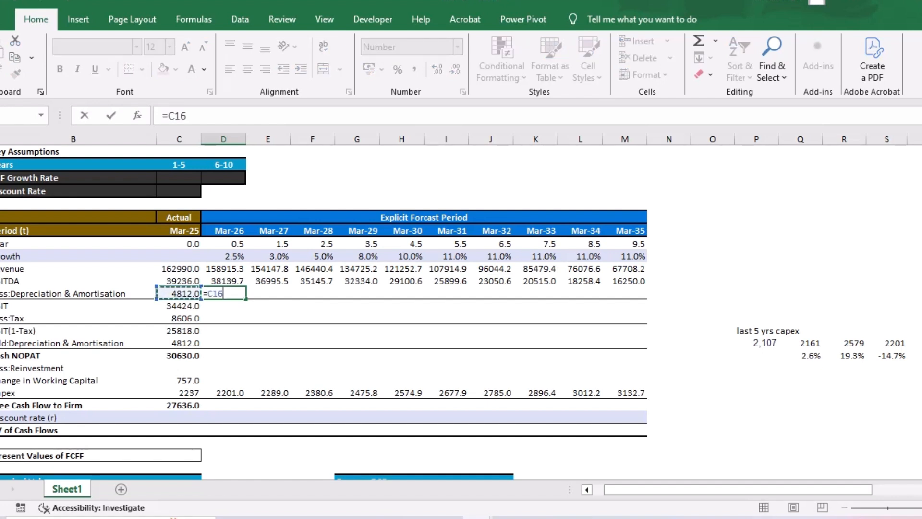
{"action": "key", "text": "BackSpace"}
{"action": "key", "text": "BackSpace"}
{"action": "key", "text": "BackSpace"}
{"action": "key", "text": "BackSpace"}
{"action": "key", "text": "Return"}
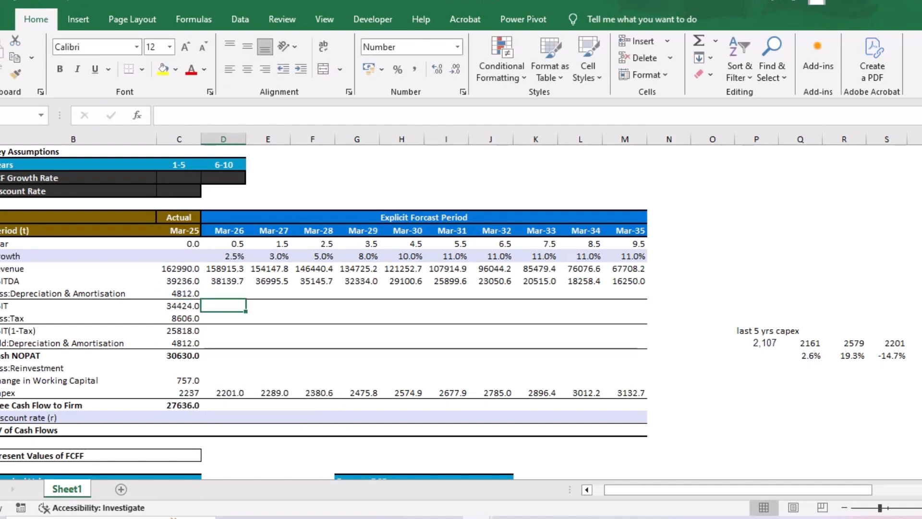
- Switch to the Infosys (2) workbook and look through the Profit & Loss sheet
{"action": "mouse_move", "coordinate": [477, 517]}
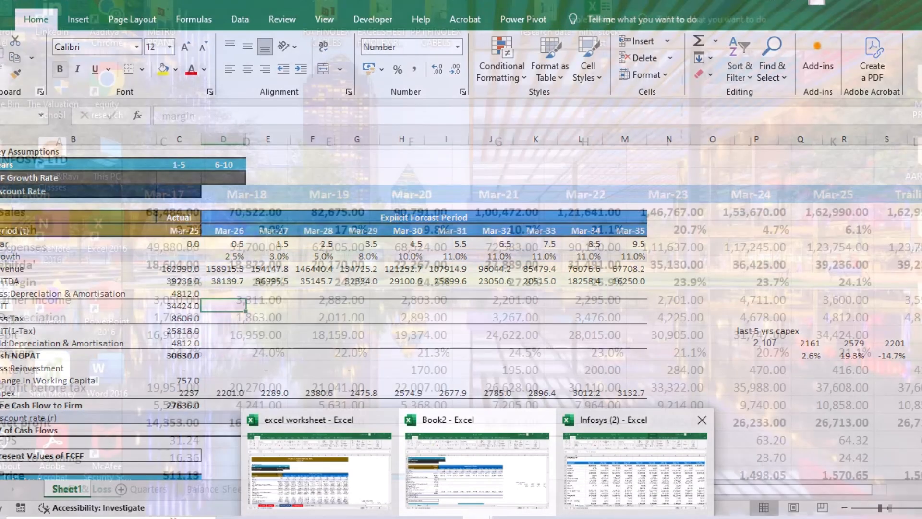
{"action": "left_click", "coordinate": [635, 473]}
{"action": "scroll", "coordinate": [461, 349], "scroll_direction": "down", "scroll_amount": 1}
{"action": "scroll", "coordinate": [461, 350], "scroll_direction": "up", "scroll_amount": 1}
{"action": "scroll", "coordinate": [461, 350], "scroll_direction": "down", "scroll_amount": 8}
{"action": "scroll", "coordinate": [461, 350], "scroll_direction": "down", "scroll_amount": 2}
{"action": "scroll", "coordinate": [460, 350], "scroll_direction": "down", "scroll_amount": 2}
{"action": "scroll", "coordinate": [461, 307], "scroll_direction": "down", "scroll_amount": 3, "text": "ctrl"}
{"action": "scroll", "coordinate": [461, 308], "scroll_direction": "up", "scroll_amount": 4, "text": "ctrl"}
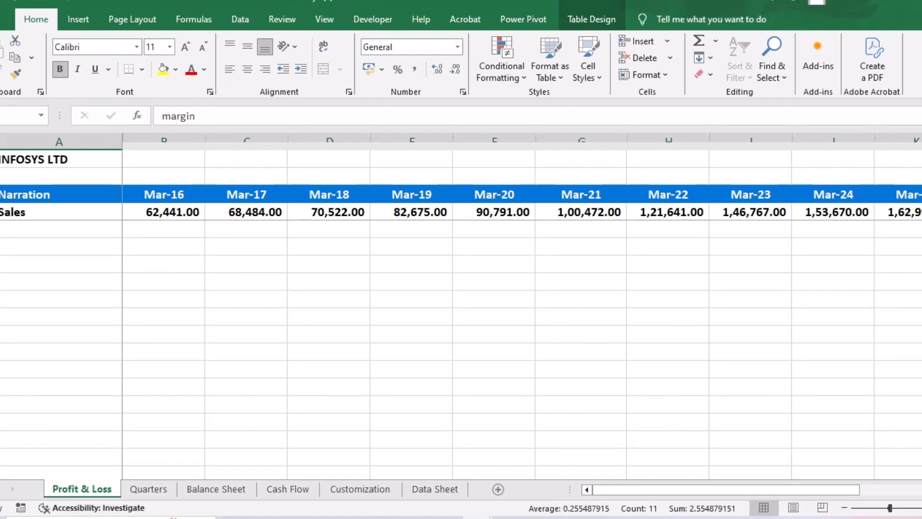
- Copy the Net Block figures for Mar-16 to Mar-25 from the Balance Sheet sheet
{"action": "left_click", "coordinate": [216, 488]}
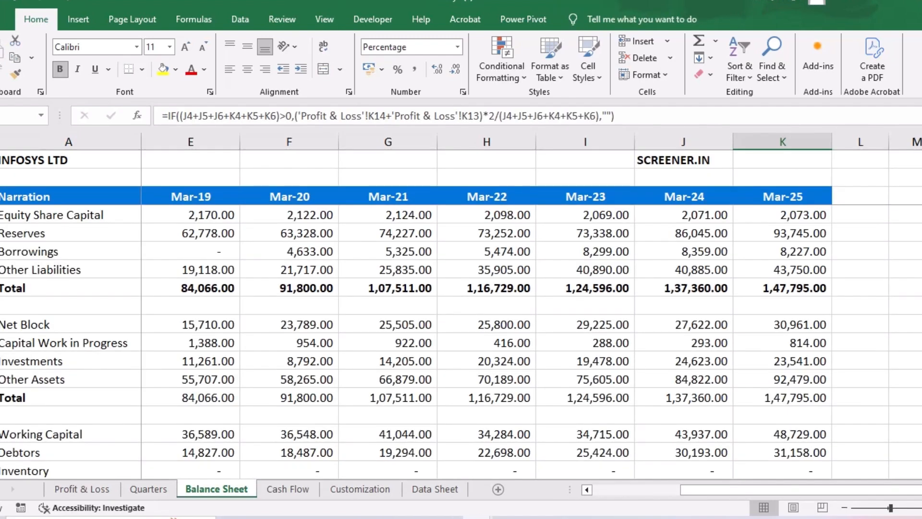
{"action": "scroll", "coordinate": [461, 342], "scroll_direction": "down", "scroll_amount": 3}
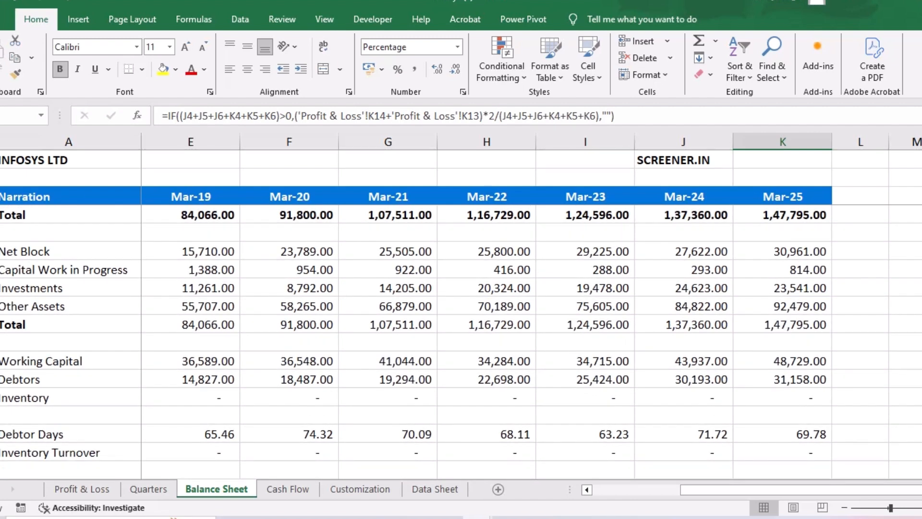
{"action": "scroll", "coordinate": [461, 342], "scroll_direction": "up", "scroll_amount": 1}
{"action": "left_click_drag", "start_coordinate": [190, 251], "coordinate": [782, 251]}
{"action": "scroll", "coordinate": [532, 306], "scroll_direction": "left", "scroll_amount": 3}
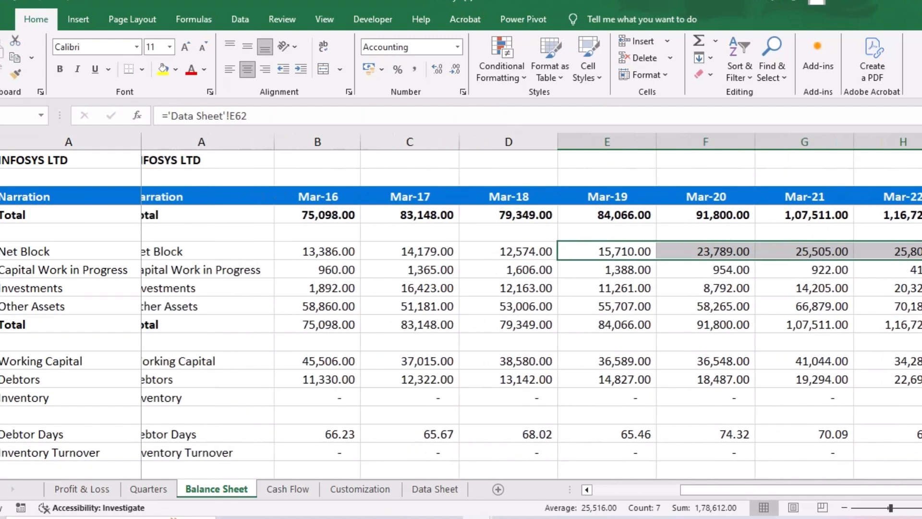
{"action": "left_click_drag", "start_coordinate": [190, 251], "coordinate": [845, 257]}
{"action": "key", "text": "ctrl+c"}
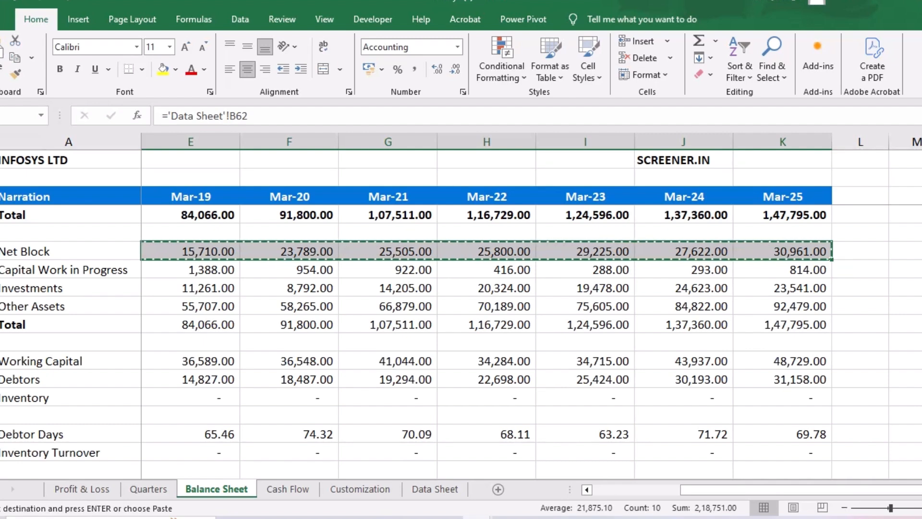
- Paste the Net Block figures as values two rows below OPM on the Profit & Loss sheet and format them as Number
{"action": "left_click", "coordinate": [82, 488]}
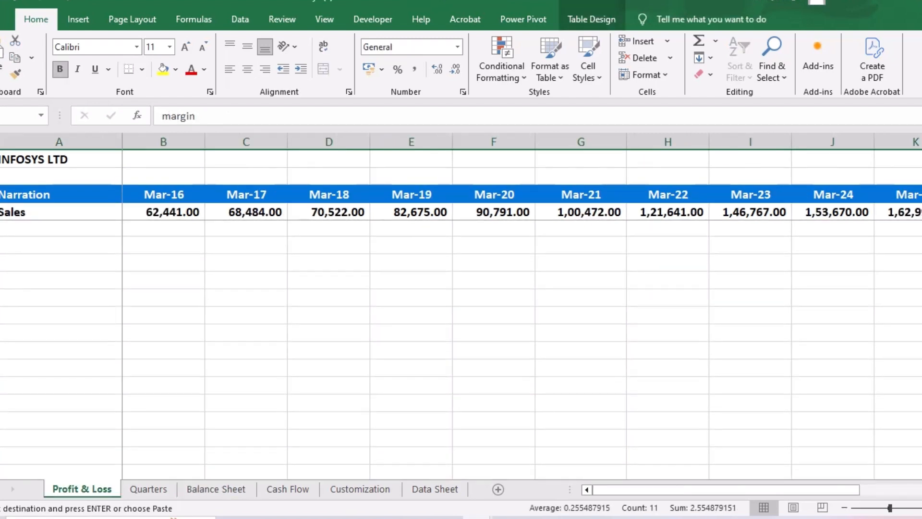
{"action": "scroll", "coordinate": [461, 350], "scroll_direction": "down", "scroll_amount": 3}
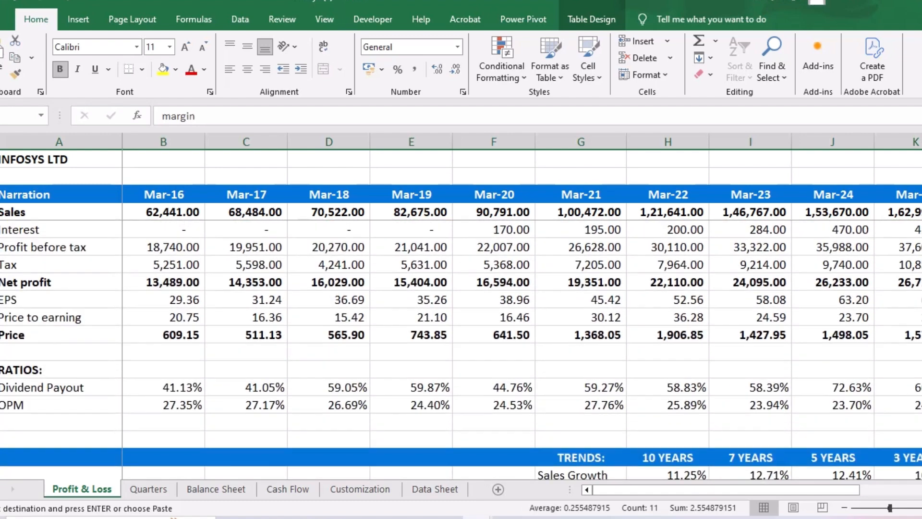
{"action": "scroll", "coordinate": [461, 351], "scroll_direction": "down", "scroll_amount": 1}
{"action": "left_click", "coordinate": [163, 404]}
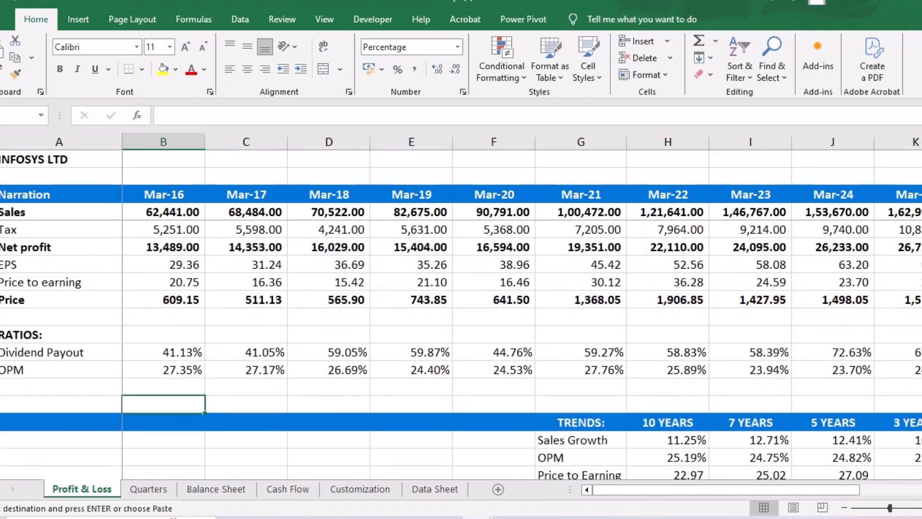
{"action": "key", "text": "ctrl+v"}
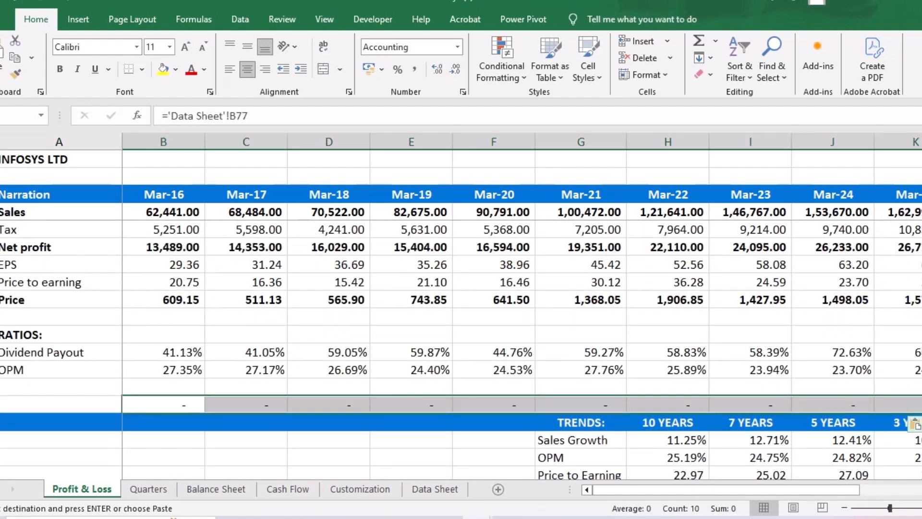
{"action": "left_click", "coordinate": [915, 423]}
{"action": "left_click", "coordinate": [883, 365]}
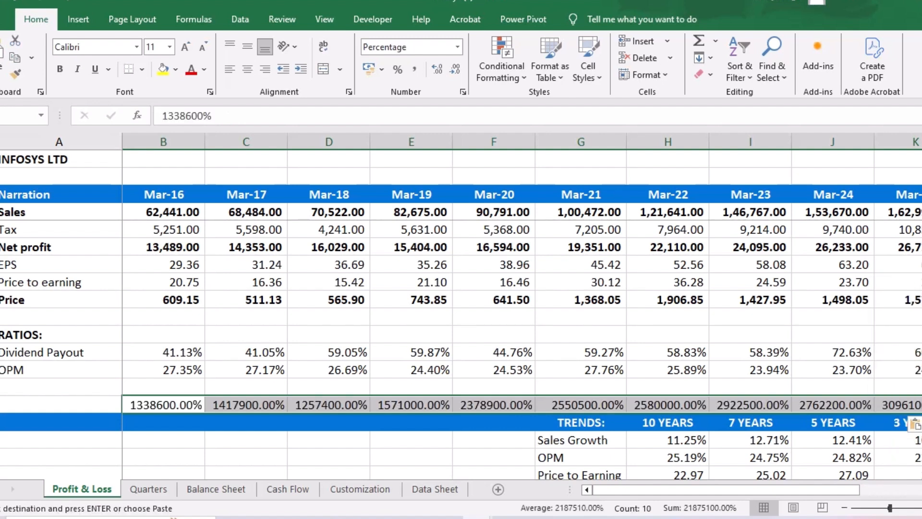
{"action": "left_click", "coordinate": [458, 46]}
{"action": "left_click", "coordinate": [417, 104]}
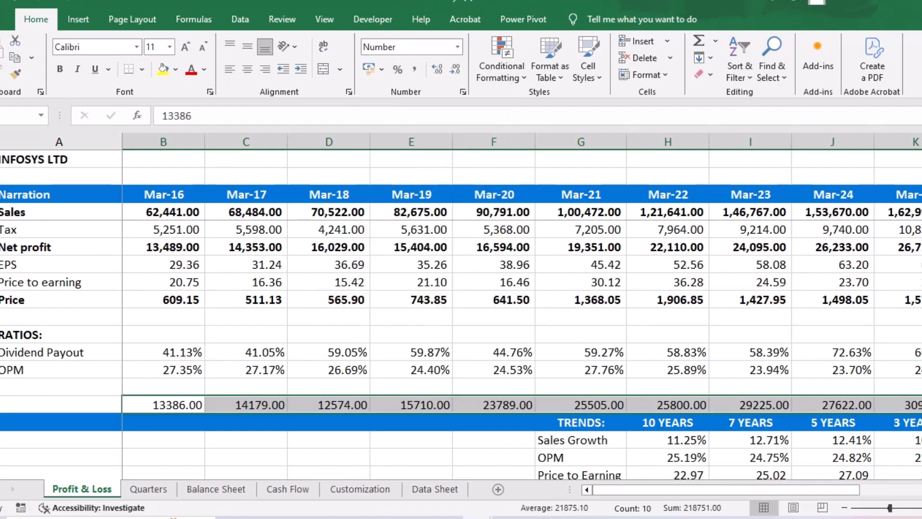
- Calculate Mar-16 depreciation as a share of Net Block with =B10/B25 in the empty row below OPM
{"action": "scroll", "coordinate": [461, 349], "scroll_direction": "up", "scroll_amount": 1}
{"action": "left_click", "coordinate": [164, 405]}
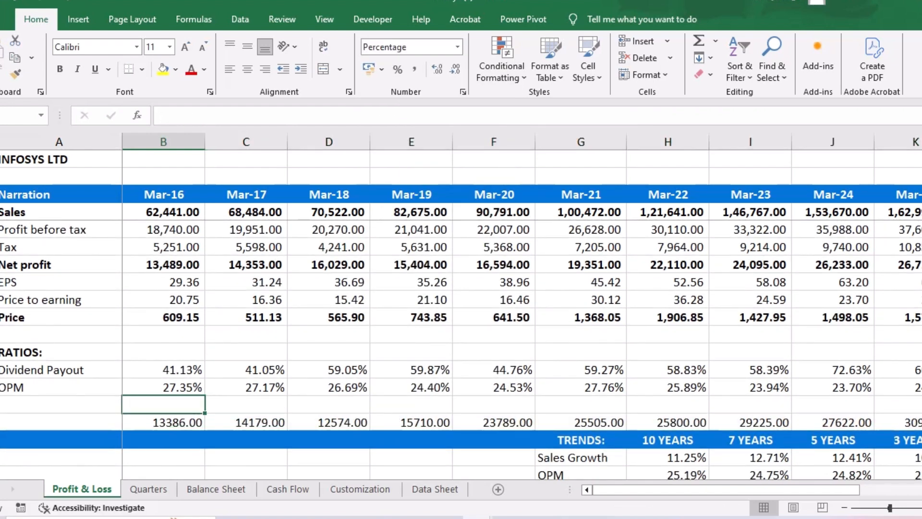
{"action": "type", "text": "="}
{"action": "key", "text": "Up"}
{"action": "key", "text": "Up"}
{"action": "key", "text": "Up"}
{"action": "key", "text": "Up"}
{"action": "key", "text": "Up"}
{"action": "key", "text": "Up"}
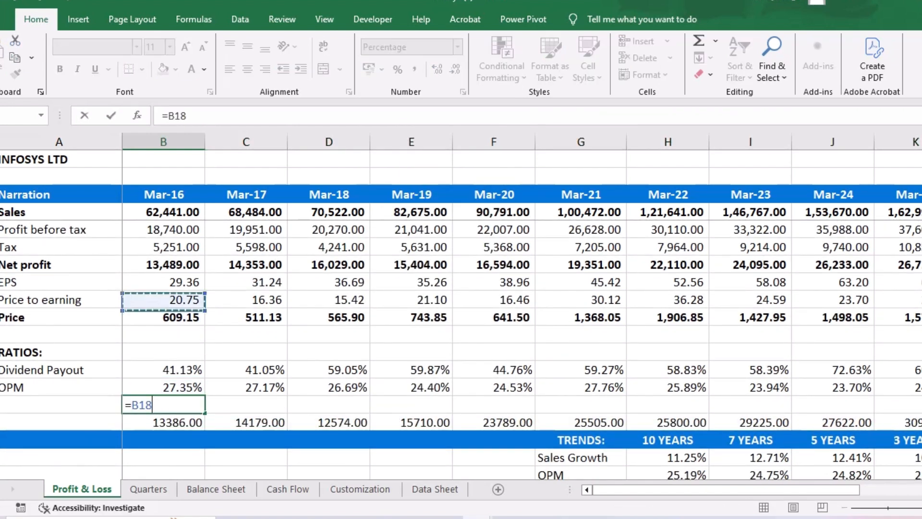
{"action": "key", "text": "Up"}
{"action": "key", "text": "Up"}
{"action": "key", "text": "Up"}
{"action": "key", "text": "Up"}
{"action": "key", "text": "Up"}
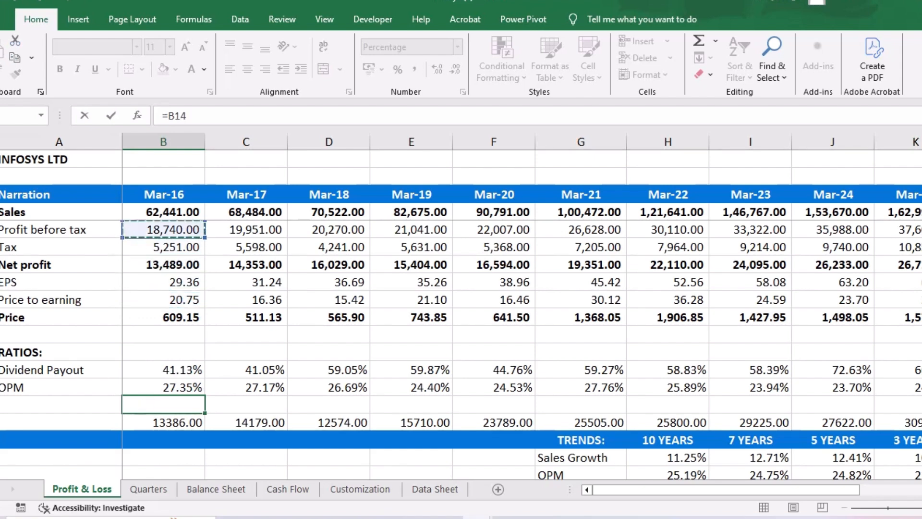
{"action": "key", "text": "Up"}
{"action": "key", "text": "Up"}
{"action": "key", "text": "Up"}
{"action": "key", "text": "Up"}
{"action": "key", "text": "Up"}
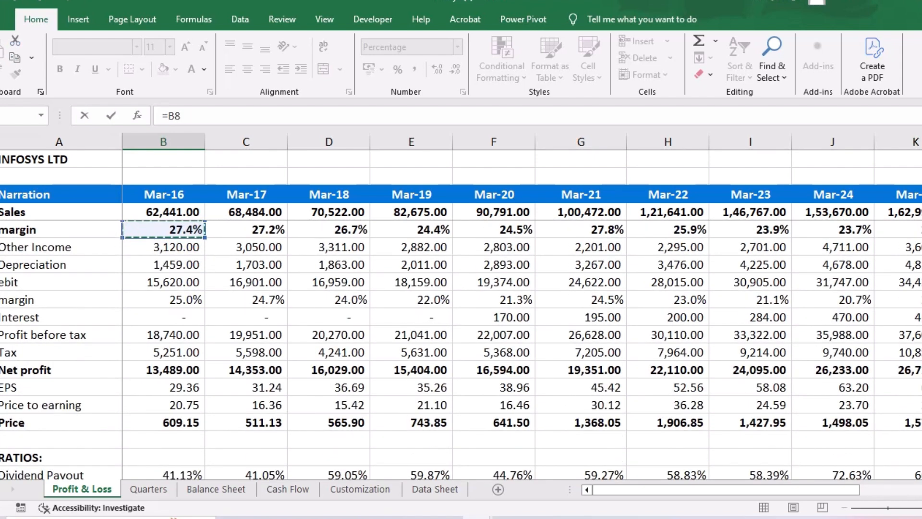
{"action": "key", "text": "Down"}
{"action": "key", "text": "Down"}
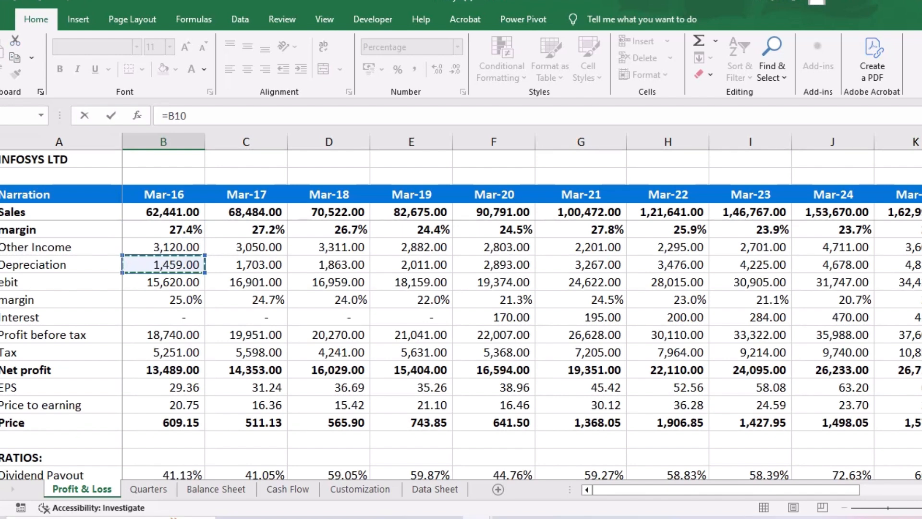
{"action": "type", "text": "/"}
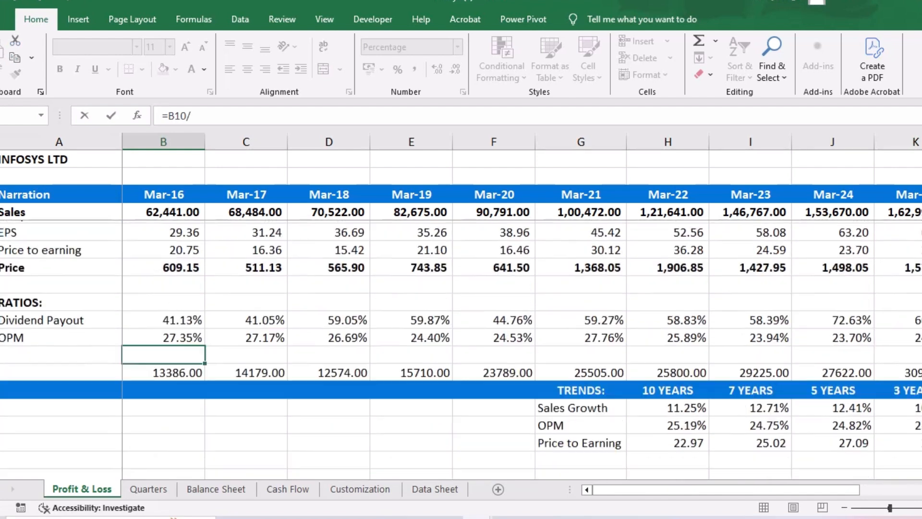
{"action": "key", "text": "Down"}
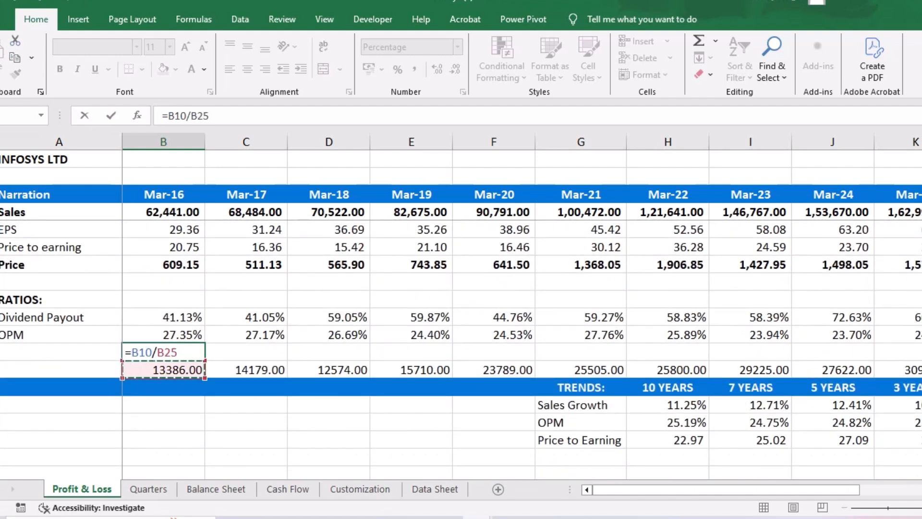
{"action": "key", "text": "Return"}
- Copy the Mar-16 depreciation-to-Net-Block ratio formula across to Mar-25
{"action": "left_click", "coordinate": [163, 352]}
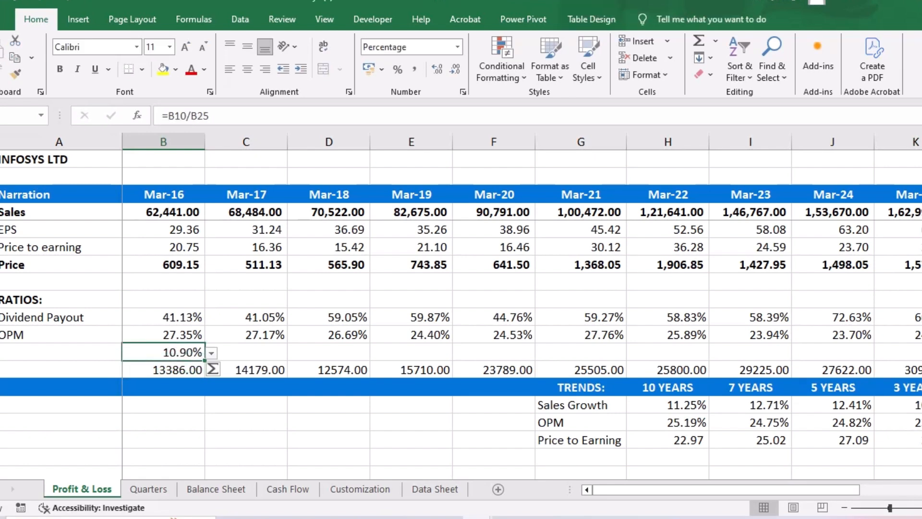
{"action": "left_click_drag", "start_coordinate": [204, 360], "coordinate": [703, 357]}
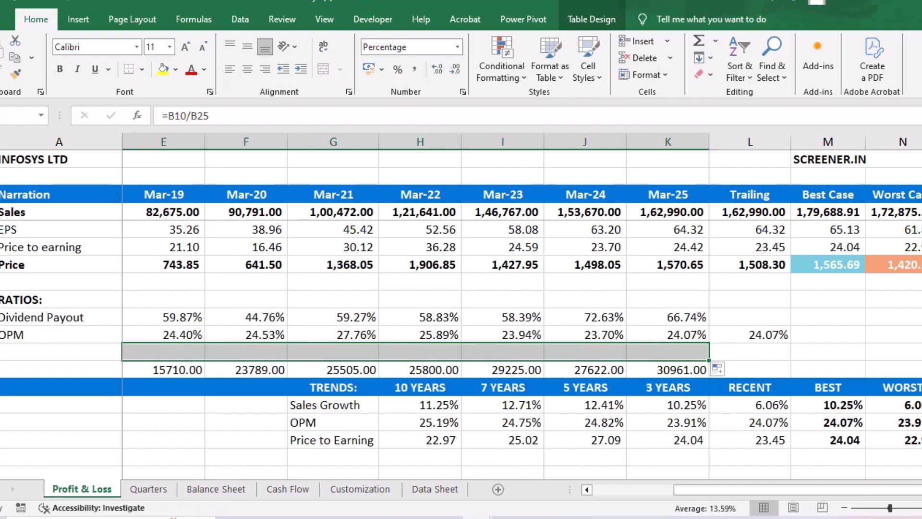
{"action": "scroll", "coordinate": [522, 307], "scroll_direction": "left", "scroll_amount": 2}
{"action": "scroll", "coordinate": [522, 307], "scroll_direction": "left", "scroll_amount": 1}
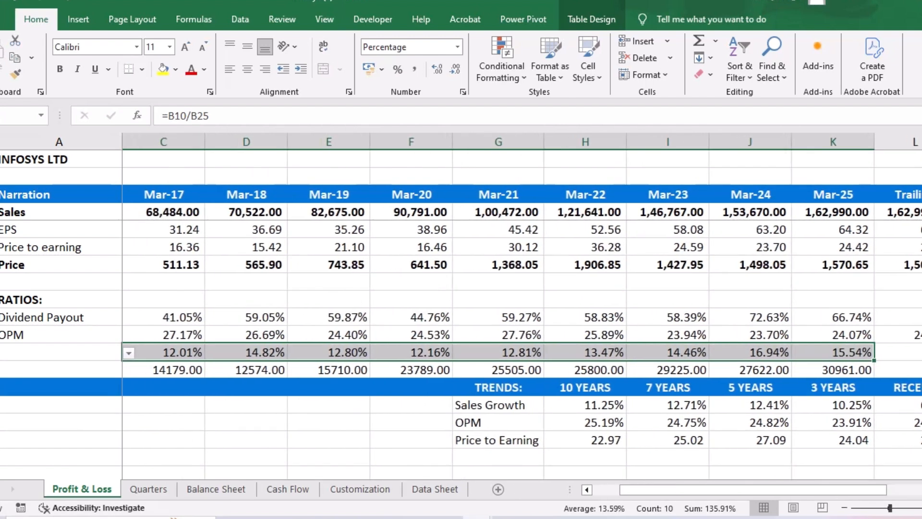
- Calculate the median of the Mar-16 to Mar-25 depreciation ratios with MEDIAN in the Trailing column of the same row
{"action": "left_click", "coordinate": [898, 352]}
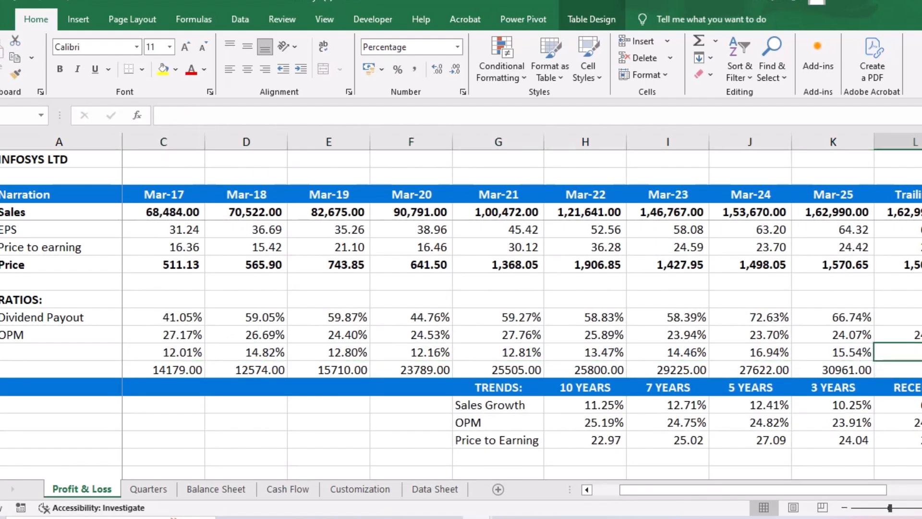
{"action": "type", "text": "=e"}
{"action": "key", "text": "BackSpace"}
{"action": "type", "text": "medina"}
{"action": "key", "text": "BackSpace"}
{"action": "key", "text": "BackSpace"}
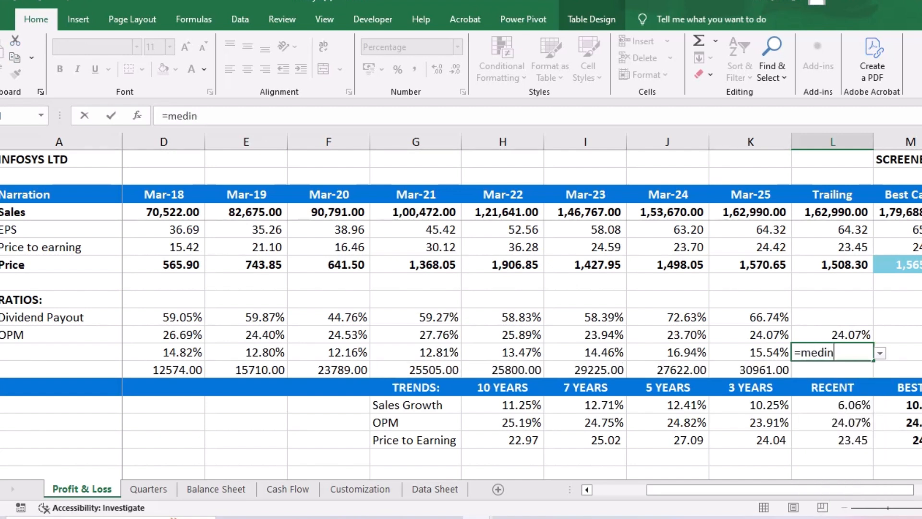
{"action": "key", "text": "Tab"}
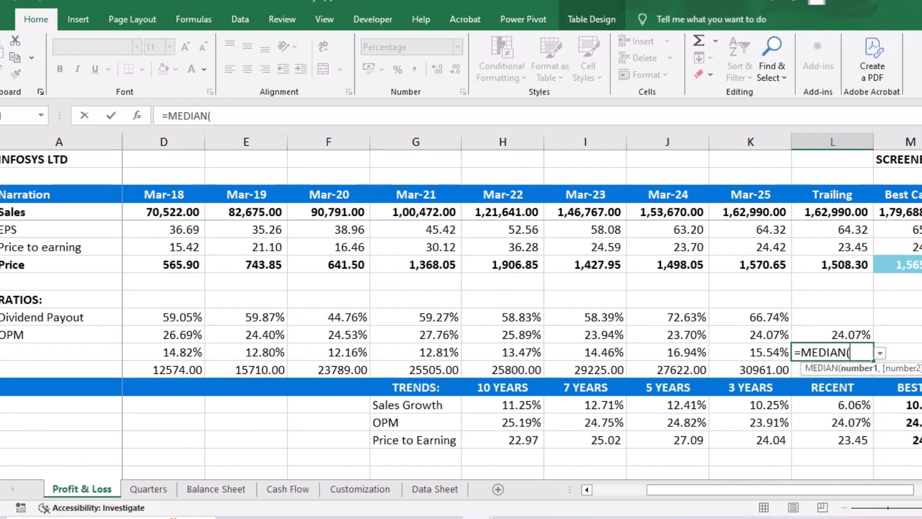
{"action": "left_click_drag", "start_coordinate": [751, 352], "coordinate": [159, 351]}
{"action": "key", "text": "Return"}
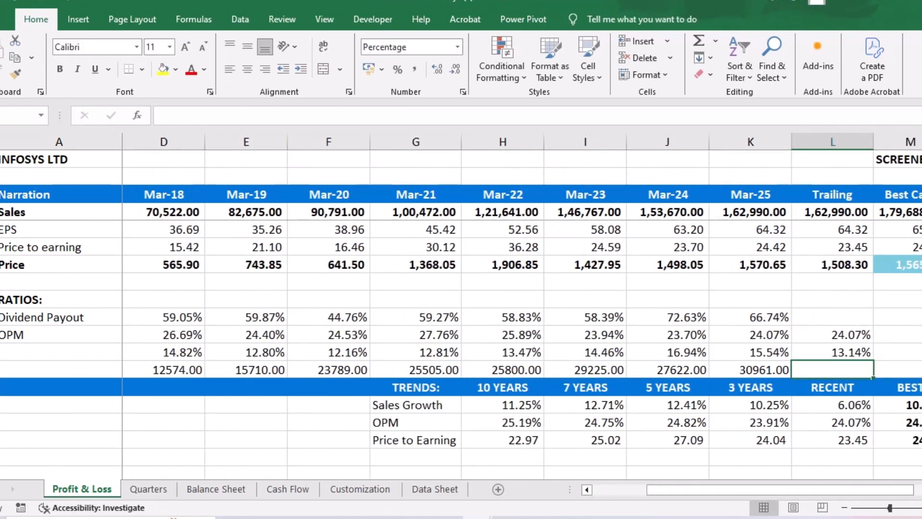
{"action": "left_click", "coordinate": [832, 352]}
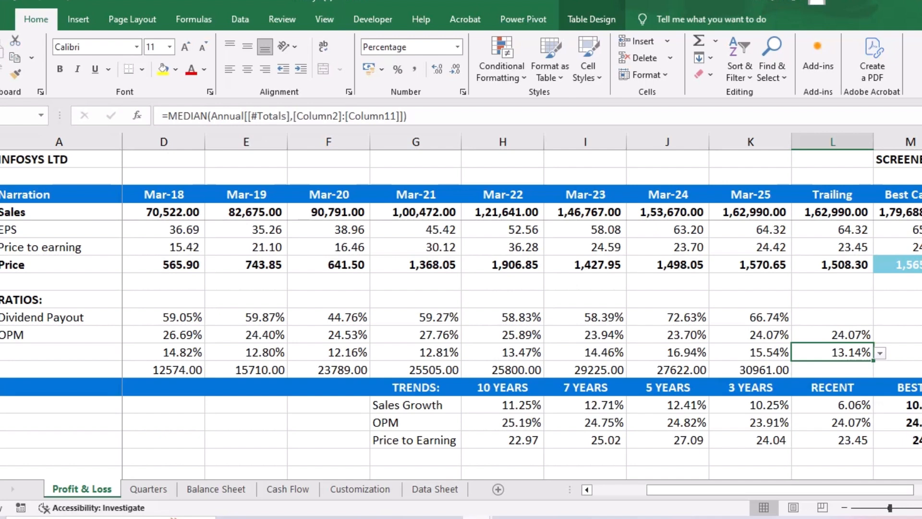
- Switch to the Book2 workbook and calculate Mar-26 Depreciation & Amortisation with =C16+(D24*0.1314)
{"action": "mouse_move", "coordinate": [477, 517]}
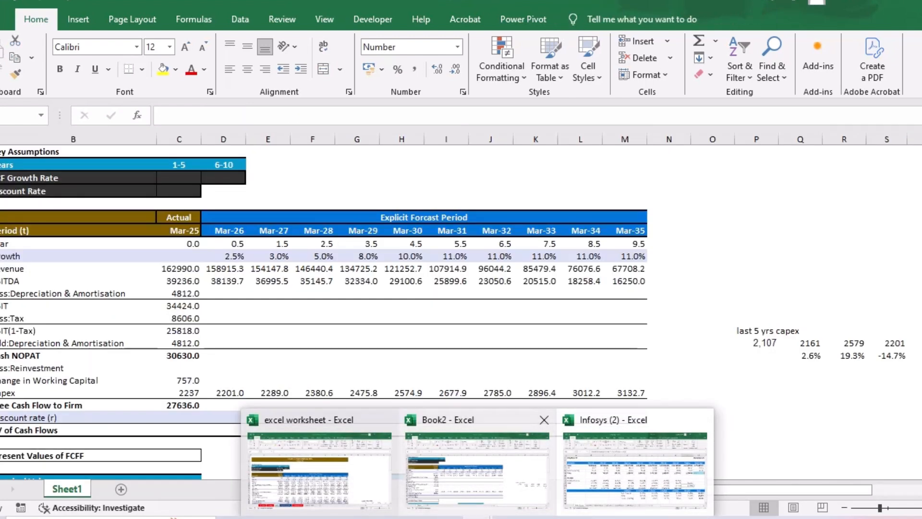
{"action": "left_click", "coordinate": [478, 468]}
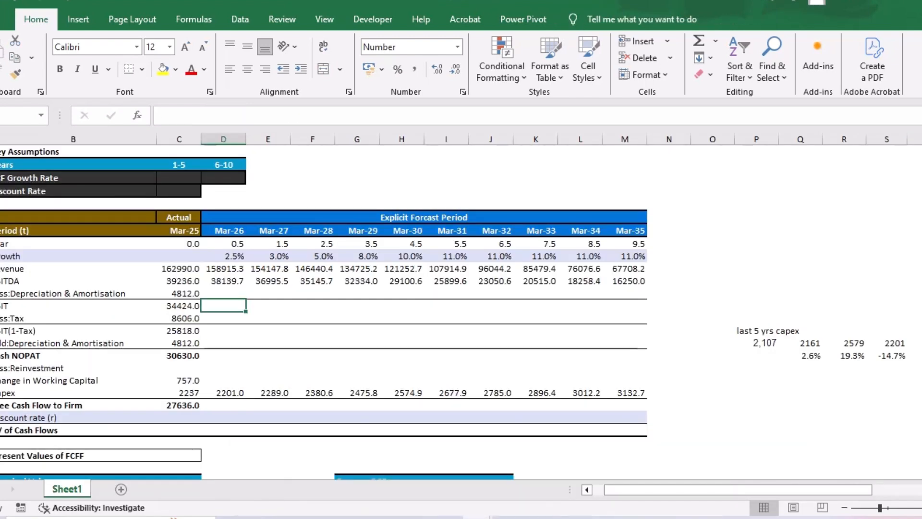
{"action": "key", "text": "Up"}
{"action": "type", "text": "="}
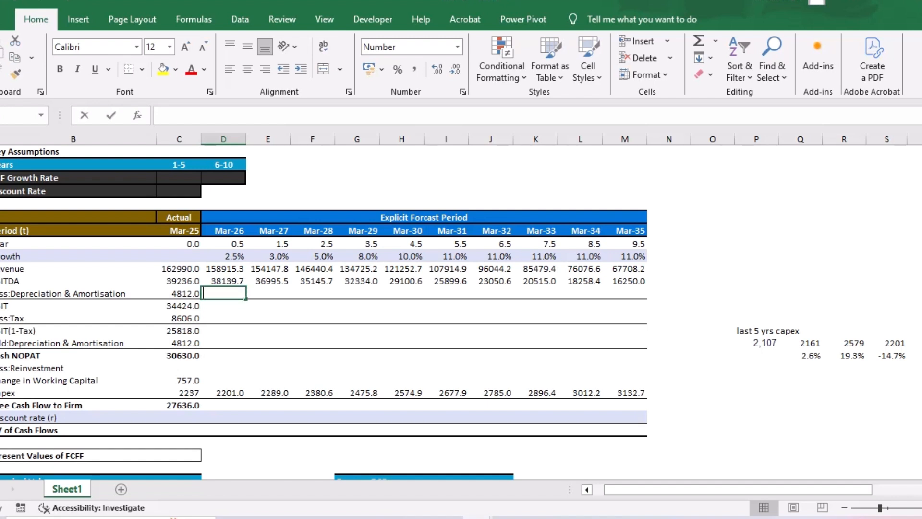
{"action": "key", "text": "Left"}
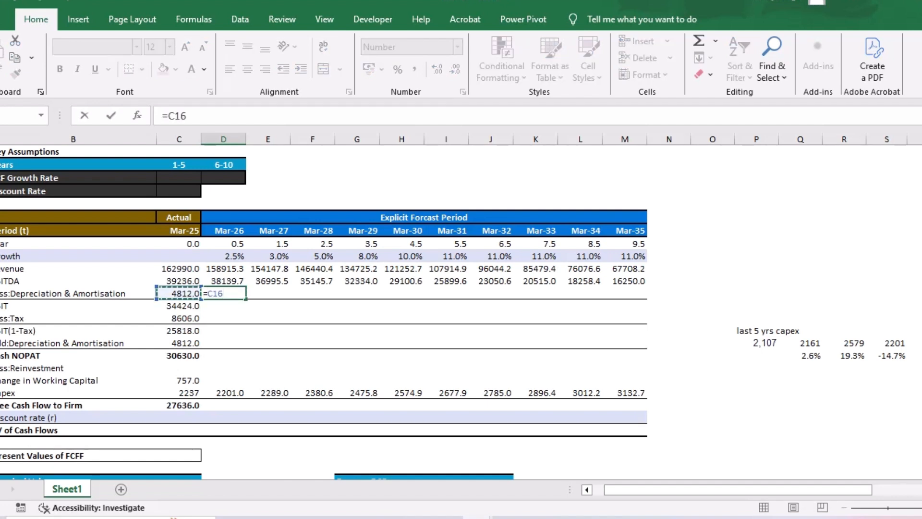
{"action": "type", "text": "*("}
{"action": "key", "text": "BackSpace"}
{"action": "key", "text": "BackSpace"}
{"action": "type", "text": "+("}
{"action": "left_click", "coordinate": [223, 393]}
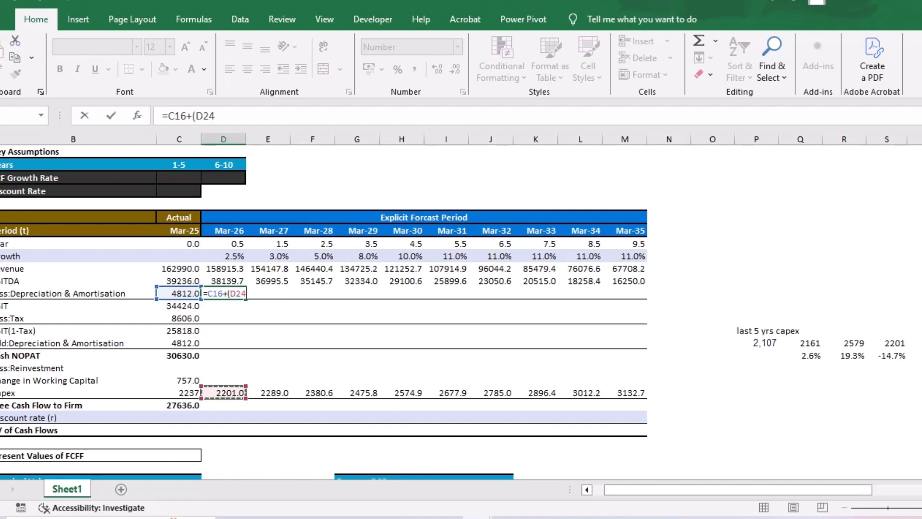
{"action": "type", "text": "*0.13.14"}
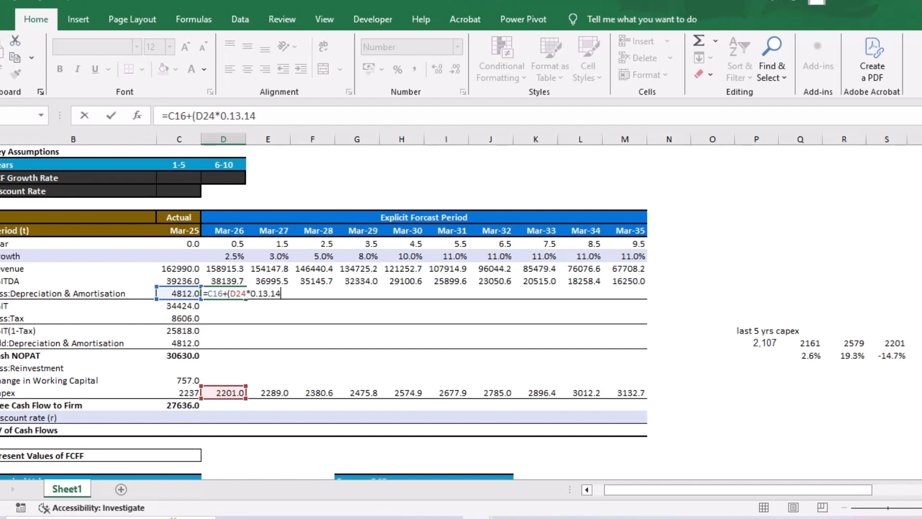
{"action": "key", "text": "BackSpace"}
{"action": "key", "text": "BackSpace"}
{"action": "key", "text": "BackSpace"}
{"action": "type", "text": "14)"}
{"action": "key", "text": "Return"}
{"action": "key", "text": "Up"}
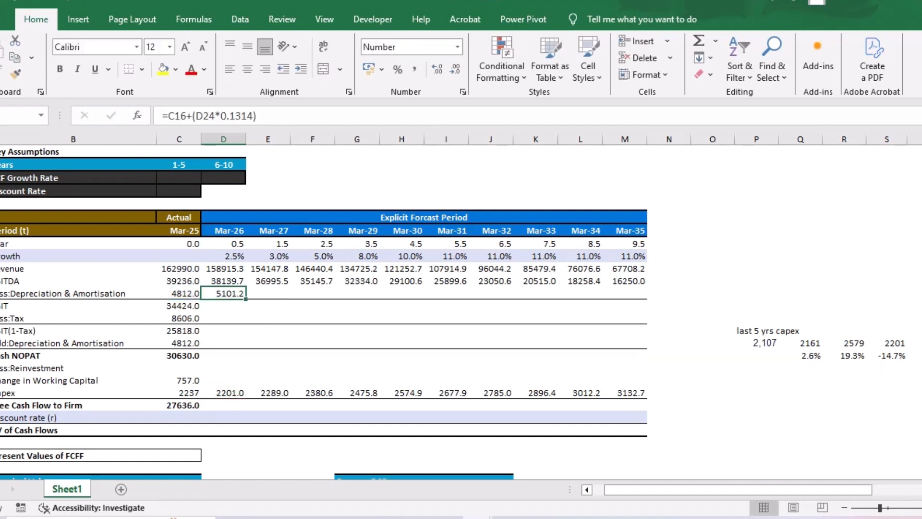
- Copy the Mar-26 Depreciation & Amortisation formula across to Mar-35 and open the Mar-26 formula to review its references
{"action": "left_click_drag", "start_coordinate": [245, 299], "coordinate": [646, 298]}
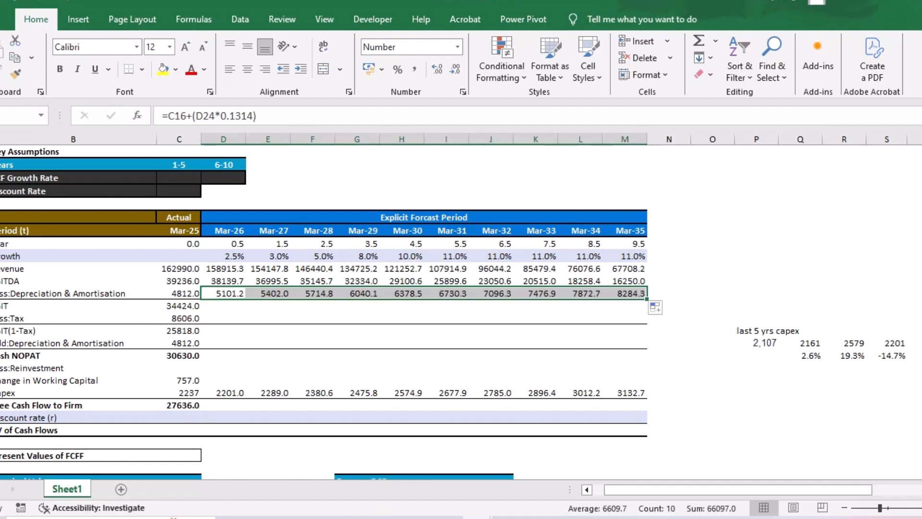
{"action": "left_click", "coordinate": [224, 293]}
{"action": "double_click", "coordinate": [223, 293]}
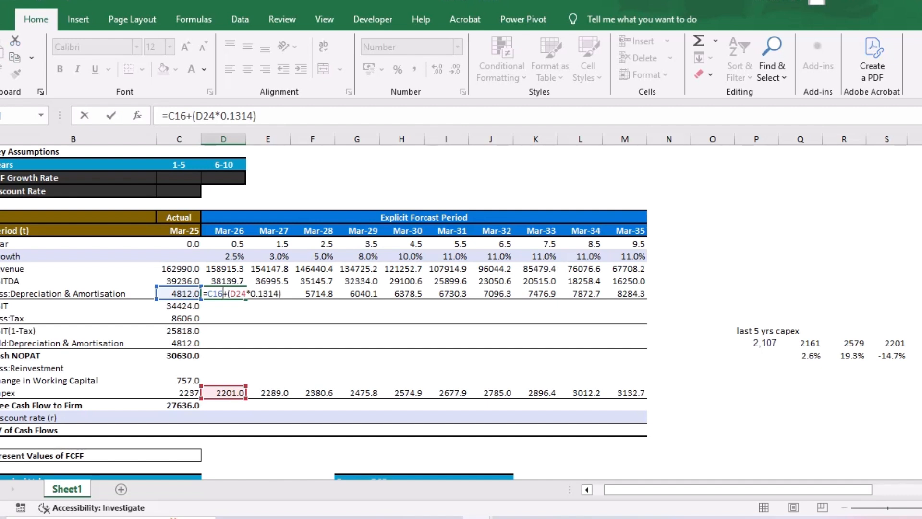
- Calculate Mar-26 EBIT as EBITDA less depreciation with =D15-D16 and copy the formula across to Mar-35
{"action": "key", "text": "Return"}
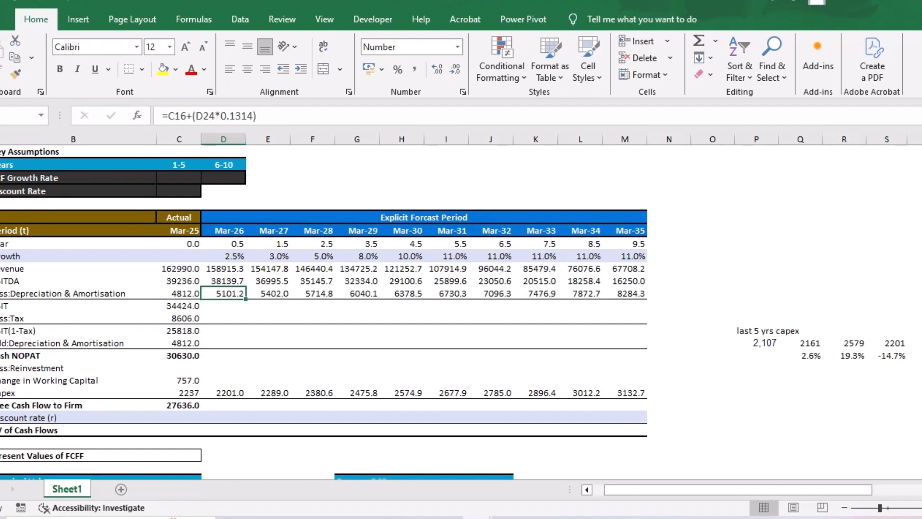
{"action": "key", "text": "Down"}
{"action": "type", "text": "="}
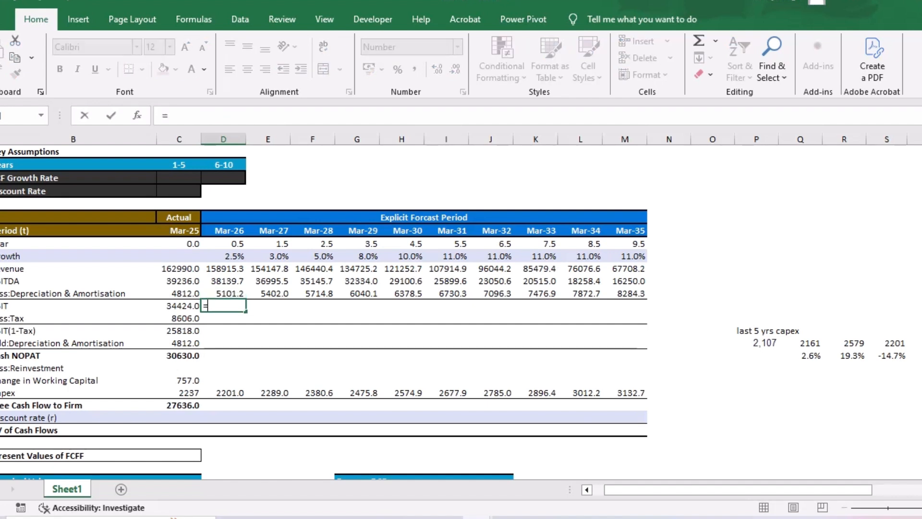
{"action": "key", "text": "Up"}
{"action": "key", "text": "Up"}
{"action": "type", "text": "-"}
{"action": "key", "text": "Up"}
{"action": "key", "text": "ctrl+Return"}
{"action": "key", "text": "Return"}
{"action": "key", "text": "Up"}
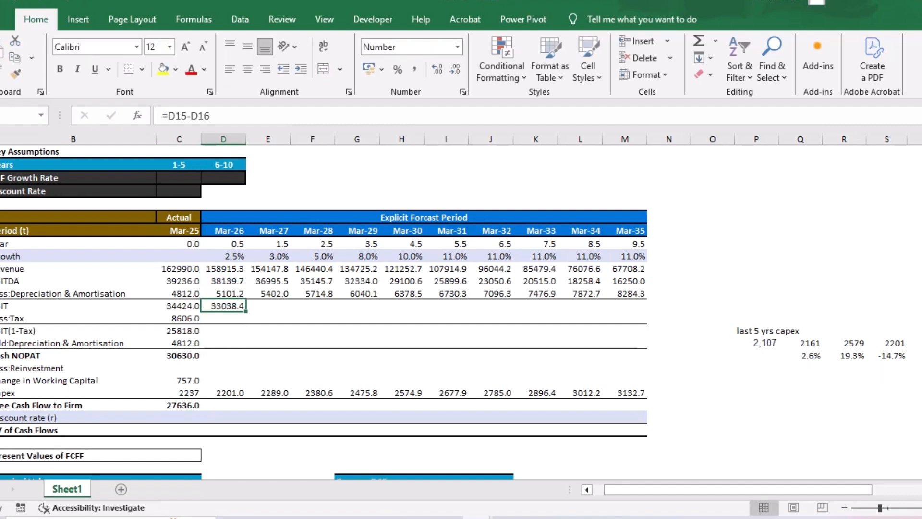
{"action": "left_click_drag", "start_coordinate": [245, 311], "coordinate": [643, 307]}
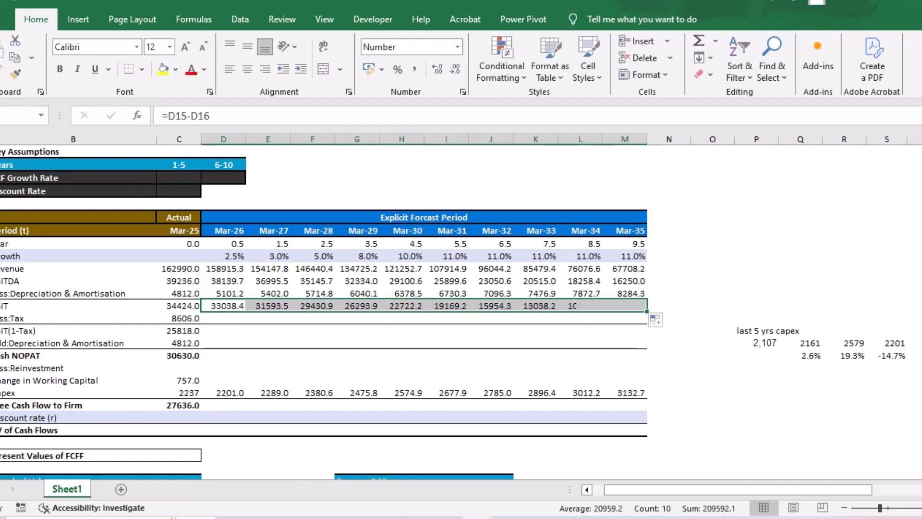
- Copy the Mar-25 tax formula =C17*0.25 across to Mar-35 and check the references in the Mar-35 cell
{"action": "left_click", "coordinate": [179, 318]}
{"action": "left_click_drag", "start_coordinate": [201, 324], "coordinate": [643, 318]}
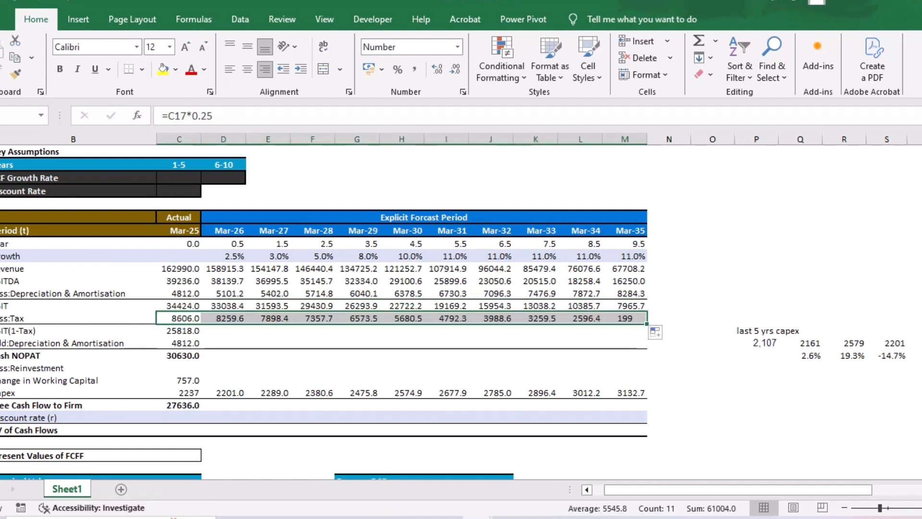
{"action": "double_click", "coordinate": [619, 318]}
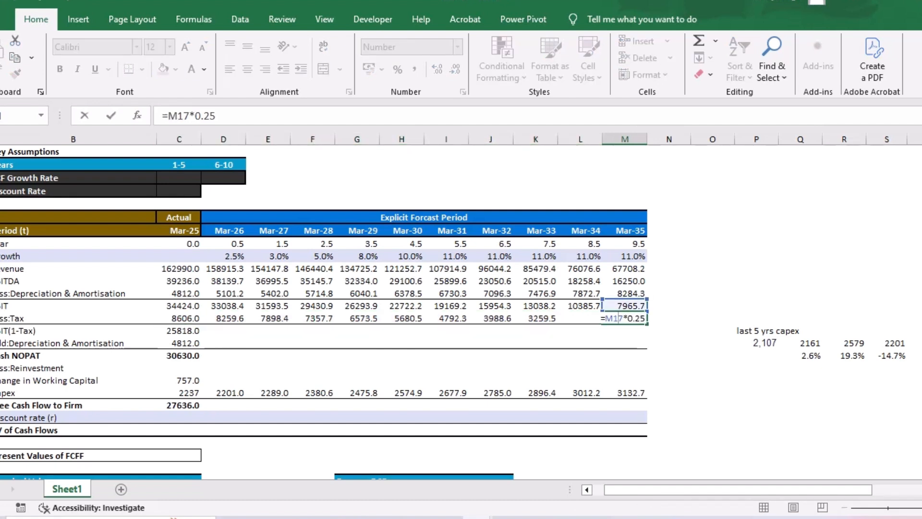
{"action": "key", "text": "Return"}
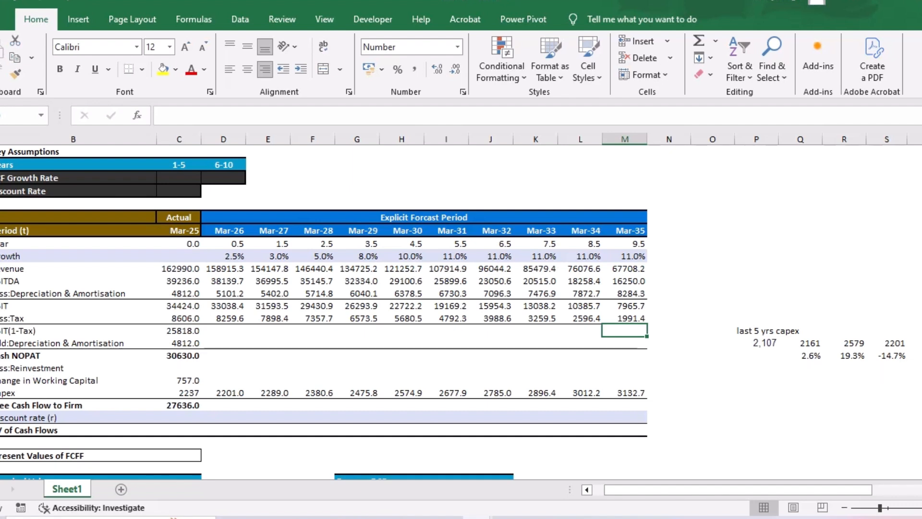
- Review the Mar-34 and Mar-35 EBIT formulas and the Mar-35 Revenue formula
{"action": "double_click", "coordinate": [590, 306]}
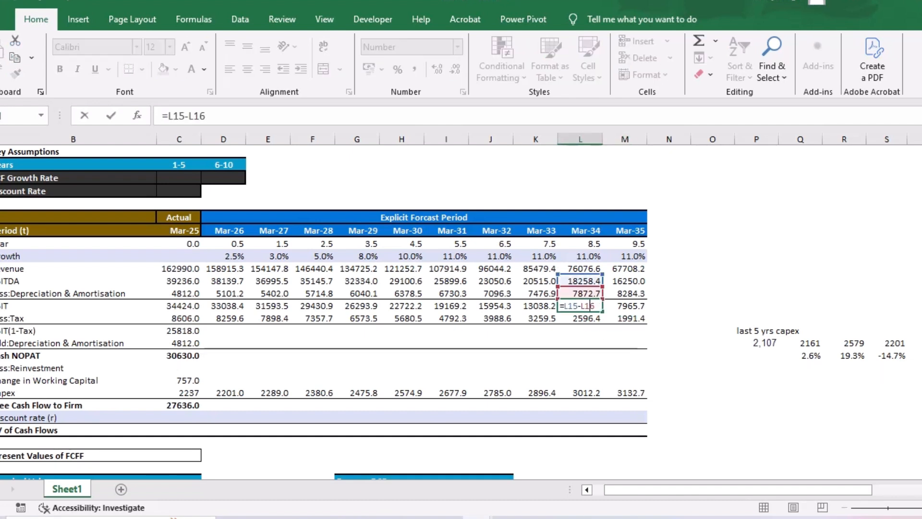
{"action": "key", "text": "Return"}
{"action": "double_click", "coordinate": [630, 306]}
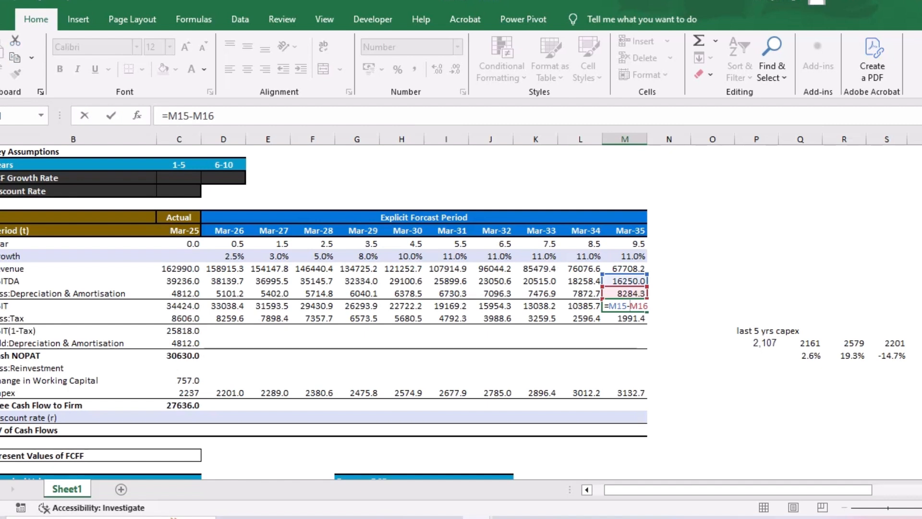
{"action": "key", "text": "Return"}
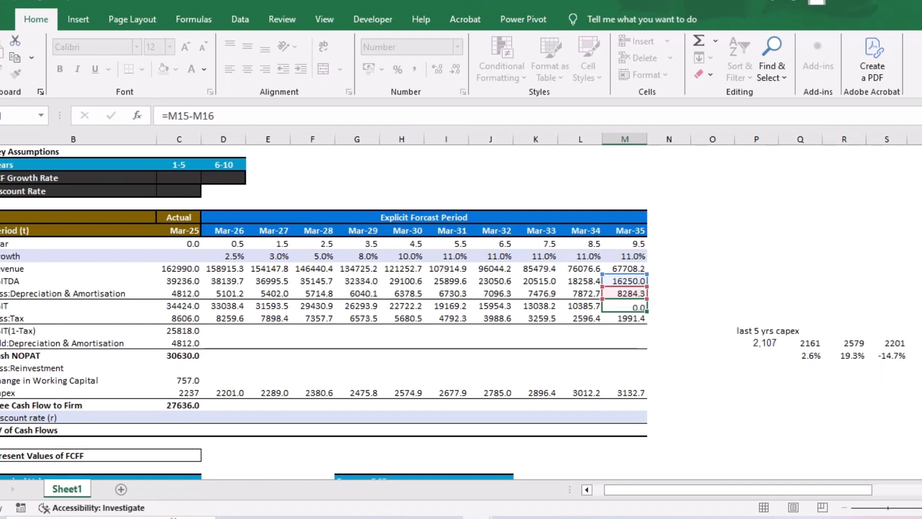
{"action": "double_click", "coordinate": [634, 268]}
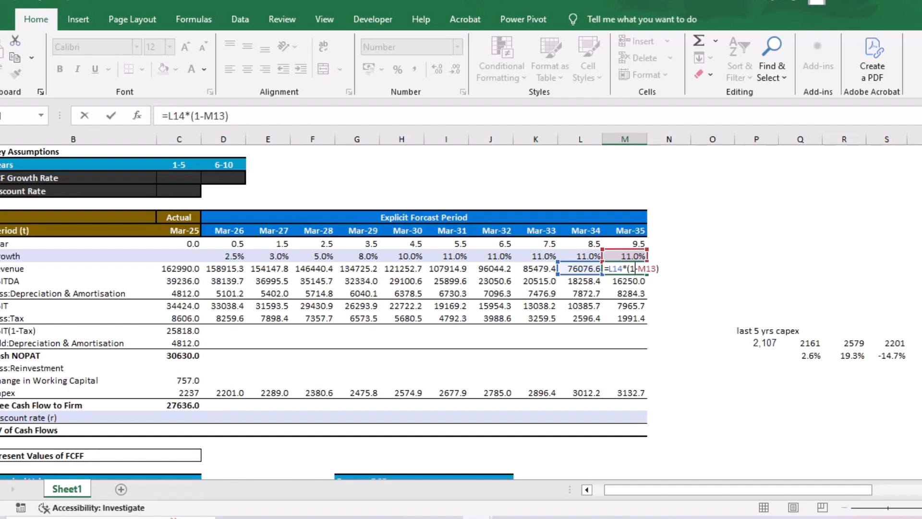
{"action": "key", "text": "Return"}
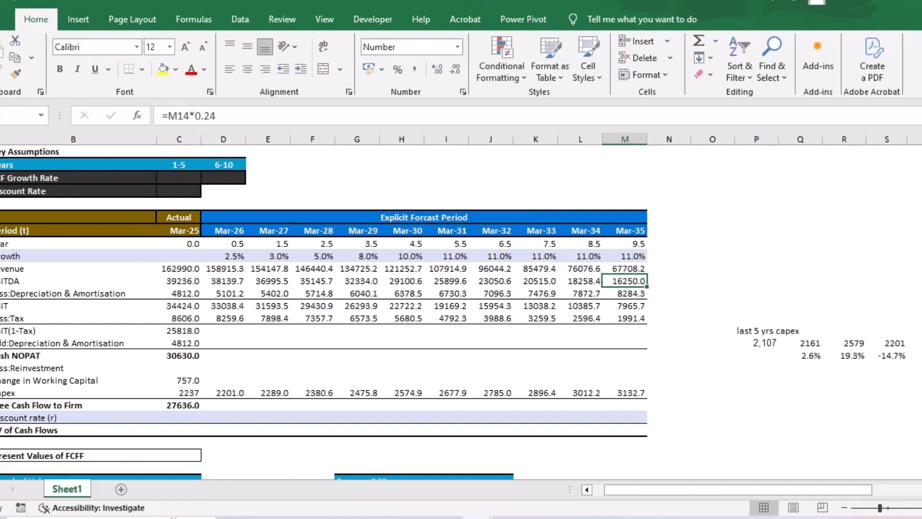
- Correct the Mar-26 Revenue formula to =C14*(1+D13), copy it across to Mar-35 and check the Mar-35 formula
{"action": "double_click", "coordinate": [238, 268]}
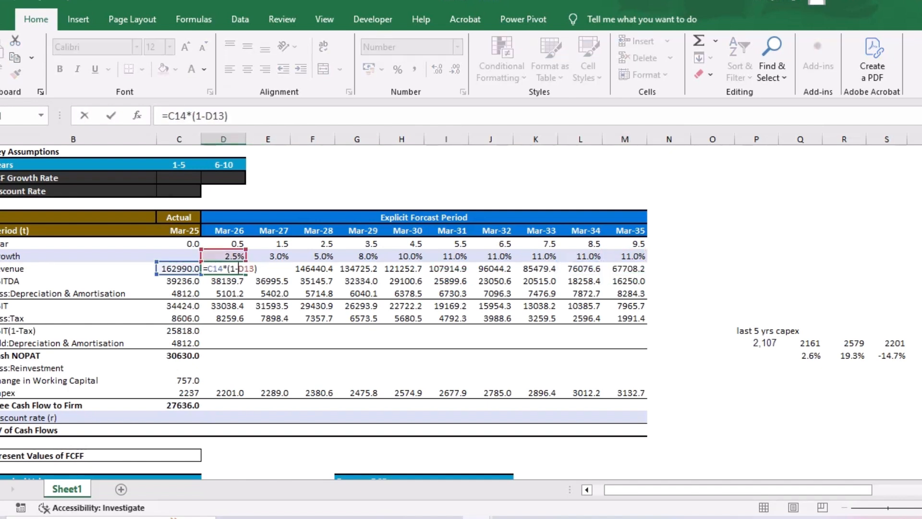
{"action": "key", "text": "BackSpace"}
{"action": "type", "text": "+"}
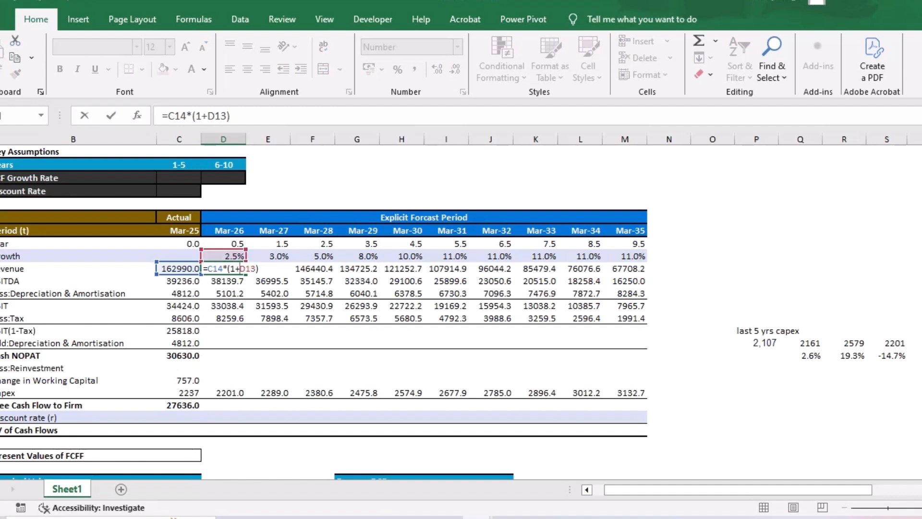
{"action": "key", "text": "Return"}
{"action": "key", "text": "Up"}
{"action": "left_click_drag", "start_coordinate": [245, 274], "coordinate": [646, 274]}
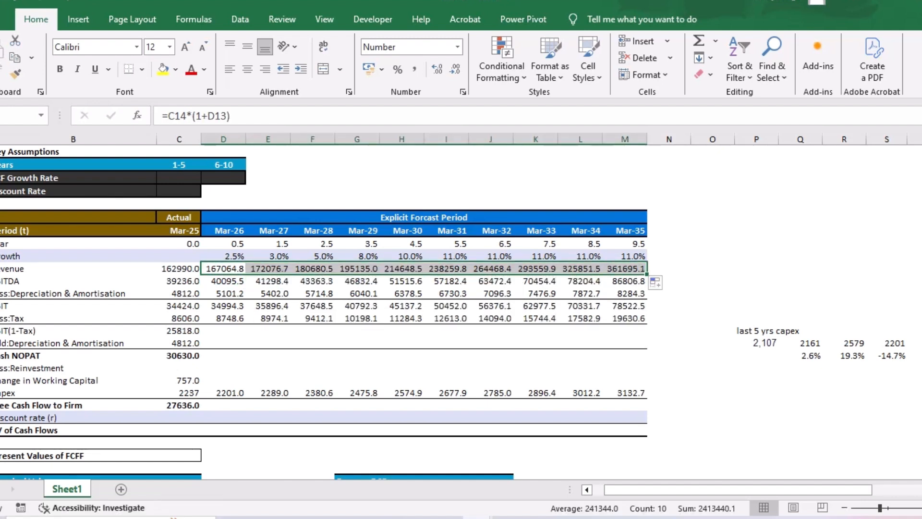
{"action": "left_click", "coordinate": [668, 268]}
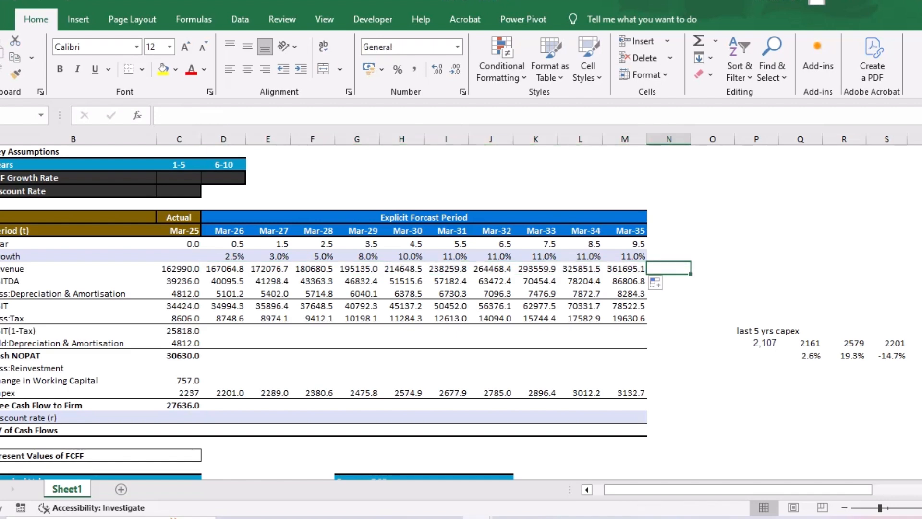
{"action": "left_click", "coordinate": [625, 268]}
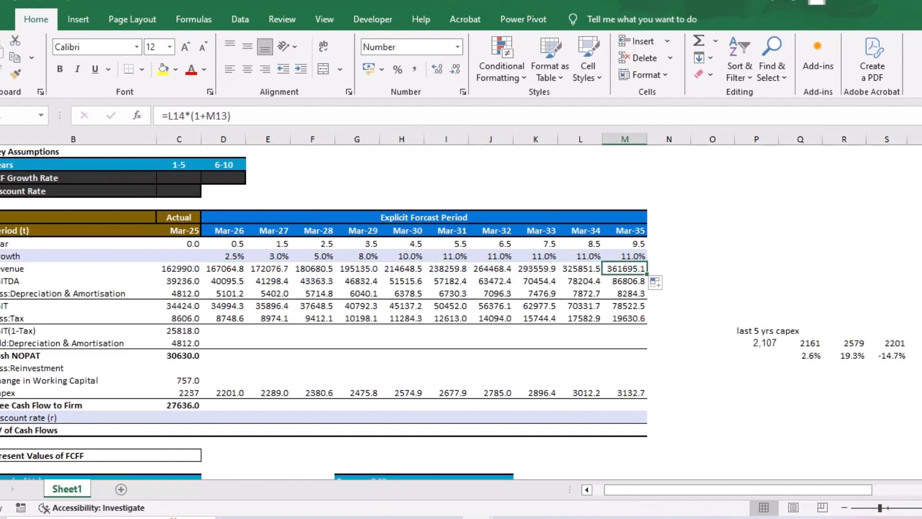
- Calculate Mar-26 EBIT(1-Tax) with =D17-D18 and copy the formula across to Mar-35
{"action": "scroll", "coordinate": [625, 269], "scroll_direction": "down", "scroll_amount": 1}
{"action": "left_click_drag", "start_coordinate": [223, 291], "coordinate": [317, 317]}
{"action": "left_click", "coordinate": [223, 291]}
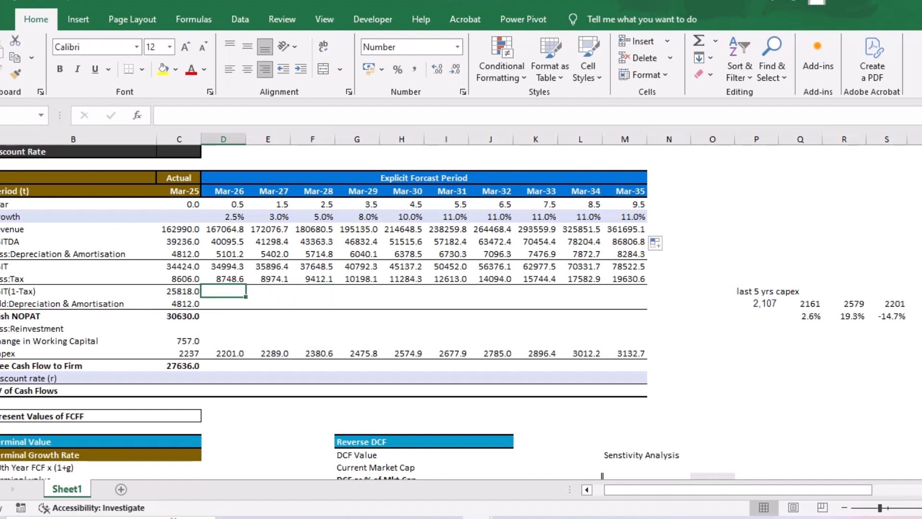
{"action": "type", "text": "="}
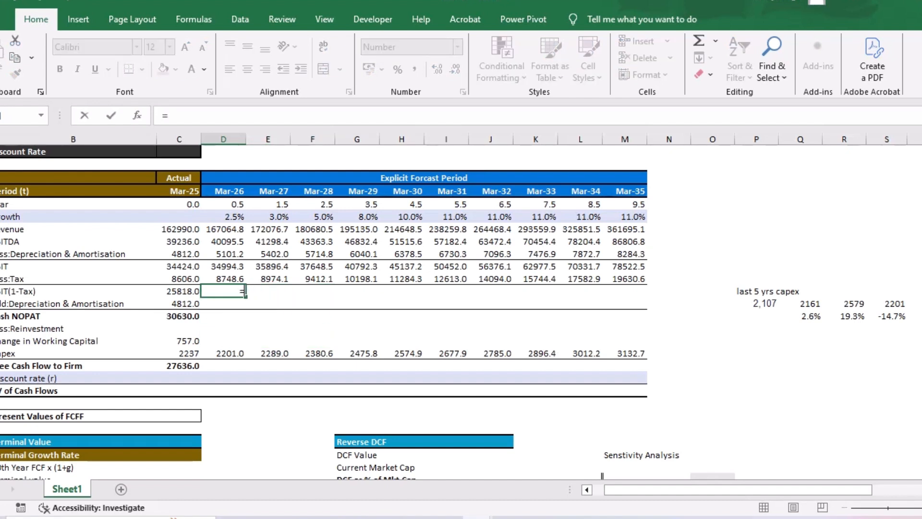
{"action": "key", "text": "Up"}
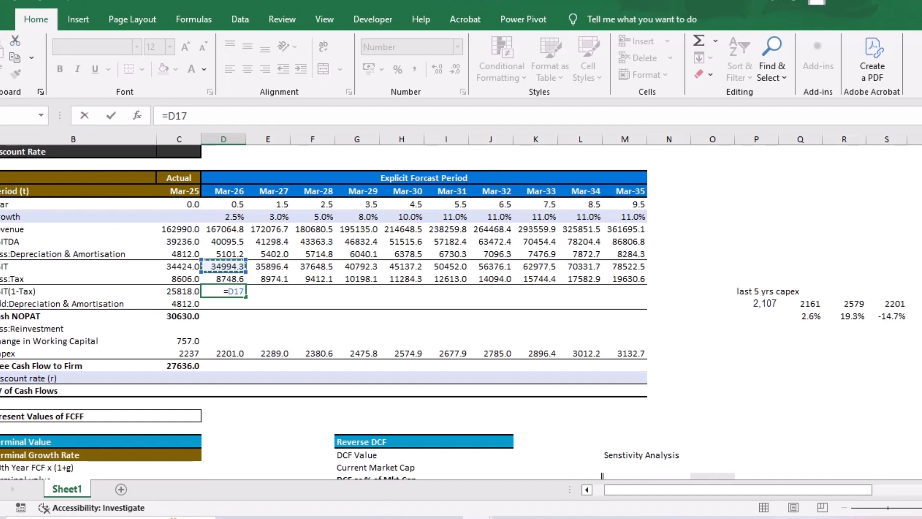
{"action": "type", "text": "-"}
{"action": "key", "text": "Up"}
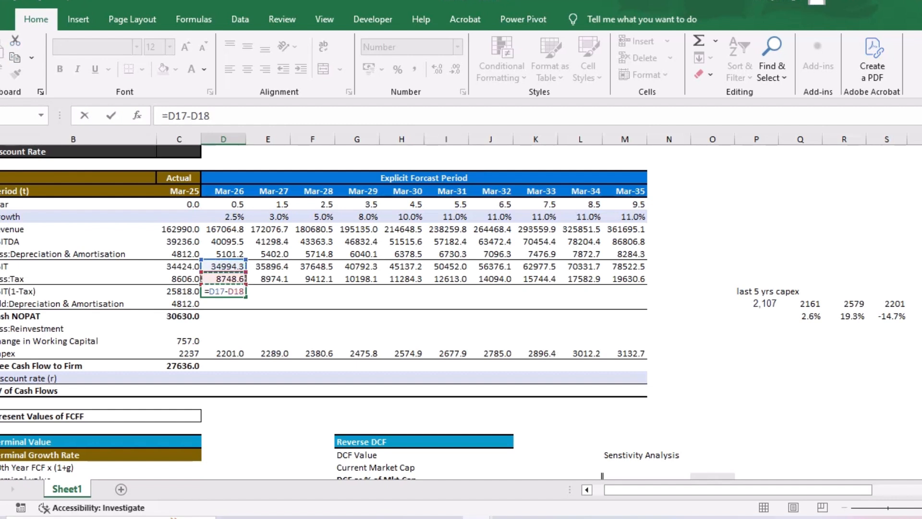
{"action": "key", "text": "Return"}
{"action": "key", "text": "Up"}
{"action": "left_click_drag", "start_coordinate": [246, 297], "coordinate": [644, 291]}
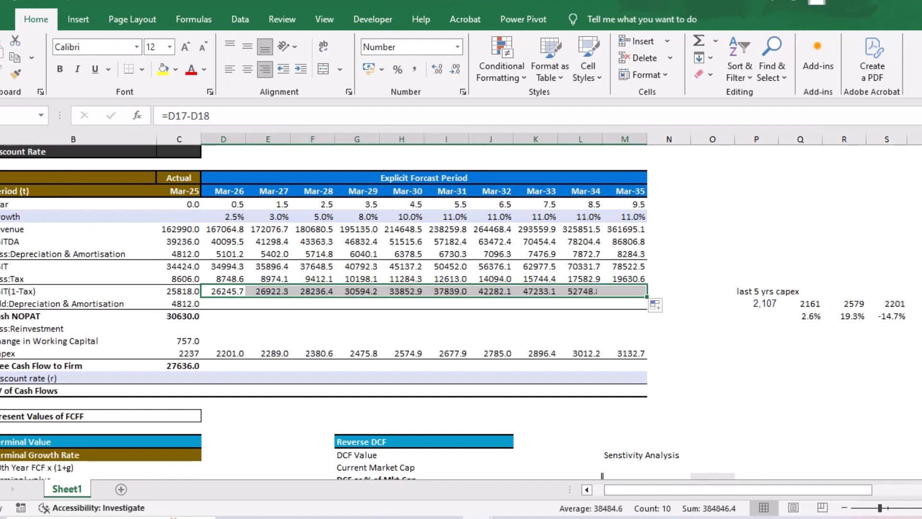
- Link the Mar-26 Add:Depreciation & Amortisation cell to the Less:Depreciation & Amortisation value above and copy it across to Mar-35
{"action": "key", "text": "Down"}
{"action": "type", "text": "="}
{"action": "key", "text": "Up"}
{"action": "key", "text": "Up"}
{"action": "key", "text": "Up"}
{"action": "key", "text": "Return"}
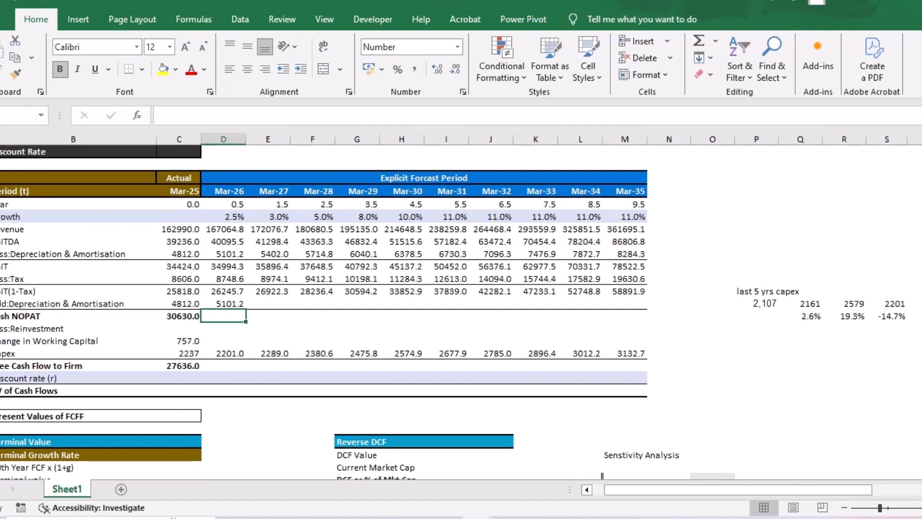
{"action": "key", "text": "Up"}
{"action": "left_click_drag", "start_coordinate": [245, 309], "coordinate": [645, 309]}
- Calculate Mar-26 Cash NOPAT with =D19+D20 and copy the formula across to Mar-35
{"action": "key", "text": "Down"}
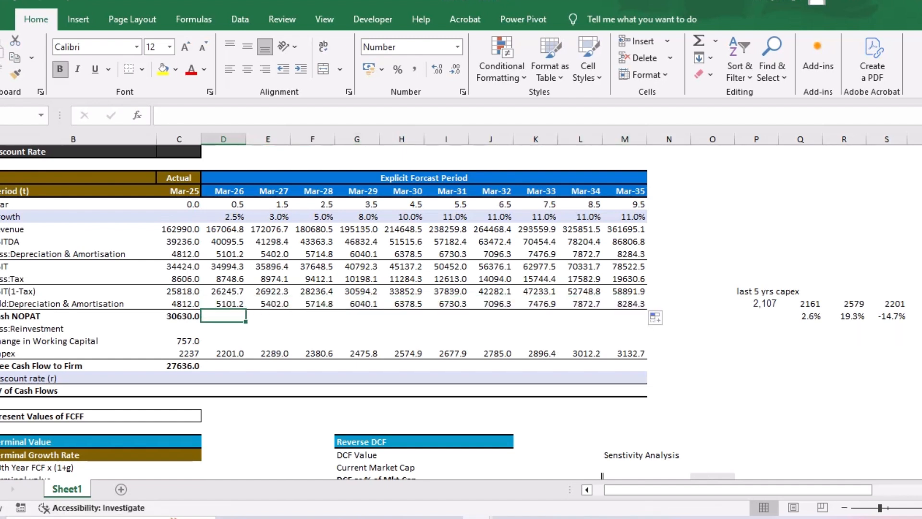
{"action": "type", "text": "="}
{"action": "key", "text": "Up"}
{"action": "key", "text": "Up"}
{"action": "type", "text": "-"}
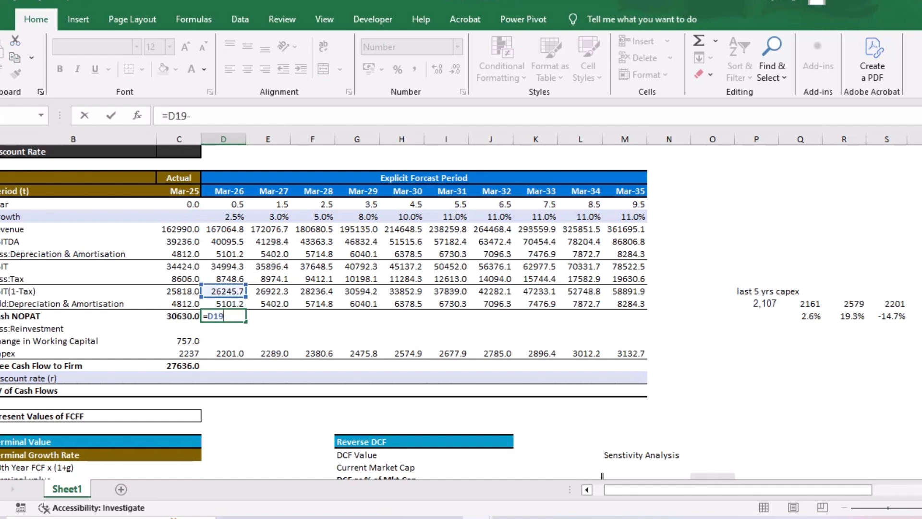
{"action": "key", "text": "Up"}
{"action": "key", "text": "ctrl+Return"}
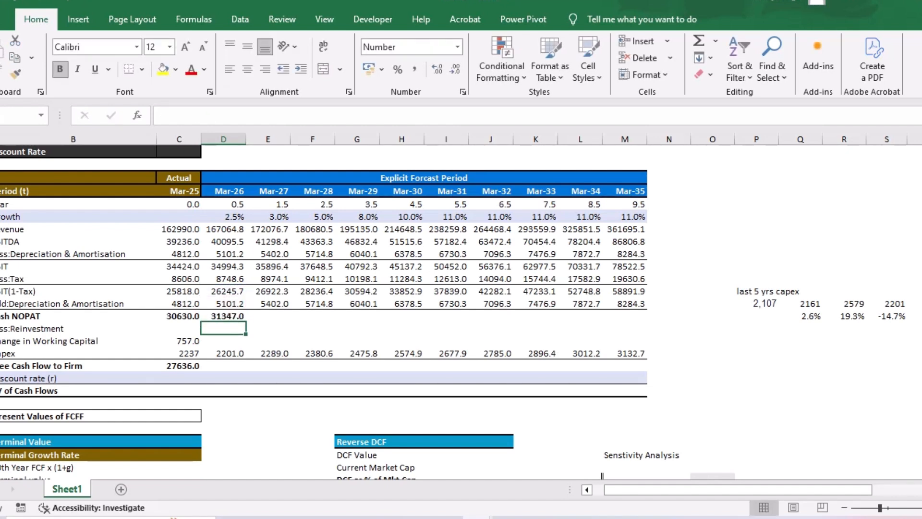
{"action": "left_click_drag", "start_coordinate": [245, 327], "coordinate": [643, 318]}
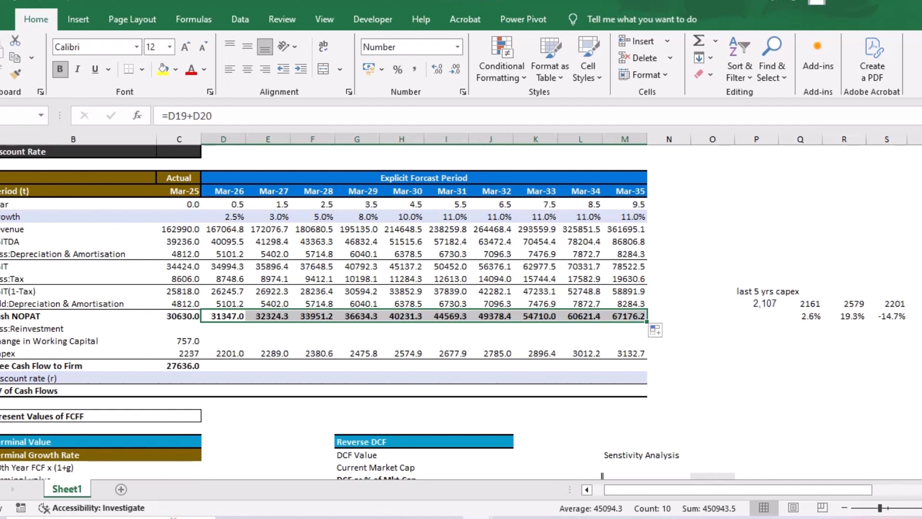
- Examine the Change in Working Capital Calculation table and its median working capital % sales formula alongside the forecast revenue
{"action": "scroll", "coordinate": [432, 312], "scroll_direction": "down", "scroll_amount": 18}
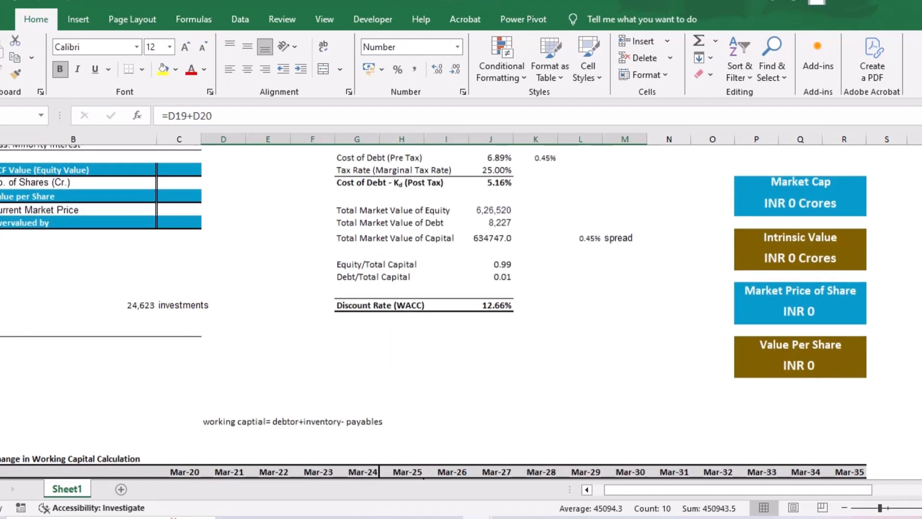
{"action": "scroll", "coordinate": [432, 313], "scroll_direction": "down", "scroll_amount": 1}
{"action": "scroll", "coordinate": [432, 312], "scroll_direction": "left", "scroll_amount": 1}
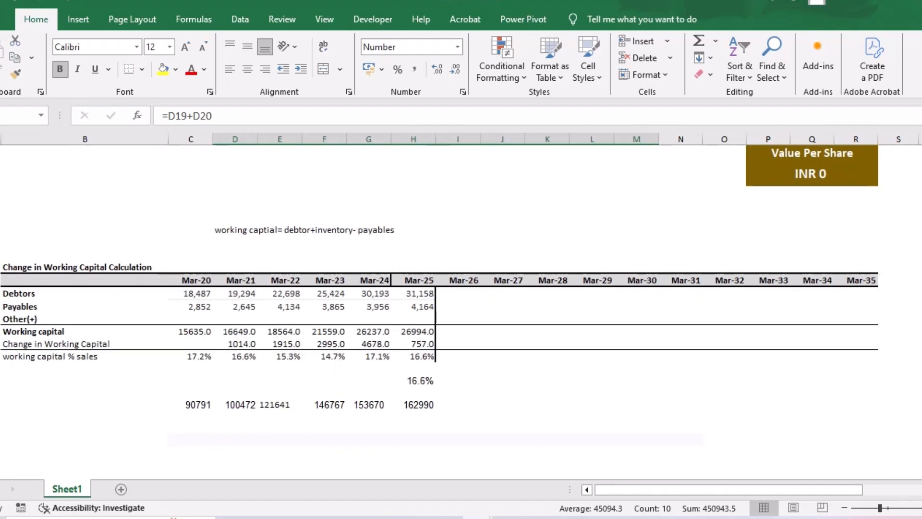
{"action": "scroll", "coordinate": [432, 312], "scroll_direction": "up", "scroll_amount": 19}
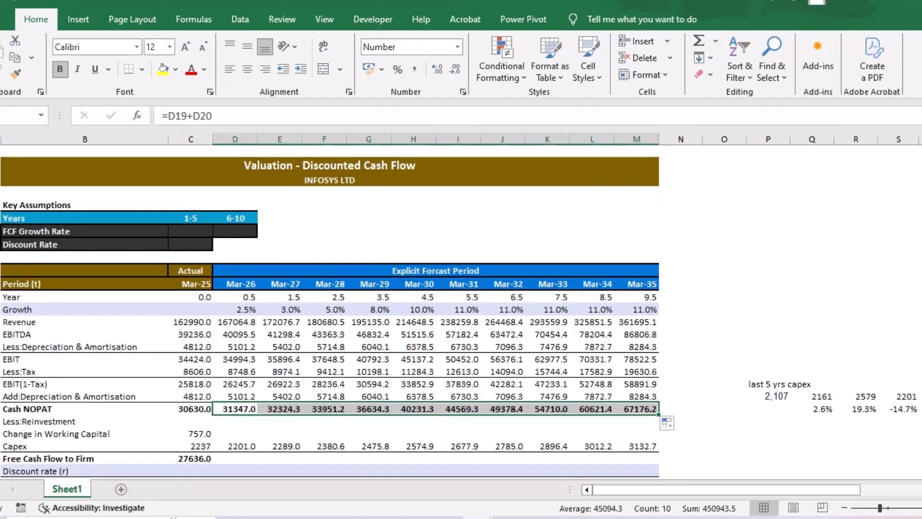
{"action": "scroll", "coordinate": [432, 312], "scroll_direction": "down", "scroll_amount": 18}
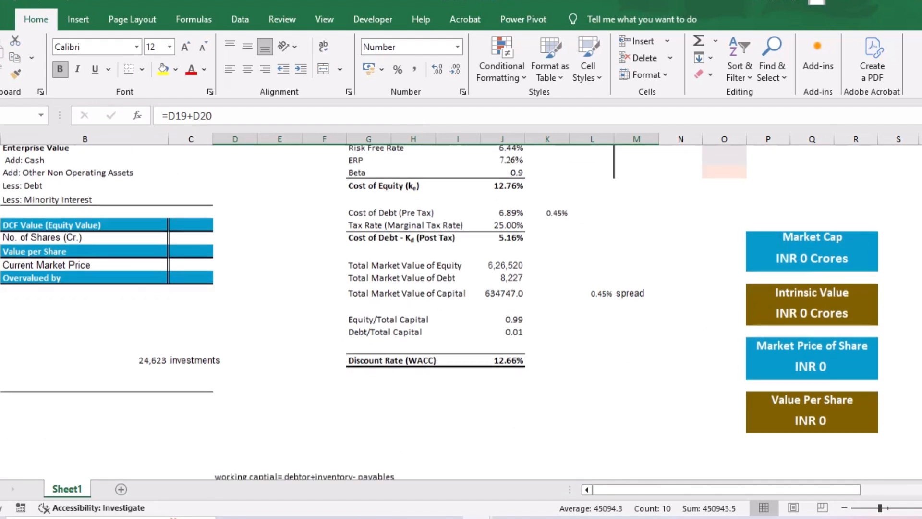
{"action": "scroll", "coordinate": [432, 312], "scroll_direction": "down", "scroll_amount": 4}
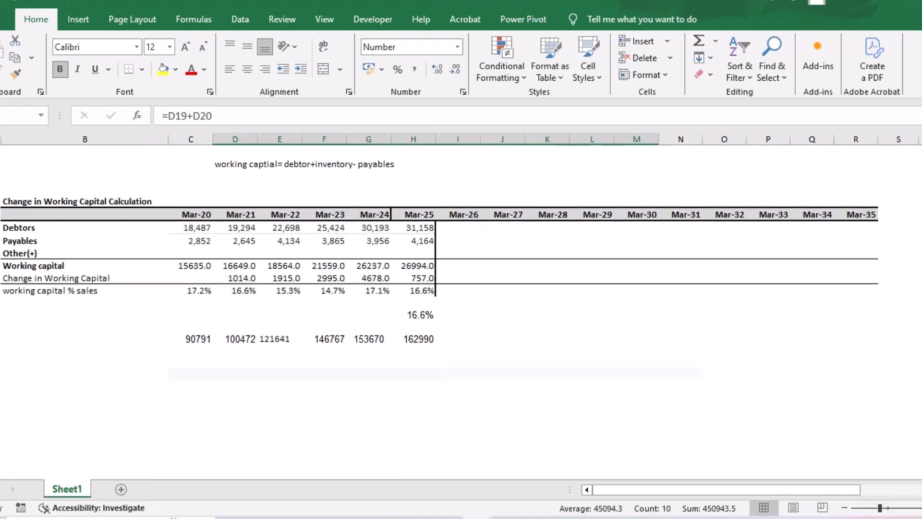
{"action": "left_click", "coordinate": [413, 315]}
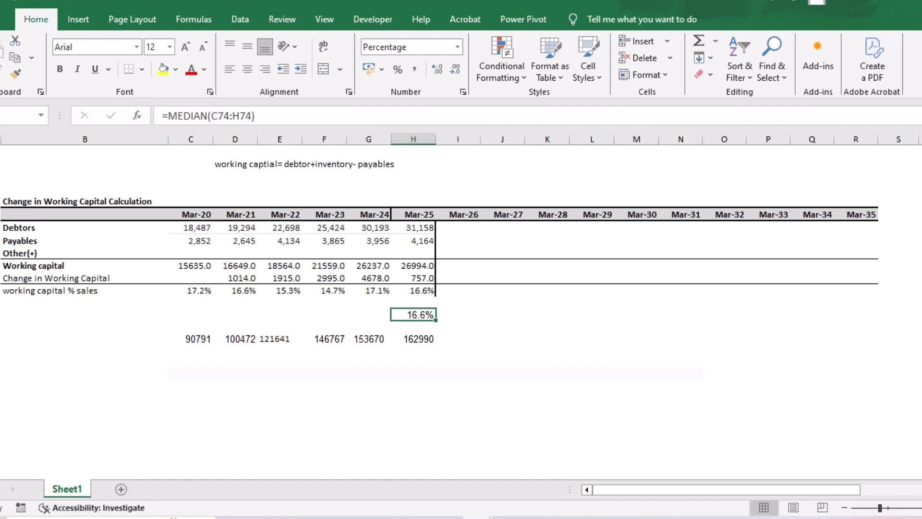
{"action": "scroll", "coordinate": [439, 312], "scroll_direction": "up", "scroll_amount": 15}
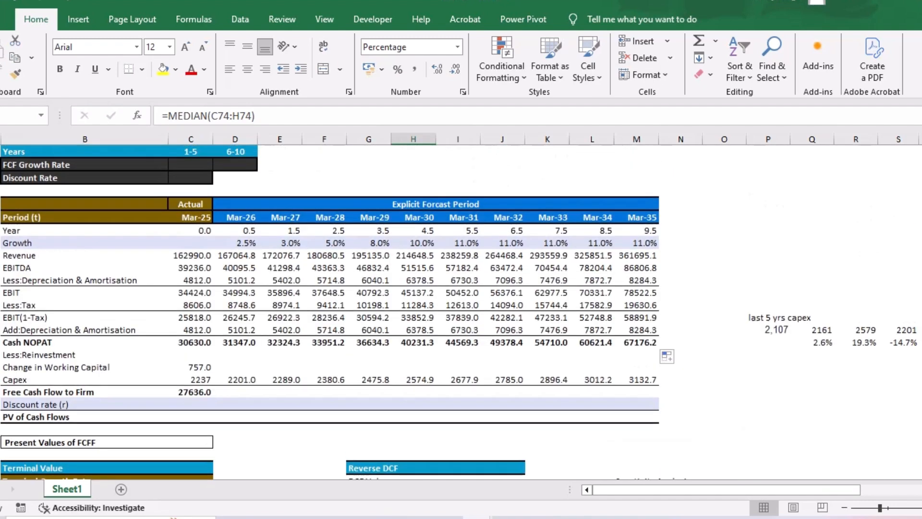
{"action": "scroll", "coordinate": [439, 312], "scroll_direction": "down", "scroll_amount": 3}
{"action": "scroll", "coordinate": [440, 312], "scroll_direction": "down", "scroll_amount": 15}
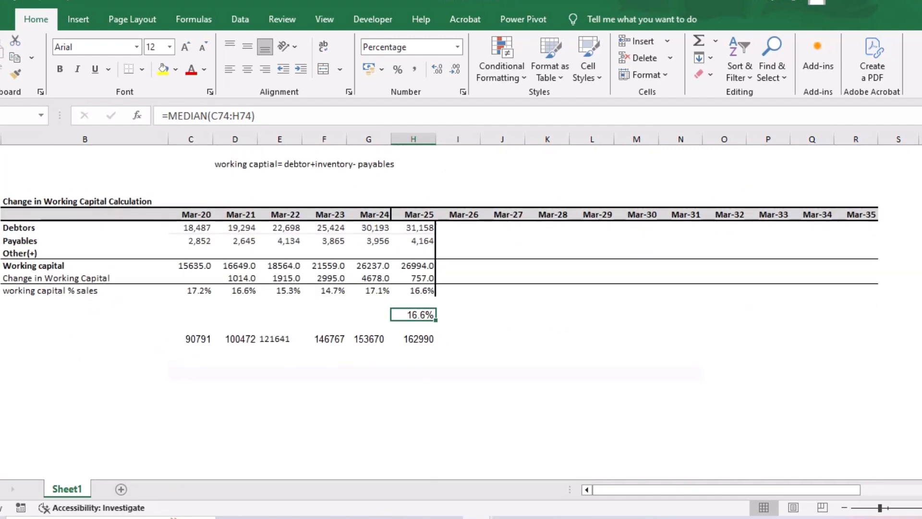
- Calculate Mar-26 Working capital with =D14*$H$76 and copy the formula across to Mar-35
{"action": "double_click", "coordinate": [458, 265]}
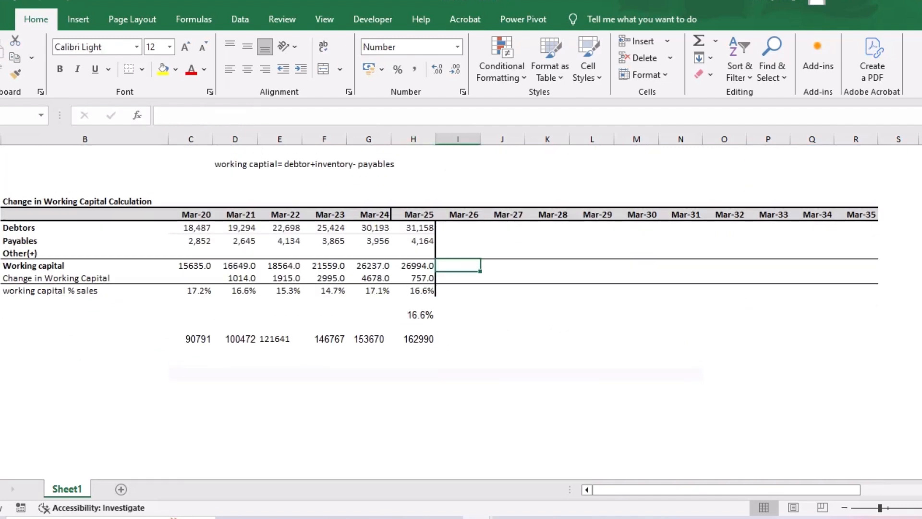
{"action": "type", "text": "="}
{"action": "scroll", "coordinate": [439, 312], "scroll_direction": "up", "scroll_amount": 15}
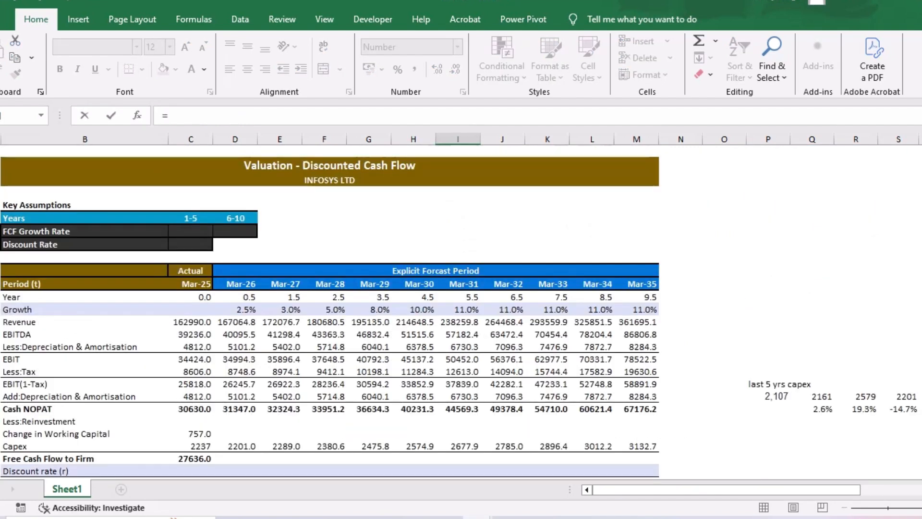
{"action": "left_click", "coordinate": [237, 321]}
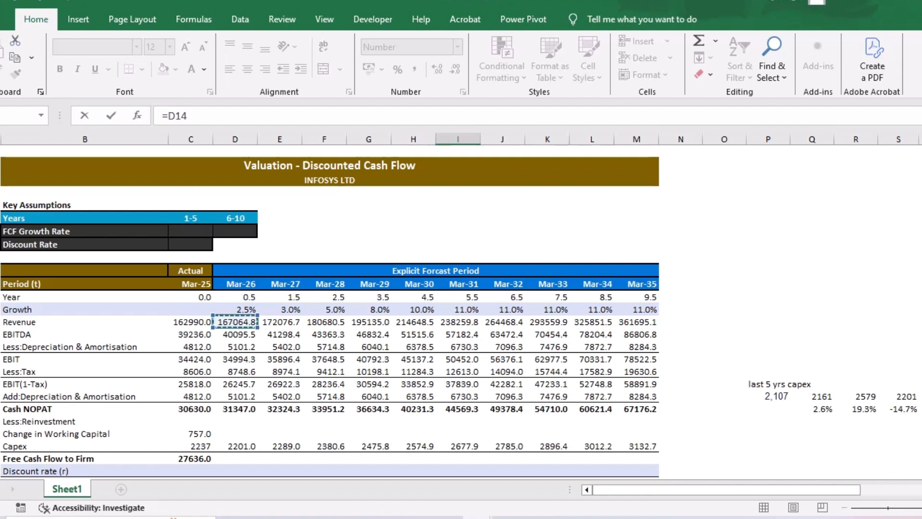
{"action": "scroll", "coordinate": [237, 322], "scroll_direction": "down", "scroll_amount": 15}
{"action": "scroll", "coordinate": [439, 312], "scroll_direction": "down", "scroll_amount": 5}
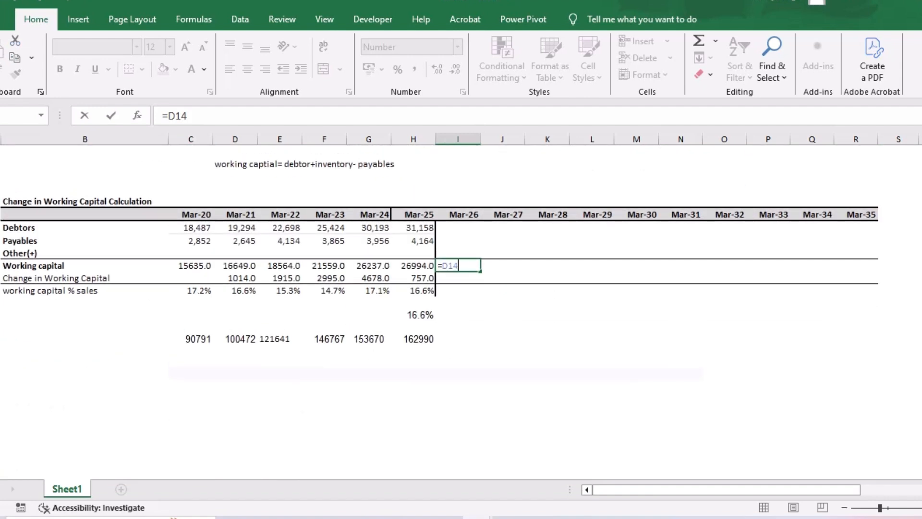
{"action": "type", "text": "*"}
{"action": "left_click", "coordinate": [414, 315]}
{"action": "key", "text": "F4"}
{"action": "key", "text": "Return"}
{"action": "left_click", "coordinate": [458, 266]}
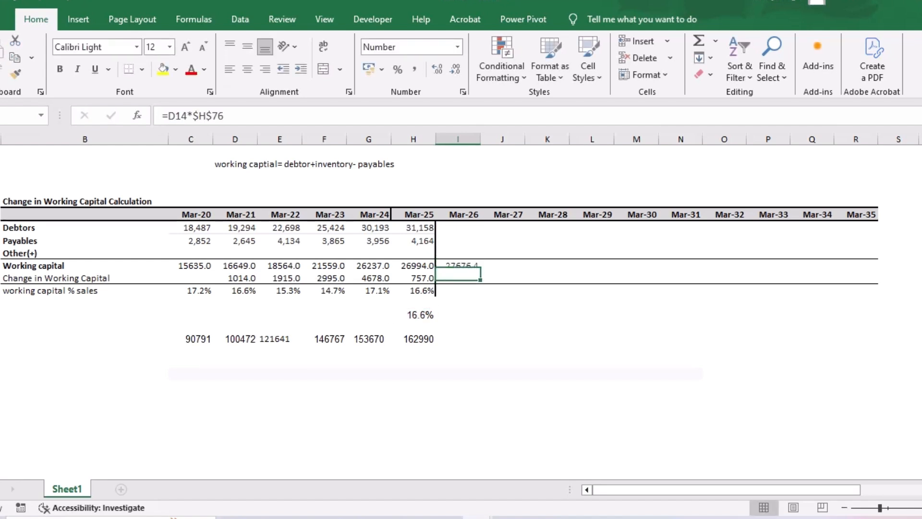
{"action": "left_click_drag", "start_coordinate": [479, 271], "coordinate": [856, 267]}
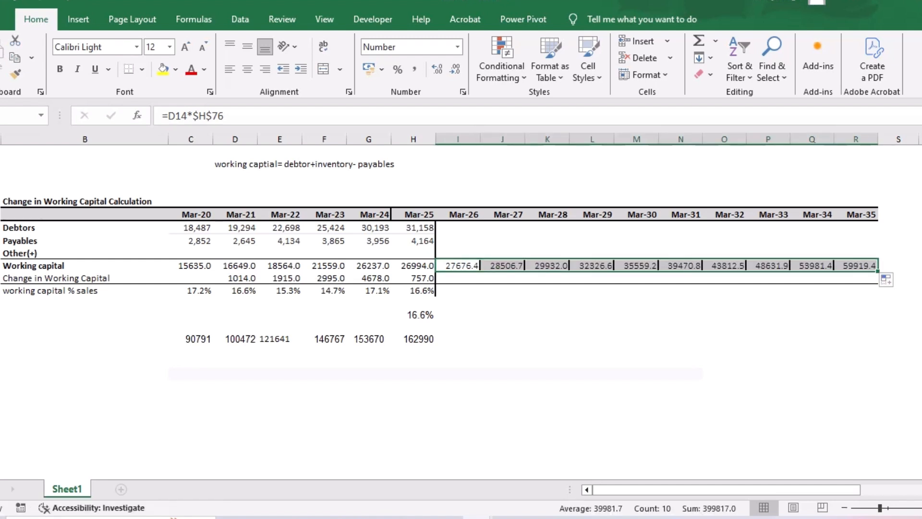
- Copy the Mar-25 Change in Working Capital formula in the working capital table across to Mar-35
{"action": "left_click", "coordinate": [458, 278]}
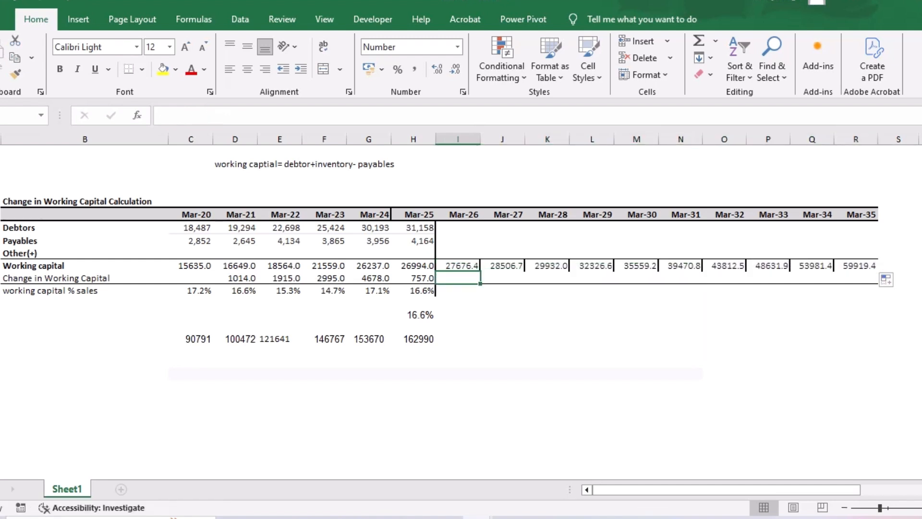
{"action": "type", "text": "="}
{"action": "key", "text": "BackSpace"}
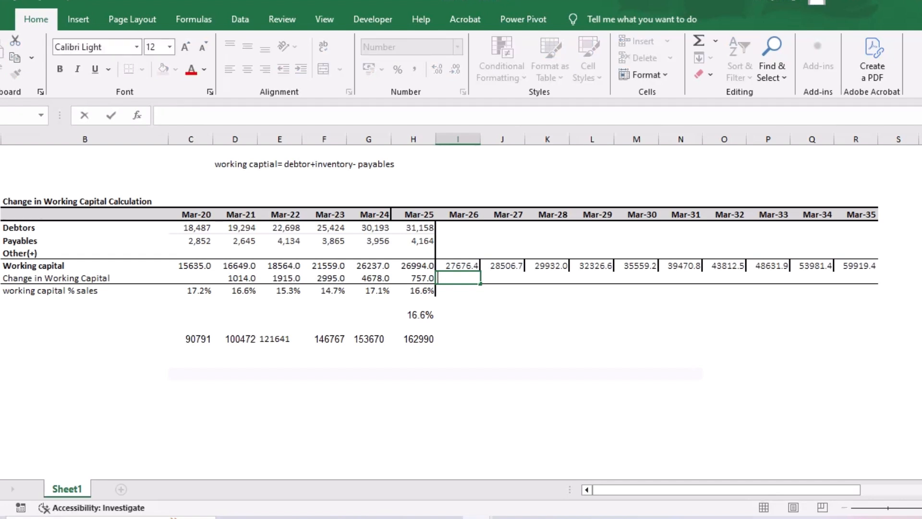
{"action": "key", "text": "Return"}
{"action": "left_click", "coordinate": [414, 278]}
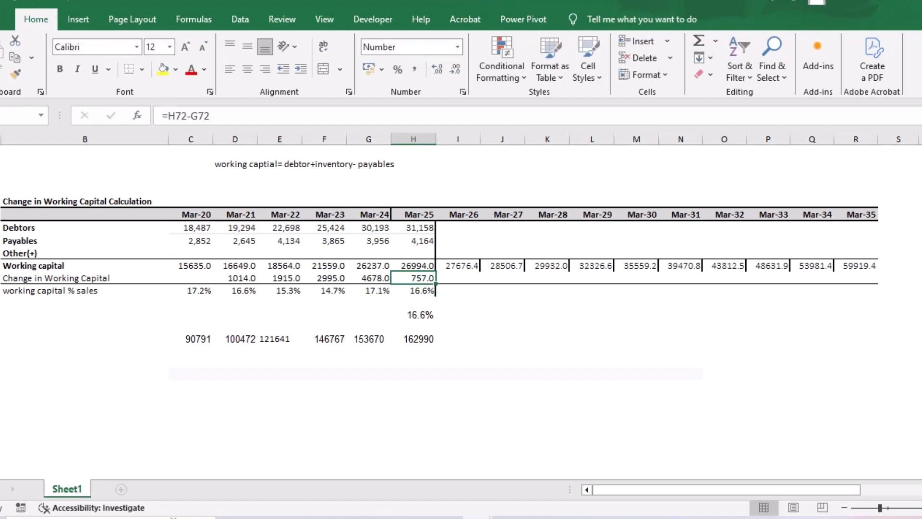
{"action": "left_click_drag", "start_coordinate": [436, 283], "coordinate": [871, 283]}
- Check the forecast working capital and change formulas for Mar-26 and Mar-35 against the revenue cells they reference
{"action": "left_click", "coordinate": [413, 291]}
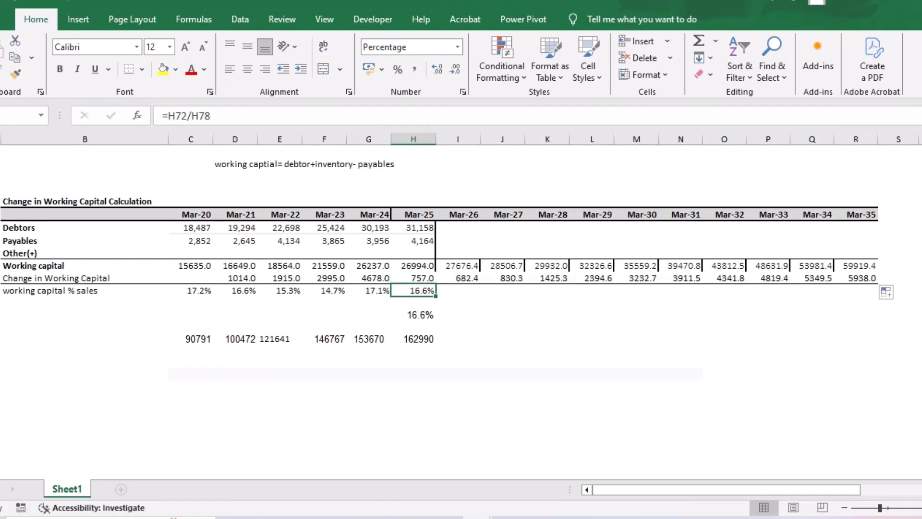
{"action": "left_click", "coordinate": [457, 302]}
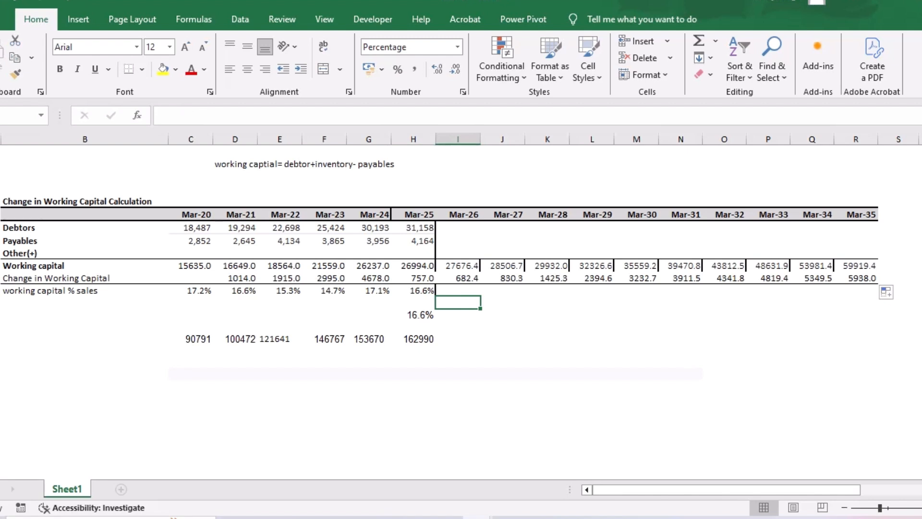
{"action": "double_click", "coordinate": [455, 278]}
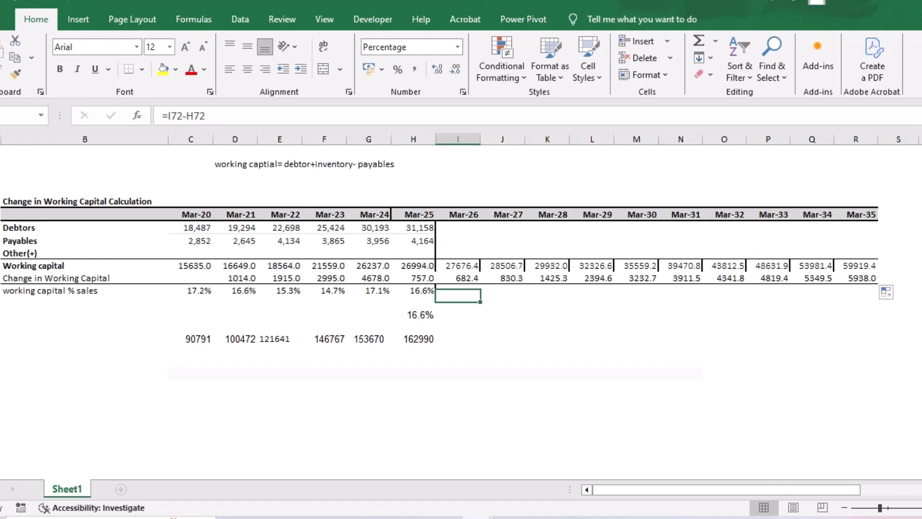
{"action": "key", "text": "Return"}
{"action": "double_click", "coordinate": [466, 266]}
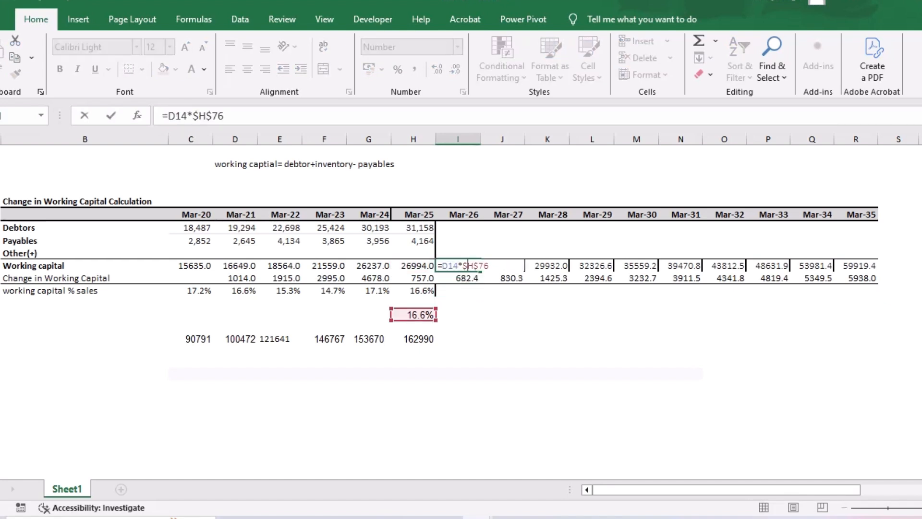
{"action": "key", "text": "Return"}
{"action": "double_click", "coordinate": [855, 265]}
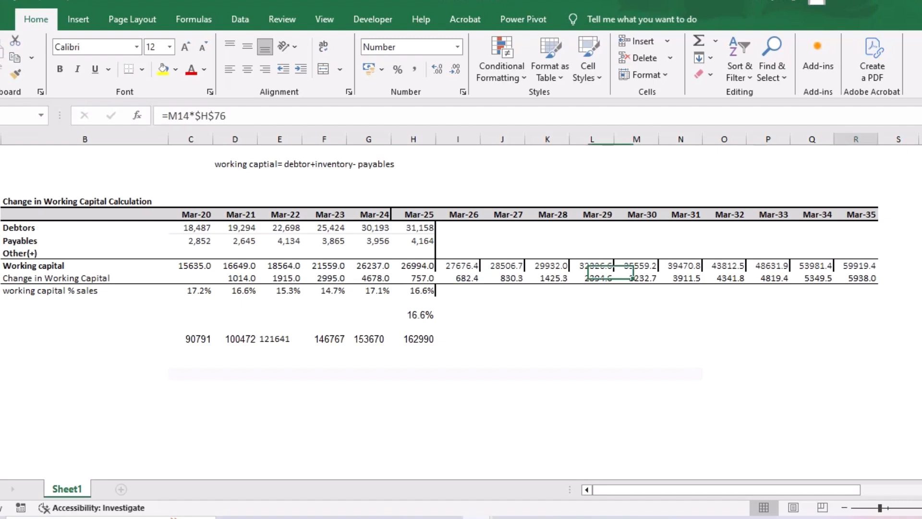
{"action": "scroll", "coordinate": [856, 266], "scroll_direction": "up", "scroll_amount": 20}
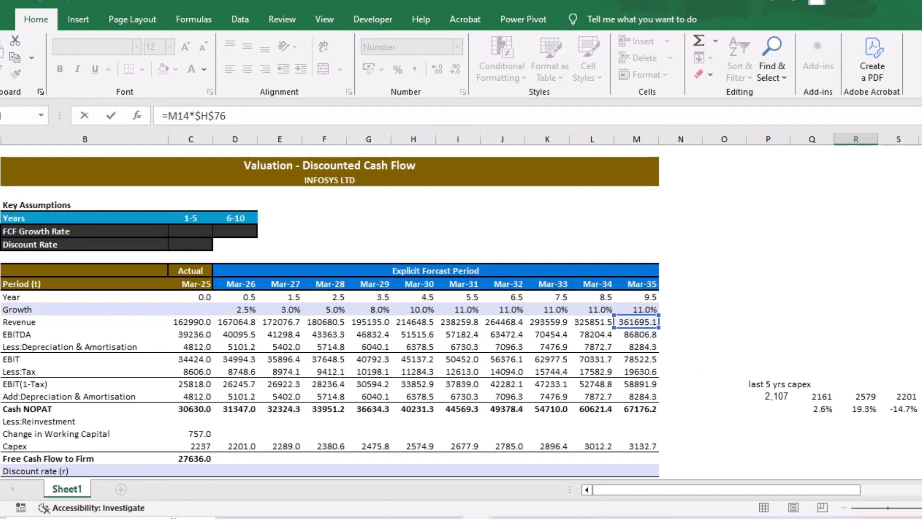
{"action": "scroll", "coordinate": [330, 312], "scroll_direction": "down", "scroll_amount": 10}
{"action": "scroll", "coordinate": [444, 312], "scroll_direction": "down", "scroll_amount": 15}
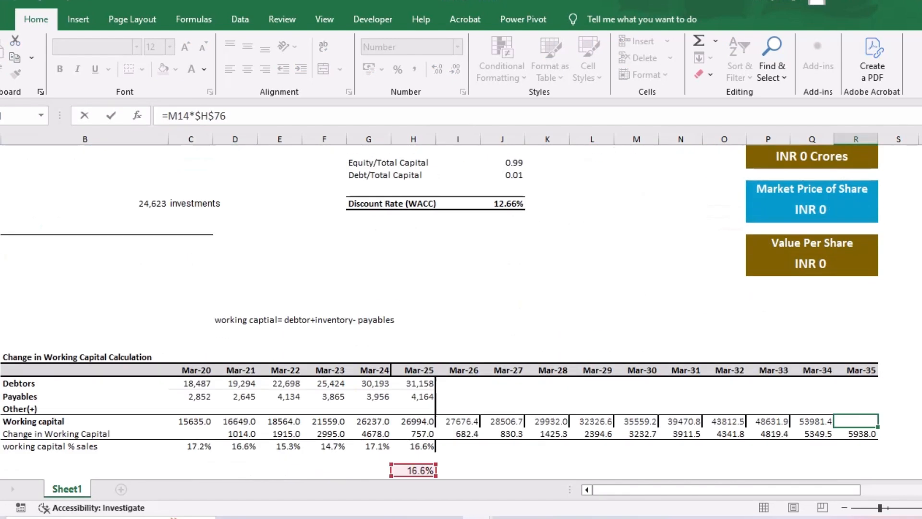
{"action": "key", "text": "Return"}
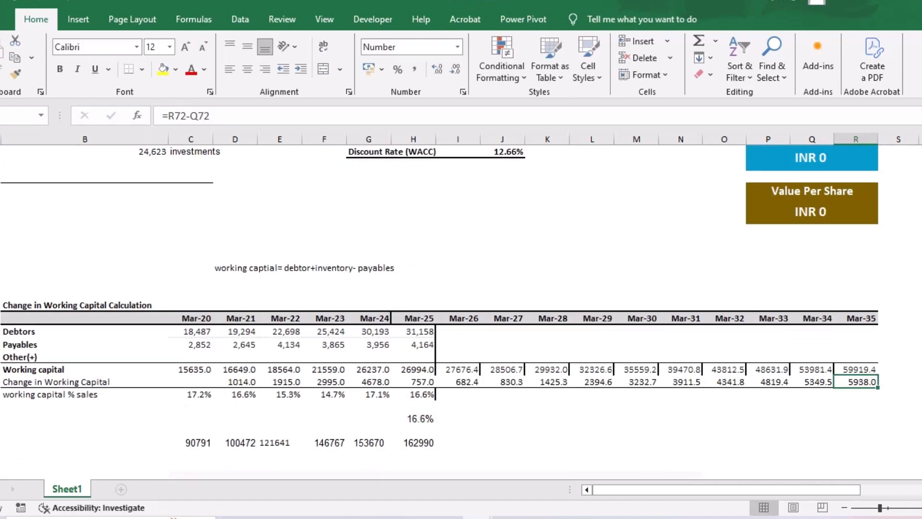
- Copy the Mar-25 Change in Working Capital link (=H73) in the DCF table across to Mar-35
{"action": "scroll", "coordinate": [461, 312], "scroll_direction": "up", "scroll_amount": 20}
{"action": "left_click", "coordinate": [191, 421]}
{"action": "left_click_drag", "start_coordinate": [213, 426], "coordinate": [657, 423]}
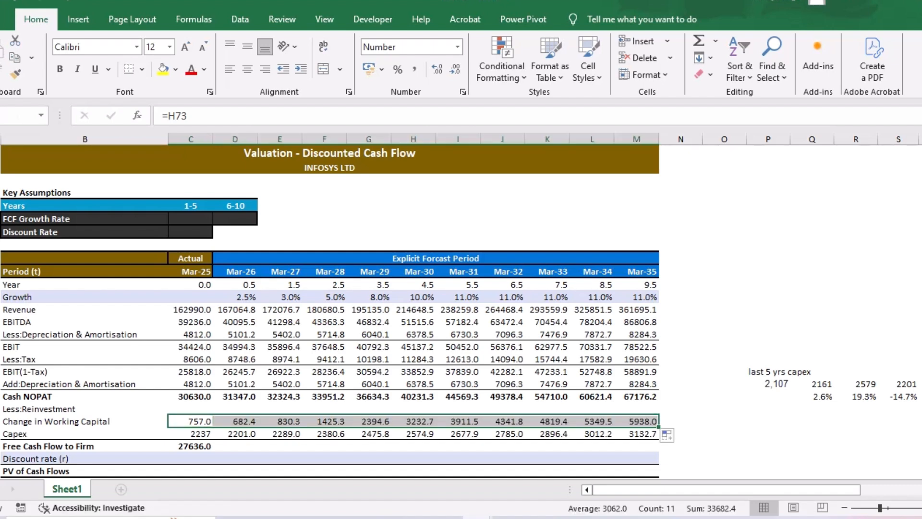
- Copy the Mar-25 Free Cash Flow to Firm formula (=C21-C23-C24) across to Mar-35
{"action": "left_click", "coordinate": [768, 421]}
{"action": "scroll", "coordinate": [458, 312], "scroll_direction": "down", "scroll_amount": 20}
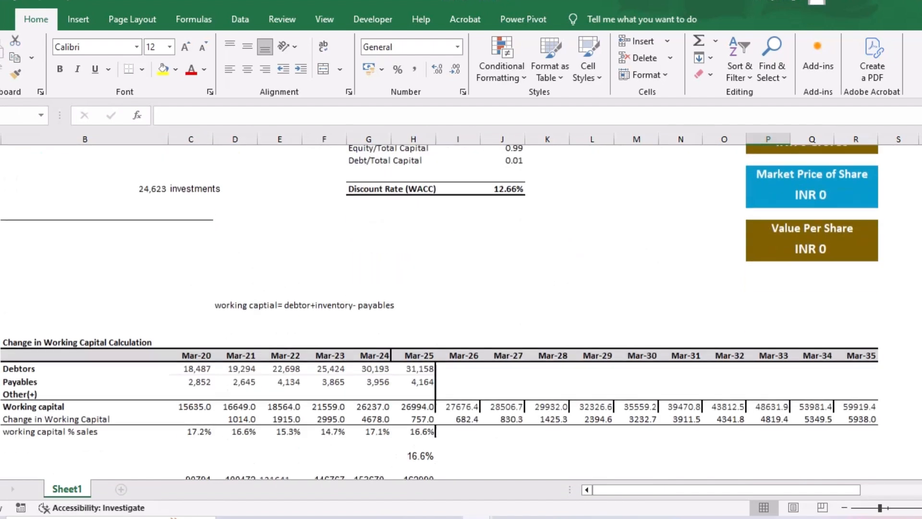
{"action": "scroll", "coordinate": [440, 312], "scroll_direction": "up", "scroll_amount": 20}
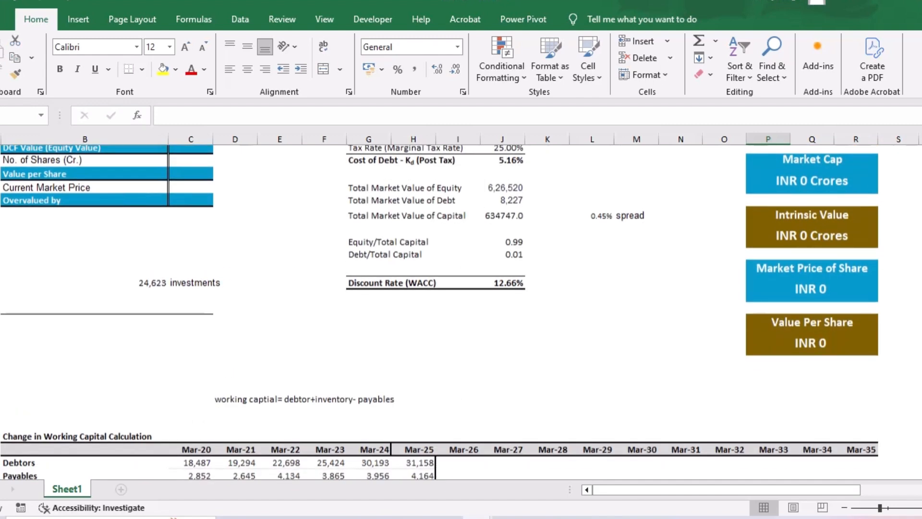
{"action": "scroll", "coordinate": [458, 312], "scroll_direction": "down", "scroll_amount": 3}
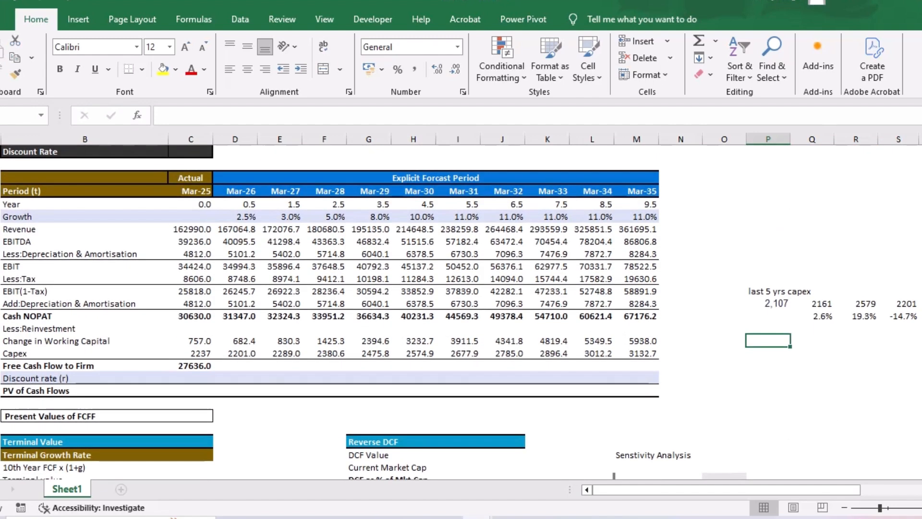
{"action": "left_click", "coordinate": [190, 365]}
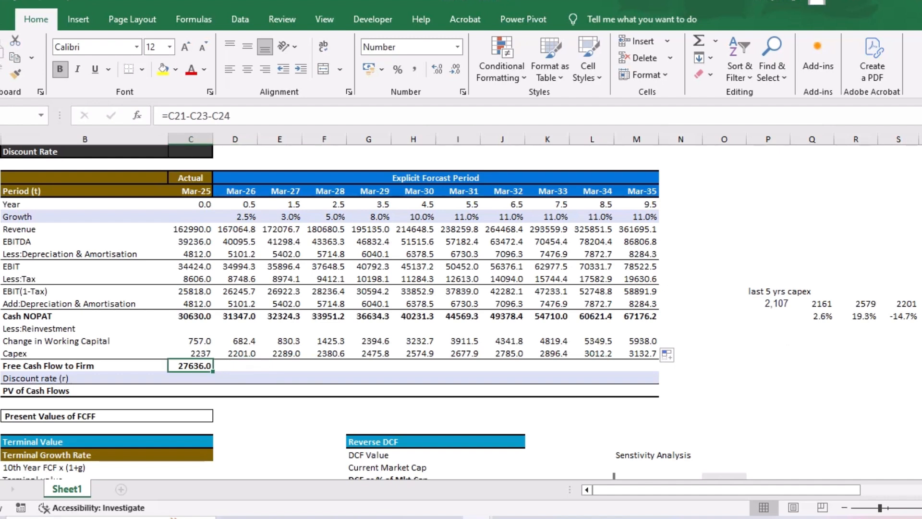
{"action": "left_click_drag", "start_coordinate": [213, 371], "coordinate": [656, 367]}
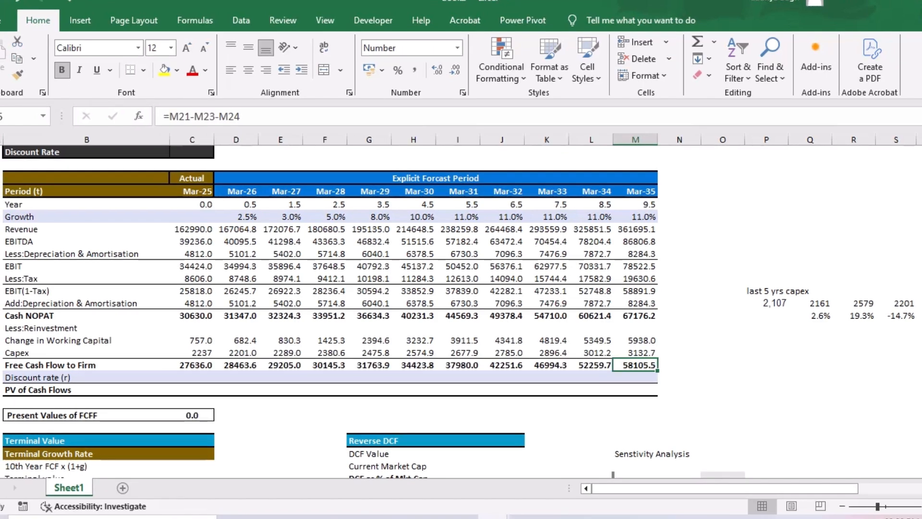
- Link the Discount Rate under Key Assumptions to the calculated Discount Rate (WACC) cell
{"action": "scroll", "coordinate": [456, 312], "scroll_direction": "down", "scroll_amount": 10}
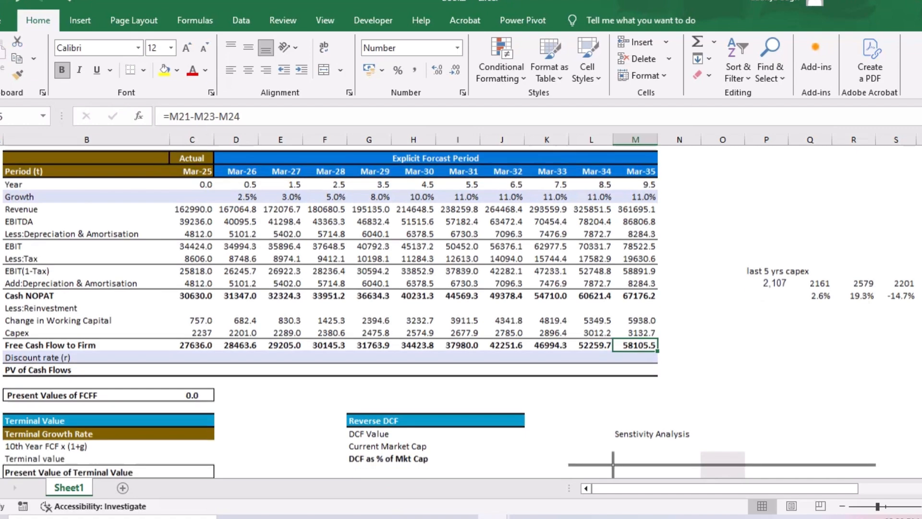
{"action": "scroll", "coordinate": [456, 312], "scroll_direction": "up", "scroll_amount": 10}
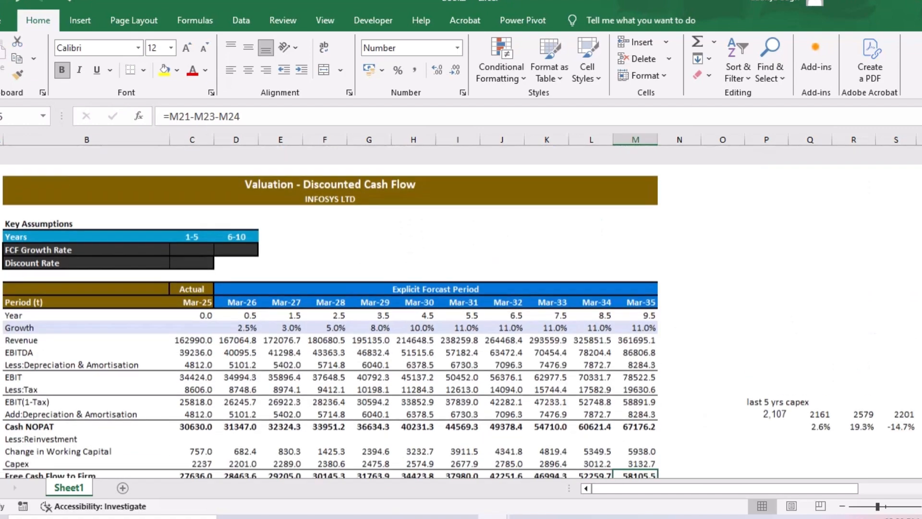
{"action": "left_click", "coordinate": [192, 244]}
{"action": "type", "text": "="}
{"action": "scroll", "coordinate": [456, 312], "scroll_direction": "down", "scroll_amount": 10}
{"action": "left_click", "coordinate": [502, 391]}
{"action": "key", "text": "Return"}
- Fill the Mar-26 Discount rate (r) cell with =$C$8 and copy it across to Mar-35
{"action": "scroll", "coordinate": [456, 312], "scroll_direction": "down", "scroll_amount": 2}
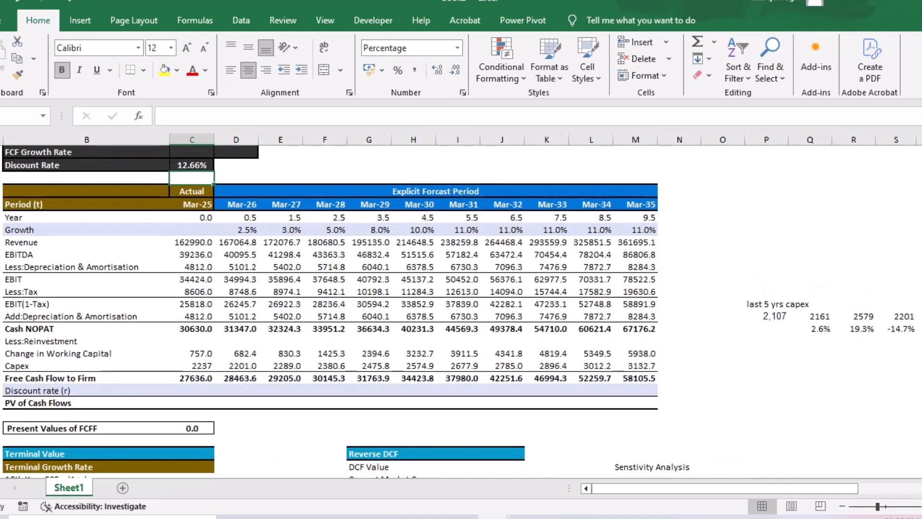
{"action": "left_click", "coordinate": [236, 390]}
{"action": "type", "text": "="}
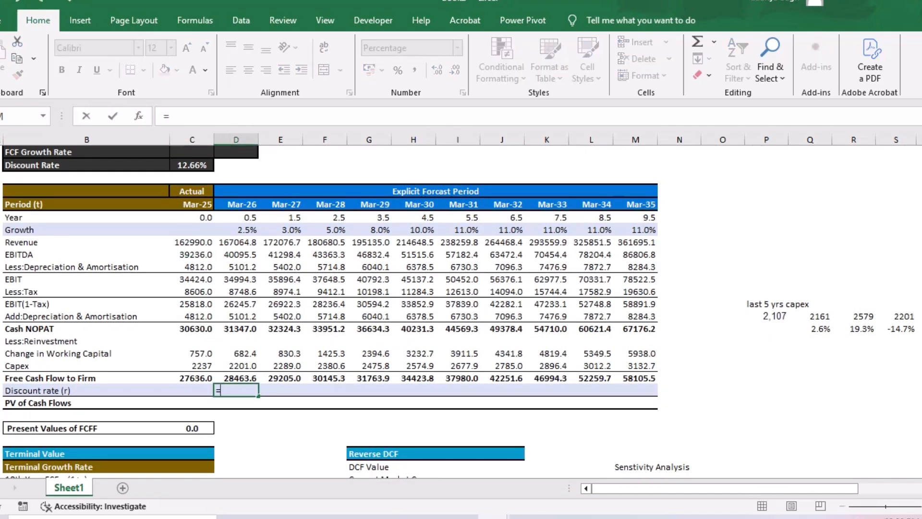
{"action": "left_click", "coordinate": [193, 165]}
{"action": "key", "text": "F4"}
{"action": "key", "text": "Return"}
{"action": "left_click", "coordinate": [236, 390]}
{"action": "left_click_drag", "start_coordinate": [258, 396], "coordinate": [657, 396]}
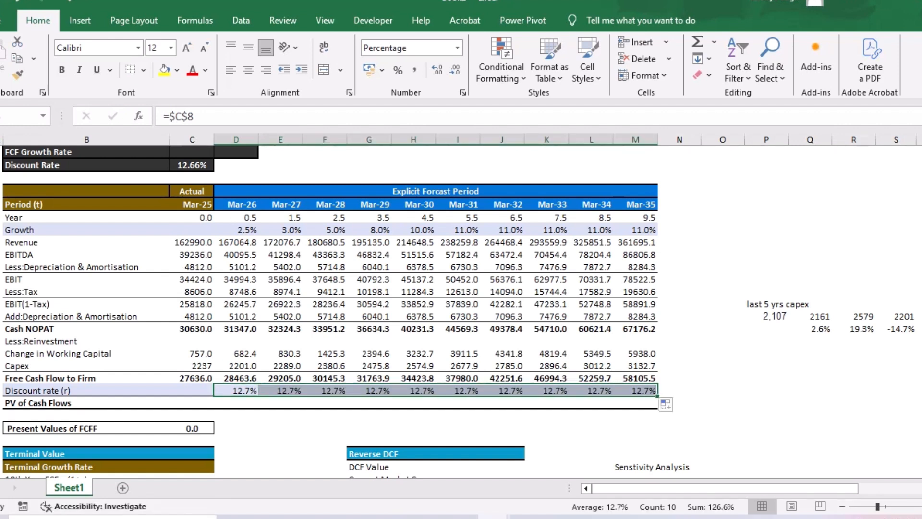
- Calculate the Mar-26 PV of Cash Flows with =D25/(1+D26)^D12 and copy the formula across to Mar-35
{"action": "left_click", "coordinate": [236, 403]}
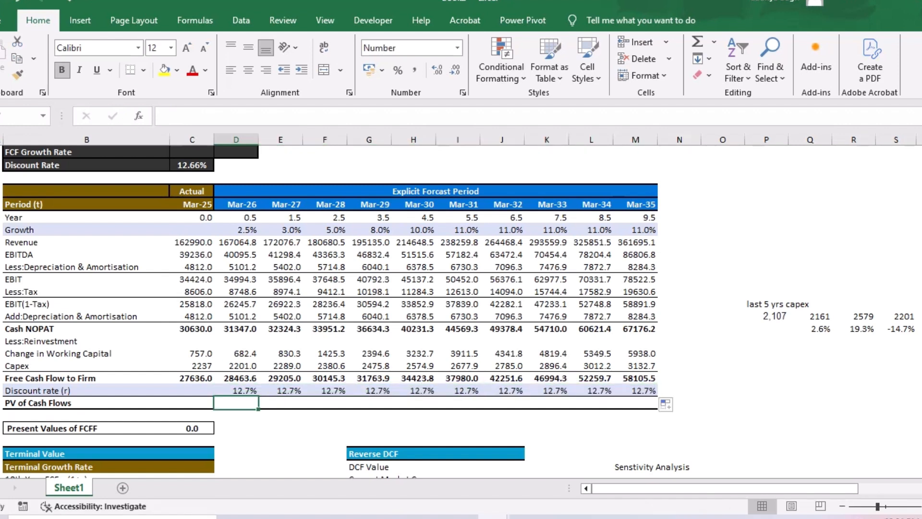
{"action": "type", "text": "="}
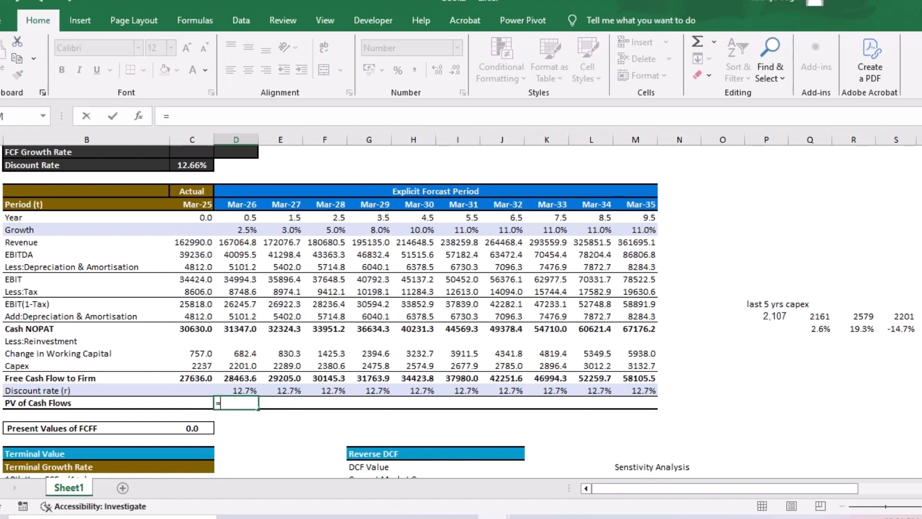
{"action": "key", "text": "Up"}
{"action": "key", "text": "Up"}
{"action": "type", "text": "/(1+"}
{"action": "key", "text": "Up"}
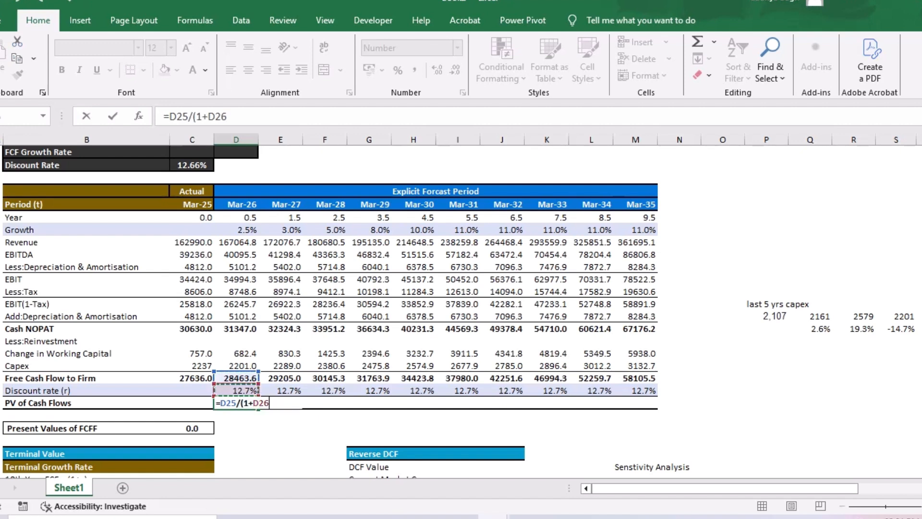
{"action": "type", "text": ")^"}
{"action": "key", "text": "Up"}
{"action": "key", "text": "Up"}
{"action": "key", "text": "Up"}
{"action": "key", "text": "Up"}
{"action": "key", "text": "Up"}
{"action": "key", "text": "Up"}
{"action": "key", "text": "Up"}
{"action": "key", "text": "Up"}
{"action": "key", "text": "Up"}
{"action": "key", "text": "Up"}
{"action": "key", "text": "Up"}
{"action": "key", "text": "Up"}
{"action": "key", "text": "Up"}
{"action": "key", "text": "Up"}
{"action": "key", "text": "Up"}
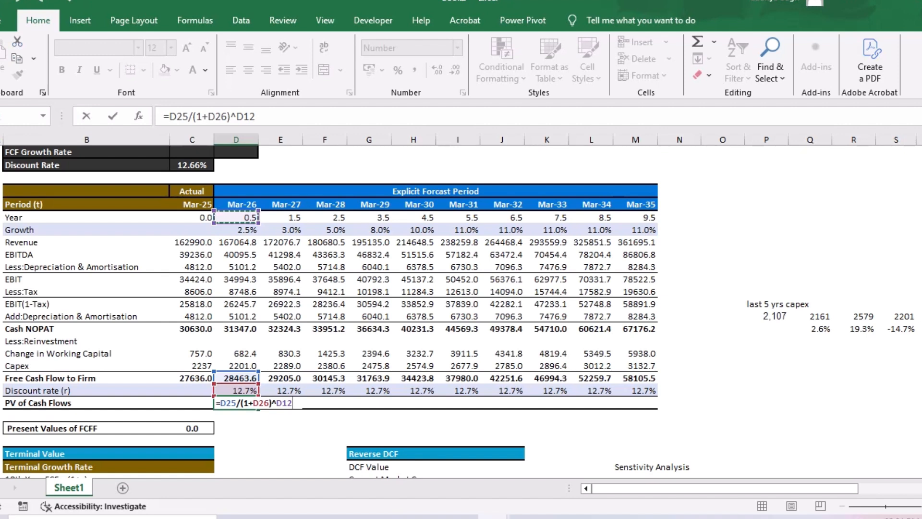
{"action": "key", "text": "Return"}
{"action": "key", "text": "Up"}
{"action": "left_click_drag", "start_coordinate": [258, 408], "coordinate": [657, 408]}
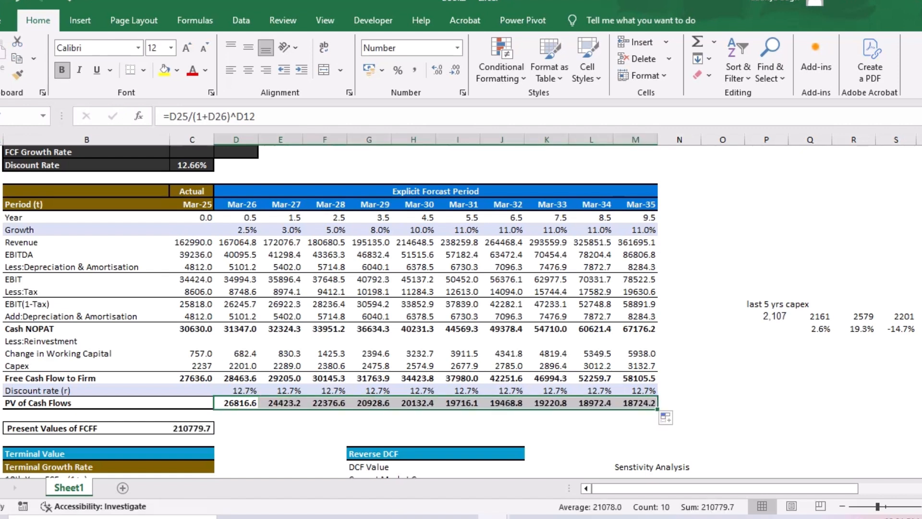
{"action": "left_click", "coordinate": [679, 365]}
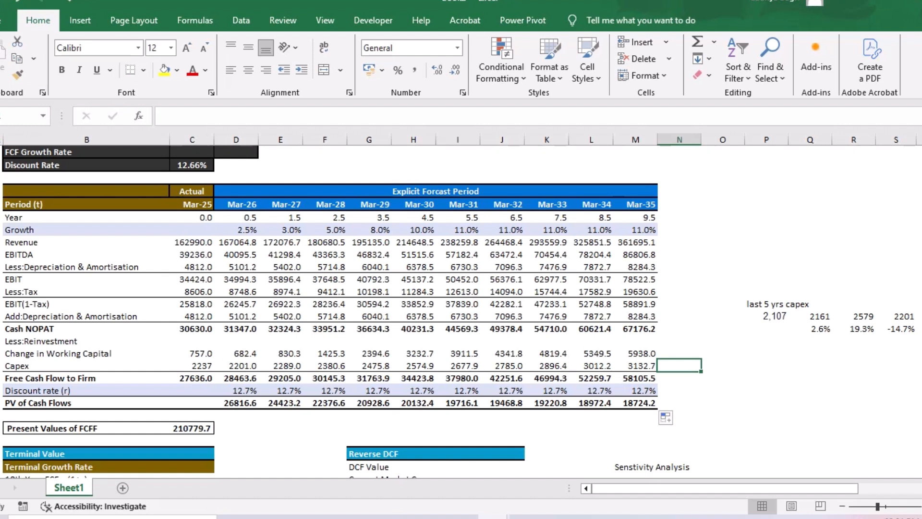
{"action": "left_click", "coordinate": [236, 217]}
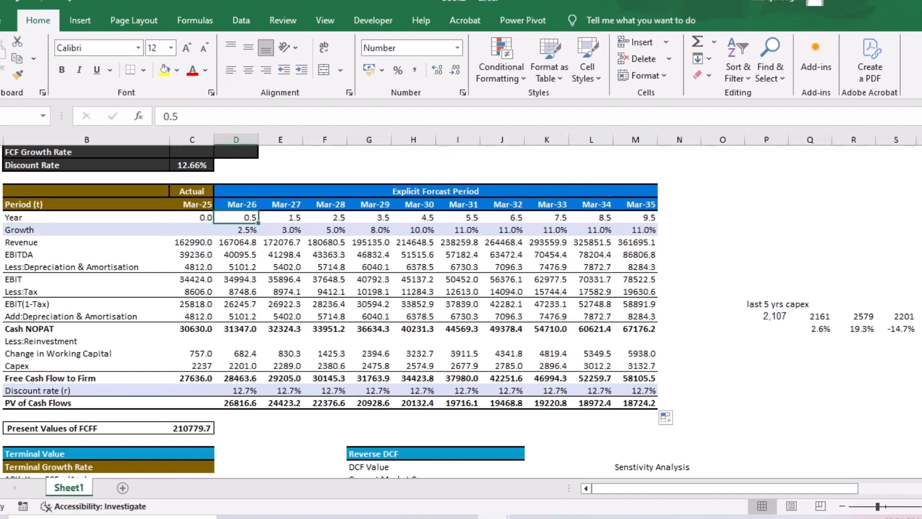
- Review the Year row's mid-year discount periods and the sum formula behind Present Values of FCFF
{"action": "left_click", "coordinate": [280, 217]}
{"action": "left_click", "coordinate": [324, 218]}
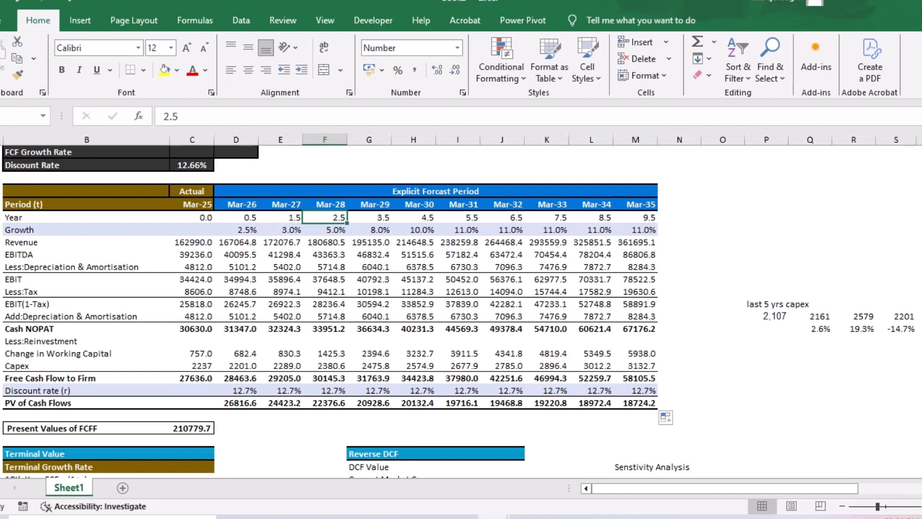
{"action": "left_click", "coordinate": [368, 217]}
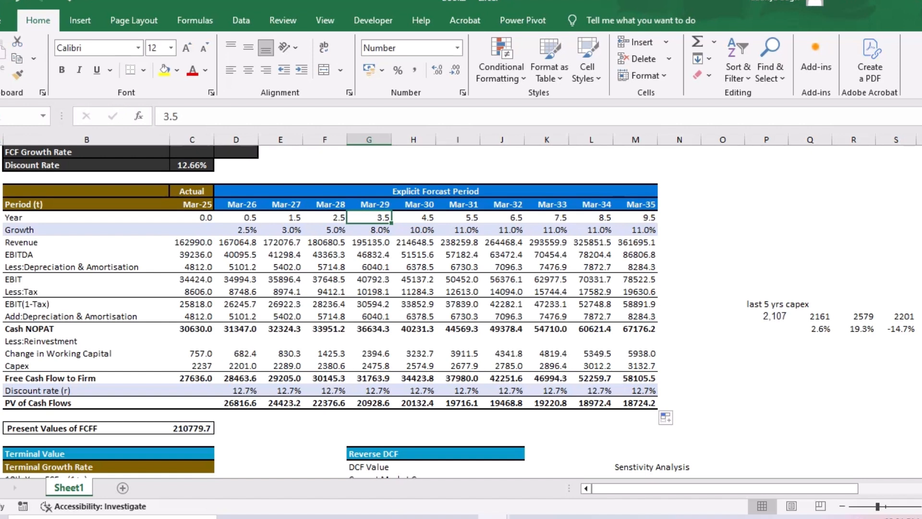
{"action": "key", "text": "Left"}
{"action": "key", "text": "Left"}
{"action": "key", "text": "Left"}
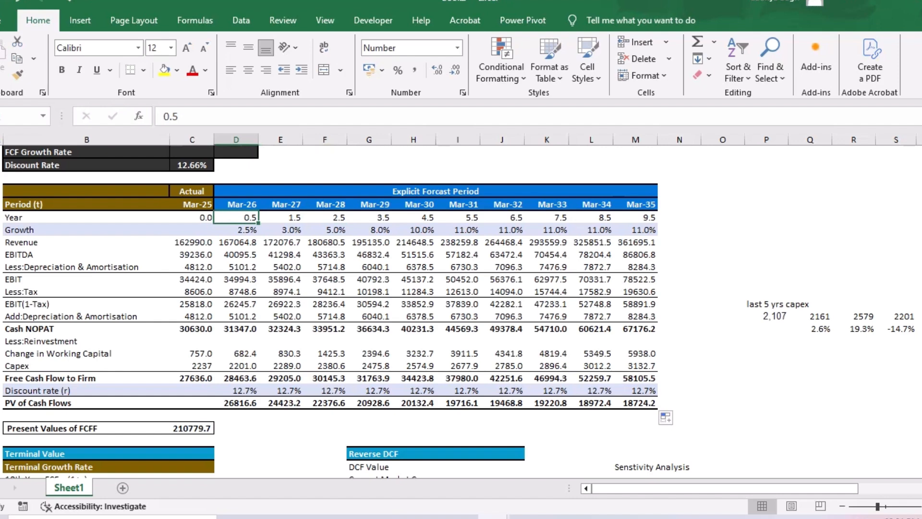
{"action": "scroll", "coordinate": [331, 310], "scroll_direction": "down", "scroll_amount": 3}
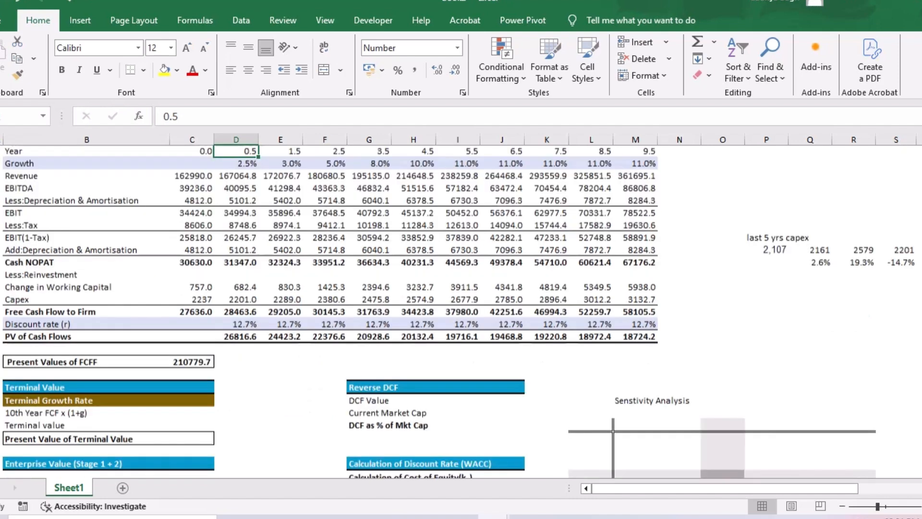
{"action": "left_click", "coordinate": [192, 301]}
{"action": "left_click_drag", "start_coordinate": [191, 301], "coordinate": [238, 302]}
{"action": "left_click", "coordinate": [281, 351]}
{"action": "left_click", "coordinate": [192, 301]}
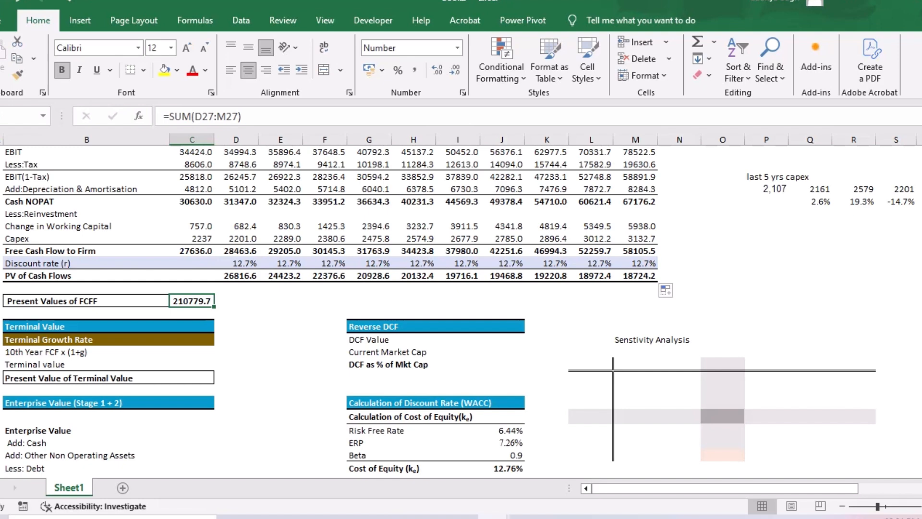
{"action": "key", "text": "F2"}
{"action": "key", "text": "Return"}
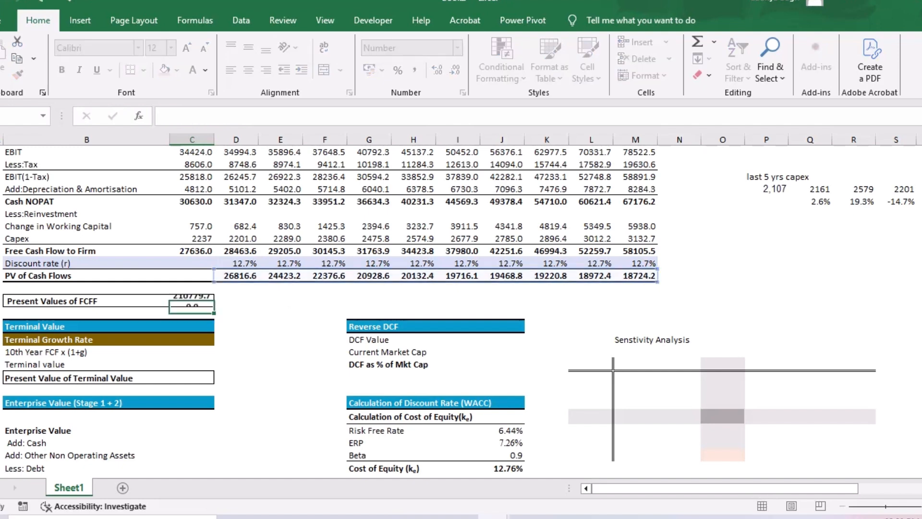
- Set the Terminal Growth Rate to 5% in the Terminal Value section
{"action": "scroll", "coordinate": [458, 311], "scroll_direction": "down", "scroll_amount": 1}
{"action": "key", "text": "Down"}
{"action": "key", "text": "Down"}
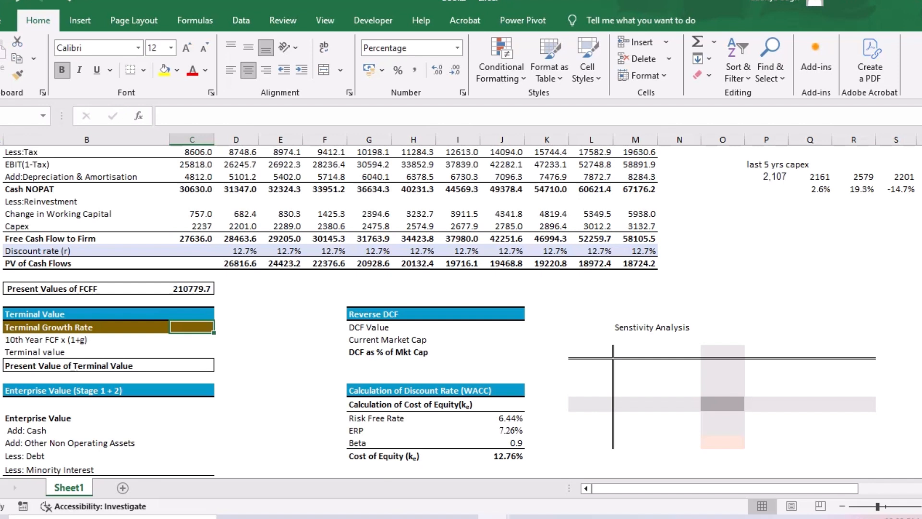
{"action": "type", "text": "5%"}
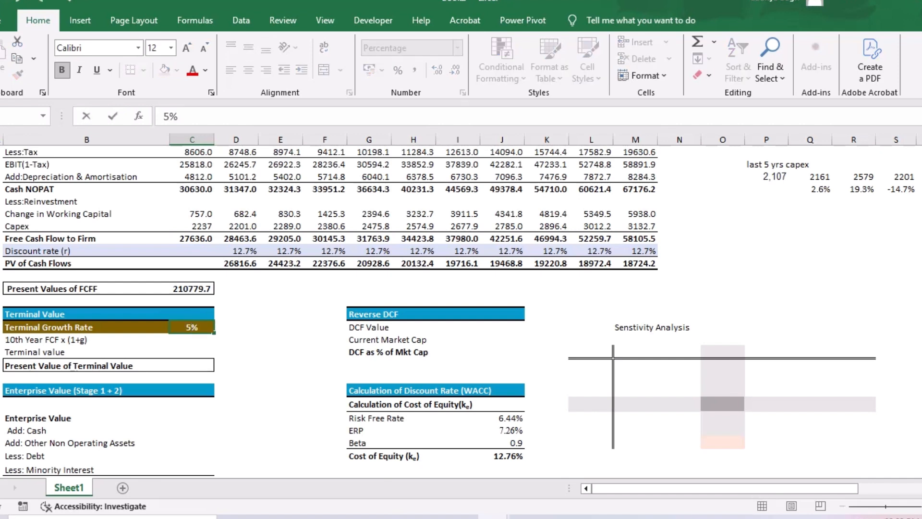
{"action": "key", "text": "Return"}
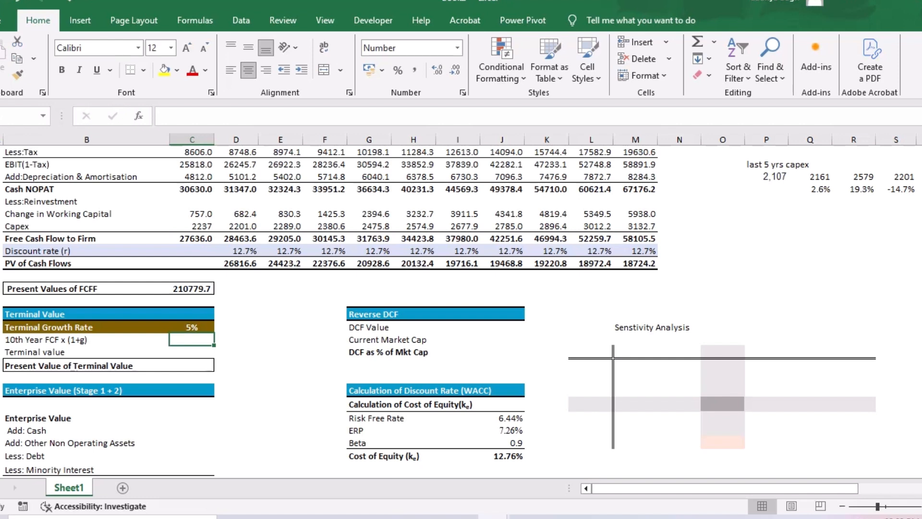
- Calculate 10th Year FCF x (1+g) from the Mar-35 Free Cash Flow to Firm with =M25*(1+C32)
{"action": "type", "text": "="}
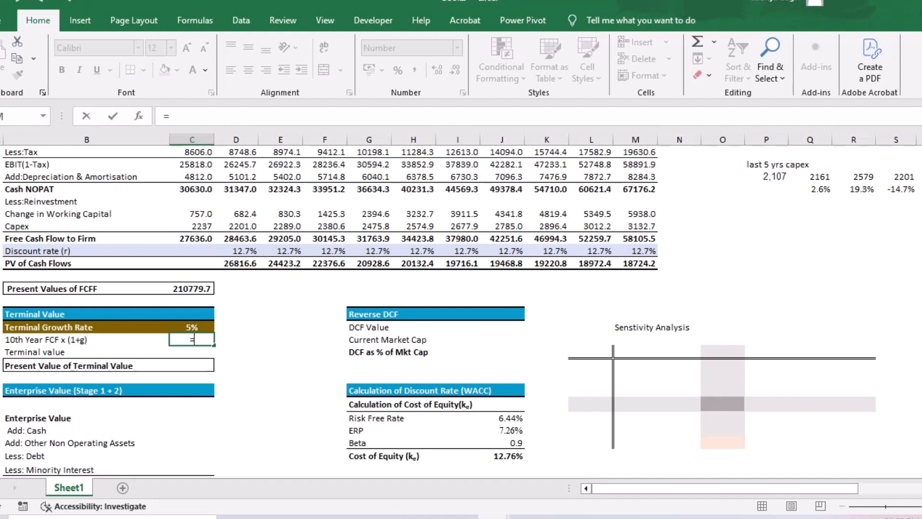
{"action": "left_click", "coordinate": [635, 239]}
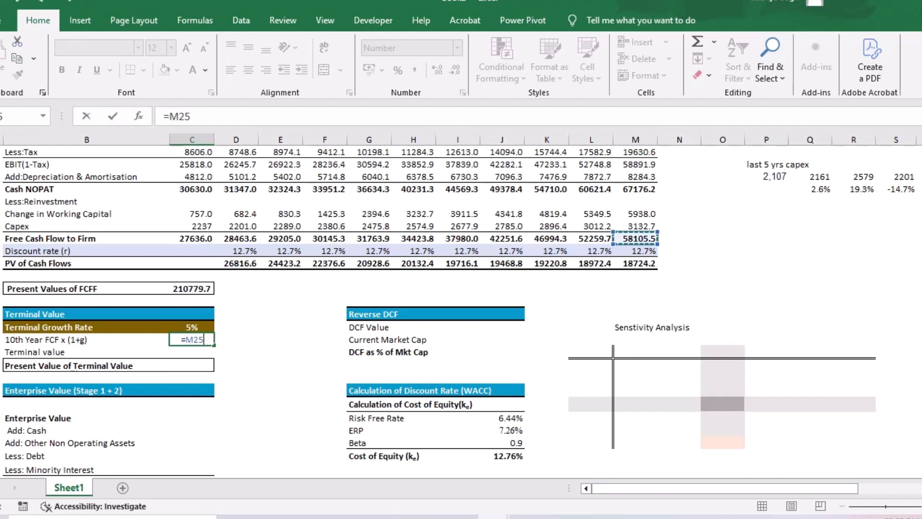
{"action": "scroll", "coordinate": [336, 288], "scroll_direction": "up", "scroll_amount": 2}
{"action": "scroll", "coordinate": [336, 288], "scroll_direction": "up", "scroll_amount": 1}
{"action": "scroll", "coordinate": [336, 288], "scroll_direction": "down", "scroll_amount": 2}
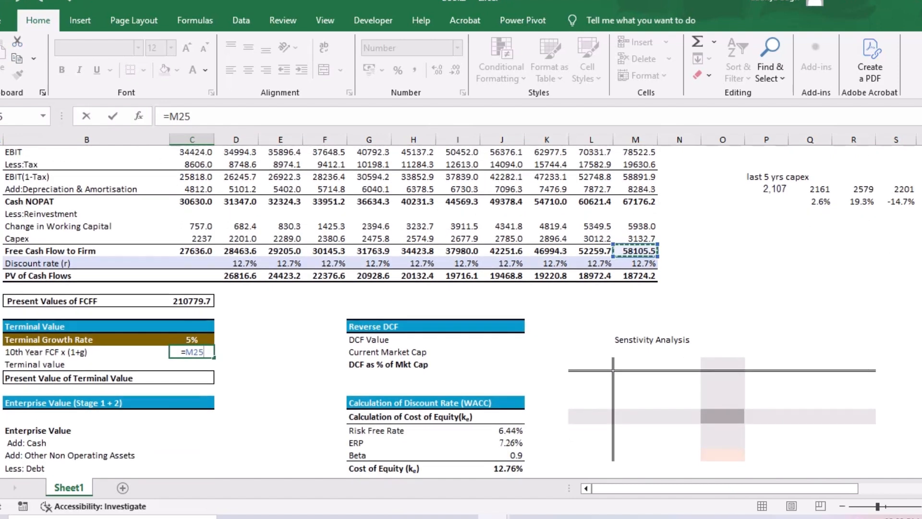
{"action": "type", "text": "*(1+"}
{"action": "key", "text": "Up"}
{"action": "type", "text": ")"}
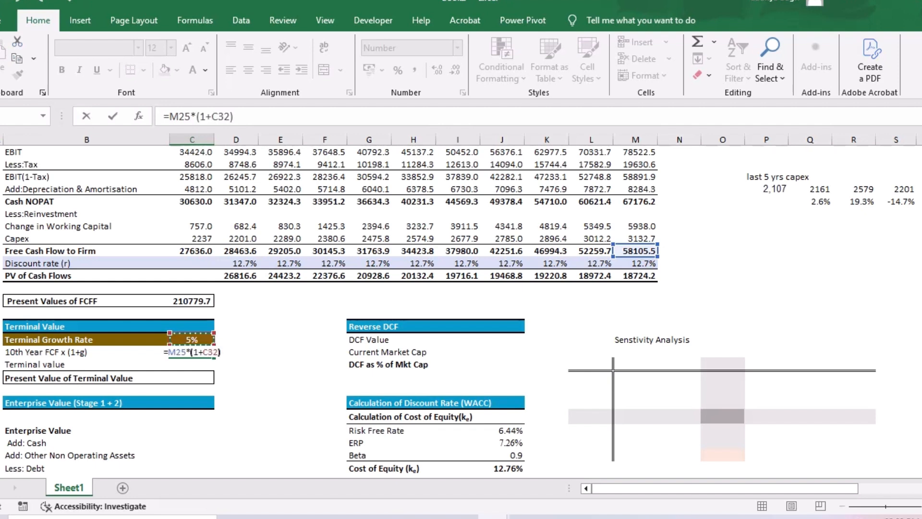
{"action": "key", "text": "Return"}
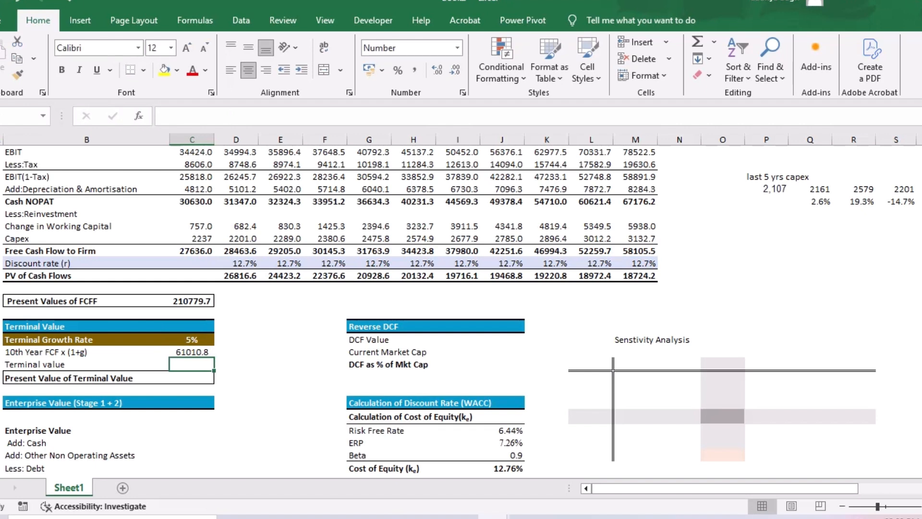
- Write the terminal value formula =F1/(ke-g) as a text note in the cell beside 10th Year FCF x (1+g)
{"action": "left_click", "coordinate": [236, 351]}
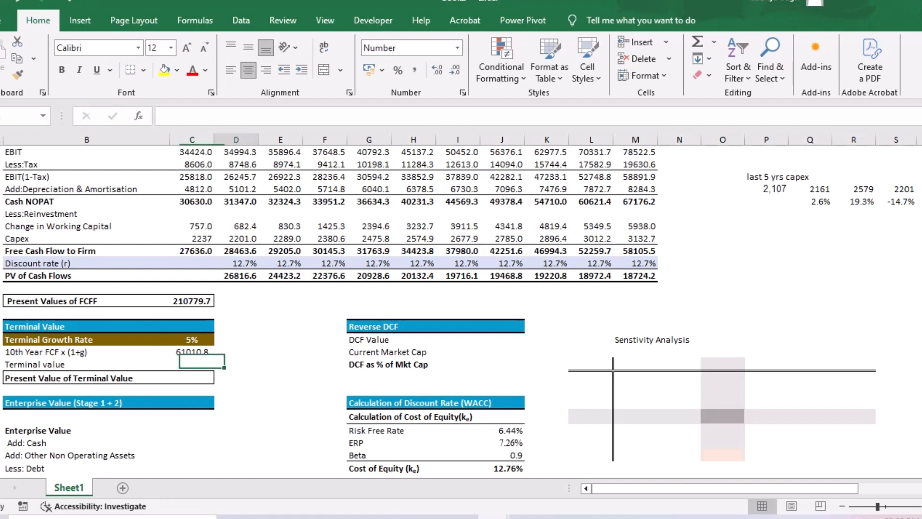
{"action": "type", "text": "="}
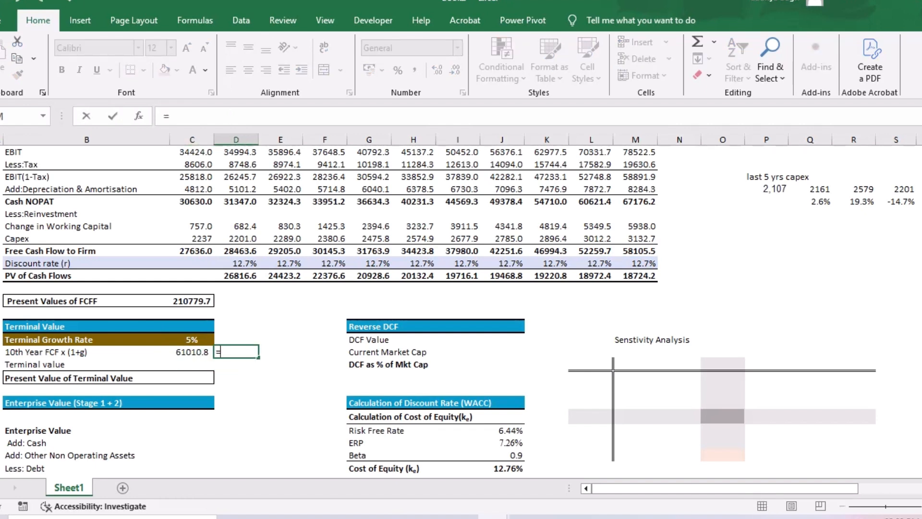
{"action": "type", "text": "f1/("}
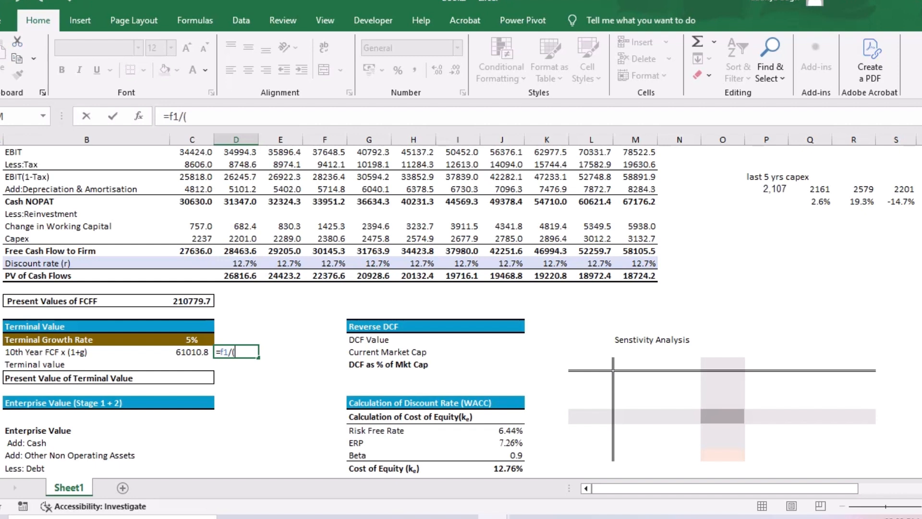
{"action": "type", "text": "ke-g)"}
{"action": "key", "text": "Return"}
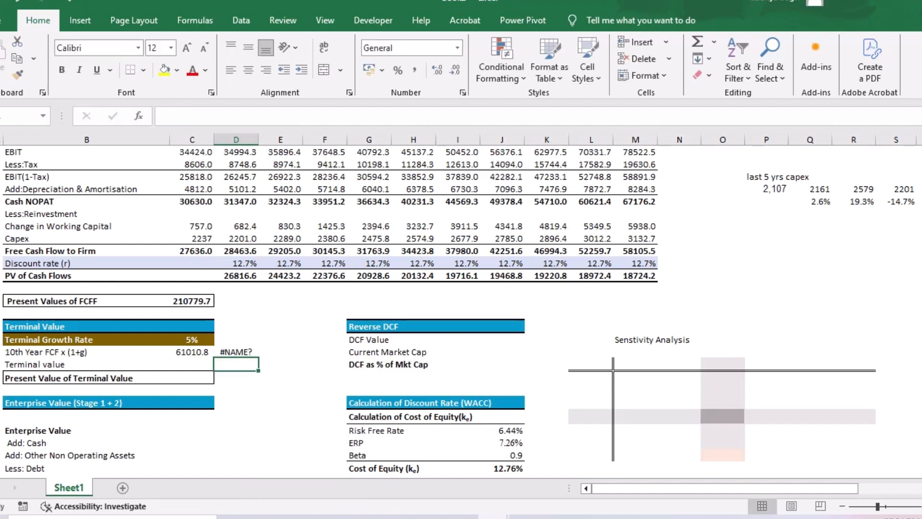
{"action": "key", "text": "Up"}
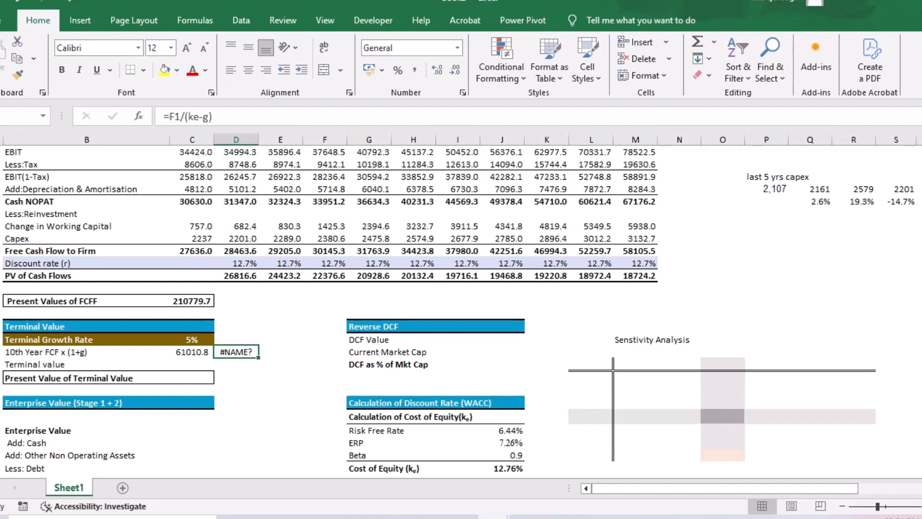
{"action": "key", "text": "F2"}
{"action": "key", "text": "Home"}
{"action": "type", "text": "'"}
{"action": "key", "text": "Return"}
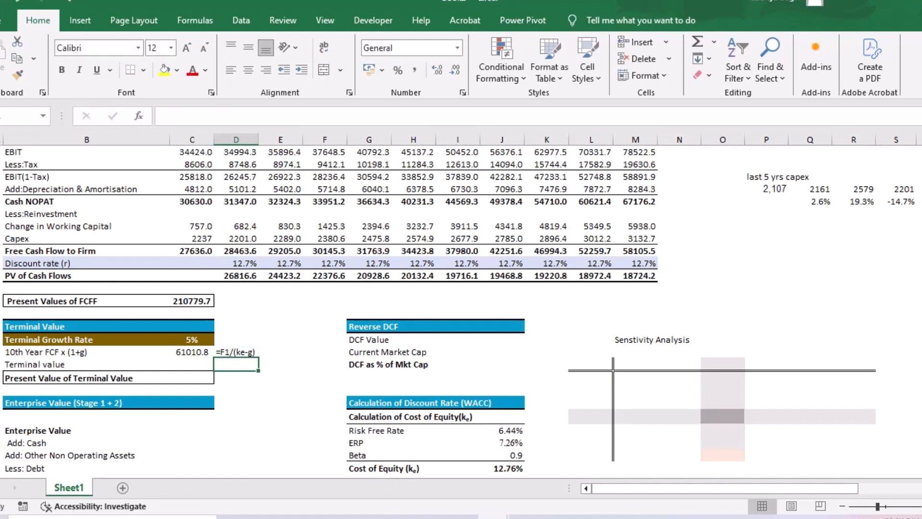
- Calculate the Terminal value from the grown cash flow, discount rate and terminal growth rate with =C33/(C8-C32)
{"action": "key", "text": "Left"}
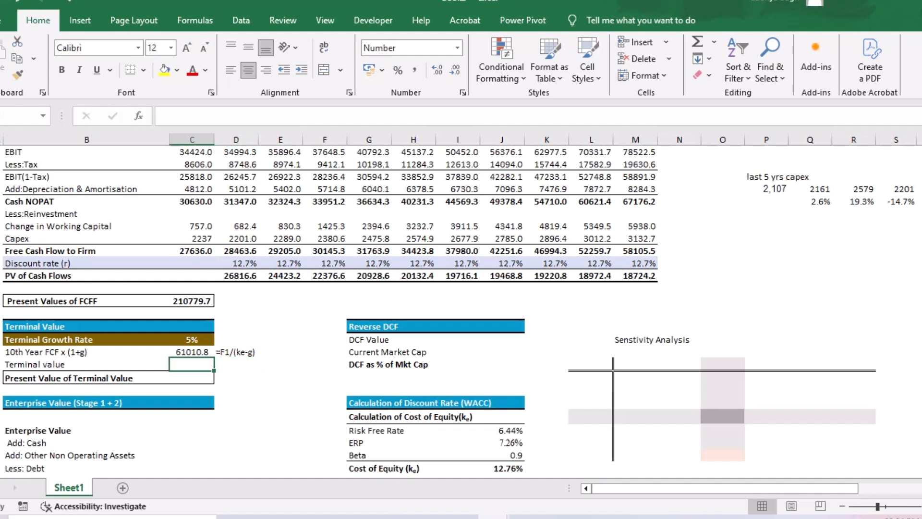
{"action": "type", "text": "="}
{"action": "key", "text": "Up"}
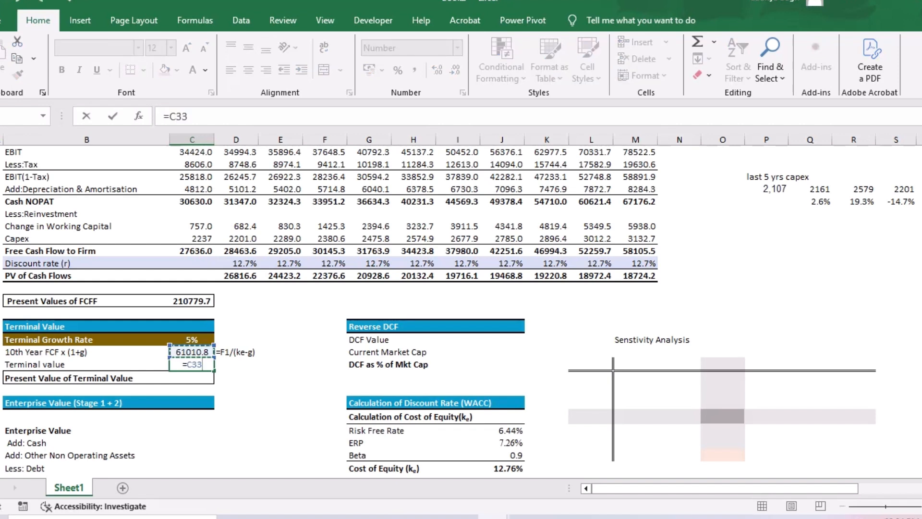
{"action": "type", "text": "/("}
{"action": "scroll", "coordinate": [458, 312], "scroll_direction": "up", "scroll_amount": 6}
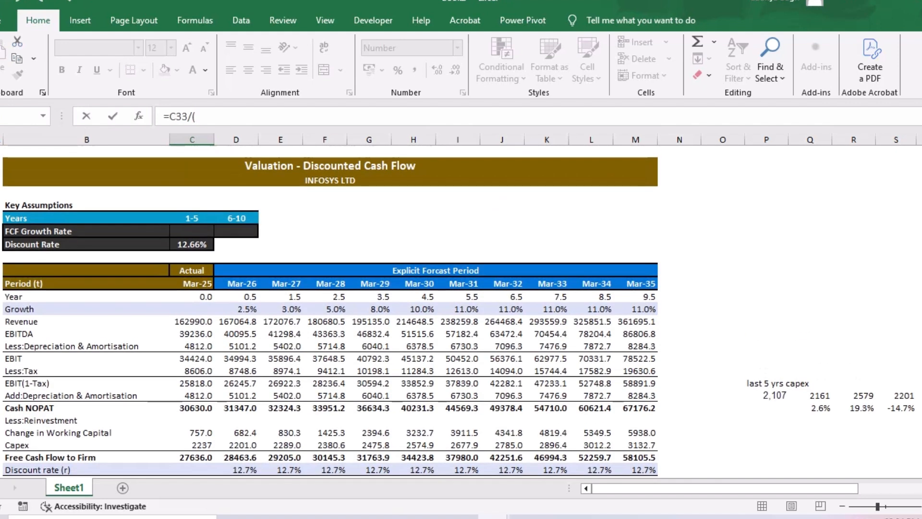
{"action": "left_click", "coordinate": [192, 244]}
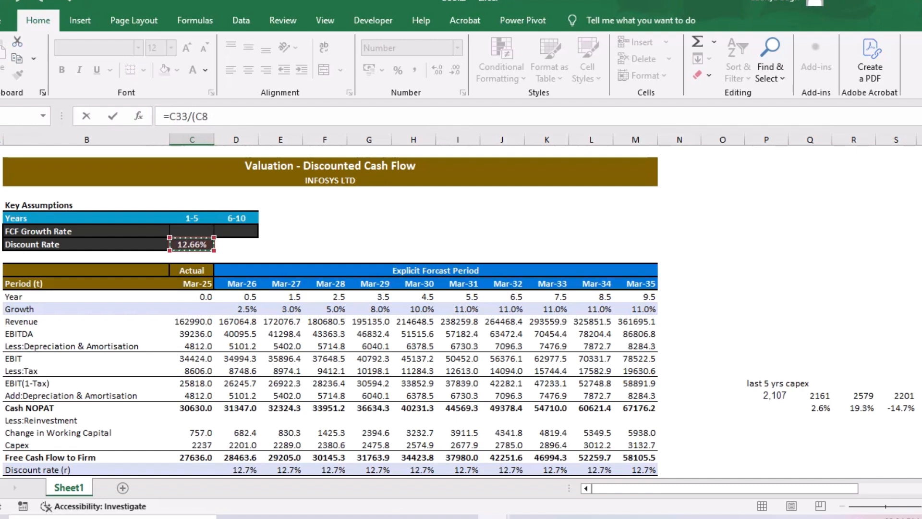
{"action": "scroll", "coordinate": [458, 312], "scroll_direction": "down", "scroll_amount": 1}
{"action": "scroll", "coordinate": [458, 312], "scroll_direction": "down", "scroll_amount": 3}
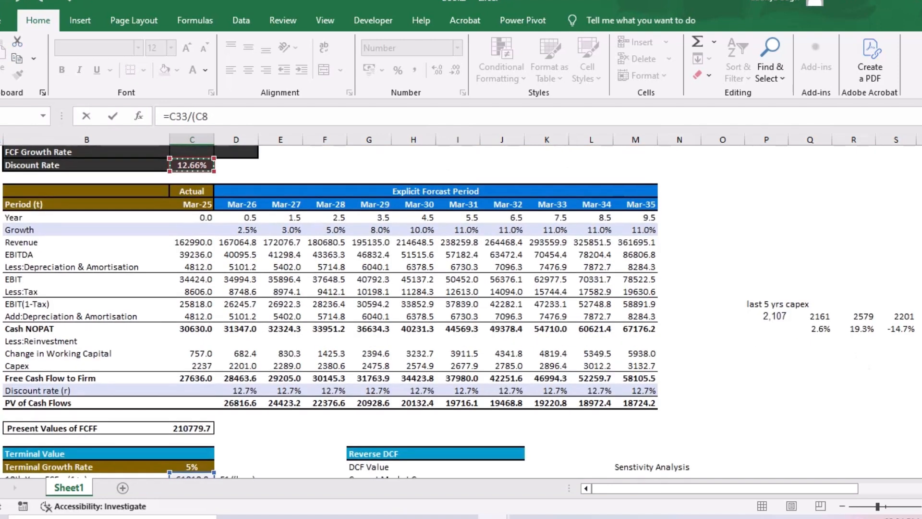
{"action": "scroll", "coordinate": [458, 312], "scroll_direction": "down", "scroll_amount": 1}
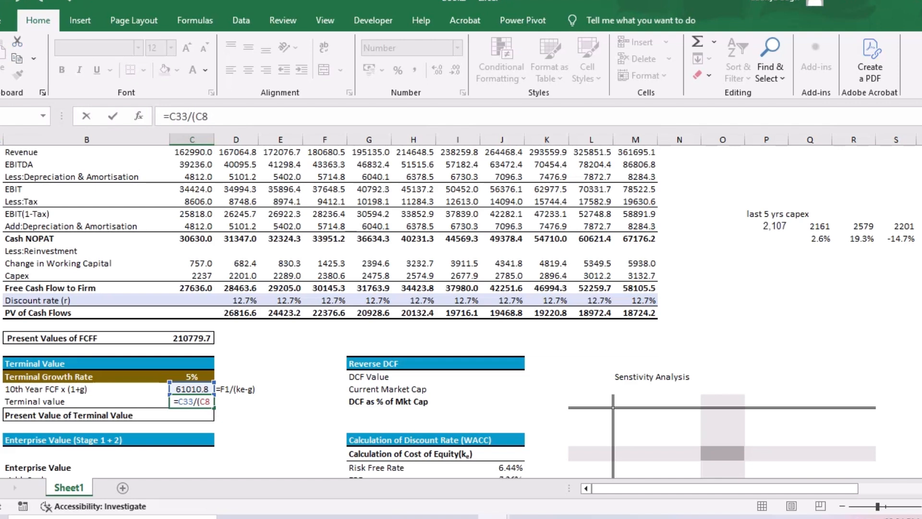
{"action": "scroll", "coordinate": [330, 312], "scroll_direction": "down", "scroll_amount": 1}
{"action": "type", "text": "-"}
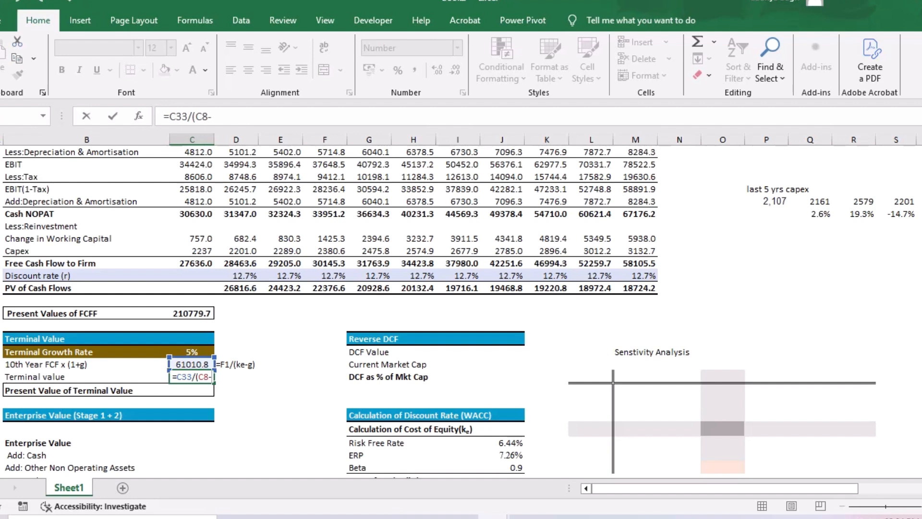
{"action": "left_click", "coordinate": [191, 352]}
{"action": "type", "text": ")"}
{"action": "key", "text": "Return"}
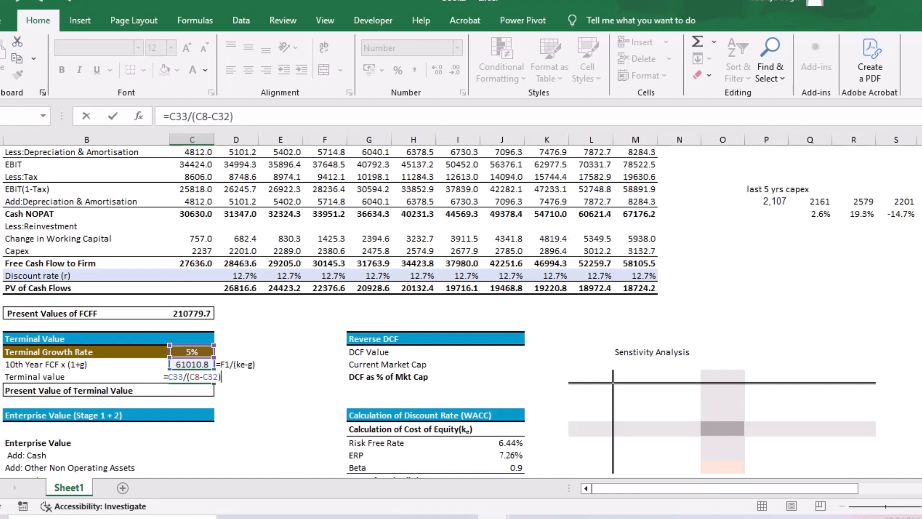
- Replace ke with wacc in the formula note so it reads =F1/(wacc-g)
{"action": "double_click", "coordinate": [243, 364]}
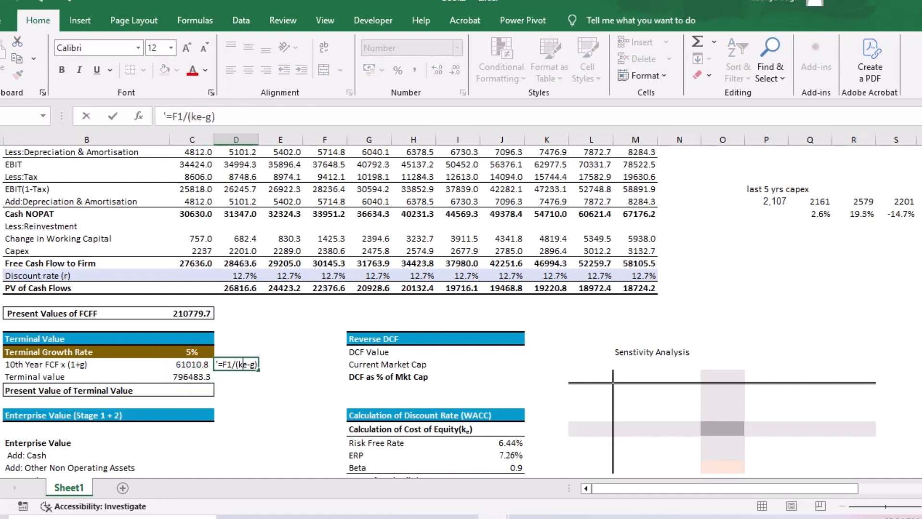
{"action": "key", "text": "BackSpace"}
{"action": "key", "text": "BackSpace"}
{"action": "type", "text": "wacc"}
{"action": "key", "text": "Return"}
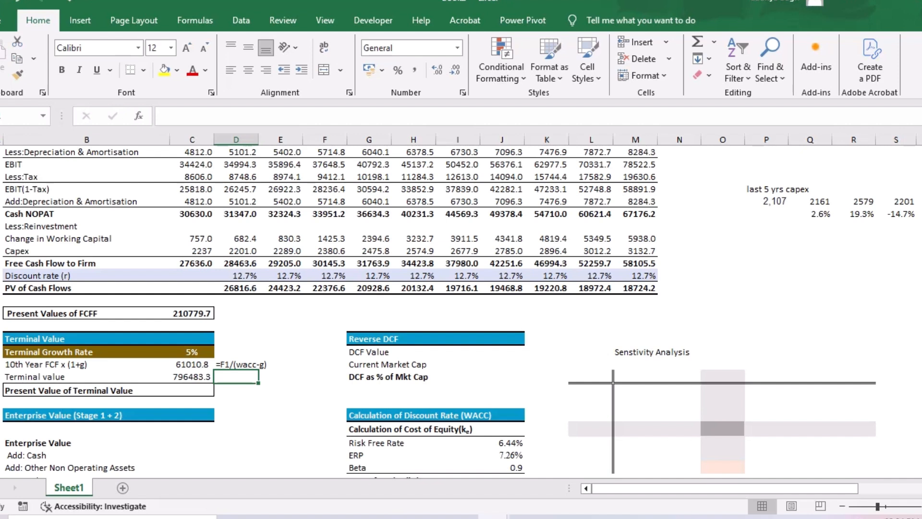
- Calculate the Present Value of Terminal Value by discounting the Terminal value over the Mar-35 year count with =C34/(1+C8)^M12
{"action": "left_click", "coordinate": [192, 377]}
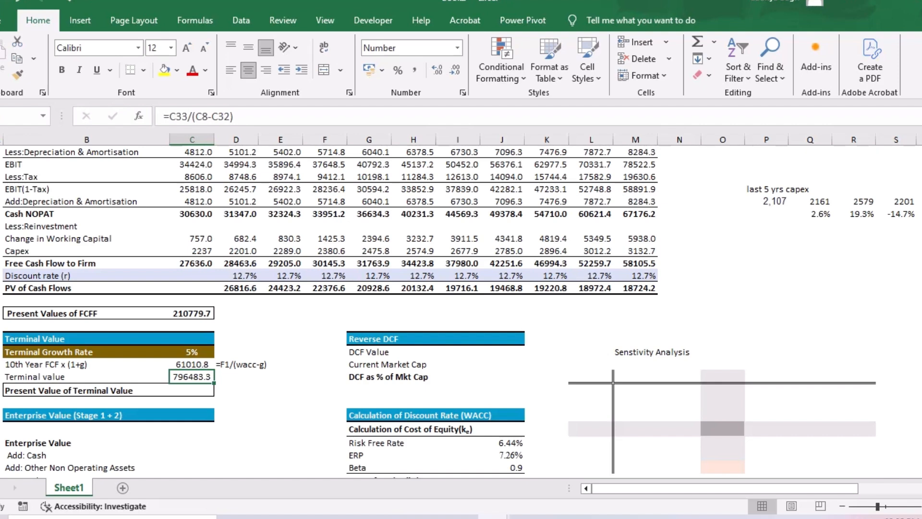
{"action": "scroll", "coordinate": [307, 307], "scroll_direction": "up", "scroll_amount": 3}
{"action": "left_click", "coordinate": [192, 204]}
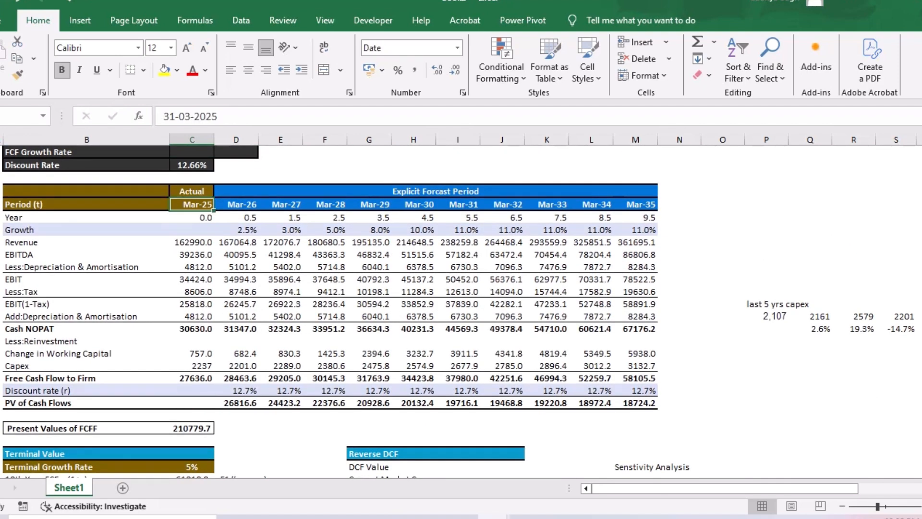
{"action": "key", "text": "ctrl+Right"}
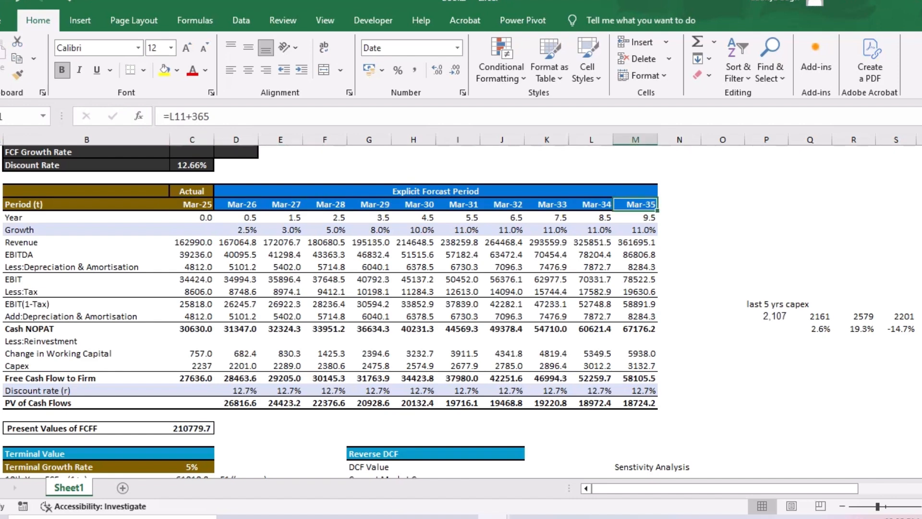
{"action": "scroll", "coordinate": [332, 312], "scroll_direction": "down", "scroll_amount": 4}
{"action": "left_click", "coordinate": [192, 365]}
{"action": "type", "text": "="}
{"action": "key", "text": "Up"}
{"action": "type", "text": "/(1+"}
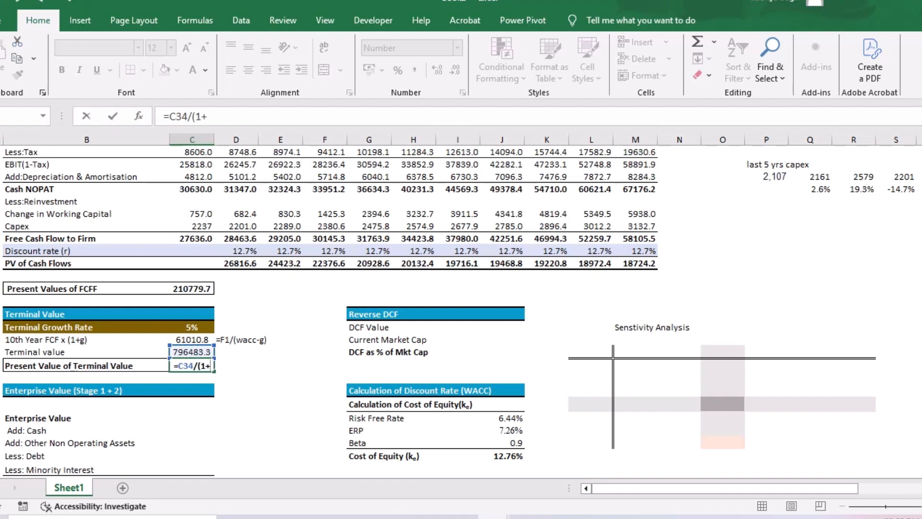
{"action": "scroll", "coordinate": [331, 312], "scroll_direction": "up", "scroll_amount": 6}
{"action": "left_click", "coordinate": [191, 245]}
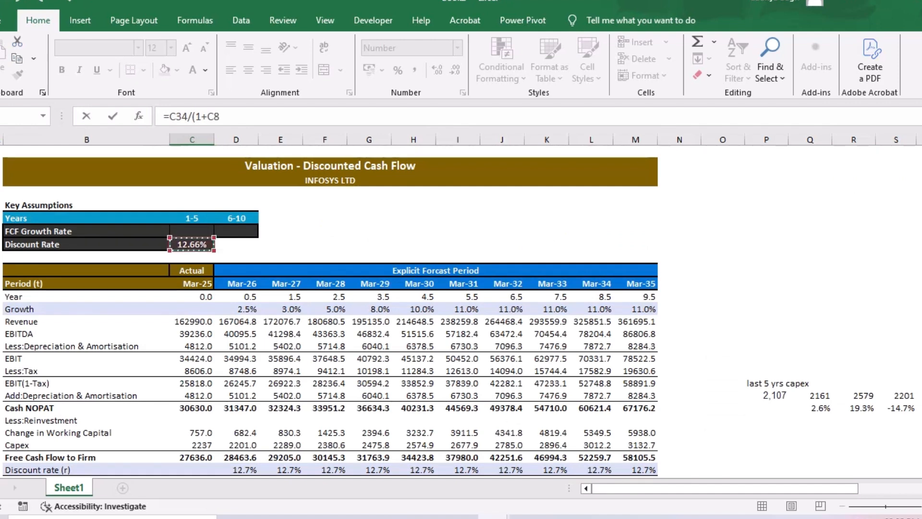
{"action": "type", "text": ")"}
{"action": "scroll", "coordinate": [331, 312], "scroll_direction": "down", "scroll_amount": 4}
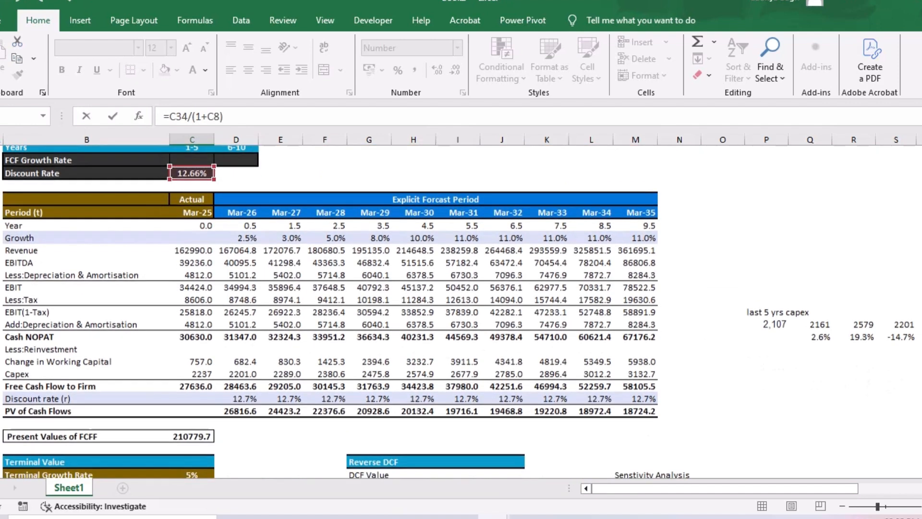
{"action": "type", "text": "^"}
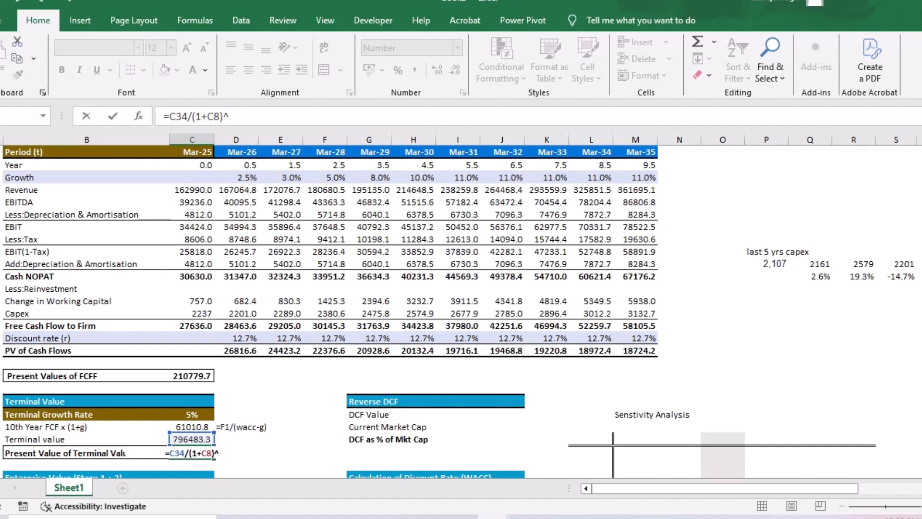
{"action": "left_click", "coordinate": [635, 165]}
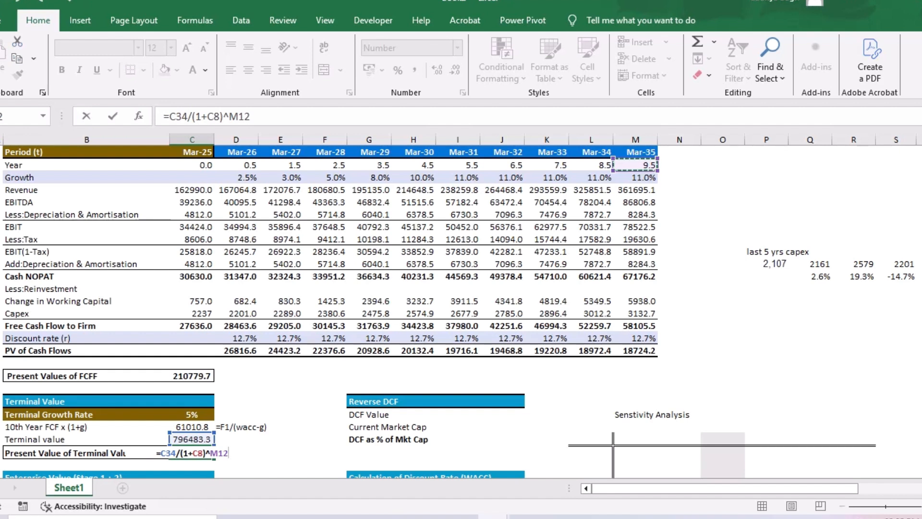
{"action": "key", "text": "Return"}
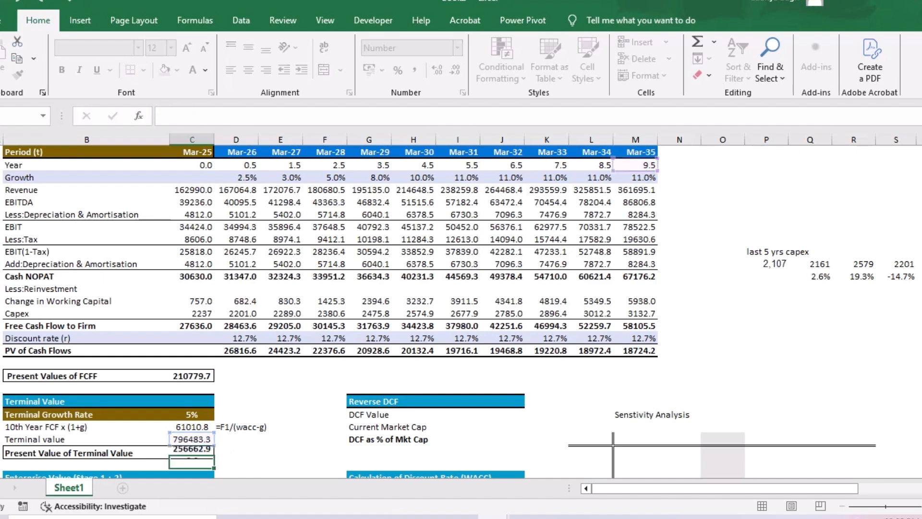
{"action": "scroll", "coordinate": [456, 312], "scroll_direction": "down", "scroll_amount": 6}
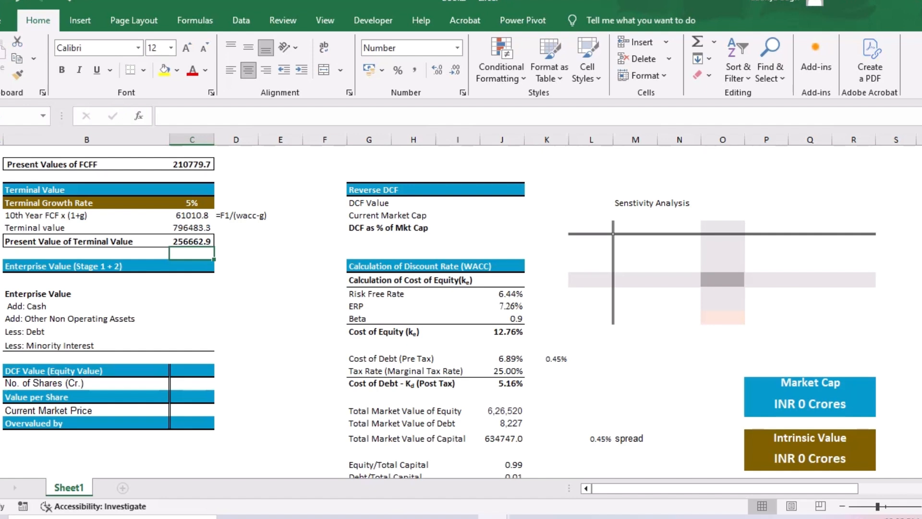
{"action": "key", "text": "Down"}
{"action": "key", "text": "Down"}
{"action": "type", "text": "="}
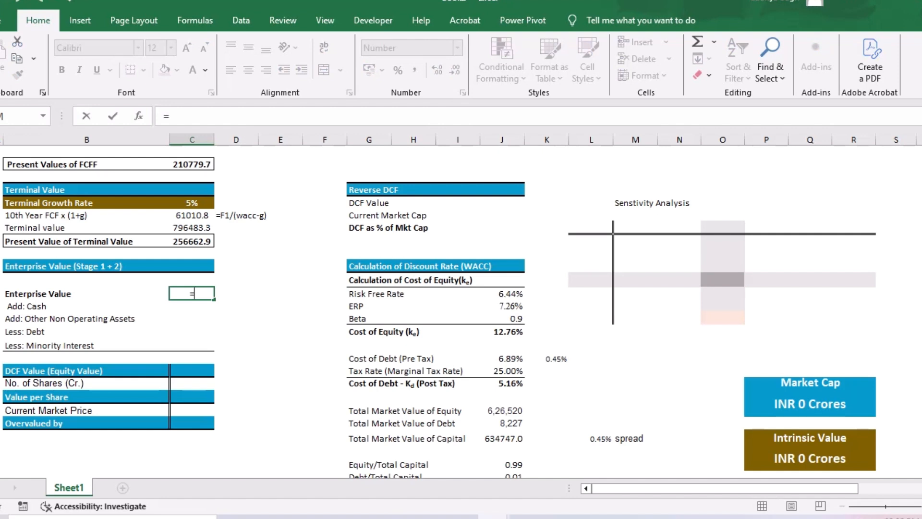
{"action": "key", "text": "Escape"}
- Calculate Enterprise Value (Stage 1 + 2) by adding the Present Value of Terminal Value and the Present Values of FCFF
{"action": "key", "text": "Up"}
{"action": "key", "text": "Up"}
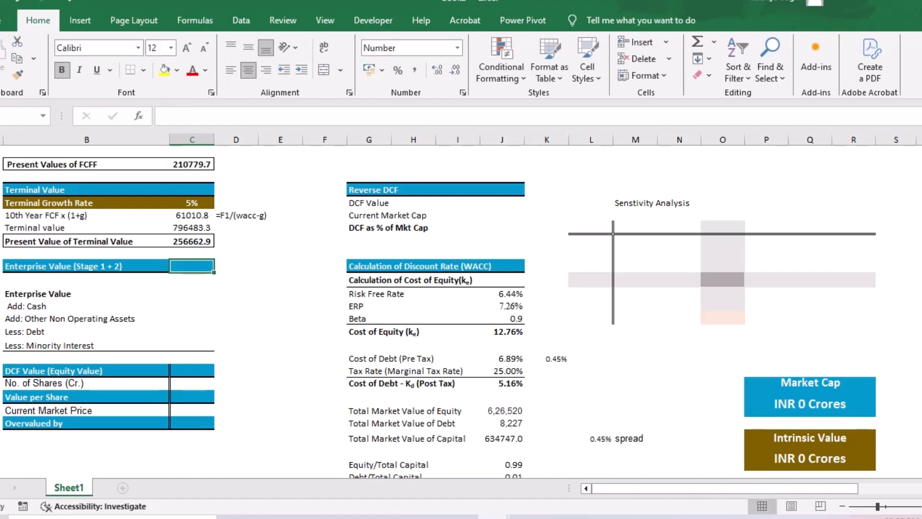
{"action": "type", "text": "="}
{"action": "key", "text": "Up"}
{"action": "key", "text": "Up"}
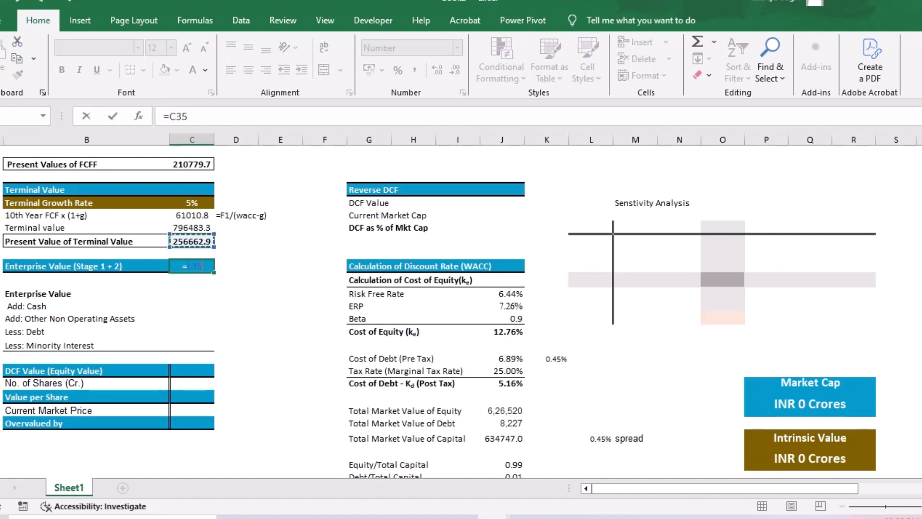
{"action": "type", "text": "+"}
{"action": "key", "text": "Up"}
{"action": "key", "text": "Up"}
{"action": "key", "text": "Up"}
{"action": "key", "text": "Up"}
{"action": "key", "text": "Up"}
{"action": "key", "text": "Up"}
{"action": "key", "text": "Up"}
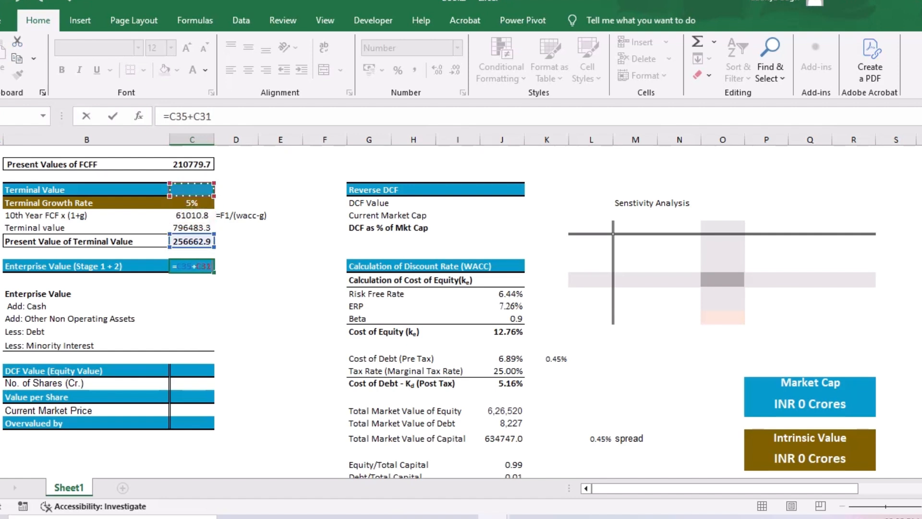
{"action": "key", "text": "Return"}
- Link the Enterprise Value line to the Enterprise Value (Stage 1 + 2) figure above it
{"action": "scroll", "coordinate": [438, 311], "scroll_direction": "down", "scroll_amount": 1}
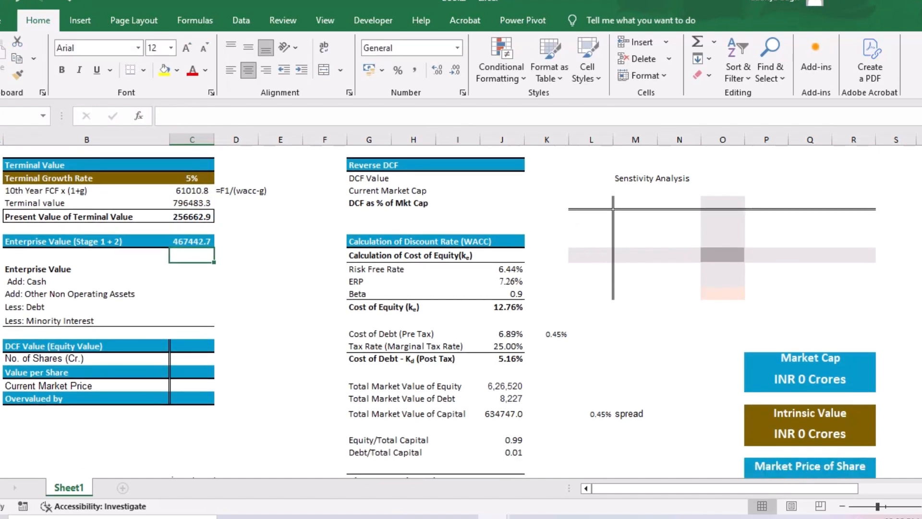
{"action": "type", "text": "="}
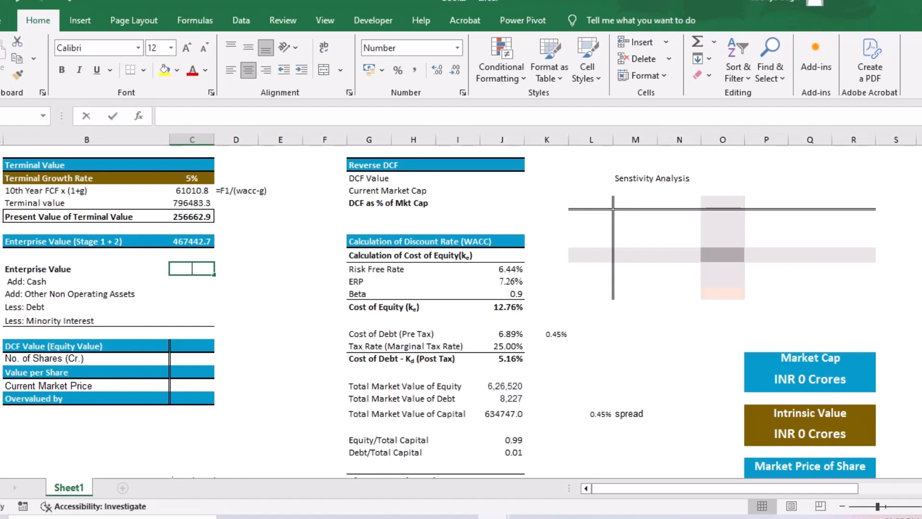
{"action": "key", "text": "Up"}
{"action": "key", "text": "Return"}
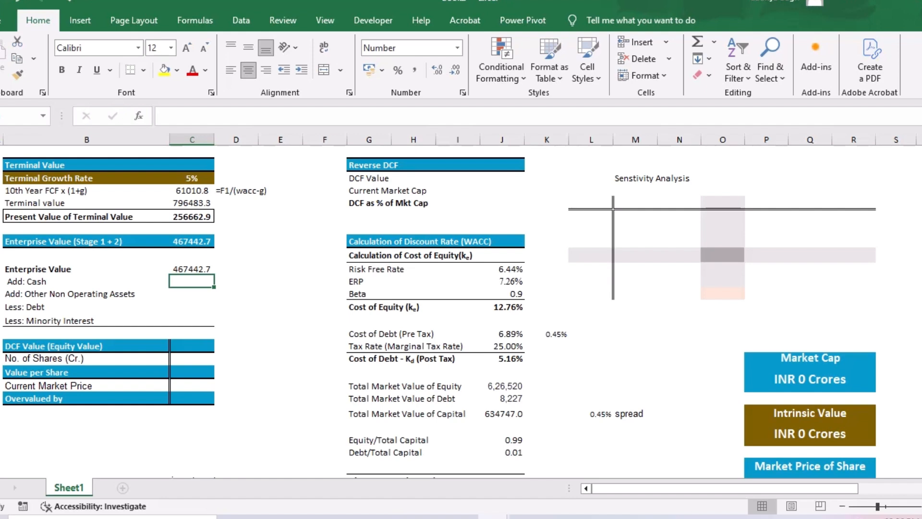
- Paste the adjustments below Enterprise Value: Cash 24455, Other Non Operating Assets 24623, Debt 8227 and Minority Interest 345
{"action": "key", "text": "shift+Down"}
{"action": "key", "text": "shift+Down"}
{"action": "key", "text": "shift+Down"}
{"action": "key", "text": "shift+Down"}
{"action": "key", "text": "shift+Down"}
{"action": "key", "text": "shift+Up"}
{"action": "key", "text": "shift+Up"}
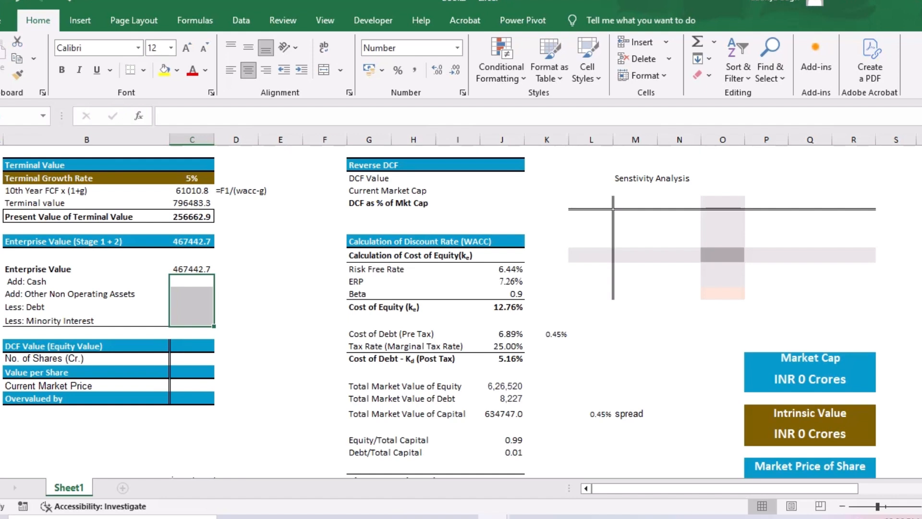
{"action": "key", "text": "ctrl+v"}
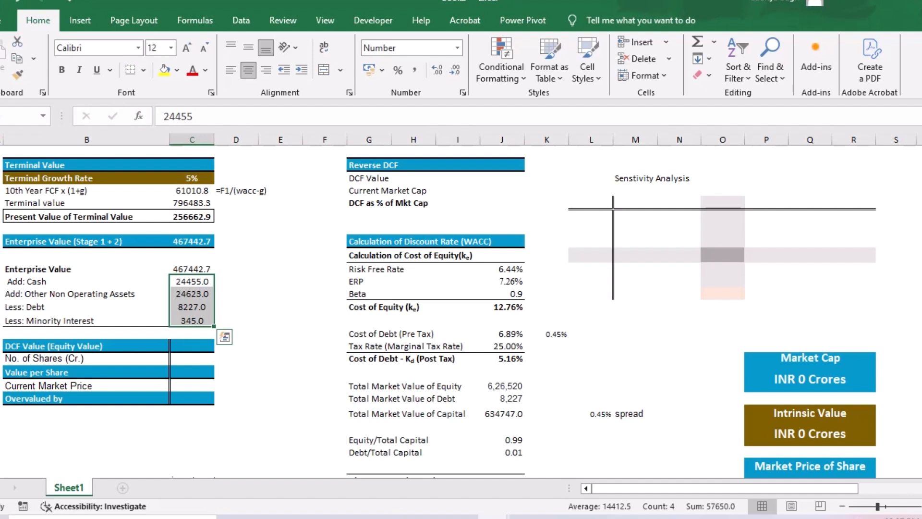
- Write the note esop in cell E of the row below Minority Interest and label that row "less: esop"
{"action": "left_click", "coordinate": [280, 333]}
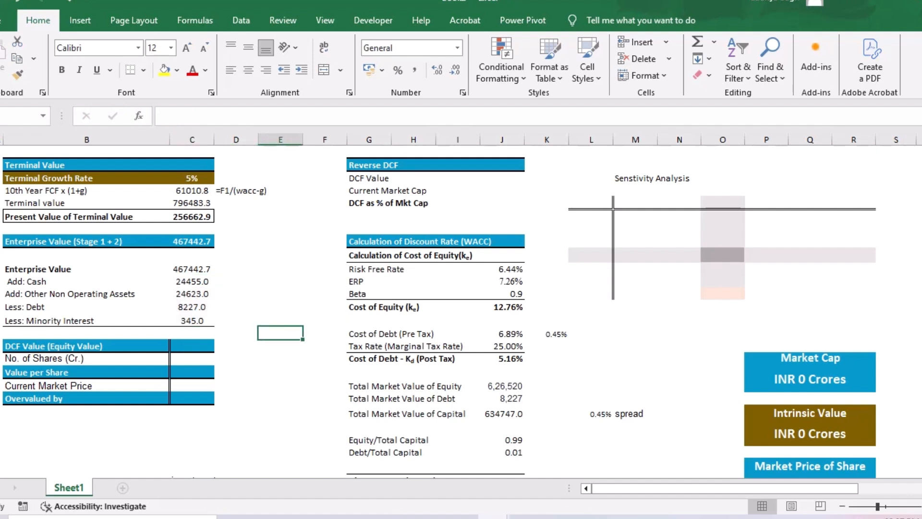
{"action": "type", "text": "esop"}
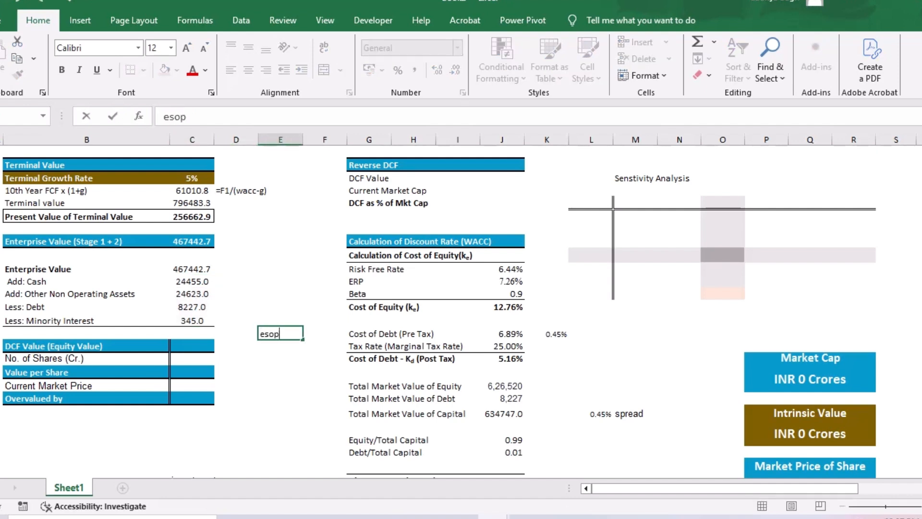
{"action": "key", "text": "Return"}
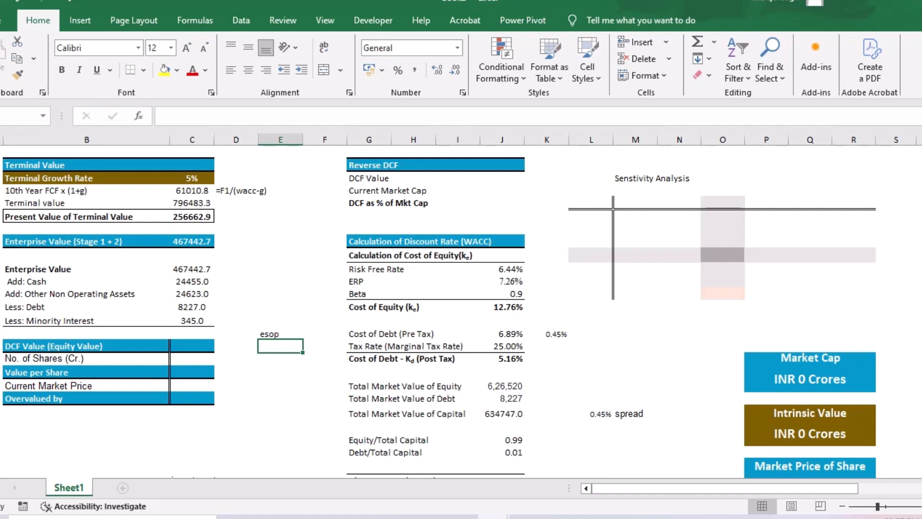
{"action": "left_click", "coordinate": [87, 333]}
{"action": "type", "text": "less: esop"}
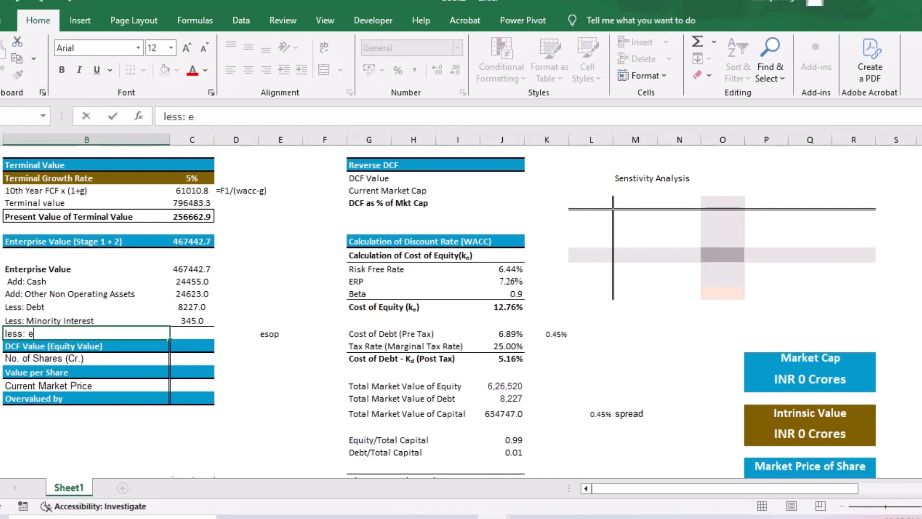
{"action": "key", "text": "Return"}
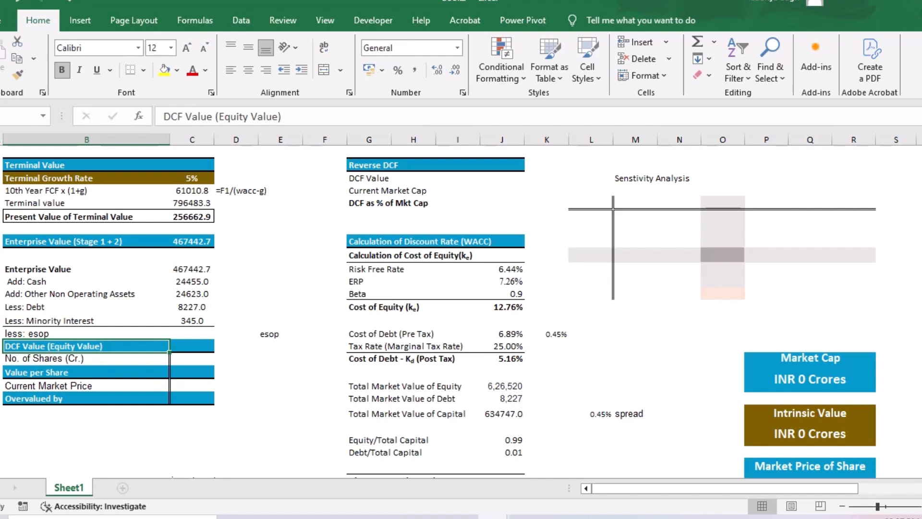
- Clear the "less: esop" label and the separate esop note in the same row
{"action": "left_click", "coordinate": [192, 372]}
{"action": "left_click", "coordinate": [193, 359]}
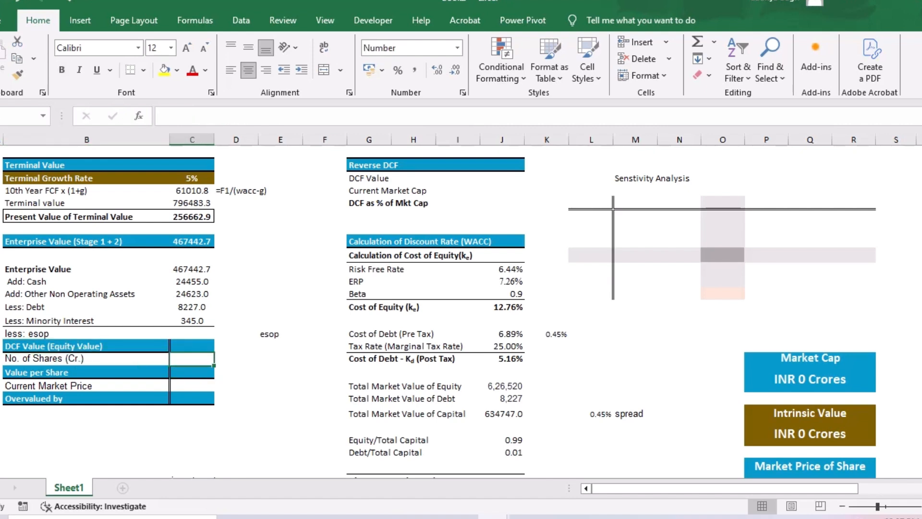
{"action": "left_click", "coordinate": [87, 333]}
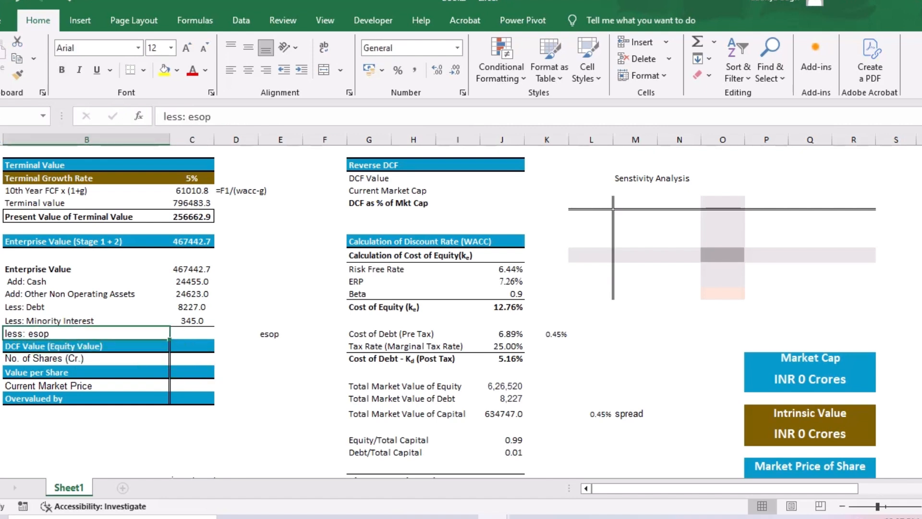
{"action": "key", "text": "Delete"}
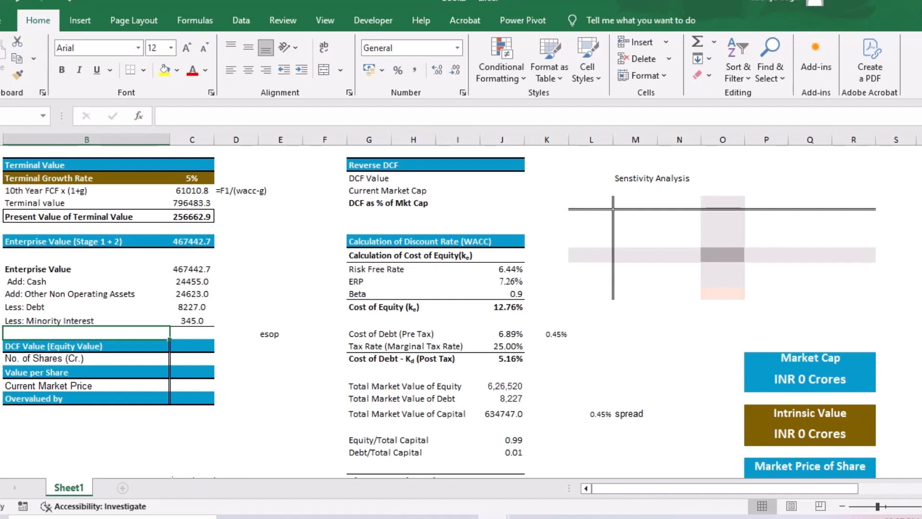
{"action": "left_click", "coordinate": [281, 333]}
{"action": "key", "text": "Delete"}
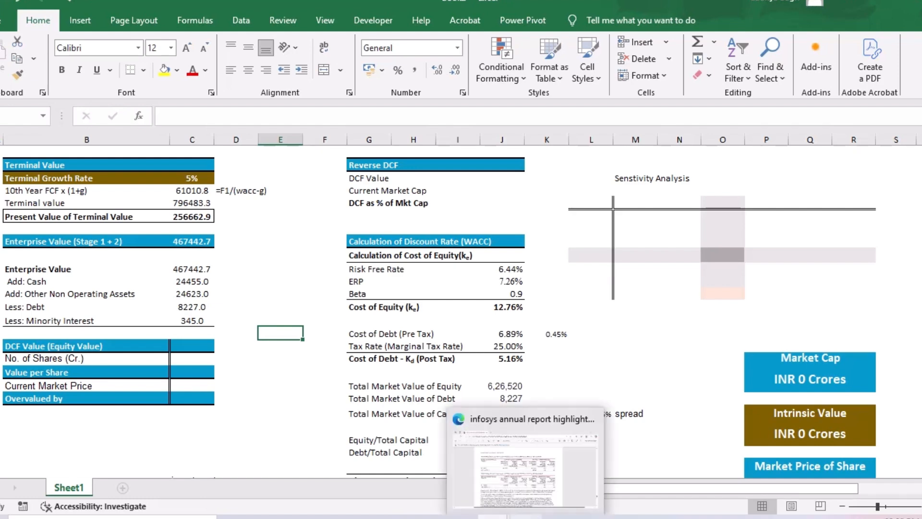
- Copy the Mar-25 No. of Equity Shares from the Data Sheet of the Infosys financials workbook and return to the DCF workbook
{"action": "mouse_move", "coordinate": [494, 517]}
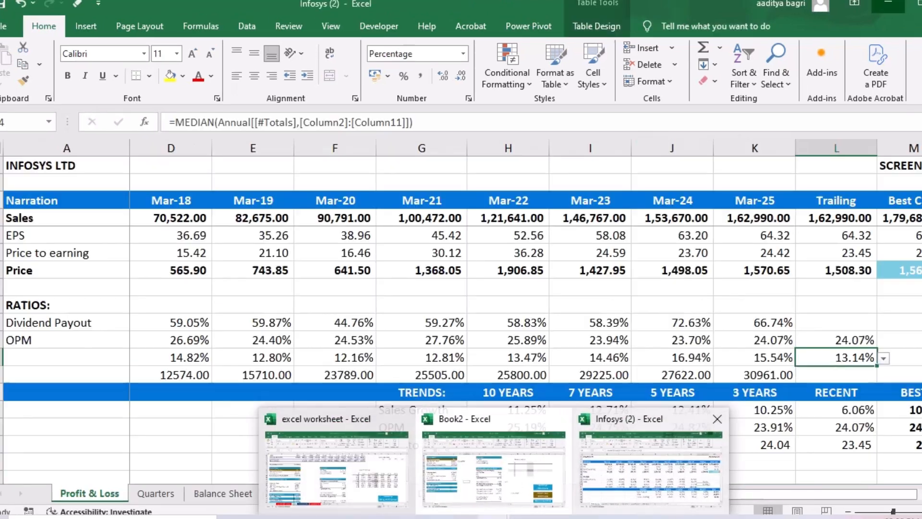
{"action": "left_click", "coordinate": [650, 461]}
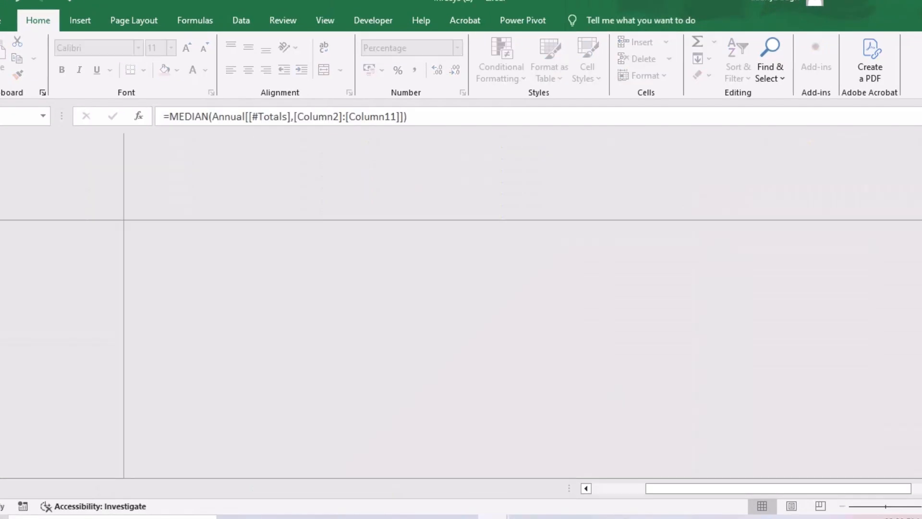
{"action": "left_click", "coordinate": [435, 487]}
{"action": "scroll", "coordinate": [454, 312], "scroll_direction": "down", "scroll_amount": 8}
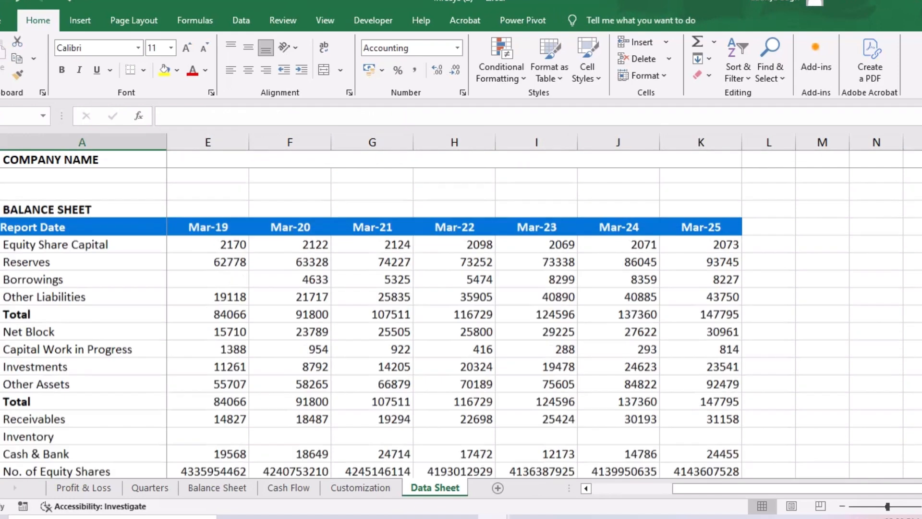
{"action": "scroll", "coordinate": [454, 312], "scroll_direction": "up", "scroll_amount": 1}
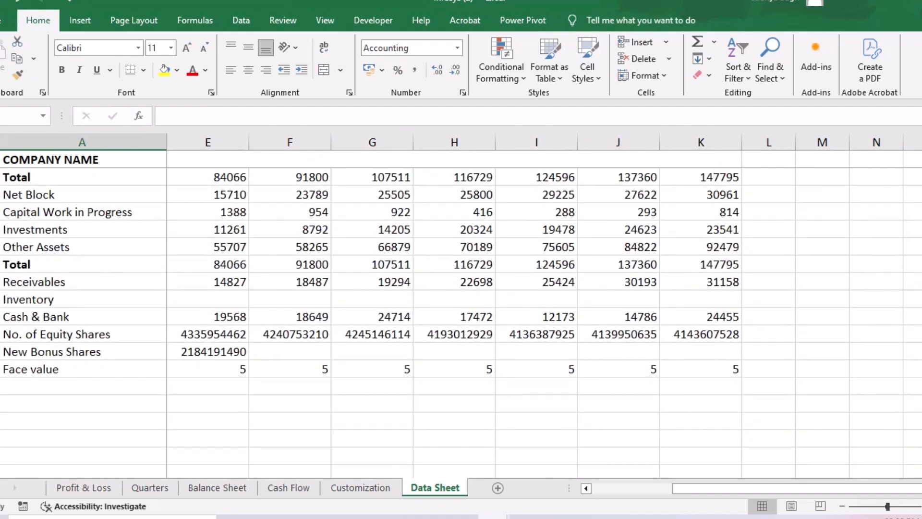
{"action": "left_click", "coordinate": [701, 334]}
{"action": "scroll", "coordinate": [701, 334], "scroll_direction": "up", "scroll_amount": 3}
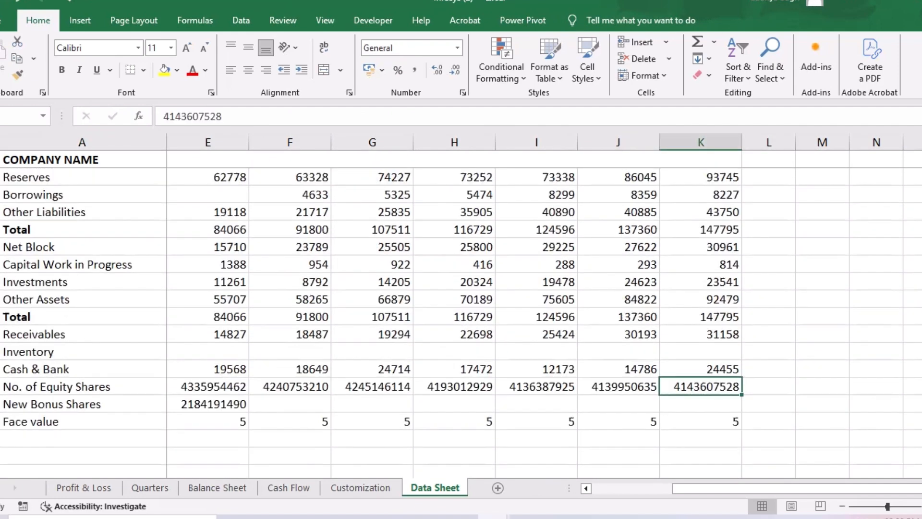
{"action": "scroll", "coordinate": [461, 324], "scroll_direction": "down", "scroll_amount": 1}
{"action": "scroll", "coordinate": [461, 324], "scroll_direction": "down", "scroll_amount": 1}
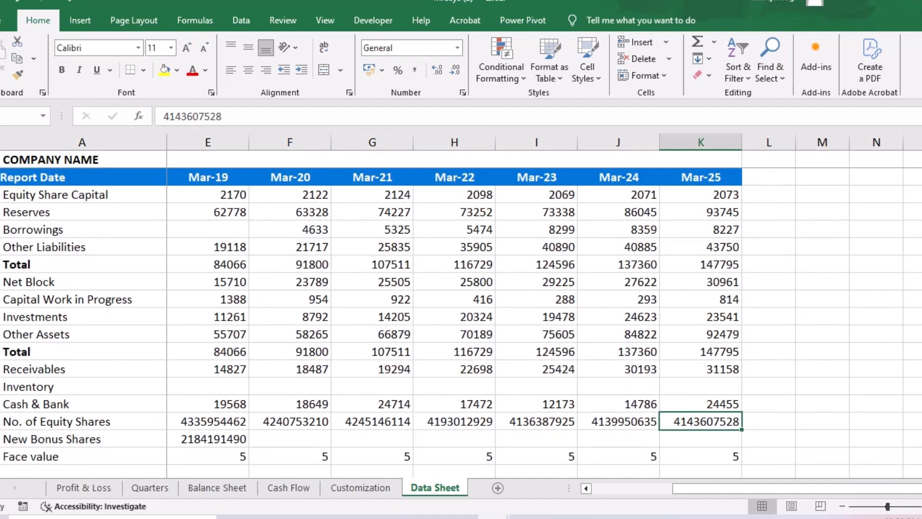
{"action": "key", "text": "ctrl+c"}
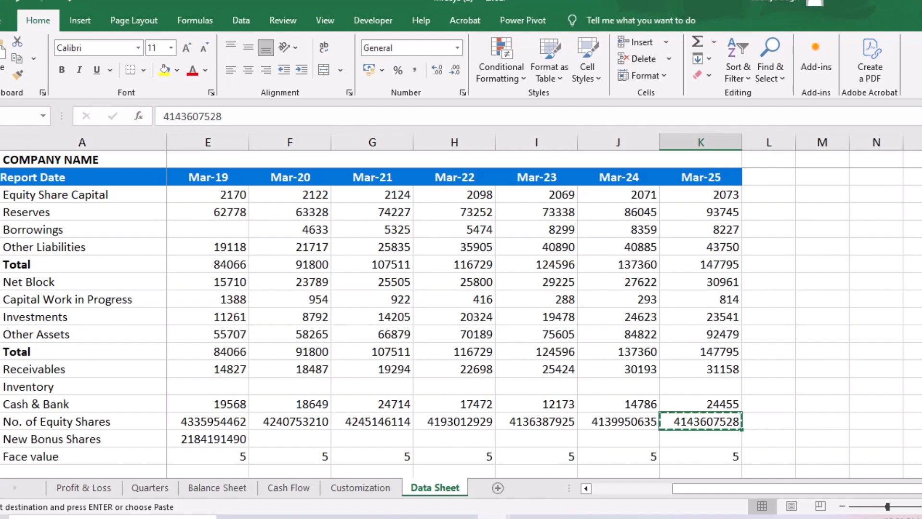
{"action": "key", "text": "alt+Tab"}
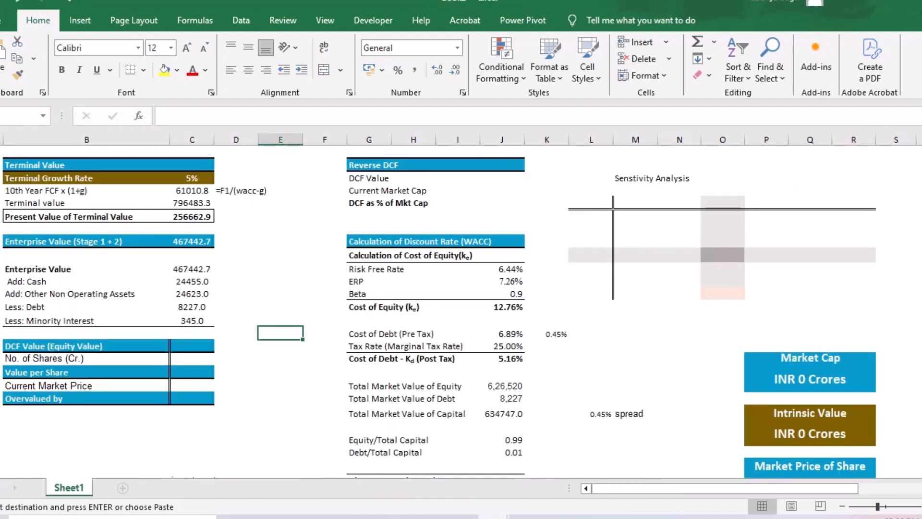
- Paste the copied number of equity shares into E44 and format it as Number
{"action": "key", "text": "ctrl+v"}
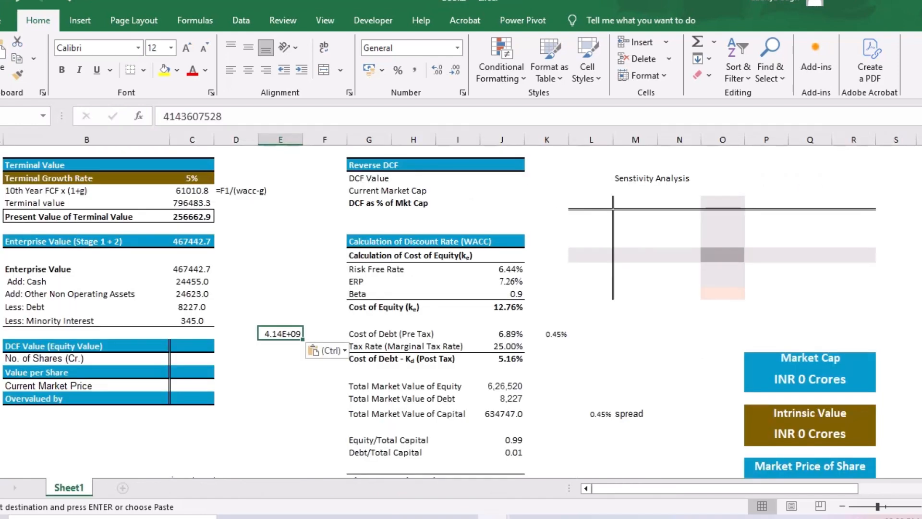
{"action": "left_click", "coordinate": [456, 48]}
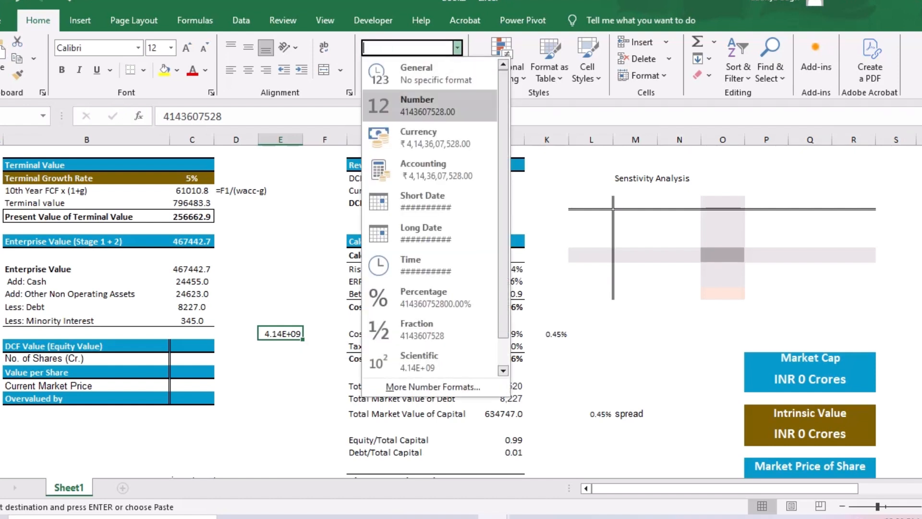
{"action": "left_click", "coordinate": [430, 106]}
- Enter the crore divisor 10000000 in E48, below the pasted share count
{"action": "left_click", "coordinate": [281, 385]}
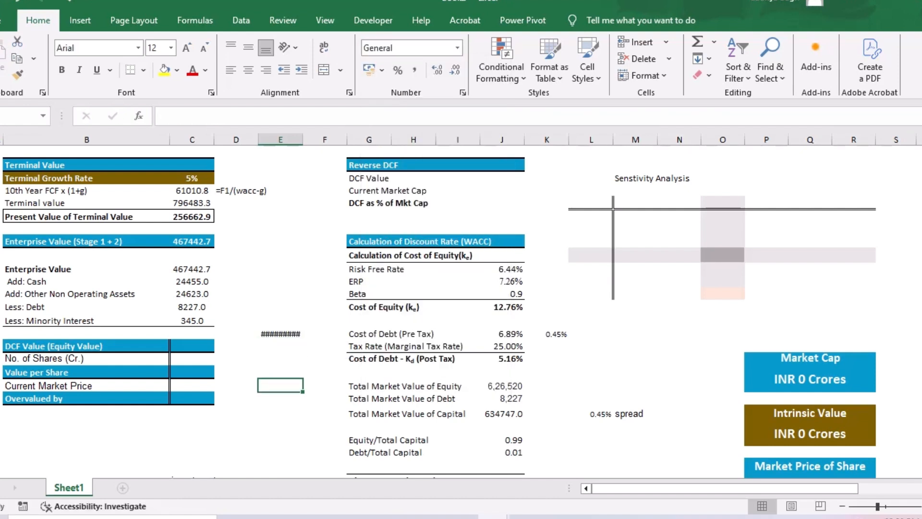
{"action": "type", "text": "1000000"}
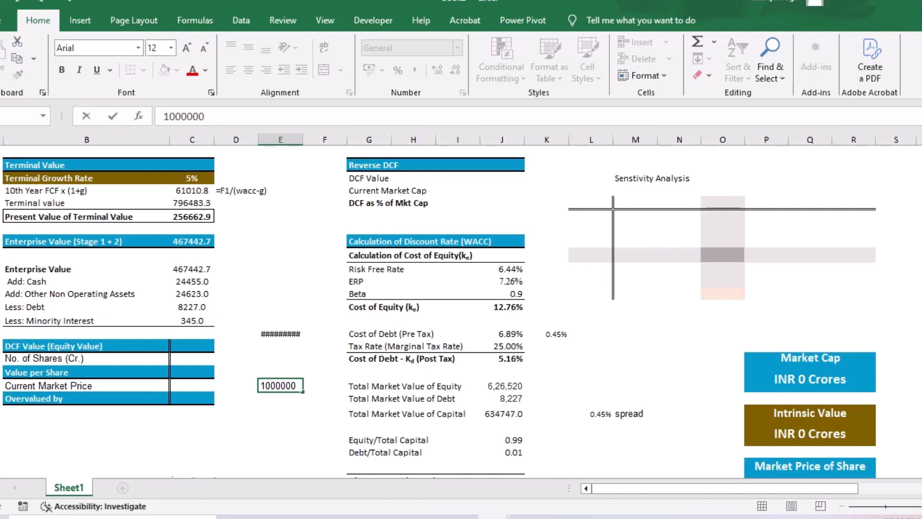
{"action": "type", "text": "0"}
{"action": "key", "text": "Return"}
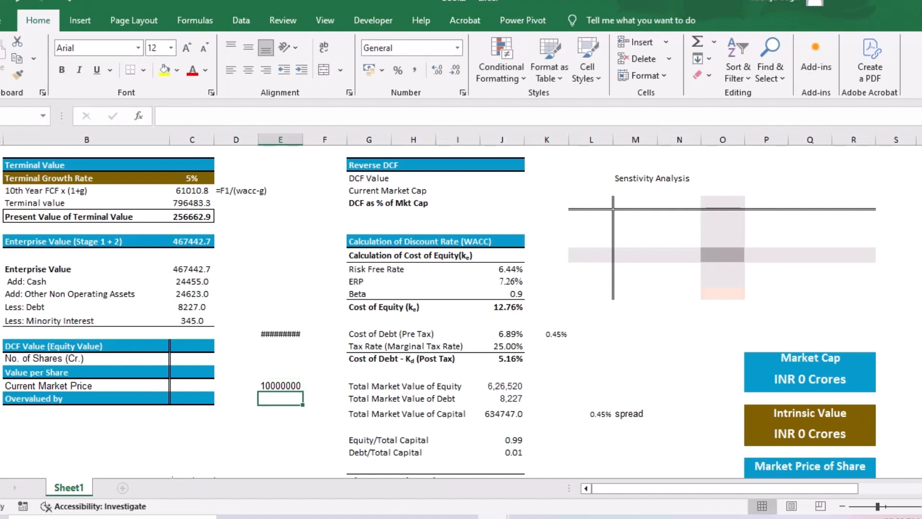
- Convert the share count in E44 to crores by dividing it by the copied 10000000 with Paste Special Divide
{"action": "key", "text": "Up"}
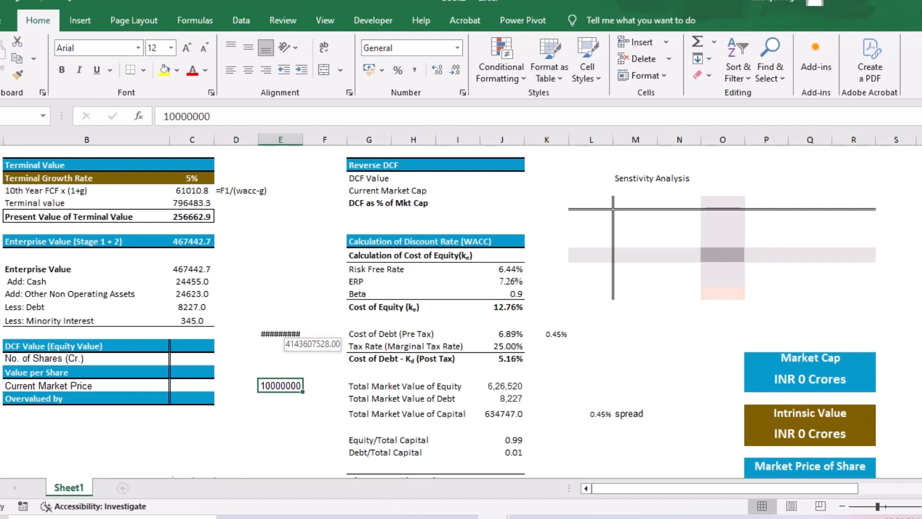
{"action": "key", "text": "Up"}
{"action": "key", "text": "Up"}
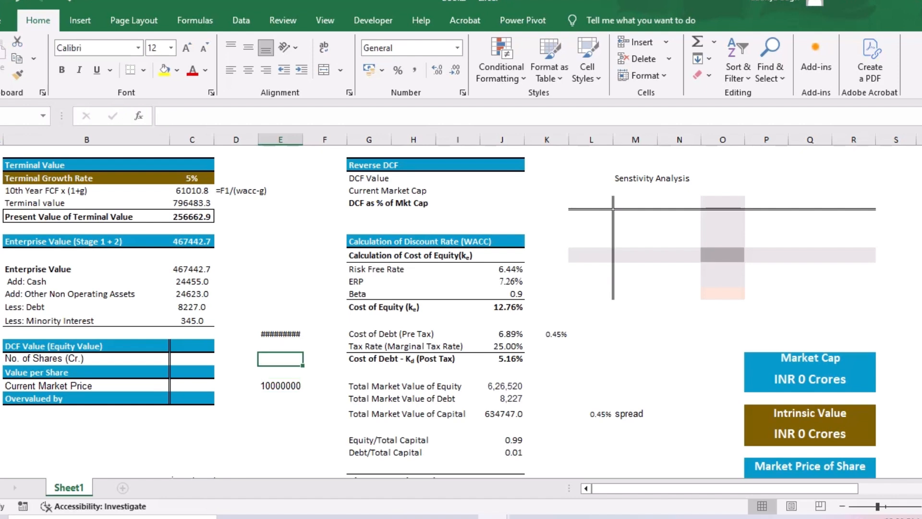
{"action": "left_click", "coordinate": [280, 386]}
{"action": "key", "text": "ctrl+c"}
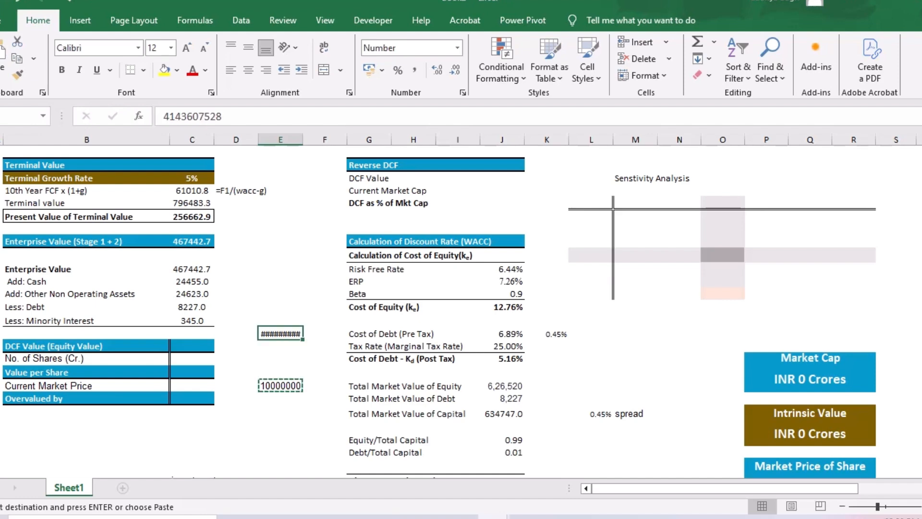
{"action": "key", "text": "ctrl+alt+v"}
{"action": "key", "text": "i"}
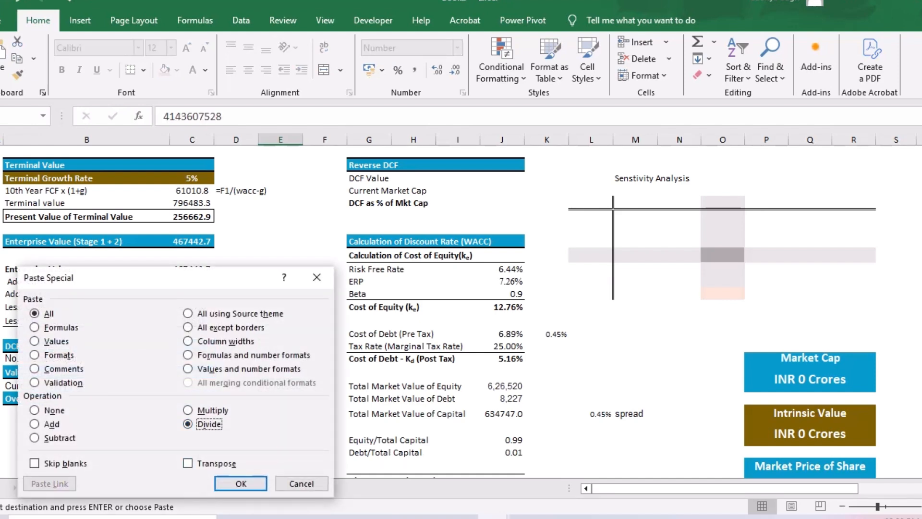
{"action": "key", "text": "Return"}
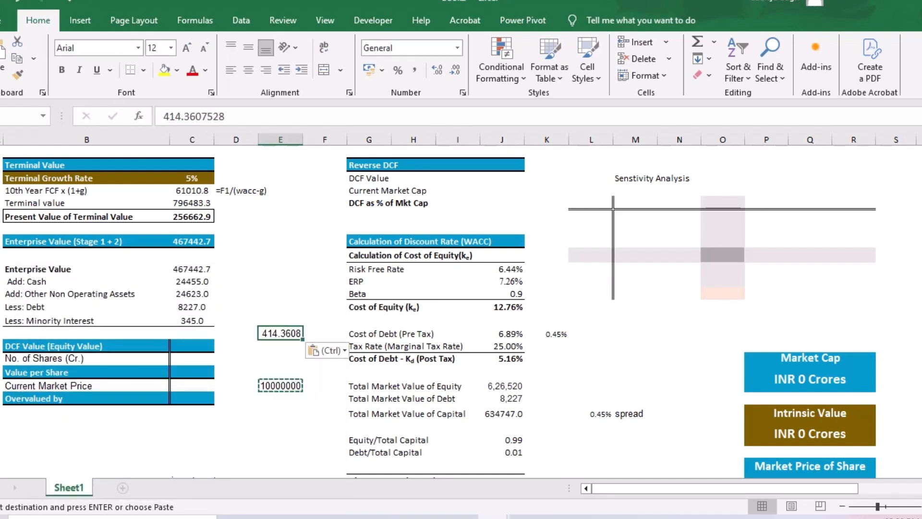
{"action": "key", "text": "Down"}
{"action": "key", "text": "Down"}
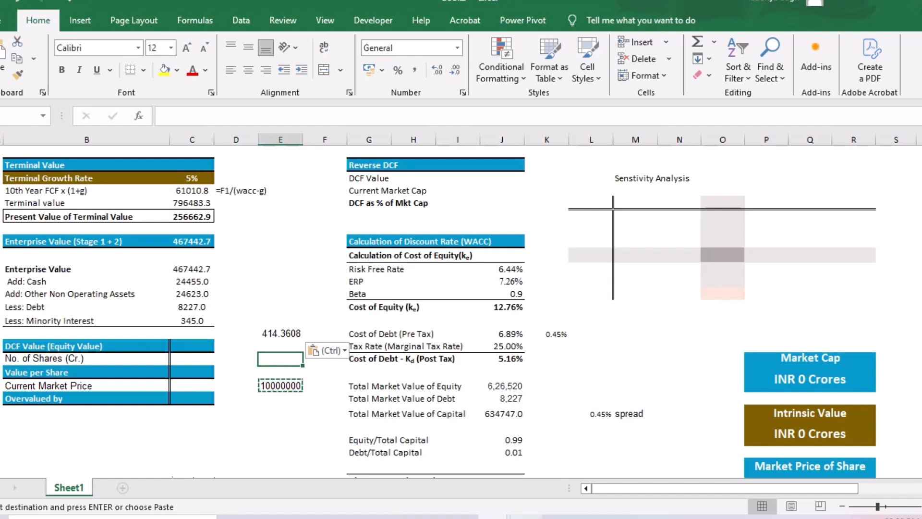
- Copy the 2015 Plan RSUs outstanding at the end of March 2024, 80,76,058, from the Infosys annual report PDF into E45 of the DCF workbook
{"action": "left_click", "coordinate": [526, 517]}
{"action": "scroll", "coordinate": [421, 297], "scroll_direction": "down", "scroll_amount": 2}
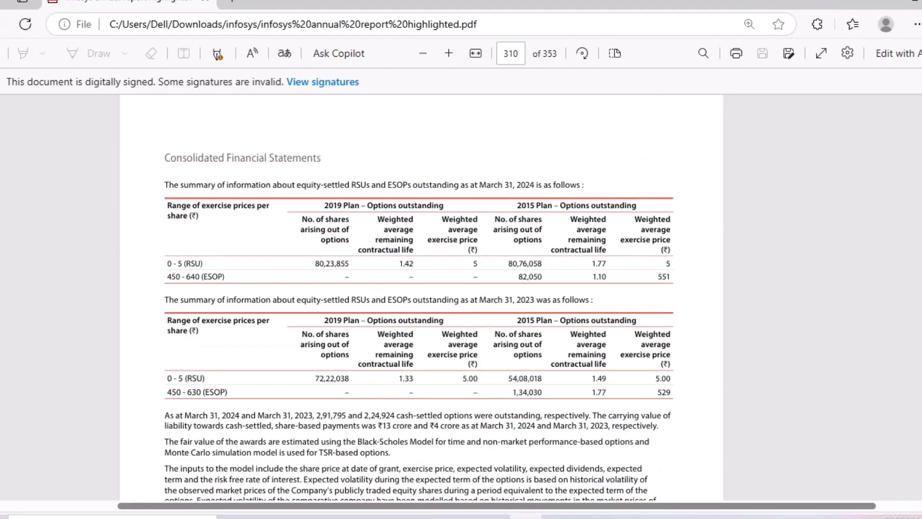
{"action": "scroll", "coordinate": [421, 297], "scroll_direction": "up", "scroll_amount": 15}
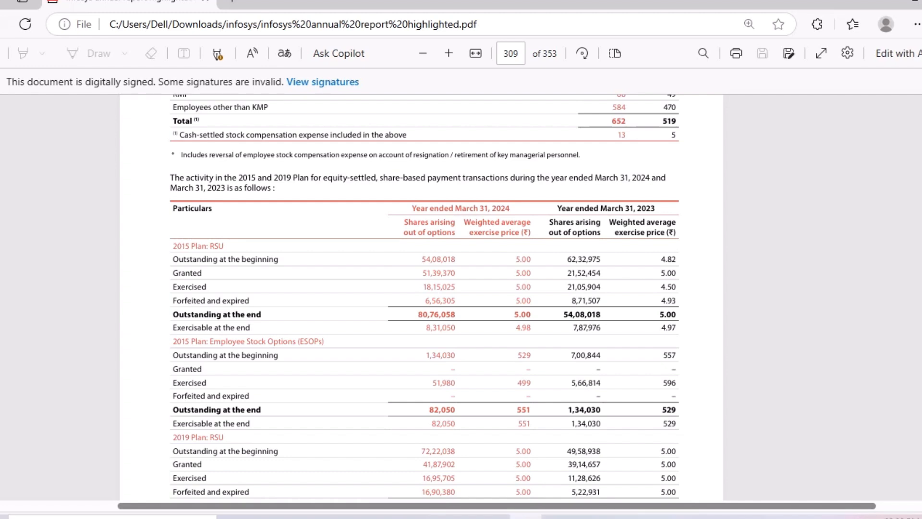
{"action": "left_click_drag", "start_coordinate": [412, 208], "coordinate": [531, 223]}
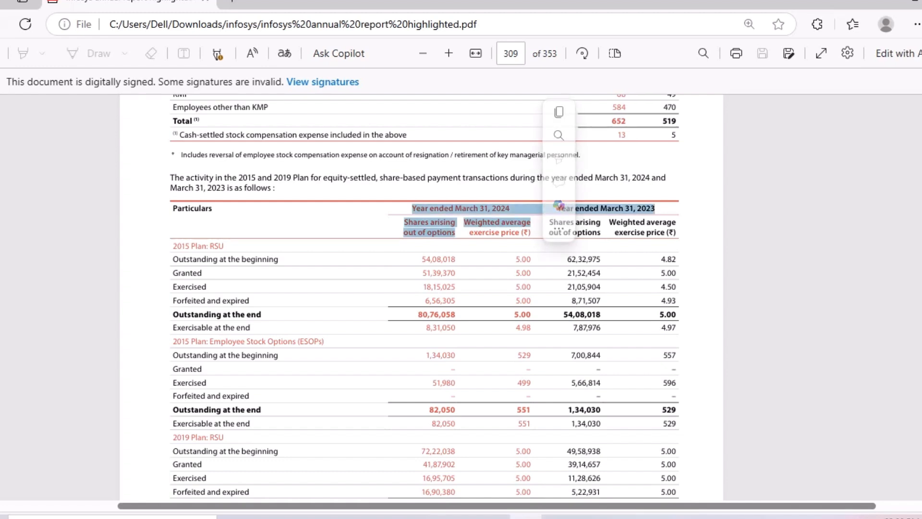
{"action": "left_click", "coordinate": [533, 223]}
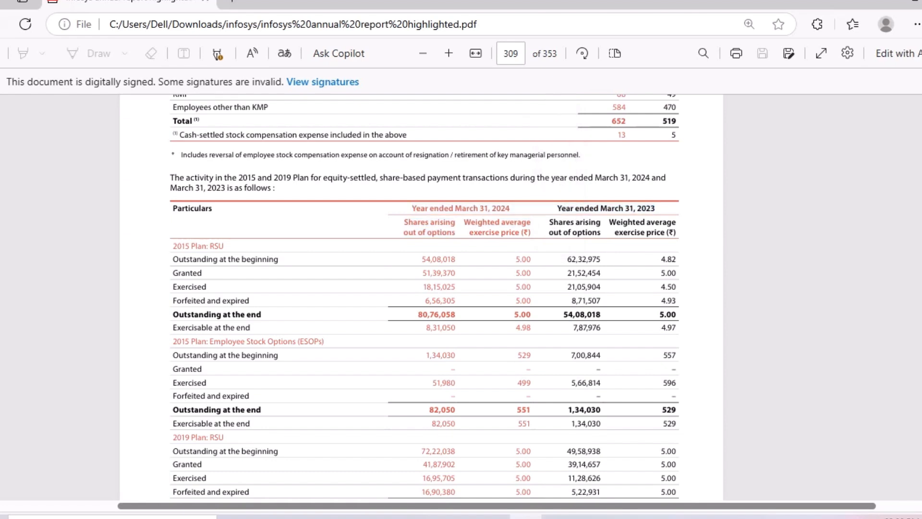
{"action": "scroll", "coordinate": [421, 297], "scroll_direction": "down", "scroll_amount": 1}
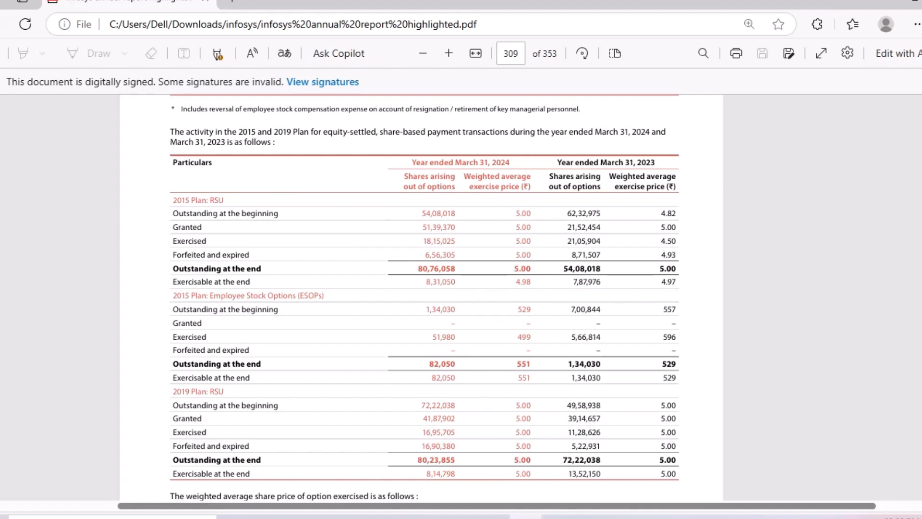
{"action": "left_click_drag", "start_coordinate": [208, 201], "coordinate": [224, 200]}
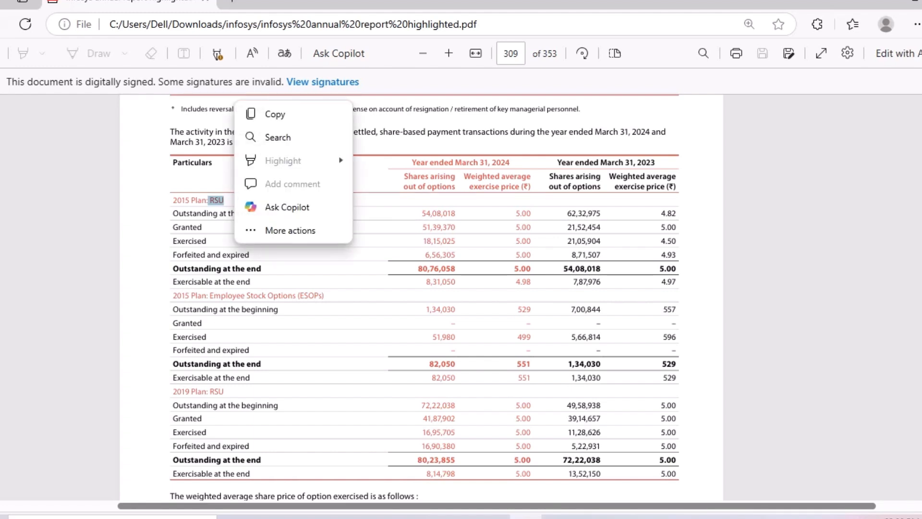
{"action": "left_click", "coordinate": [297, 201]}
{"action": "left_click_drag", "start_coordinate": [418, 269], "coordinate": [455, 269]}
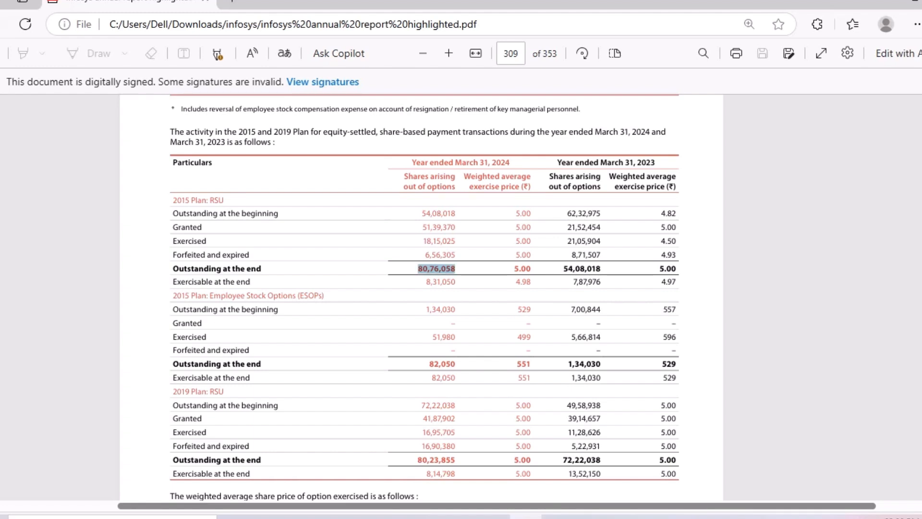
{"action": "key", "text": "alt+Tab"}
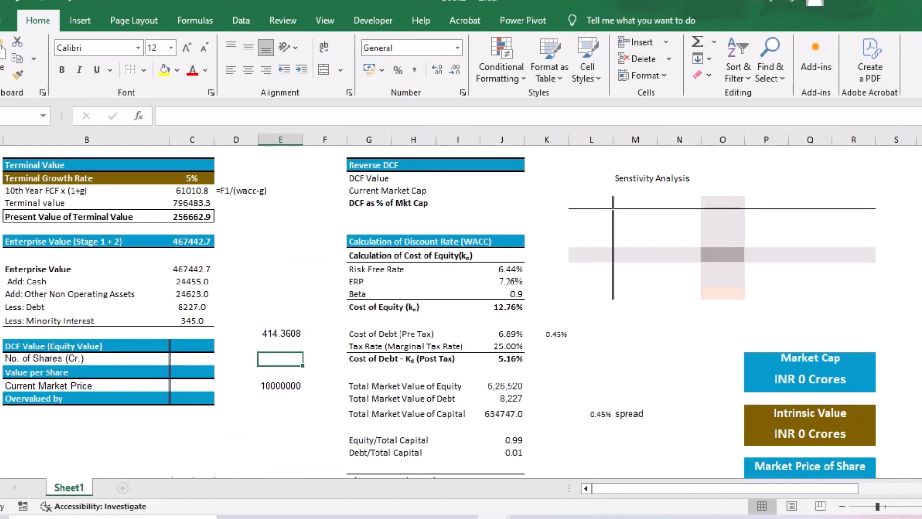
{"action": "key", "text": "Up"}
{"action": "key", "text": "ctrl+v"}
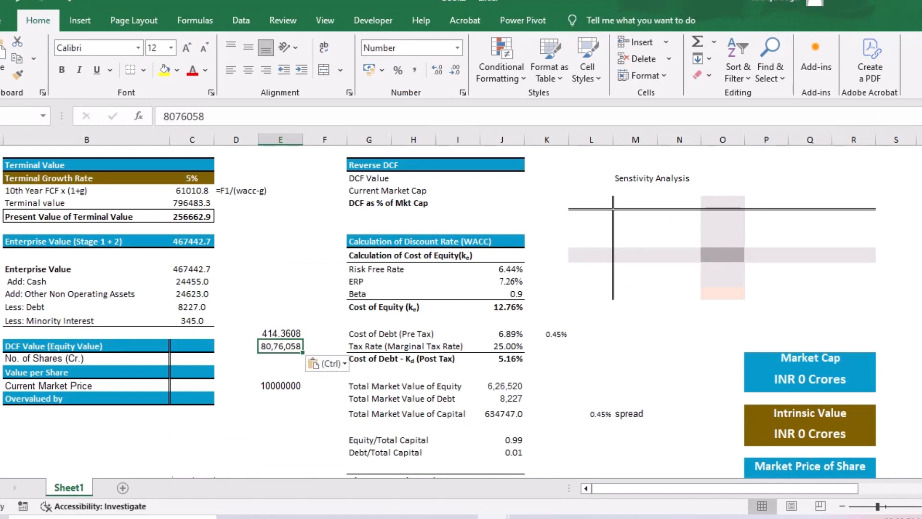
- Copy the 2015 Plan ESOPs outstanding at the end of March 2024, 82,050, from the annual report into E46
{"action": "key", "text": "alt+Tab"}
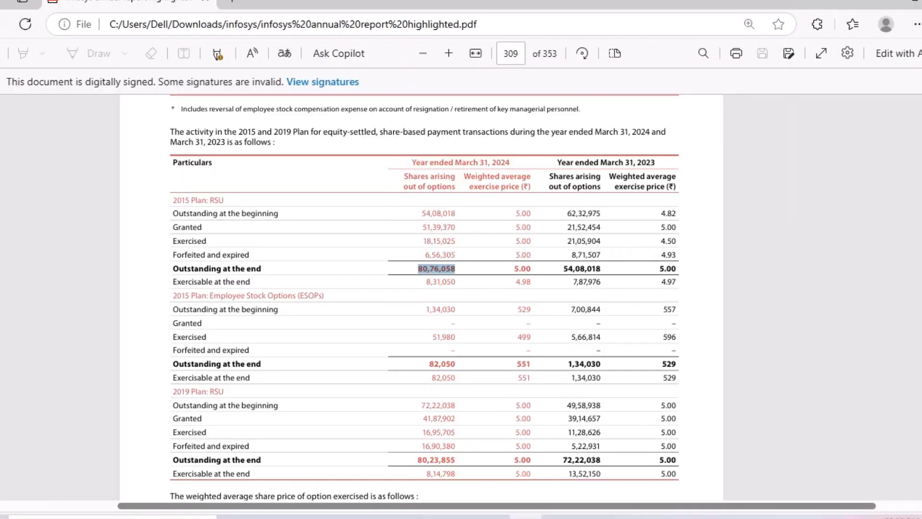
{"action": "double_click", "coordinate": [443, 363]}
{"action": "key", "text": "ctrl+c"}
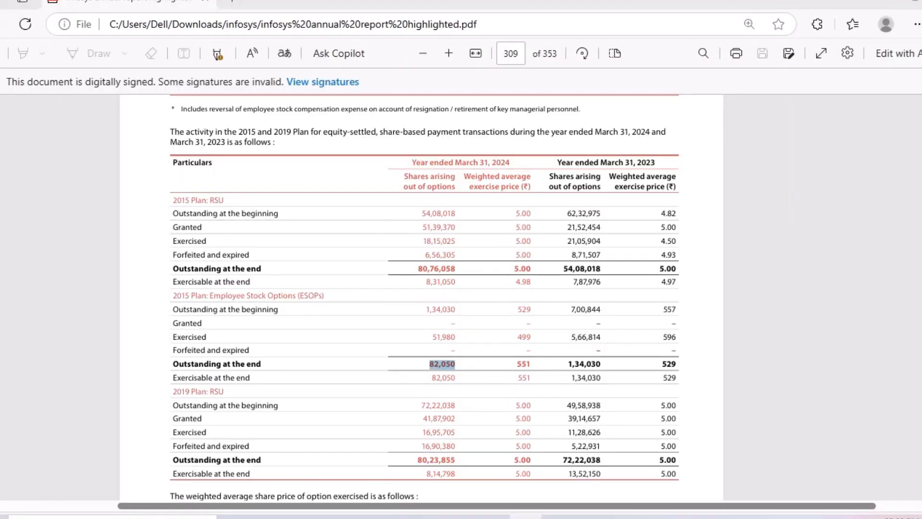
{"action": "key", "text": "alt+Tab"}
{"action": "key", "text": "alt+Tab"}
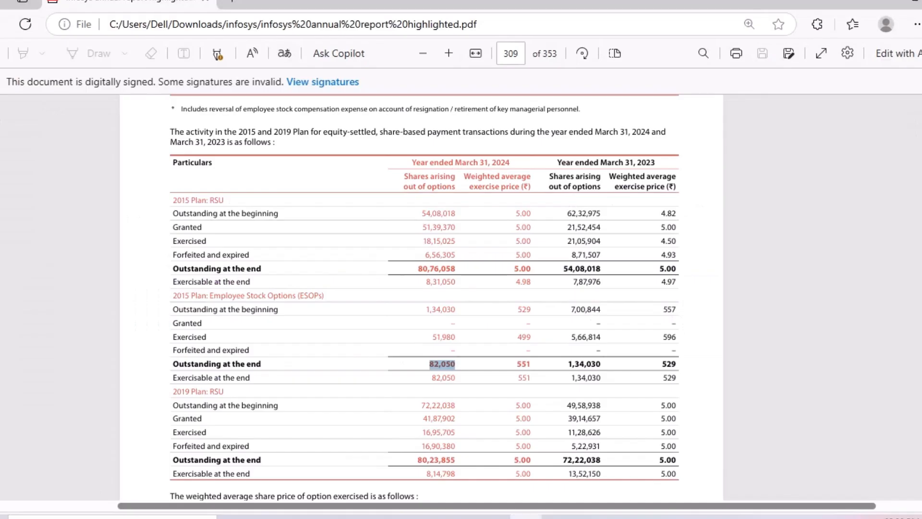
{"action": "key", "text": "alt+Tab"}
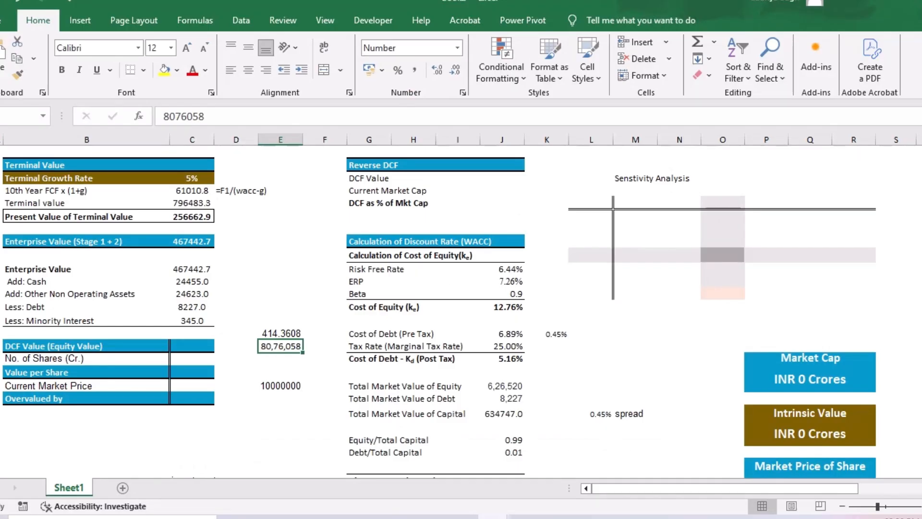
{"action": "key", "text": "Down"}
{"action": "key", "text": "ctrl+v"}
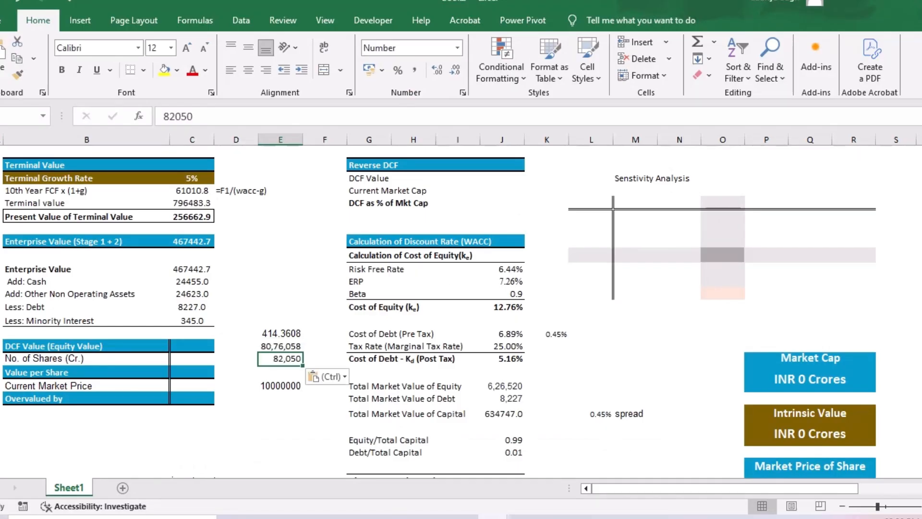
- Copy the 2019 Plan RSUs outstanding at the end of March 2024, 80,23,855, from the annual report into E47
{"action": "key", "text": "alt+Tab"}
{"action": "scroll", "coordinate": [423, 288], "scroll_direction": "down", "scroll_amount": 2}
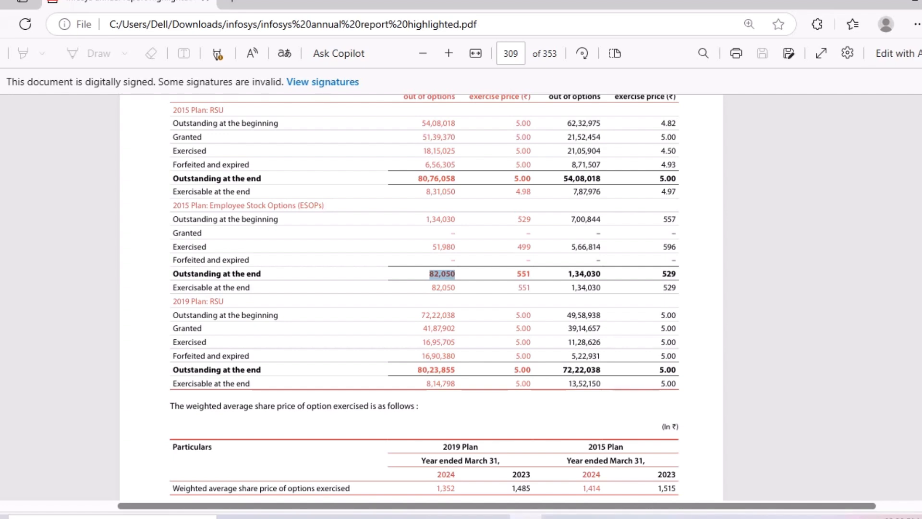
{"action": "scroll", "coordinate": [422, 288], "scroll_direction": "up", "scroll_amount": 2}
{"action": "left_click_drag", "start_coordinate": [172, 195], "coordinate": [209, 195]}
{"action": "scroll", "coordinate": [210, 197], "scroll_direction": "down", "scroll_amount": 3}
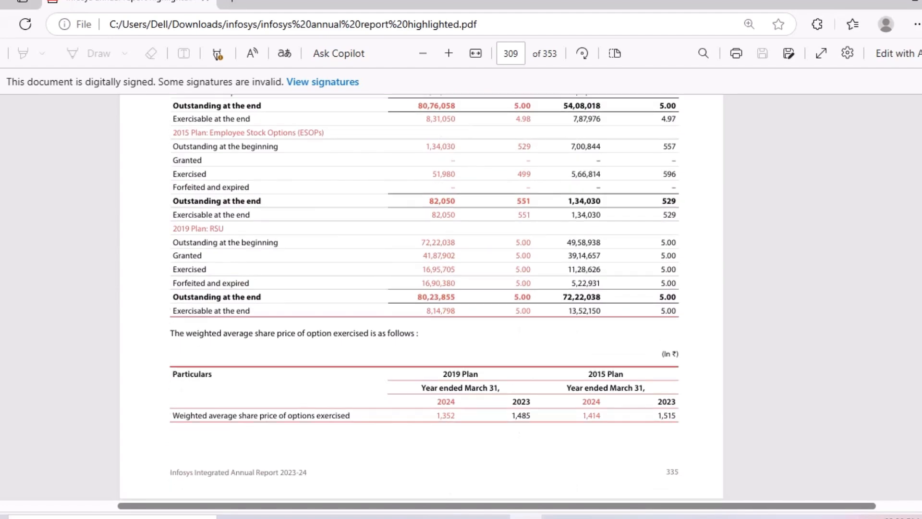
{"action": "left_click_drag", "start_coordinate": [173, 229], "coordinate": [224, 229]}
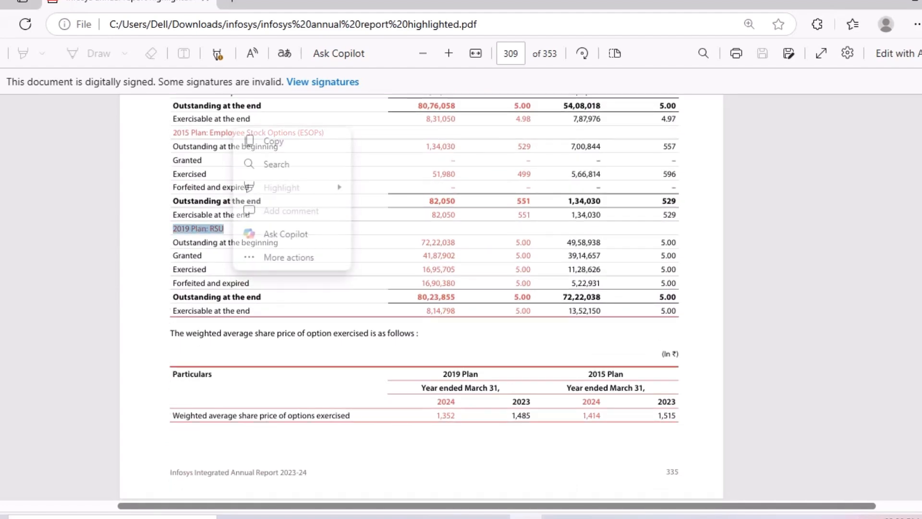
{"action": "left_click", "coordinate": [363, 266]}
{"action": "left_click_drag", "start_coordinate": [418, 297], "coordinate": [455, 297]}
{"action": "key", "text": "ctrl+c"}
{"action": "key", "text": "alt+Tab"}
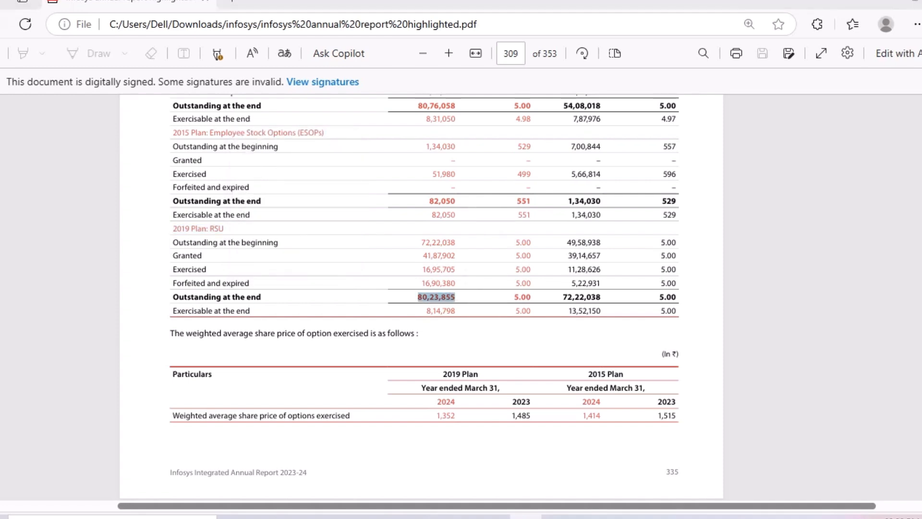
{"action": "left_click", "coordinate": [280, 372]}
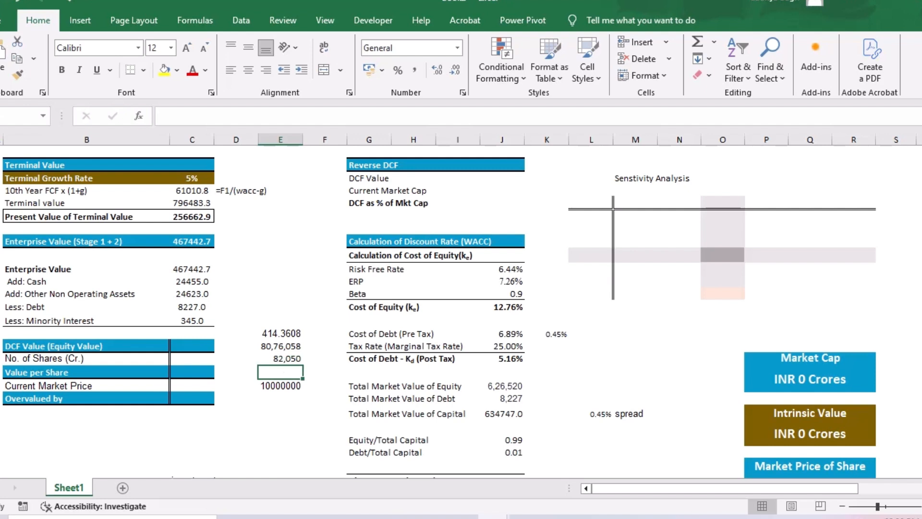
{"action": "key", "text": "ctrl+v"}
{"action": "key", "text": "Down"}
{"action": "key", "text": "Down"}
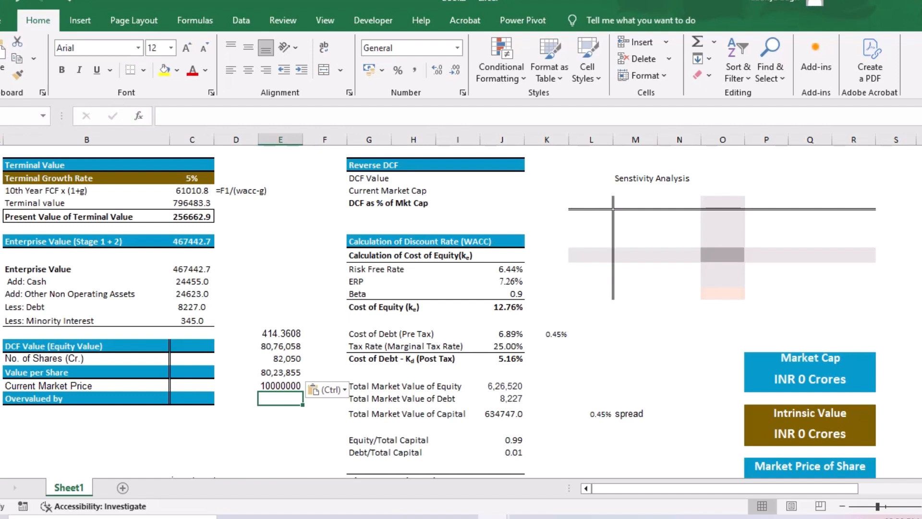
- Total the three RSU and ESOP counts in F45 with =SUM(E45:E47)
{"action": "left_click", "coordinate": [324, 346]}
{"action": "type", "text": "=sum"}
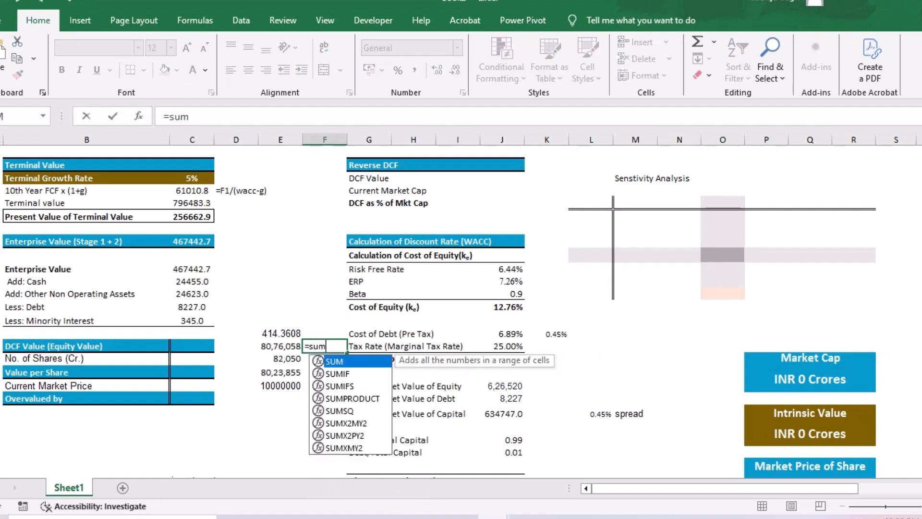
{"action": "key", "text": "Tab"}
{"action": "key", "text": "Left"}
{"action": "key", "text": "shift+Down"}
{"action": "key", "text": "shift+Down"}
{"action": "key", "text": "Return"}
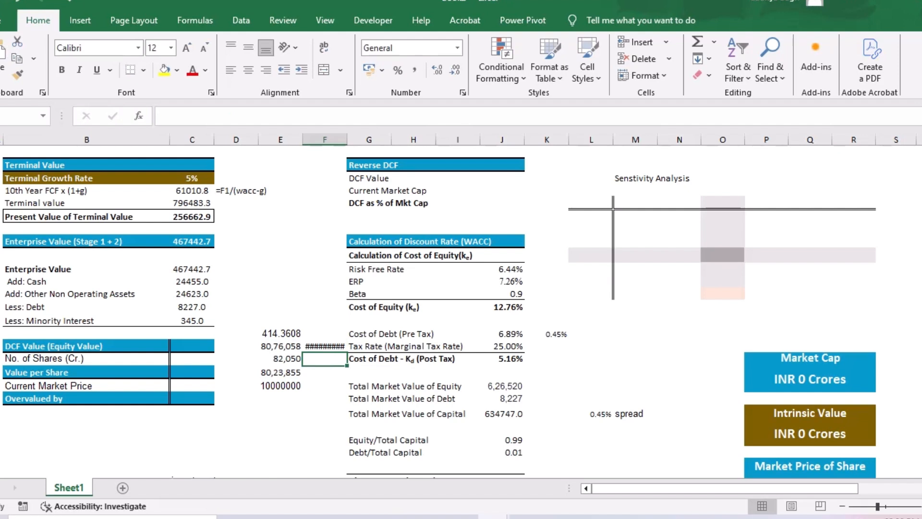
- Convert the RSU and ESOP total in F45 to crores by dividing it by the 10000000 in E48 using Paste Special
{"action": "left_click", "coordinate": [280, 386]}
{"action": "key", "text": "ctrl+c"}
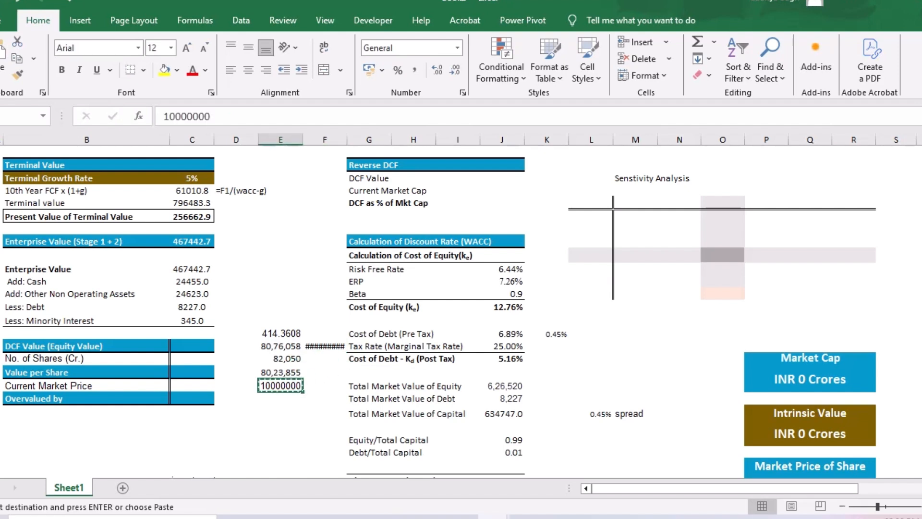
{"action": "left_click", "coordinate": [324, 346]}
{"action": "key", "text": "ctrl+alt+v"}
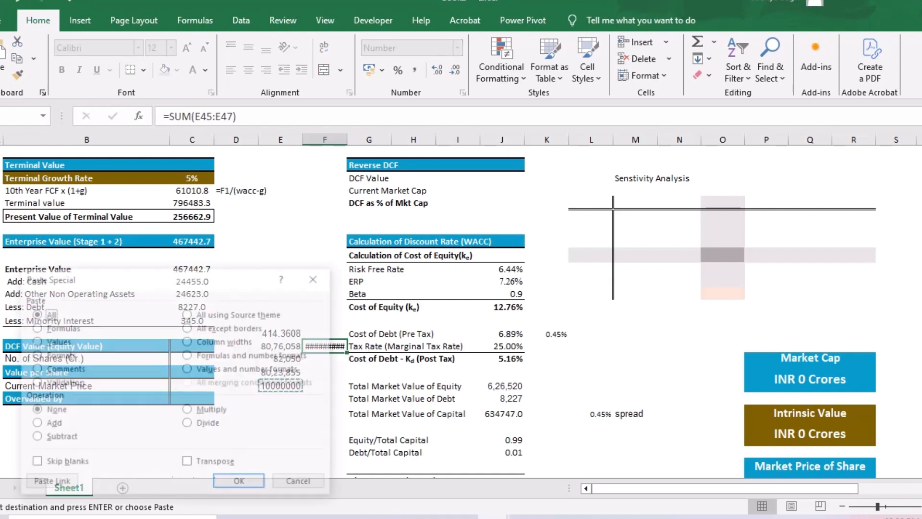
{"action": "left_click", "coordinate": [202, 424]}
{"action": "left_click", "coordinate": [240, 483]}
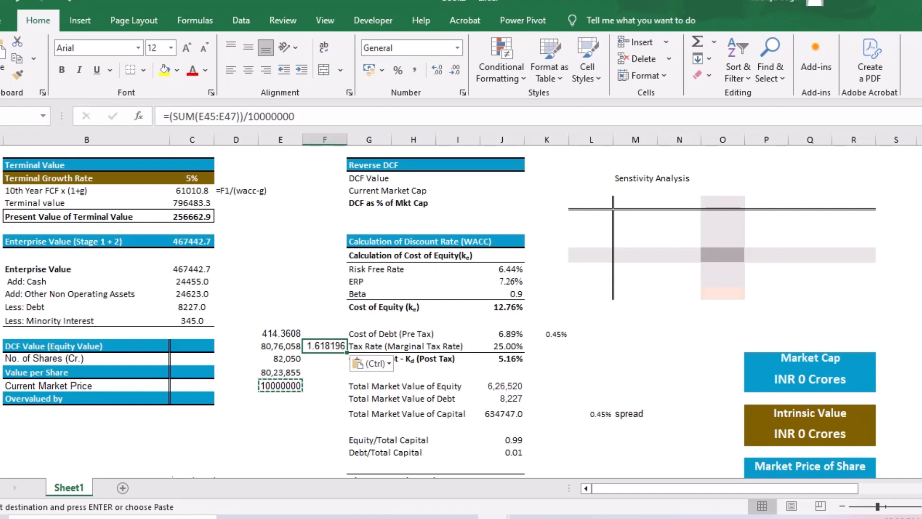
{"action": "type", "text": "="}
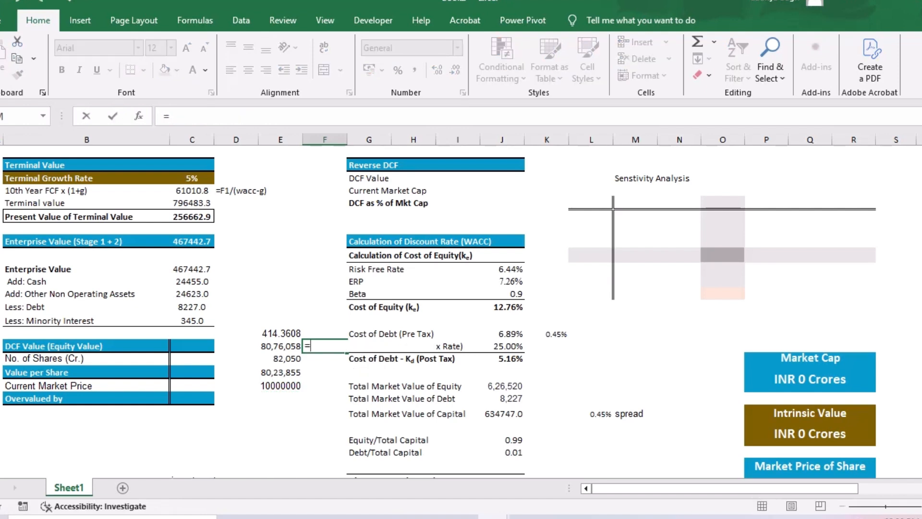
{"action": "key", "text": "ctrl+z"}
{"action": "key", "text": "Return"}
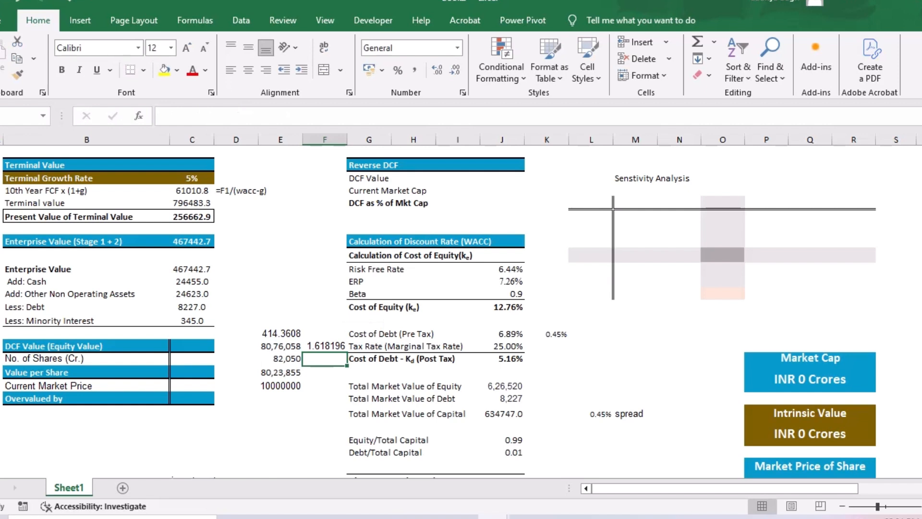
{"action": "left_click", "coordinate": [281, 413]}
{"action": "type", "text": "="}
{"action": "key", "text": "Up"}
{"action": "key", "text": "Up"}
{"action": "key", "text": "Up"}
{"action": "key", "text": "Up"}
{"action": "key", "text": "Up"}
{"action": "key", "text": "Up"}
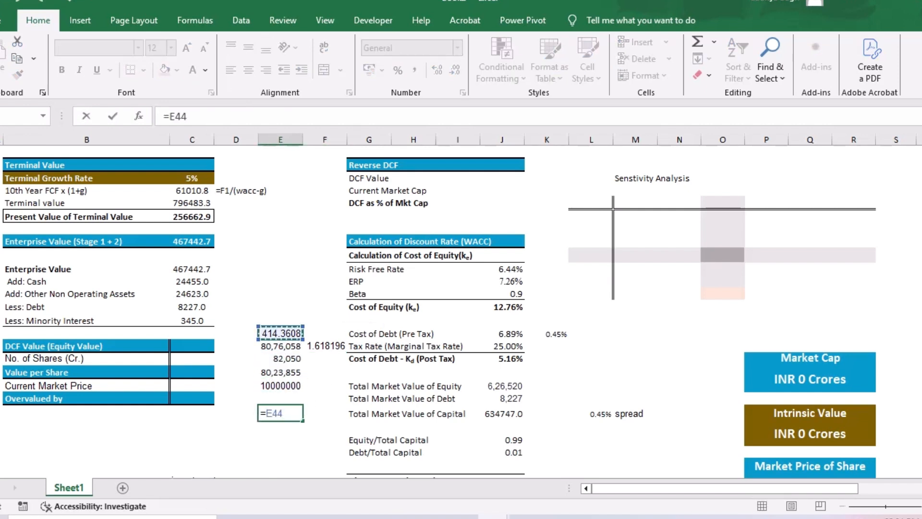
{"action": "key", "text": "F9"}
{"action": "left_click", "coordinate": [325, 346]}
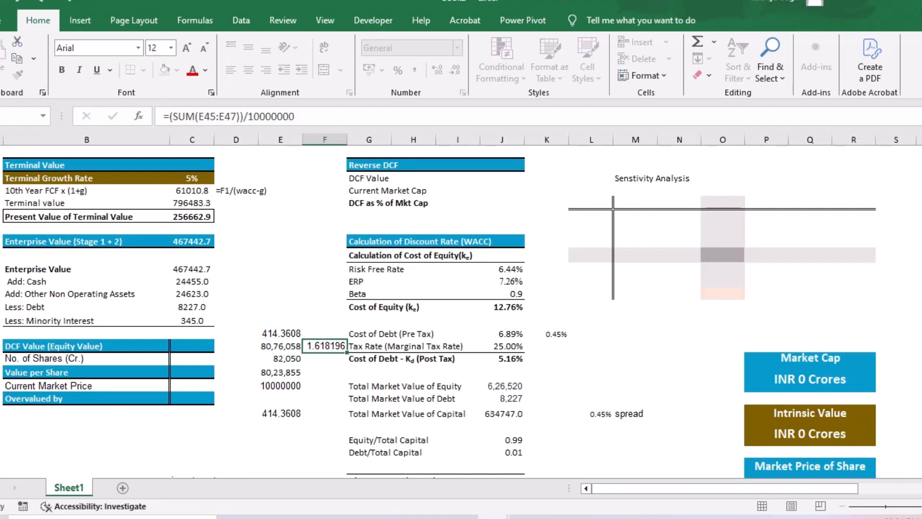
{"action": "key", "text": "Return"}
{"action": "double_click", "coordinate": [276, 413]}
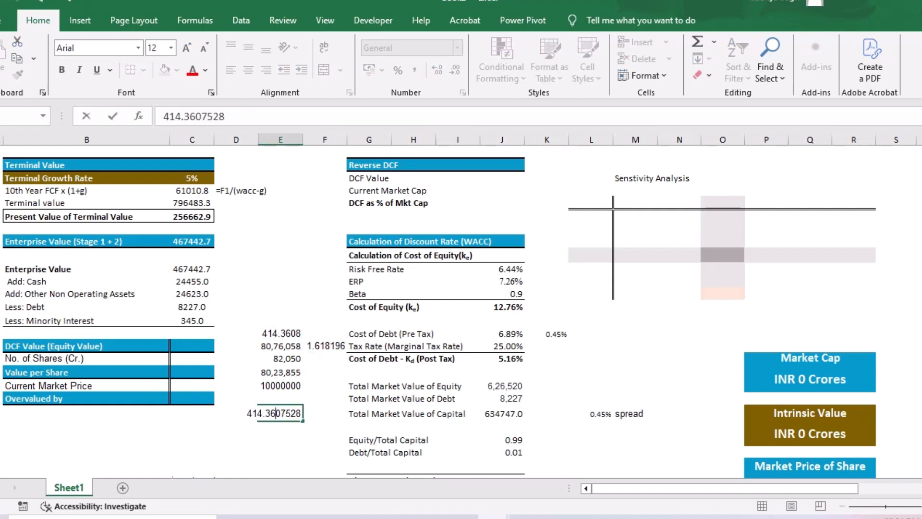
{"action": "key", "text": "Delete"}
{"action": "key", "text": "Tab"}
{"action": "left_click", "coordinate": [280, 413]}
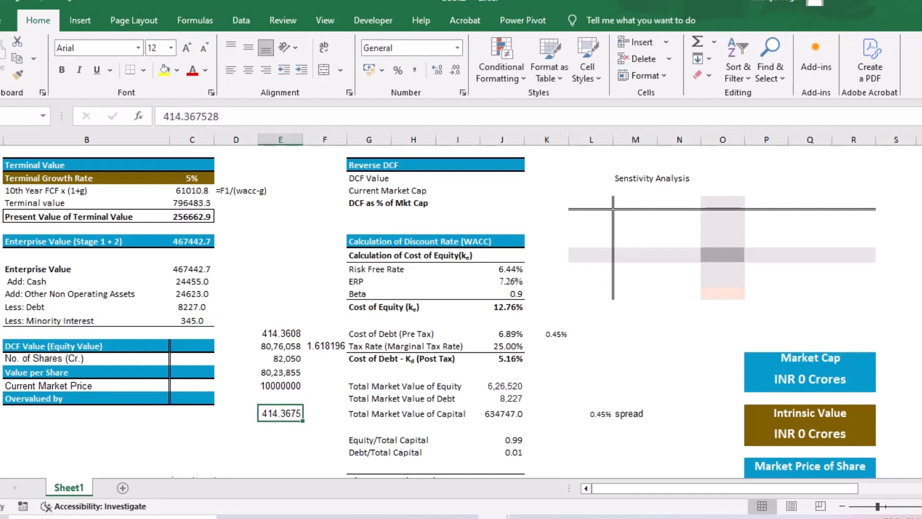
{"action": "key", "text": "BackSpace"}
- Add the share count in E44 and the RSU and ESOP total in F45 in cell E50
{"action": "type", "text": "="}
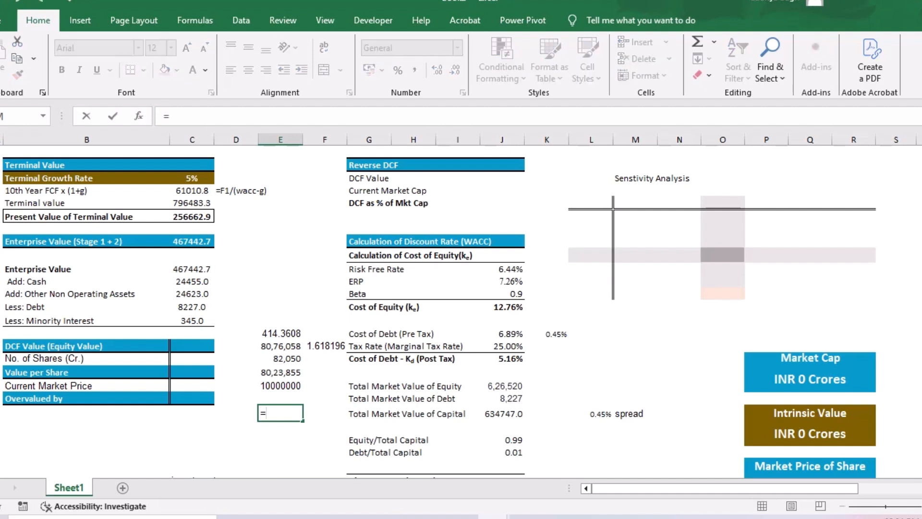
{"action": "key", "text": "Up"}
{"action": "key", "text": "Up"}
{"action": "key", "text": "Up"}
{"action": "key", "text": "Up"}
{"action": "key", "text": "Up"}
{"action": "key", "text": "Up"}
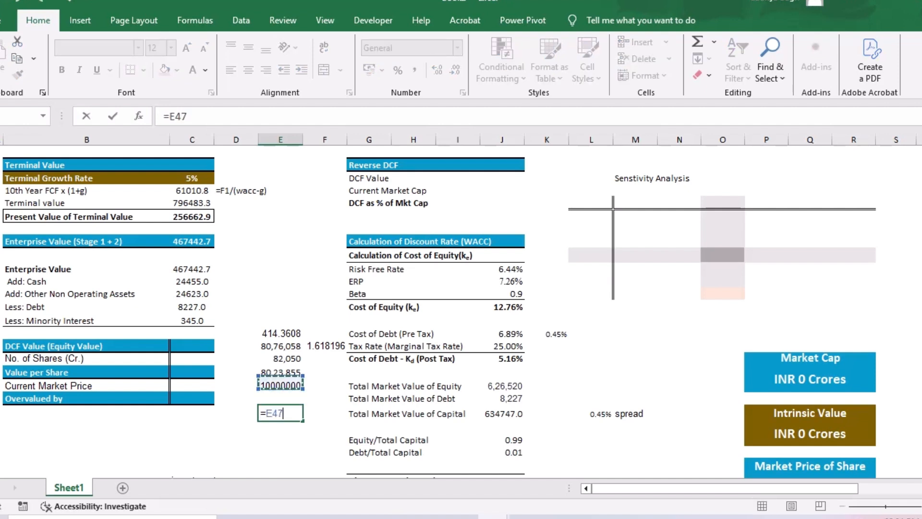
{"action": "type", "text": "+"}
{"action": "key", "text": "Up"}
{"action": "key", "text": "Up"}
{"action": "key", "text": "Up"}
{"action": "key", "text": "Up"}
{"action": "key", "text": "Up"}
{"action": "key", "text": "Right"}
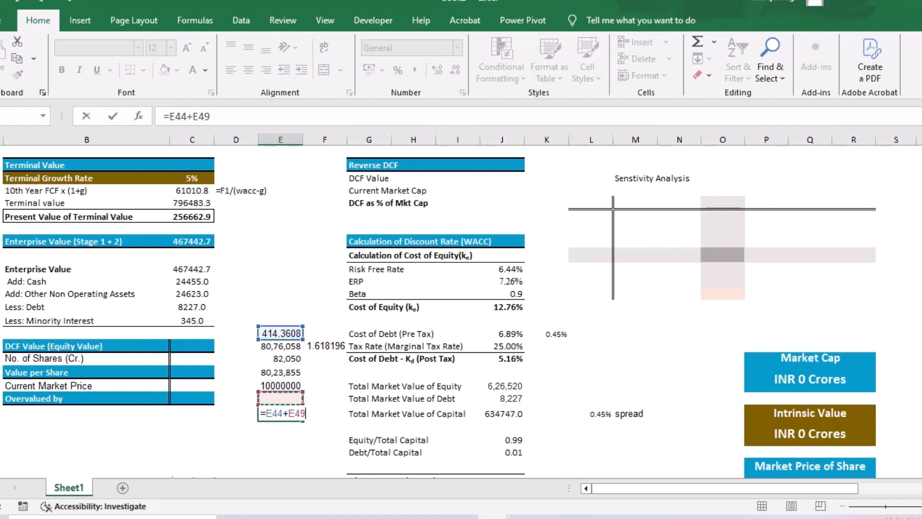
{"action": "key", "text": "Return"}
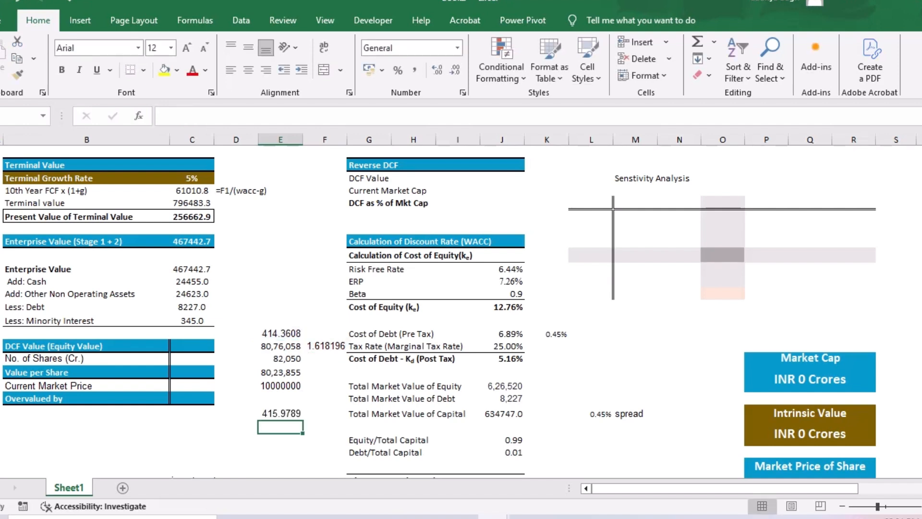
- Link the No. of Shares (Cr.) cell C46 to the combined share count with =E50
{"action": "left_click", "coordinate": [191, 358]}
{"action": "type", "text": "="}
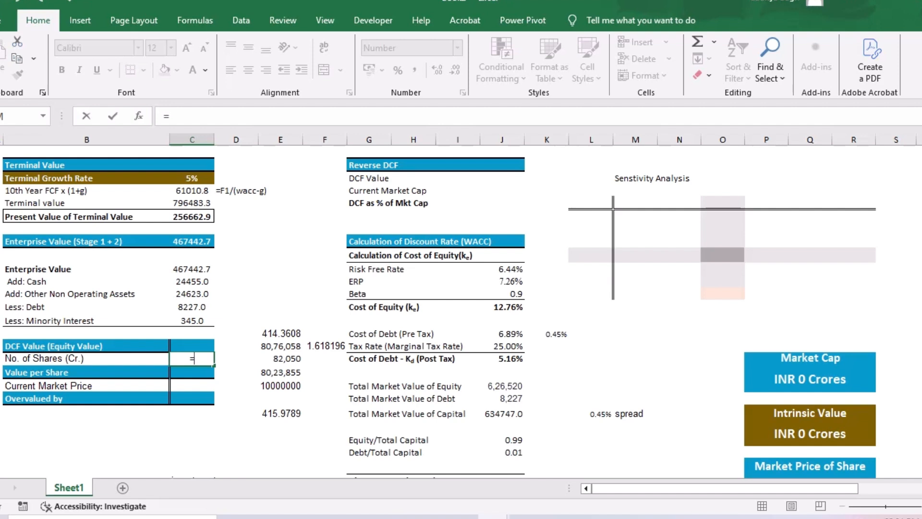
{"action": "left_click", "coordinate": [281, 413]}
{"action": "key", "text": "Return"}
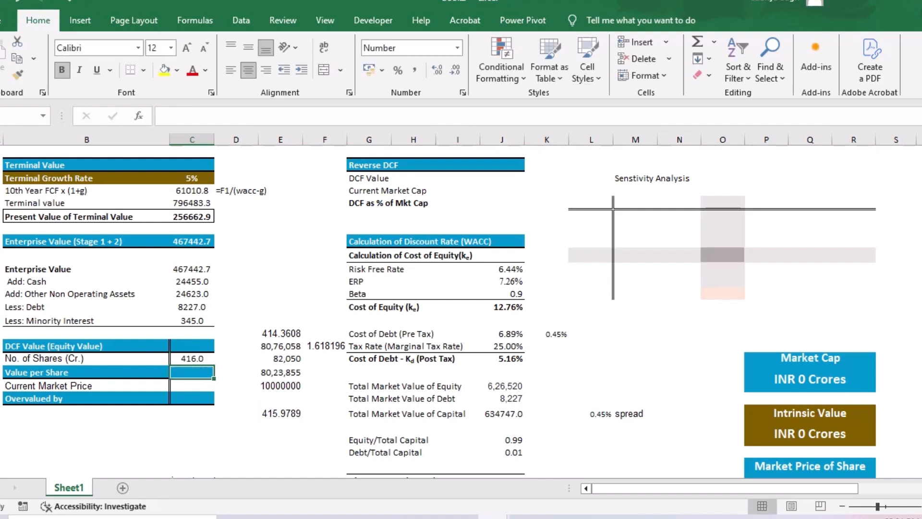
- Calculate the DCF equity value in C45 as enterprise value plus cash and non-operating assets, less debt and minority interest, with =C39+C40+C41-C42-C43
{"action": "key", "text": "Up"}
{"action": "key", "text": "Up"}
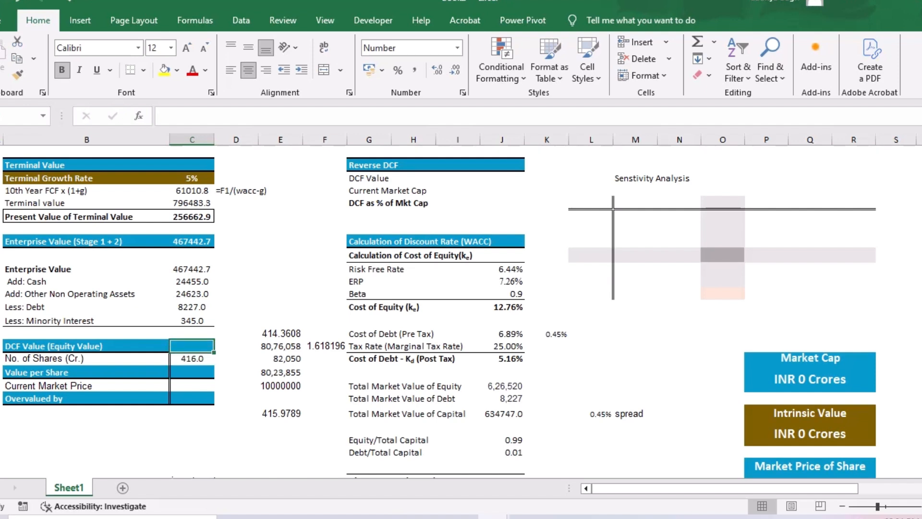
{"action": "key", "text": "F2"}
{"action": "type", "text": "="}
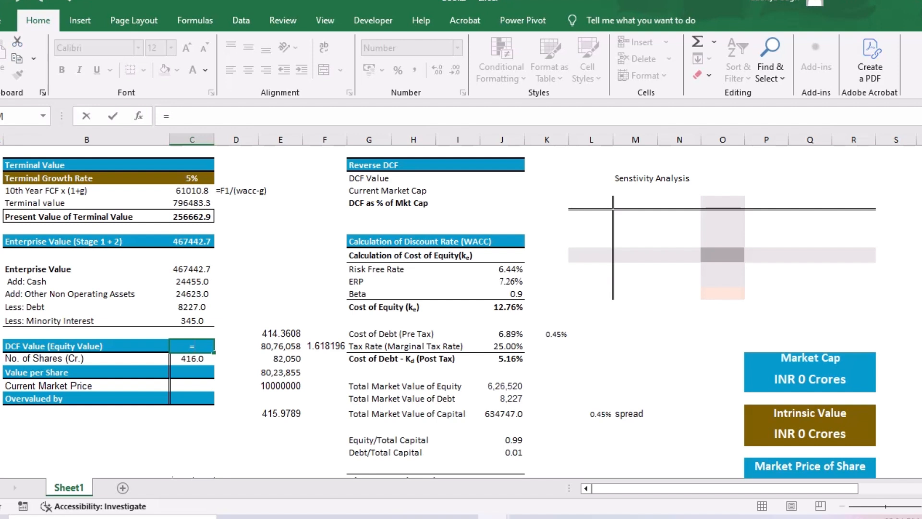
{"action": "key", "text": "Up"}
{"action": "key", "text": "Up"}
{"action": "key", "text": "Up"}
{"action": "key", "text": "Up"}
{"action": "key", "text": "Up"}
{"action": "key", "text": "Up"}
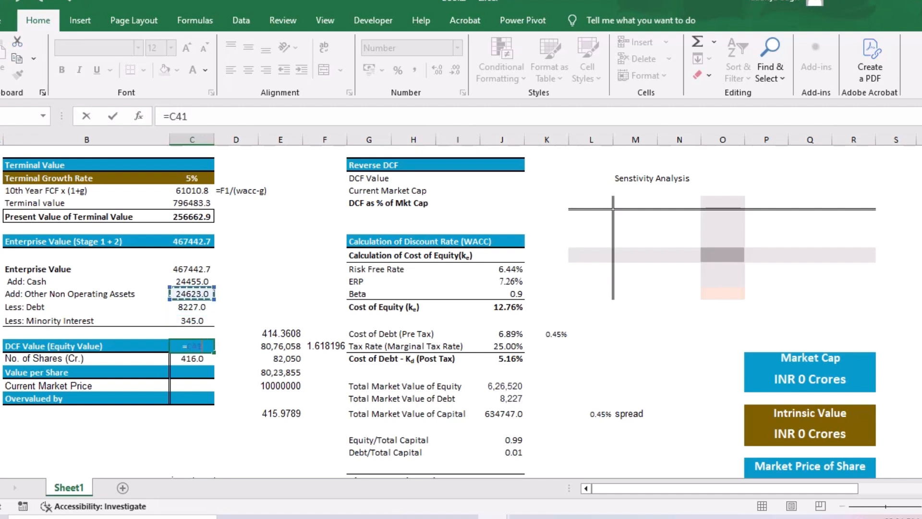
{"action": "type", "text": "+"}
{"action": "key", "text": "Up"}
{"action": "key", "text": "Up"}
{"action": "key", "text": "Up"}
{"action": "key", "text": "Up"}
{"action": "key", "text": "Up"}
{"action": "key", "text": "Up"}
{"action": "key", "text": "Up"}
{"action": "key", "text": "Down"}
{"action": "key", "text": "Down"}
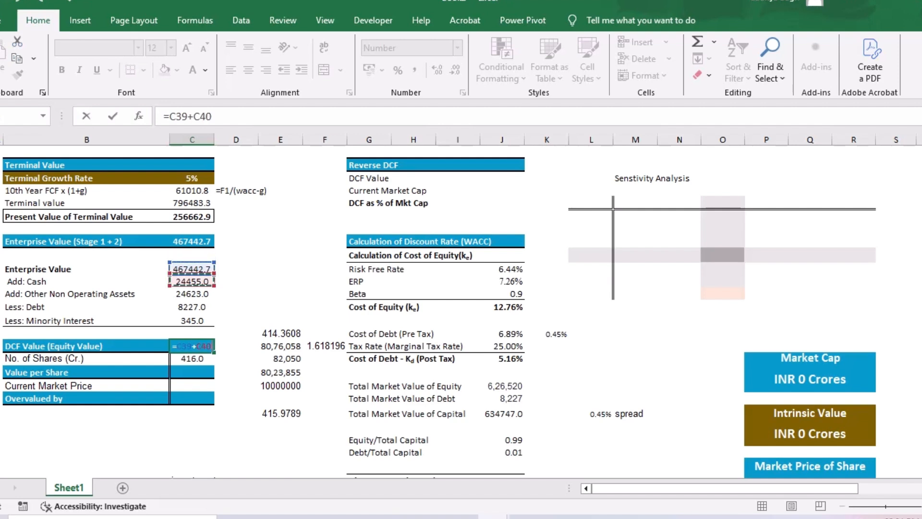
{"action": "type", "text": "+"}
{"action": "key", "text": "Up"}
{"action": "key", "text": "Up"}
{"action": "key", "text": "Up"}
{"action": "key", "text": "Up"}
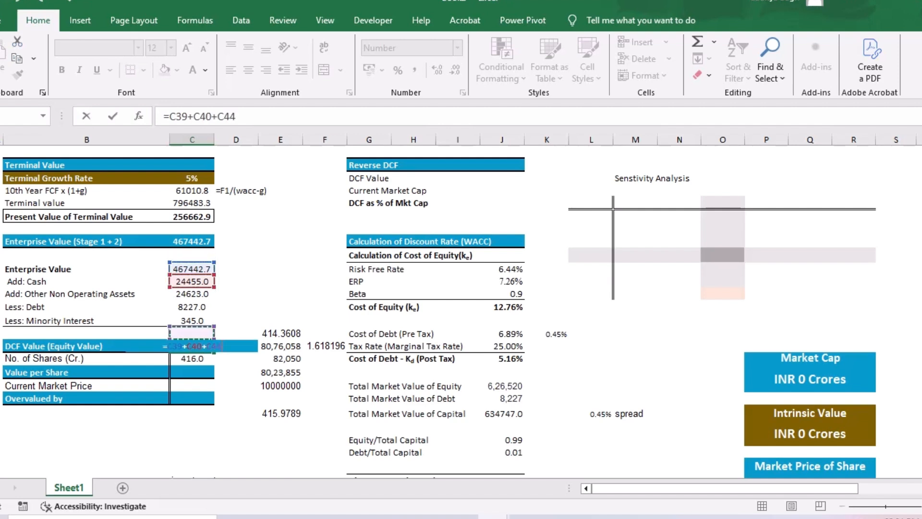
{"action": "type", "text": "-"}
{"action": "key", "text": "Up"}
{"action": "key", "text": "Up"}
{"action": "key", "text": "Up"}
{"action": "type", "text": "-"}
{"action": "key", "text": "Up"}
{"action": "key", "text": "Up"}
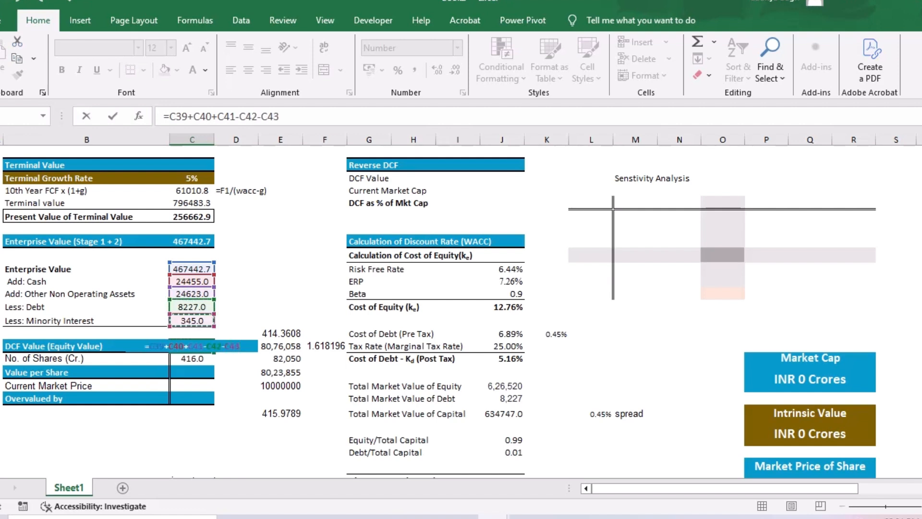
{"action": "key", "text": "Return"}
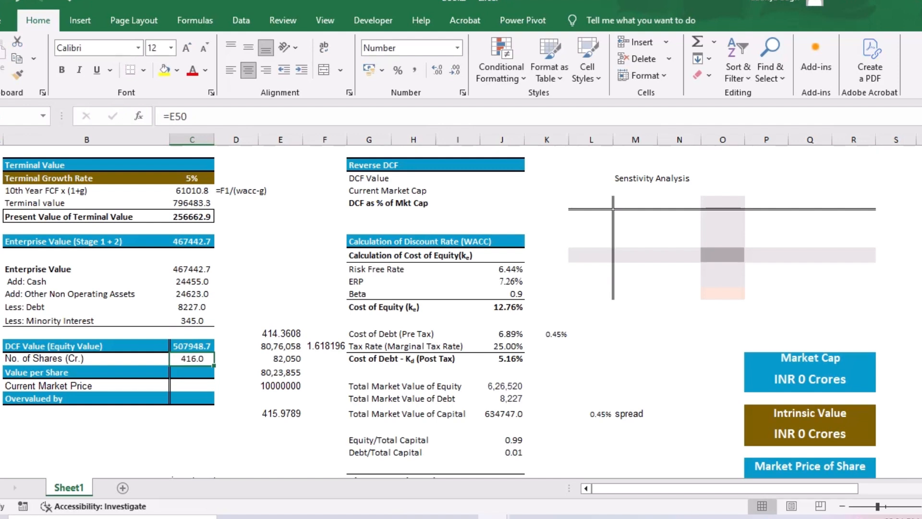
- Review the share-count workings beside the equity value block and the free cash flow forecast above it
{"action": "left_click_drag", "start_coordinate": [236, 320], "coordinate": [324, 430]}
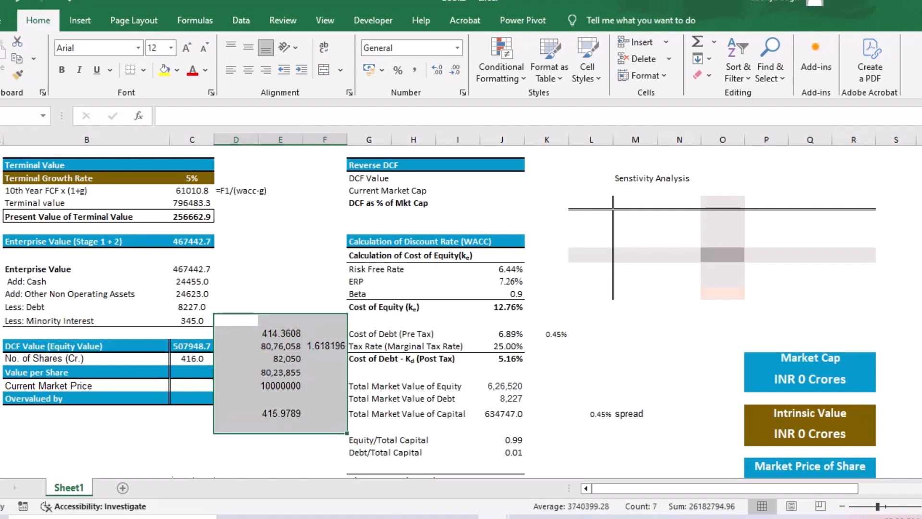
{"action": "left_click", "coordinate": [280, 255]}
{"action": "left_click_drag", "start_coordinate": [280, 333], "coordinate": [281, 413]}
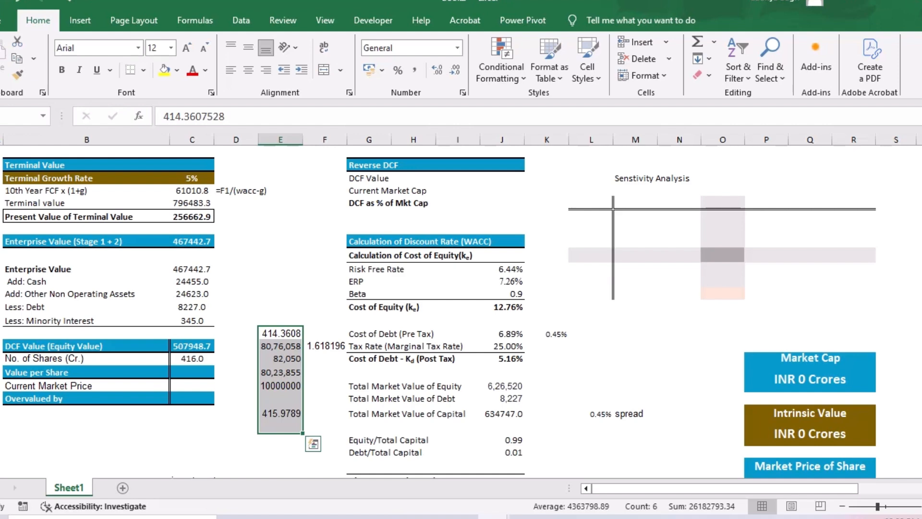
{"action": "scroll", "coordinate": [458, 310], "scroll_direction": "up", "scroll_amount": 7}
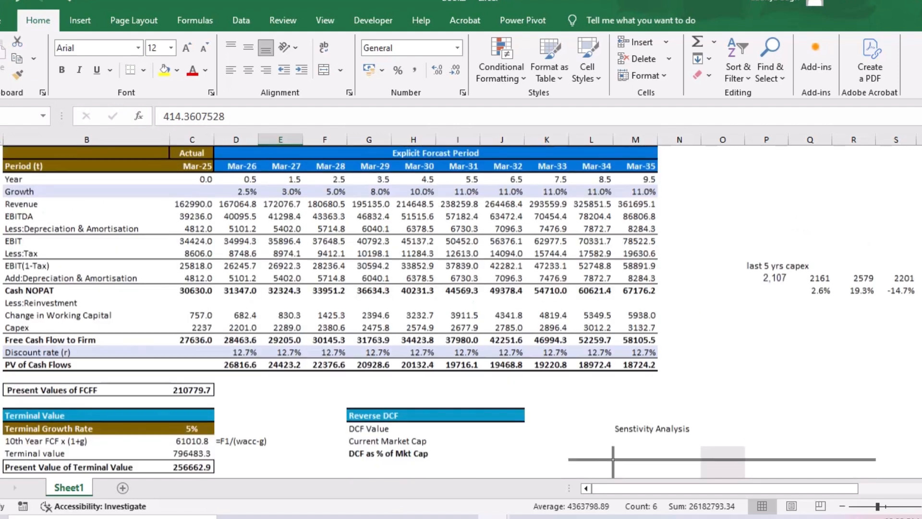
{"action": "scroll", "coordinate": [458, 310], "scroll_direction": "down", "scroll_amount": 5}
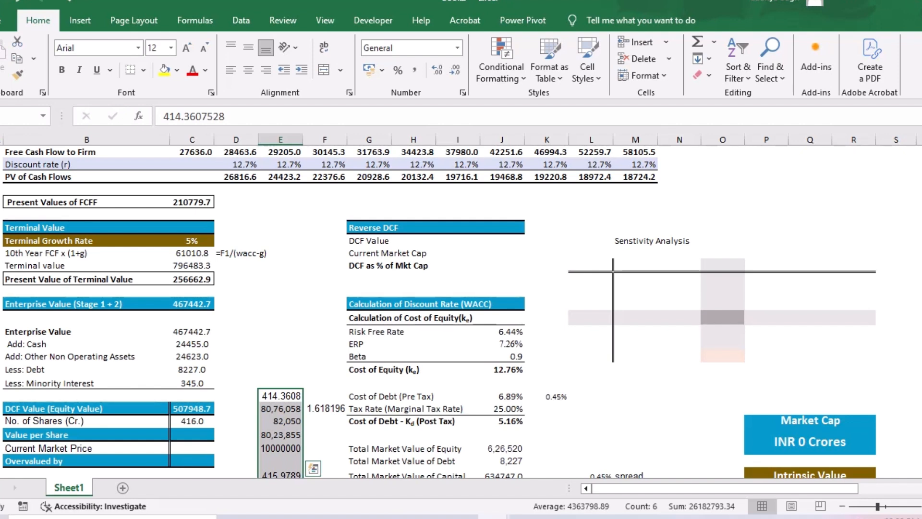
{"action": "scroll", "coordinate": [439, 311], "scroll_direction": "down", "scroll_amount": 1}
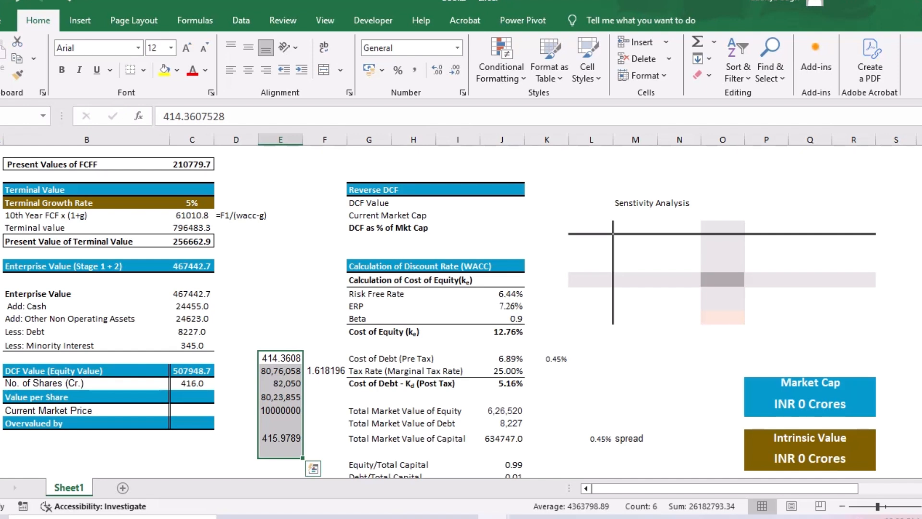
{"action": "left_click_drag", "start_coordinate": [235, 346], "coordinate": [325, 438]}
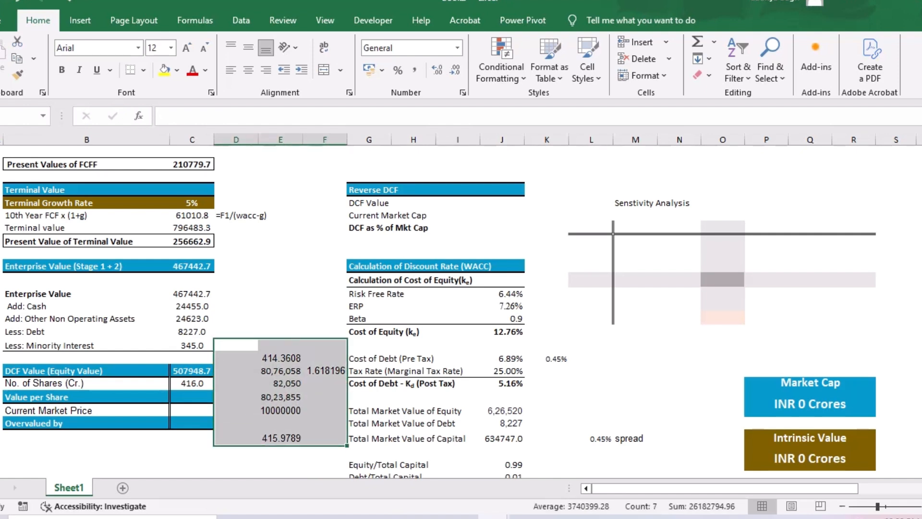
{"action": "left_click", "coordinate": [280, 280]}
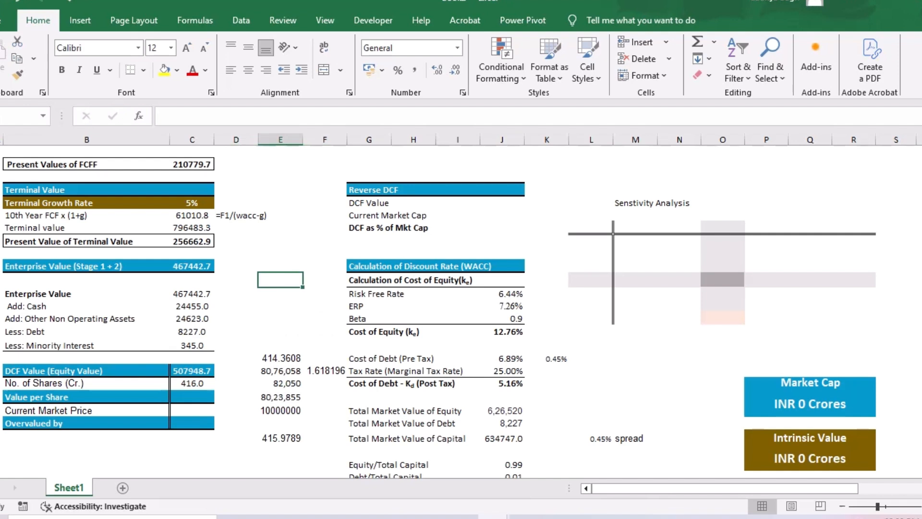
{"action": "left_click_drag", "start_coordinate": [280, 359], "coordinate": [280, 410]}
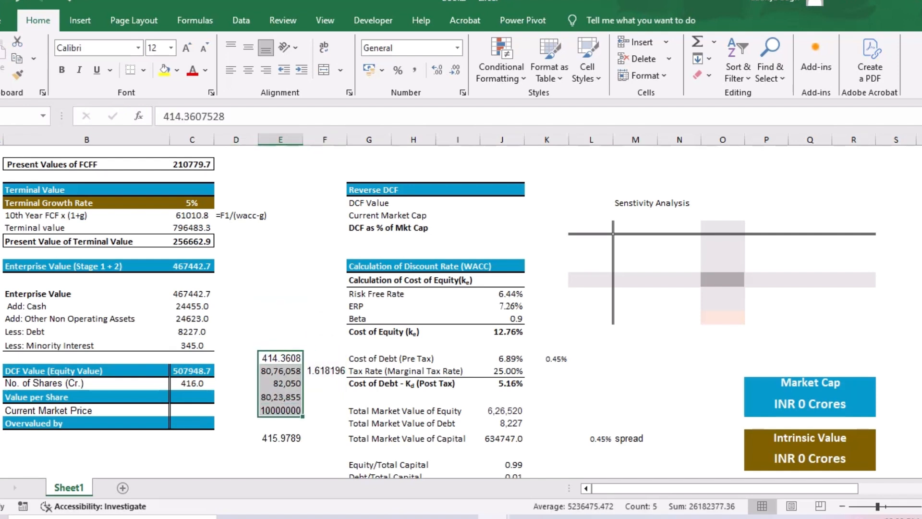
- Copy the combined share count from E50 and paste it into E51 as a value only
{"action": "left_click", "coordinate": [280, 438]}
{"action": "key", "text": "ctrl+c"}
{"action": "key", "text": "Down"}
{"action": "key", "text": "ctrl+alt+v"}
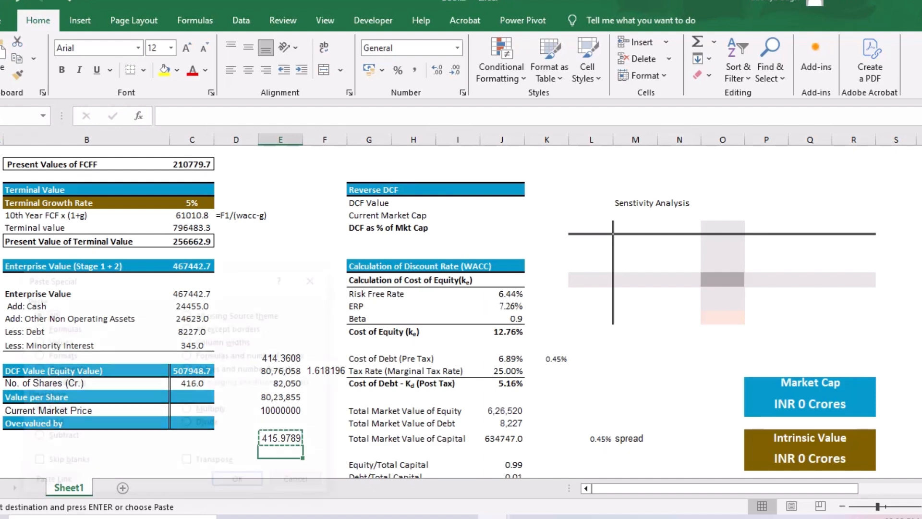
{"action": "key", "text": "v"}
{"action": "key", "text": "Return"}
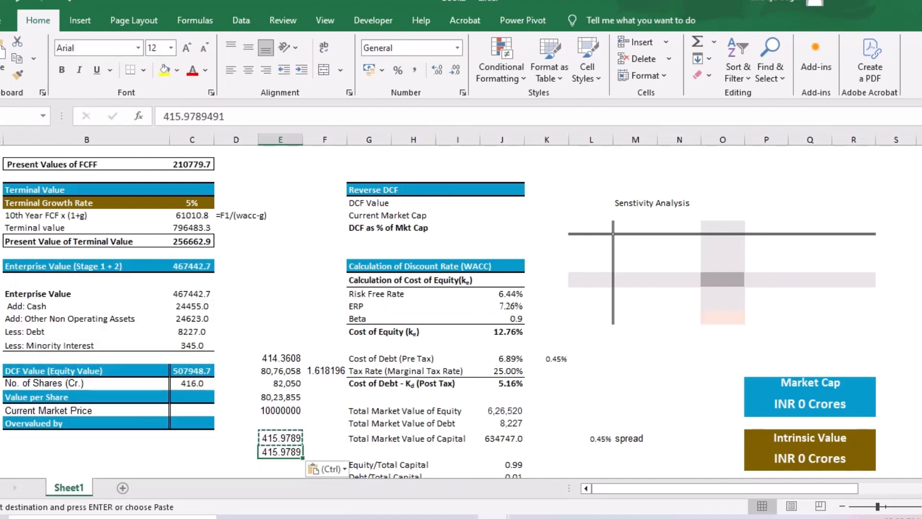
- Clear the share-count workings in D42:F49 and check the No. of Shares formula
{"action": "left_click_drag", "start_coordinate": [236, 331], "coordinate": [325, 423]}
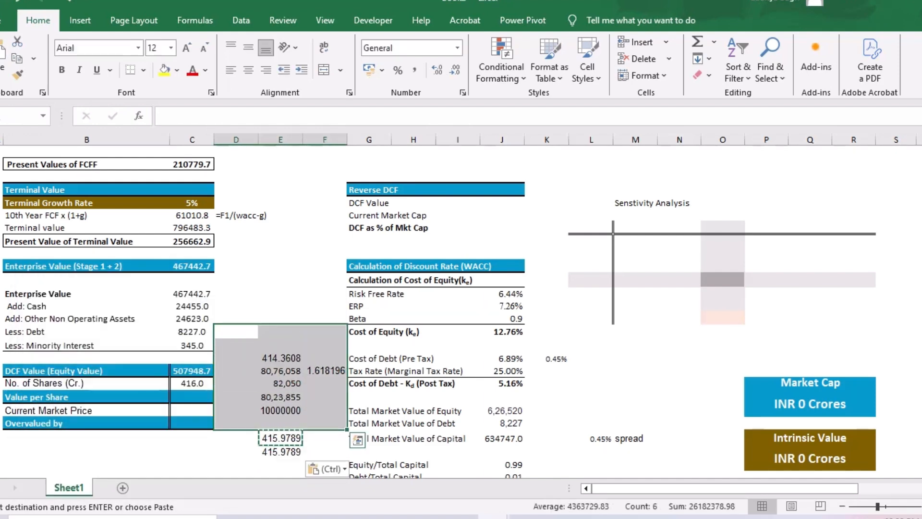
{"action": "key", "text": "Delete"}
{"action": "left_click", "coordinate": [281, 307]}
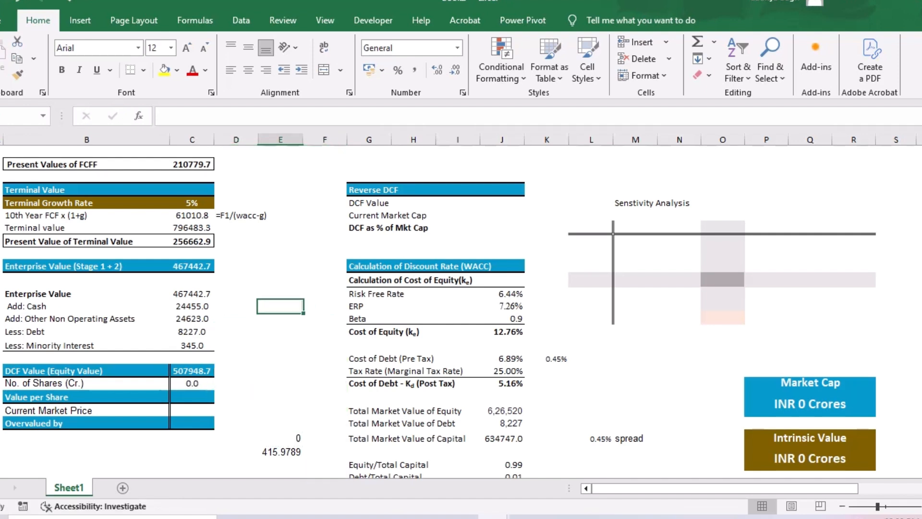
{"action": "left_click", "coordinate": [192, 384]}
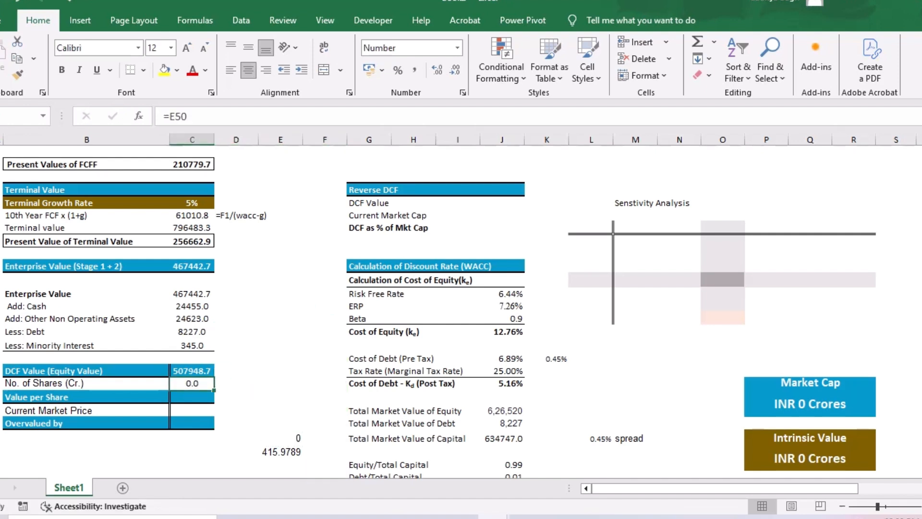
- Link the No. of Shares (Cr.) cell C46 to the pasted share count with =E51
{"action": "type", "text": "="}
{"action": "key", "text": "Down"}
{"action": "key", "text": "Down"}
{"action": "key", "text": "Down"}
{"action": "key", "text": "Down"}
{"action": "key", "text": "Down"}
{"action": "key", "text": "Right"}
{"action": "key", "text": "Right"}
{"action": "key", "text": "Return"}
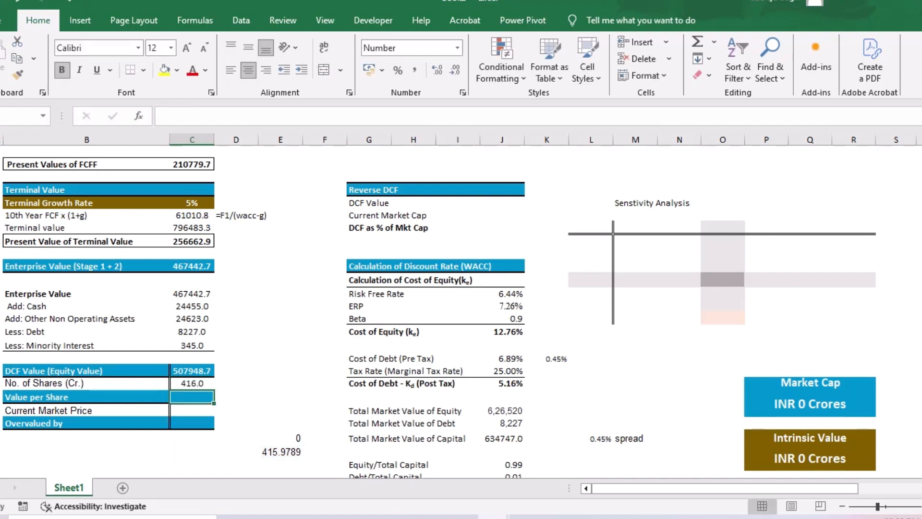
- Calculate the Value per Share in C47 as equity value divided by number of shares, with =C45/C46
{"action": "type", "text": "="}
{"action": "key", "text": "Up"}
{"action": "key", "text": "Up"}
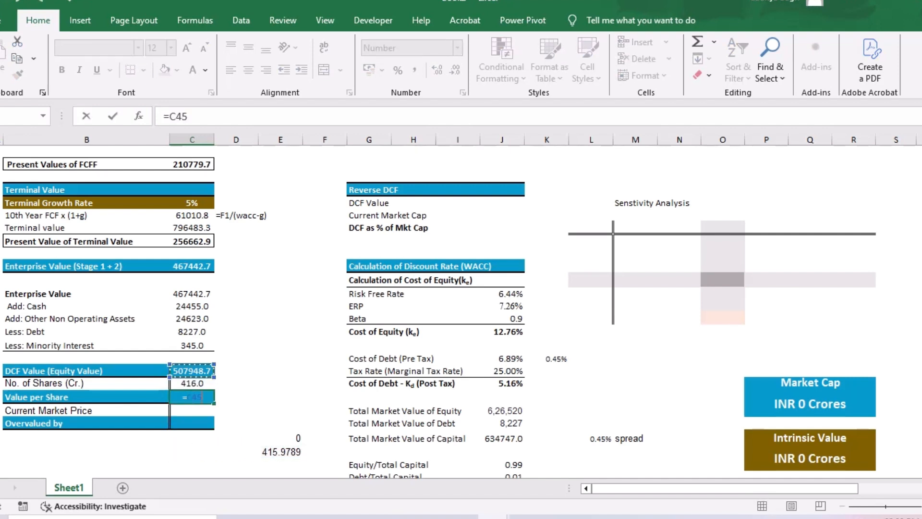
{"action": "type", "text": "/"}
{"action": "key", "text": "Up"}
{"action": "key", "text": "Return"}
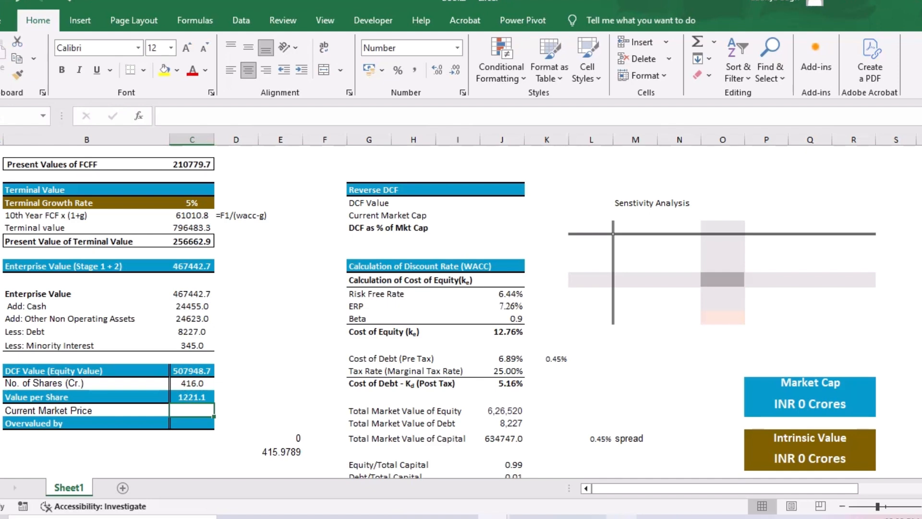
- Switch to the Infosys page on Screener and copy the current share price of 1,508
{"action": "left_click", "coordinate": [622, 517]}
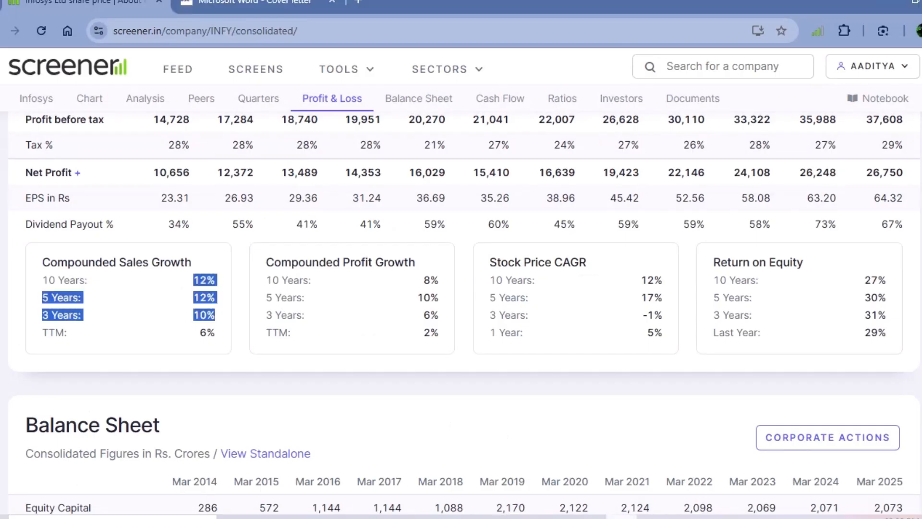
{"action": "scroll", "coordinate": [461, 288], "scroll_direction": "up", "scroll_amount": 20}
{"action": "scroll", "coordinate": [461, 288], "scroll_direction": "up", "scroll_amount": 8}
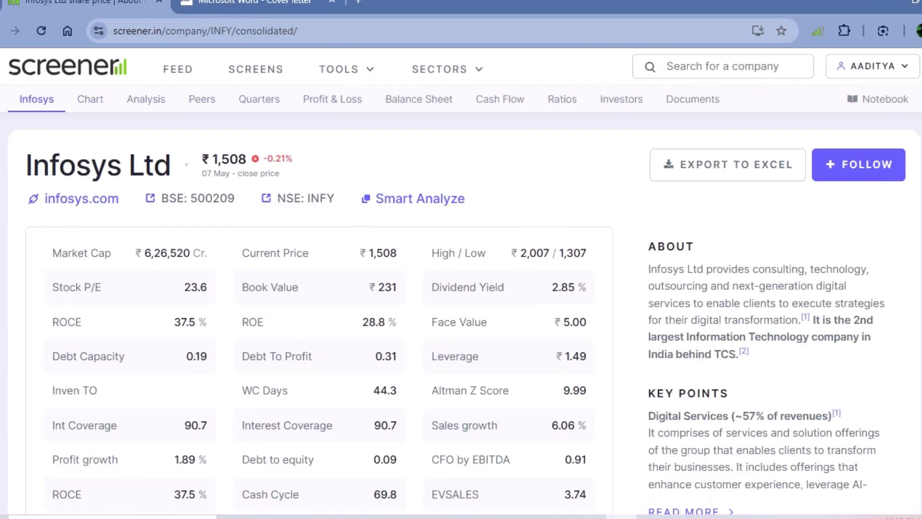
{"action": "left_click_drag", "start_coordinate": [217, 159], "coordinate": [238, 159]}
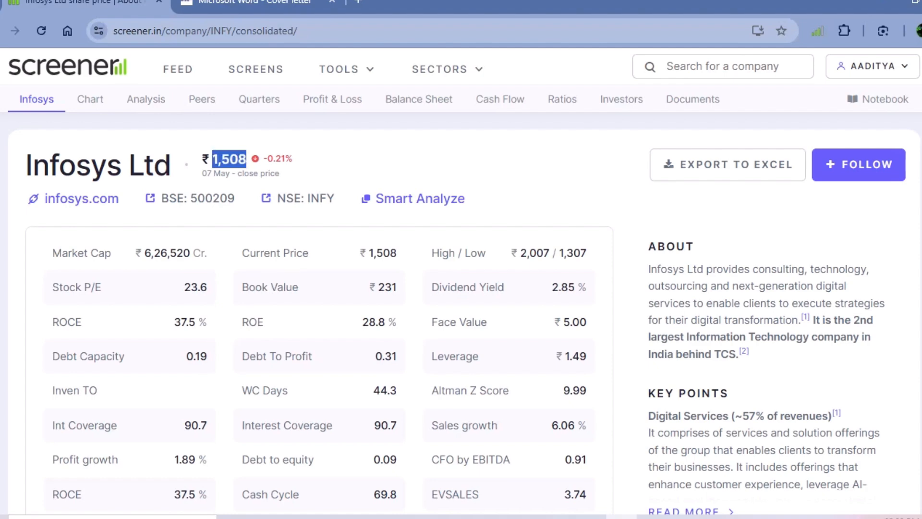
{"action": "scroll", "coordinate": [460, 288], "scroll_direction": "down", "scroll_amount": 10}
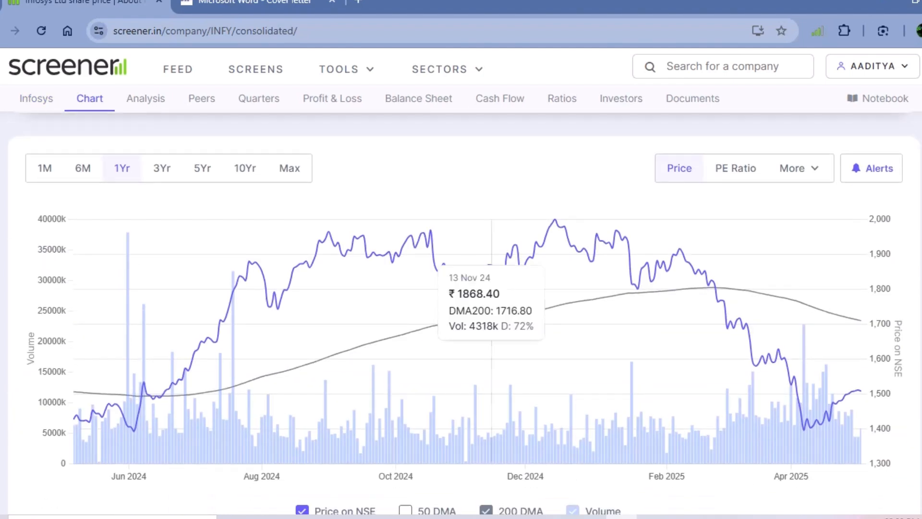
{"action": "scroll", "coordinate": [461, 288], "scroll_direction": "up", "scroll_amount": 10}
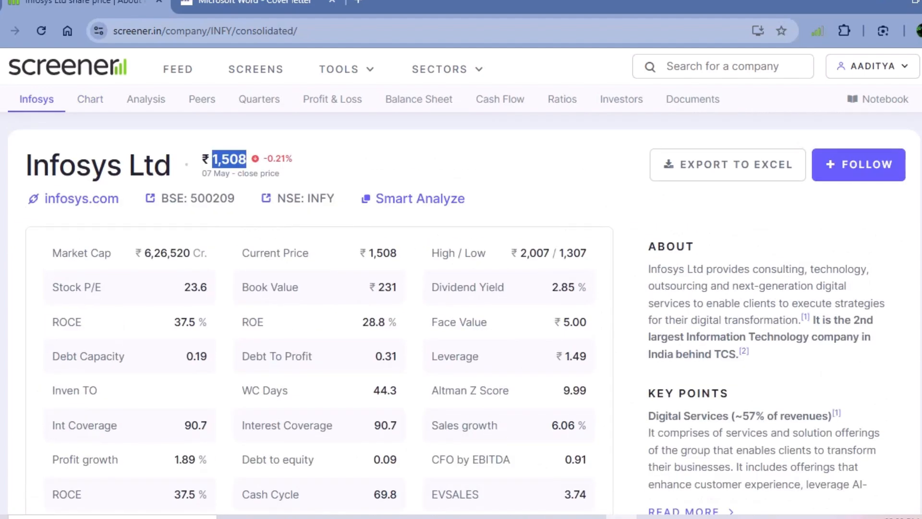
- Return to the Excel model and paste 1508 as the Current Market Price in C48, matching the destination formatting
{"action": "key", "text": "alt+Tab"}
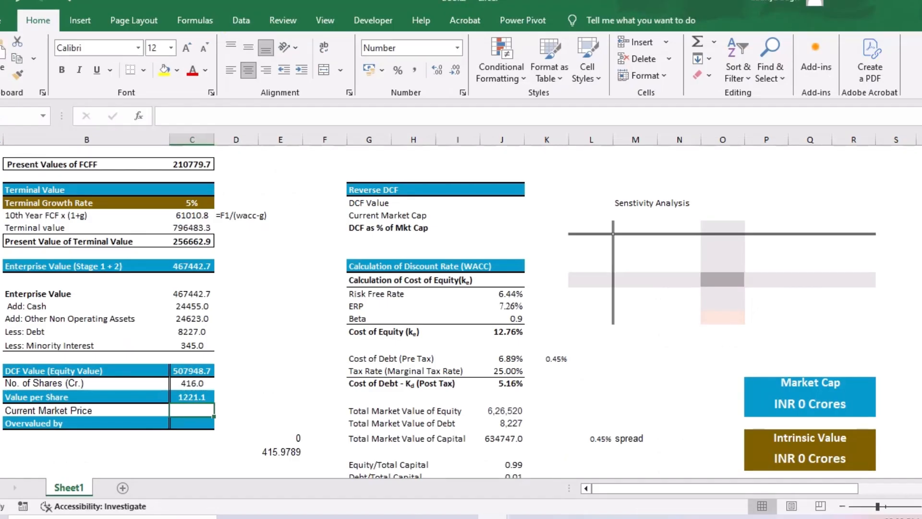
{"action": "key", "text": "ctrl+v"}
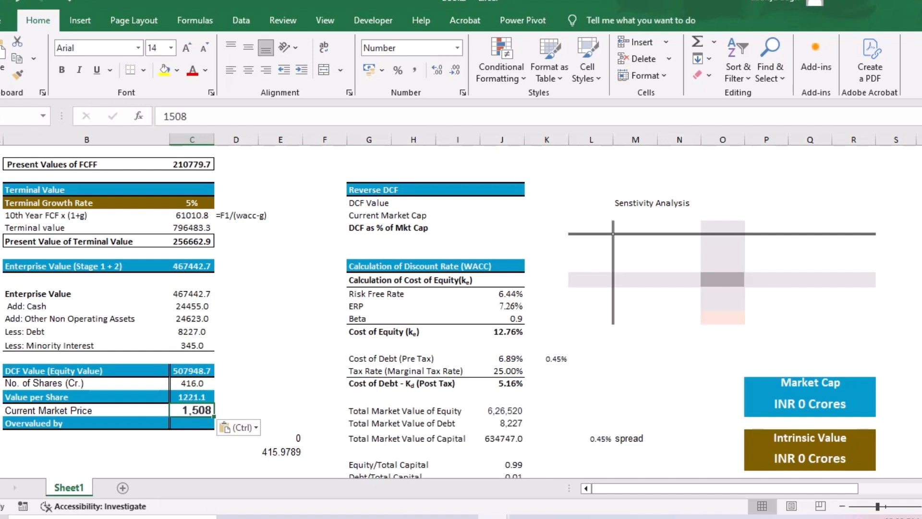
{"action": "key", "text": "ctrl"}
{"action": "key", "text": "m"}
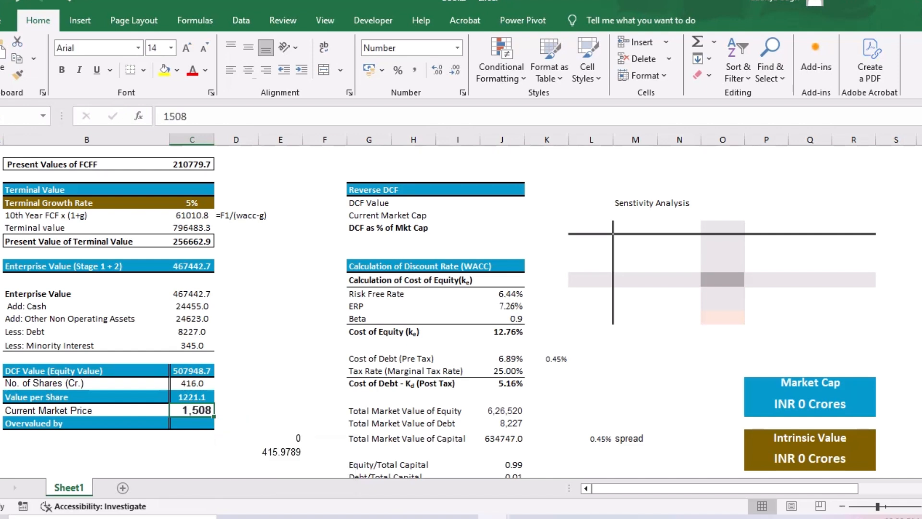
{"action": "key", "text": "Return"}
- Calculate the Overvalued by percentage in C49 as market price over value per share minus one, with =C48/C47-1
{"action": "type", "text": "="}
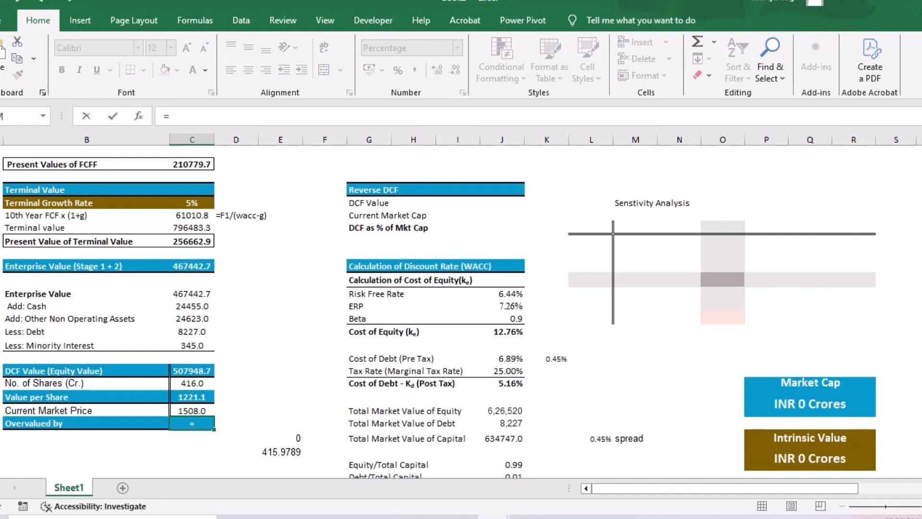
{"action": "key", "text": "Up"}
{"action": "key", "text": "Up"}
{"action": "key", "text": "Down"}
{"action": "type", "text": "/"}
{"action": "key", "text": "Up"}
{"action": "key", "text": "Up"}
{"action": "type", "text": "-1"}
{"action": "key", "text": "Return"}
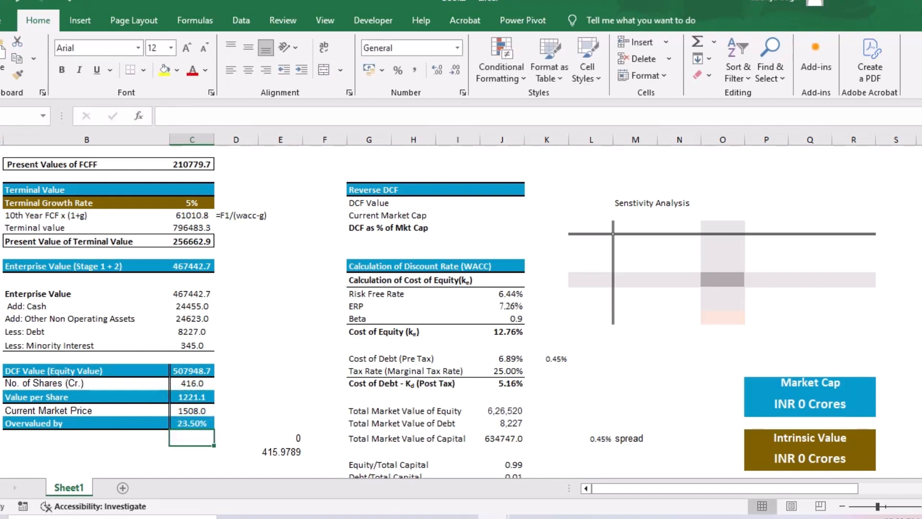
- In the Reverse DCF block, link DCF Value to the equity value in C45 and Current Market Cap to J48
{"action": "left_click_drag", "start_coordinate": [368, 190], "coordinate": [501, 253]}
{"action": "left_click", "coordinate": [502, 202]}
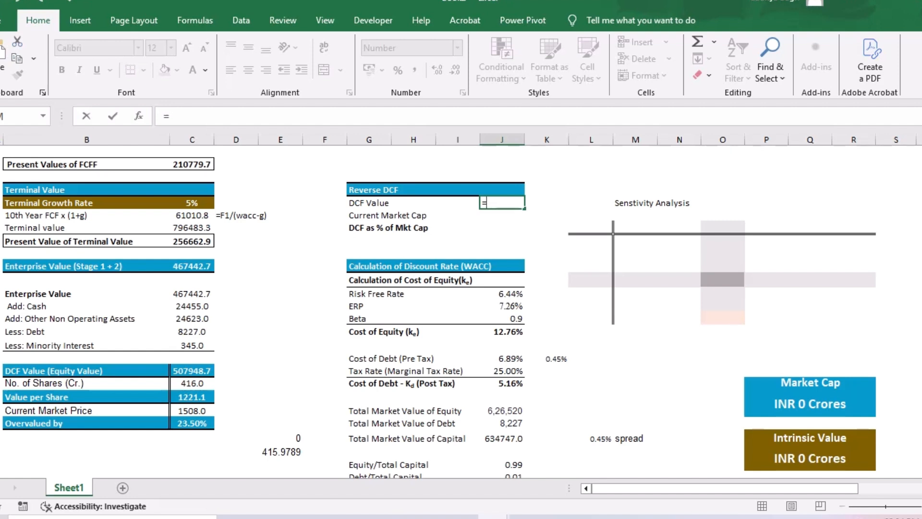
{"action": "left_click", "coordinate": [192, 371]}
{"action": "key", "text": "Return"}
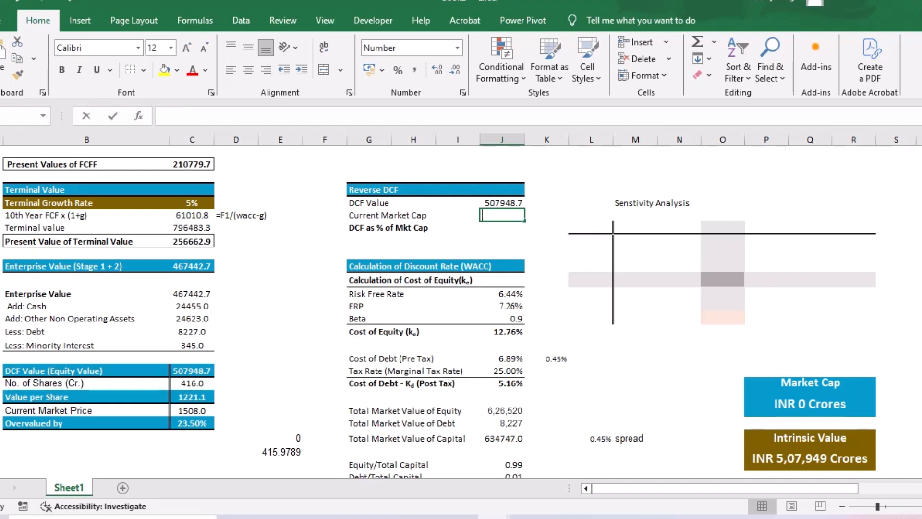
{"action": "type", "text": "="}
{"action": "left_click", "coordinate": [504, 410]}
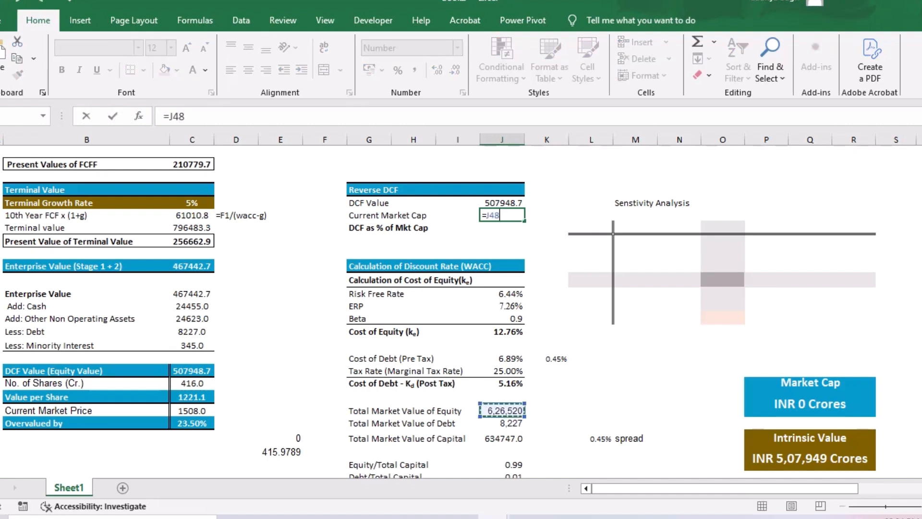
{"action": "key", "text": "Return"}
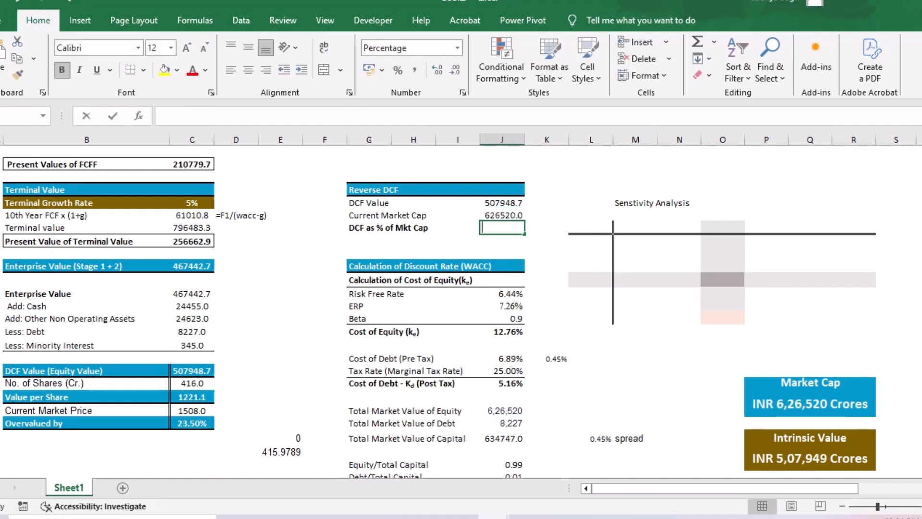
- Calculate DCF as % of Mkt Cap in J34 with =J32/J33
{"action": "type", "text": "="}
{"action": "key", "text": "Up"}
{"action": "key", "text": "Up"}
{"action": "type", "text": "/"}
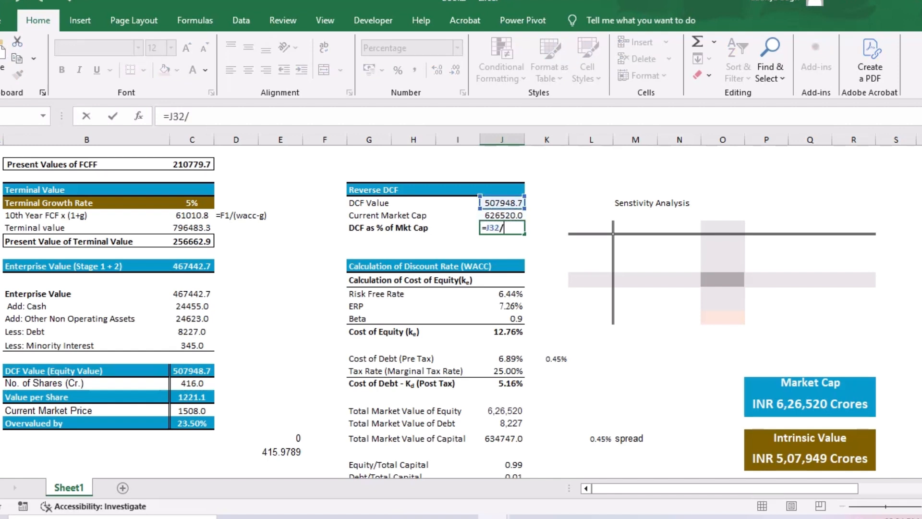
{"action": "key", "text": "Up"}
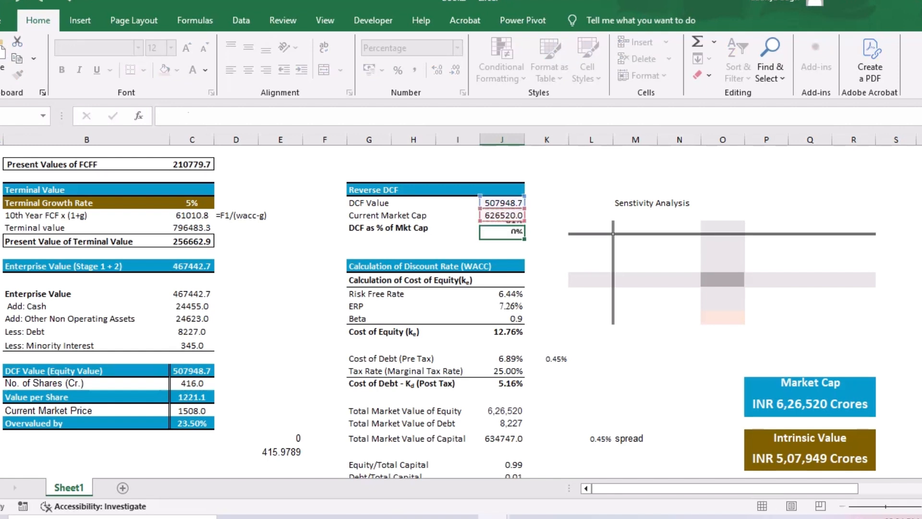
{"action": "key", "text": "Return"}
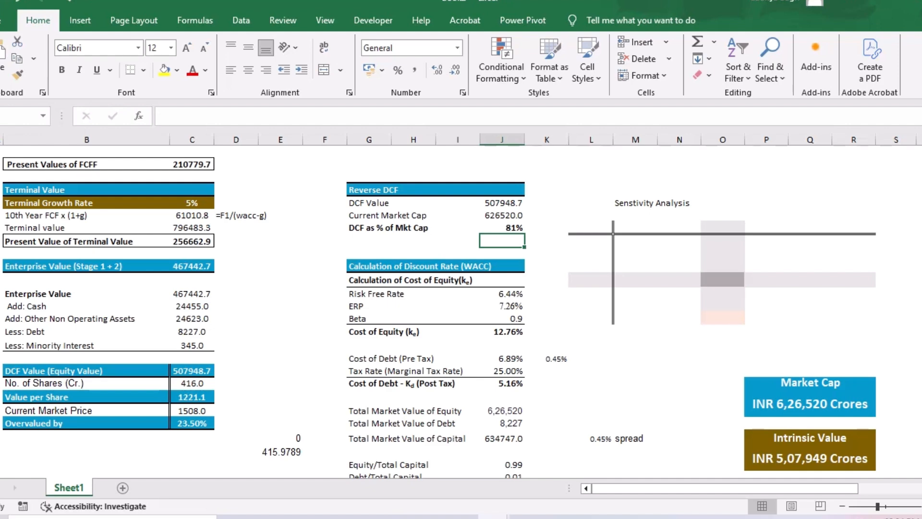
- Review the whole DCF sheet, from the forecast and key assumptions to the working capital table and valuation summary boxes
{"action": "scroll", "coordinate": [461, 312], "scroll_direction": "down", "scroll_amount": 1}
{"action": "scroll", "coordinate": [460, 312], "scroll_direction": "up", "scroll_amount": 2}
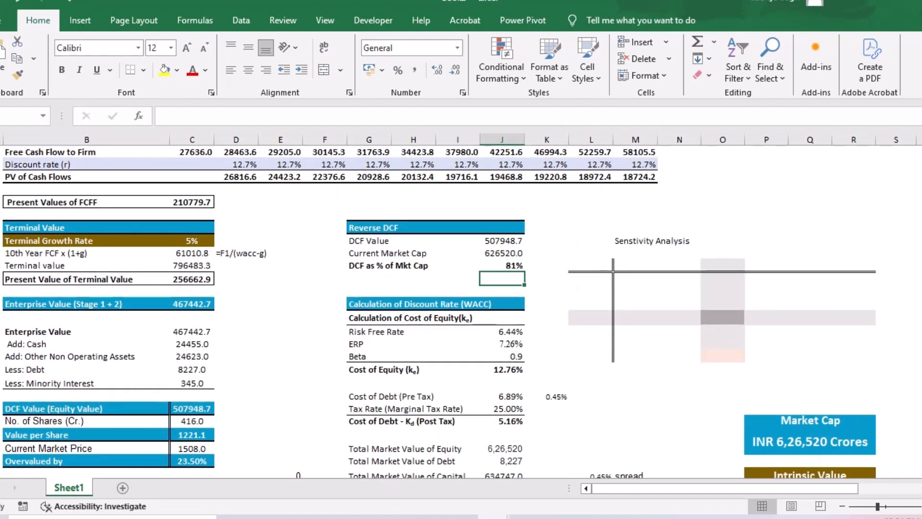
{"action": "scroll", "coordinate": [461, 312], "scroll_direction": "down", "scroll_amount": 6}
{"action": "scroll", "coordinate": [460, 312], "scroll_direction": "down", "scroll_amount": 4}
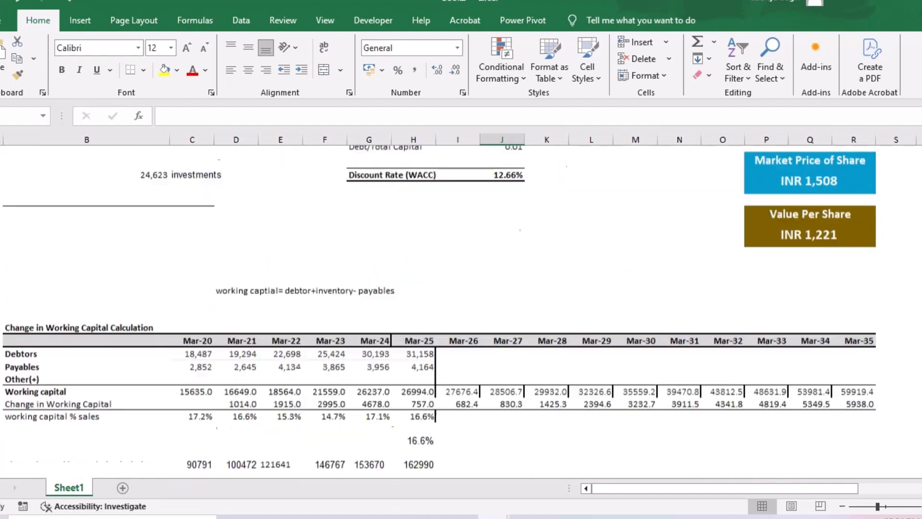
{"action": "scroll", "coordinate": [461, 312], "scroll_direction": "up", "scroll_amount": 4}
{"action": "scroll", "coordinate": [461, 312], "scroll_direction": "down", "scroll_amount": 4}
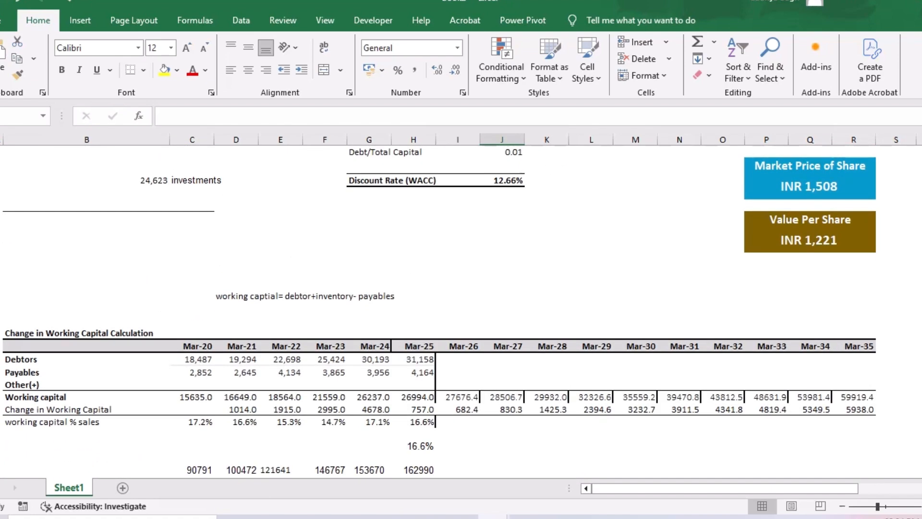
{"action": "scroll", "coordinate": [461, 312], "scroll_direction": "up", "scroll_amount": 15}
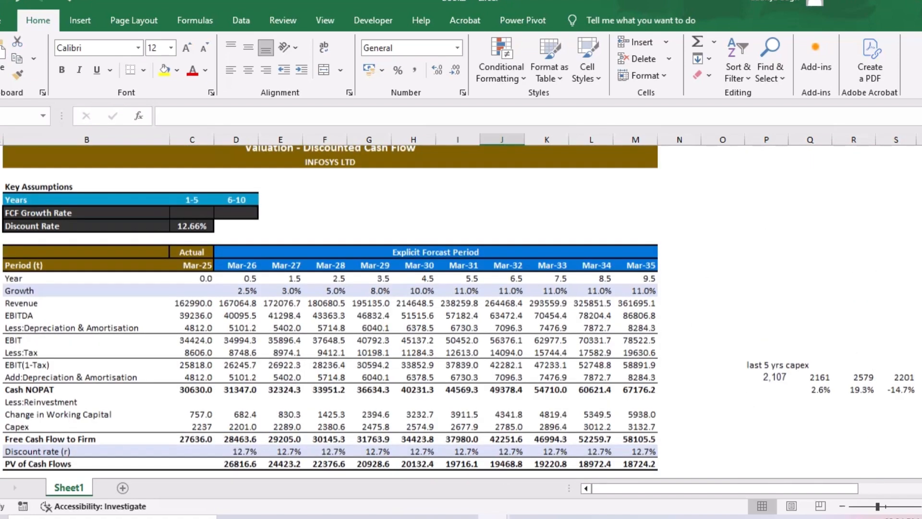
{"action": "scroll", "coordinate": [461, 312], "scroll_direction": "up", "scroll_amount": 1}
{"action": "scroll", "coordinate": [461, 312], "scroll_direction": "down", "scroll_amount": 1}
{"action": "scroll", "coordinate": [461, 312], "scroll_direction": "up", "scroll_amount": 1}
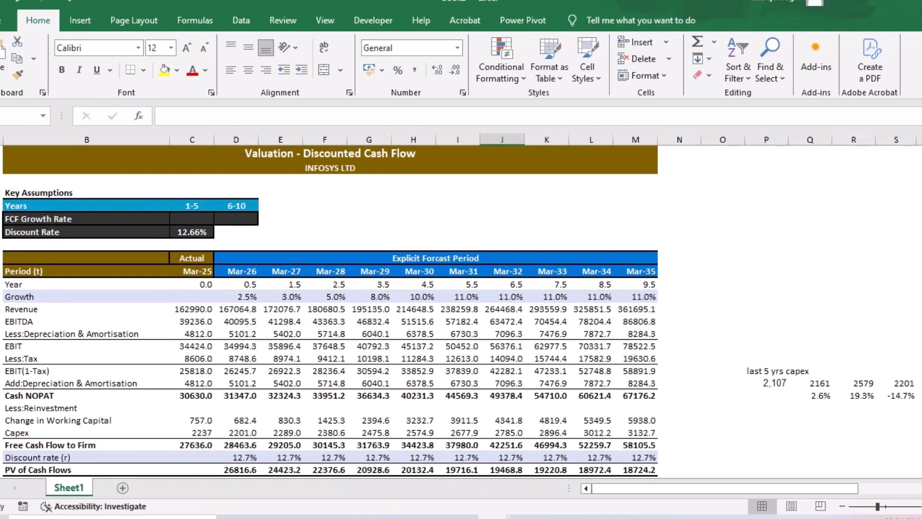
{"action": "scroll", "coordinate": [461, 312], "scroll_direction": "down", "scroll_amount": 8}
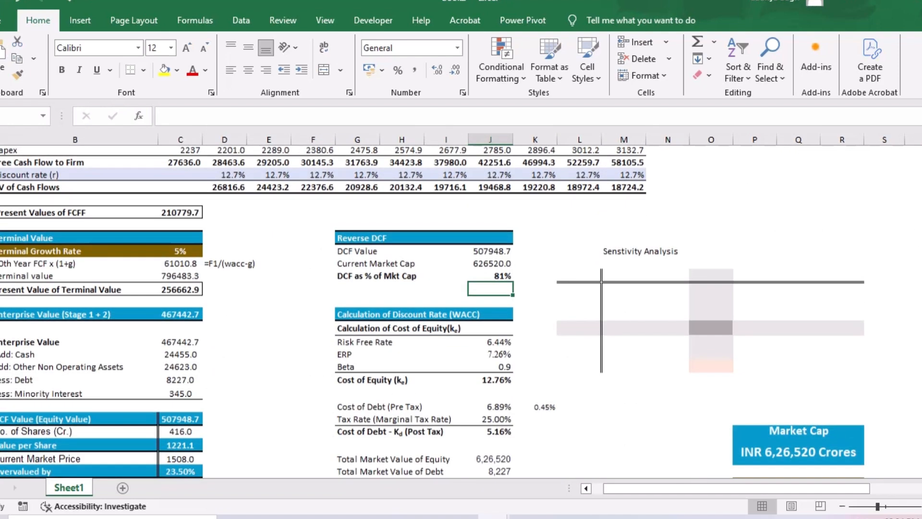
{"action": "scroll", "coordinate": [461, 312], "scroll_direction": "down", "scroll_amount": 1}
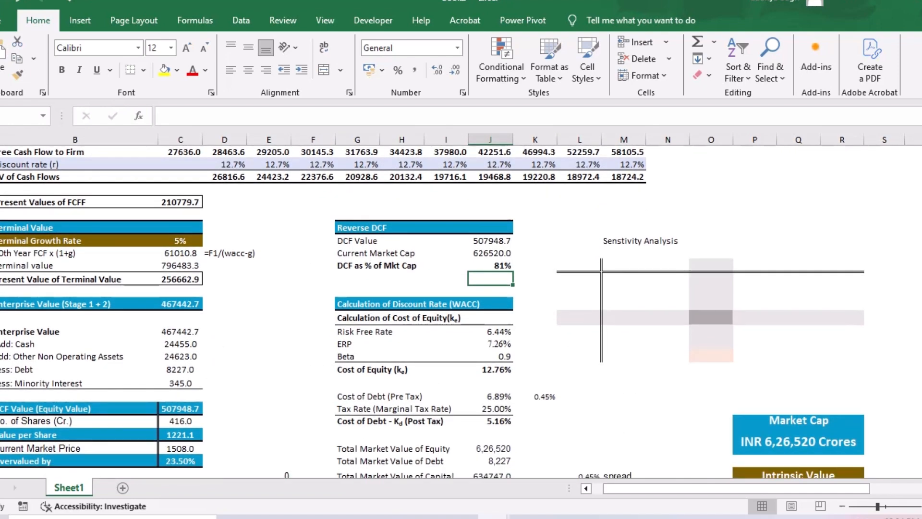
{"action": "scroll", "coordinate": [461, 312], "scroll_direction": "down", "scroll_amount": 2}
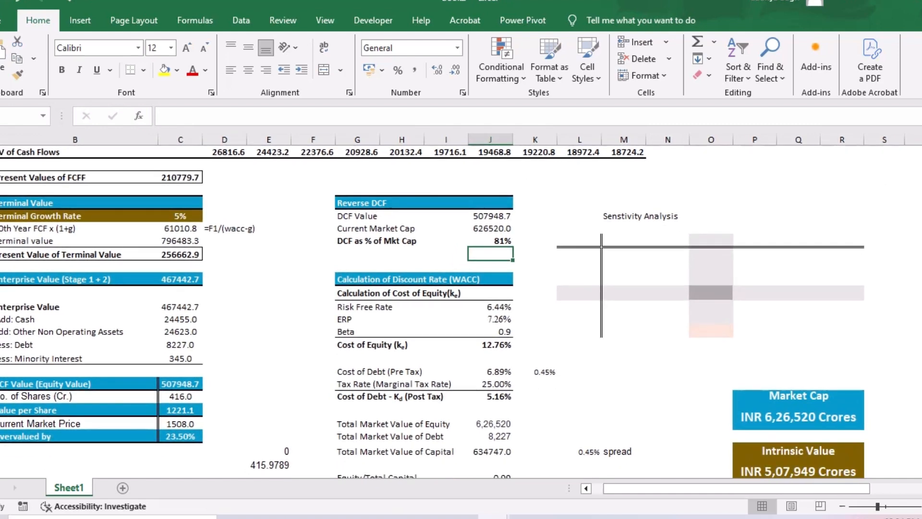
- Make the Senstivity Analysis heading above the empty sensitivity grid bold
{"action": "left_click_drag", "start_coordinate": [559, 224], "coordinate": [862, 349]}
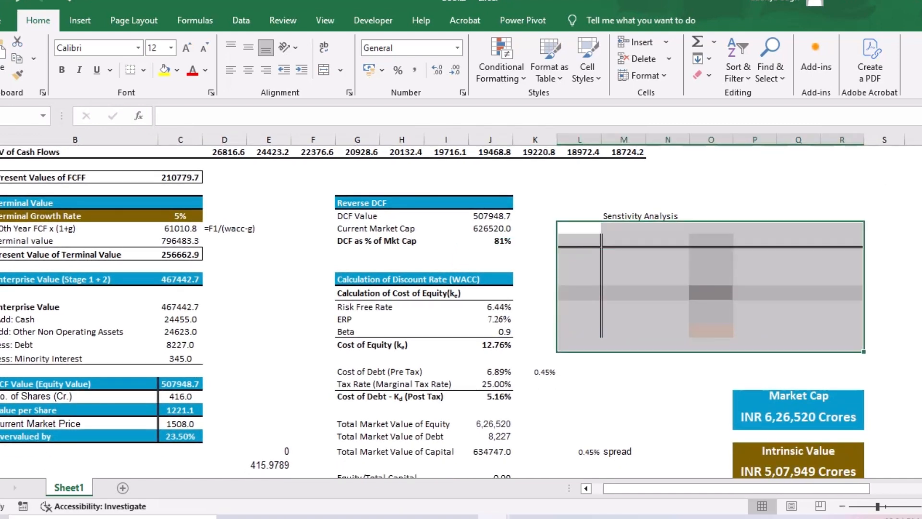
{"action": "left_click", "coordinate": [644, 216]}
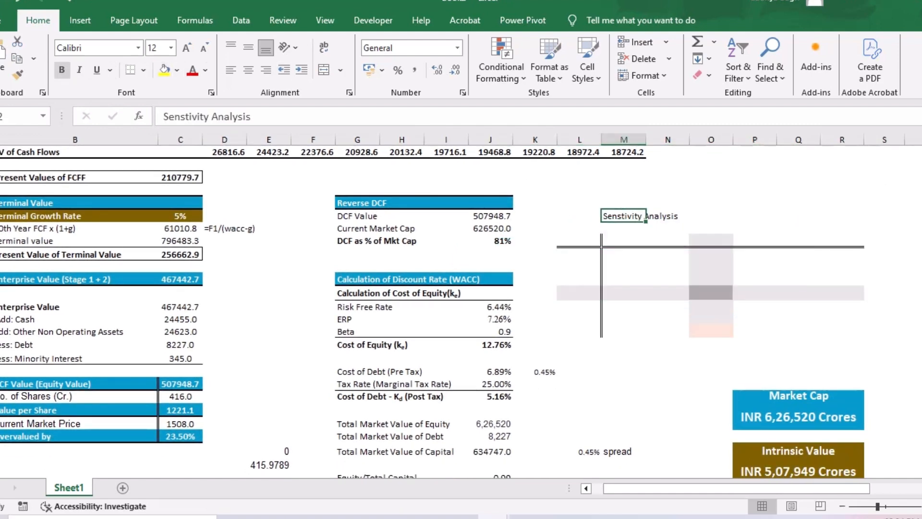
{"action": "left_click", "coordinate": [62, 69]}
- Link the sensitivity grid's corner cell L34 to the Value per Share with =C47
{"action": "left_click", "coordinate": [578, 240]}
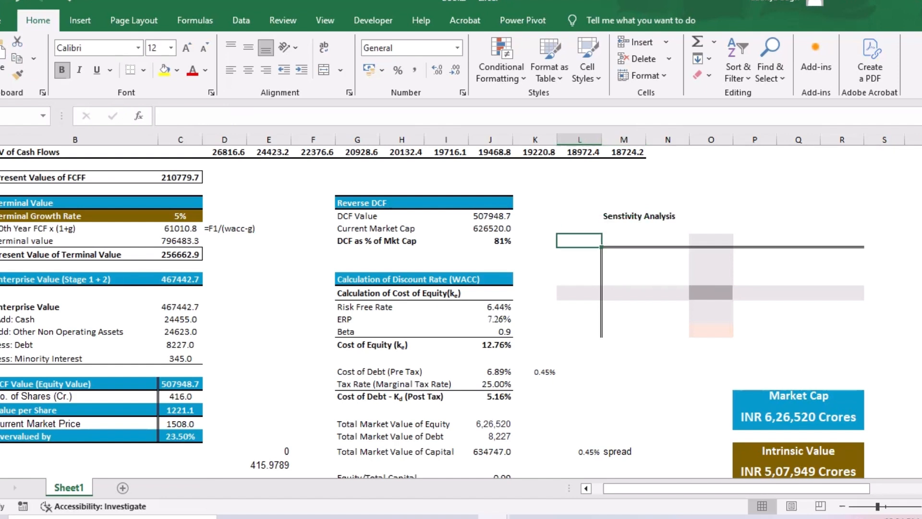
{"action": "type", "text": "="}
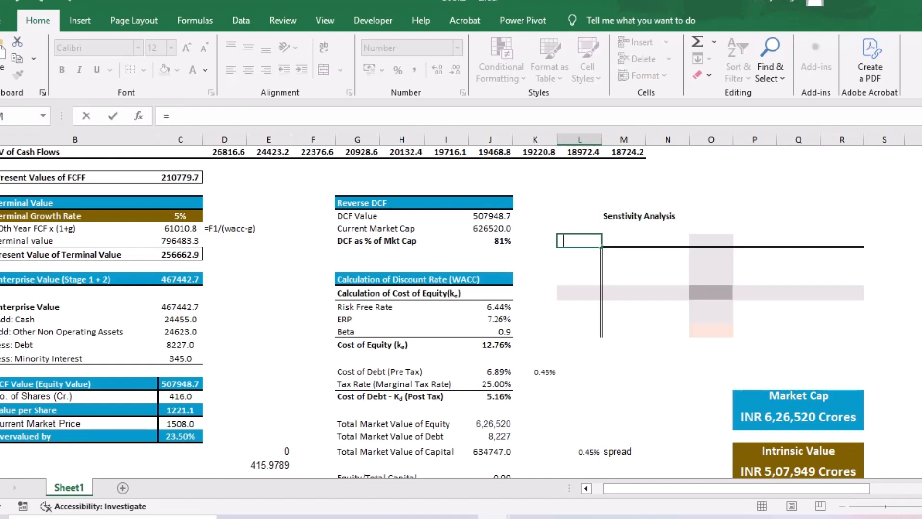
{"action": "left_click", "coordinate": [180, 410]}
{"action": "key", "text": "Return"}
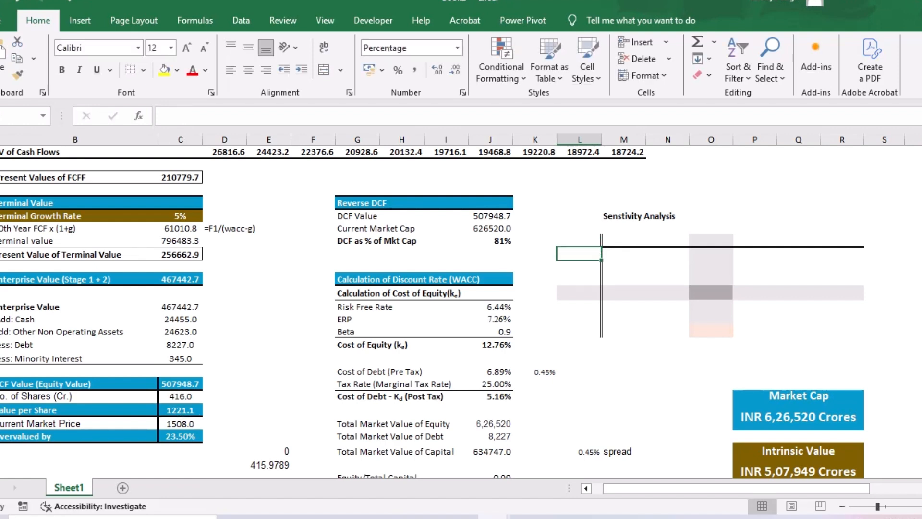
- Set the font colour of the sensitivity grid's corner cell L34 to black
{"action": "left_click", "coordinate": [578, 240]}
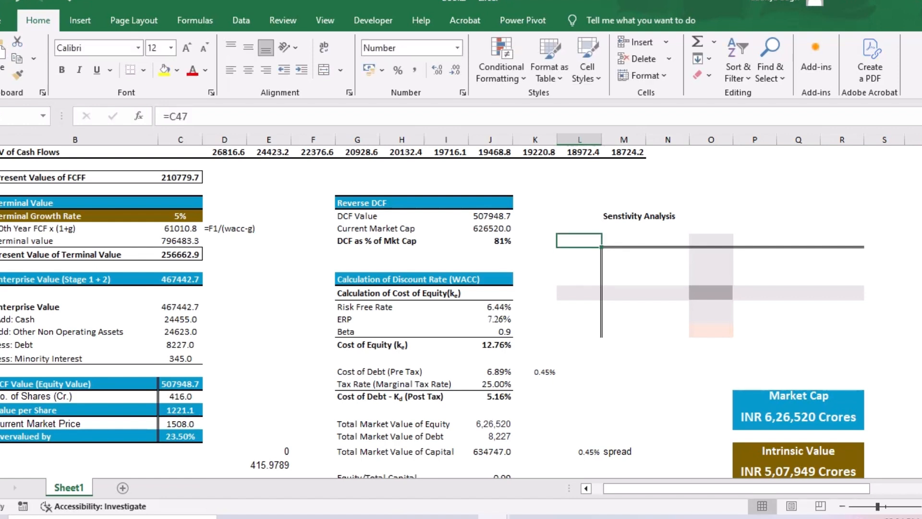
{"action": "left_click", "coordinate": [205, 70]}
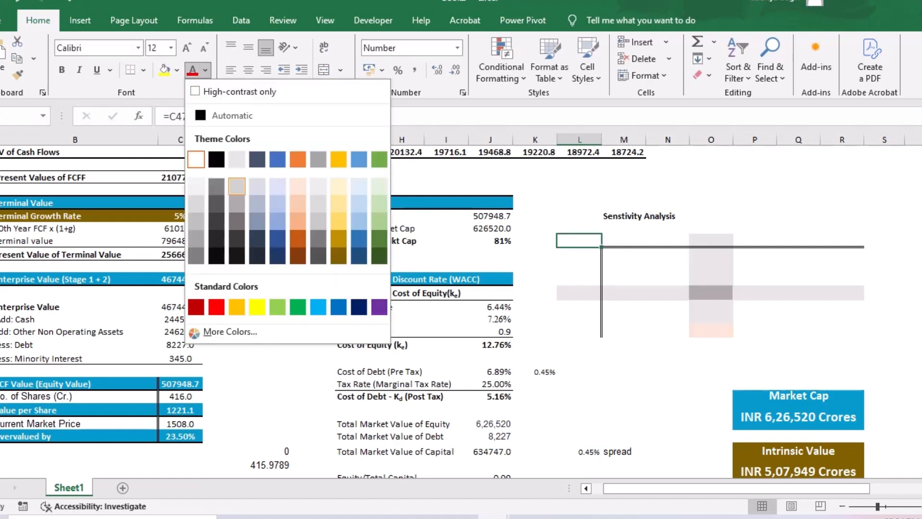
{"action": "left_click", "coordinate": [217, 159]}
{"action": "key", "text": "Down"}
{"action": "key", "text": "Down"}
{"action": "key", "text": "Down"}
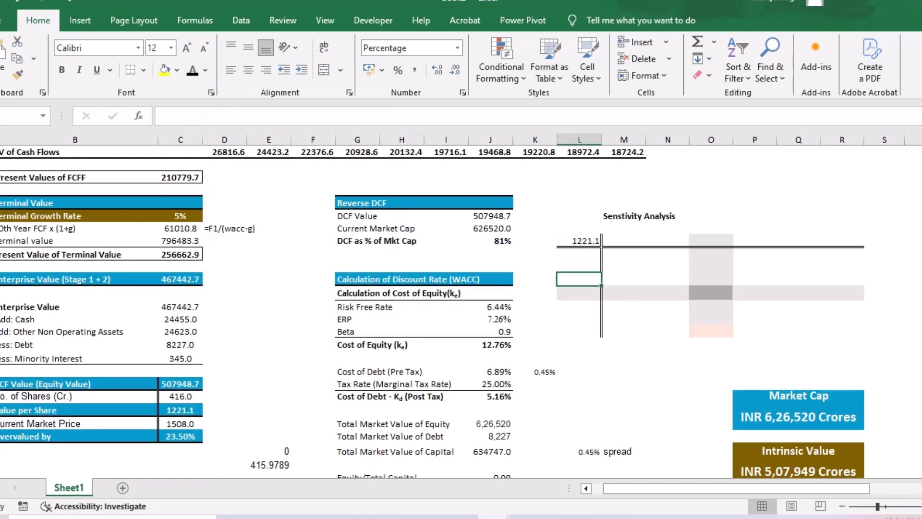
{"action": "left_click_drag", "start_coordinate": [578, 240], "coordinate": [843, 331]}
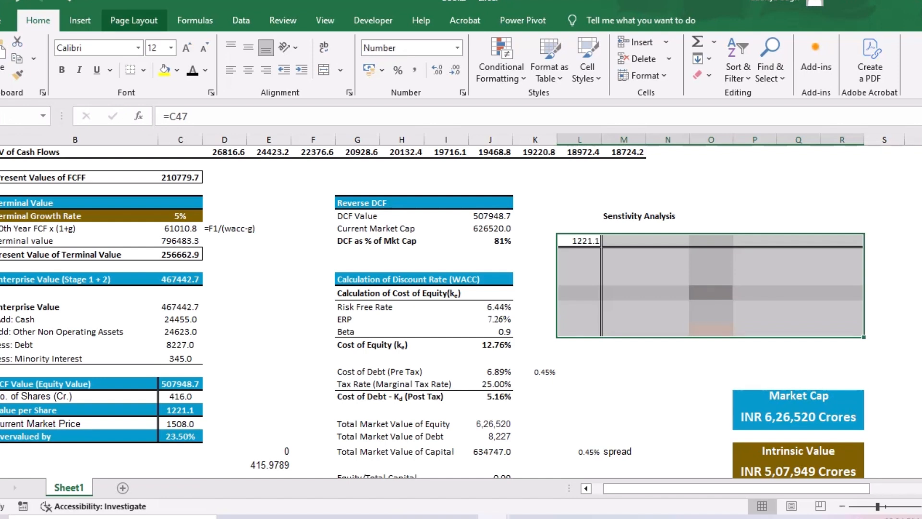
{"action": "left_click", "coordinate": [623, 266]}
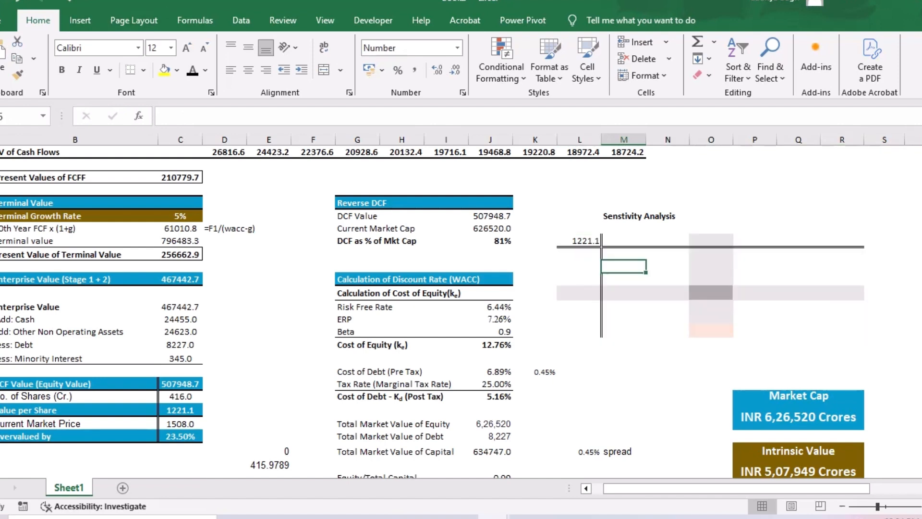
{"action": "left_click_drag", "start_coordinate": [624, 240], "coordinate": [845, 241]}
{"action": "left_click_drag", "start_coordinate": [579, 253], "coordinate": [578, 337]}
{"action": "left_click", "coordinate": [623, 279]}
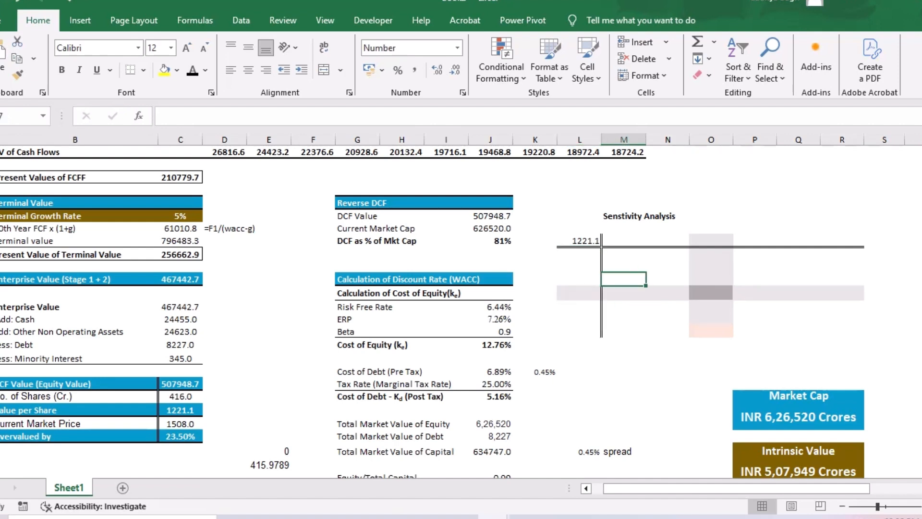
- Enter the base terminal growth rate of 5% in the shaded row at L38 and 4.5% in L37 above it
{"action": "left_click", "coordinate": [180, 216]}
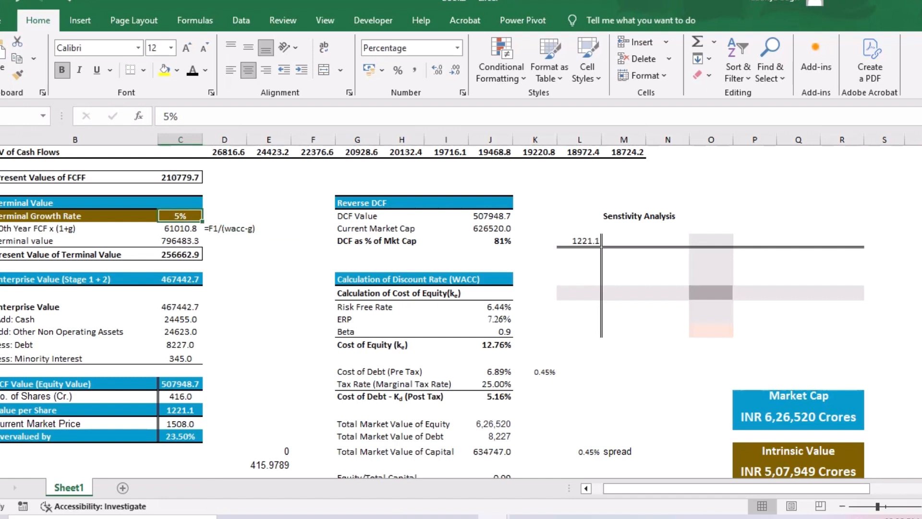
{"action": "left_click", "coordinate": [579, 293]}
{"action": "type", "text": "5"}
{"action": "key", "text": "Return"}
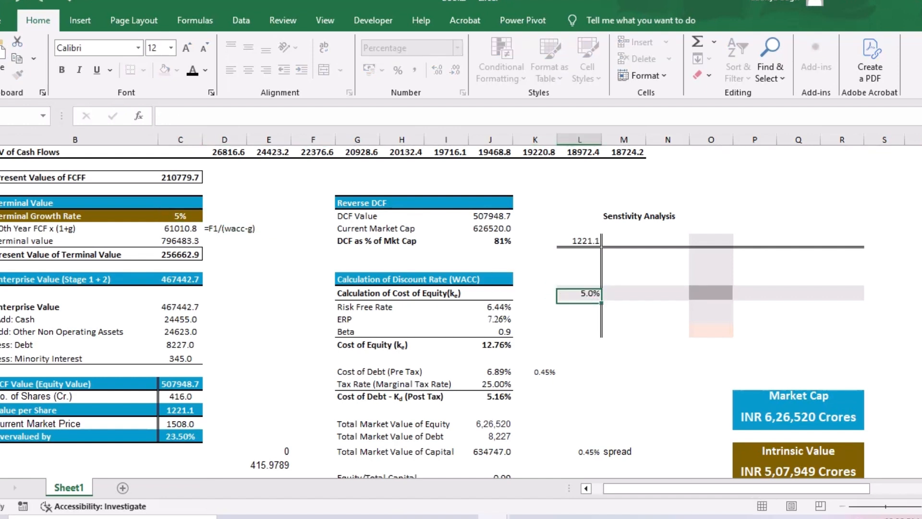
{"action": "key", "text": "Up"}
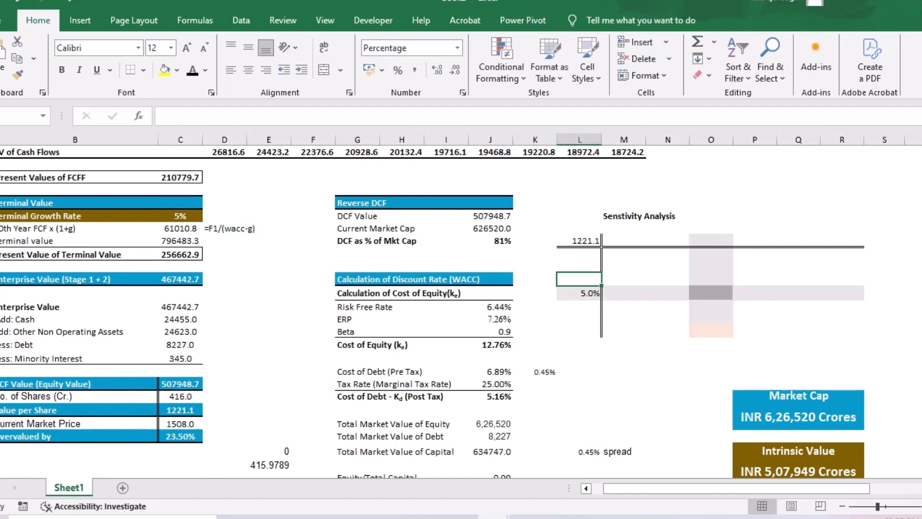
{"action": "type", "text": "4.5"}
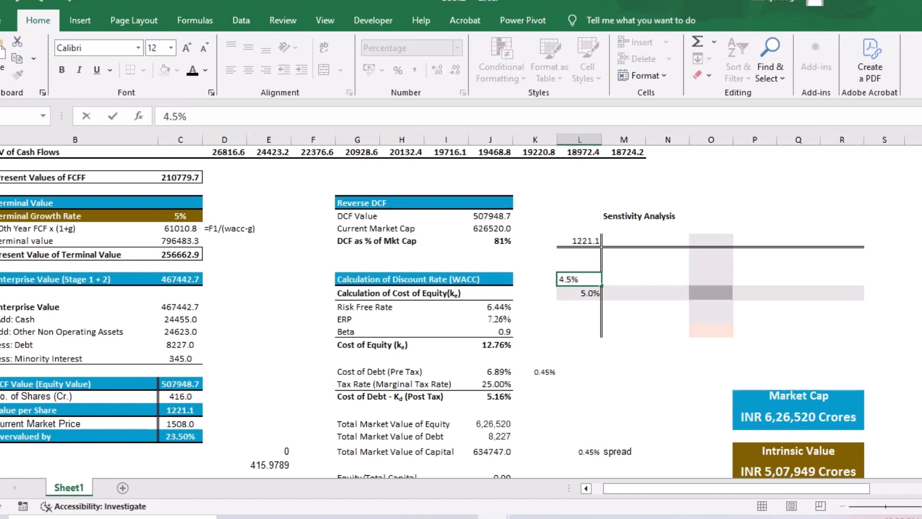
{"action": "key", "text": "Return"}
- Extend the growth rate column upward with 4% in L36 and 3.5% in L35
{"action": "key", "text": "Up"}
{"action": "key", "text": "Up"}
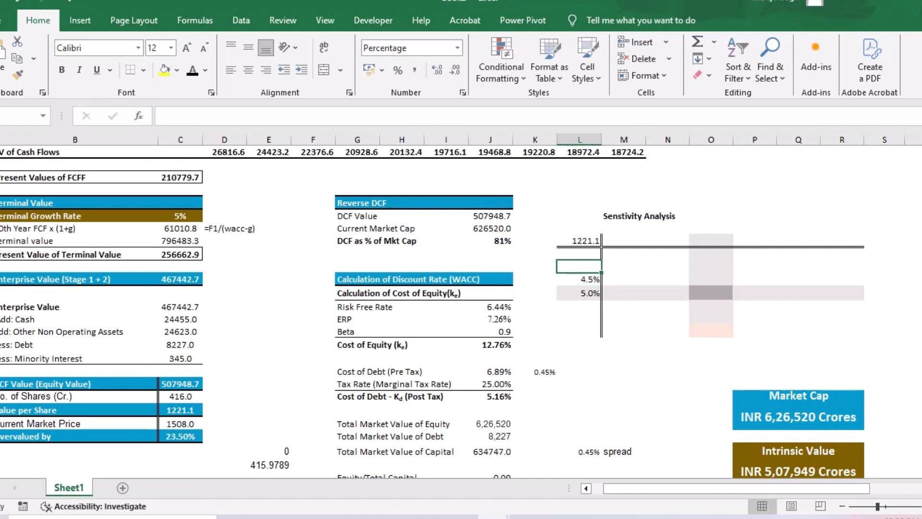
{"action": "type", "text": "4"}
{"action": "key", "text": "Return"}
{"action": "key", "text": "Up"}
{"action": "key", "text": "Up"}
{"action": "type", "text": "3.5"}
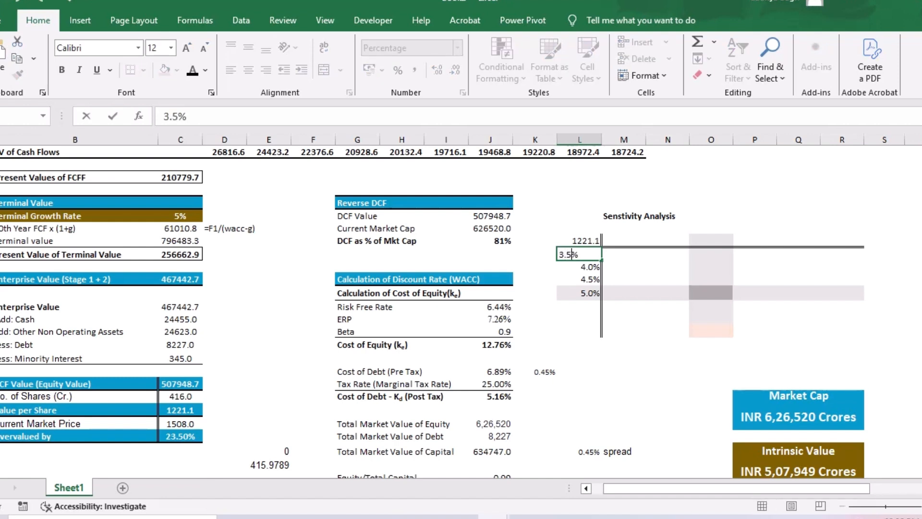
{"action": "key", "text": "Return"}
- Complete the growth rate column below the 5% row with 5.5%, 6% and 7% in L39:L41
{"action": "key", "text": "Down"}
{"action": "key", "text": "Down"}
{"action": "key", "text": "Down"}
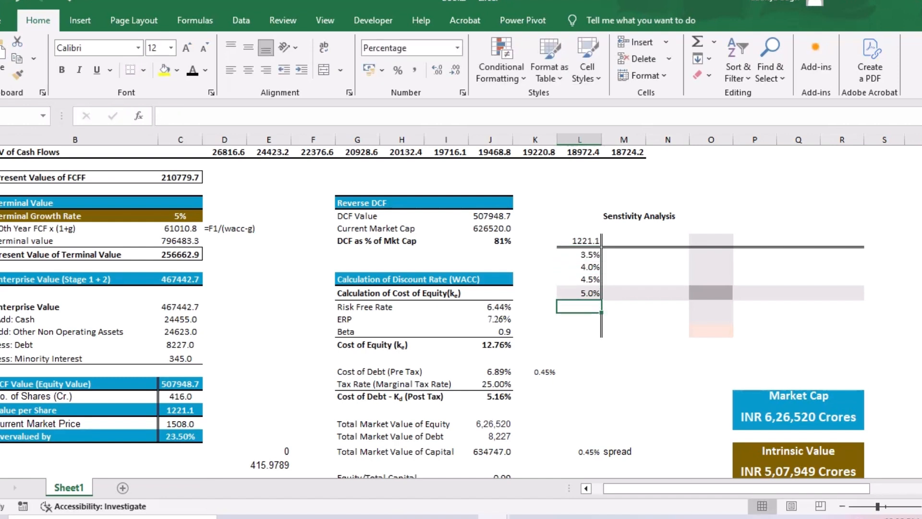
{"action": "type", "text": "5.5"}
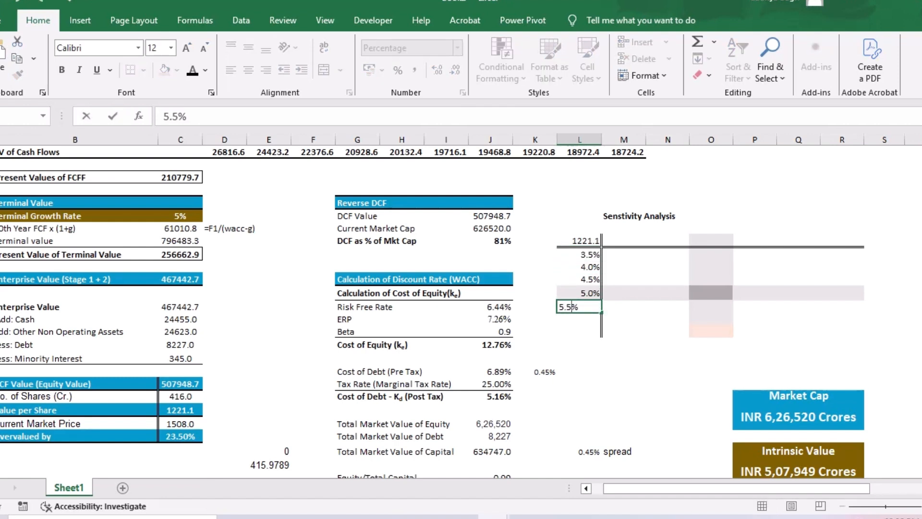
{"action": "type", "text": "5"}
{"action": "key", "text": "Return"}
{"action": "type", "text": "6"}
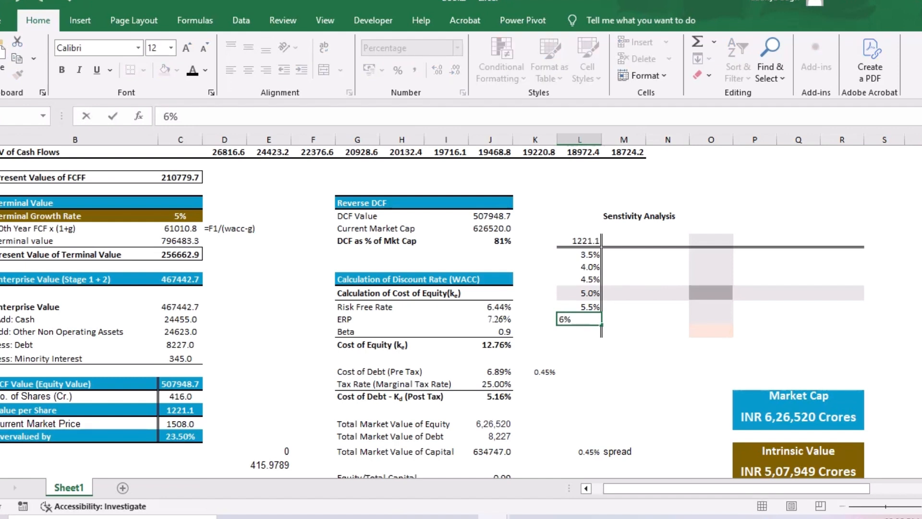
{"action": "key", "text": "Return"}
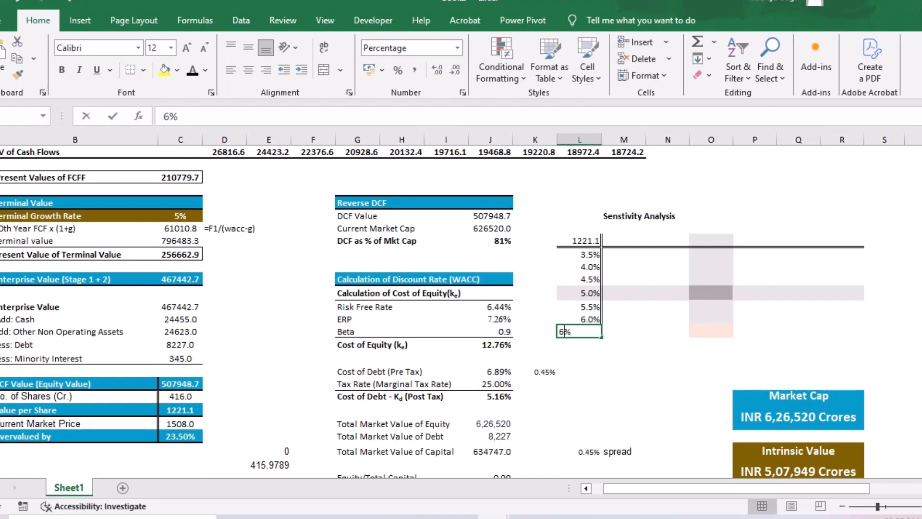
{"action": "type", "text": "6.5"}
{"action": "key", "text": "Return"}
{"action": "key", "text": "Up"}
{"action": "type", "text": "7"}
{"action": "key", "text": "Return"}
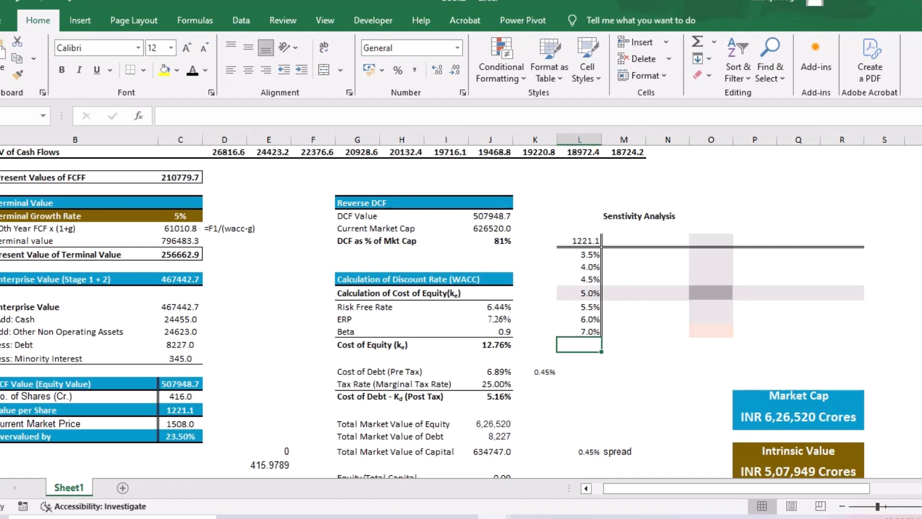
- Enter the base WACC of 12.66% in O34 of the grid's header row, with 11% in N34 and 10% in M34
{"action": "left_click", "coordinate": [710, 240]}
{"action": "scroll", "coordinate": [461, 307], "scroll_direction": "down", "scroll_amount": 3}
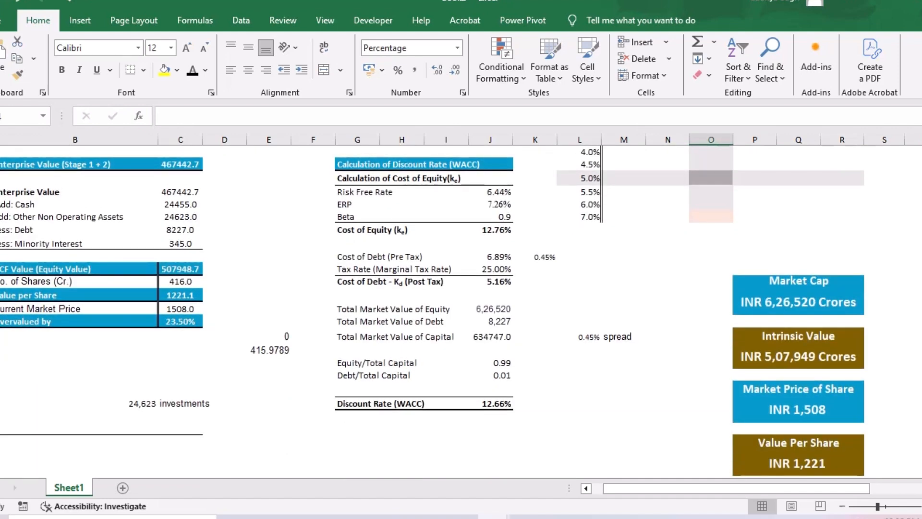
{"action": "scroll", "coordinate": [461, 307], "scroll_direction": "up", "scroll_amount": 3}
{"action": "type", "text": "12.66"}
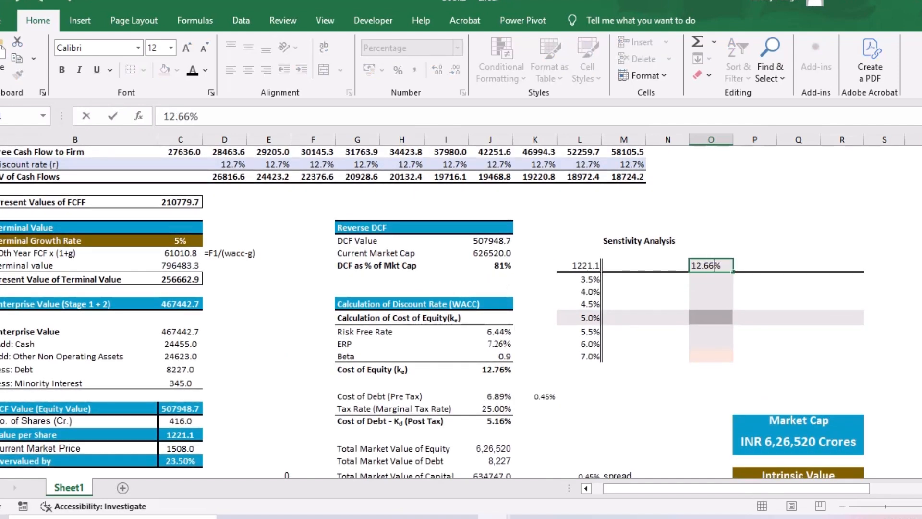
{"action": "key", "text": "Left"}
{"action": "type", "text": "11"}
{"action": "key", "text": "Left"}
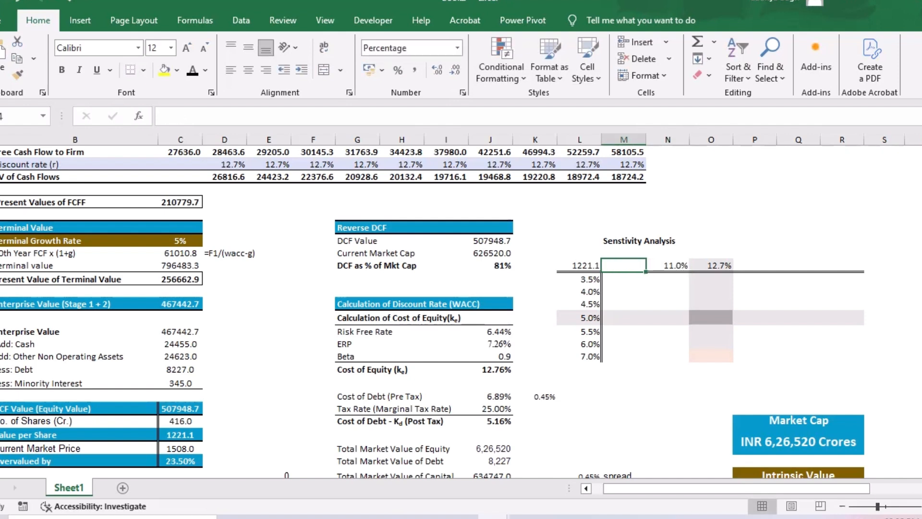
{"action": "type", "text": "10"}
{"action": "key", "text": "Right"}
{"action": "key", "text": "Right"}
{"action": "key", "text": "Right"}
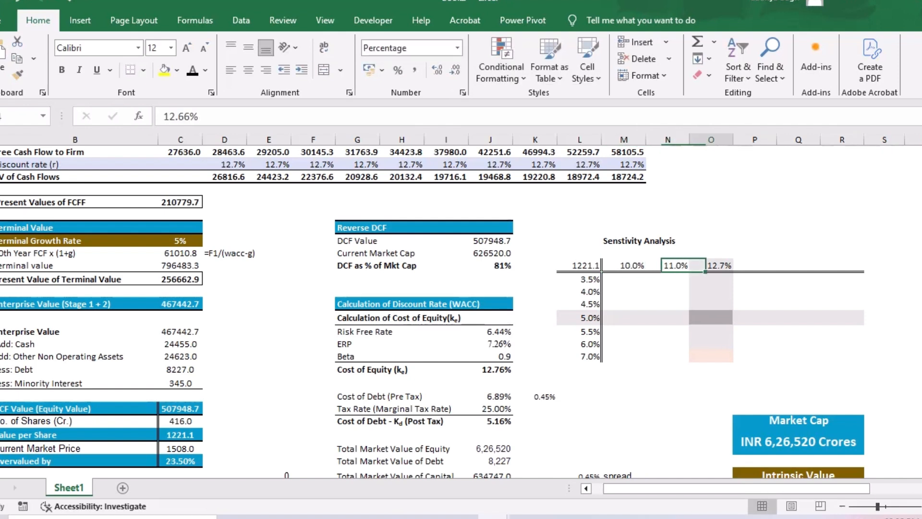
- Complete the grid's WACC header row with 13%, 15% and 18% in P34:R34
{"action": "type", "text": "13"}
{"action": "key", "text": "Right"}
{"action": "type", "text": "1"}
{"action": "type", "text": "5"}
{"action": "key", "text": "Right"}
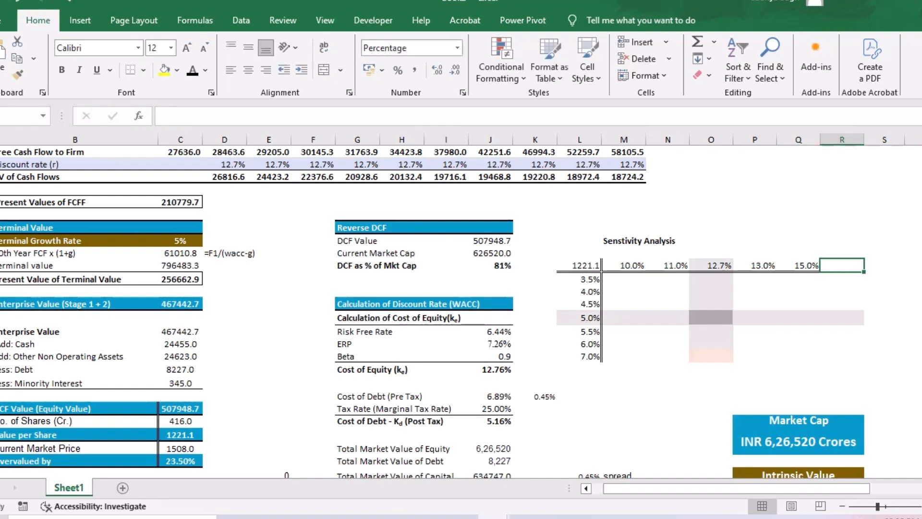
{"action": "type", "text": "18"}
{"action": "key", "text": "Return"}
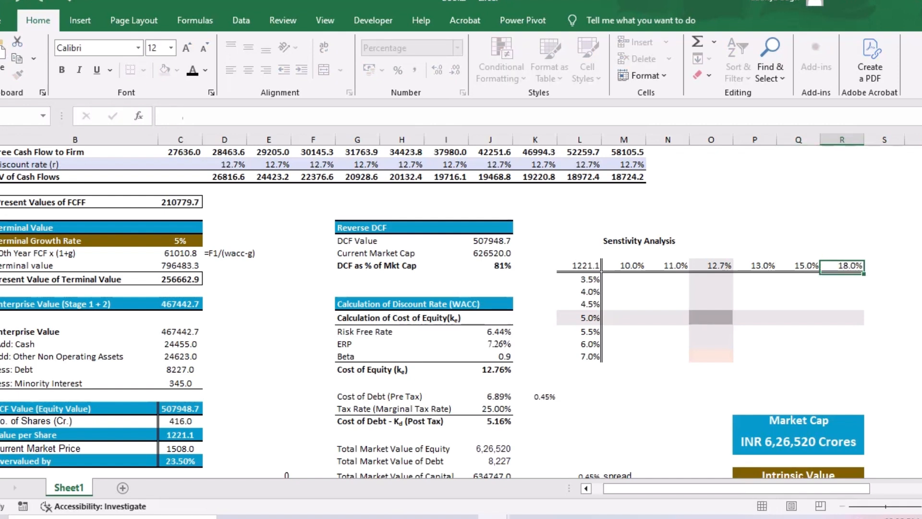
- Start a What-If Data Table on the sensitivity grid L34:R41 and move its dialog clear of the Terminal Growth Rate cell
{"action": "left_click_drag", "start_coordinate": [579, 266], "coordinate": [842, 356]}
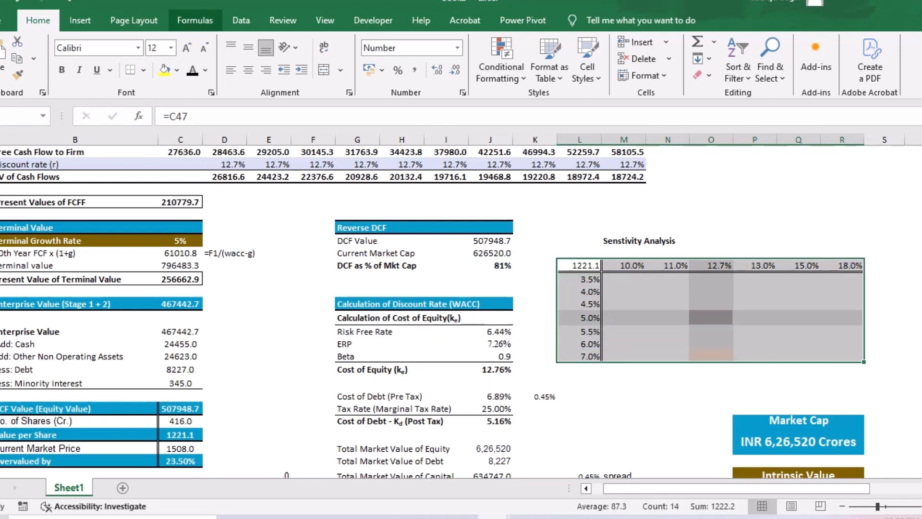
{"action": "left_click", "coordinate": [241, 20]}
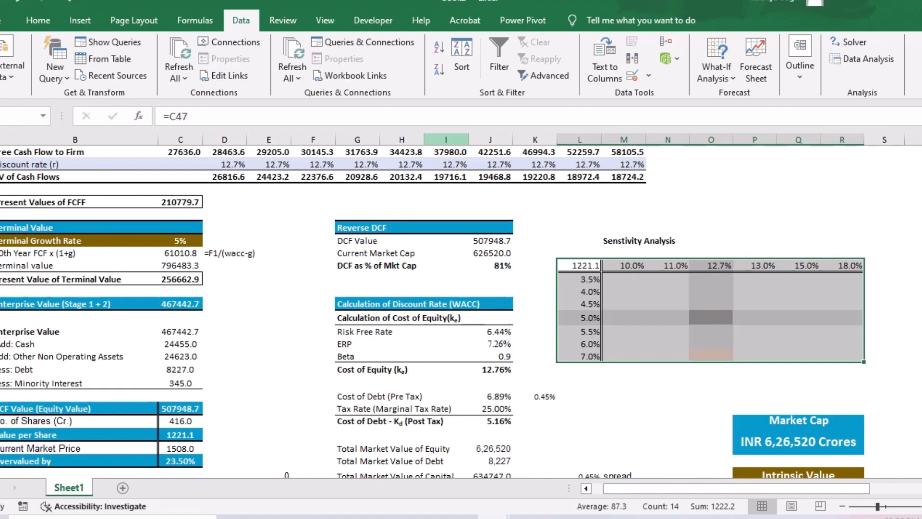
{"action": "left_click", "coordinate": [716, 69]}
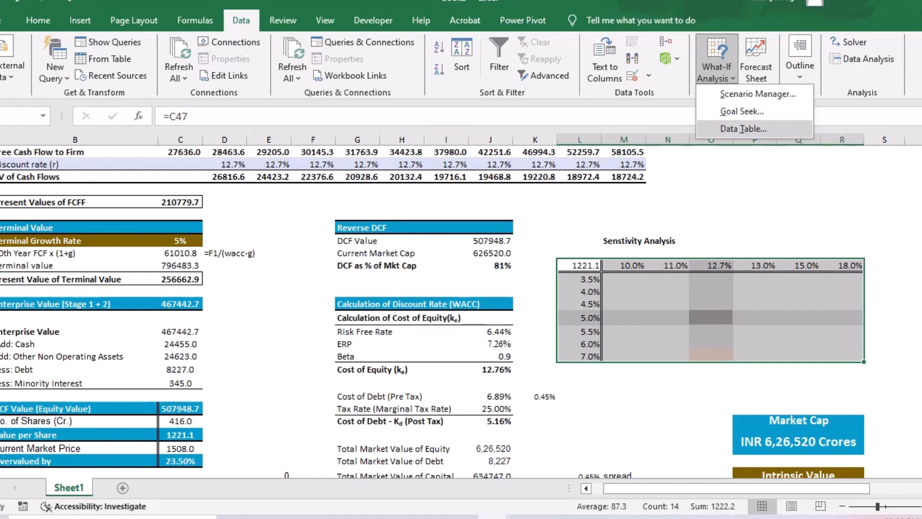
{"action": "left_click", "coordinate": [743, 129]}
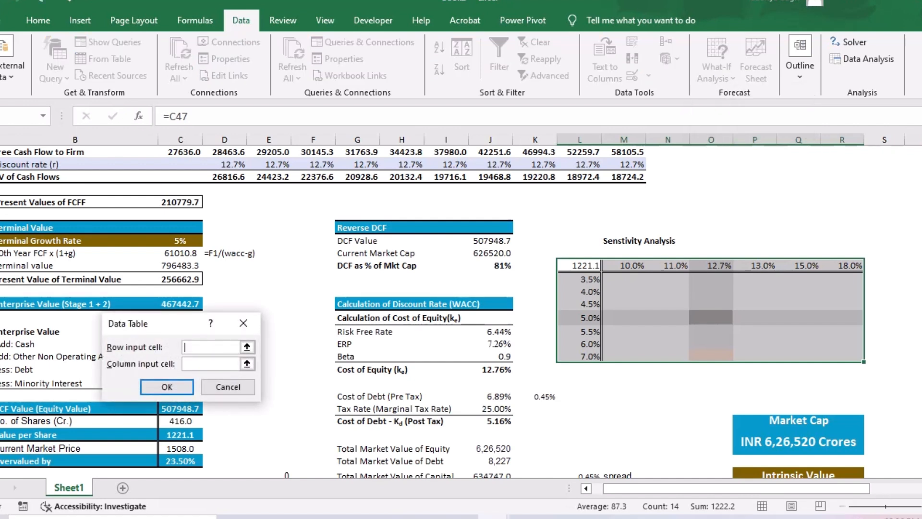
{"action": "left_click_drag", "start_coordinate": [172, 322], "coordinate": [326, 256]}
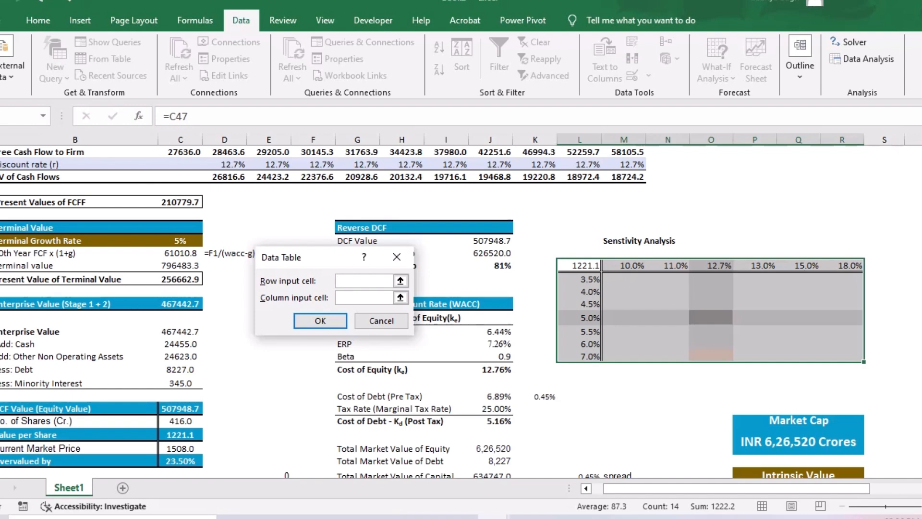
- Complete the data table with the Discount Rate cell C8 as row input and the Terminal Growth Rate cell C32 as column input
{"action": "scroll", "coordinate": [625, 336], "scroll_direction": "down", "scroll_amount": 4}
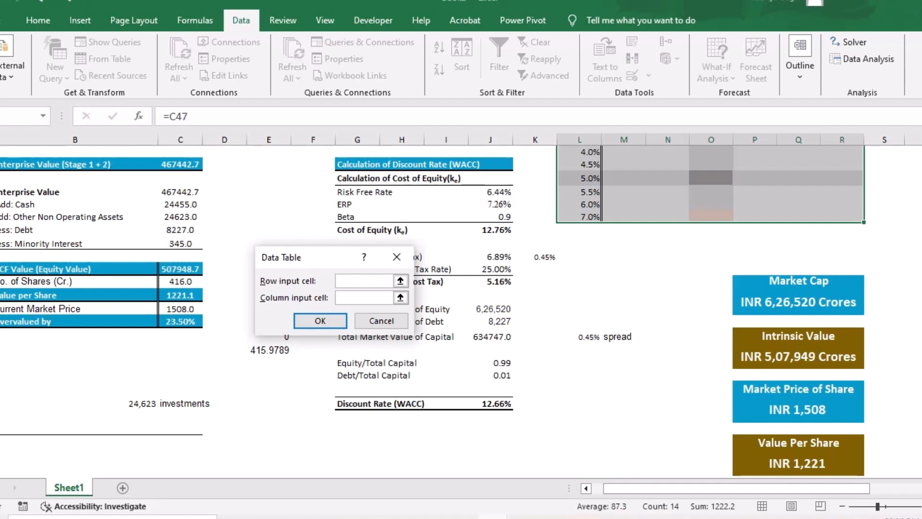
{"action": "scroll", "coordinate": [432, 312], "scroll_direction": "up", "scroll_amount": 5}
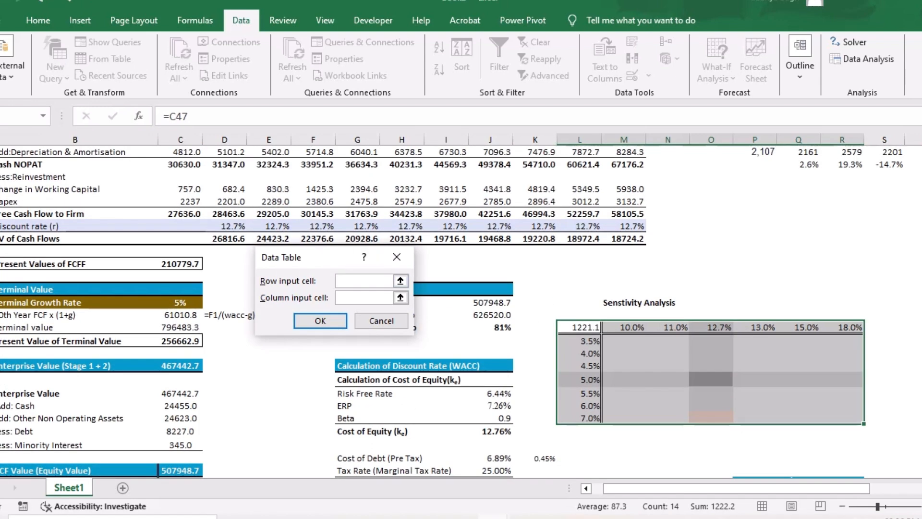
{"action": "scroll", "coordinate": [432, 312], "scroll_direction": "up", "scroll_amount": 5}
{"action": "left_click", "coordinate": [180, 203]}
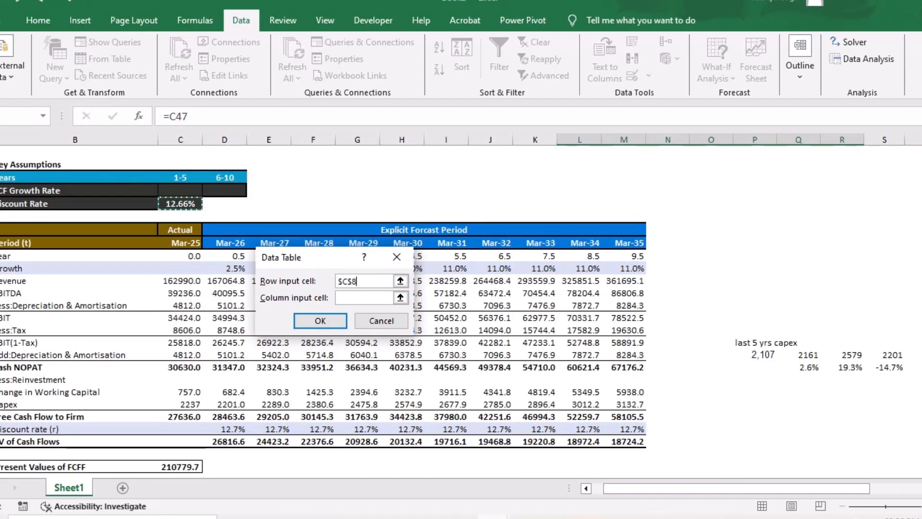
{"action": "scroll", "coordinate": [433, 312], "scroll_direction": "down", "scroll_amount": 3}
{"action": "scroll", "coordinate": [432, 312], "scroll_direction": "down", "scroll_amount": 1}
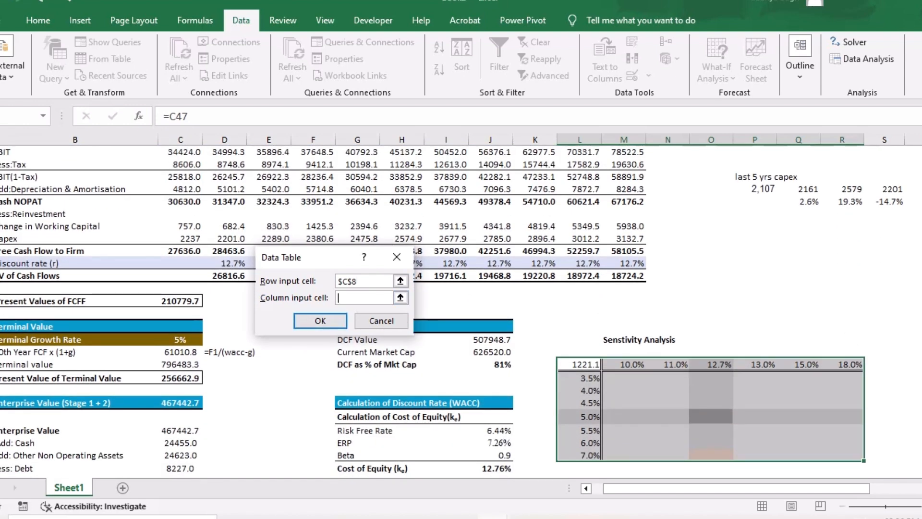
{"action": "type", "text": "$C$32"}
{"action": "key", "text": "Return"}
{"action": "scroll", "coordinate": [451, 312], "scroll_direction": "down", "scroll_amount": 2}
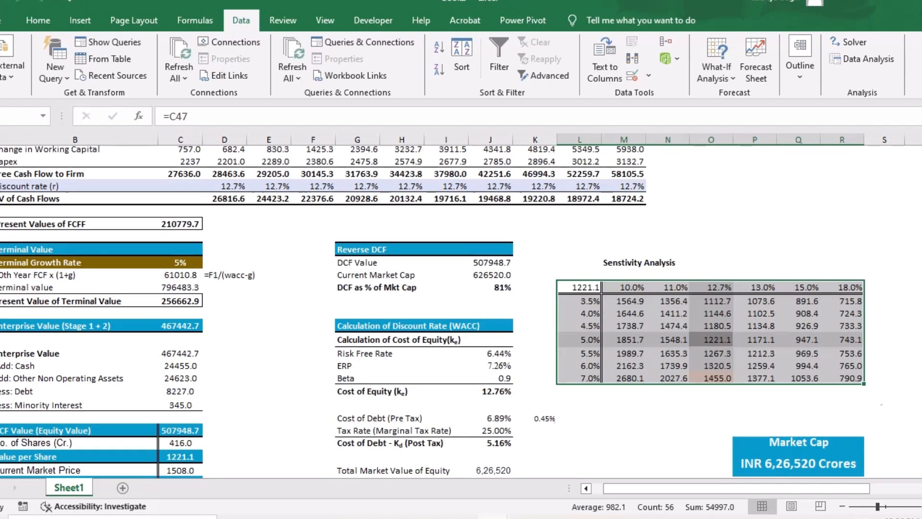
- Compare the grid's values at 12.7% WACC for 5% and 7% growth with the model's Value per Share in C47
{"action": "left_click", "coordinate": [711, 408]}
{"action": "key", "text": "Up"}
{"action": "key", "text": "Up"}
{"action": "key", "text": "Up"}
{"action": "key", "text": "Up"}
{"action": "key", "text": "Up"}
{"action": "key", "text": "Up"}
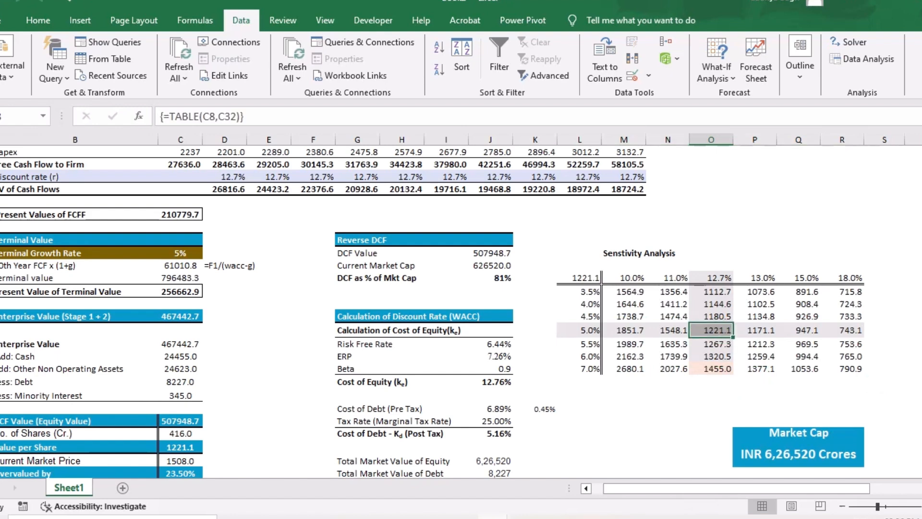
{"action": "scroll", "coordinate": [432, 312], "scroll_direction": "down", "scroll_amount": 1}
{"action": "scroll", "coordinate": [432, 312], "scroll_direction": "down", "scroll_amount": 1}
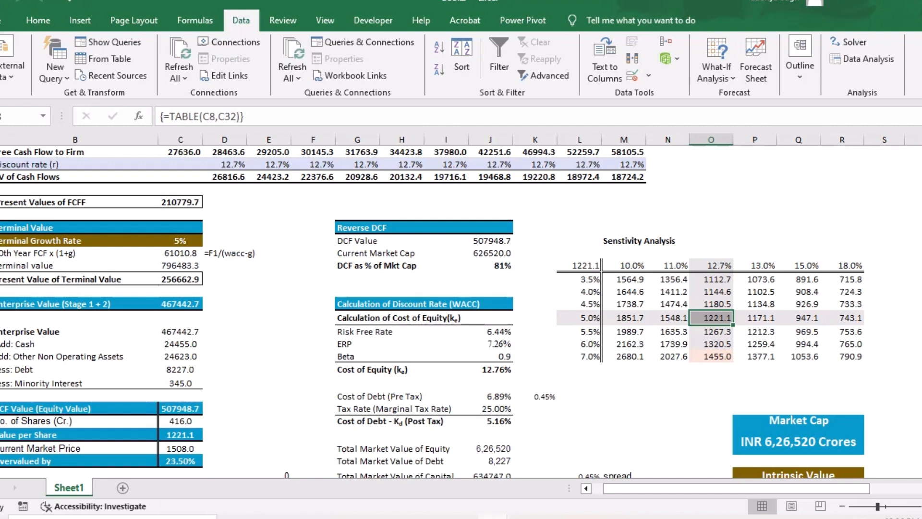
{"action": "left_click", "coordinate": [180, 434]}
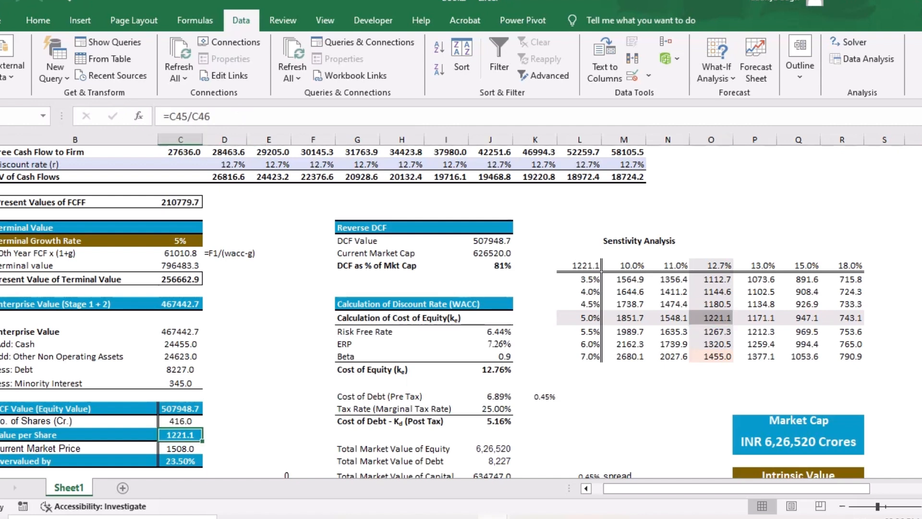
{"action": "left_click", "coordinate": [711, 356]}
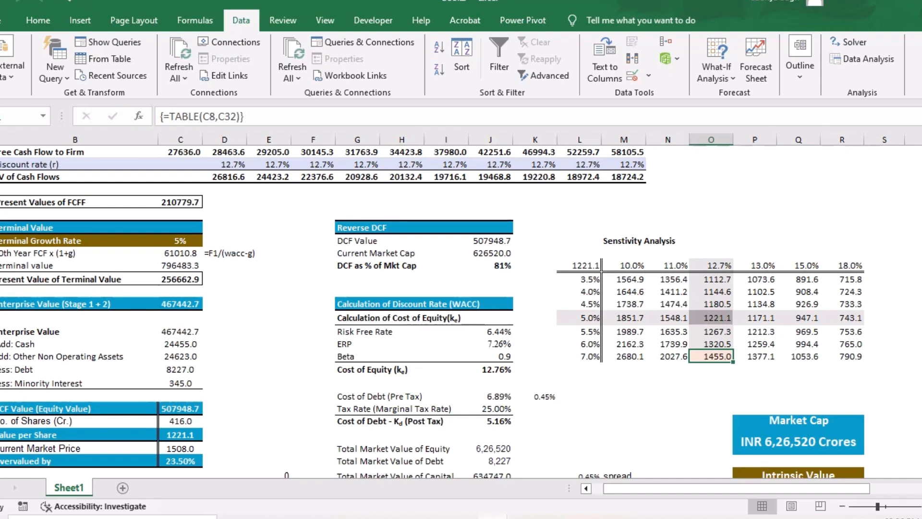
{"action": "scroll", "coordinate": [432, 311], "scroll_direction": "down", "scroll_amount": 1}
{"action": "scroll", "coordinate": [432, 311], "scroll_direction": "up", "scroll_amount": 1}
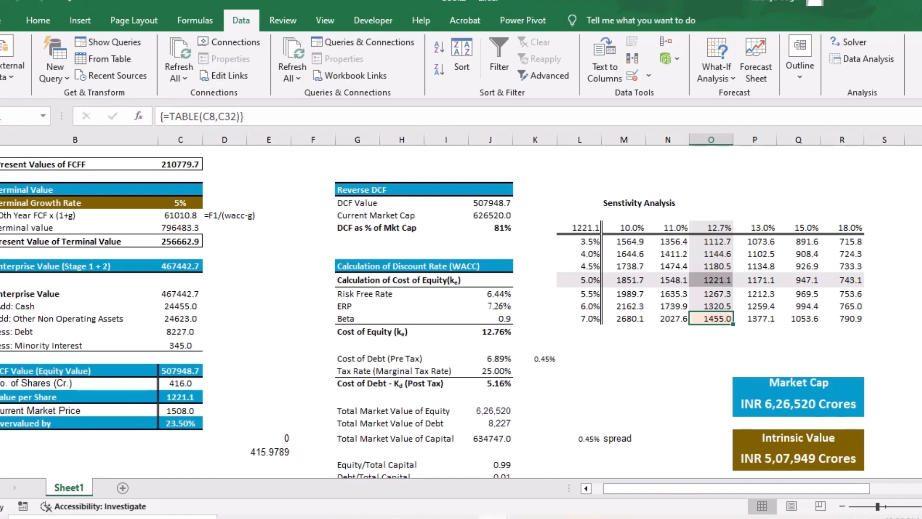
- Set the last terminal growth rate of the sensitivity grid, in L41, to 7.5%
{"action": "key", "text": "Left"}
{"action": "key", "text": "Left"}
{"action": "key", "text": "Left"}
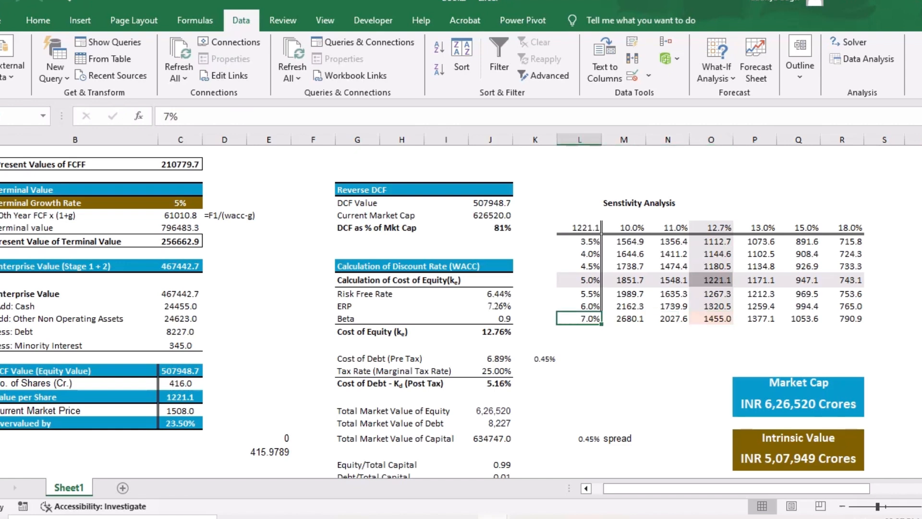
{"action": "type", "text": "7.5"}
{"action": "key", "text": "Return"}
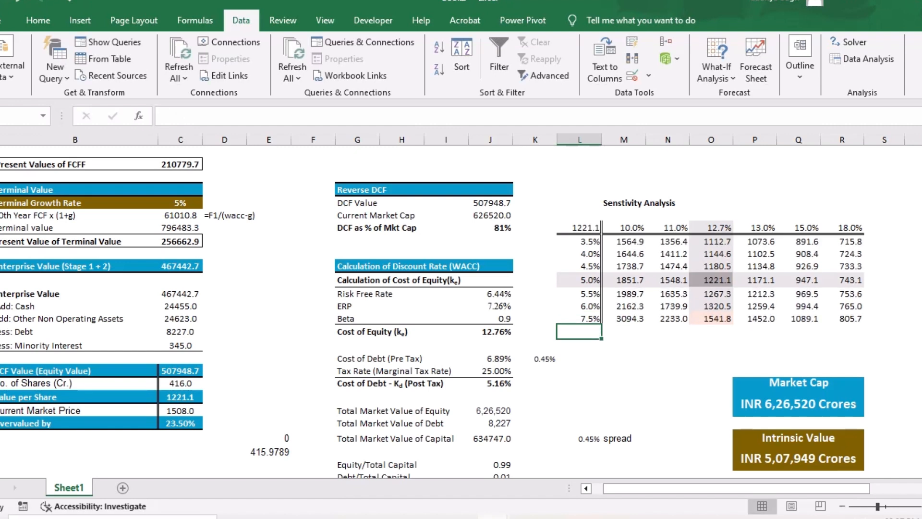
- Try 7.45% and 7.4% in turn as the grid's last terminal growth rate in L41
{"action": "key", "text": "Up"}
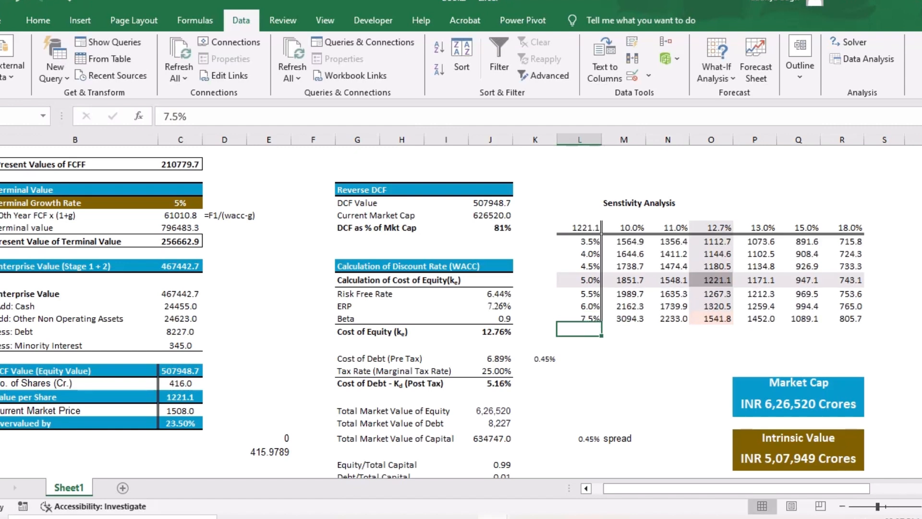
{"action": "key", "text": "F2"}
{"action": "type", "text": "45"}
{"action": "key", "text": "Return"}
{"action": "key", "text": "Up"}
{"action": "key", "text": "Up"}
{"action": "key", "text": "Up"}
{"action": "key", "text": "Up"}
{"action": "key", "text": "Up"}
{"action": "key", "text": "Up"}
{"action": "key", "text": "Down"}
{"action": "key", "text": "Down"}
{"action": "key", "text": "Down"}
{"action": "key", "text": "Down"}
{"action": "key", "text": "Down"}
{"action": "key", "text": "F2"}
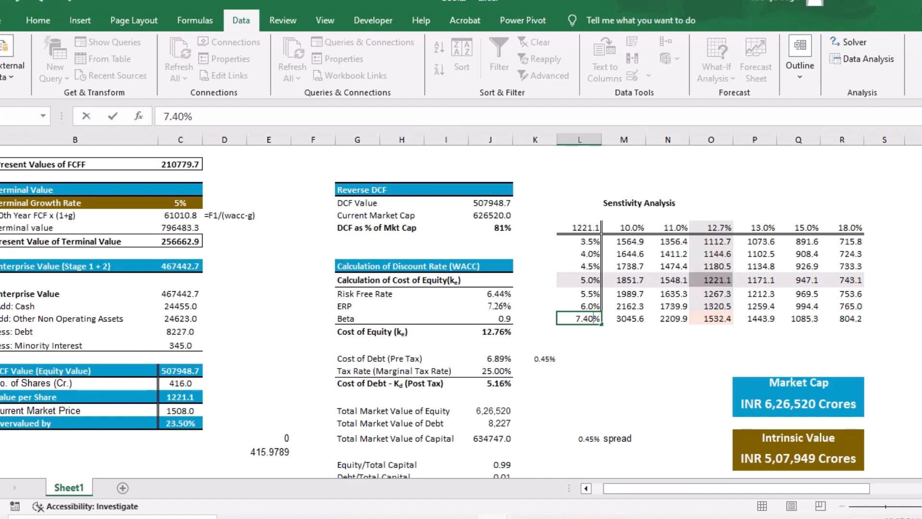
{"action": "key", "text": "Return"}
{"action": "key", "text": "Up"}
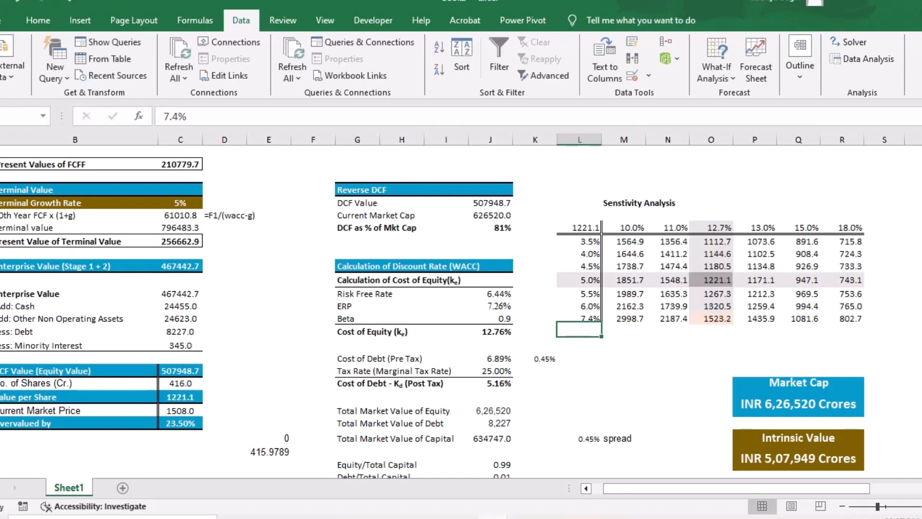
- Set the grid's last terminal growth rate in L41 to 7.35%
{"action": "key", "text": "F2"}
{"action": "type", "text": "35"}
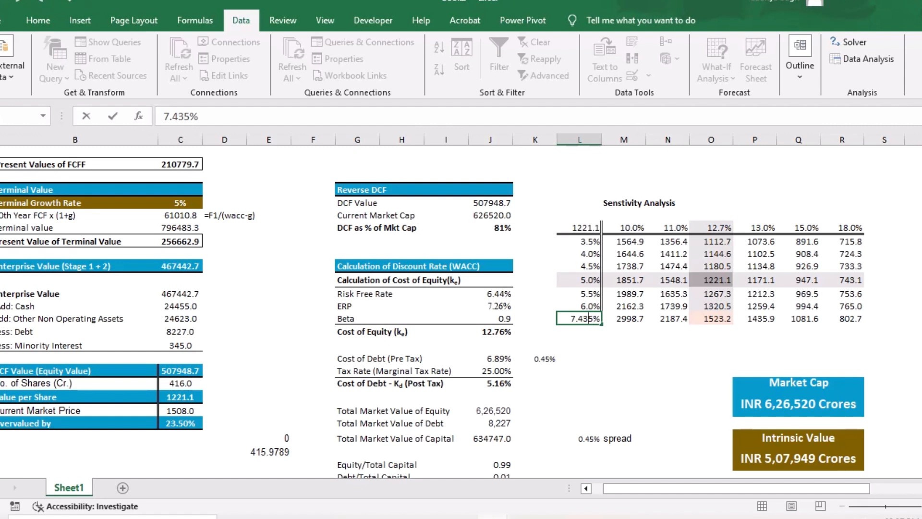
{"action": "key", "text": "BackSpace"}
{"action": "key", "text": "Return"}
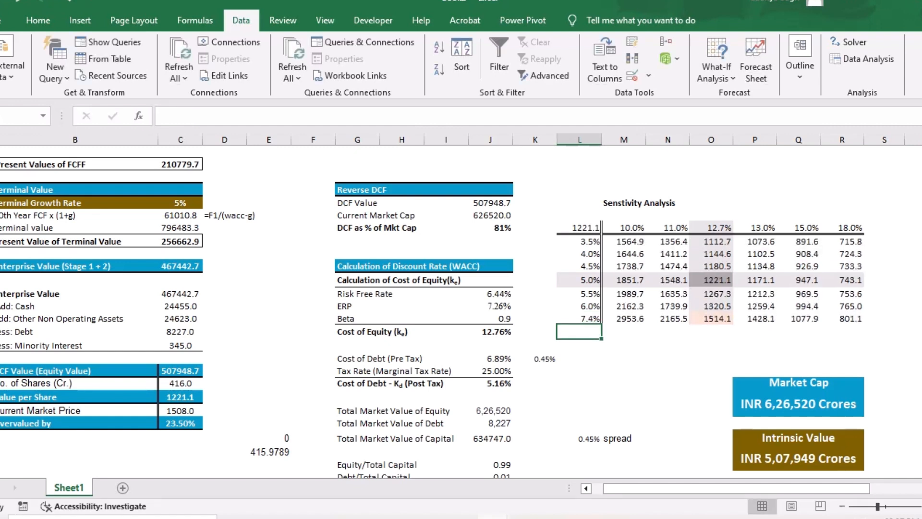
- Review the 7.35% growth row and the value per share results across the sensitivity grid
{"action": "left_click", "coordinate": [667, 358]}
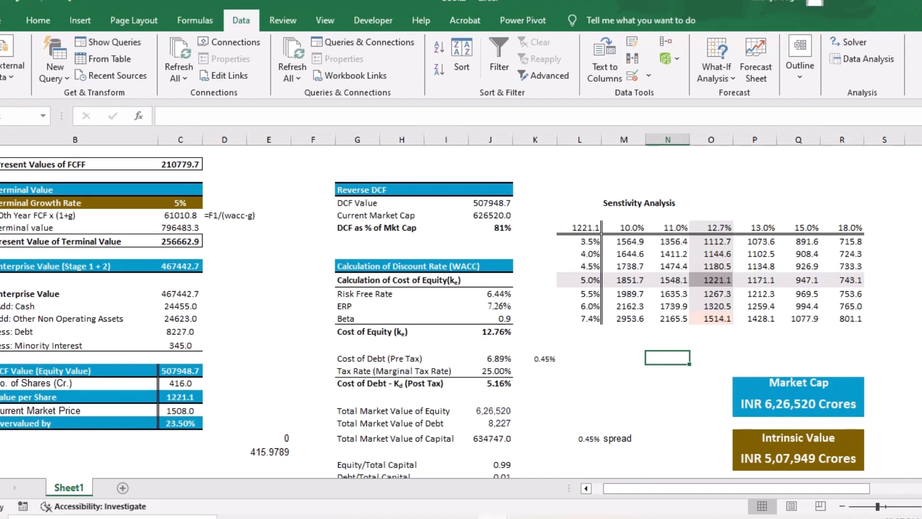
{"action": "left_click_drag", "start_coordinate": [580, 319], "coordinate": [847, 318]}
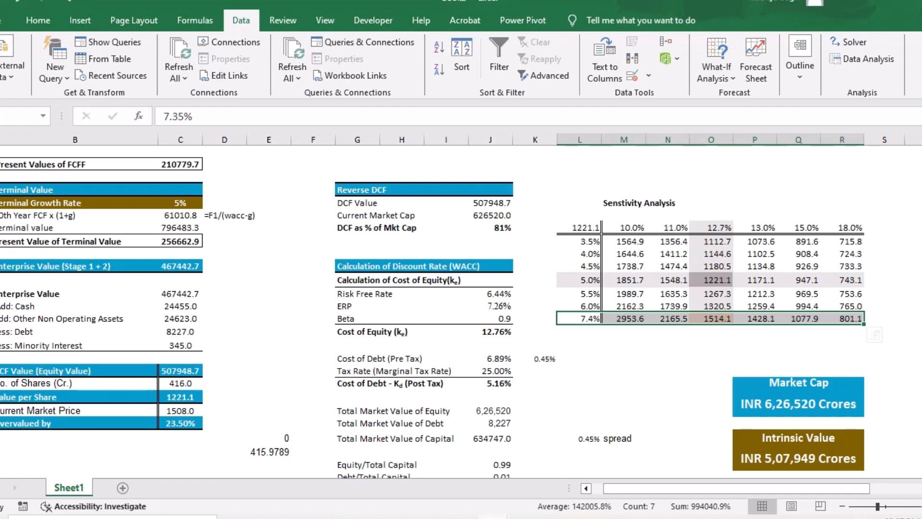
{"action": "left_click", "coordinate": [710, 331]}
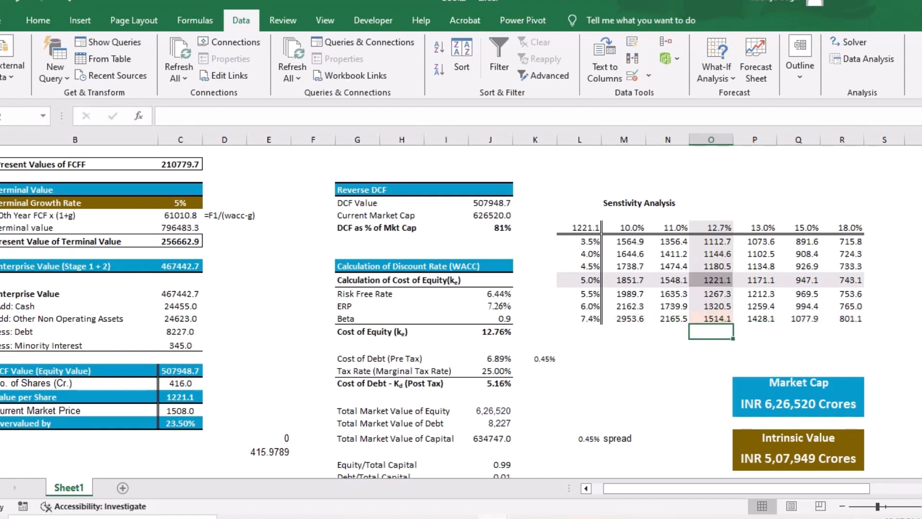
{"action": "left_click_drag", "start_coordinate": [580, 228], "coordinate": [848, 319]}
{"action": "left_click", "coordinate": [711, 358]}
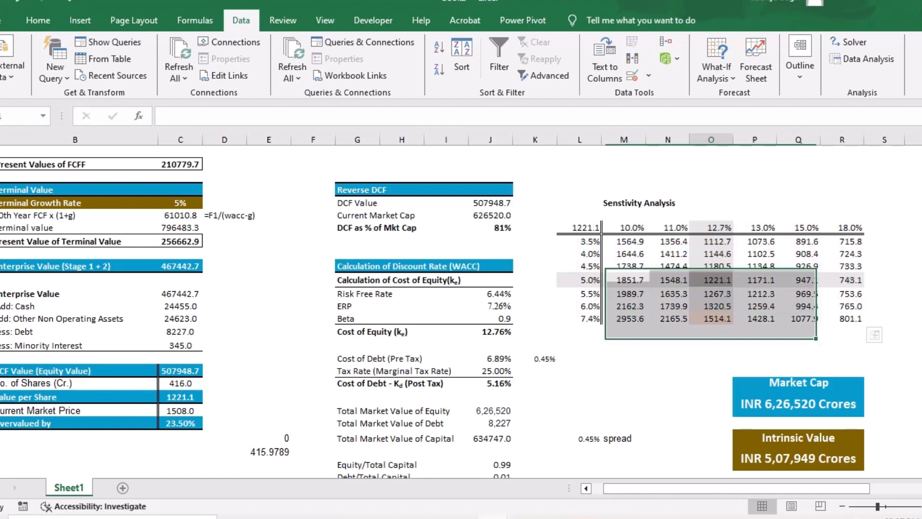
{"action": "scroll", "coordinate": [710, 357], "scroll_direction": "right", "scroll_amount": 1}
{"action": "scroll", "coordinate": [710, 358], "scroll_direction": "left", "scroll_amount": 1}
- Hide the value per share reference in the grid's corner cell L34 by making its font white
{"action": "left_click", "coordinate": [580, 228]}
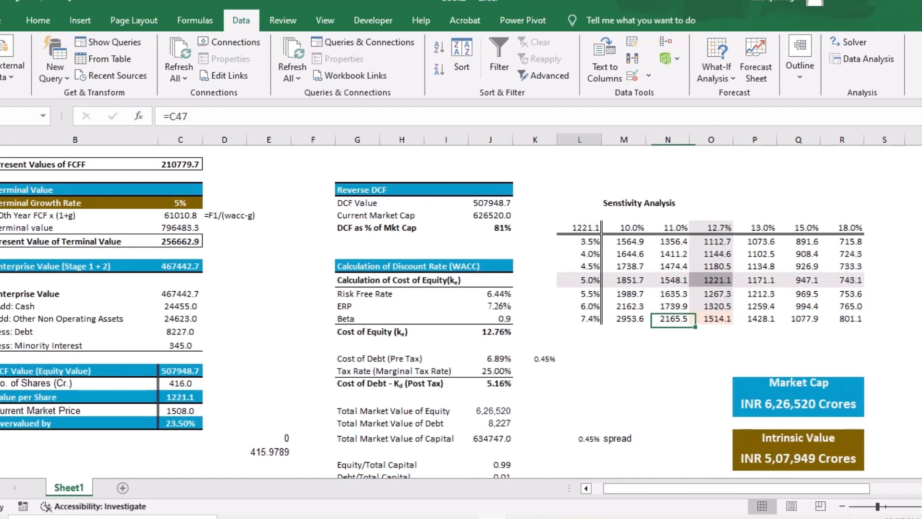
{"action": "left_click", "coordinate": [38, 20]}
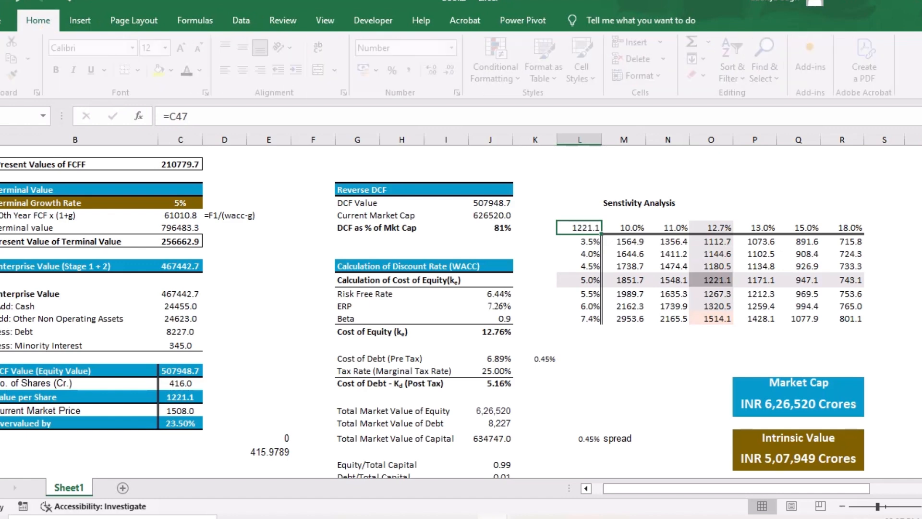
{"action": "left_click", "coordinate": [205, 70]}
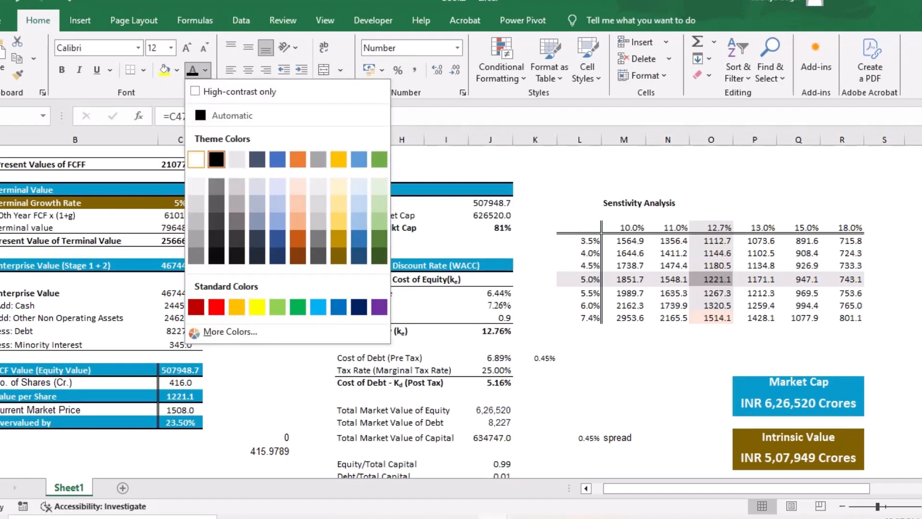
{"action": "left_click", "coordinate": [195, 160]}
{"action": "left_click", "coordinate": [624, 358]}
{"action": "scroll", "coordinate": [624, 358], "scroll_direction": "right", "scroll_amount": 1}
{"action": "scroll", "coordinate": [458, 305], "scroll_direction": "left", "scroll_amount": 1}
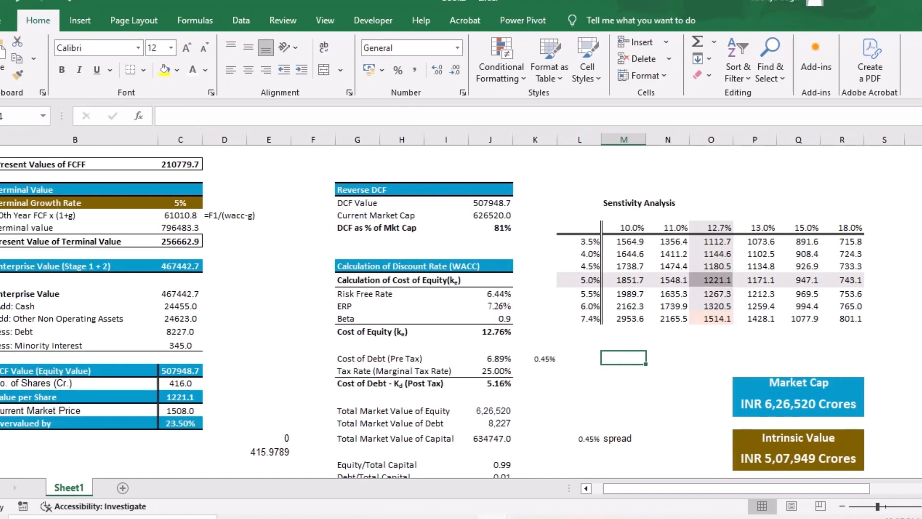
- Examine the summary boxes for market cap, intrinsic value, market price and value per share, including the market cap formula
{"action": "scroll", "coordinate": [458, 305], "scroll_direction": "right", "scroll_amount": 2}
{"action": "scroll", "coordinate": [458, 305], "scroll_direction": "right", "scroll_amount": 1}
{"action": "scroll", "coordinate": [458, 306], "scroll_direction": "down", "scroll_amount": 3}
{"action": "scroll", "coordinate": [458, 306], "scroll_direction": "up", "scroll_amount": 2}
{"action": "scroll", "coordinate": [458, 305], "scroll_direction": "down", "scroll_amount": 5}
{"action": "scroll", "coordinate": [458, 305], "scroll_direction": "down", "scroll_amount": 1}
{"action": "scroll", "coordinate": [458, 305], "scroll_direction": "up", "scroll_amount": 2}
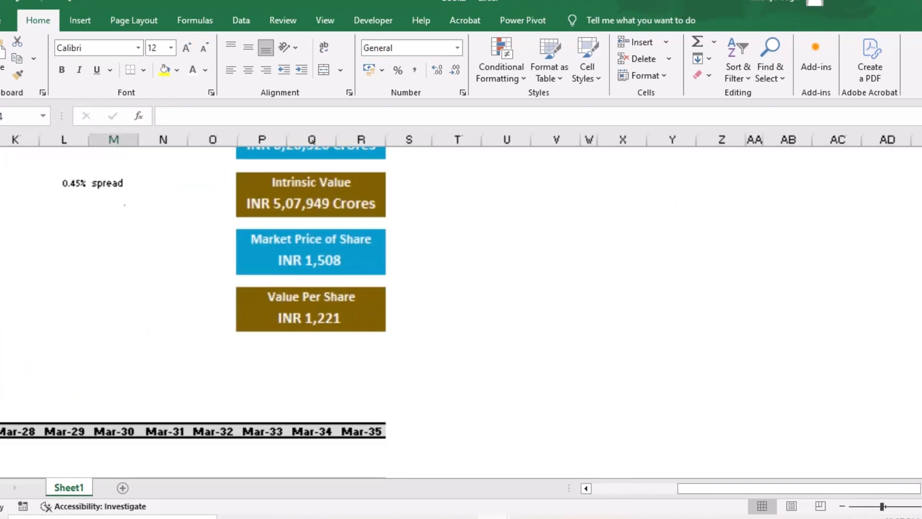
{"action": "scroll", "coordinate": [458, 306], "scroll_direction": "up", "scroll_amount": 3}
{"action": "scroll", "coordinate": [458, 306], "scroll_direction": "down", "scroll_amount": 1}
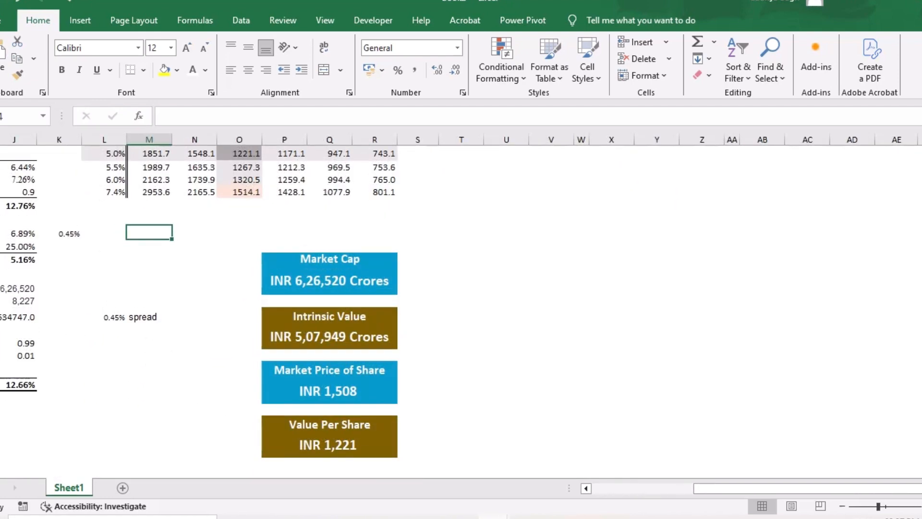
{"action": "left_click", "coordinate": [330, 280]}
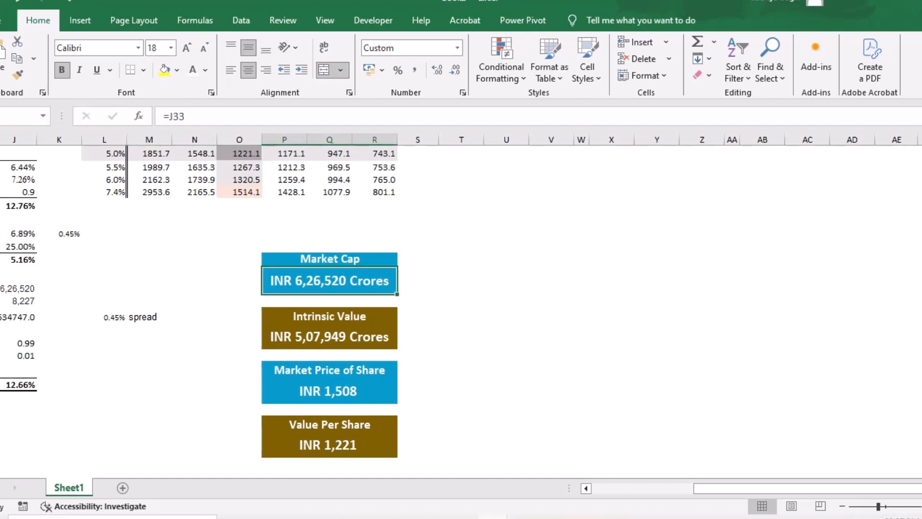
- Link the years 6-10 FCF growth rate in D7 to the Mar-31 growth rate in I13
{"action": "scroll", "coordinate": [458, 305], "scroll_direction": "down", "scroll_amount": 5}
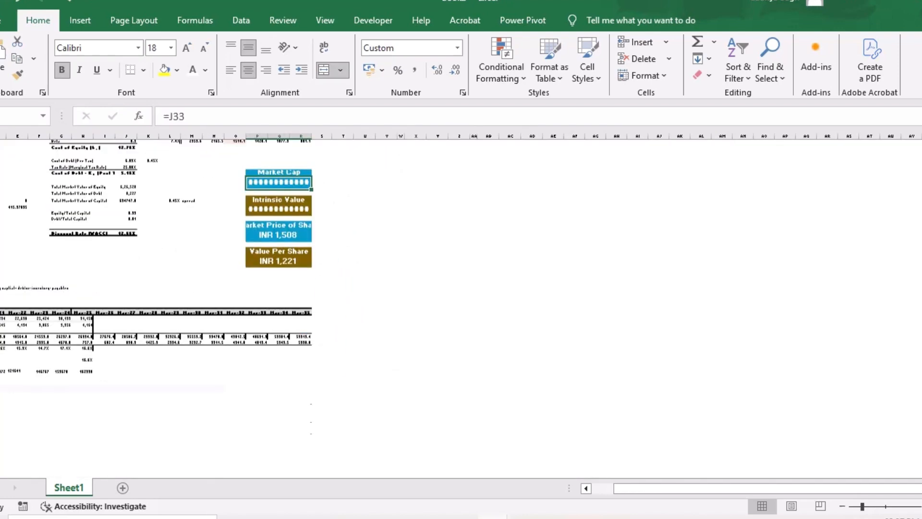
{"action": "scroll", "coordinate": [458, 306], "scroll_direction": "up", "scroll_amount": 5}
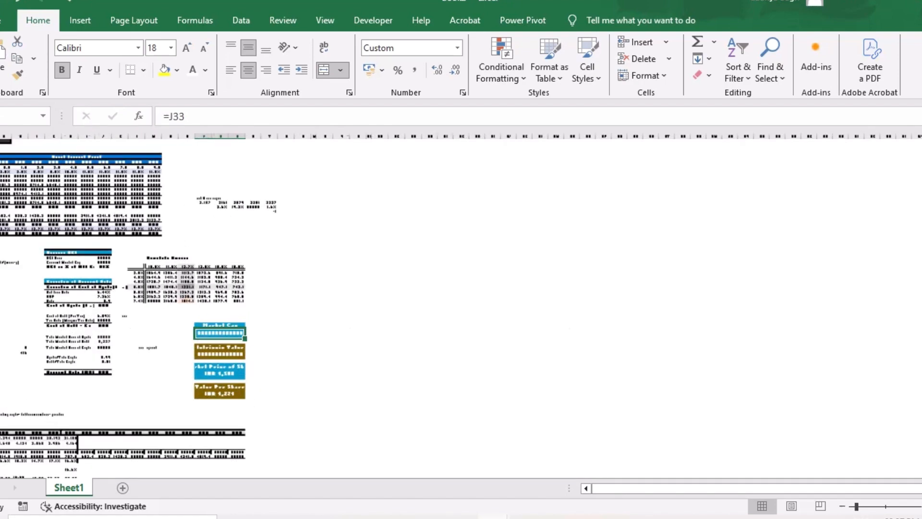
{"action": "scroll", "coordinate": [458, 306], "scroll_direction": "up", "scroll_amount": 4}
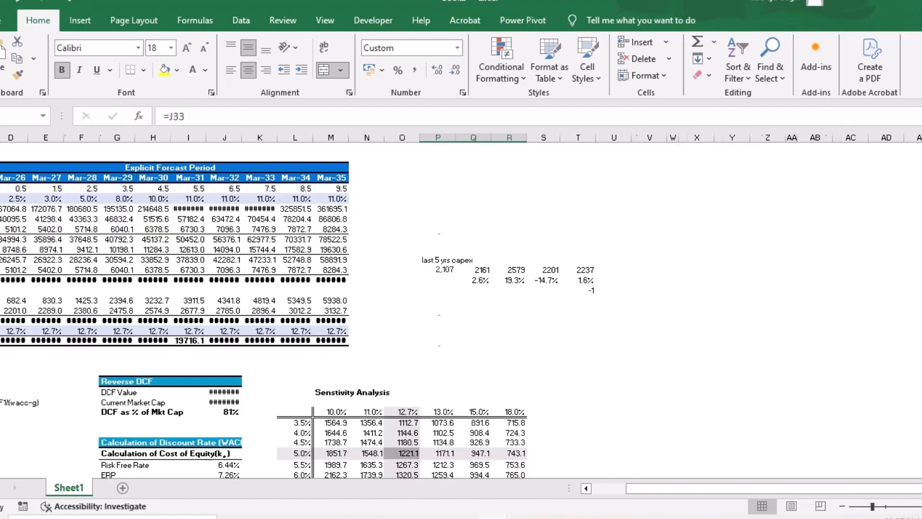
{"action": "scroll", "coordinate": [458, 306], "scroll_direction": "left", "scroll_amount": 3}
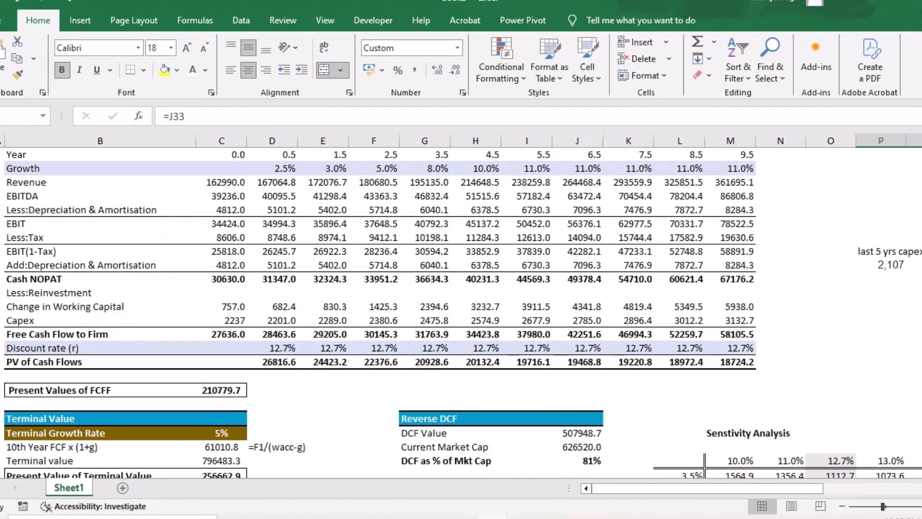
{"action": "scroll", "coordinate": [458, 305], "scroll_direction": "up", "scroll_amount": 4}
{"action": "scroll", "coordinate": [458, 305], "scroll_direction": "down", "scroll_amount": 5}
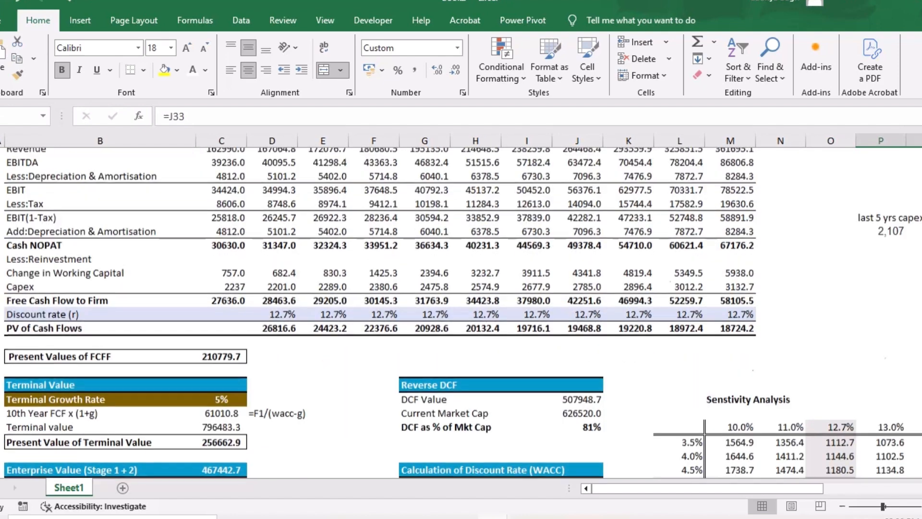
{"action": "scroll", "coordinate": [458, 305], "scroll_direction": "up", "scroll_amount": 5}
{"action": "left_click", "coordinate": [273, 231]}
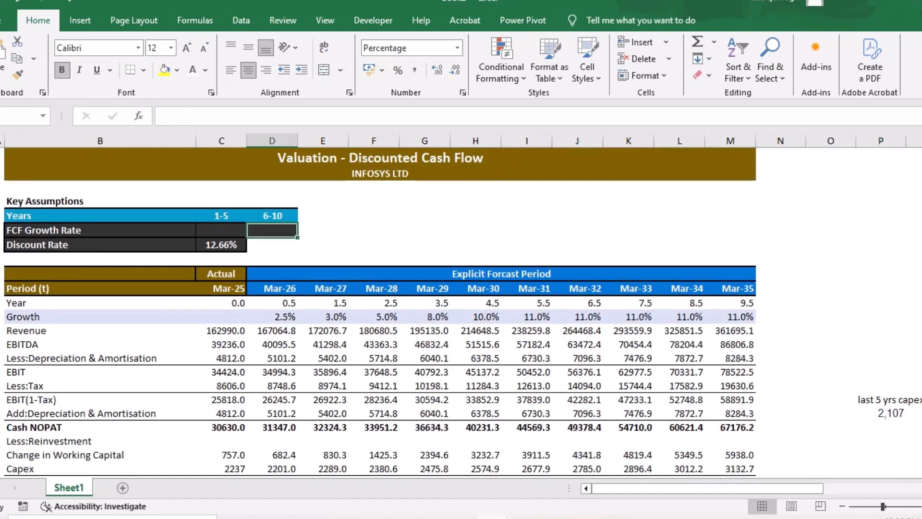
{"action": "type", "text": "="}
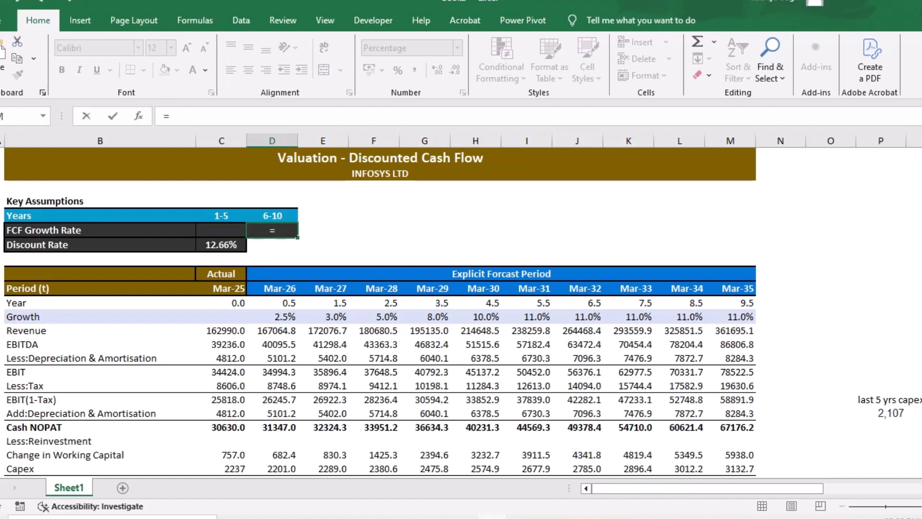
{"action": "left_click", "coordinate": [527, 317]}
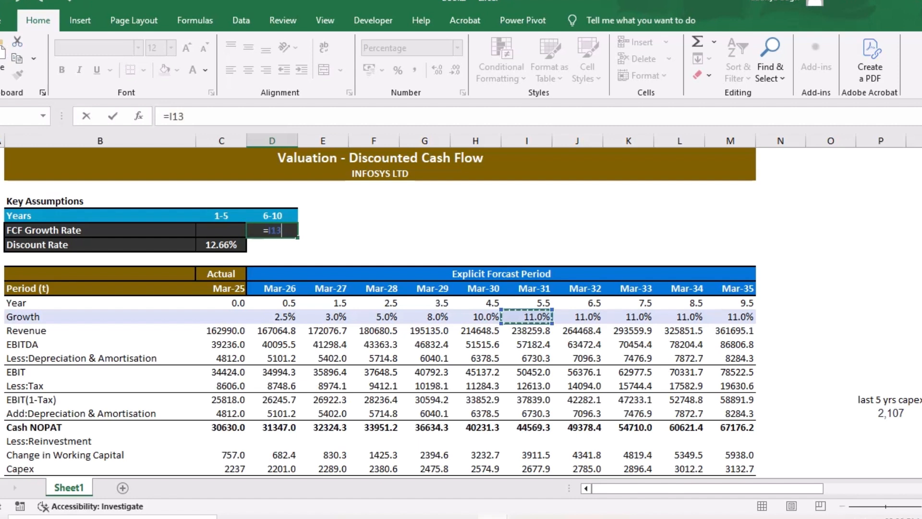
{"action": "key", "text": "Return"}
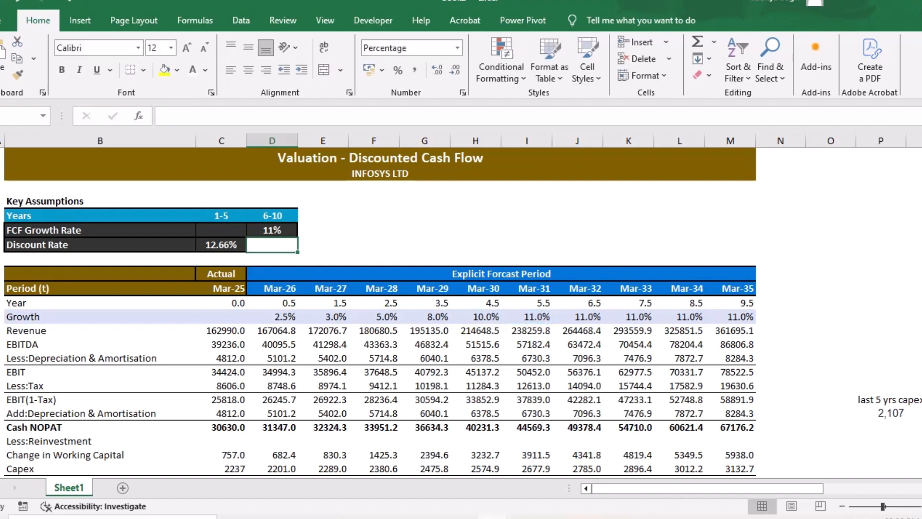
- Convert the years 6-10 FCF growth rate formula in D7 to a fixed value of 11%
{"action": "key", "text": "Up"}
{"action": "key", "text": "F2"}
{"action": "key", "text": "F9"}
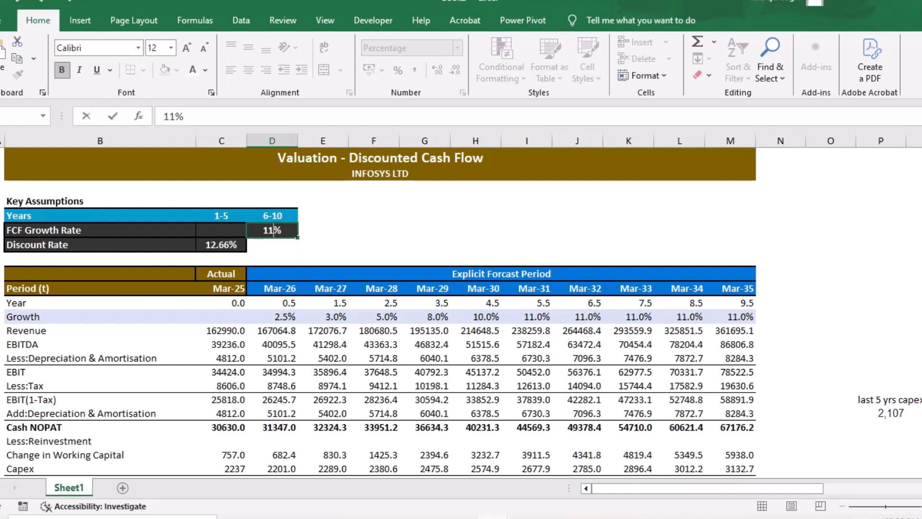
{"action": "key", "text": "Return"}
- Replace the Mar-31 growth rate in I13 with an absolute reference to the years 6-10 assumption, =$D$7
{"action": "left_click", "coordinate": [526, 316]}
{"action": "key", "text": "F2"}
{"action": "key", "text": "BackSpace"}
{"action": "key", "text": "BackSpace"}
{"action": "key", "text": "BackSpace"}
{"action": "type", "text": "="}
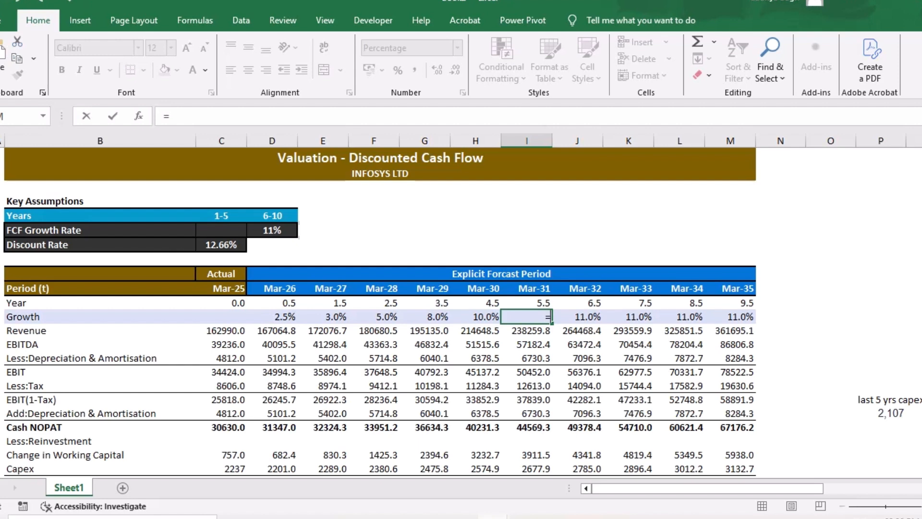
{"action": "left_click", "coordinate": [271, 230]}
{"action": "key", "text": "F4"}
{"action": "key", "text": "Return"}
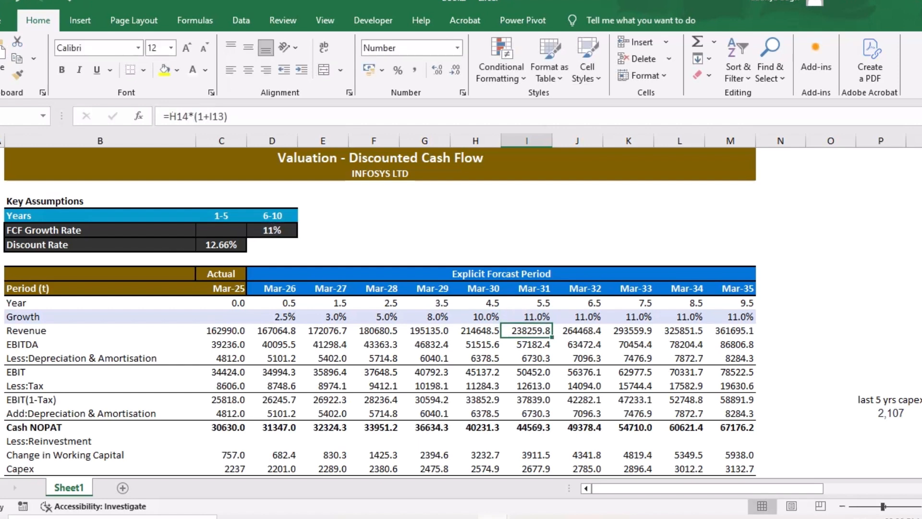
- Copy the =$D$7 growth formula from I13 across to Mar-35 in M13 and check the last cell
{"action": "left_click", "coordinate": [527, 316]}
{"action": "left_click_drag", "start_coordinate": [551, 324], "coordinate": [753, 321]}
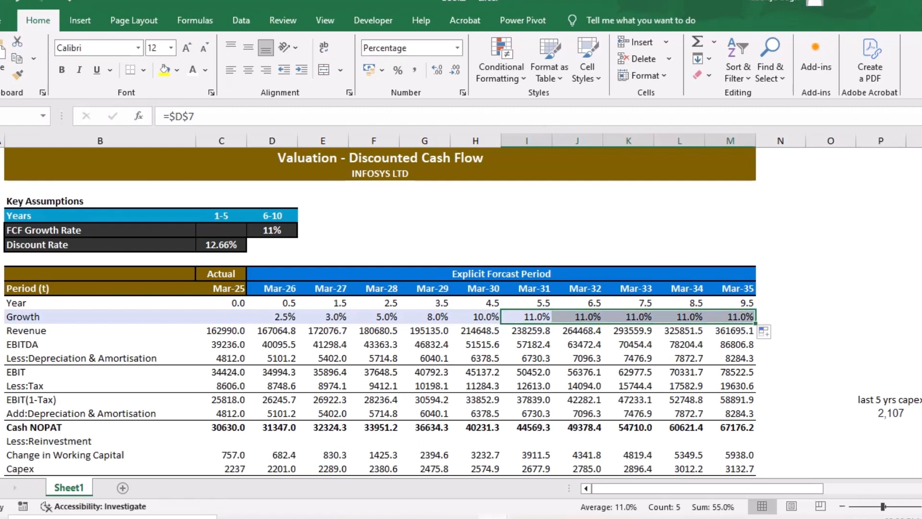
{"action": "key", "text": "Tab"}
{"action": "left_click", "coordinate": [830, 330]}
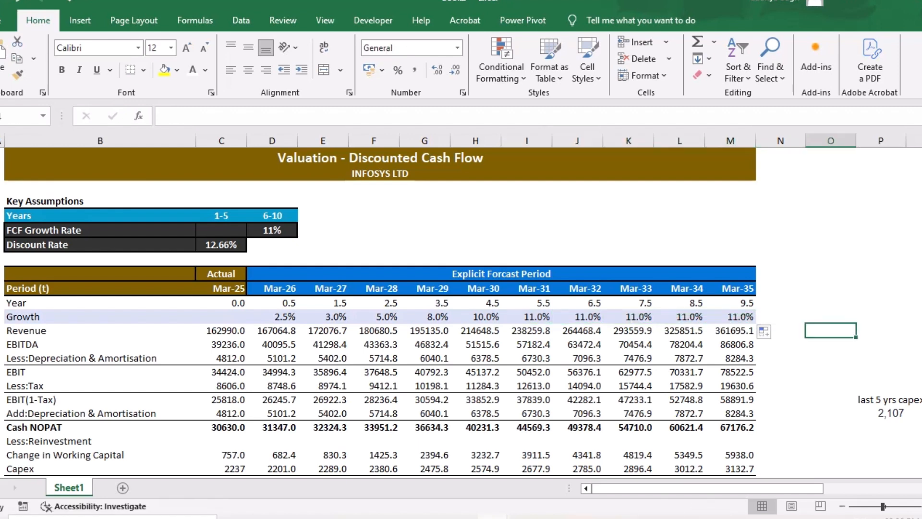
{"action": "left_click", "coordinate": [730, 317]}
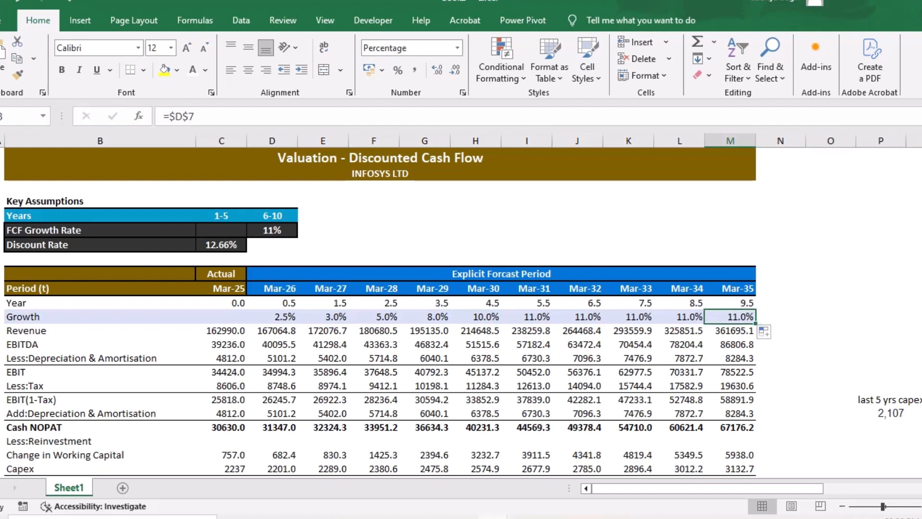
- Review the forecast, equity value and WACC sections, and check the value per share and market price of share summary boxes
{"action": "scroll", "coordinate": [461, 312], "scroll_direction": "down", "scroll_amount": 10}
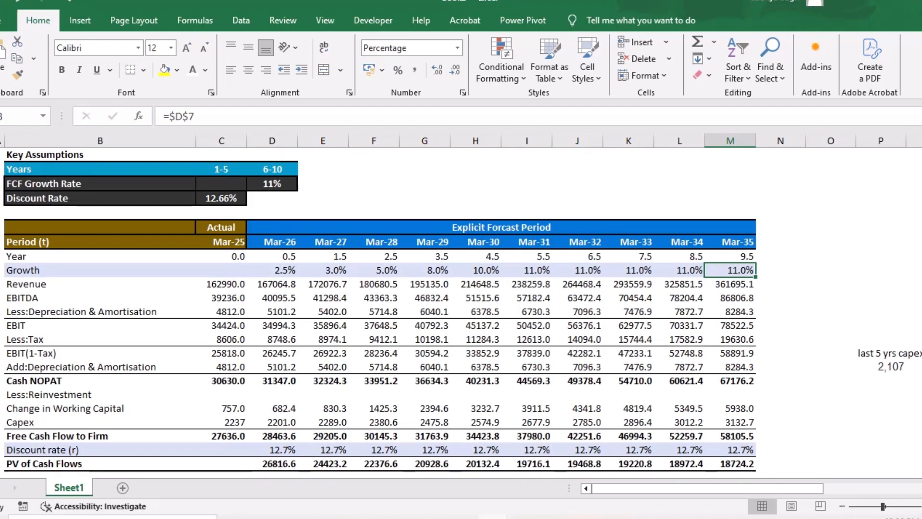
{"action": "scroll", "coordinate": [461, 312], "scroll_direction": "down", "scroll_amount": 1}
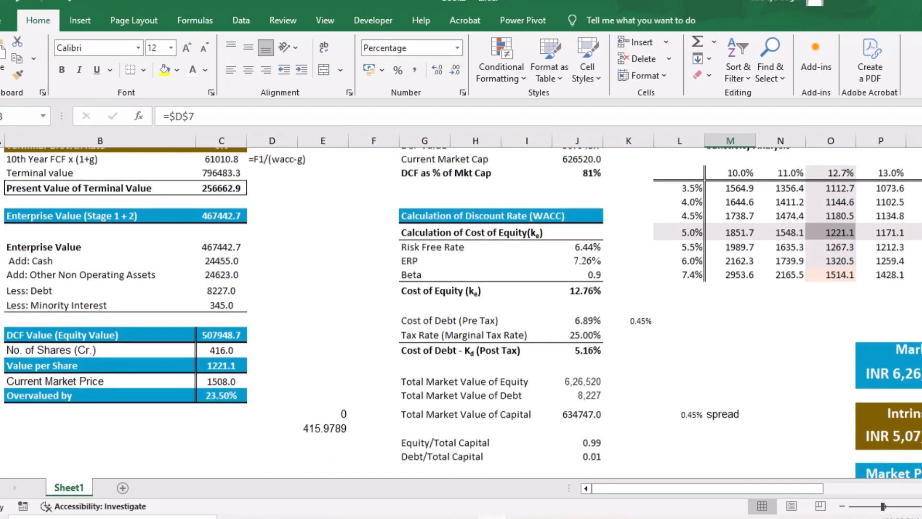
{"action": "scroll", "coordinate": [461, 312], "scroll_direction": "right", "scroll_amount": 3}
{"action": "scroll", "coordinate": [461, 312], "scroll_direction": "left", "scroll_amount": 3}
{"action": "scroll", "coordinate": [460, 312], "scroll_direction": "down", "scroll_amount": 3}
{"action": "scroll", "coordinate": [461, 312], "scroll_direction": "up", "scroll_amount": 1}
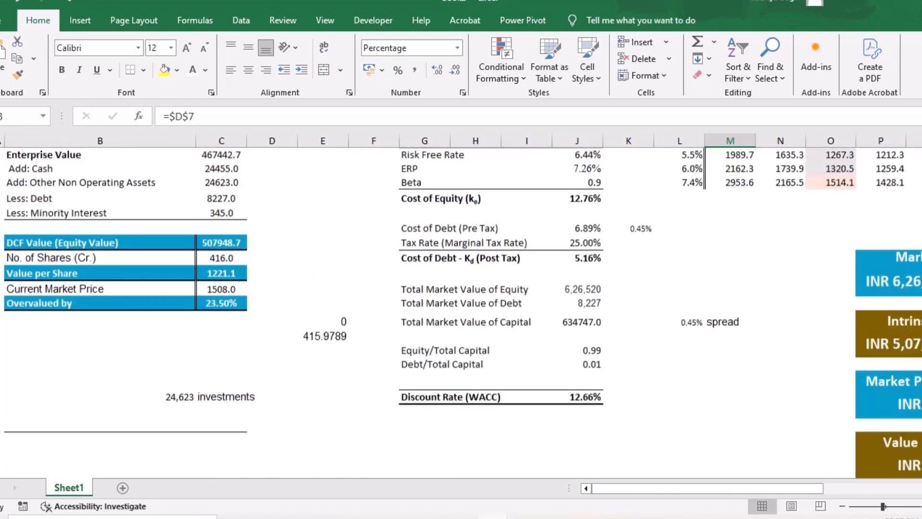
{"action": "scroll", "coordinate": [461, 312], "scroll_direction": "right", "scroll_amount": 2}
{"action": "scroll", "coordinate": [461, 312], "scroll_direction": "down", "scroll_amount": 3}
{"action": "scroll", "coordinate": [461, 312], "scroll_direction": "up", "scroll_amount": 1}
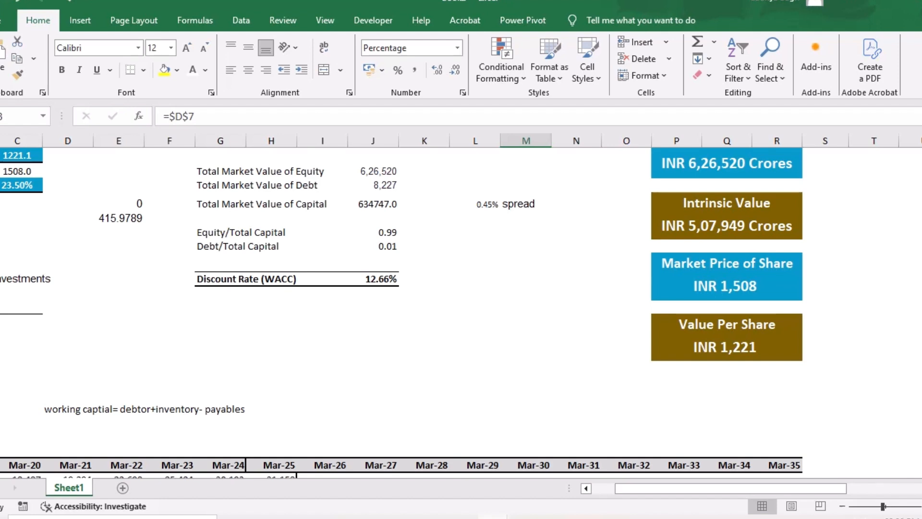
{"action": "left_click", "coordinate": [726, 347]}
{"action": "left_click", "coordinate": [726, 286]}
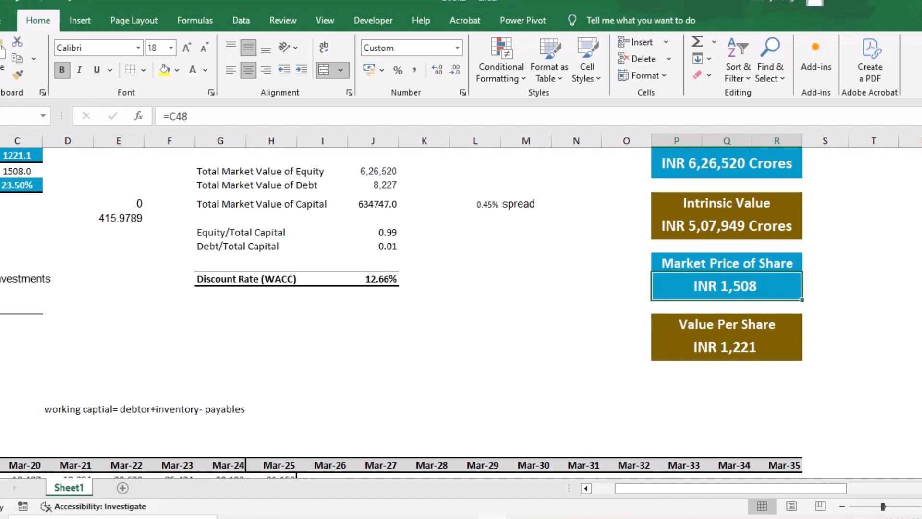
- Examine the overvaluation percentage formula and the enterprise-to-equity value breakdown above it
{"action": "scroll", "coordinate": [461, 305], "scroll_direction": "left", "scroll_amount": 4}
{"action": "scroll", "coordinate": [460, 305], "scroll_direction": "up", "scroll_amount": 4}
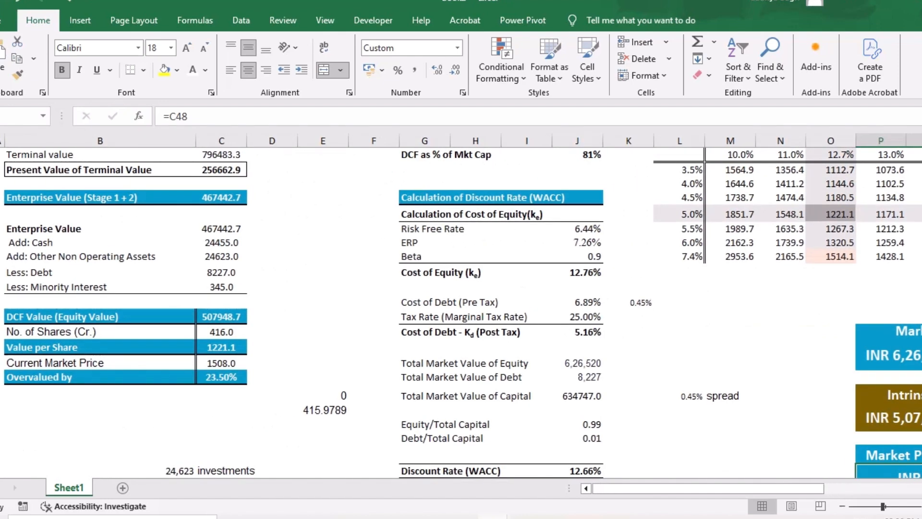
{"action": "left_click", "coordinate": [222, 377]}
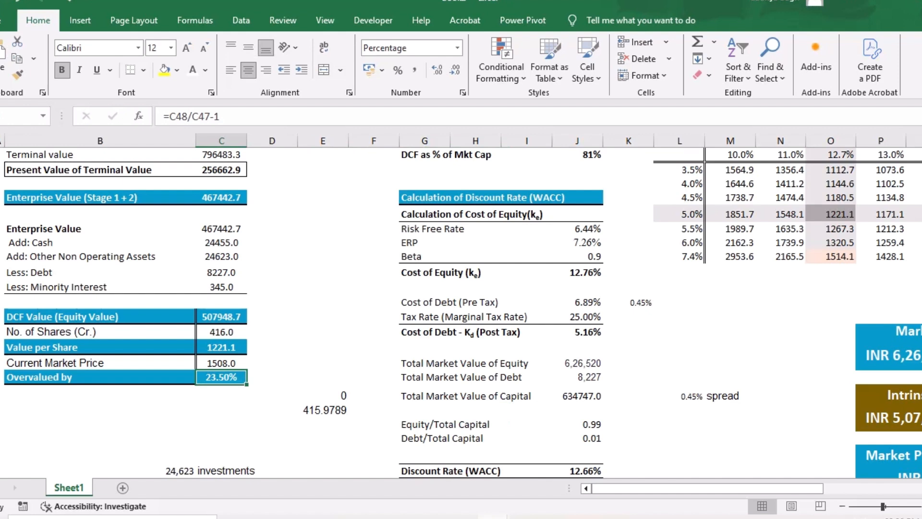
{"action": "left_click", "coordinate": [323, 377]}
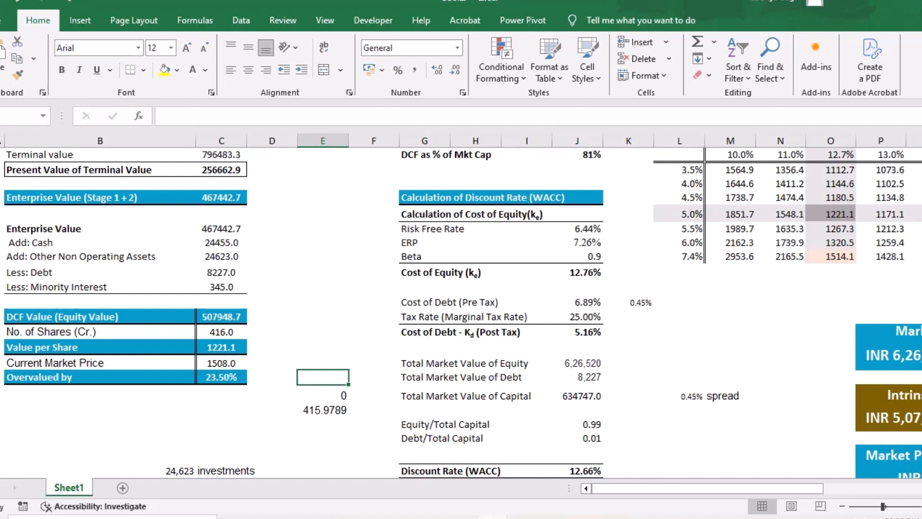
{"action": "left_click", "coordinate": [322, 362]}
{"action": "key", "text": "Up"}
{"action": "key", "text": "Up"}
{"action": "key", "text": "Up"}
{"action": "key", "text": "Up"}
{"action": "key", "text": "Up"}
{"action": "key", "text": "Up"}
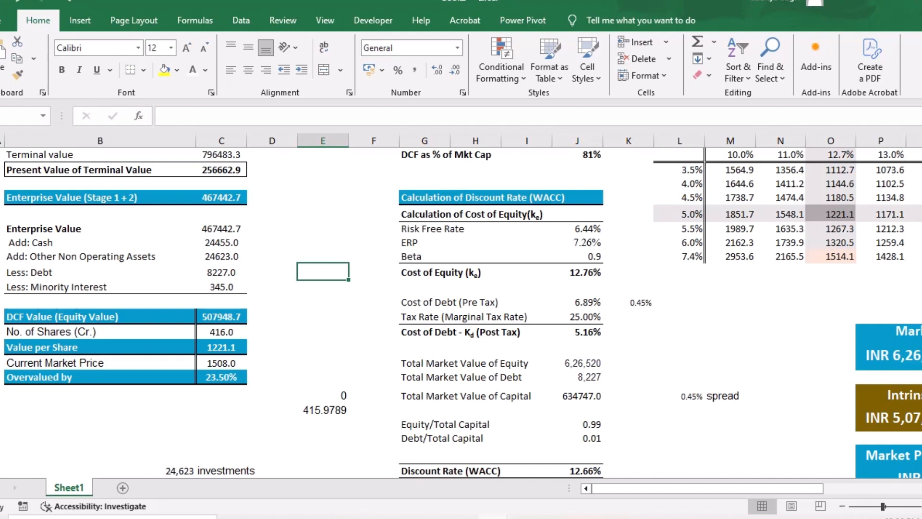
- Set the years 6-10 FCF growth rate in D7 to 20%
{"action": "scroll", "coordinate": [461, 312], "scroll_direction": "up", "scroll_amount": 10}
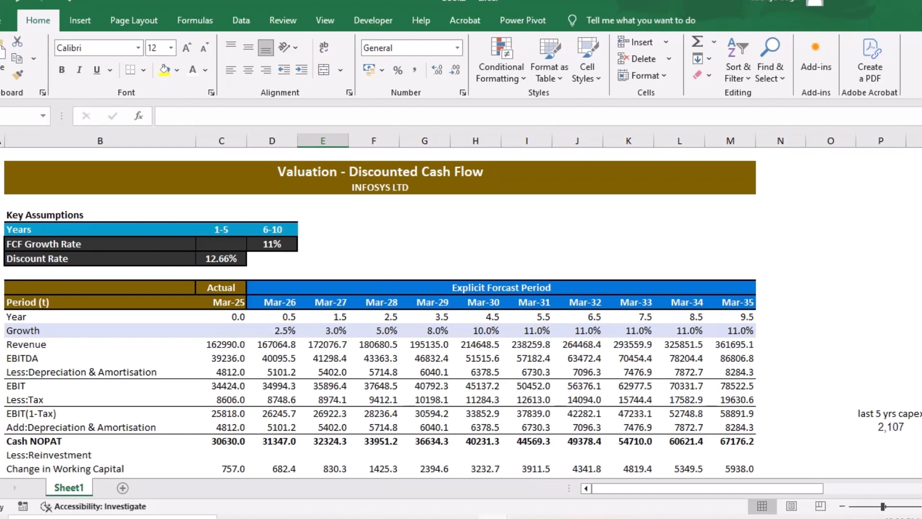
{"action": "scroll", "coordinate": [379, 308], "scroll_direction": "down", "scroll_amount": 2}
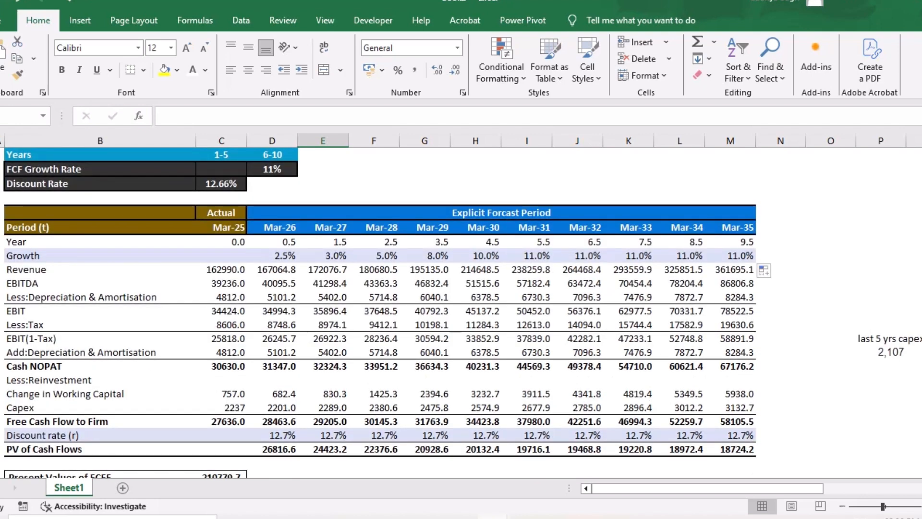
{"action": "left_click", "coordinate": [780, 255]}
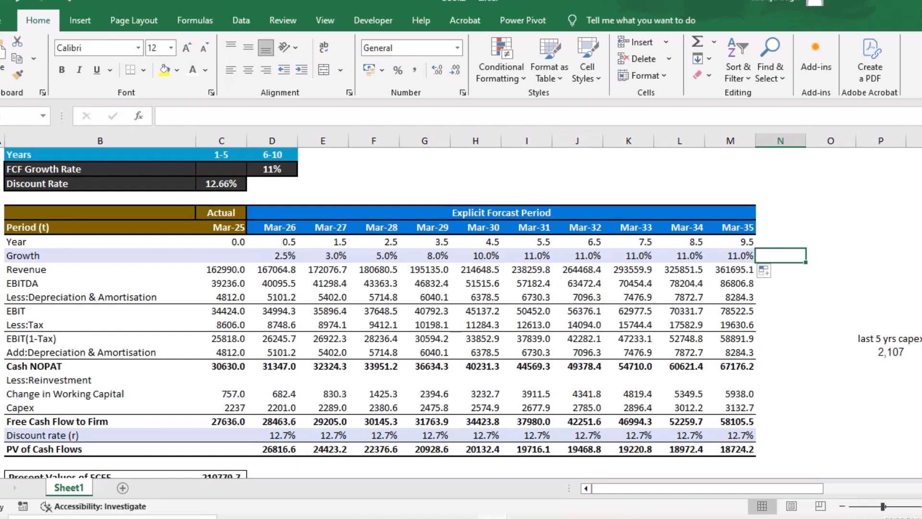
{"action": "left_click", "coordinate": [272, 169]}
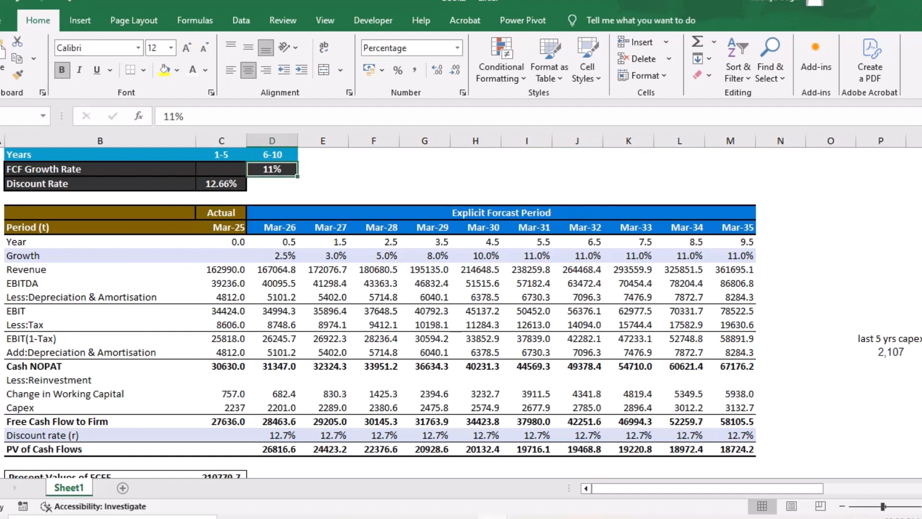
{"action": "type", "text": "20"}
{"action": "key", "text": "Return"}
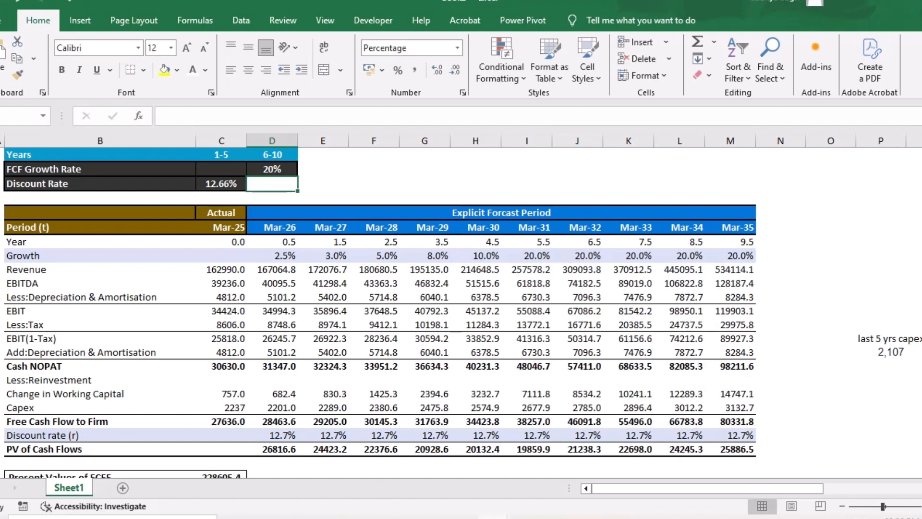
- Examine the value per share at 20% growth and restore the years 6-10 FCF growth rate to 11%
{"action": "scroll", "coordinate": [461, 312], "scroll_direction": "down", "scroll_amount": 9}
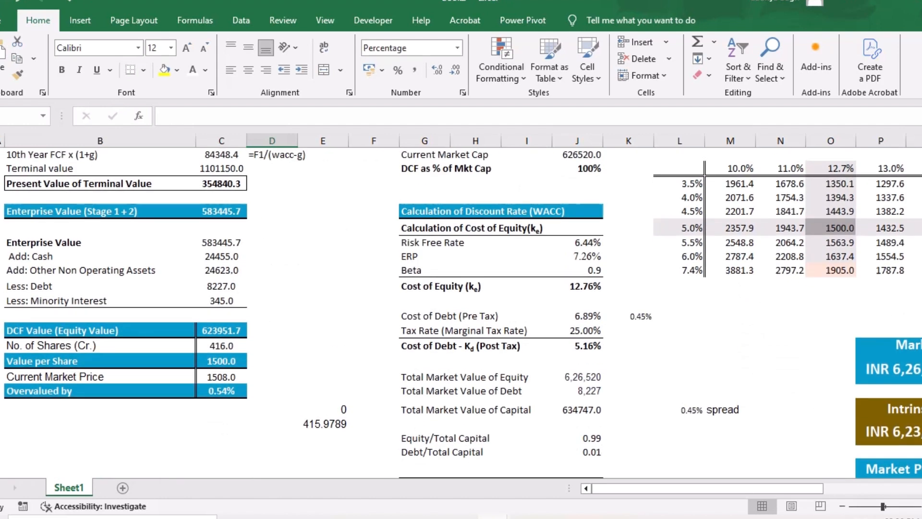
{"action": "left_click", "coordinate": [222, 361]}
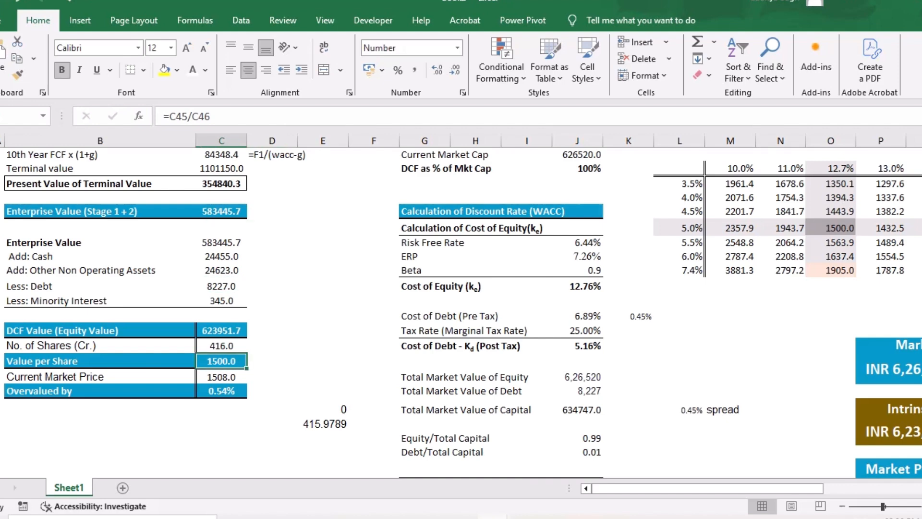
{"action": "scroll", "coordinate": [461, 307], "scroll_direction": "up", "scroll_amount": 10}
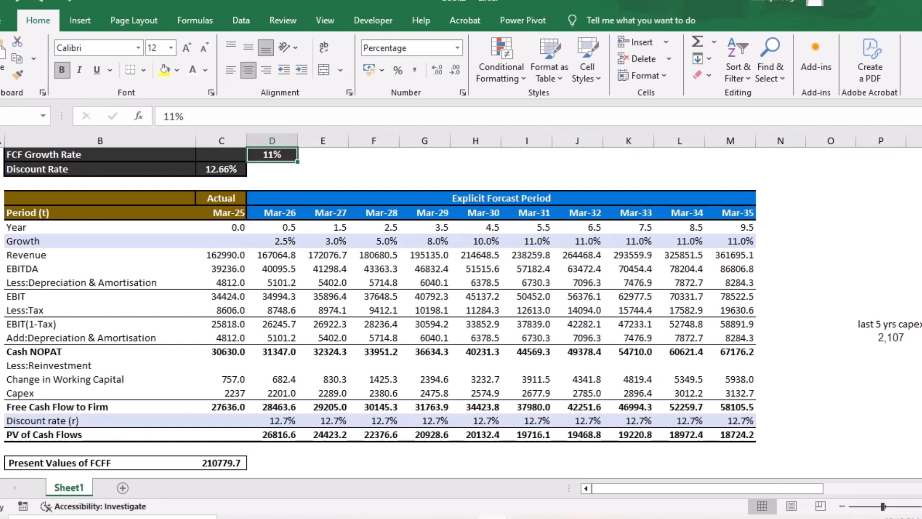
- Examine the change in working capital calculation and the median formula for working capital as a percentage of sales
{"action": "scroll", "coordinate": [461, 312], "scroll_direction": "down", "scroll_amount": 15}
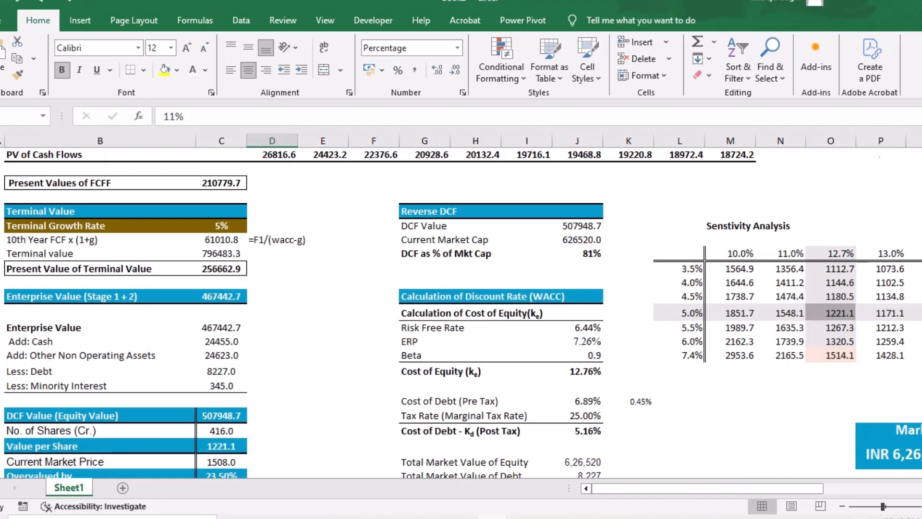
{"action": "scroll", "coordinate": [461, 312], "scroll_direction": "down", "scroll_amount": 2}
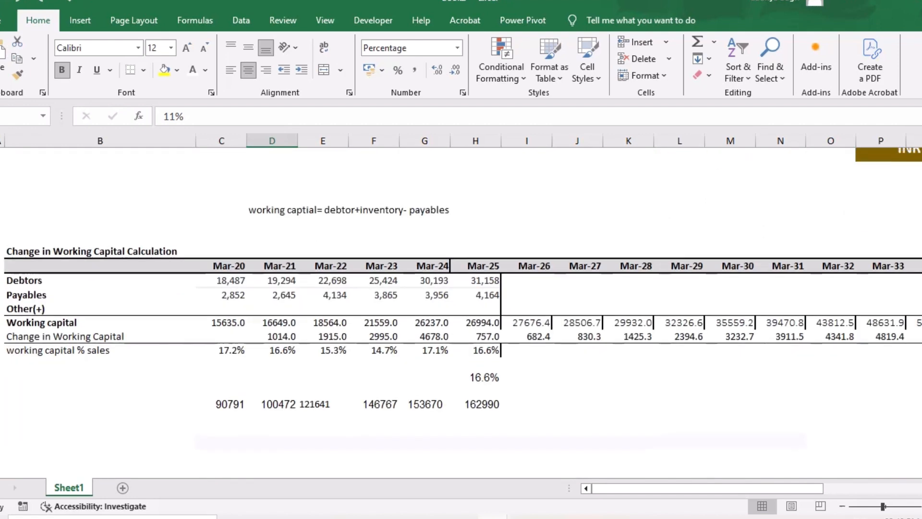
{"action": "left_click", "coordinate": [475, 378]}
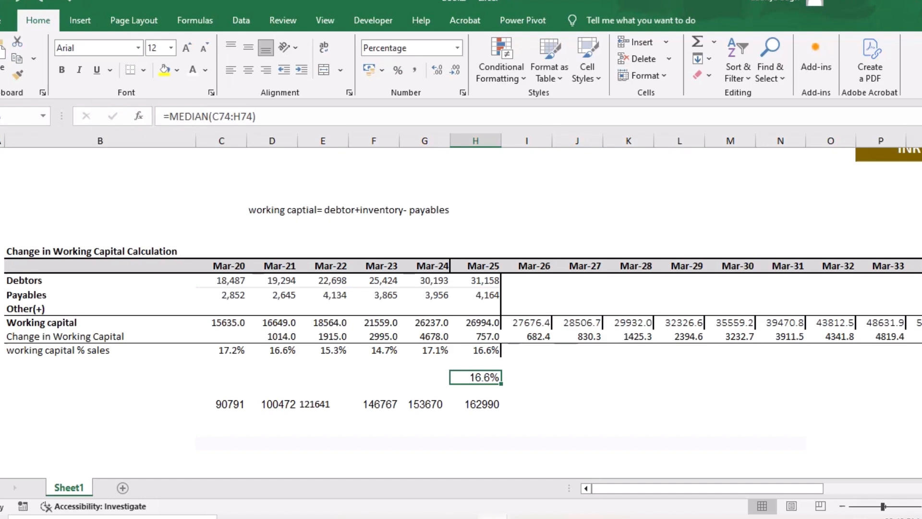
- Examine the actual Mar-25 capex value and the forecast capex figures from Mar-26 to Mar-35
{"action": "scroll", "coordinate": [461, 288], "scroll_direction": "down", "scroll_amount": 10}
{"action": "scroll", "coordinate": [461, 288], "scroll_direction": "up", "scroll_amount": 4}
{"action": "scroll", "coordinate": [461, 288], "scroll_direction": "down", "scroll_amount": 7}
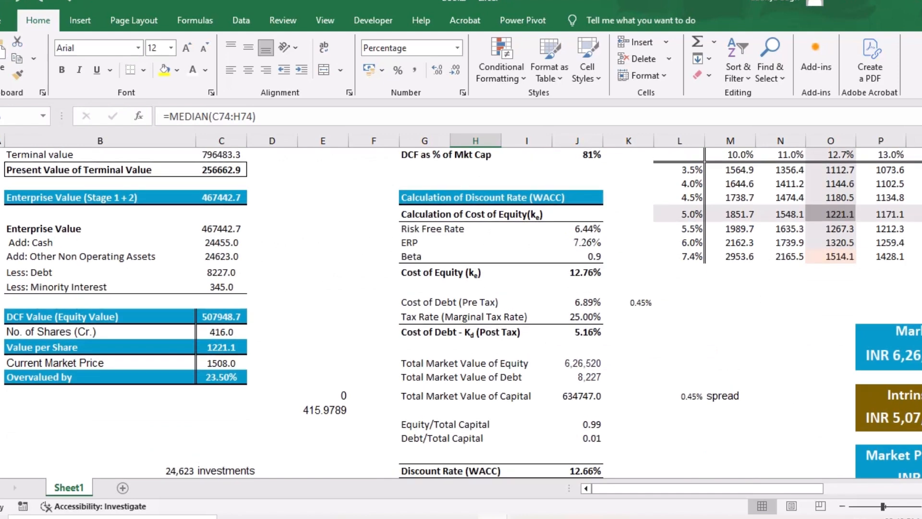
{"action": "scroll", "coordinate": [461, 313], "scroll_direction": "up", "scroll_amount": 7}
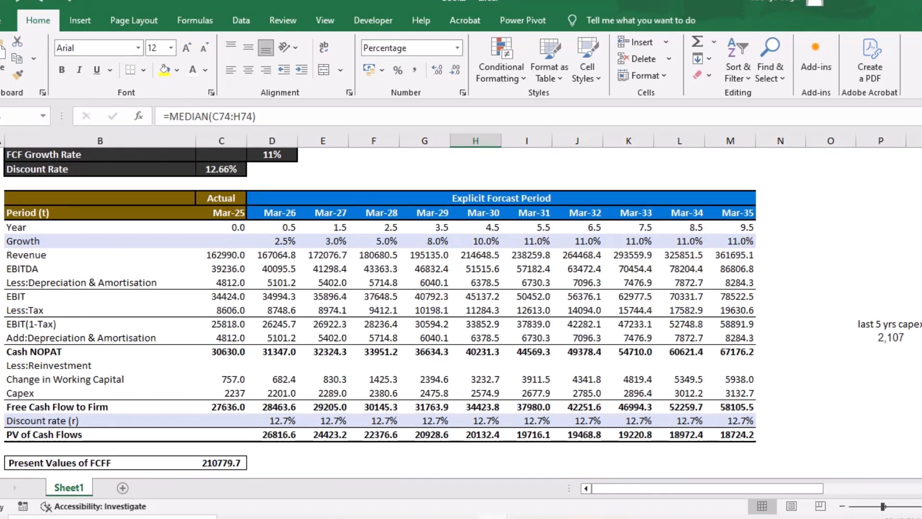
{"action": "left_click", "coordinate": [222, 392]}
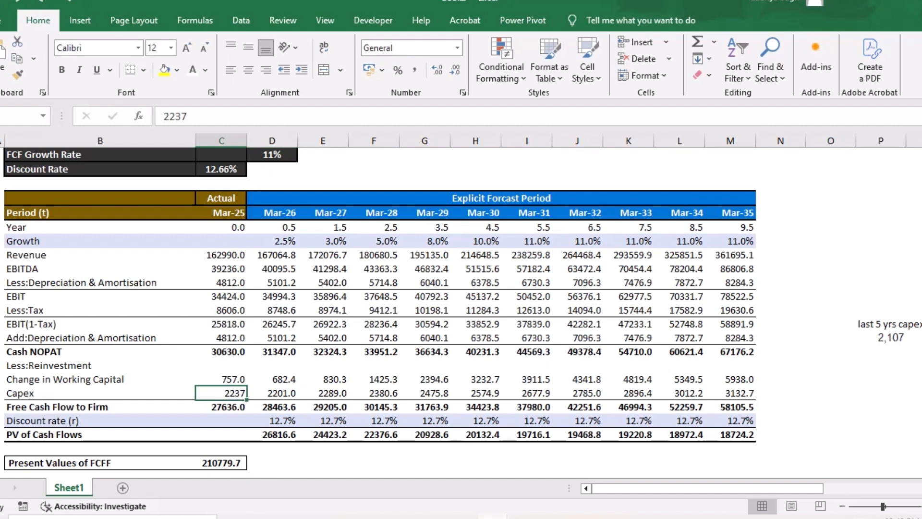
{"action": "left_click", "coordinate": [780, 420]}
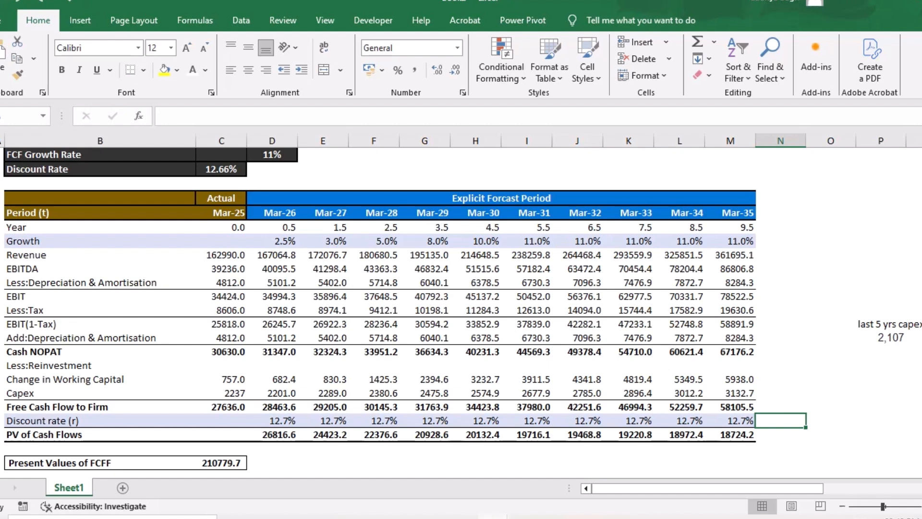
{"action": "left_click_drag", "start_coordinate": [271, 393], "coordinate": [730, 392]}
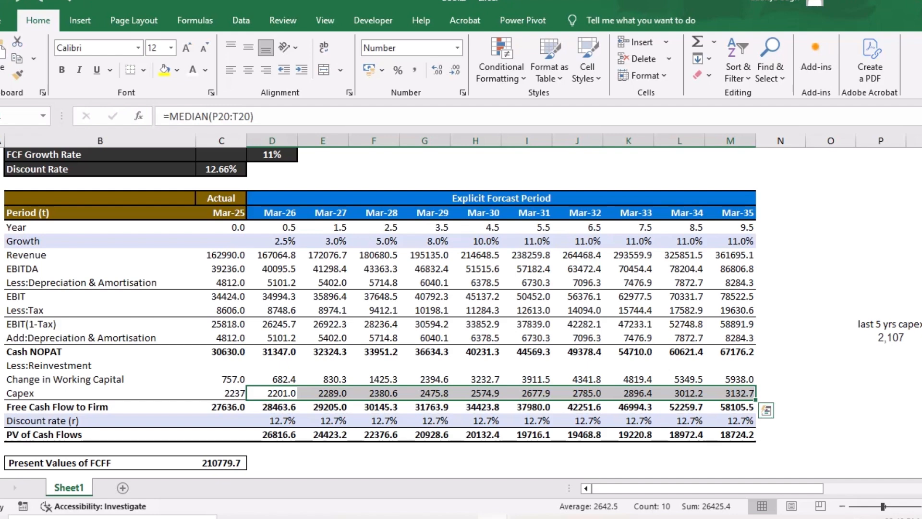
- Examine the discount rate row from Mar-26 to Mar-35 and its link to the key assumptions
{"action": "scroll", "coordinate": [461, 307], "scroll_direction": "down", "scroll_amount": 5}
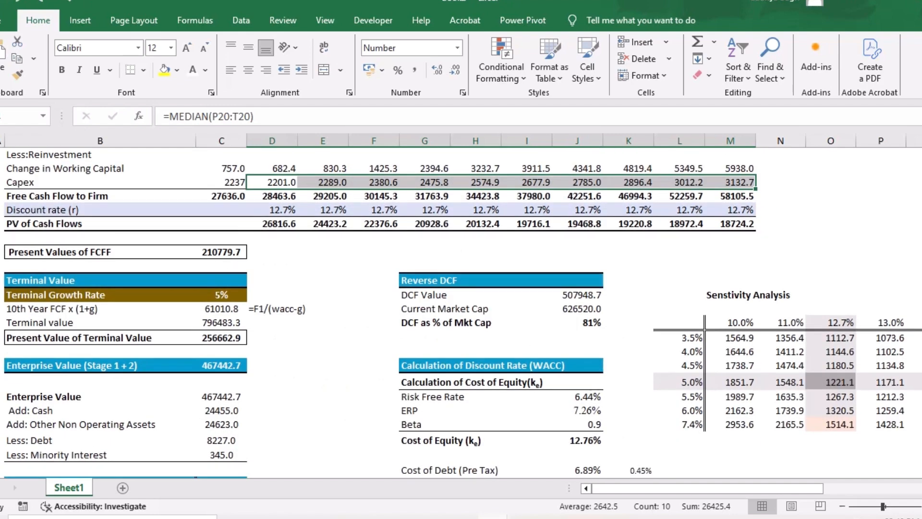
{"action": "left_click", "coordinate": [323, 400]}
{"action": "scroll", "coordinate": [323, 400], "scroll_direction": "up", "scroll_amount": 3}
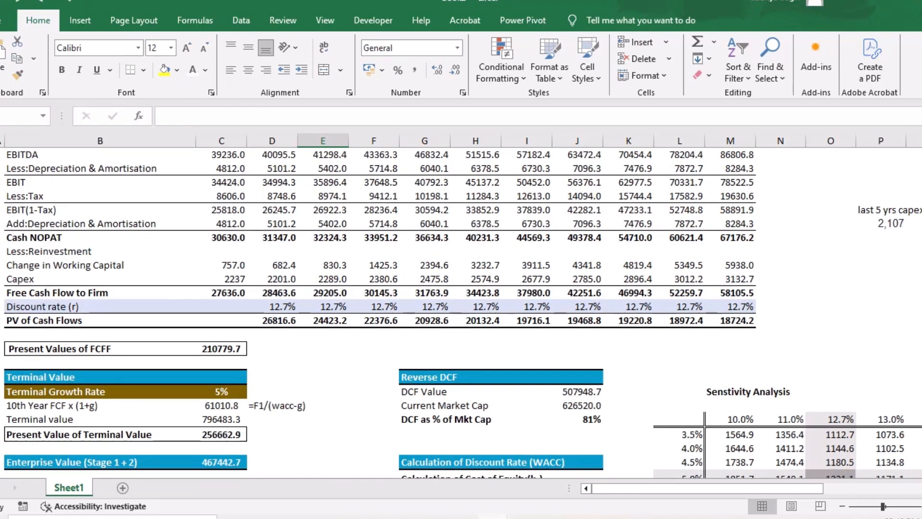
{"action": "scroll", "coordinate": [461, 312], "scroll_direction": "up", "scroll_amount": 2}
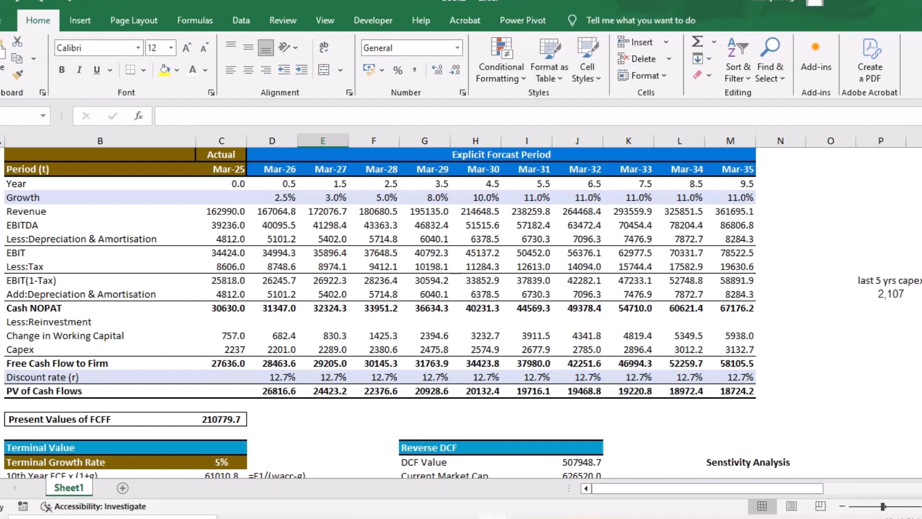
{"action": "left_click", "coordinate": [272, 377]}
{"action": "left_click_drag", "start_coordinate": [272, 377], "coordinate": [731, 377]}
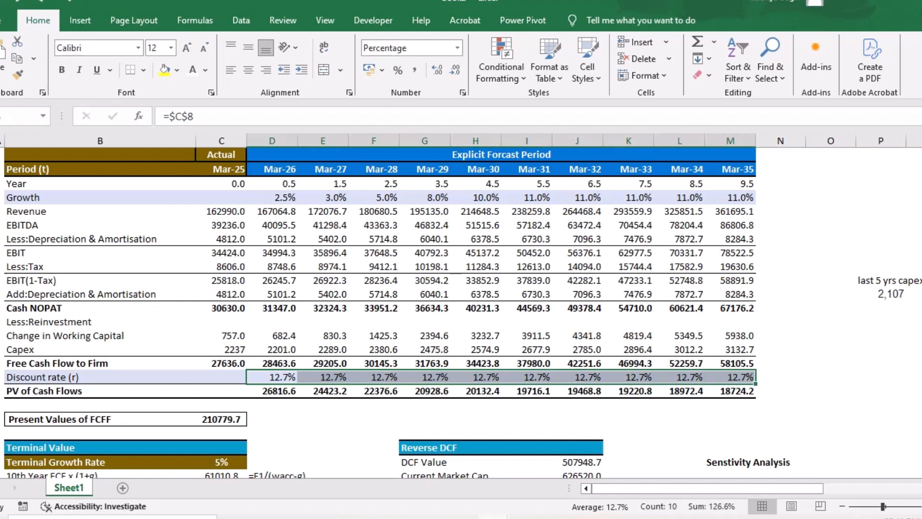
- Review the completed valuation, from the key assumptions and cash flow forecast to terminal value, equity value, WACC and sensitivity analysis
{"action": "left_click", "coordinate": [323, 433]}
{"action": "scroll", "coordinate": [322, 433], "scroll_direction": "down", "scroll_amount": 1}
{"action": "scroll", "coordinate": [461, 312], "scroll_direction": "down", "scroll_amount": 6}
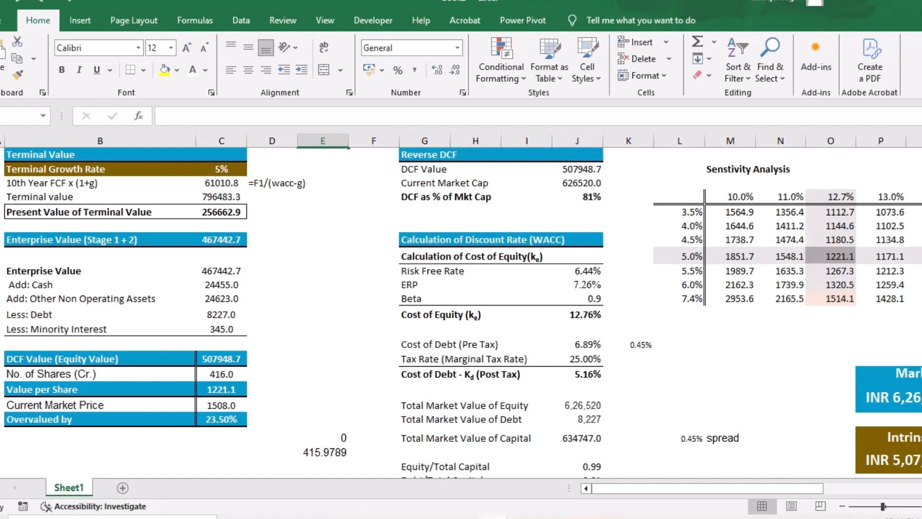
{"action": "scroll", "coordinate": [461, 312], "scroll_direction": "up", "scroll_amount": 1}
{"action": "scroll", "coordinate": [461, 312], "scroll_direction": "up", "scroll_amount": 15}
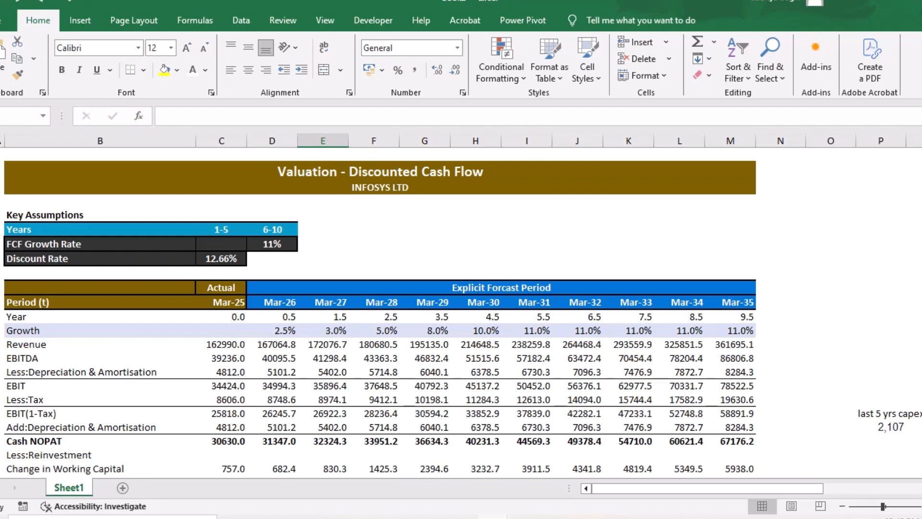
{"action": "scroll", "coordinate": [379, 312], "scroll_direction": "down", "scroll_amount": 7}
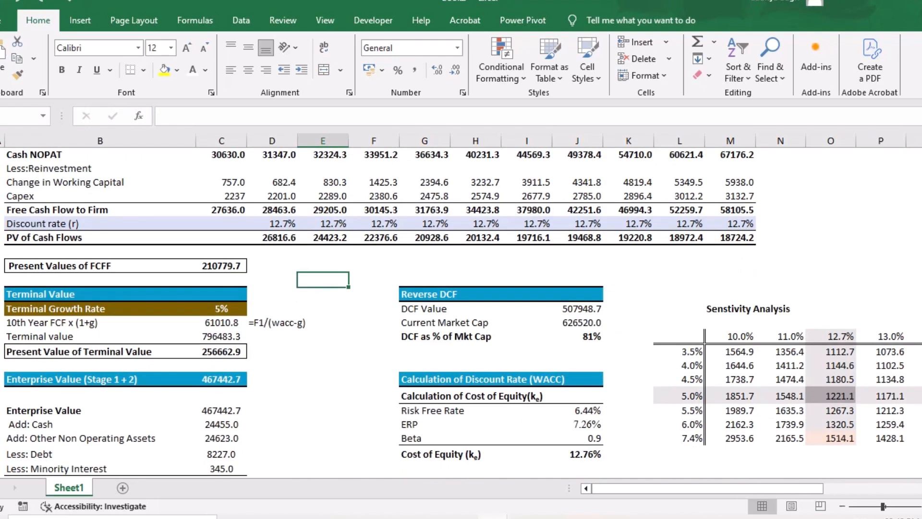
{"action": "scroll", "coordinate": [461, 312], "scroll_direction": "down", "scroll_amount": 2}
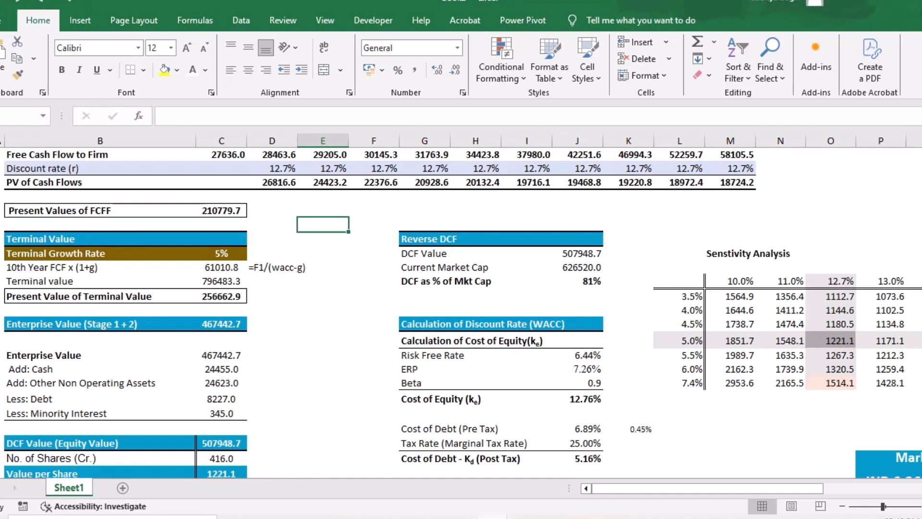
{"action": "scroll", "coordinate": [379, 312], "scroll_direction": "up", "scroll_amount": 7}
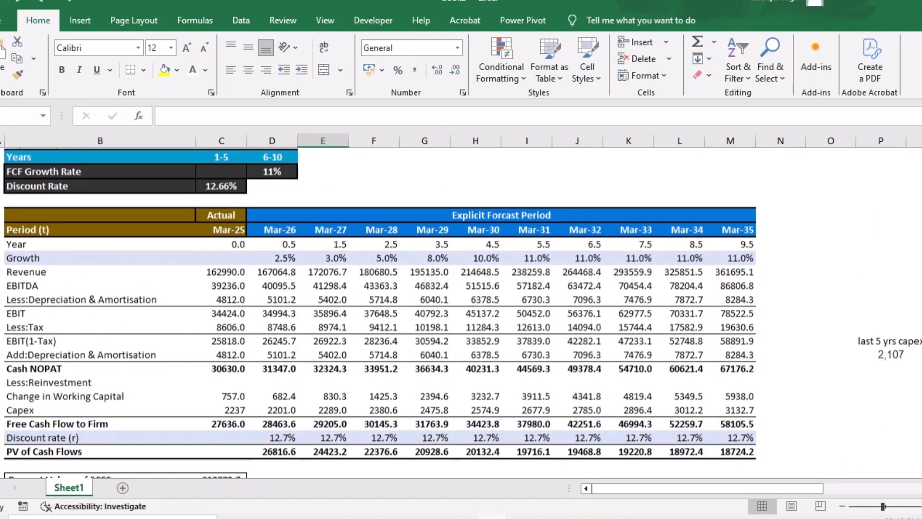
{"action": "scroll", "coordinate": [380, 307], "scroll_direction": "down", "scroll_amount": 1}
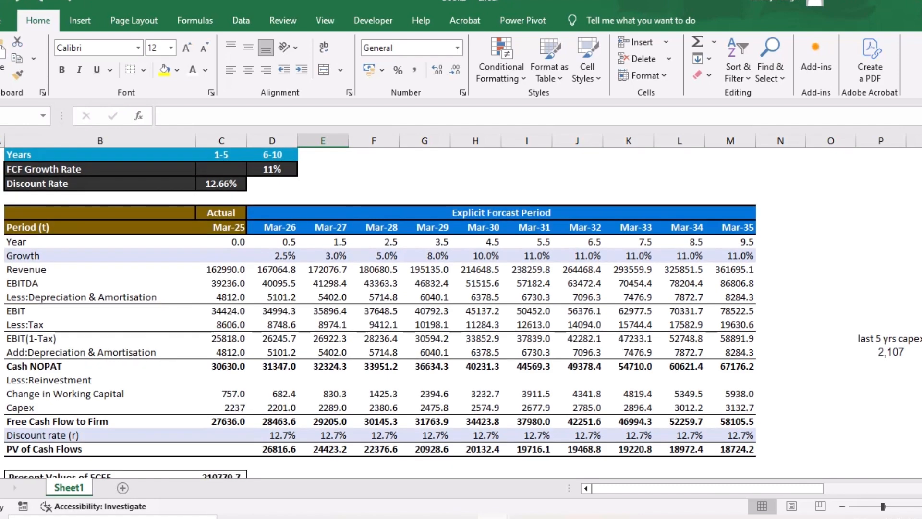